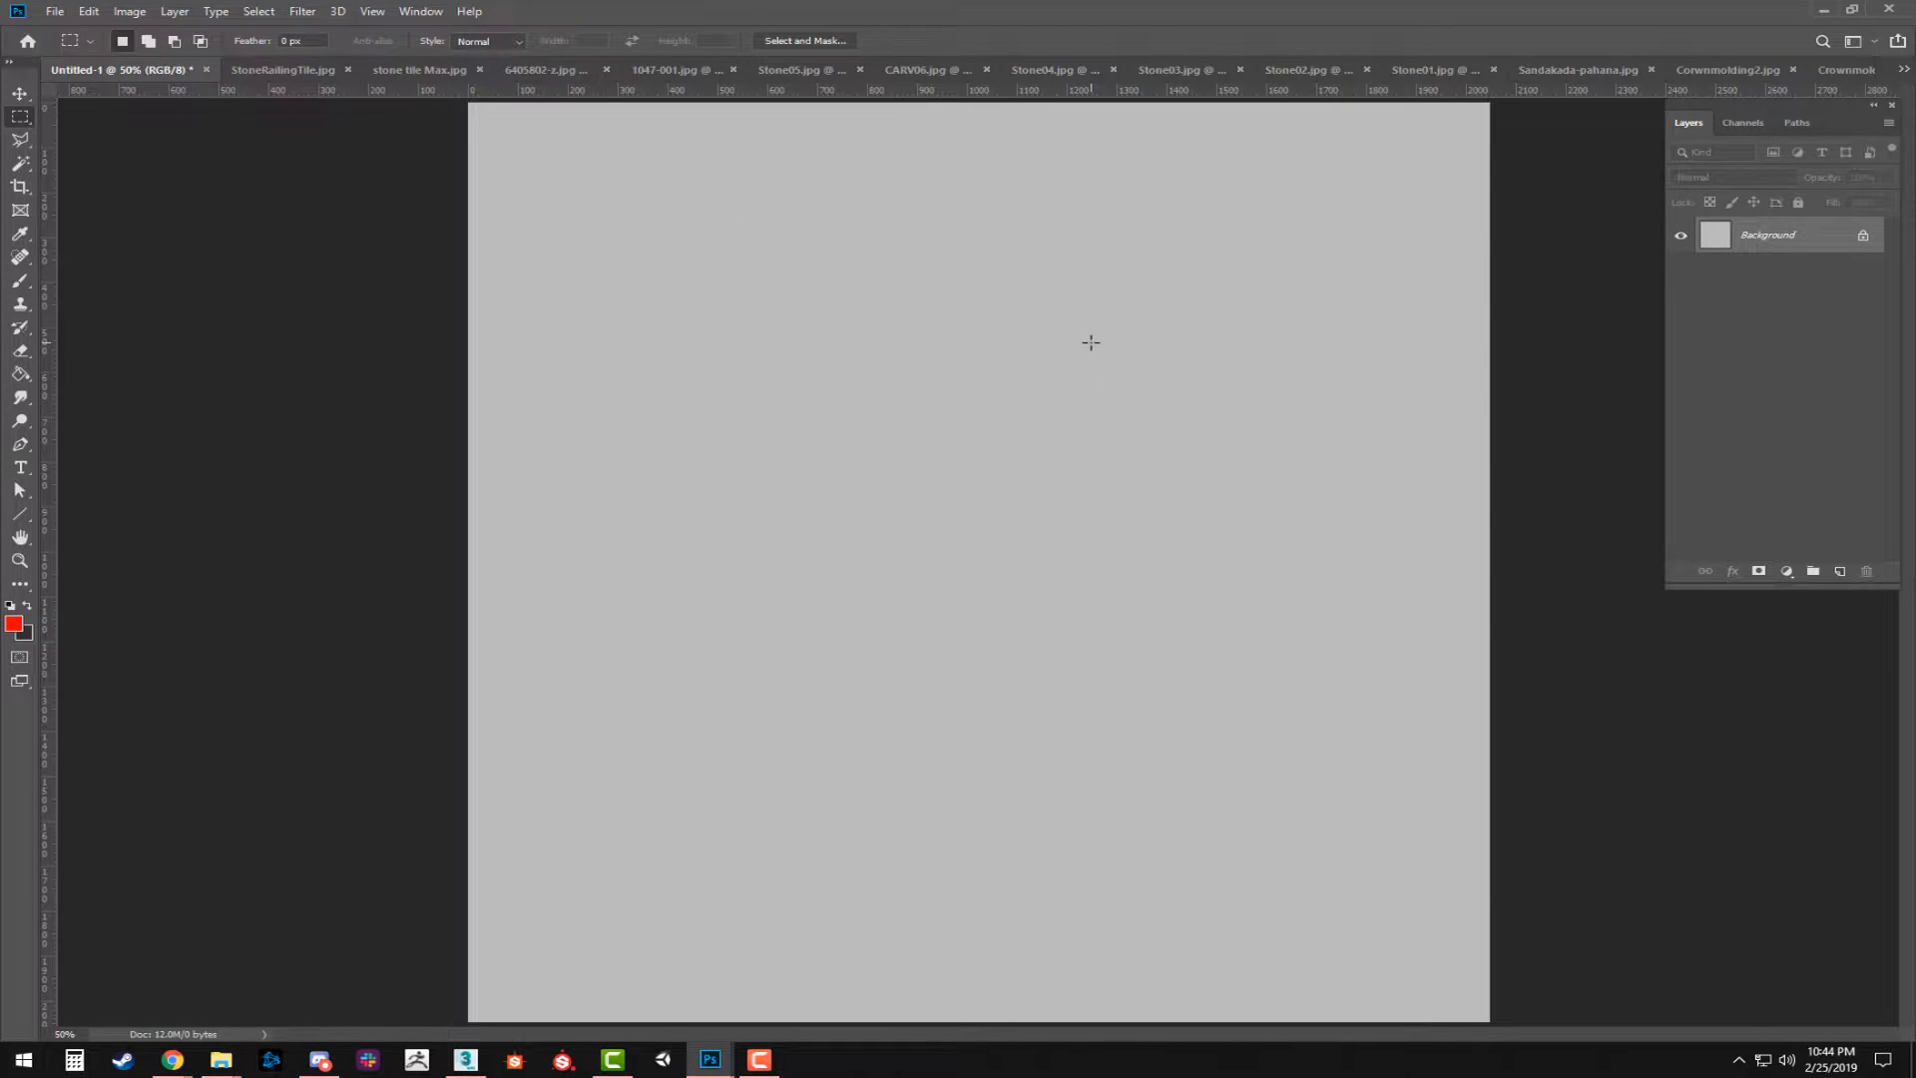
Create a guide layout on the blank grey canvas with 8 columns and 8 rows.
key(ctrl+alt+i)
click(1305, 414)
click(374, 12)
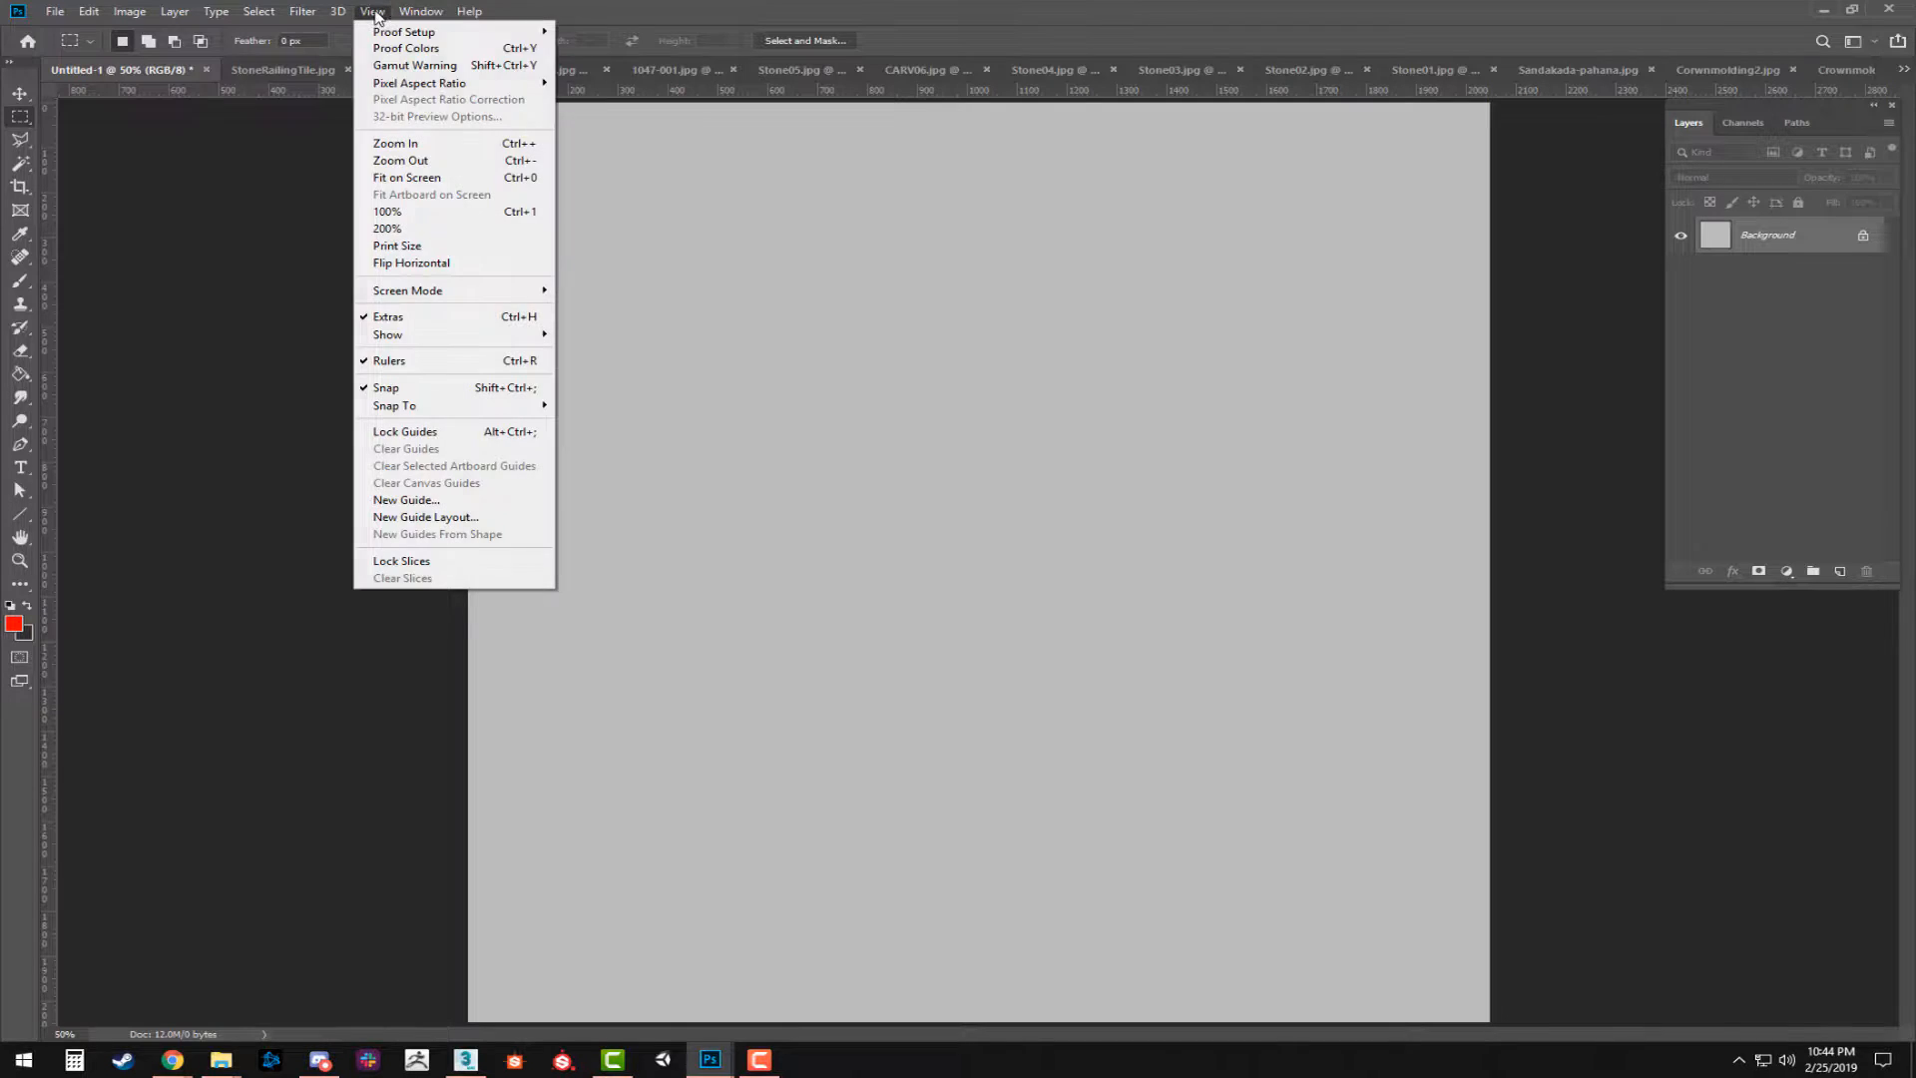
click(486, 519)
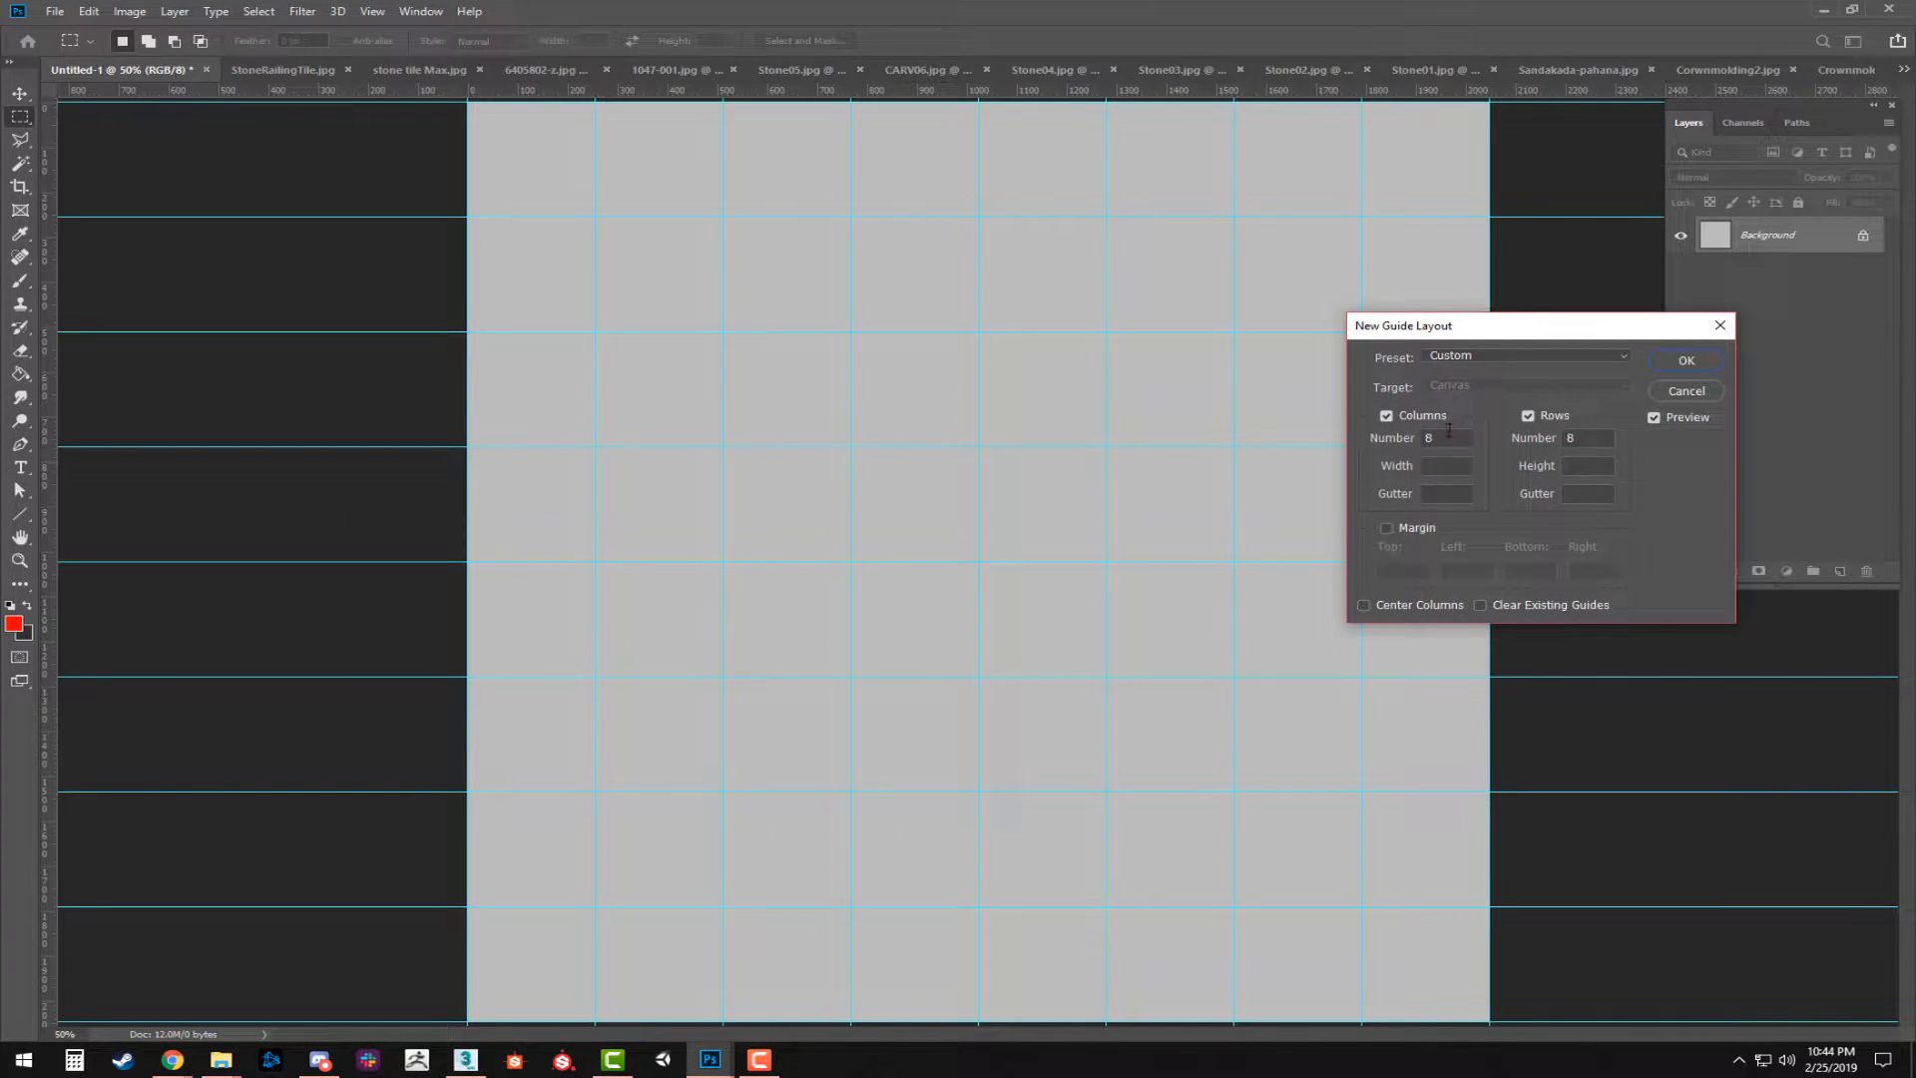
click(1383, 415)
click(1527, 416)
click(1393, 416)
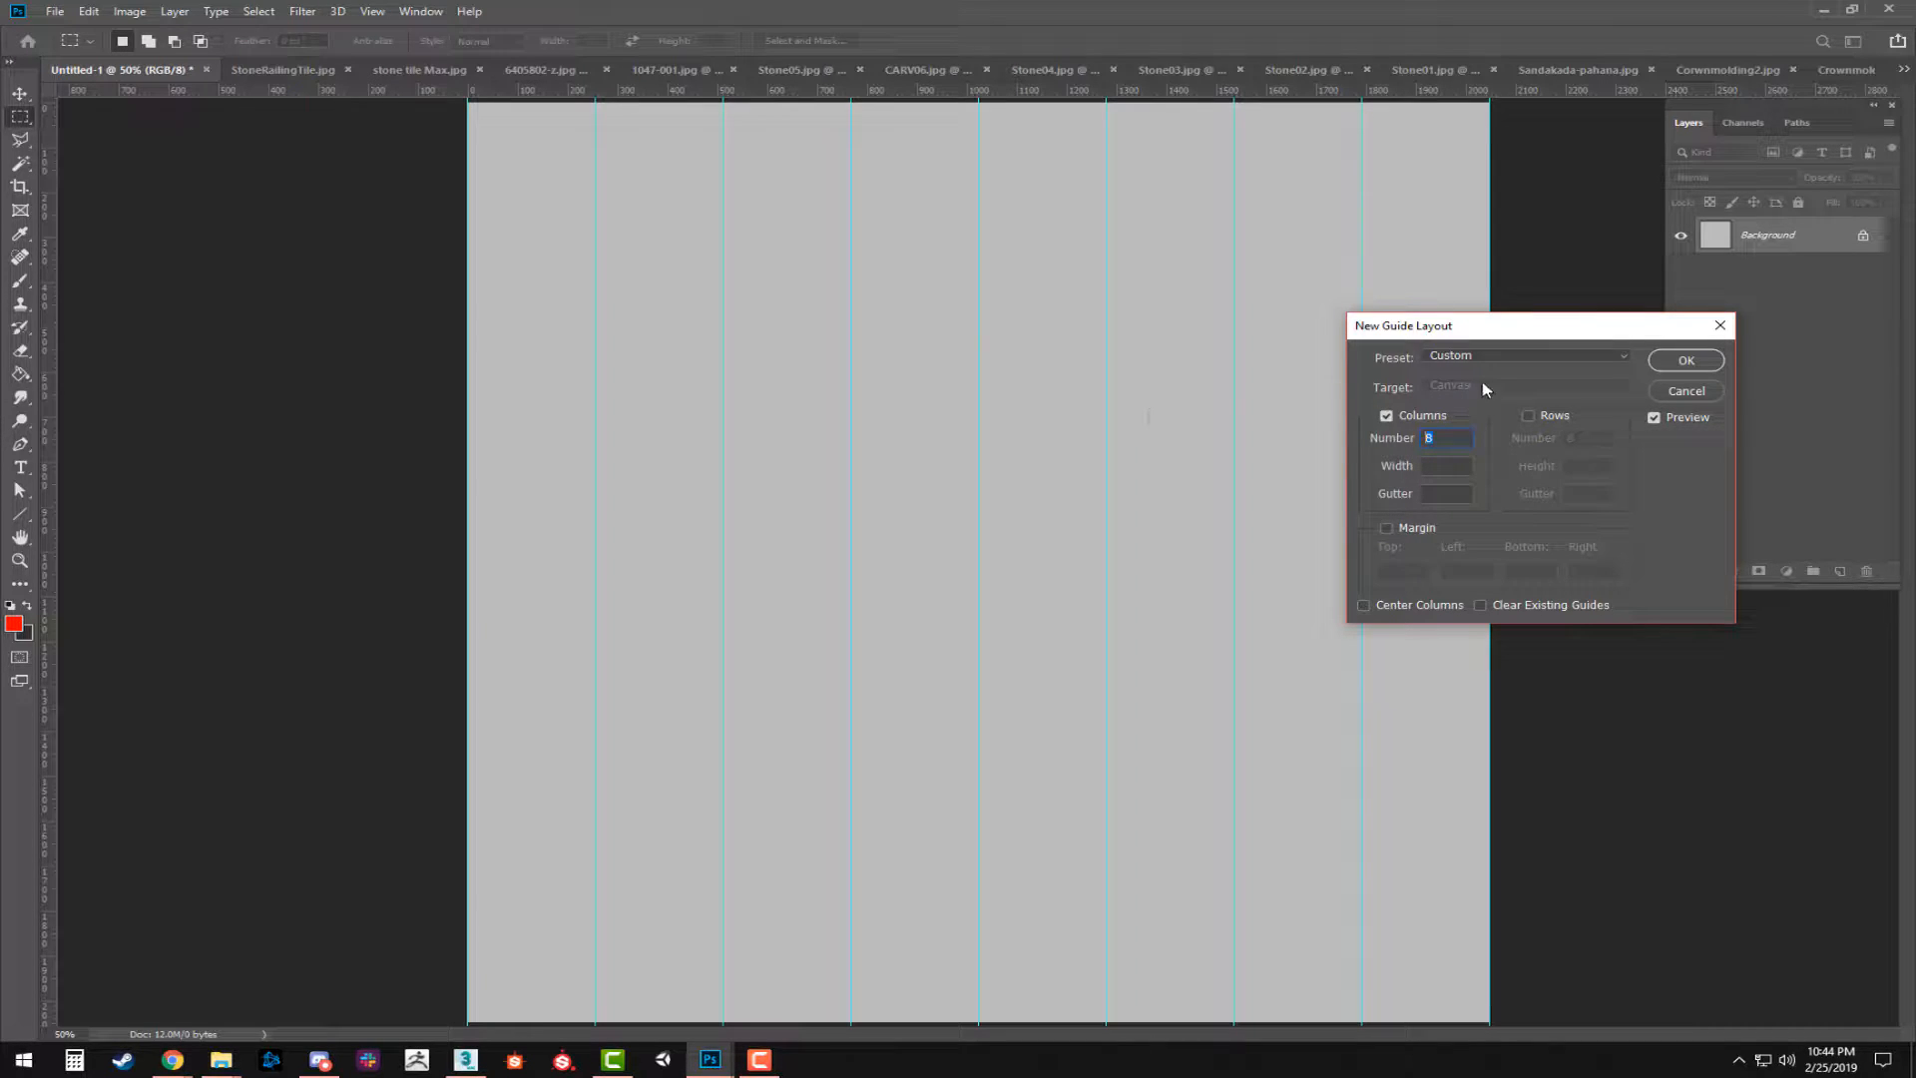
click(1526, 416)
click(1685, 360)
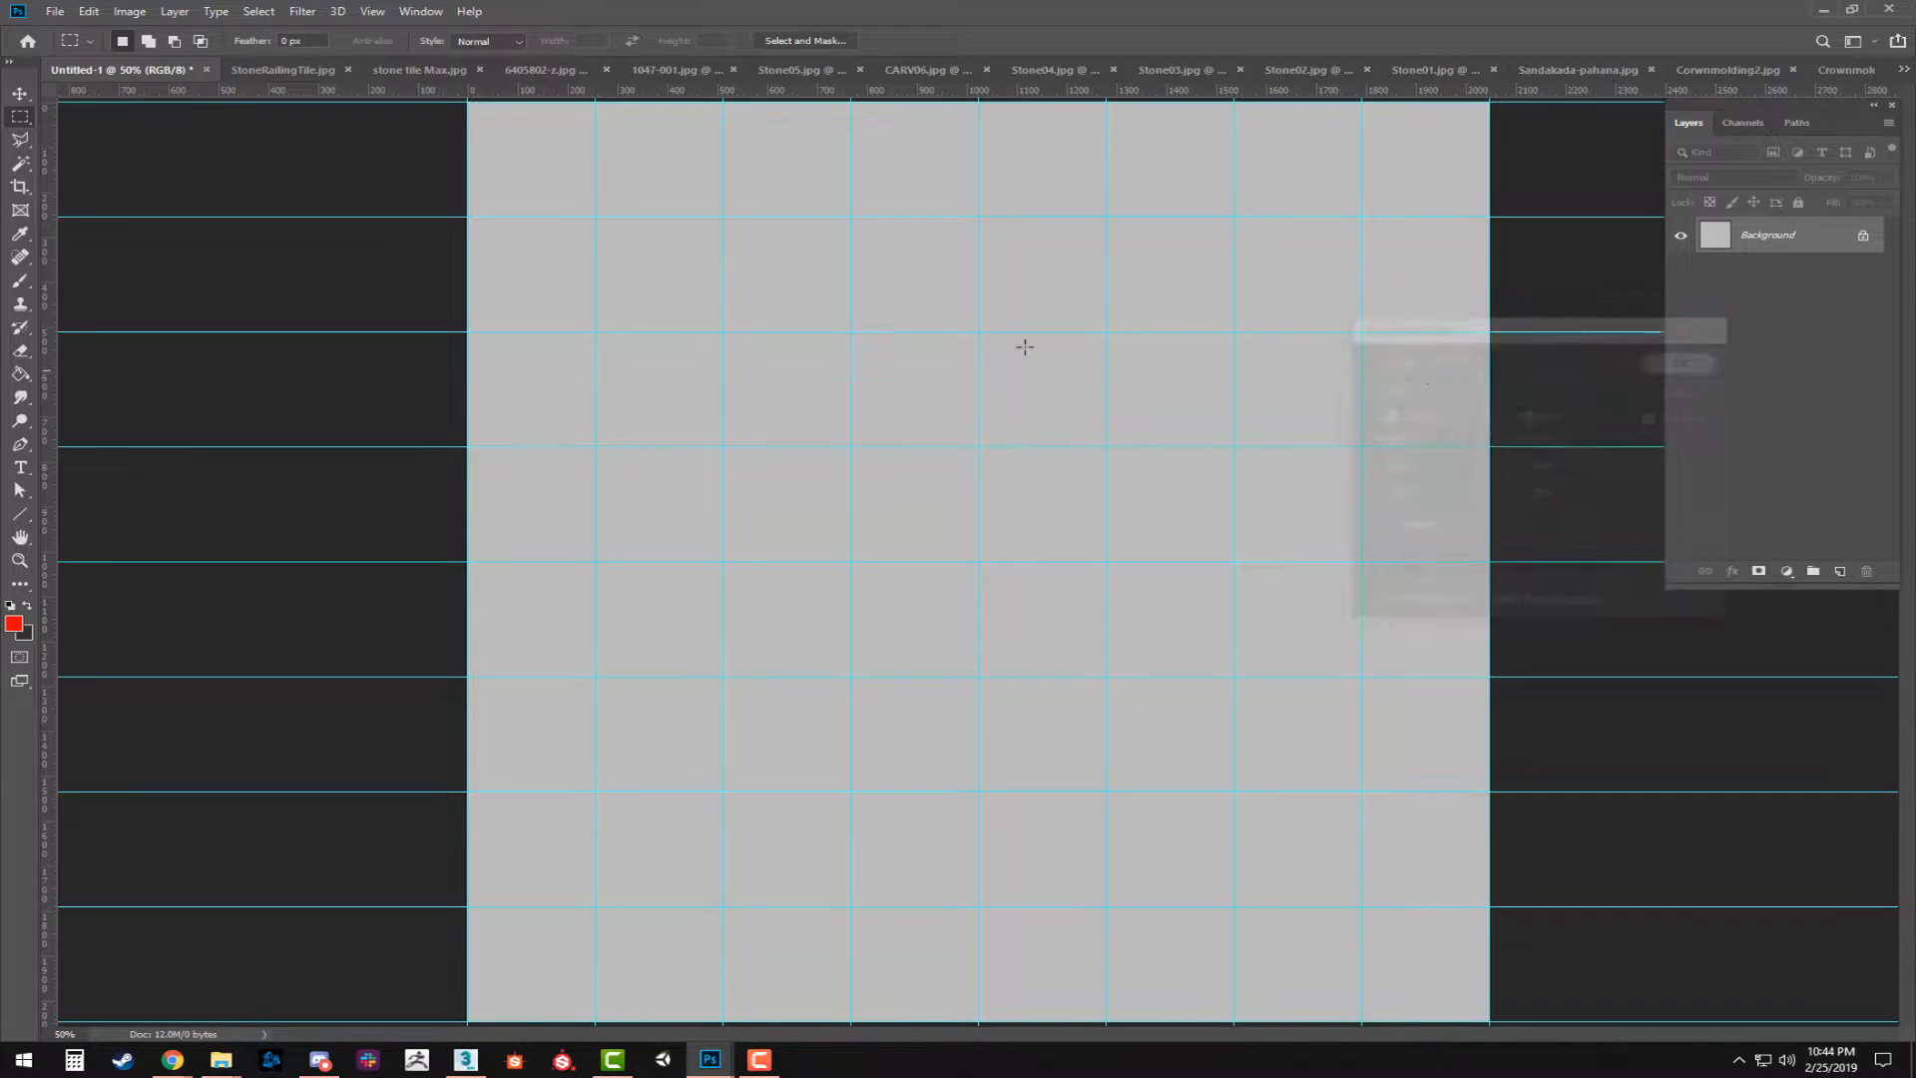
Look through the open reference images from StoneRailingTile.jpg to Crownmolding 3.jpeg, and return to the Untitled-1 document.
click(279, 72)
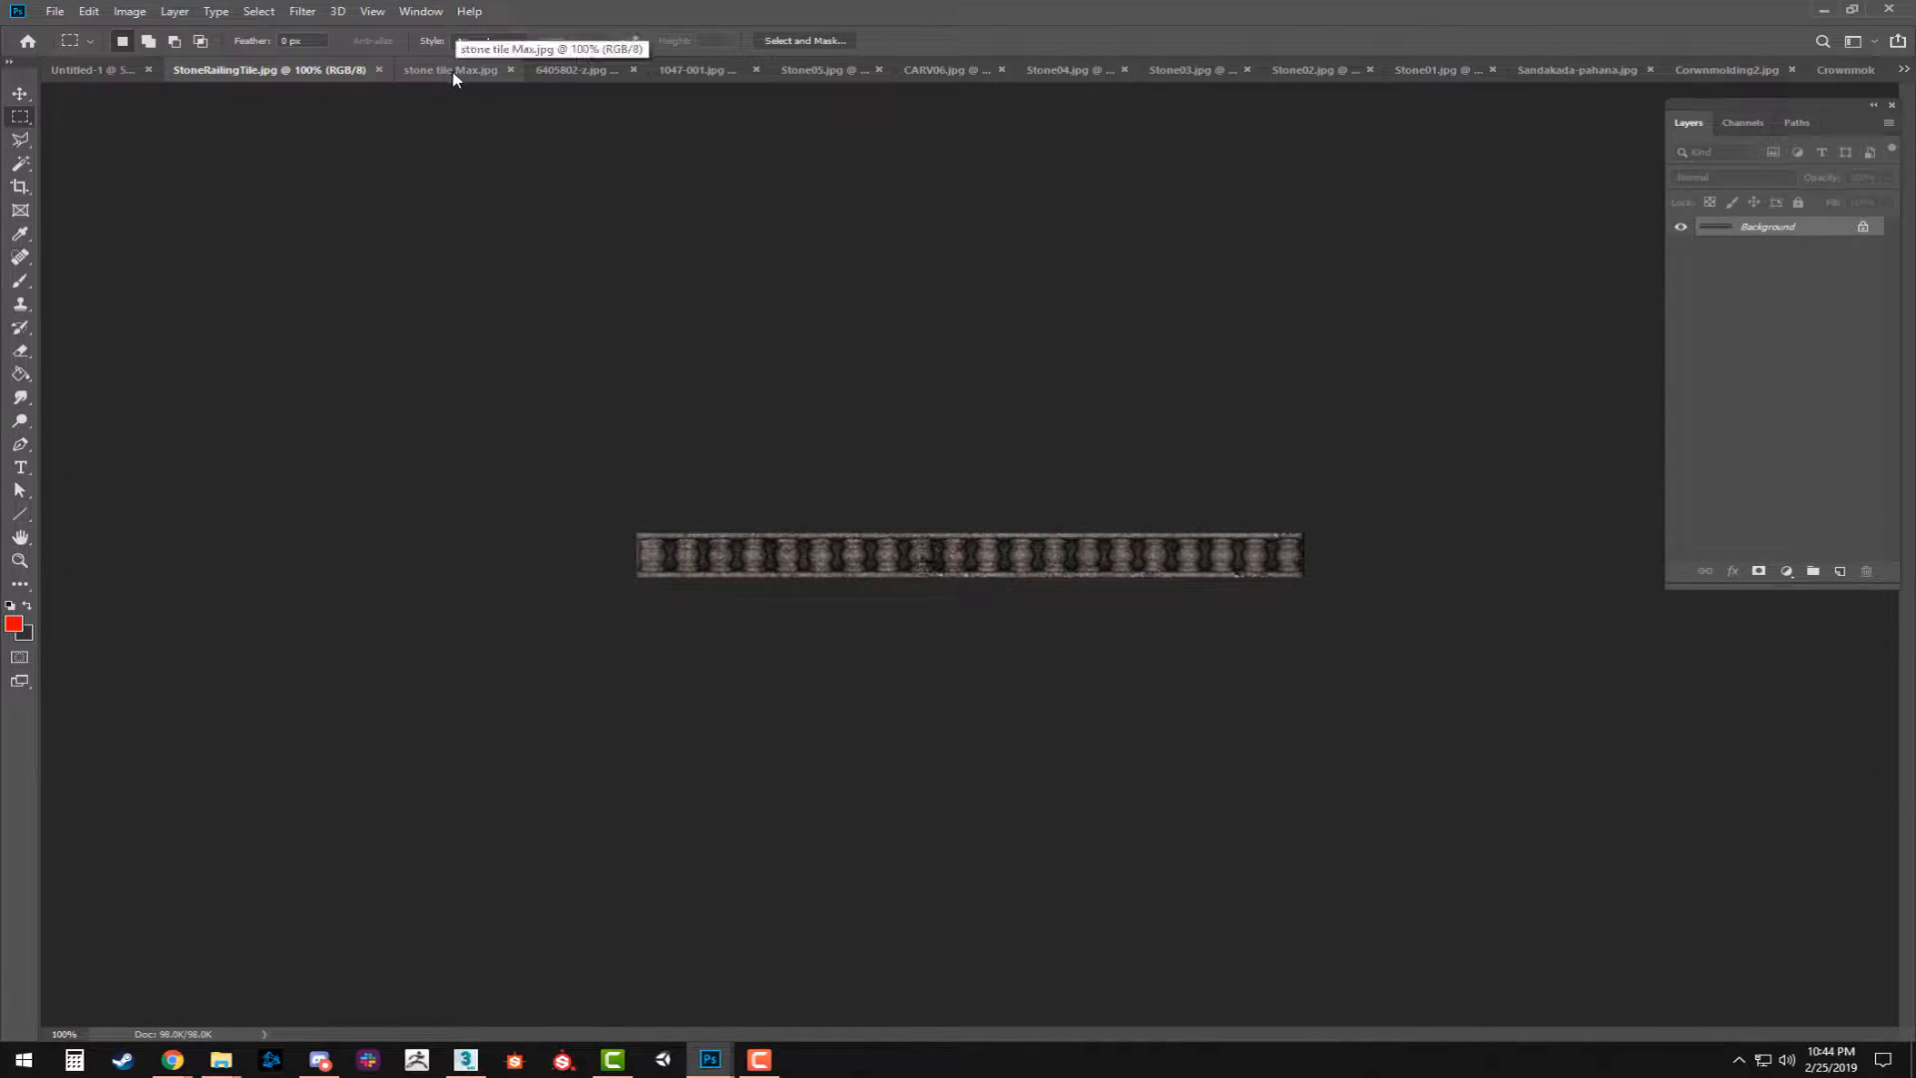
click(449, 78)
click(579, 70)
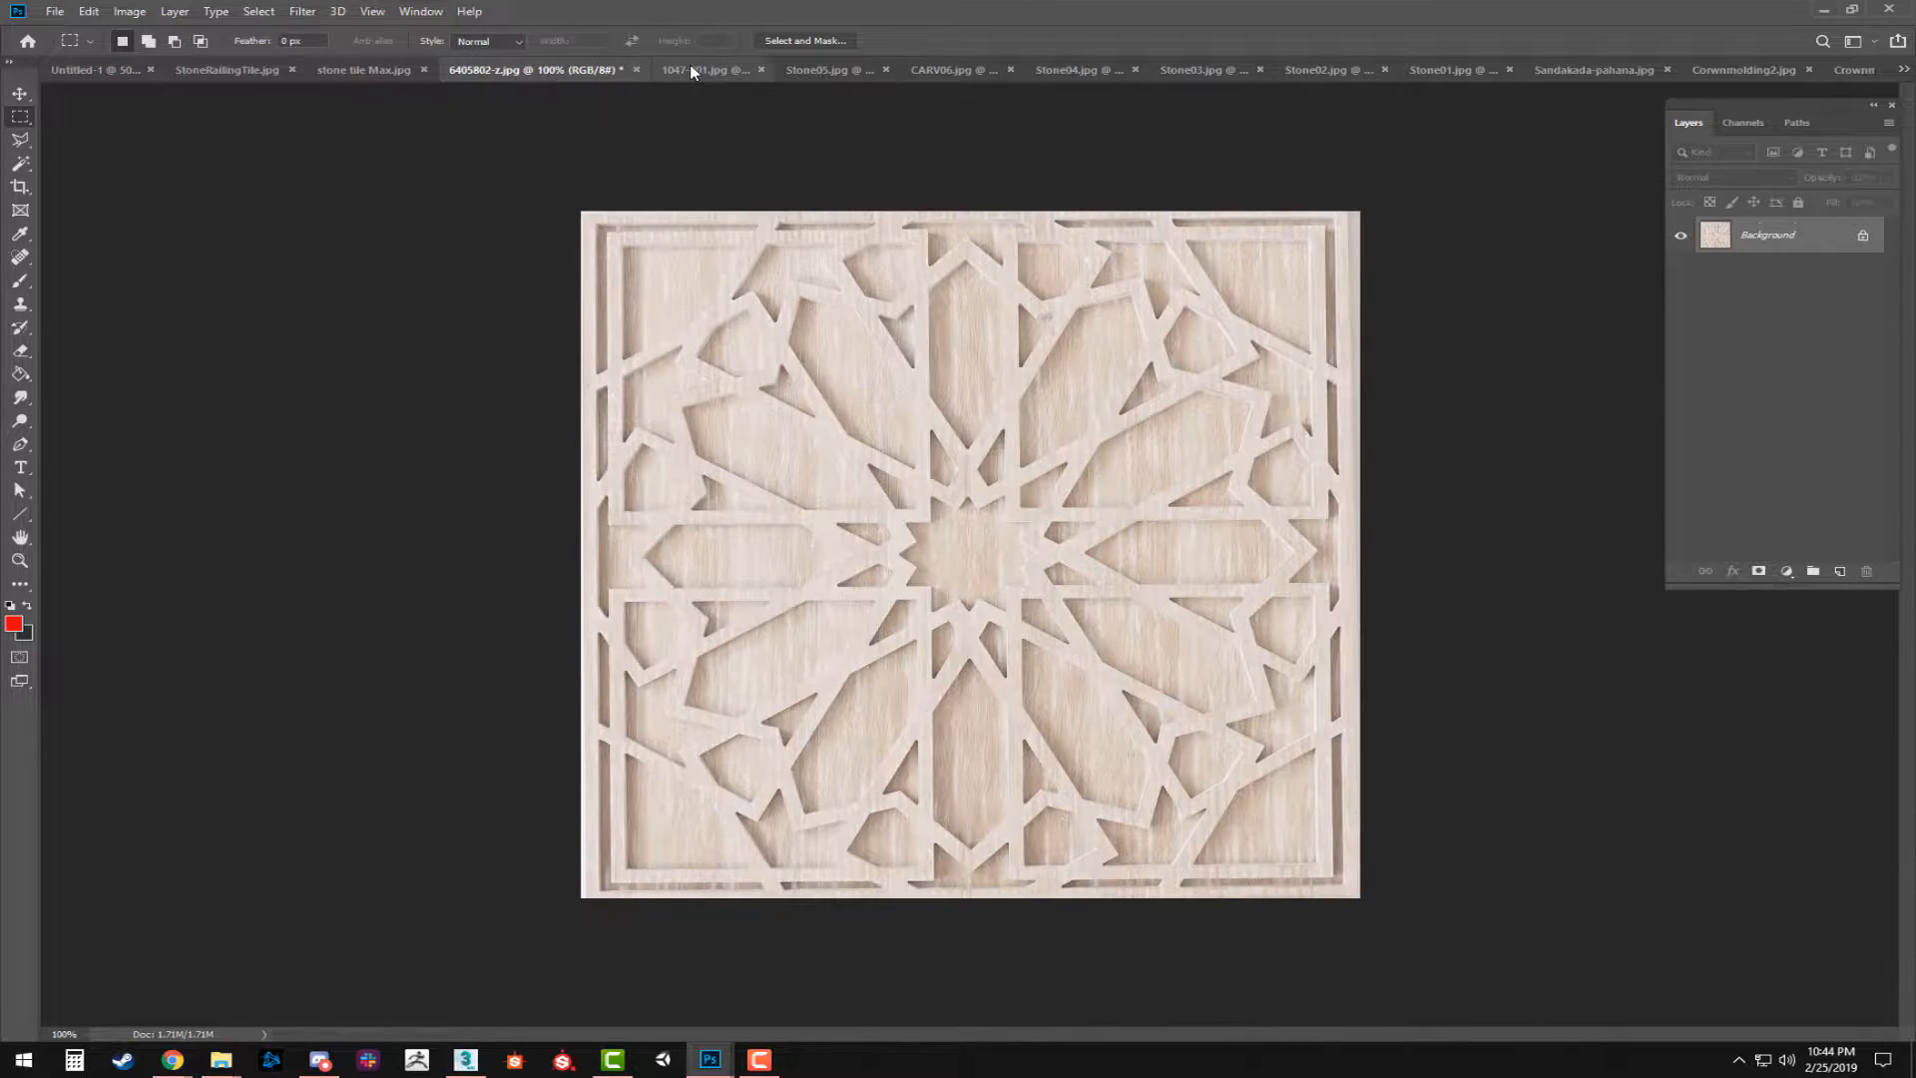
click(693, 68)
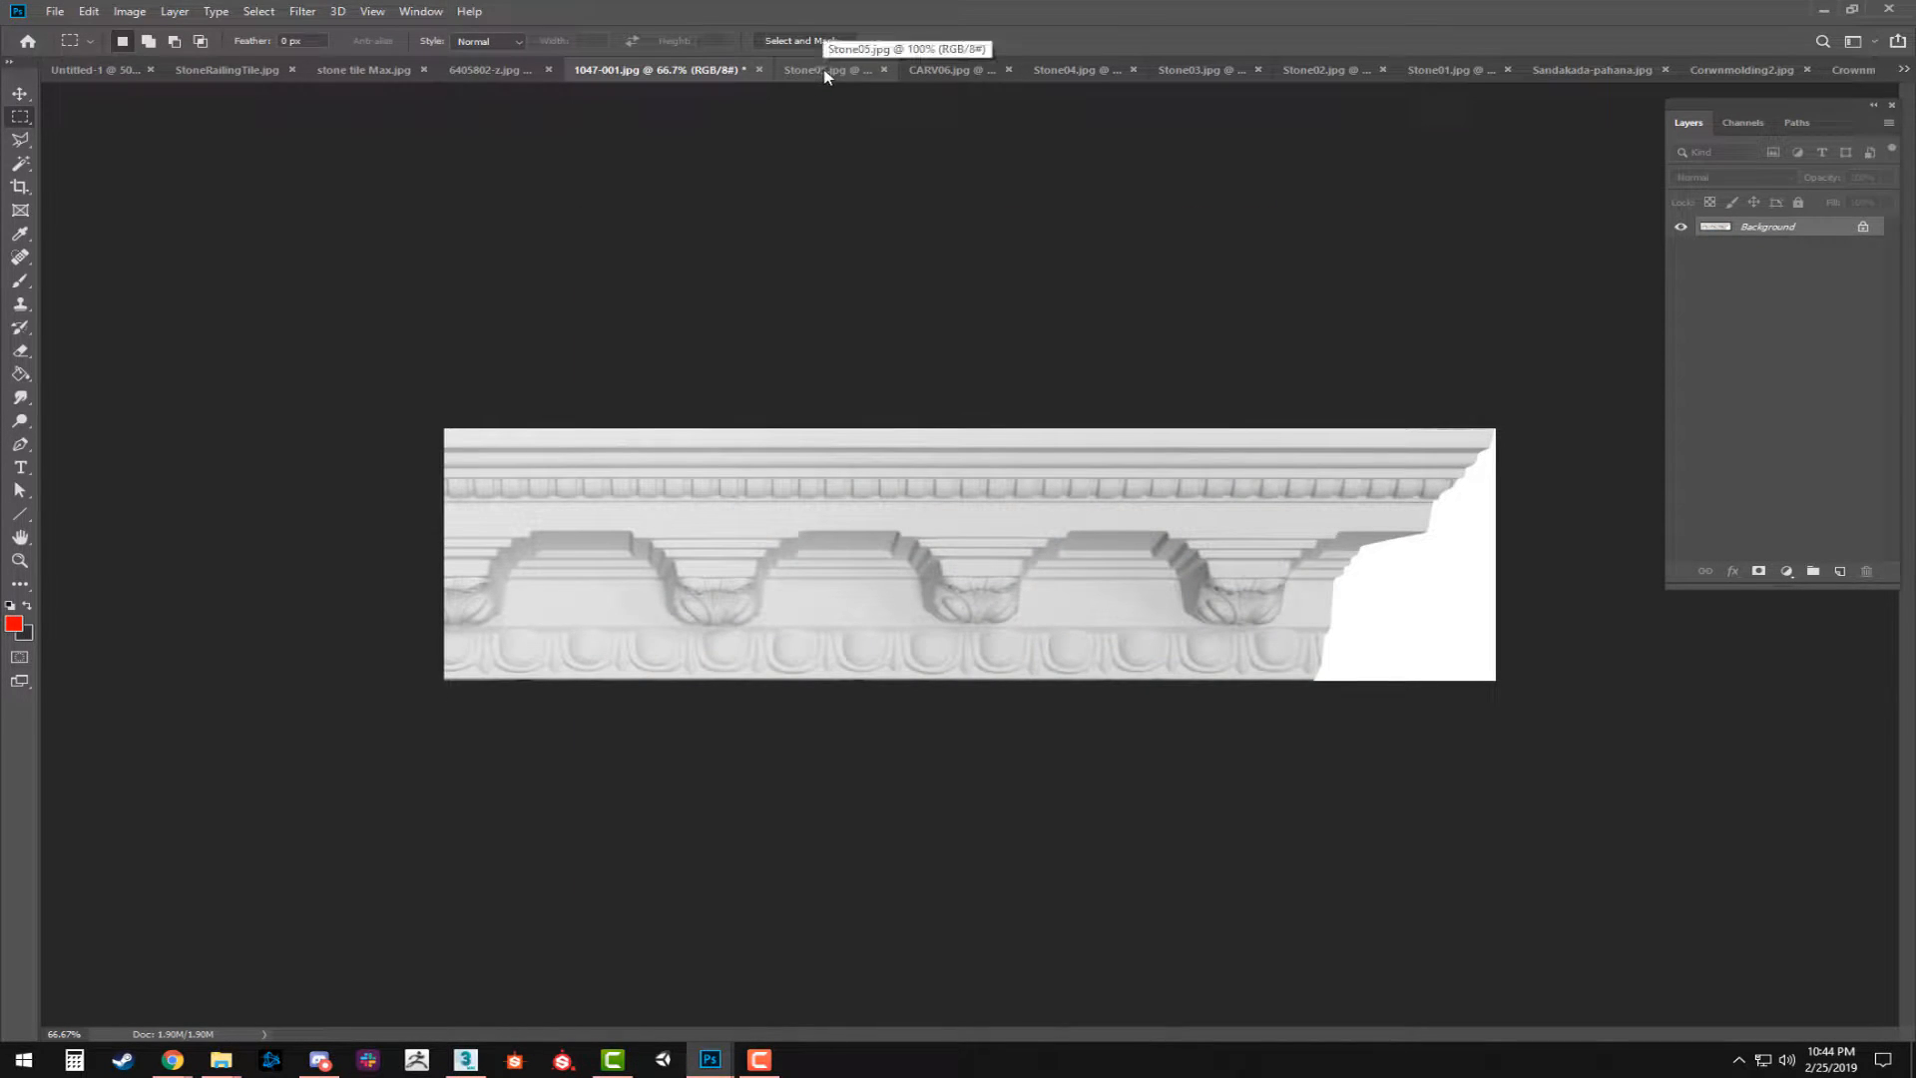
click(834, 70)
click(928, 67)
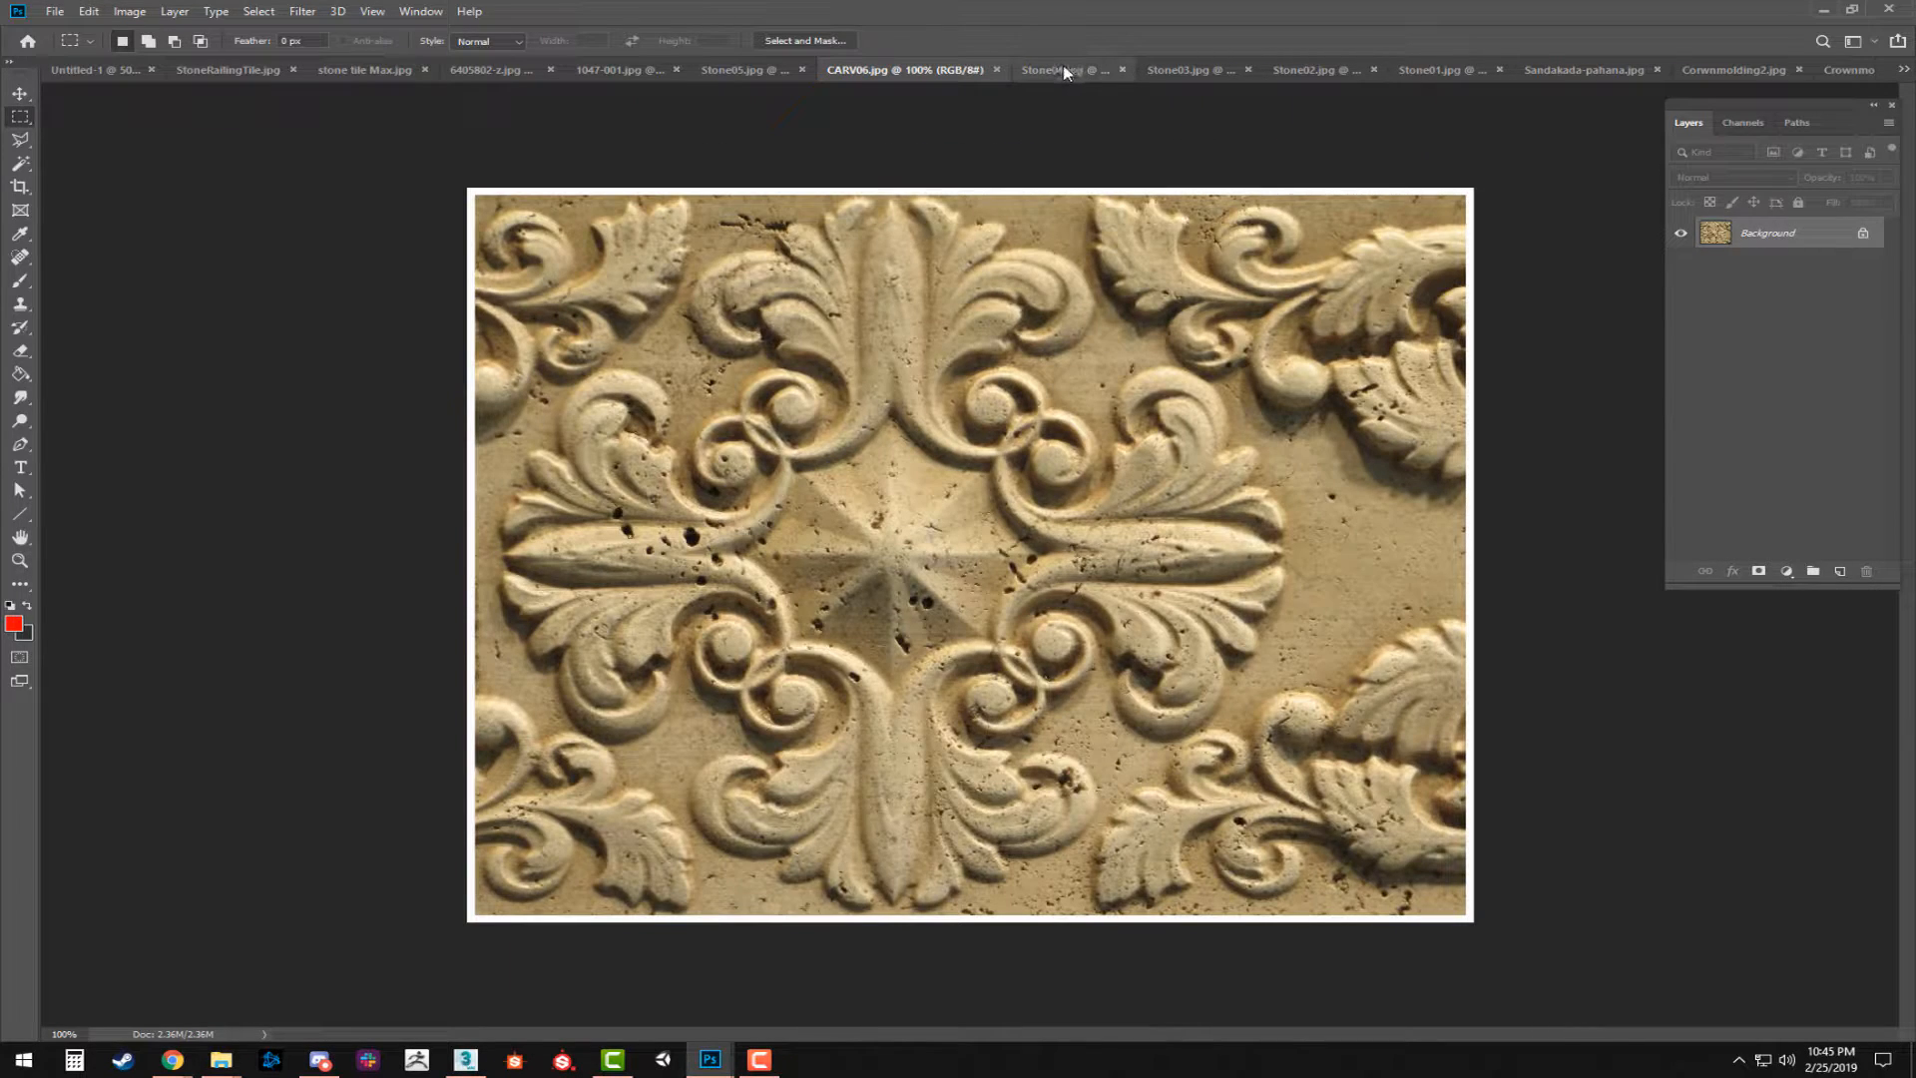
click(1065, 69)
click(1192, 68)
click(1339, 71)
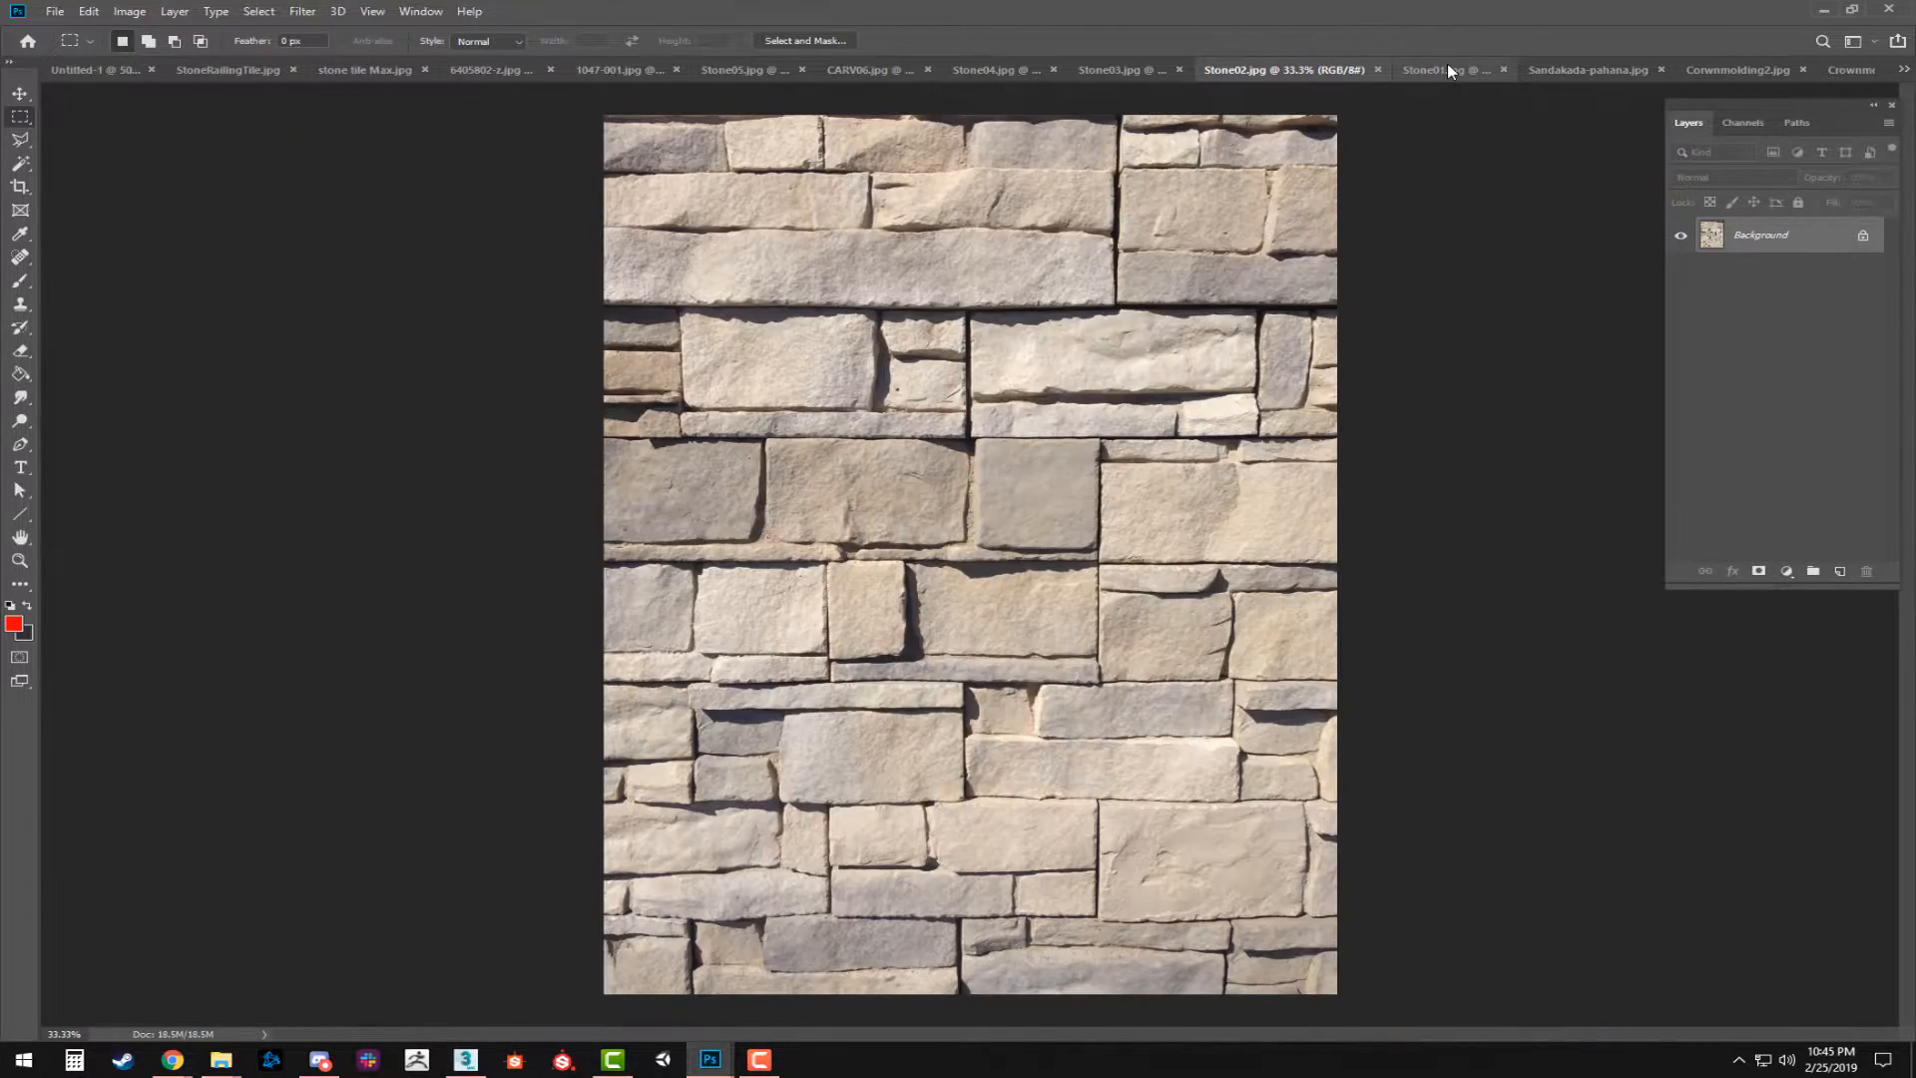
click(1446, 66)
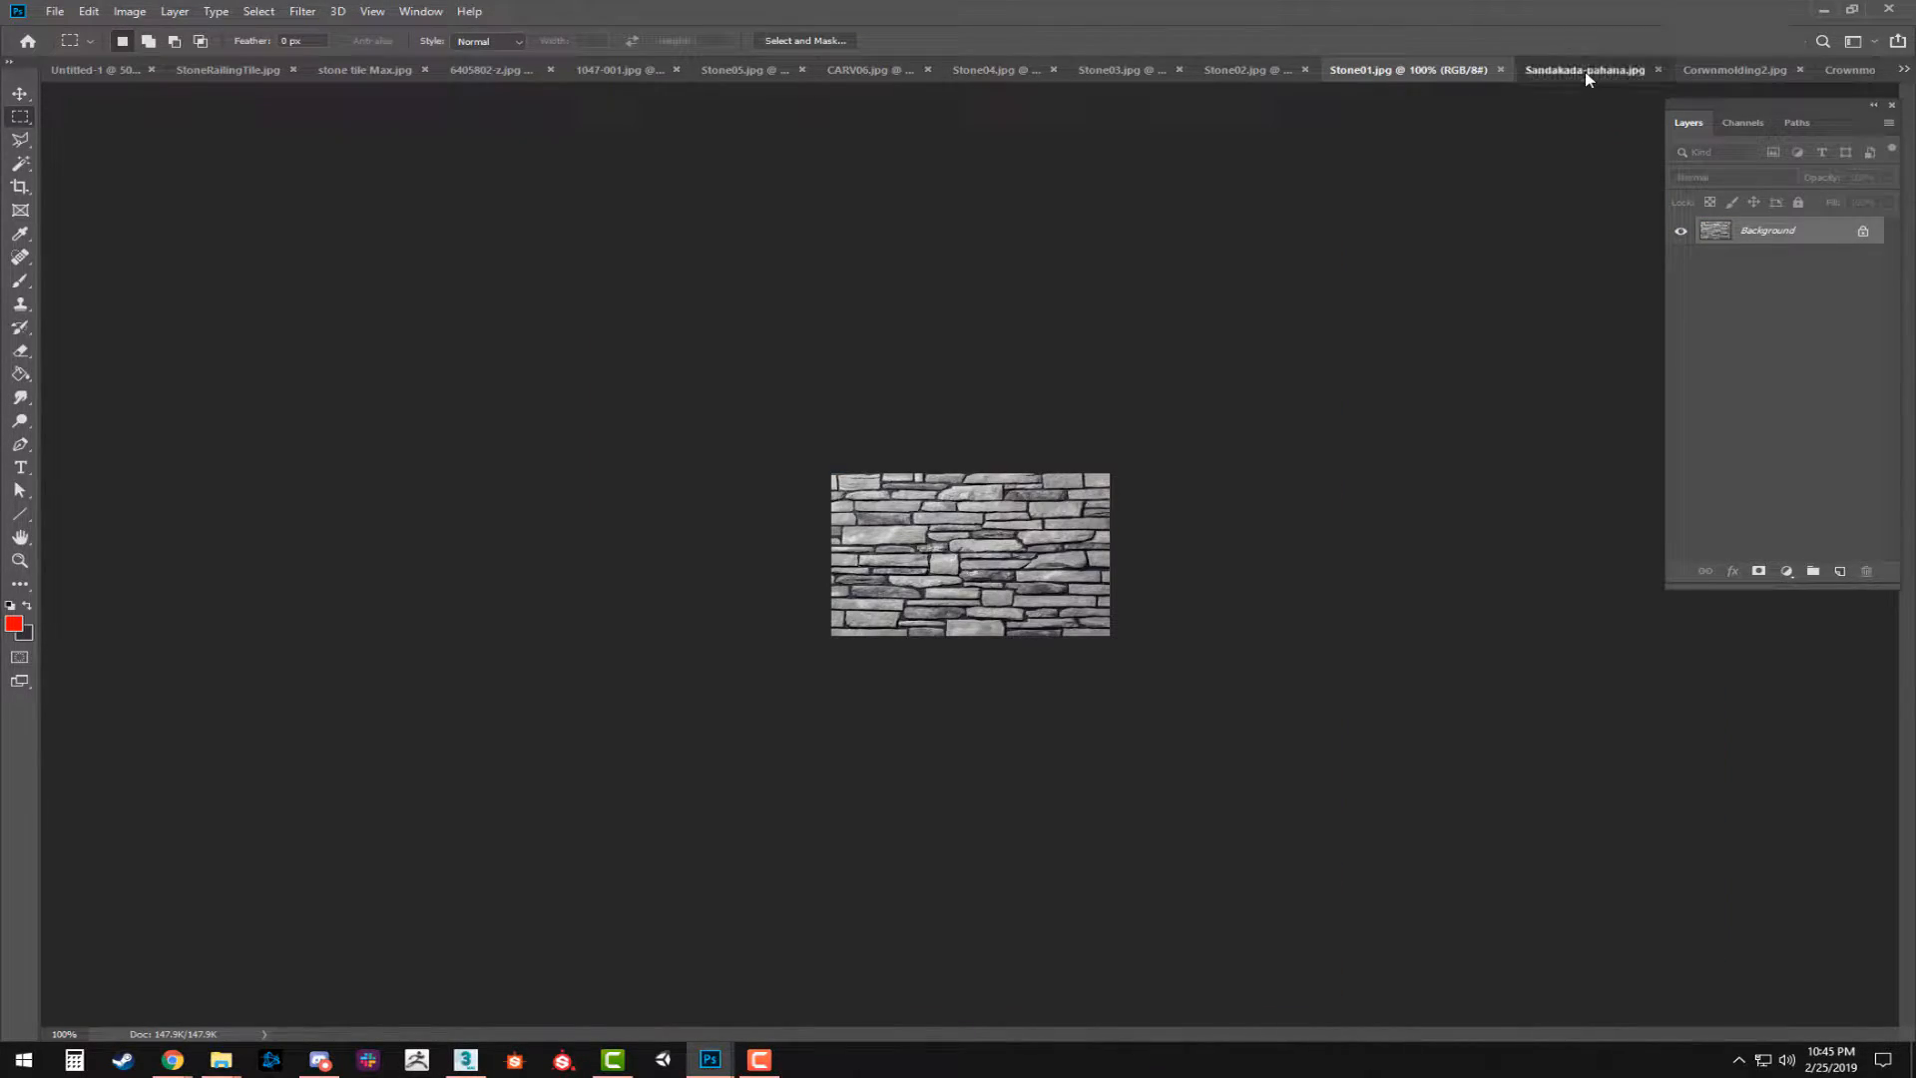
click(1586, 72)
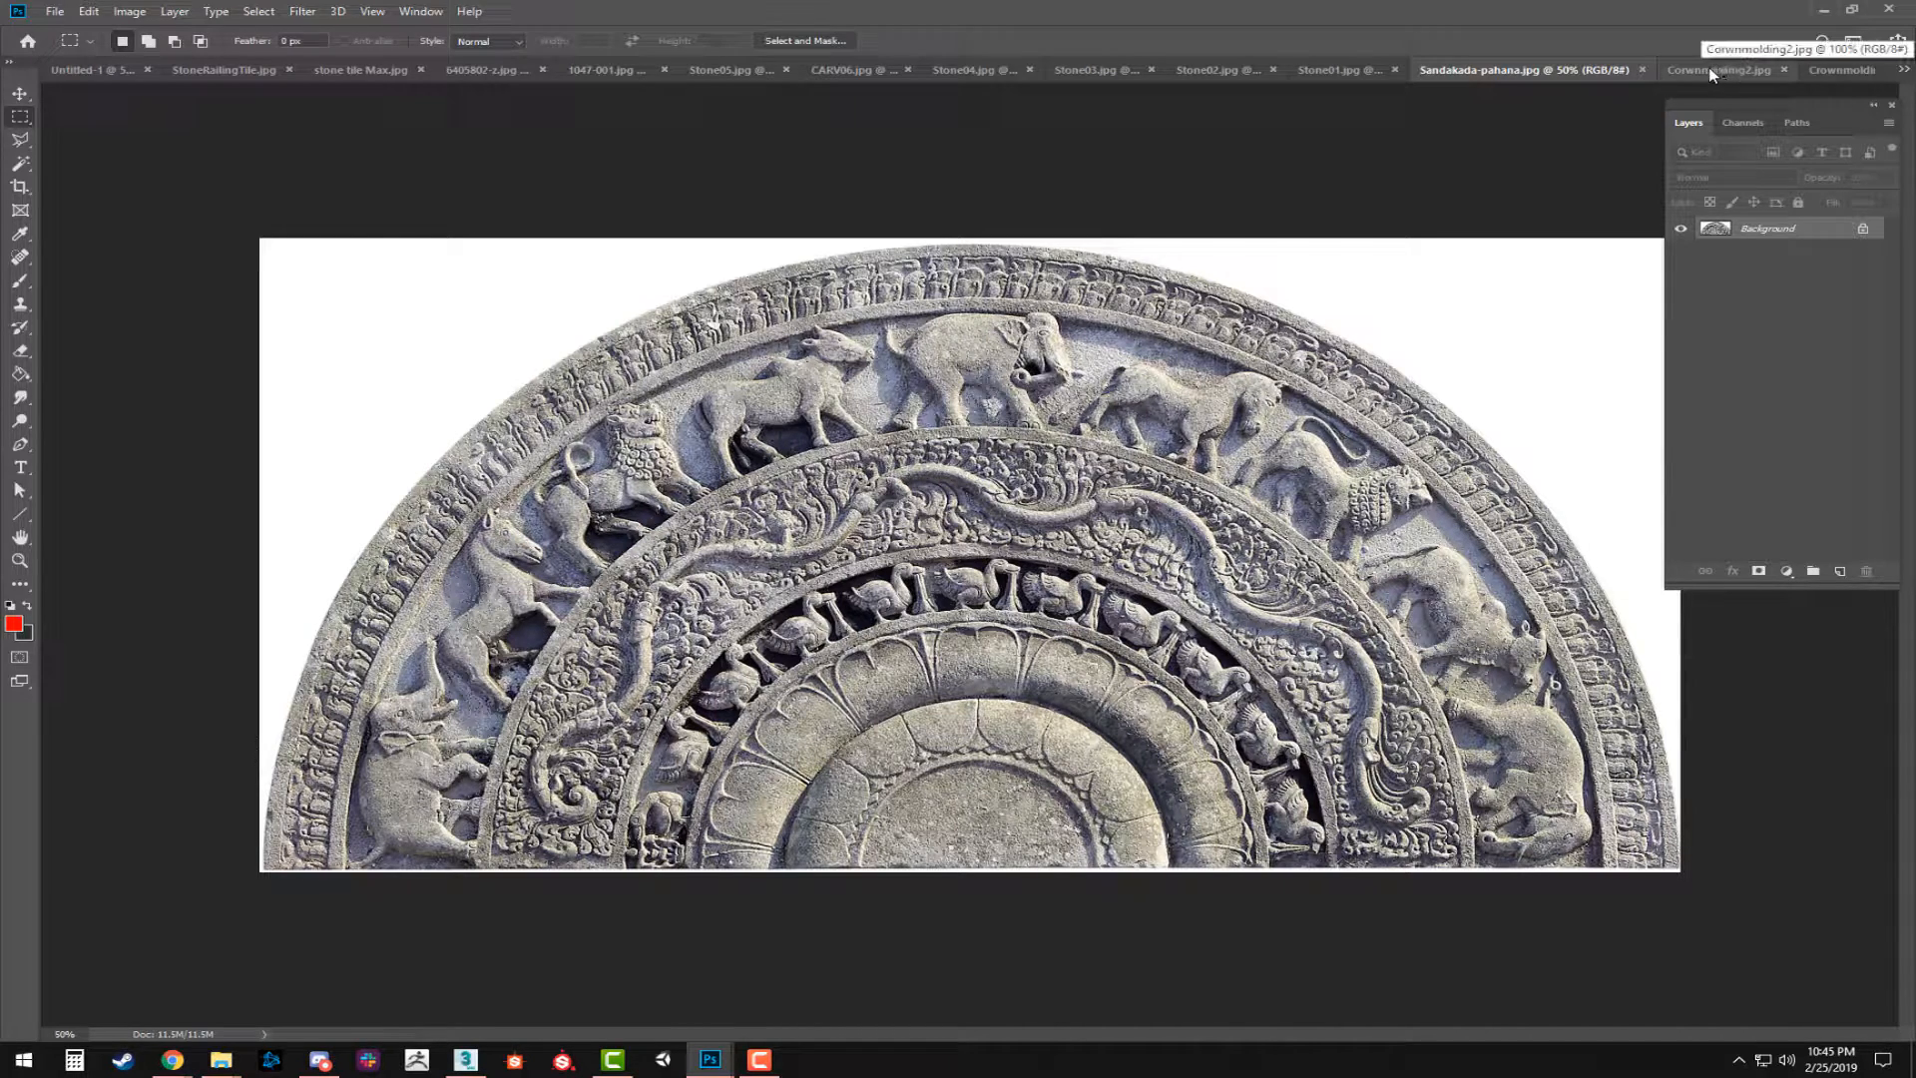
click(1708, 69)
click(1846, 71)
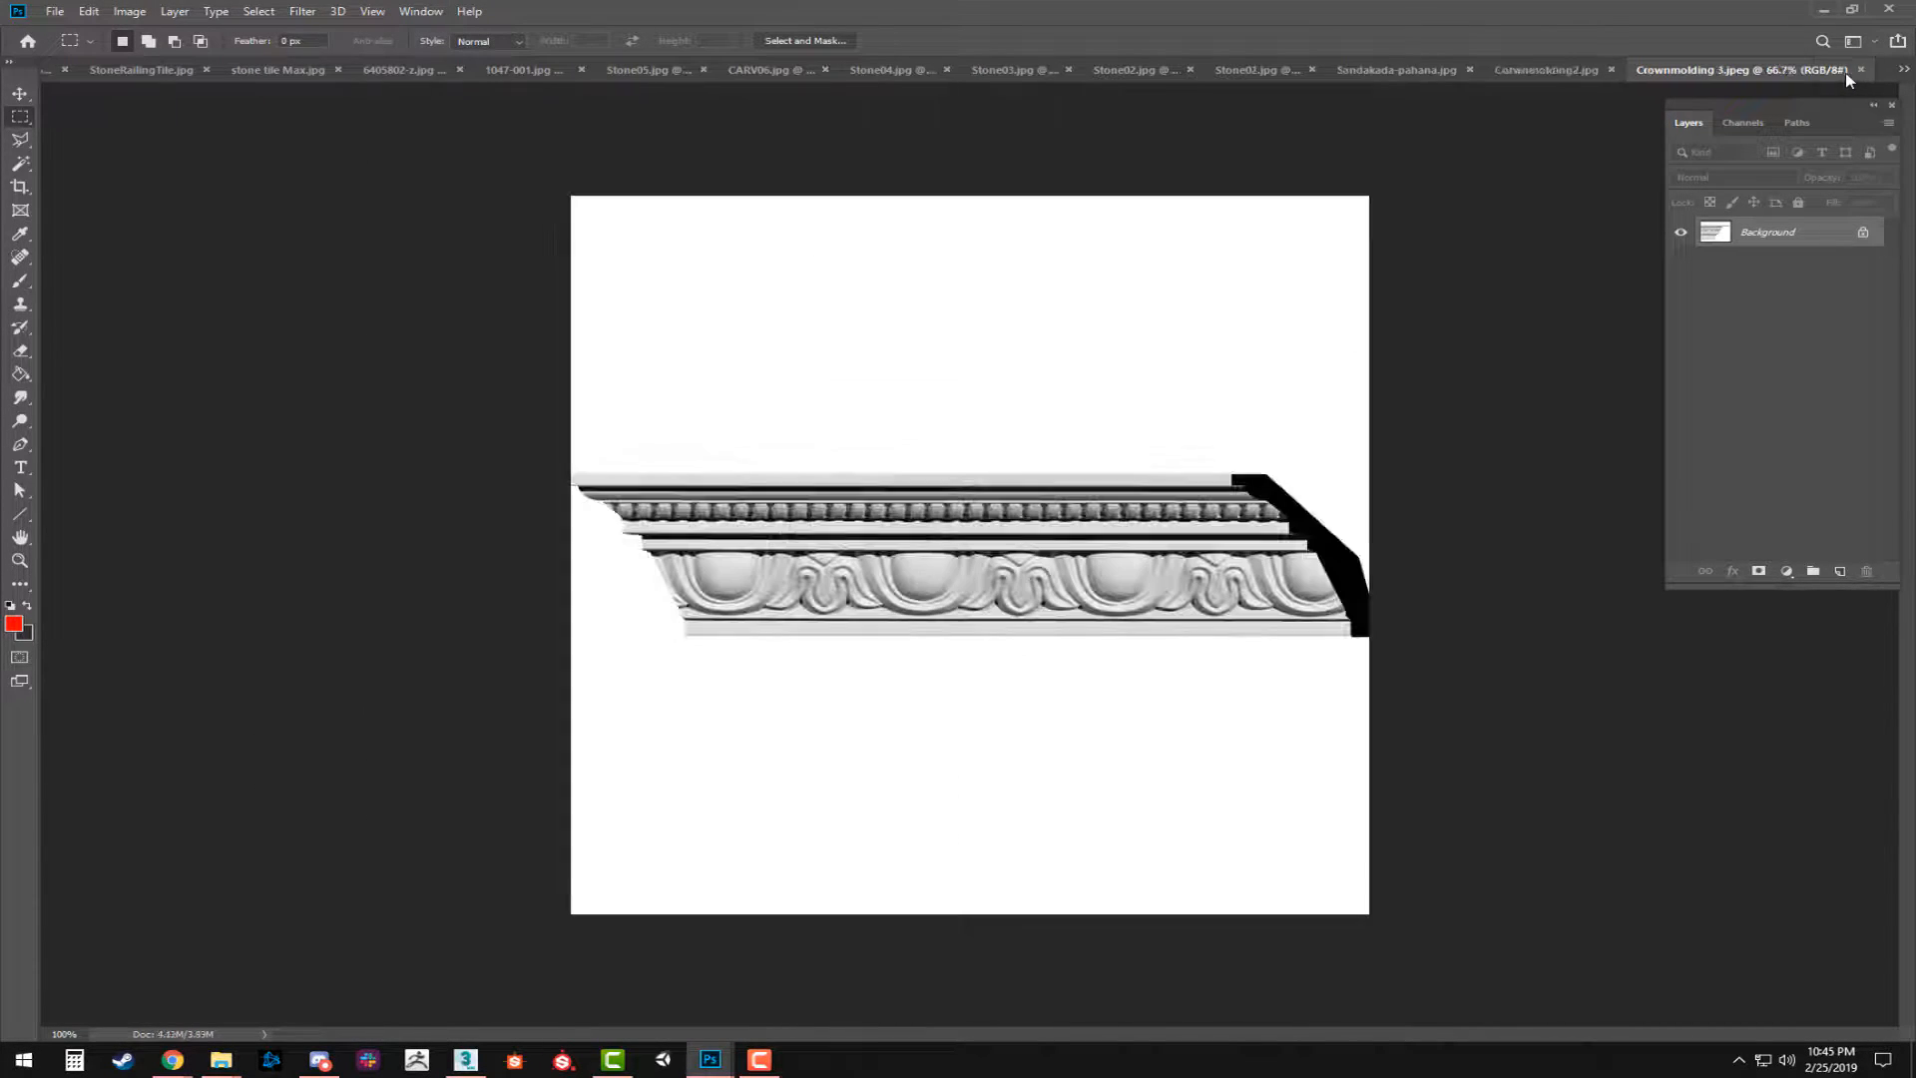
click(1904, 69)
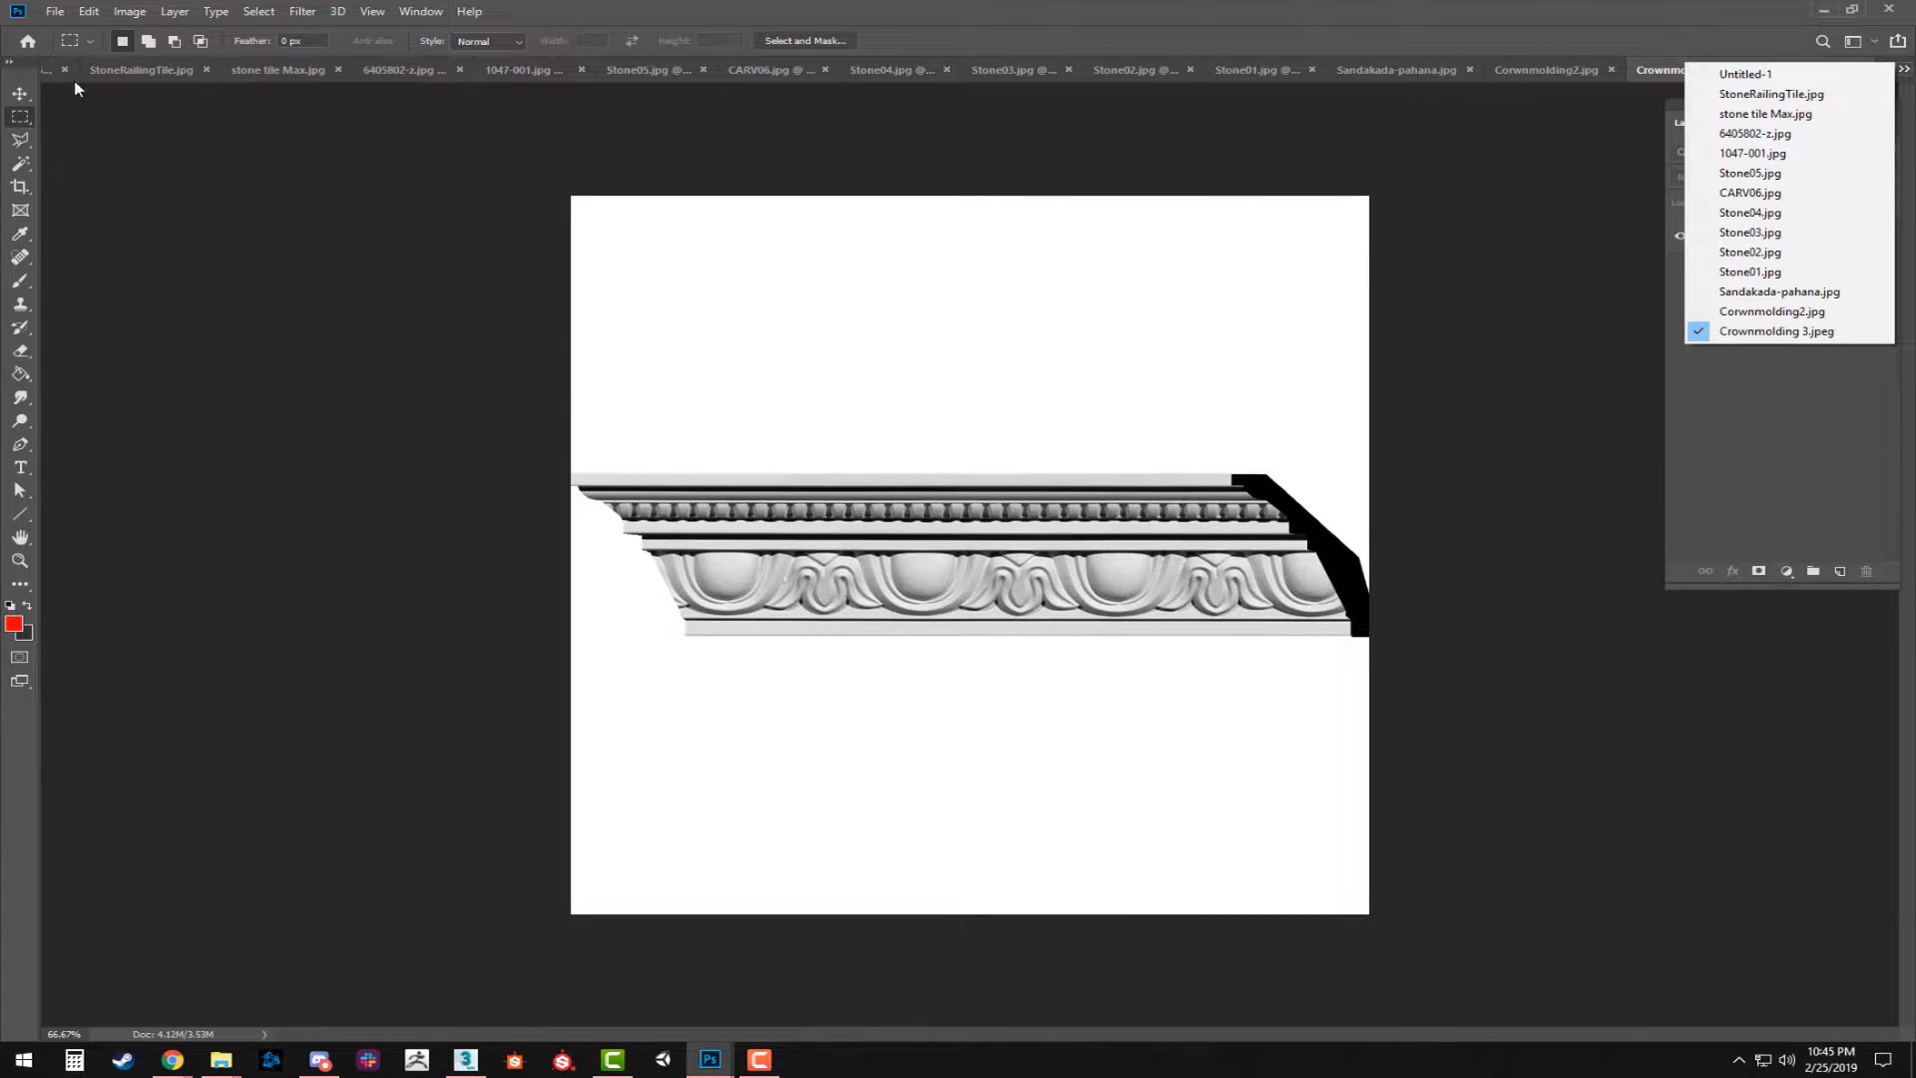
click(1741, 75)
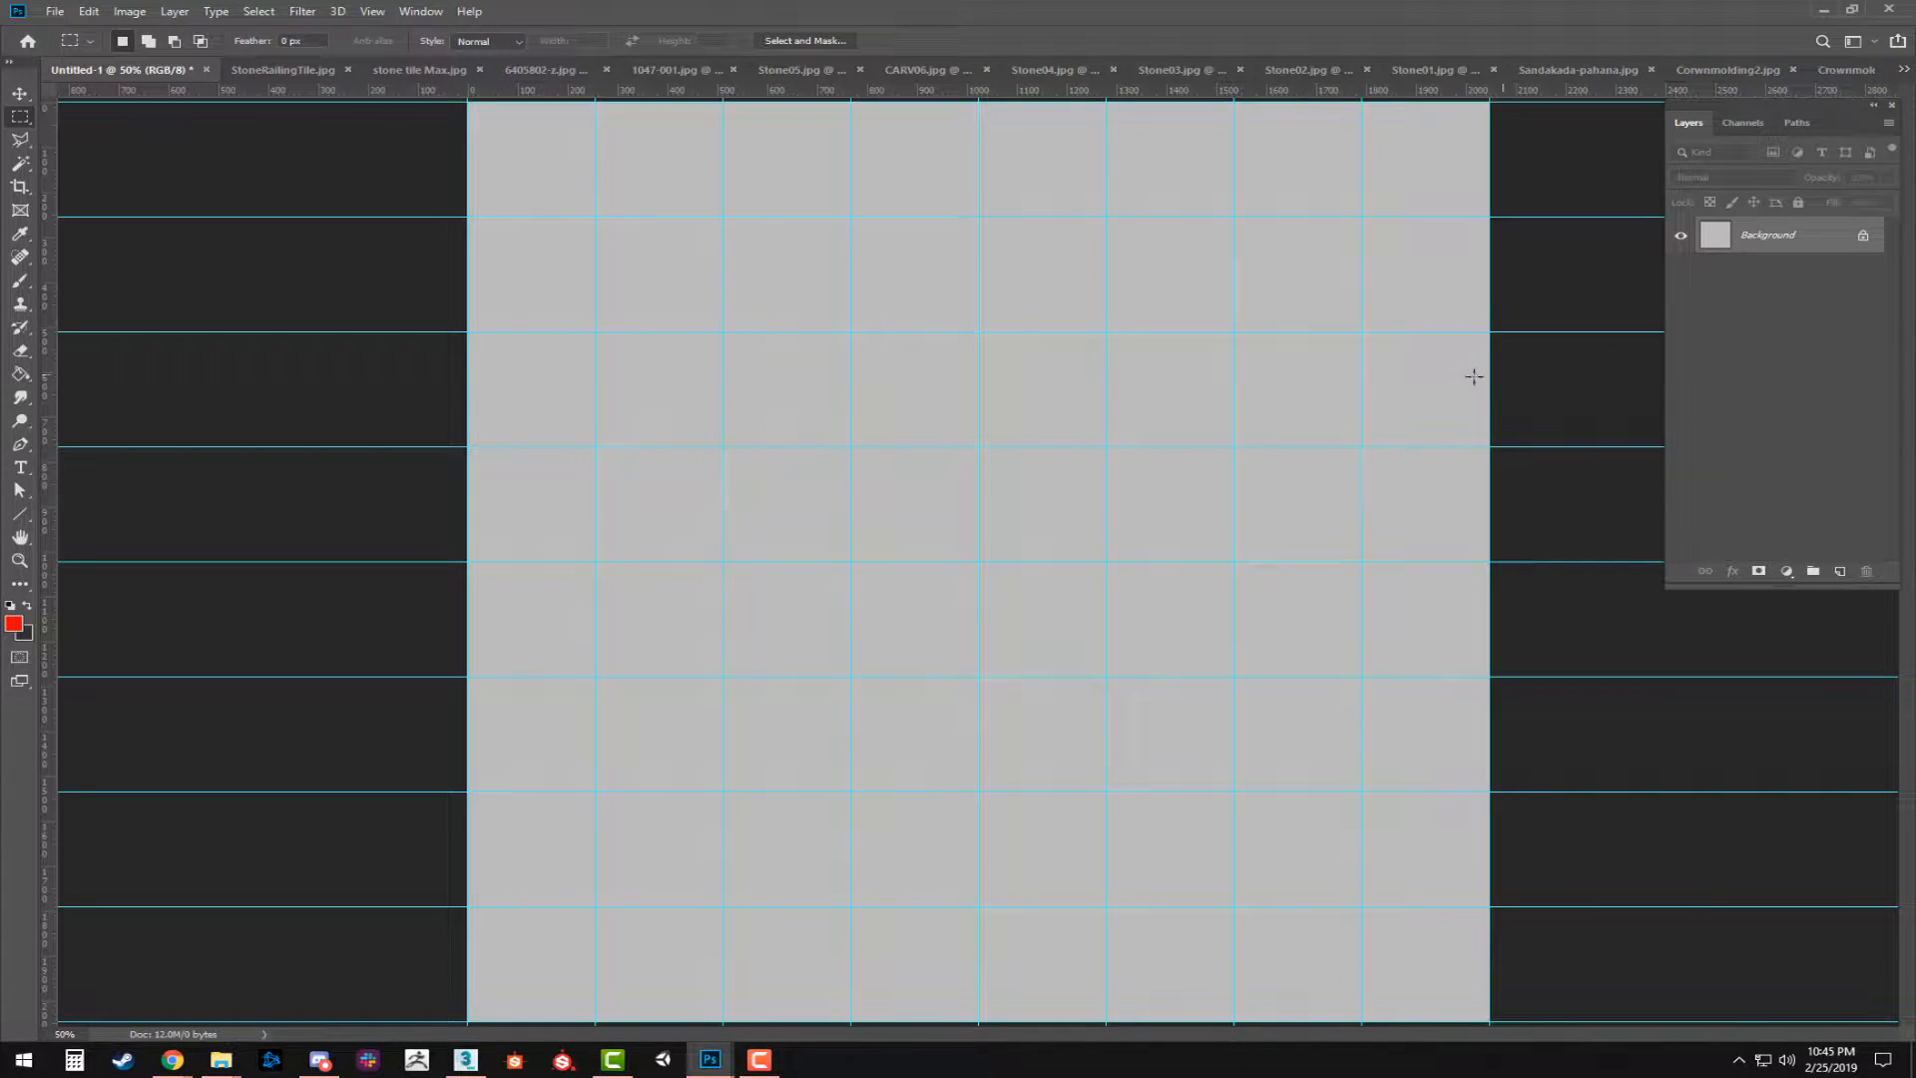
Copy the whole StoneRailingTile.jpg image into Untitled-1 as a new layer and close the source file.
click(287, 69)
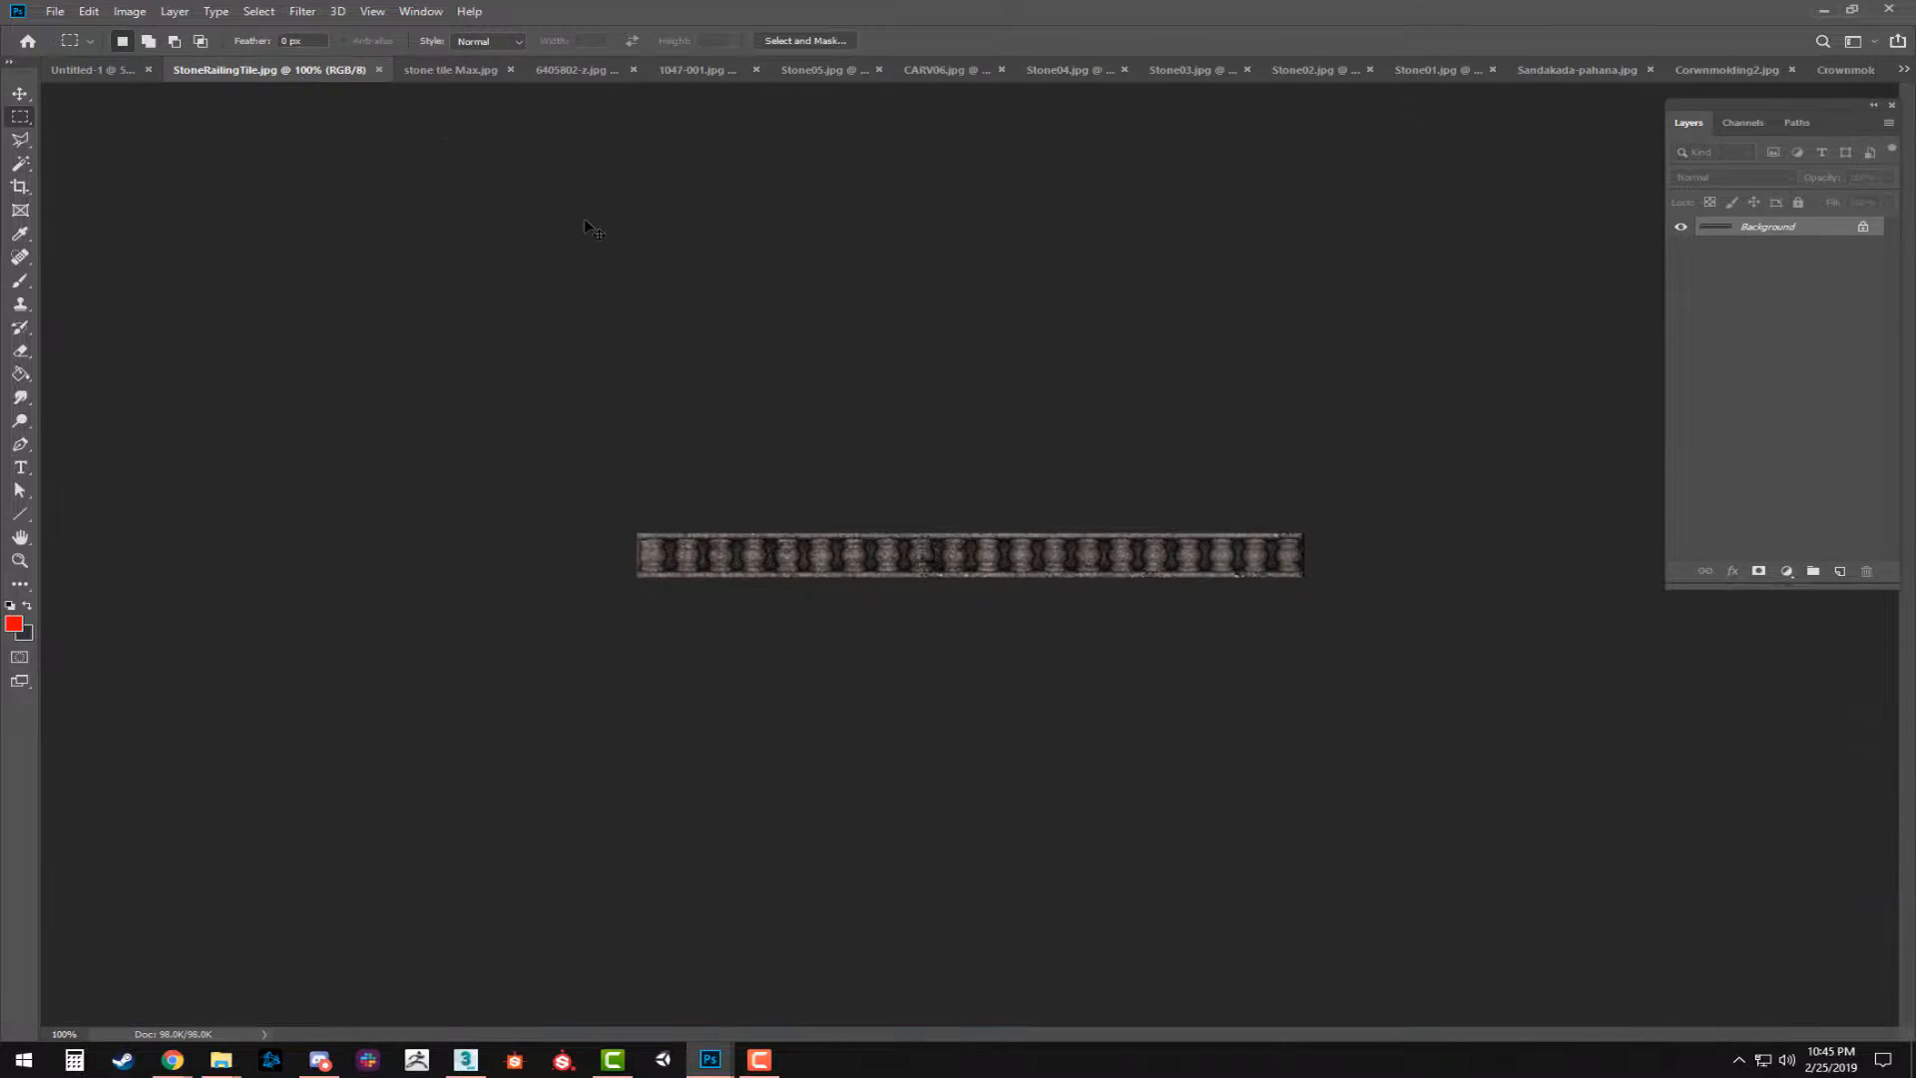
click(110, 70)
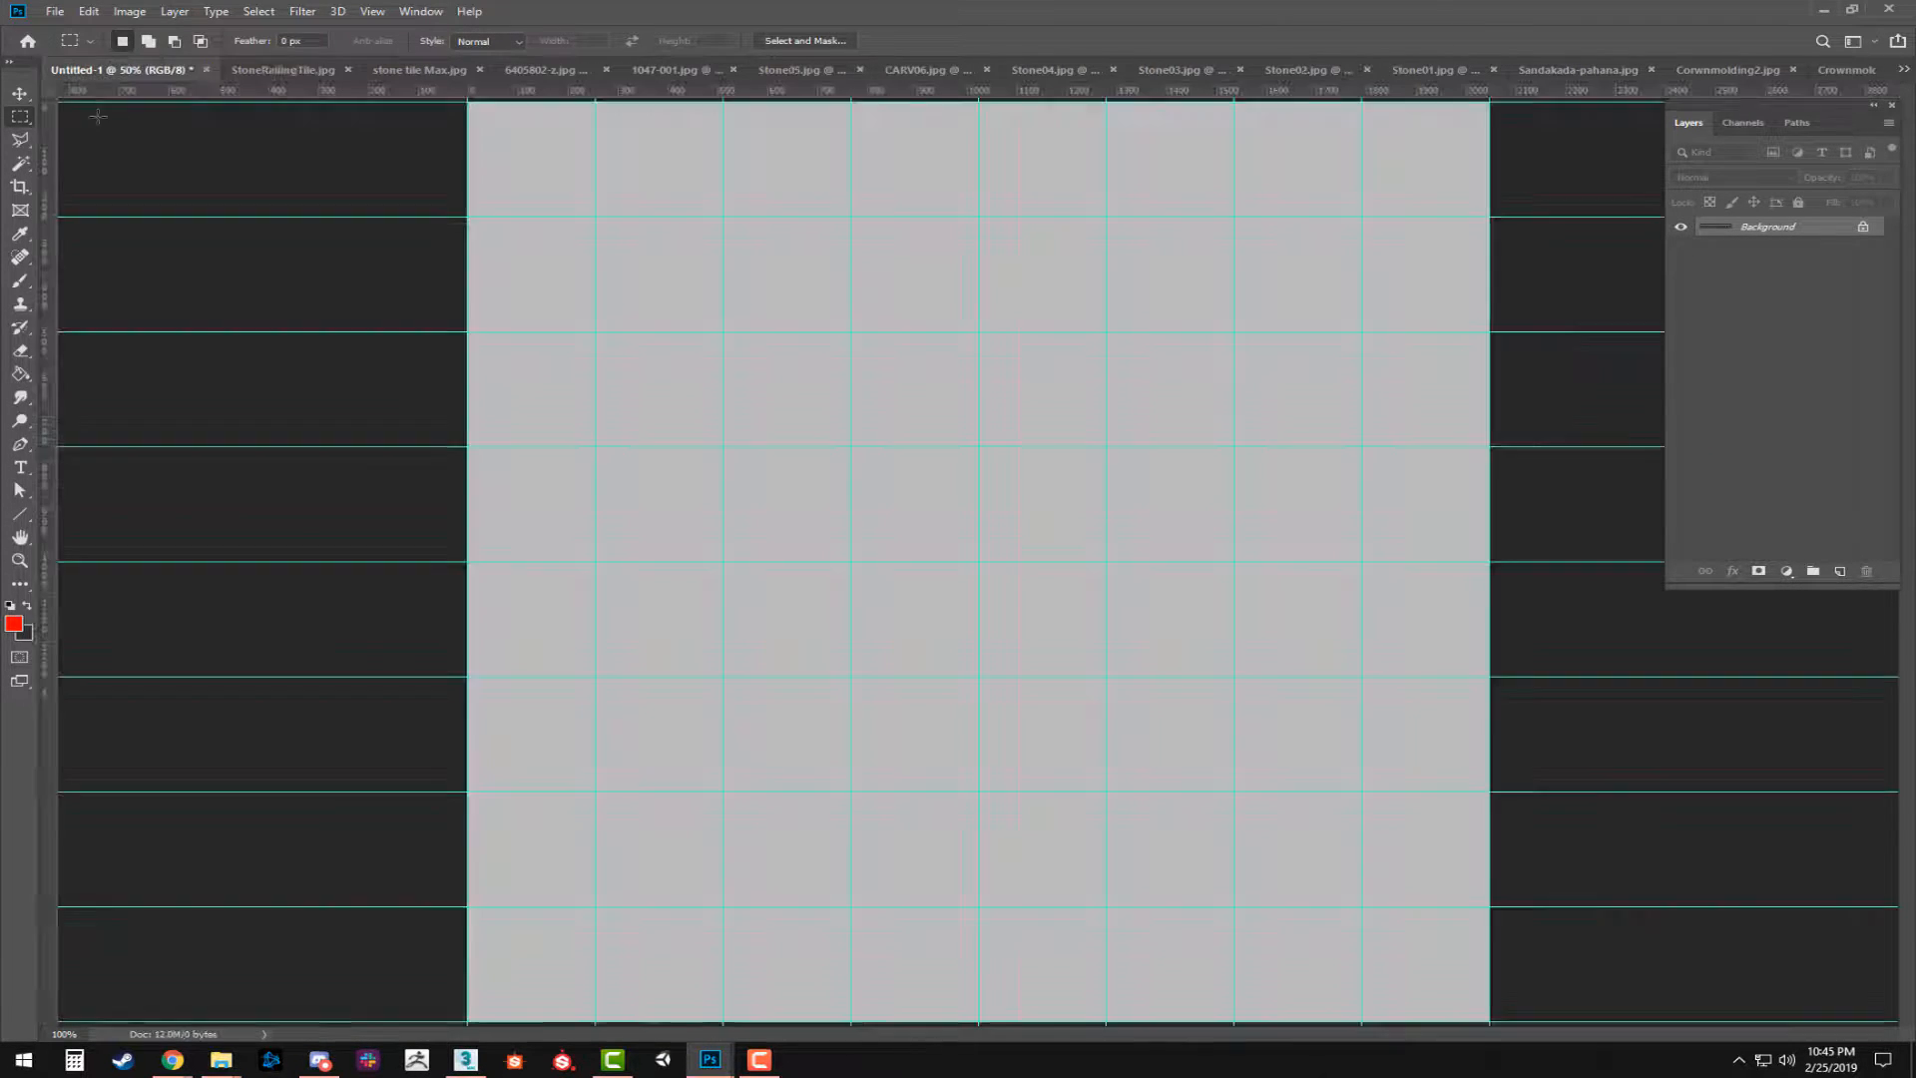
key(ctrl+v)
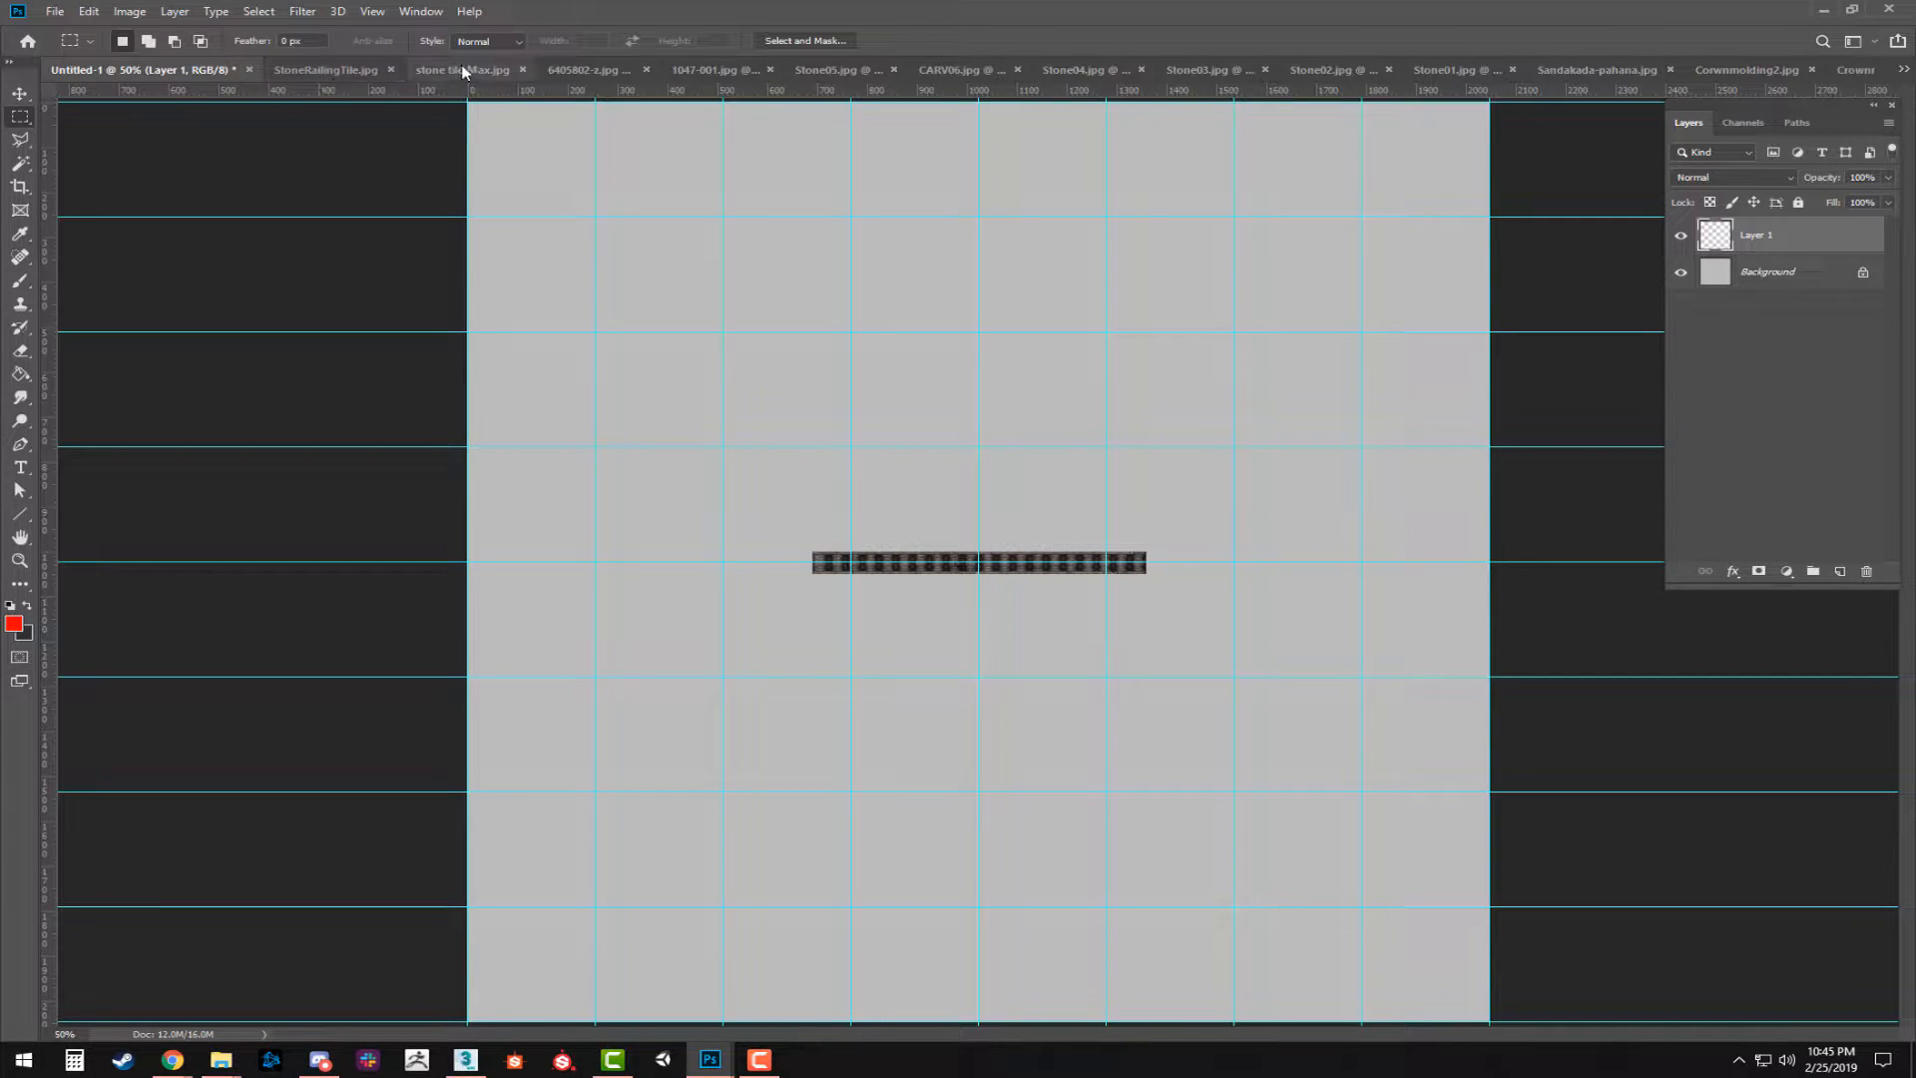
click(322, 72)
key(ctrl+w)
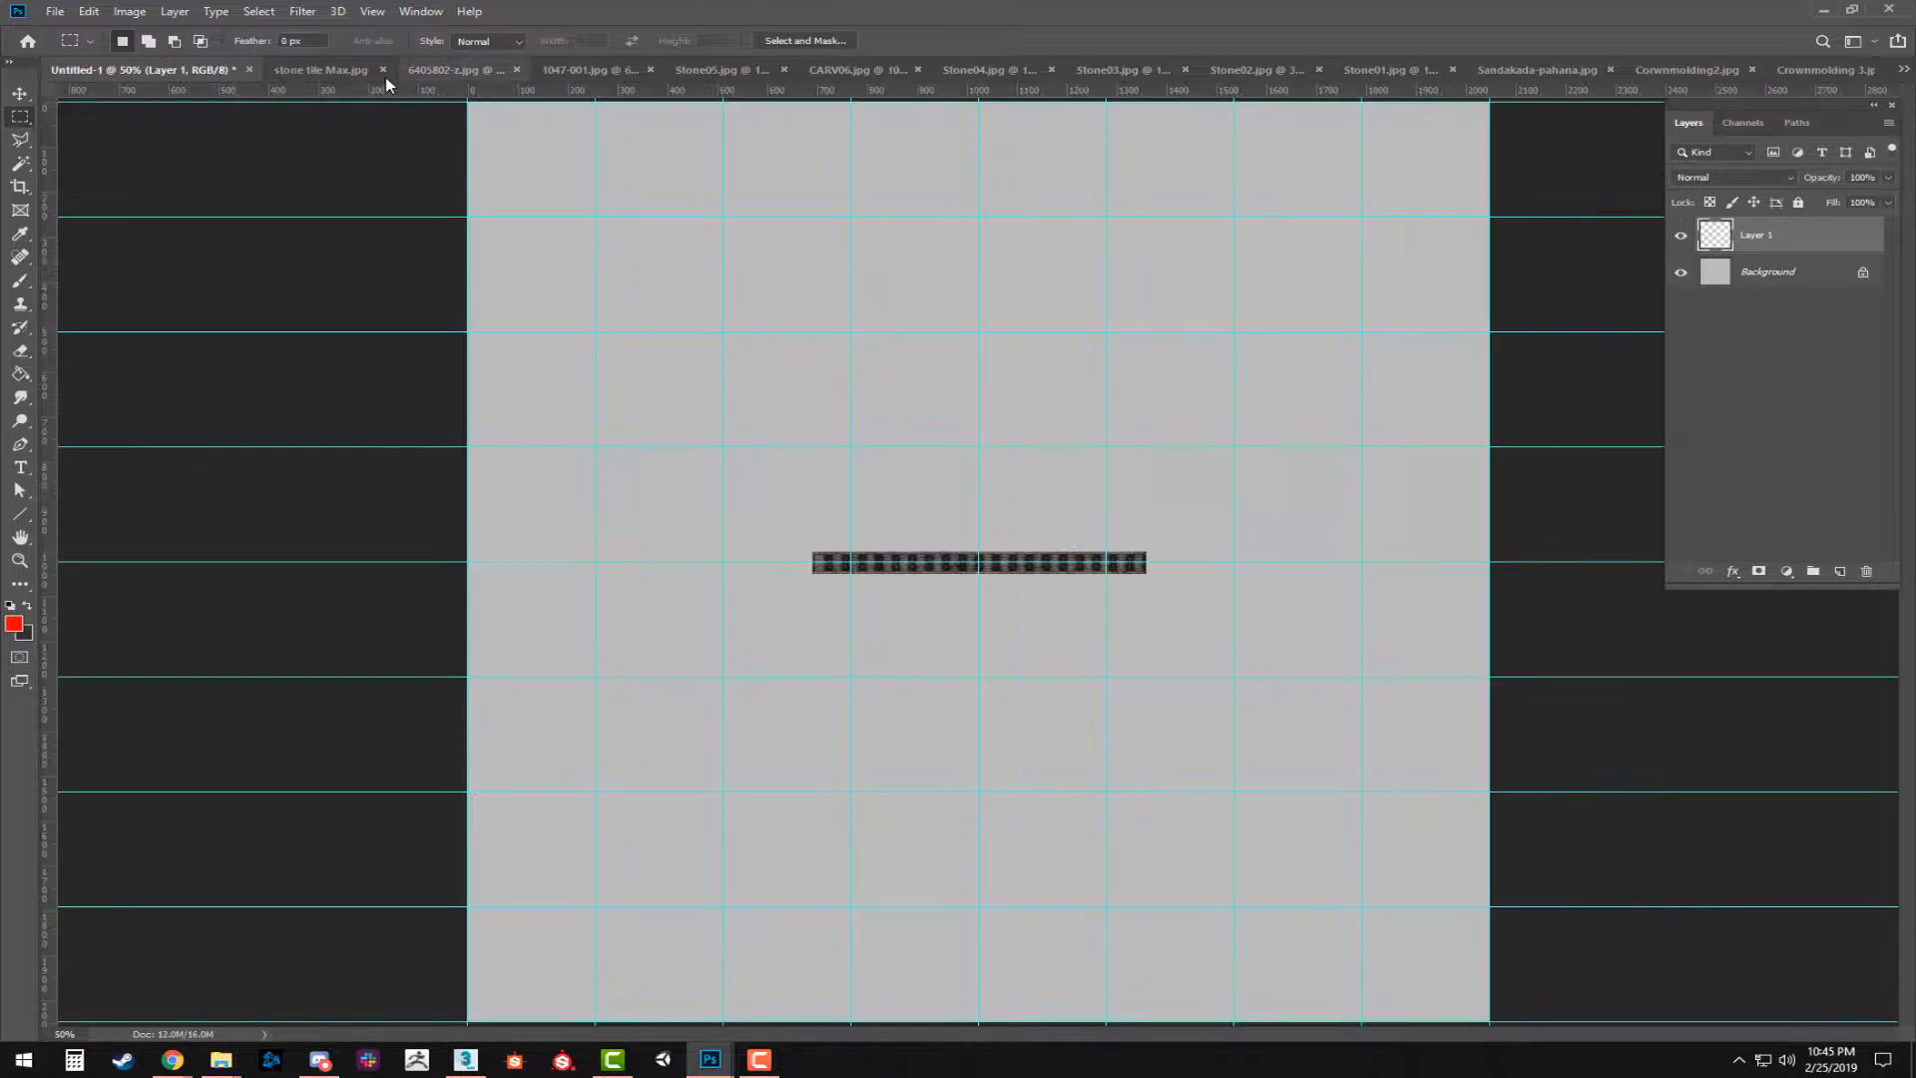
Copy the stone tile Max.jpg image into Untitled-1 as a new layer and close the source file.
click(322, 70)
drag(916, 510, 1117, 489)
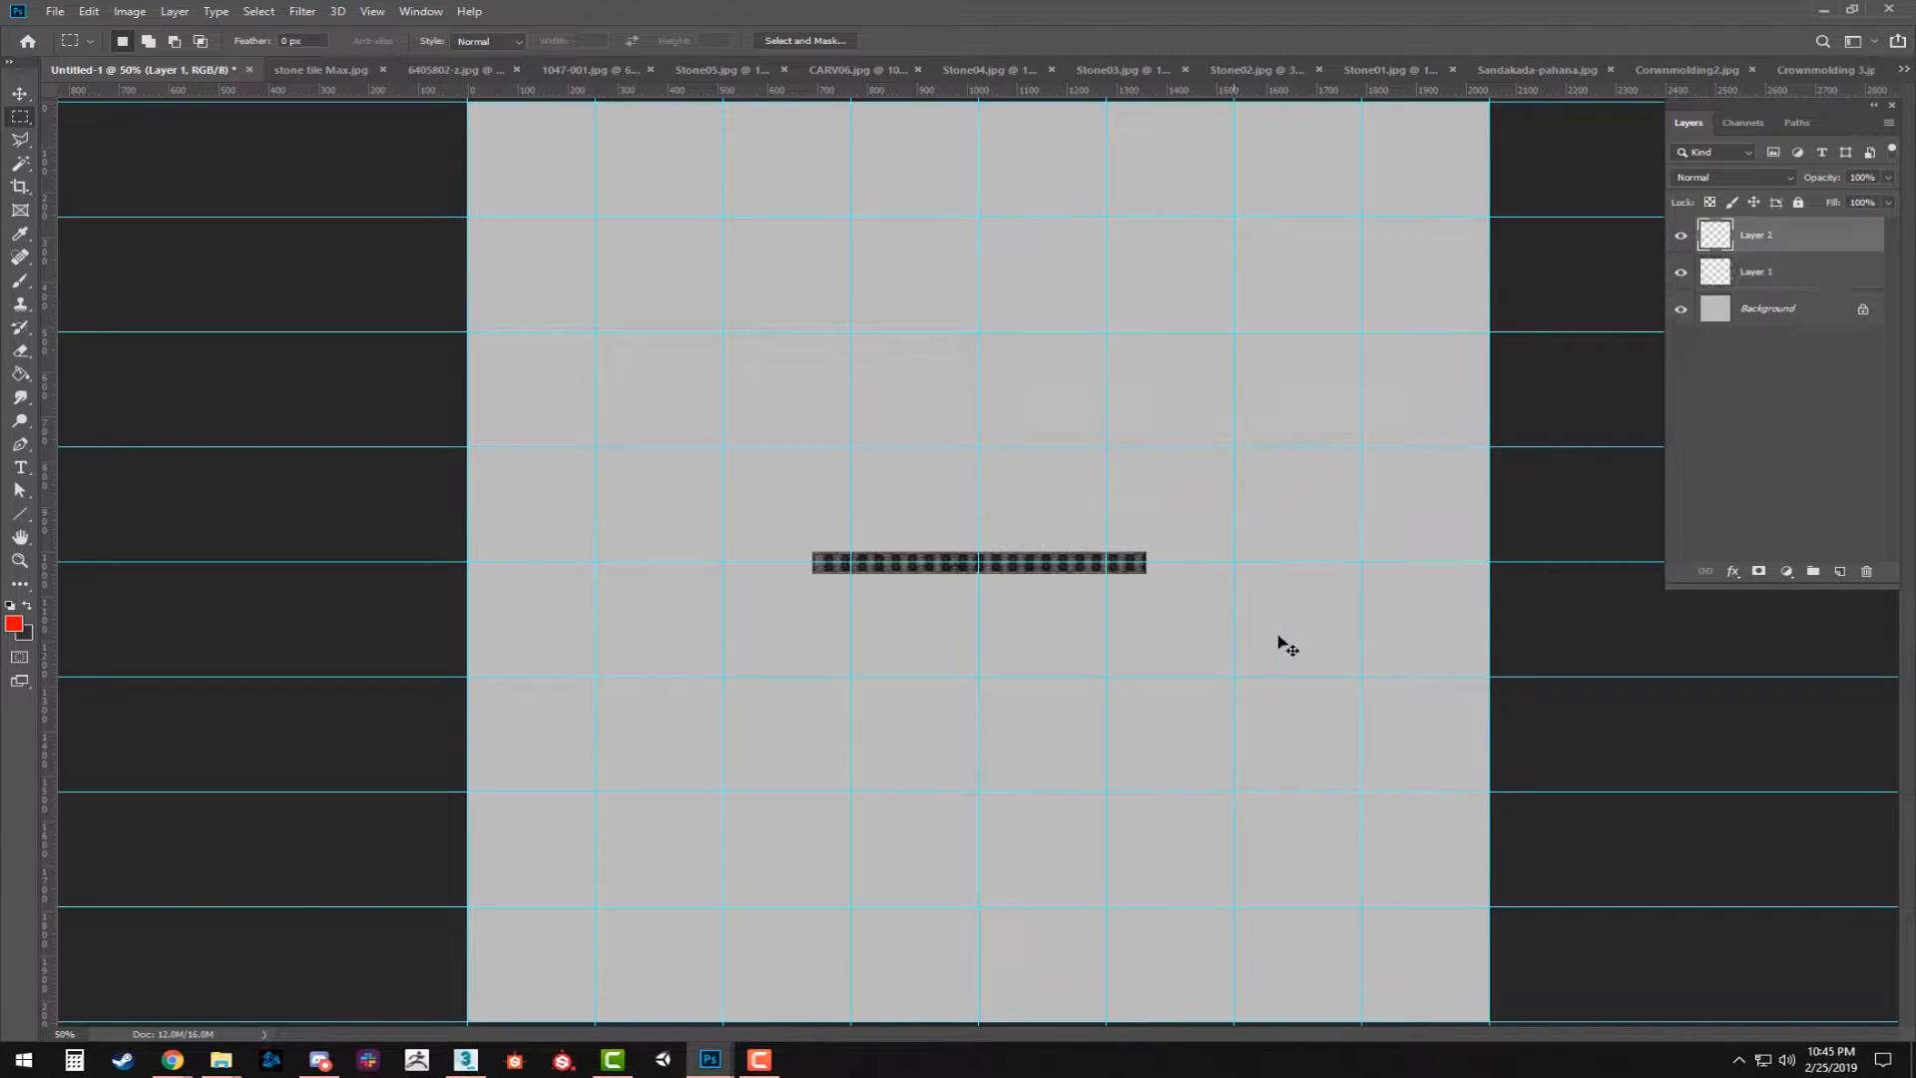
click(347, 75)
click(382, 70)
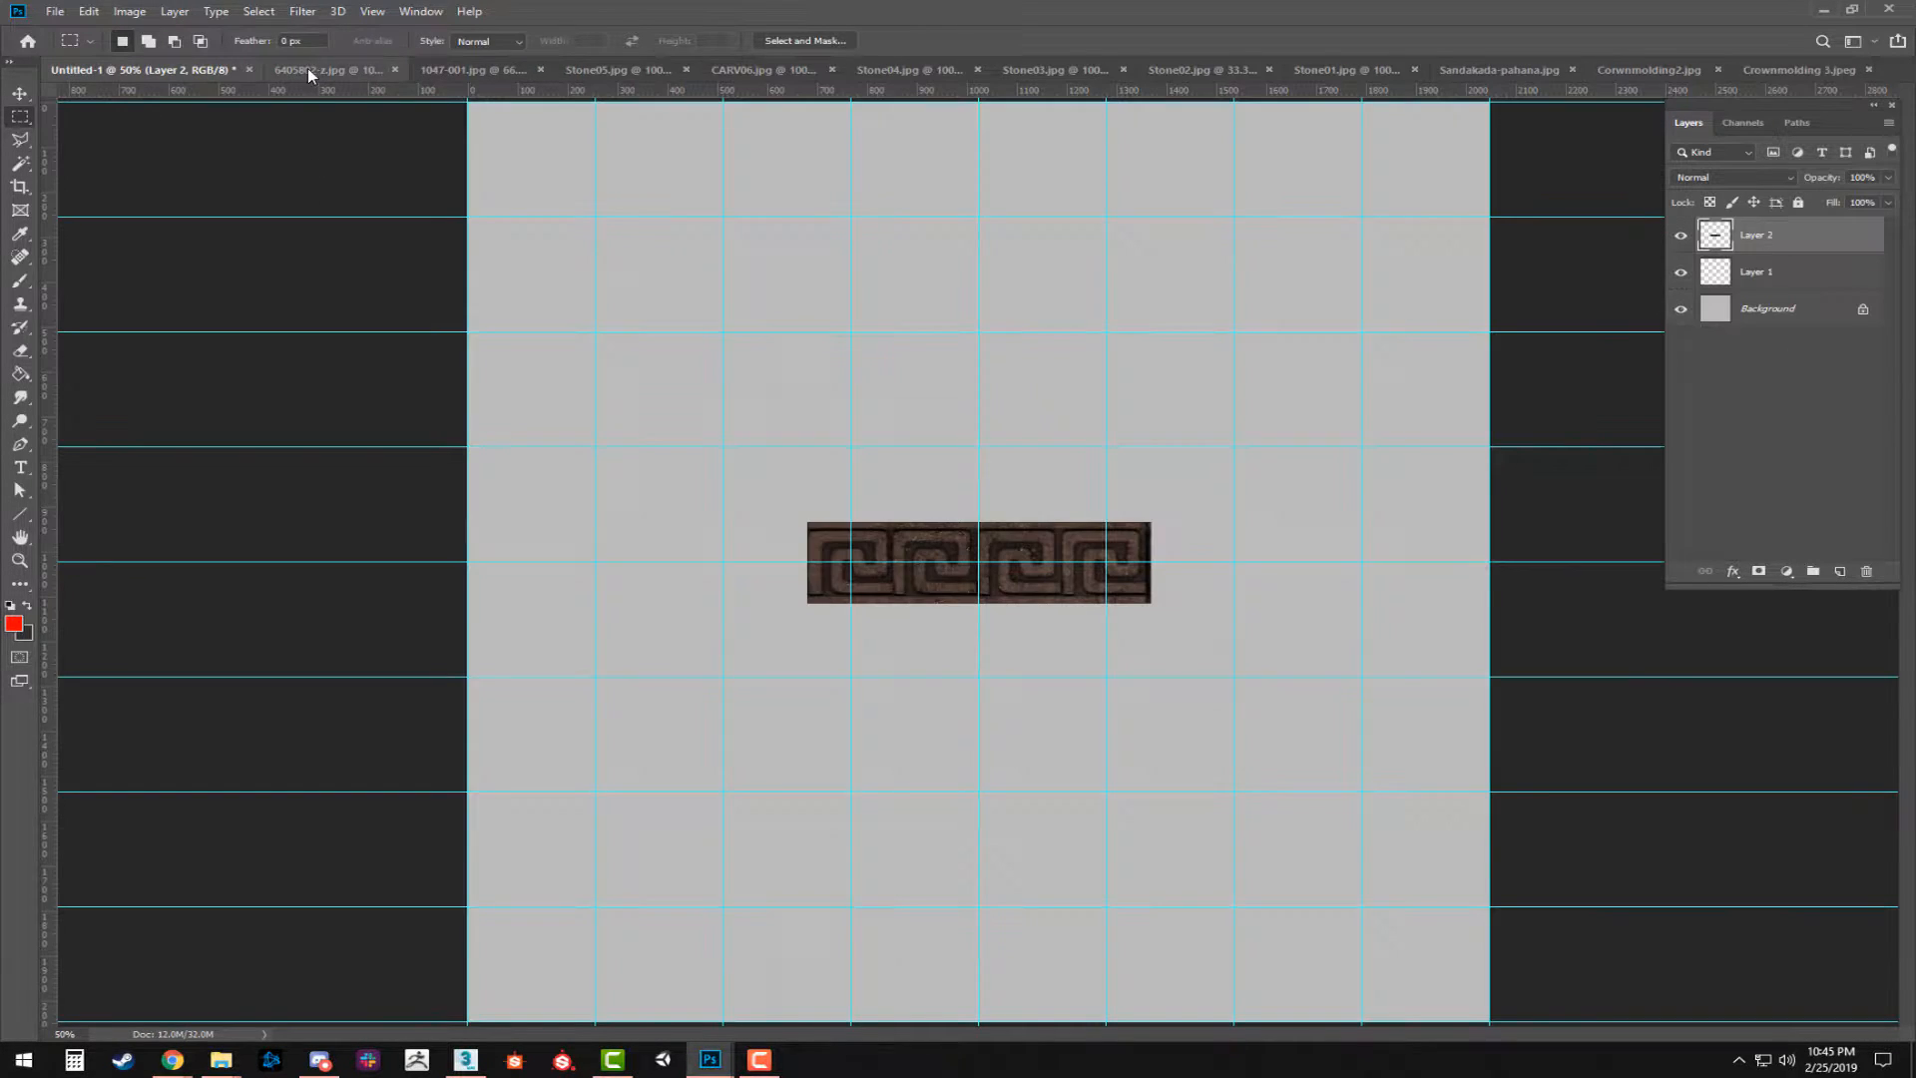
Copy the whole 6405802-z.jpg pattern into Untitled-1 as a new layer and close the source file without saving.
click(309, 70)
key(ctrl+a)
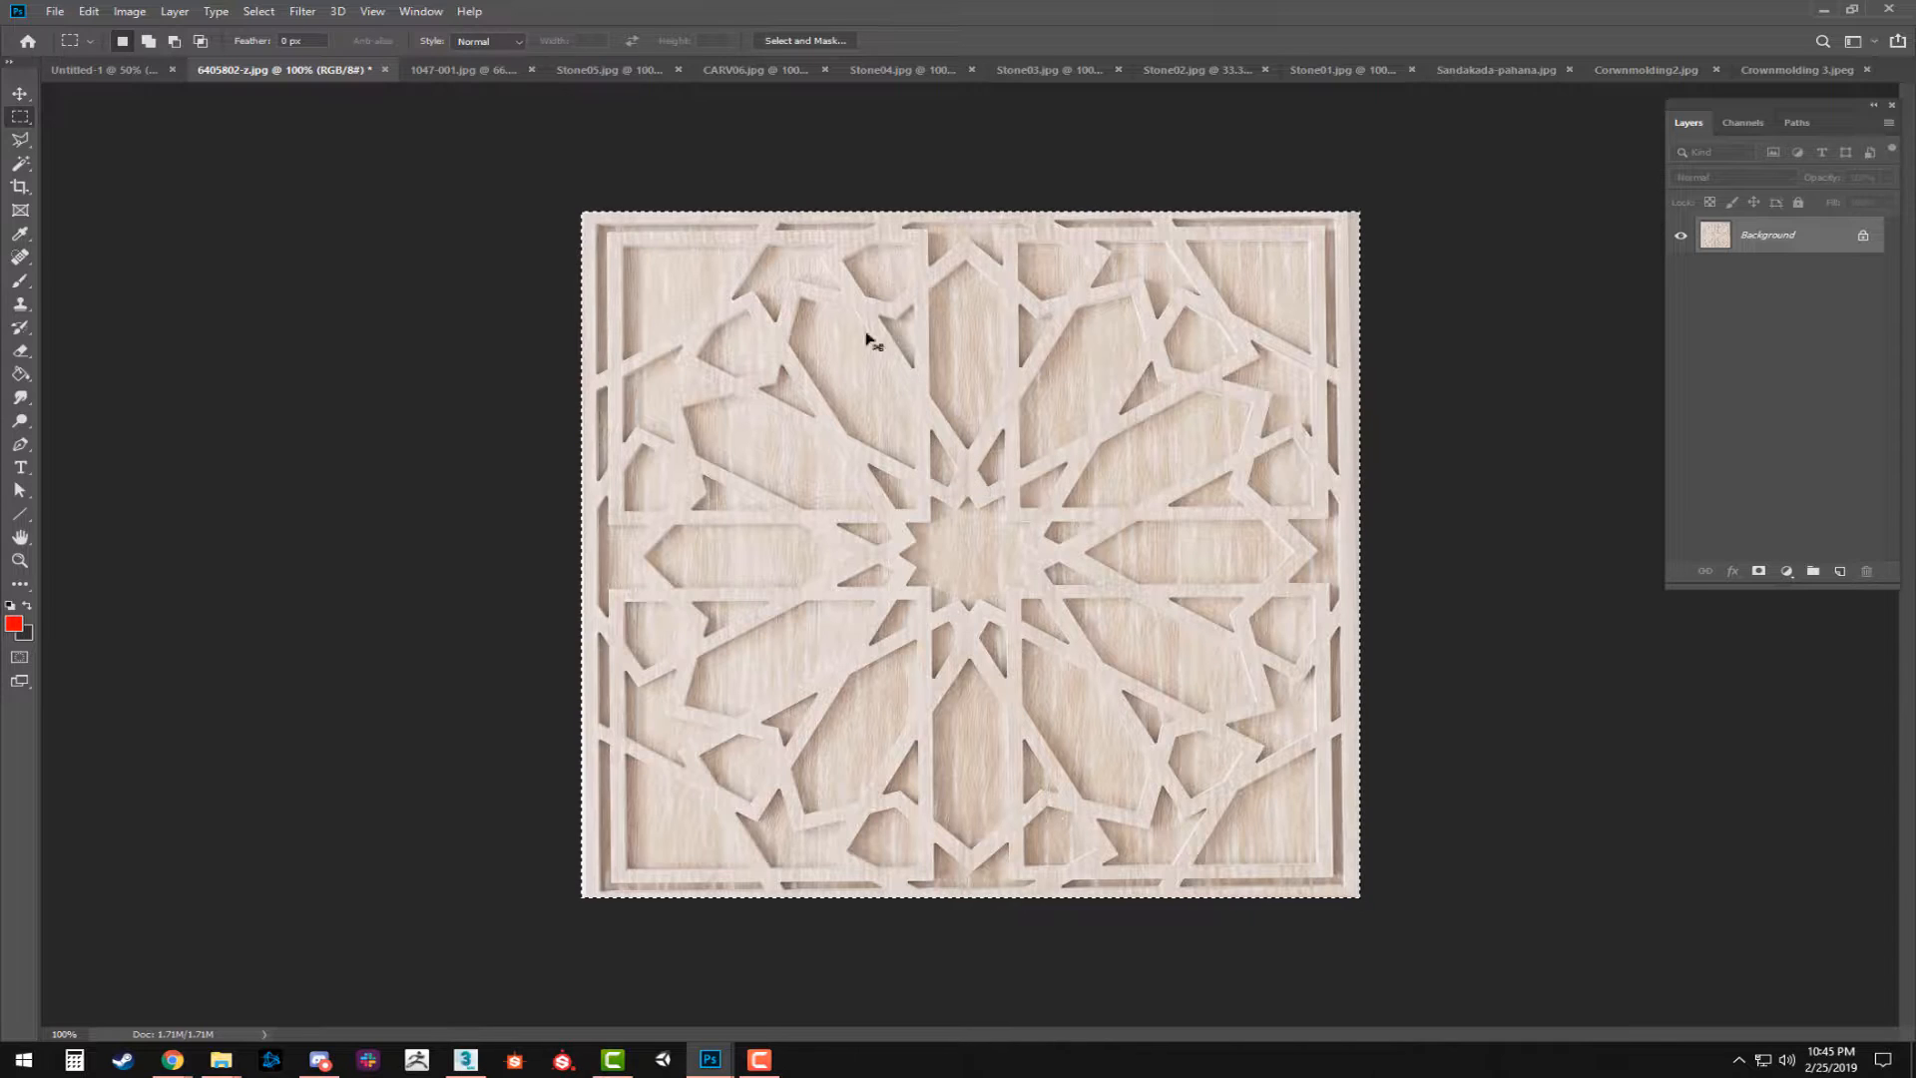
click(97, 72)
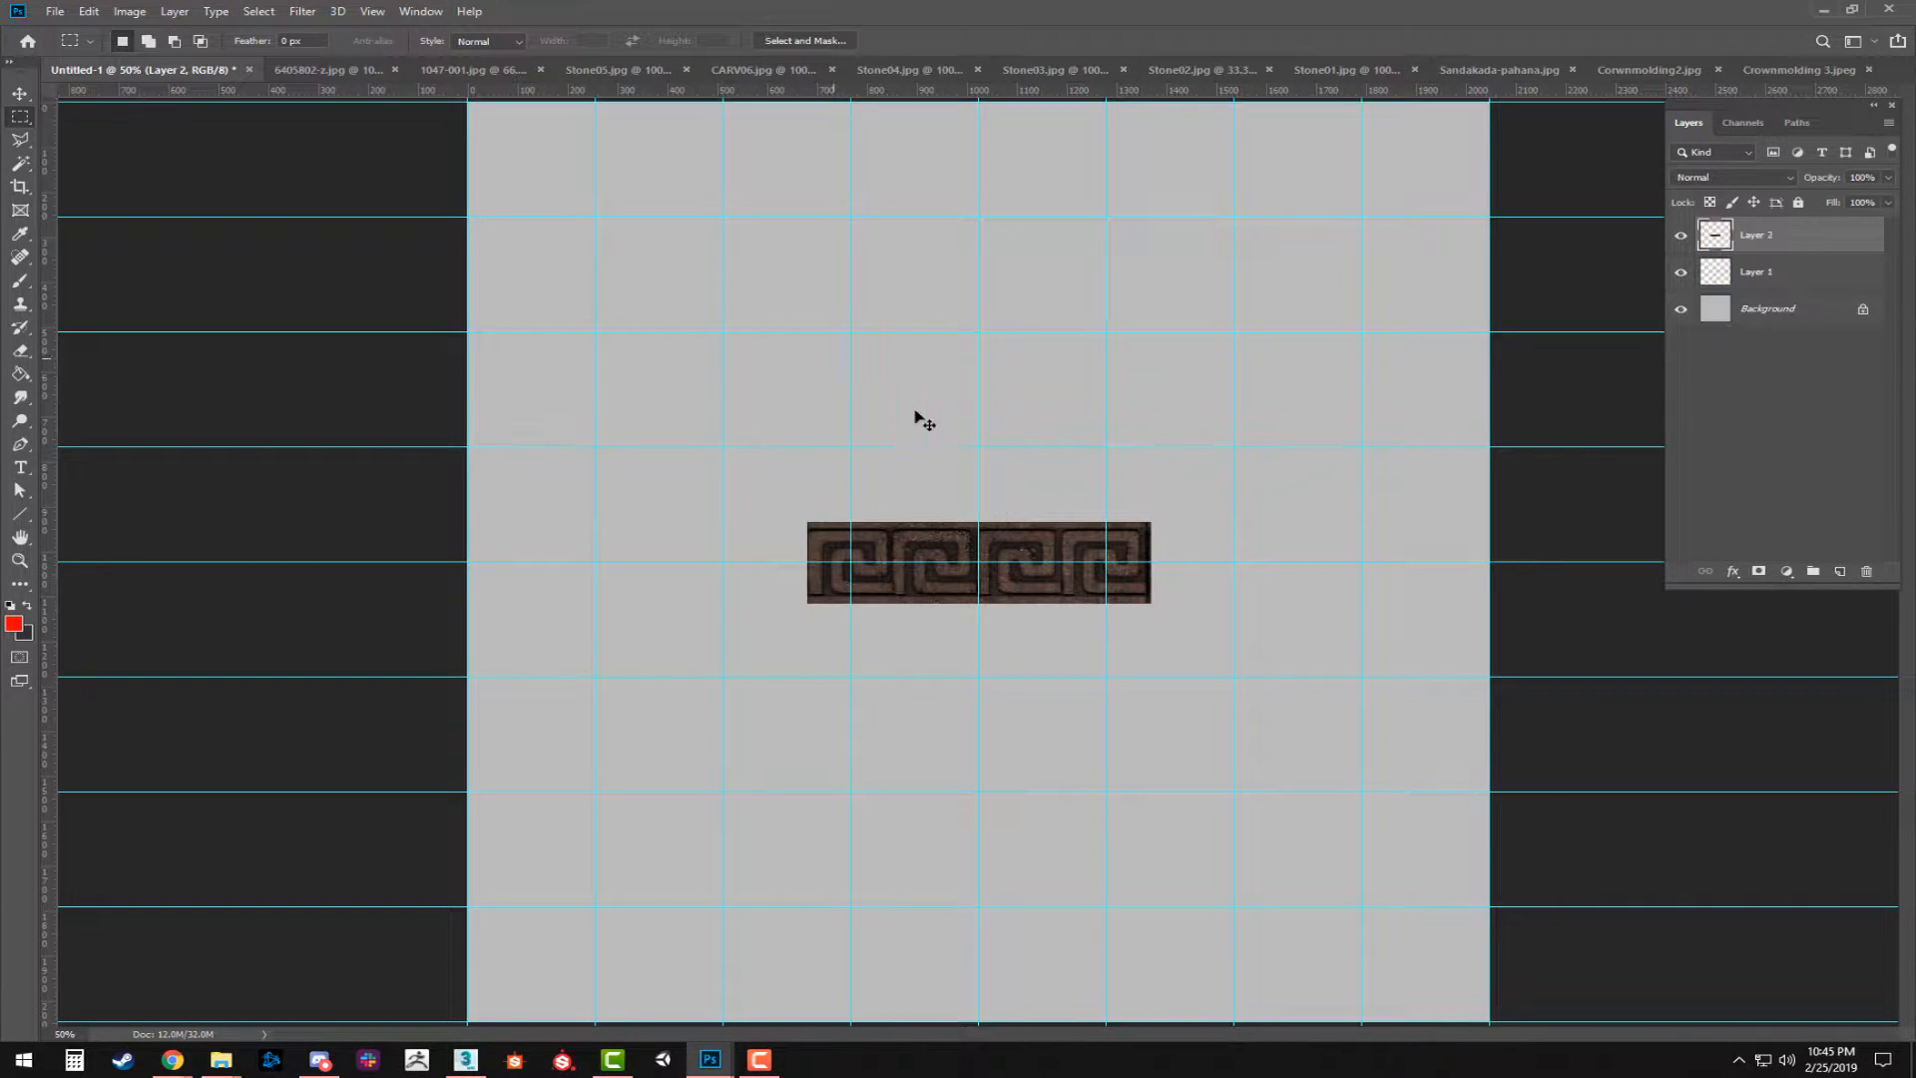
key(ctrl+v)
click(348, 69)
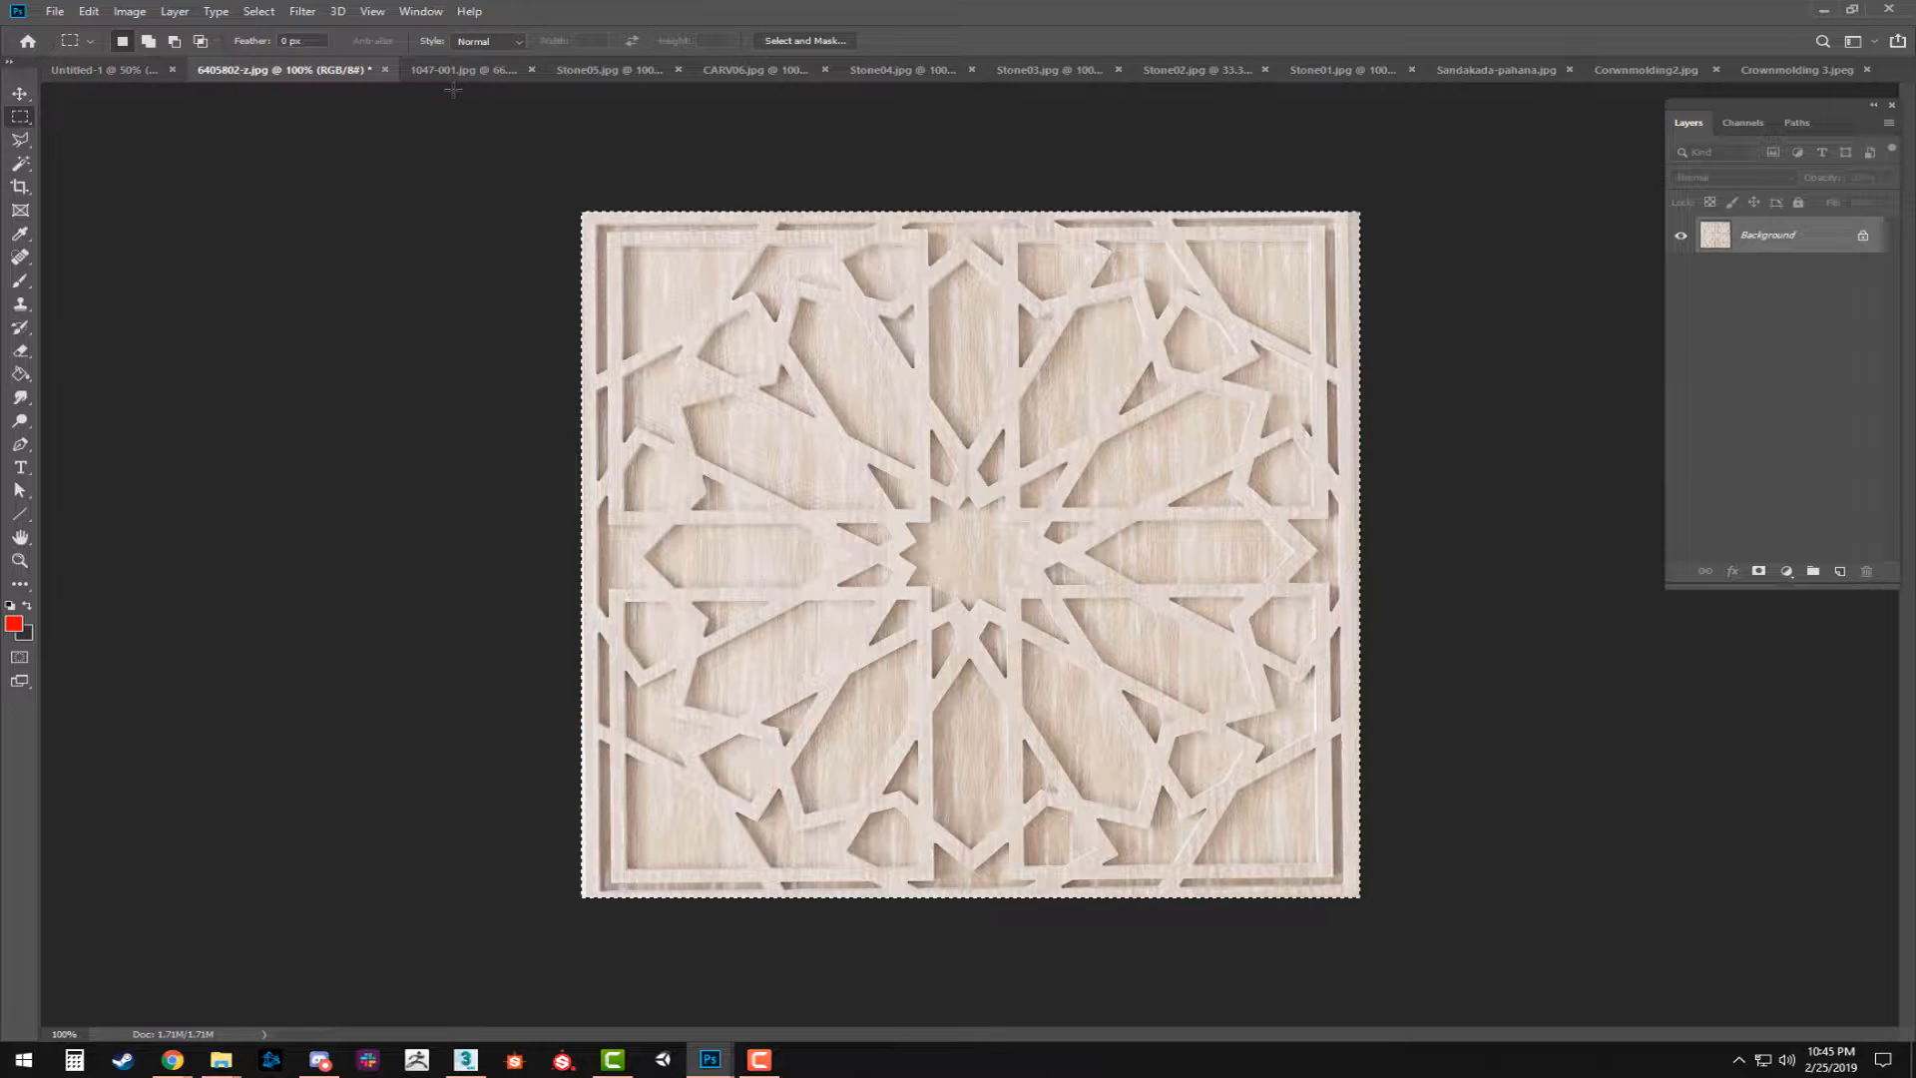
click(385, 69)
click(956, 390)
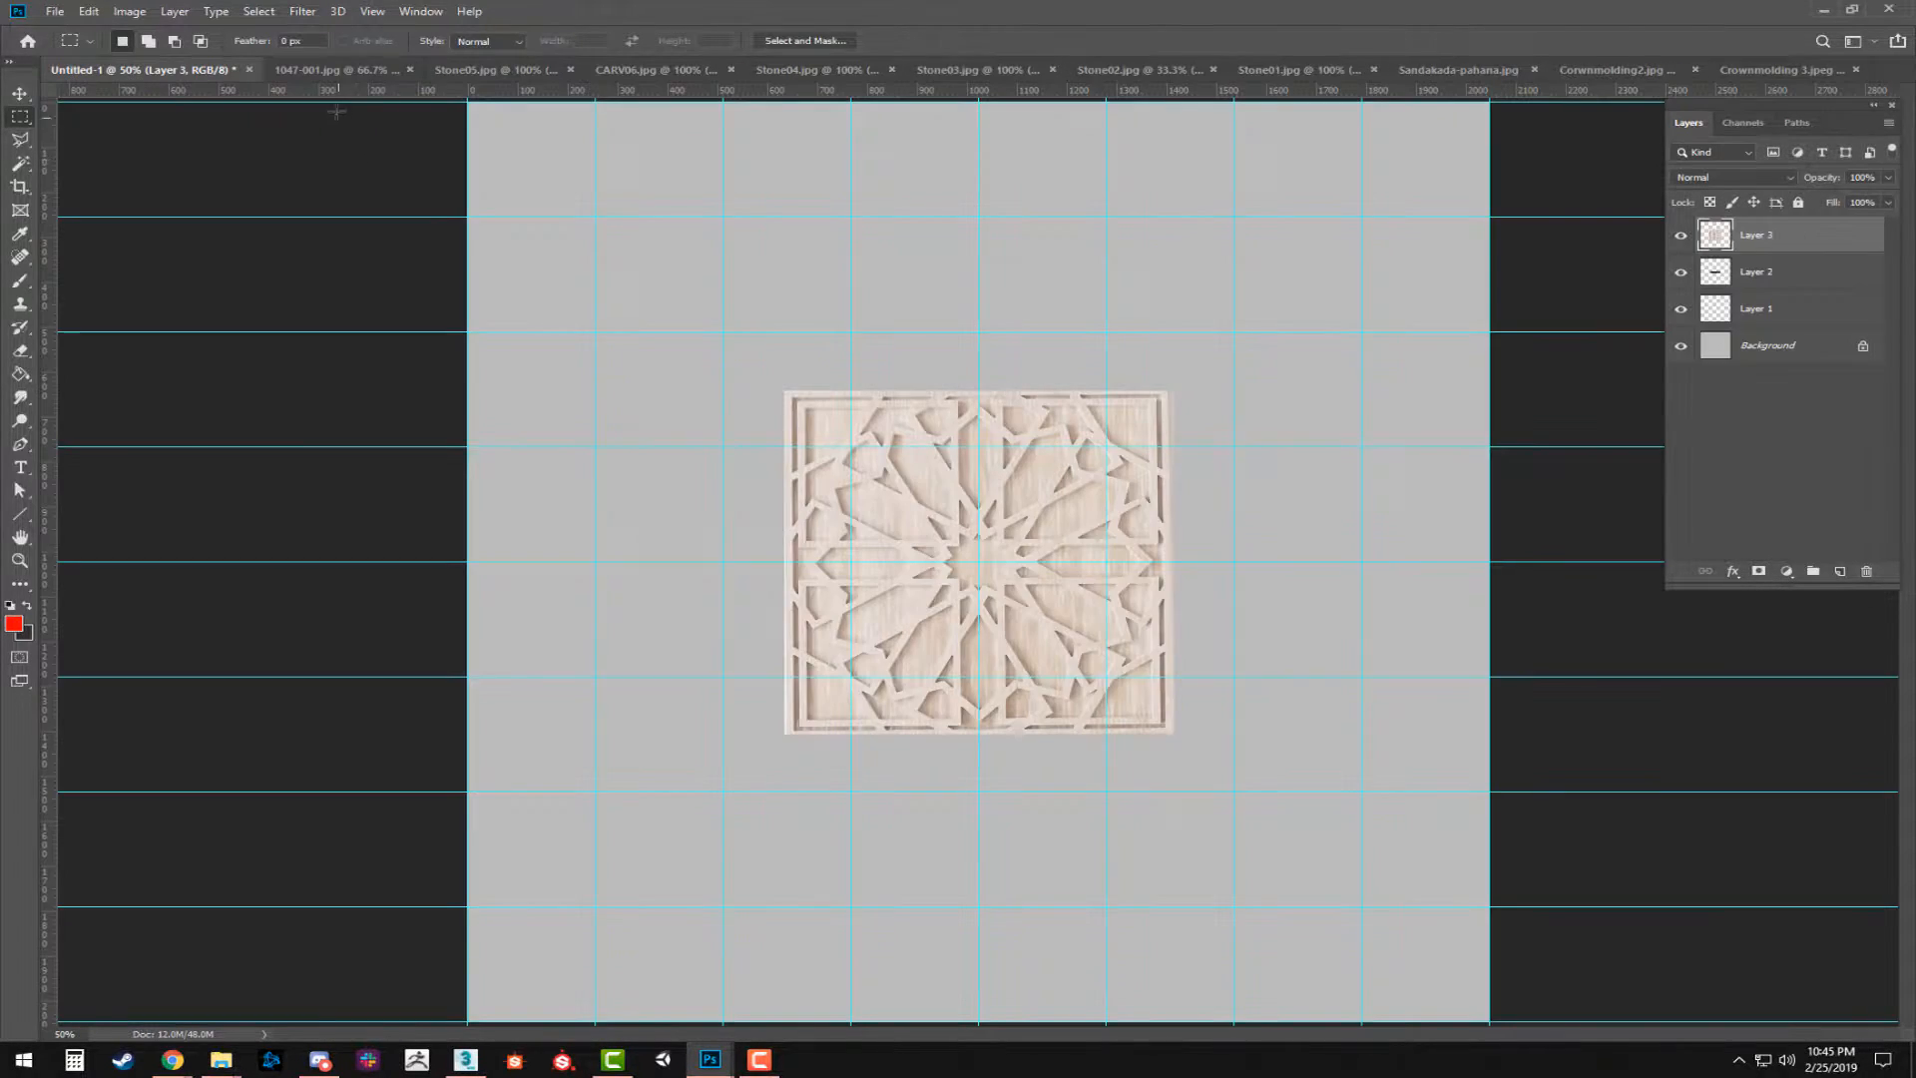
Copy the entire 1047-001.jpg molding, close its file without saving, and paste it into Untitled-1 as a new layer.
click(327, 69)
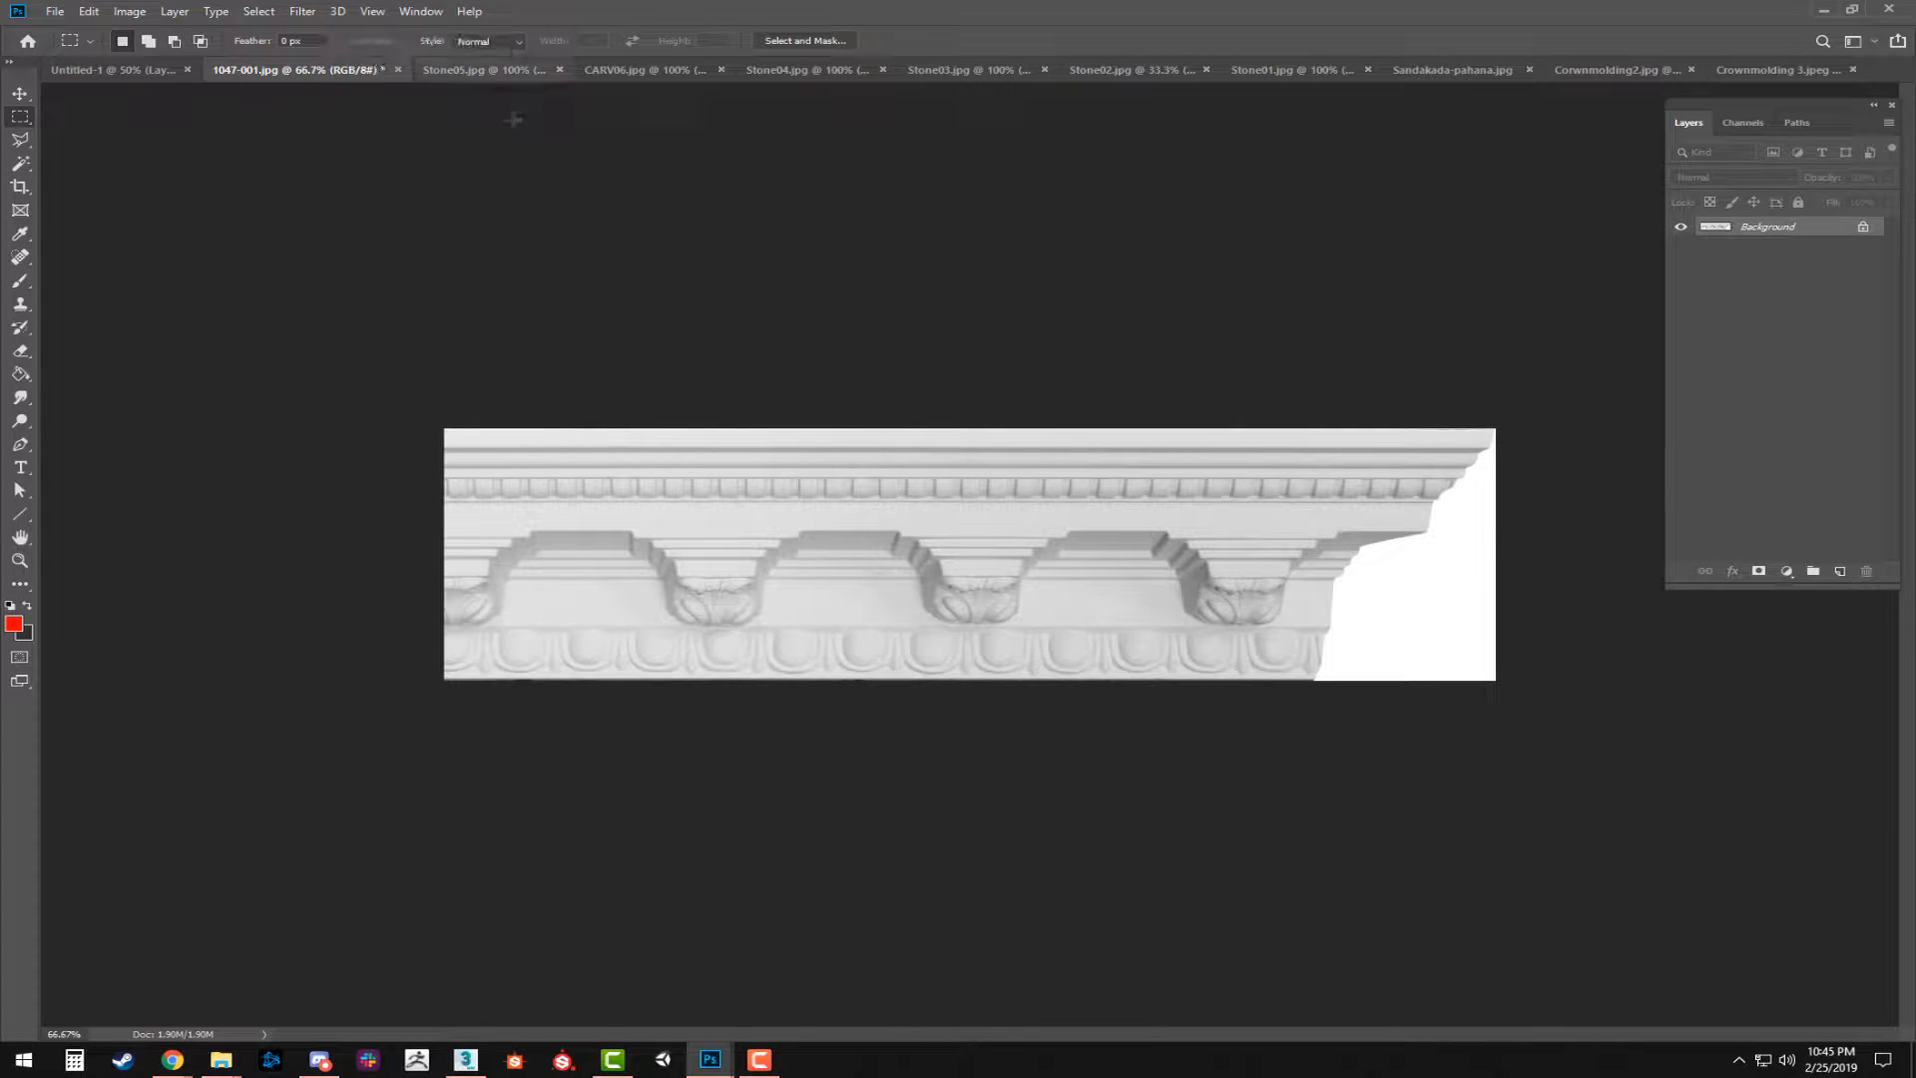
key(ctrl+a)
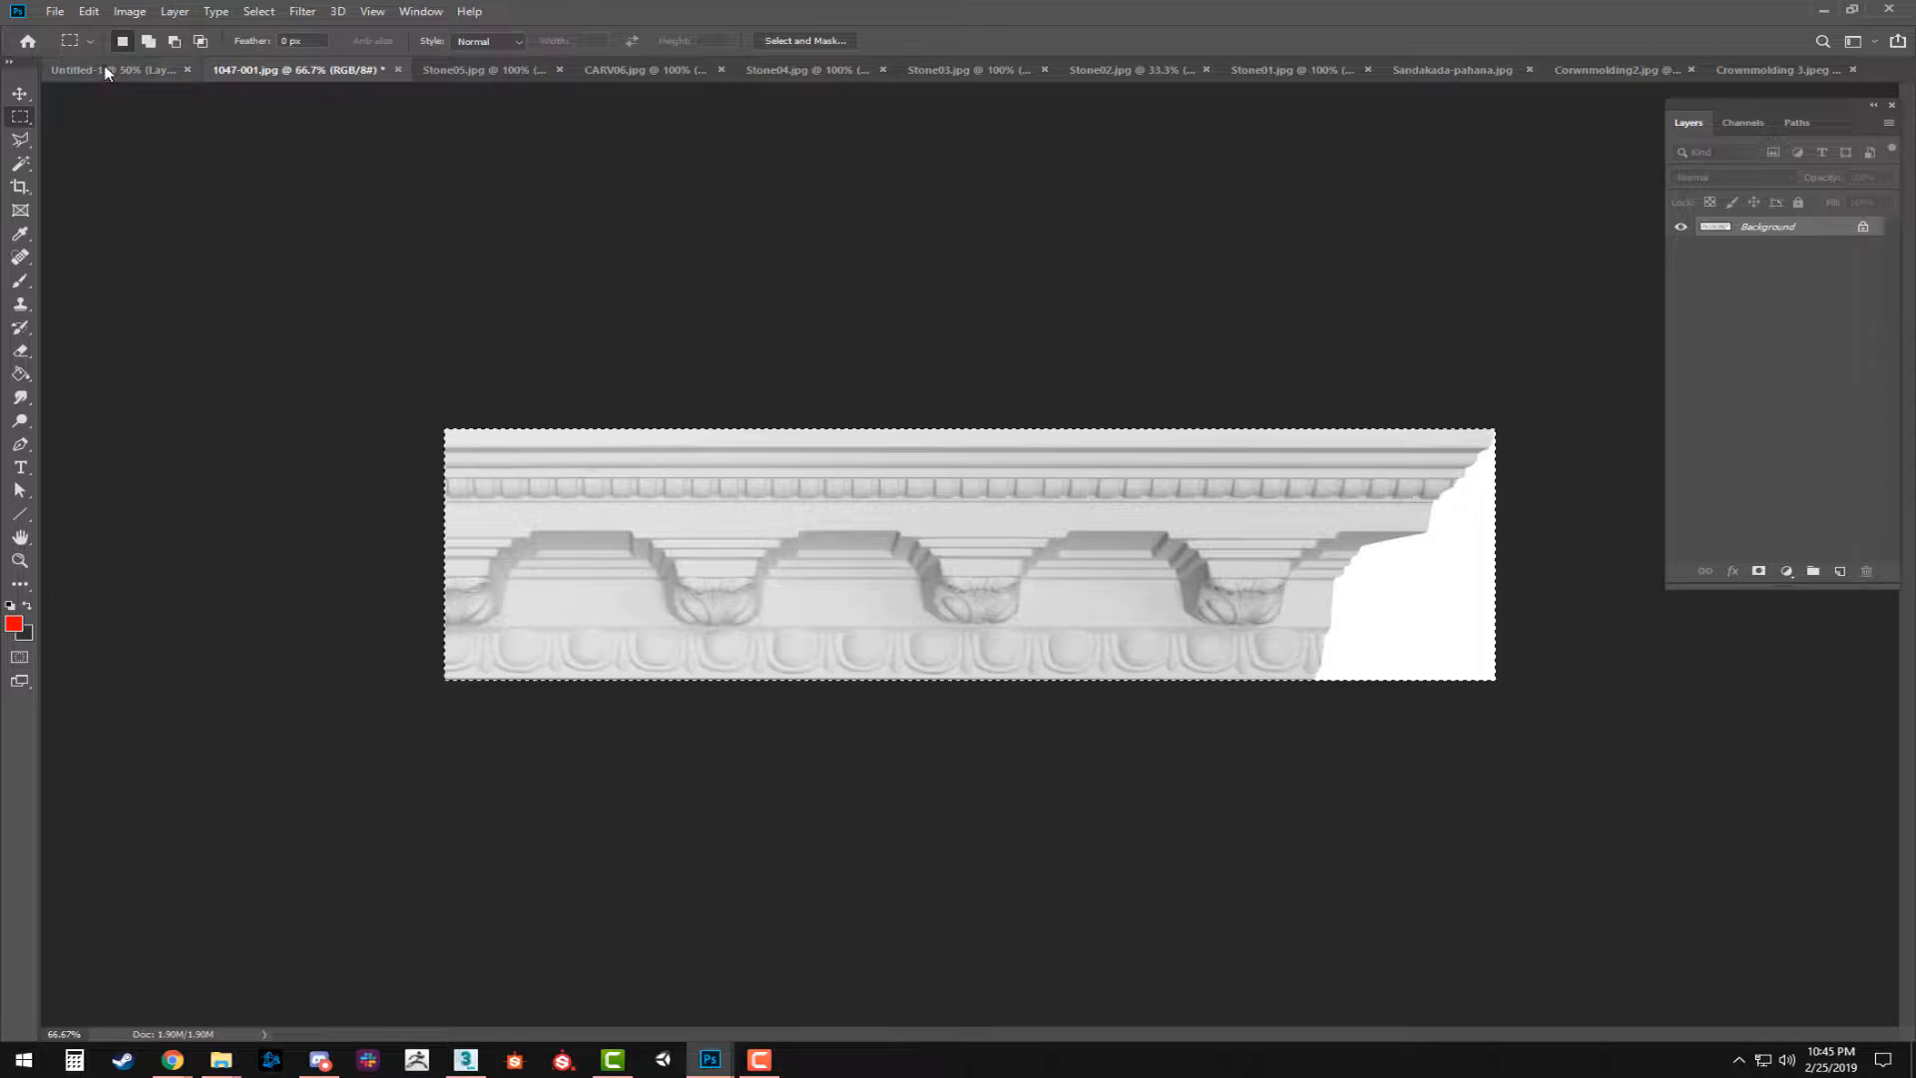
click(400, 68)
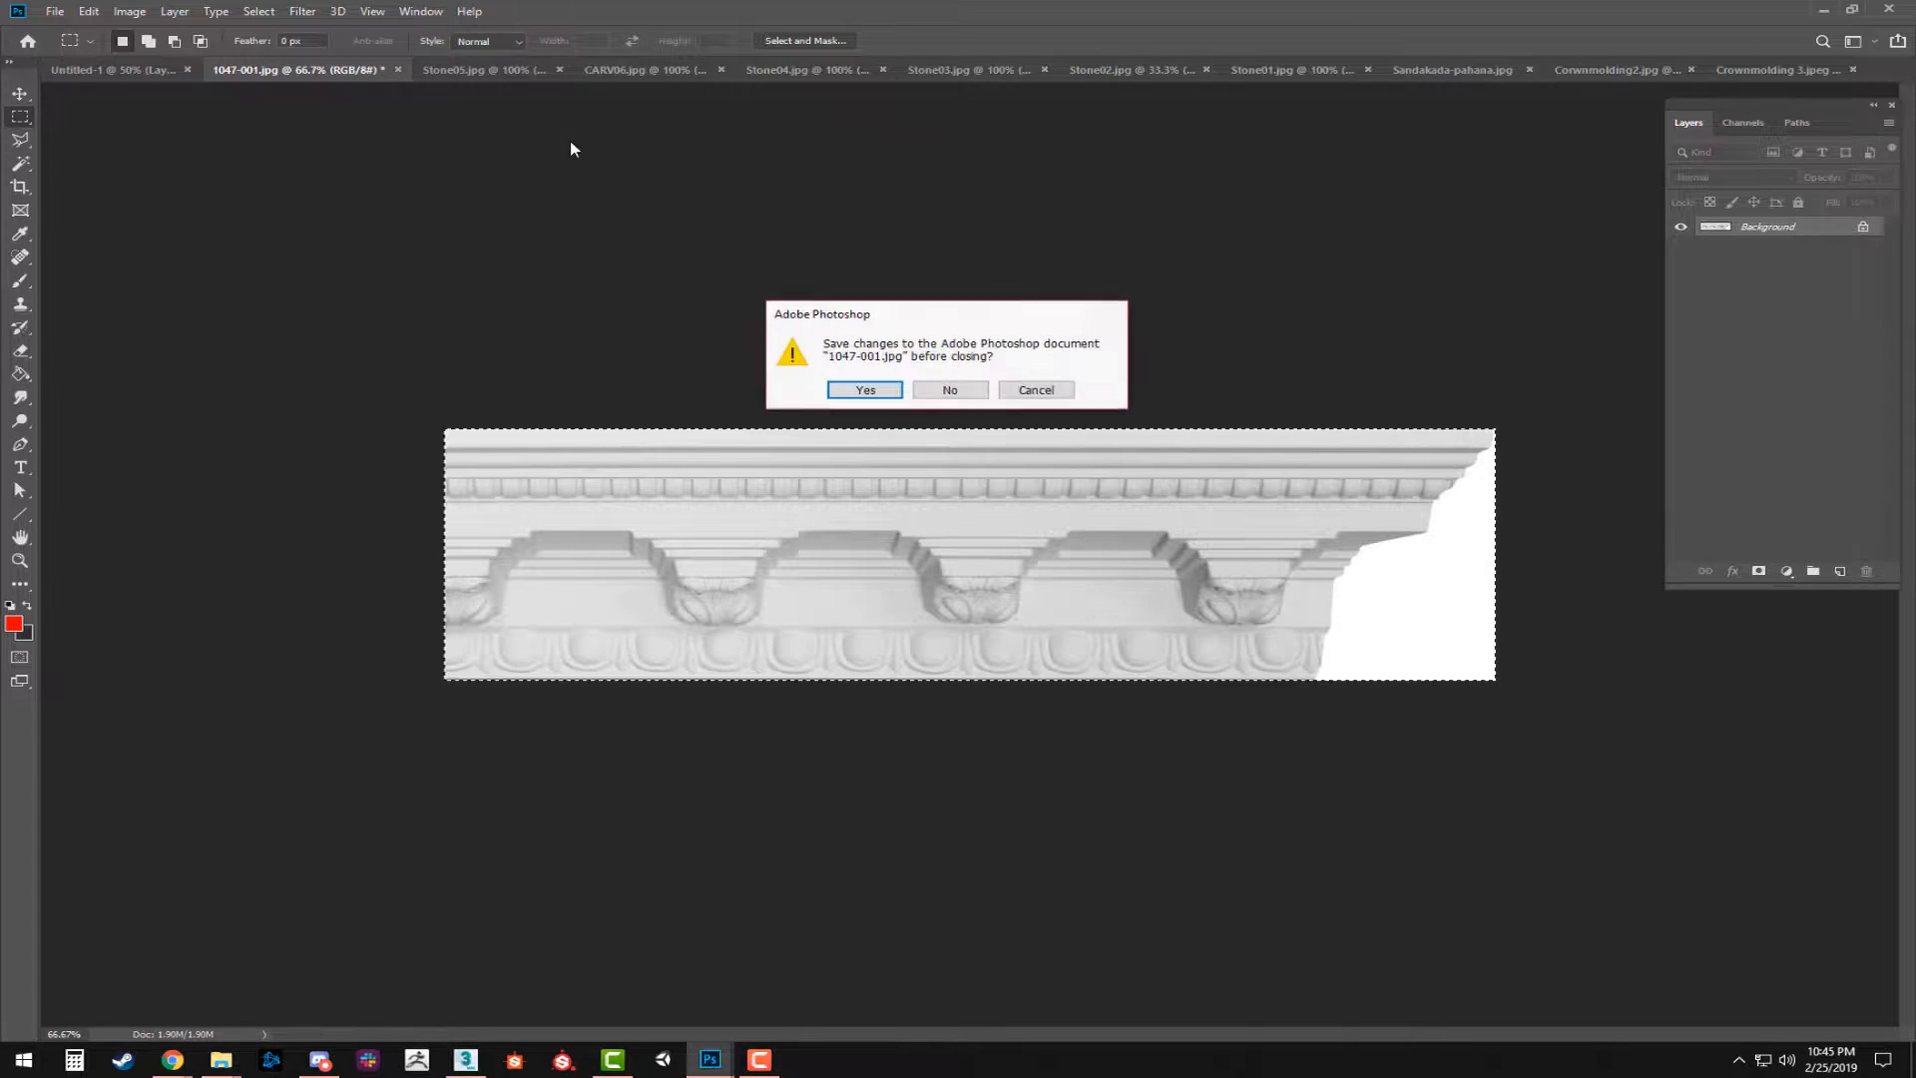
click(946, 390)
key(ctrl+v)
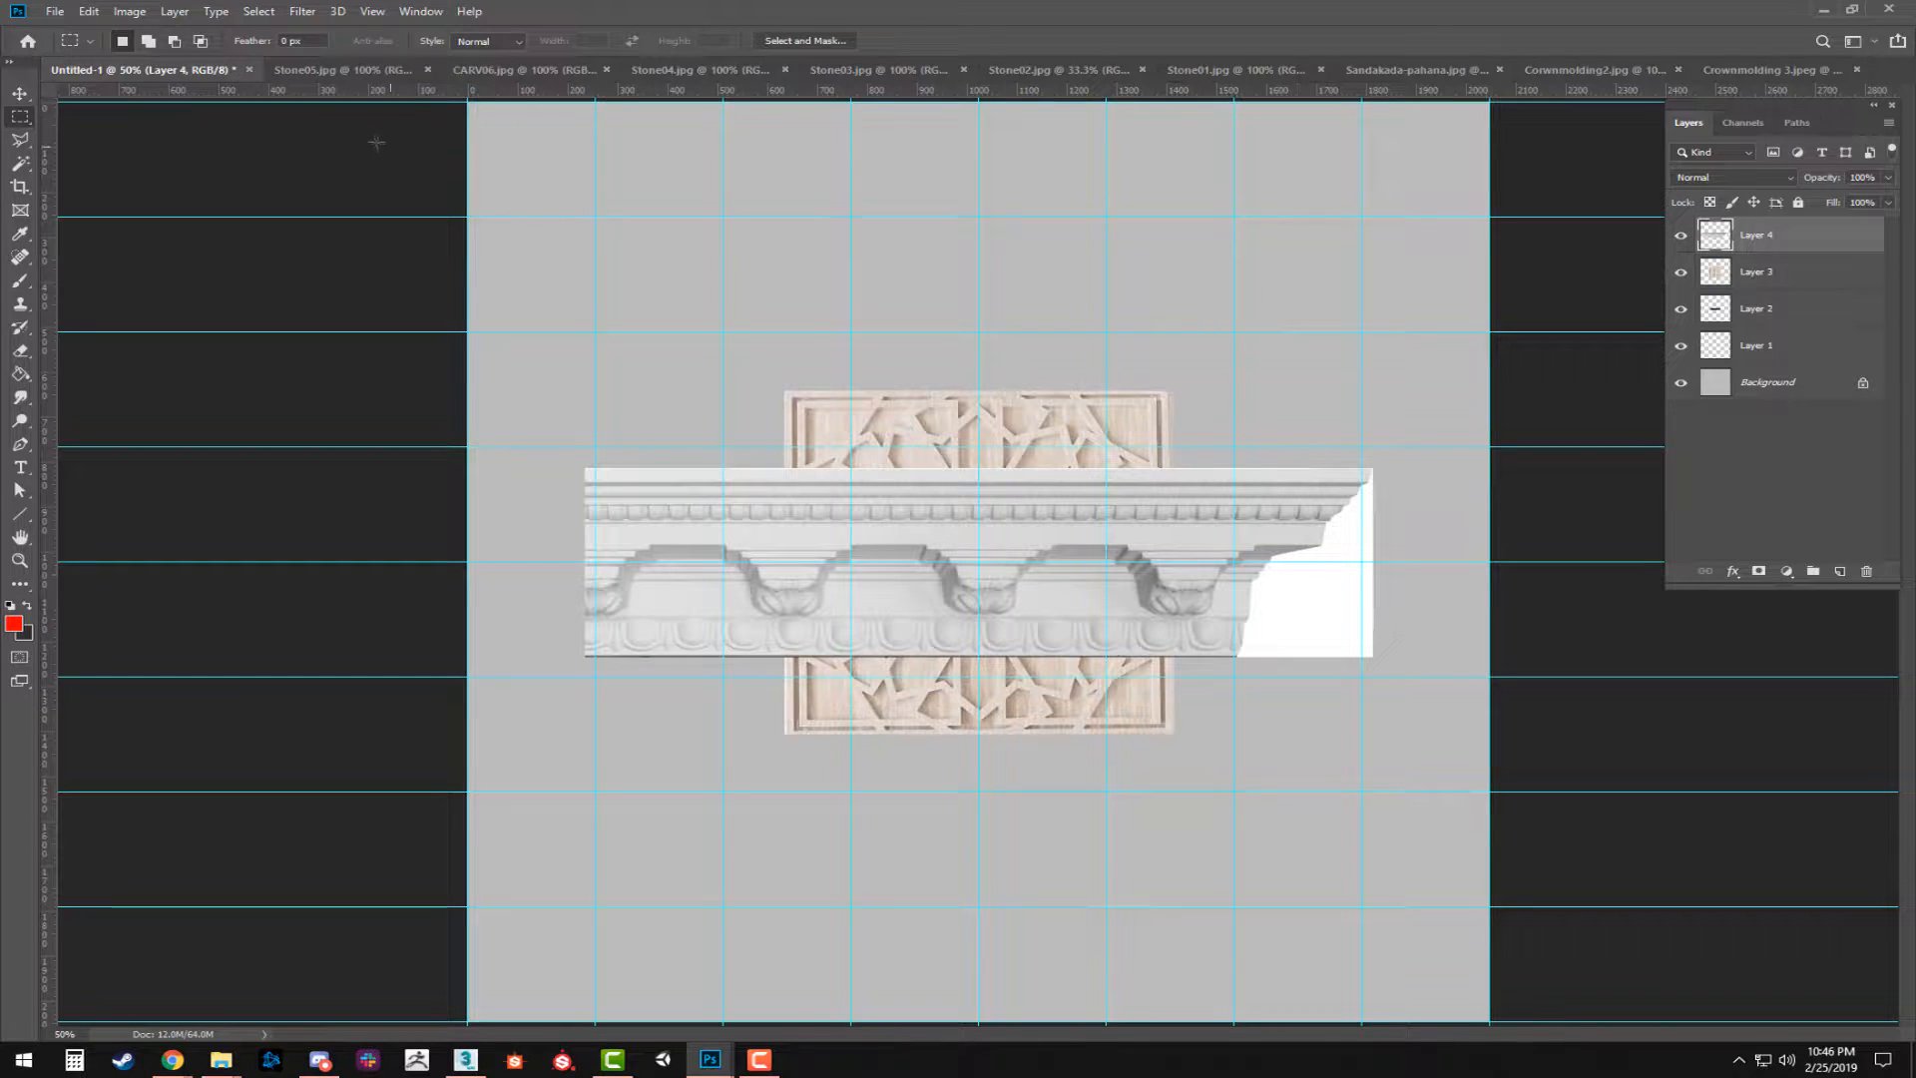
Copy the entire Stone05.jpg texture, close its file, and paste it into Untitled-1 as a new layer.
click(345, 70)
key(ctrl+a)
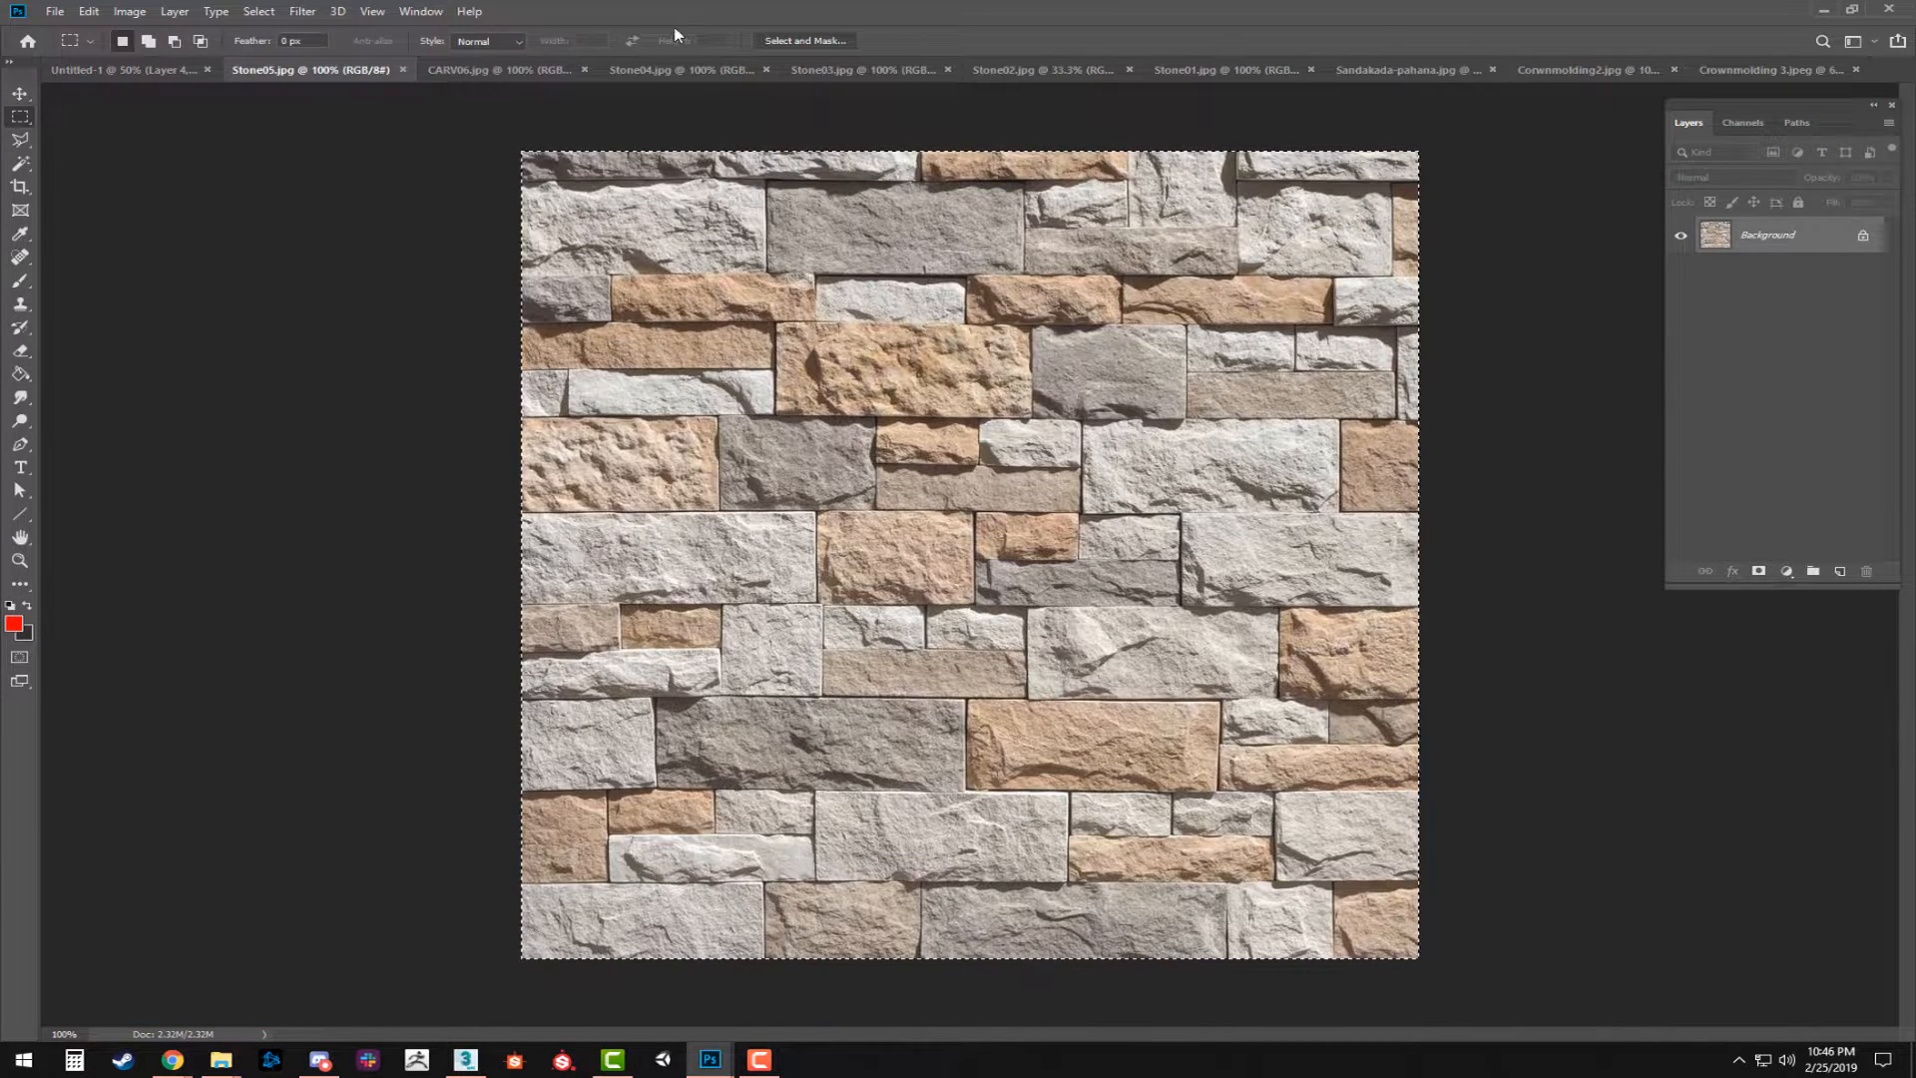
click(403, 69)
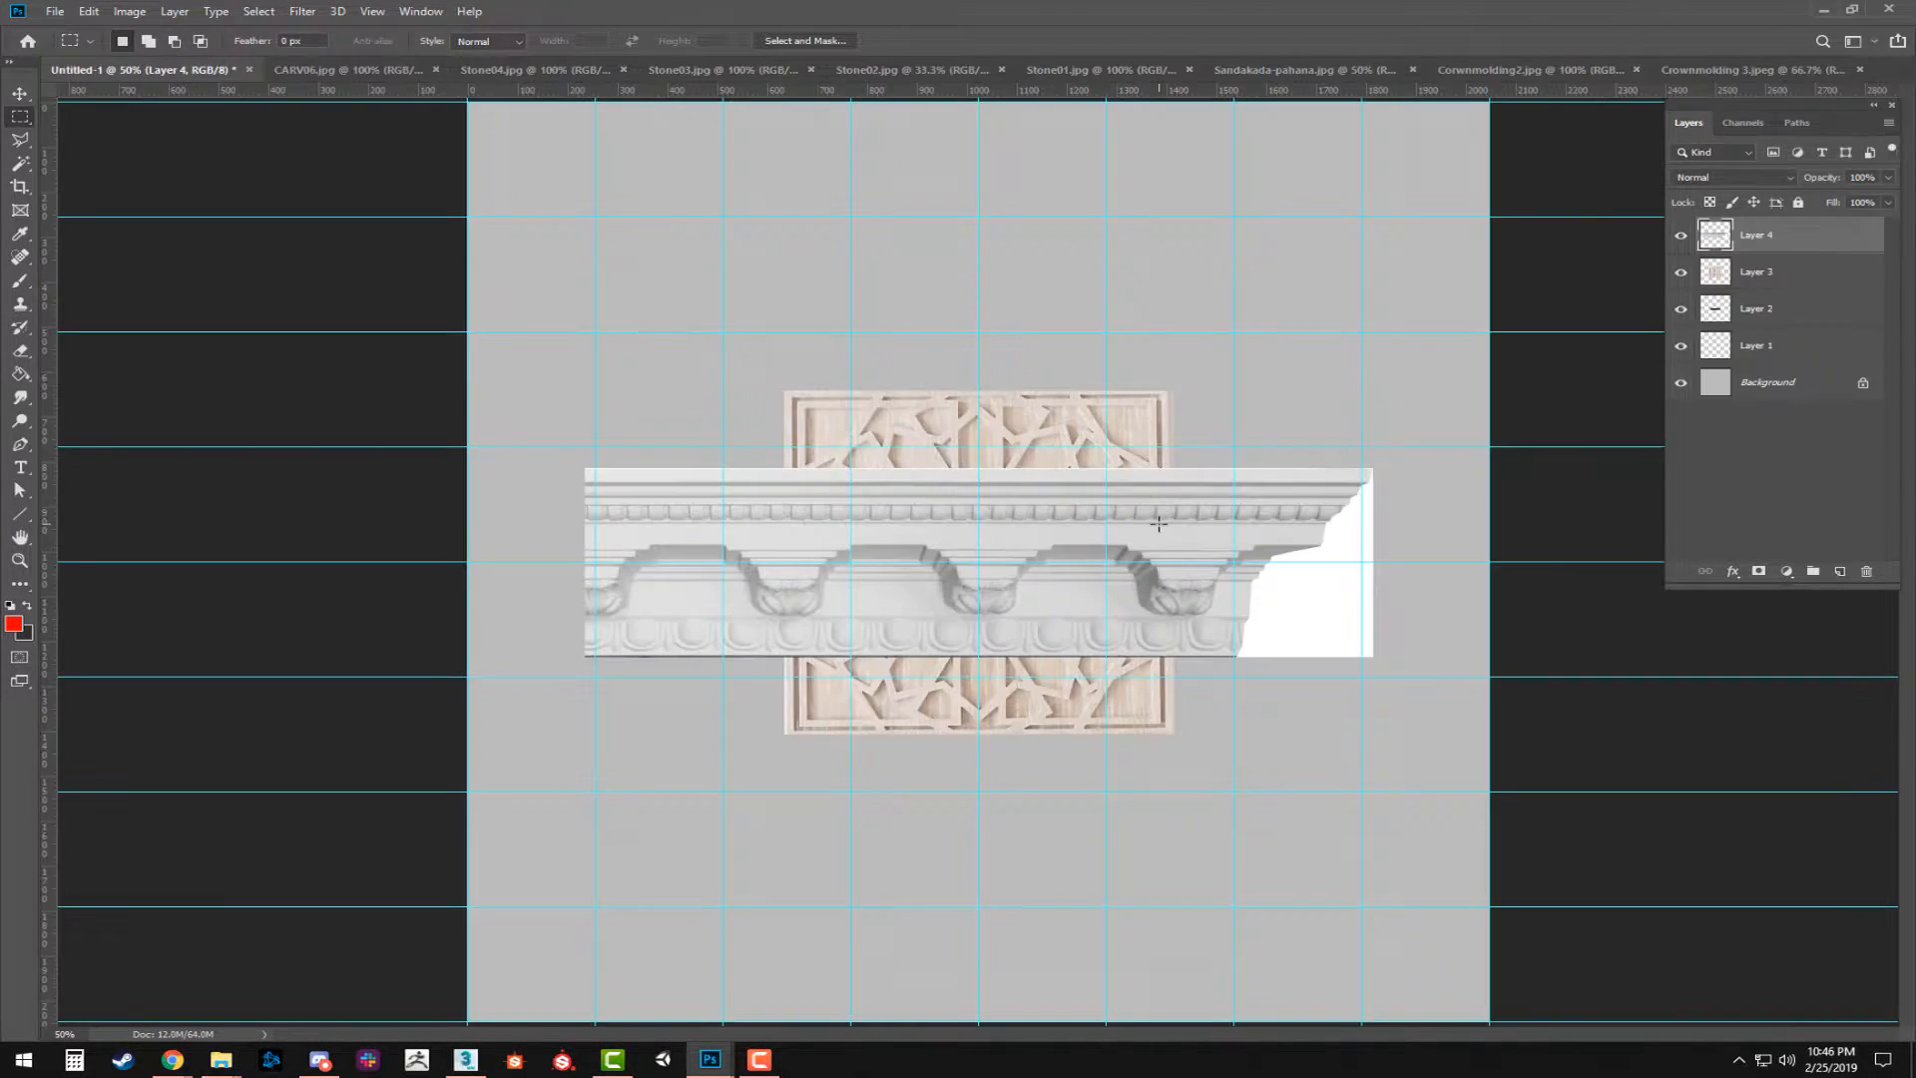
key(ctrl+v)
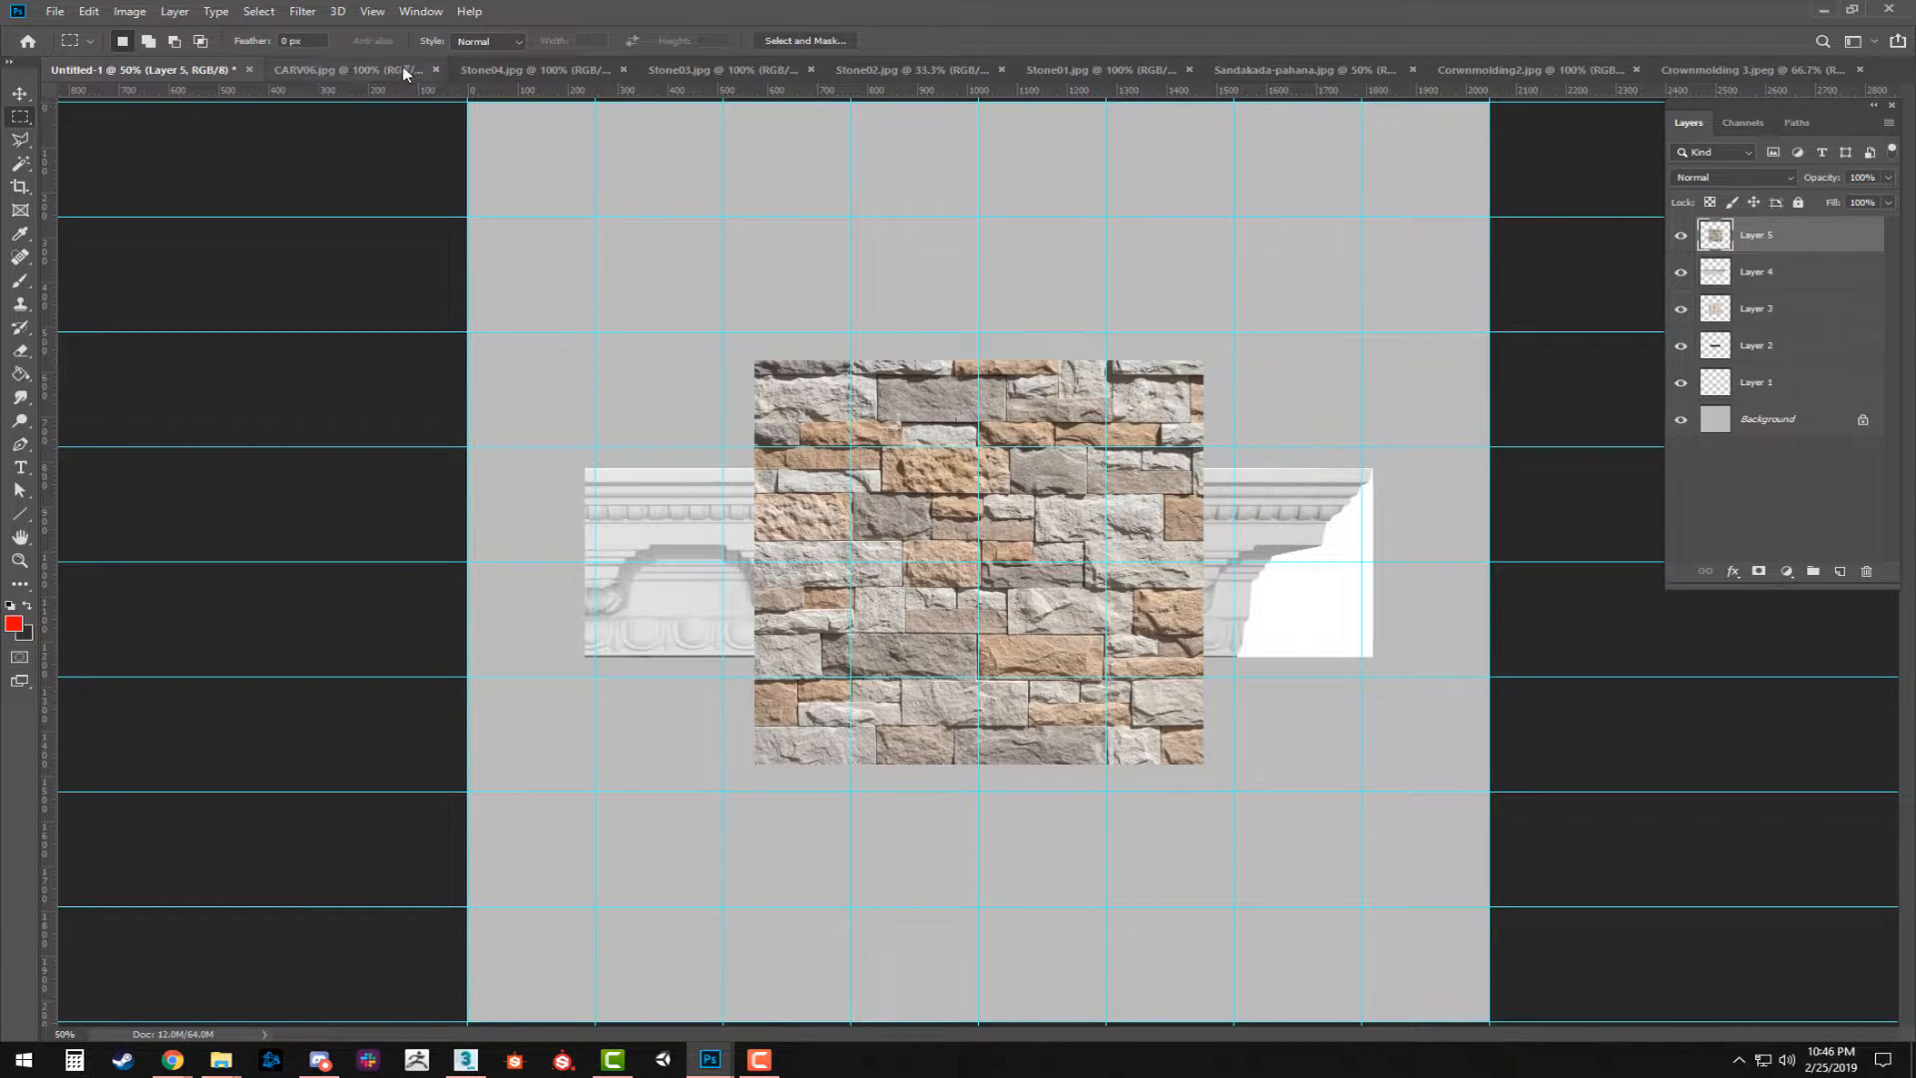
Copy the entire CARV06.jpg carving, close its file, and paste it into Untitled-1 as a new layer.
click(360, 68)
key(ctrl+a)
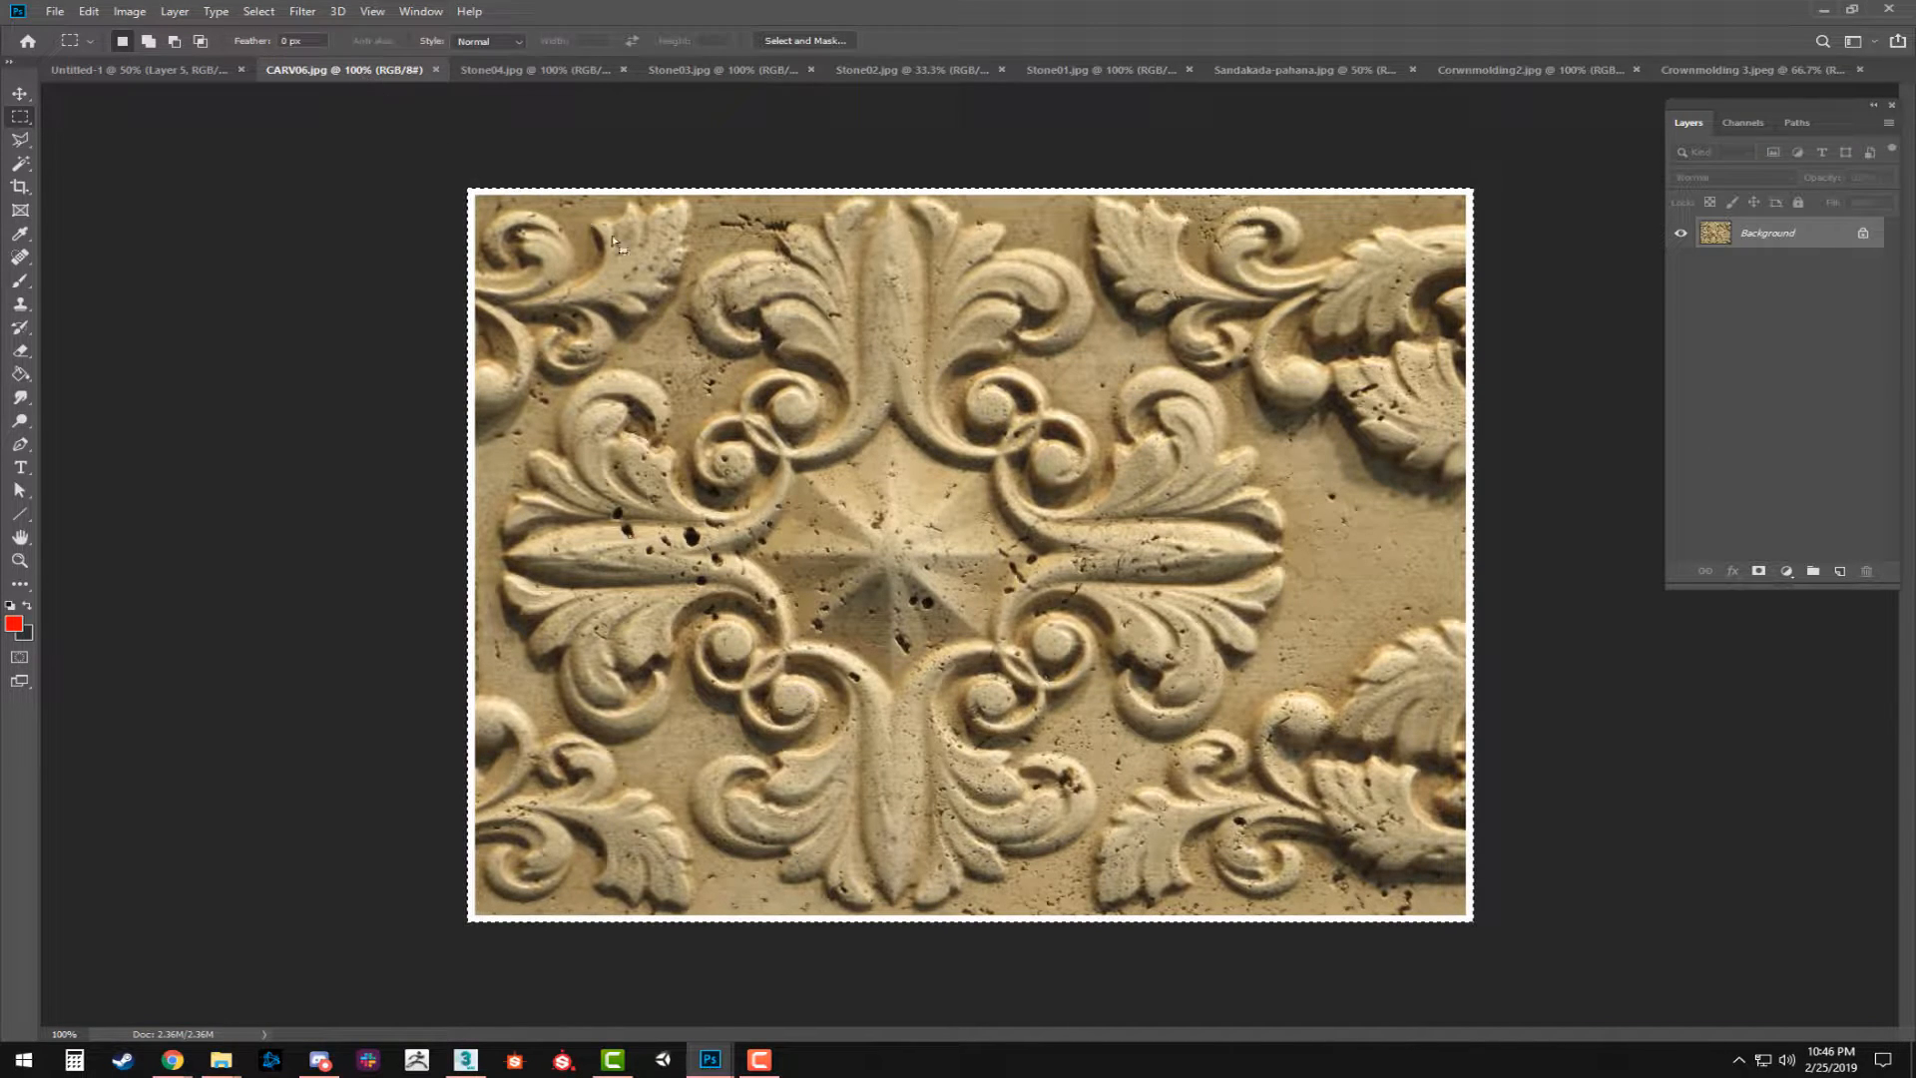
click(436, 68)
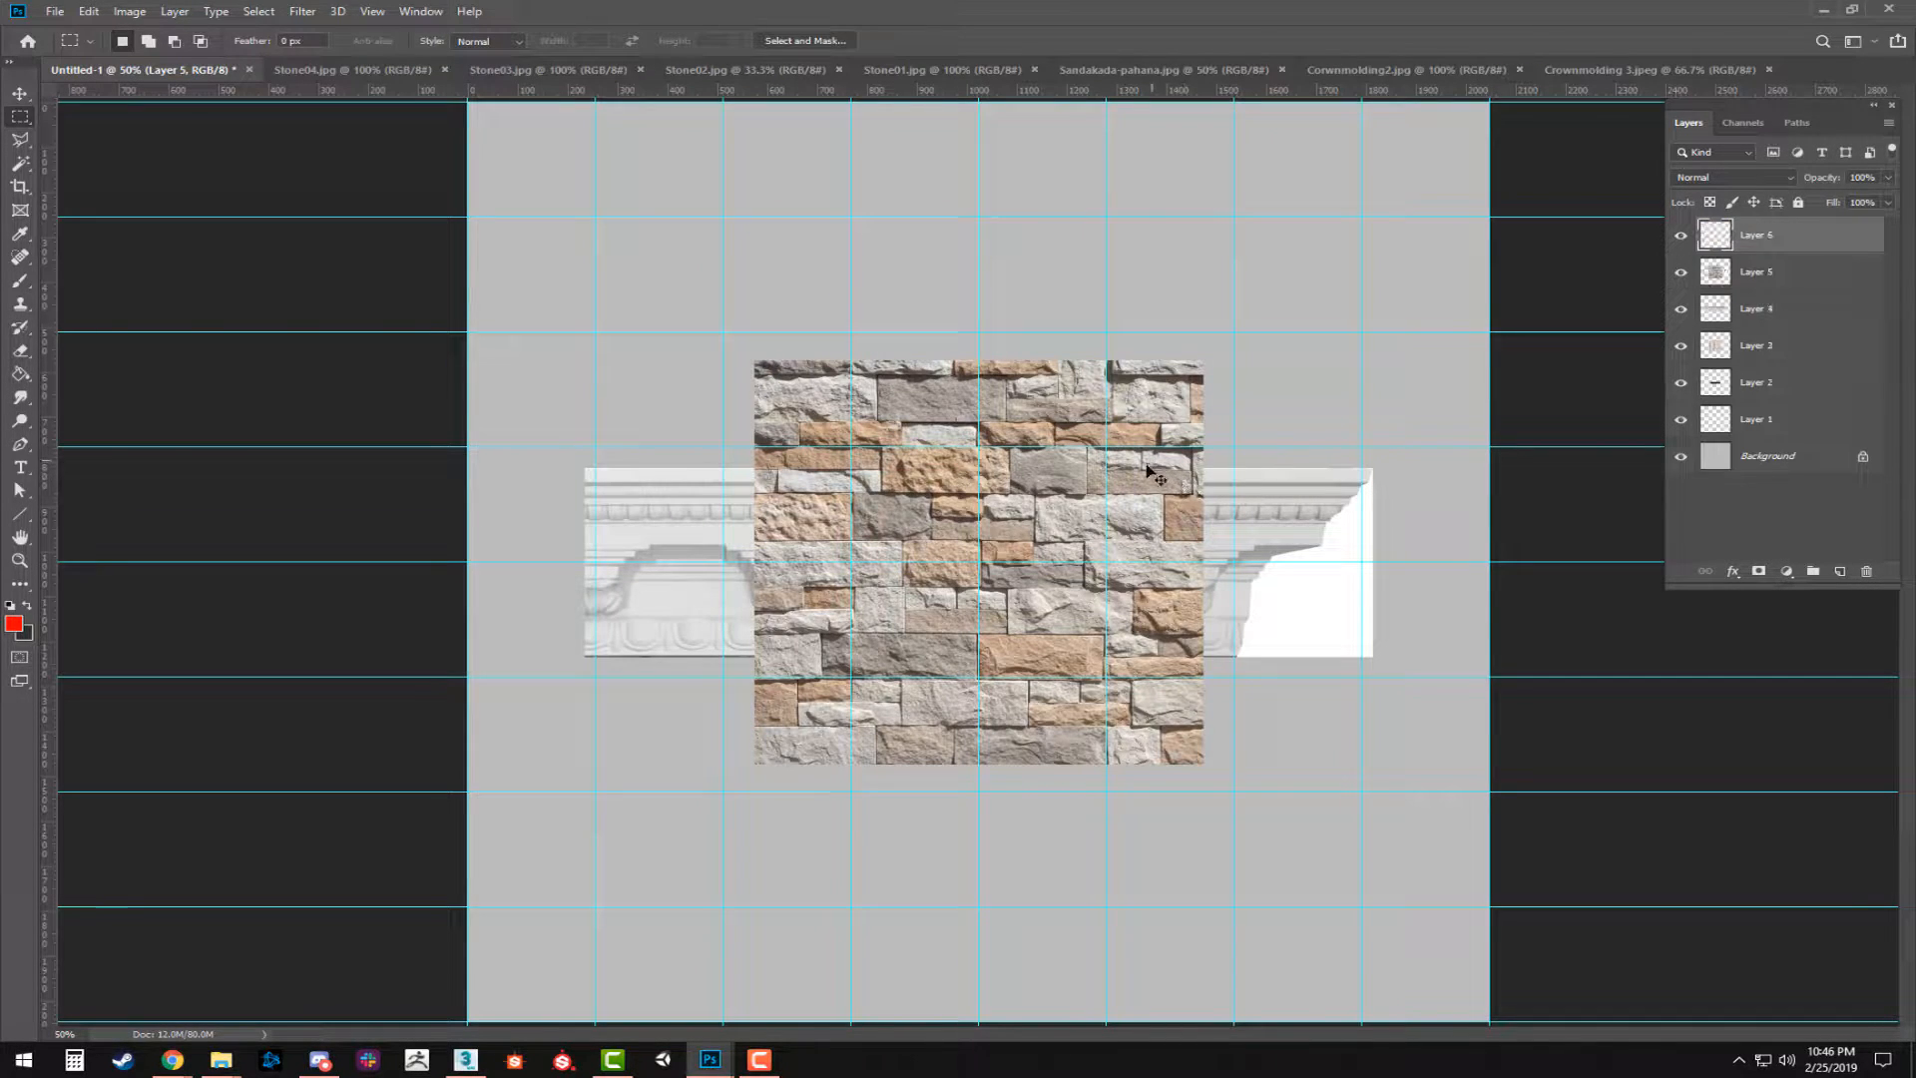
key(ctrl+v)
Copy the entire Stone04.jpg texture, close its file, and paste it into Untitled-1 as a new layer.
click(364, 70)
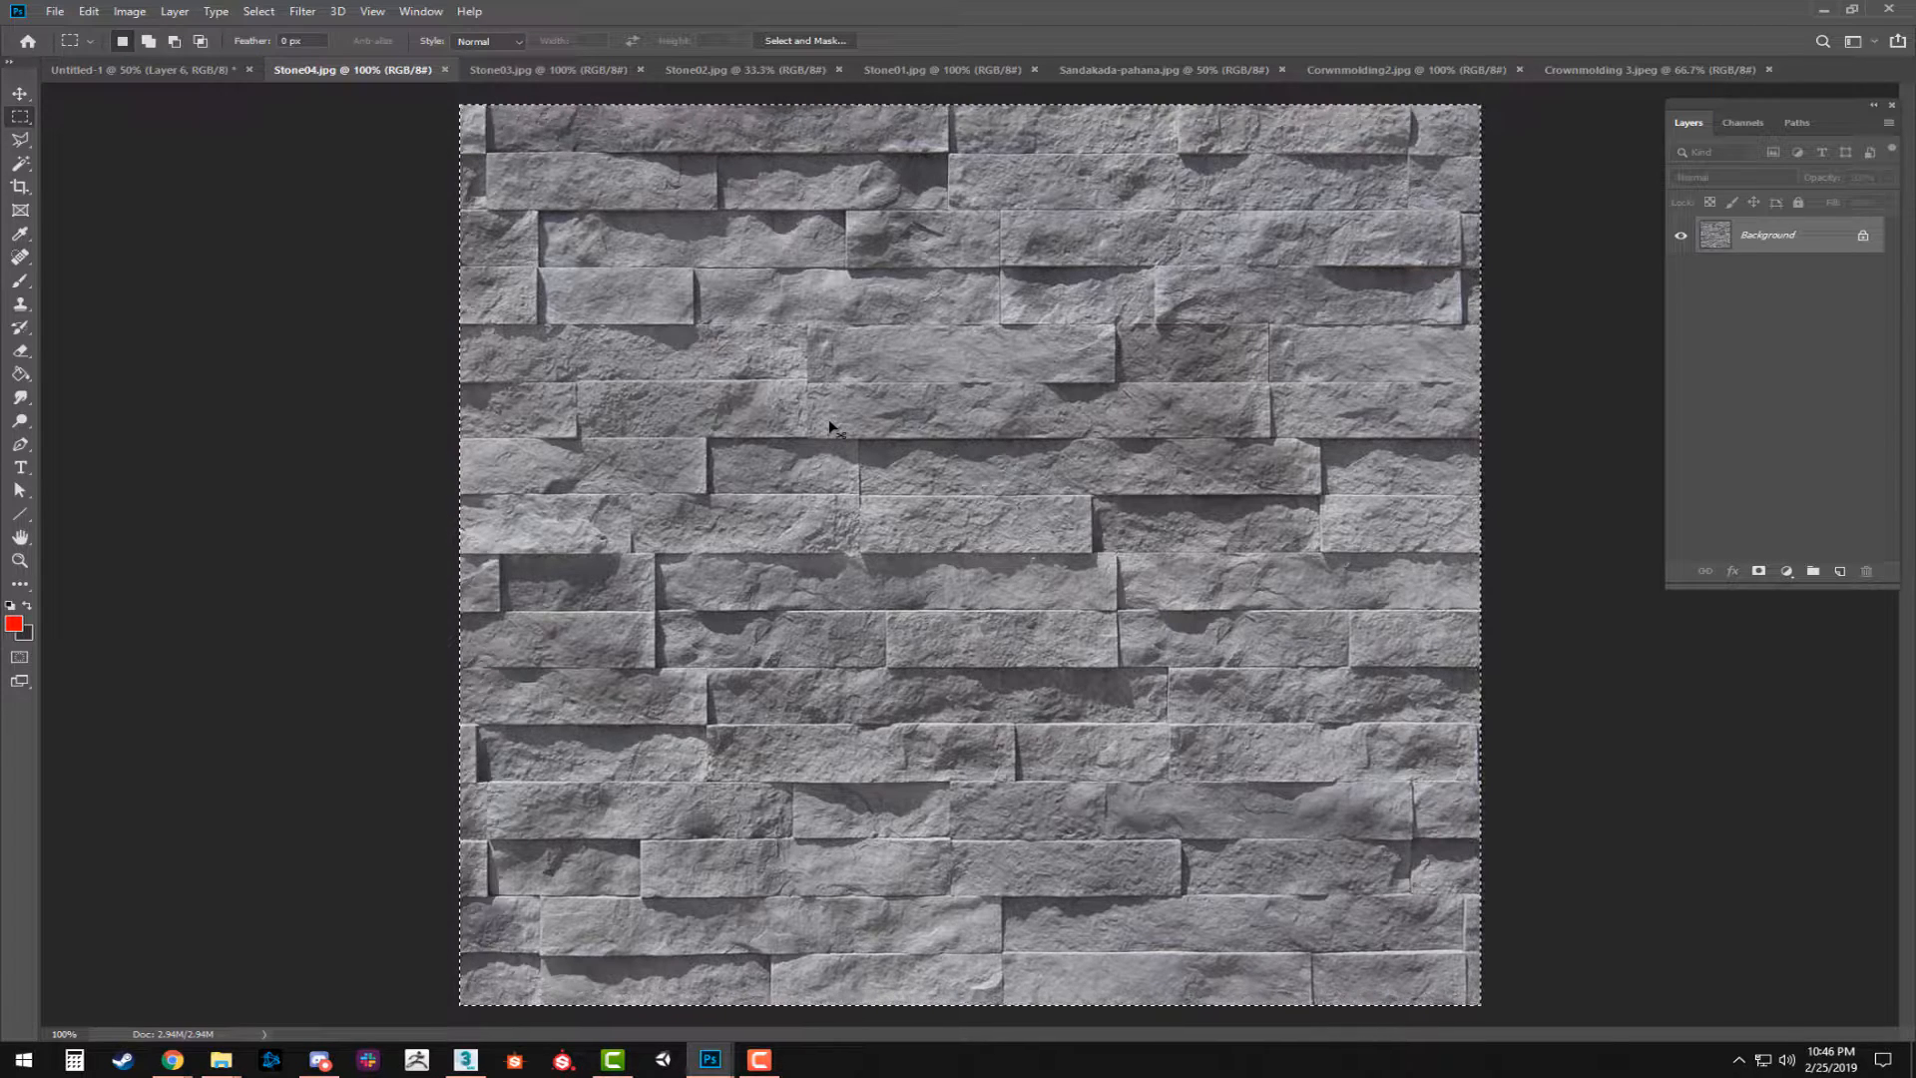
click(445, 70)
key(ctrl+v)
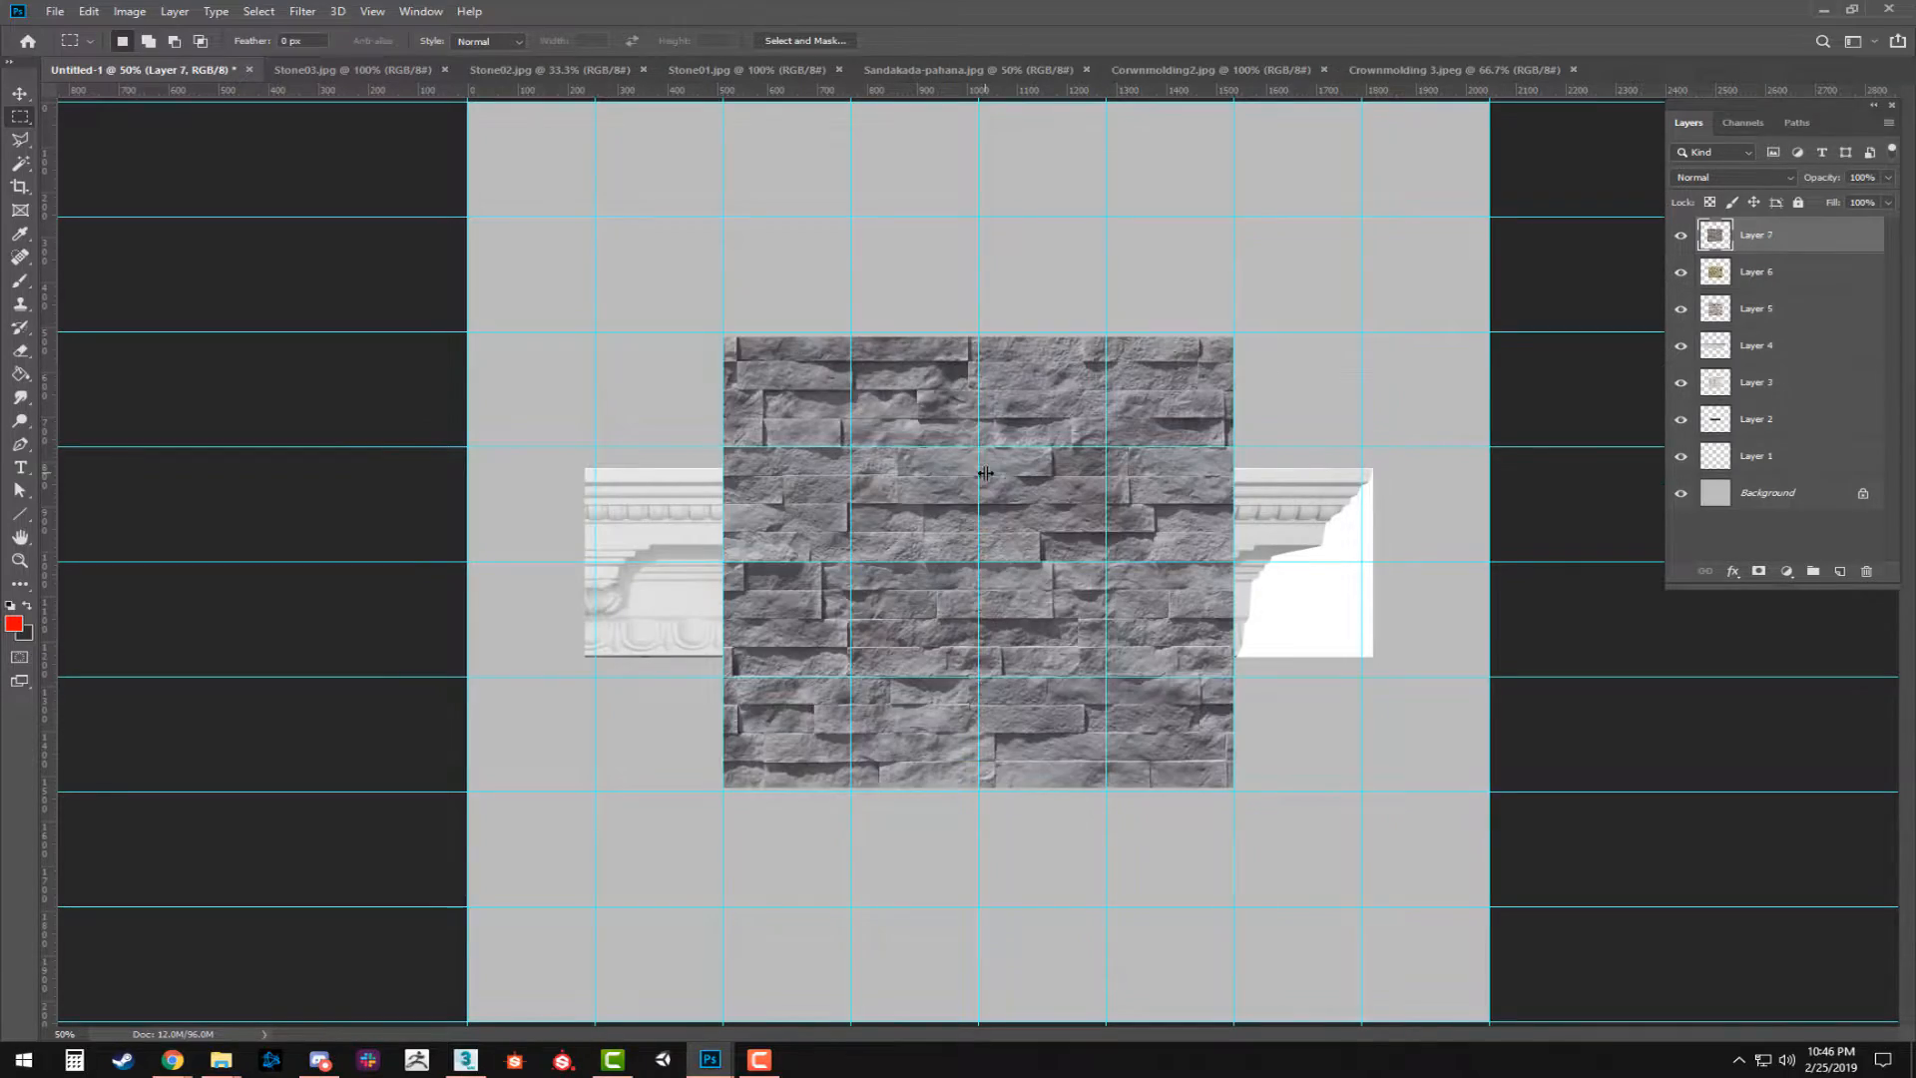
Copy the entire Stone03.jpg texture, close its file, and paste it into Untitled-1 as a new layer.
click(358, 72)
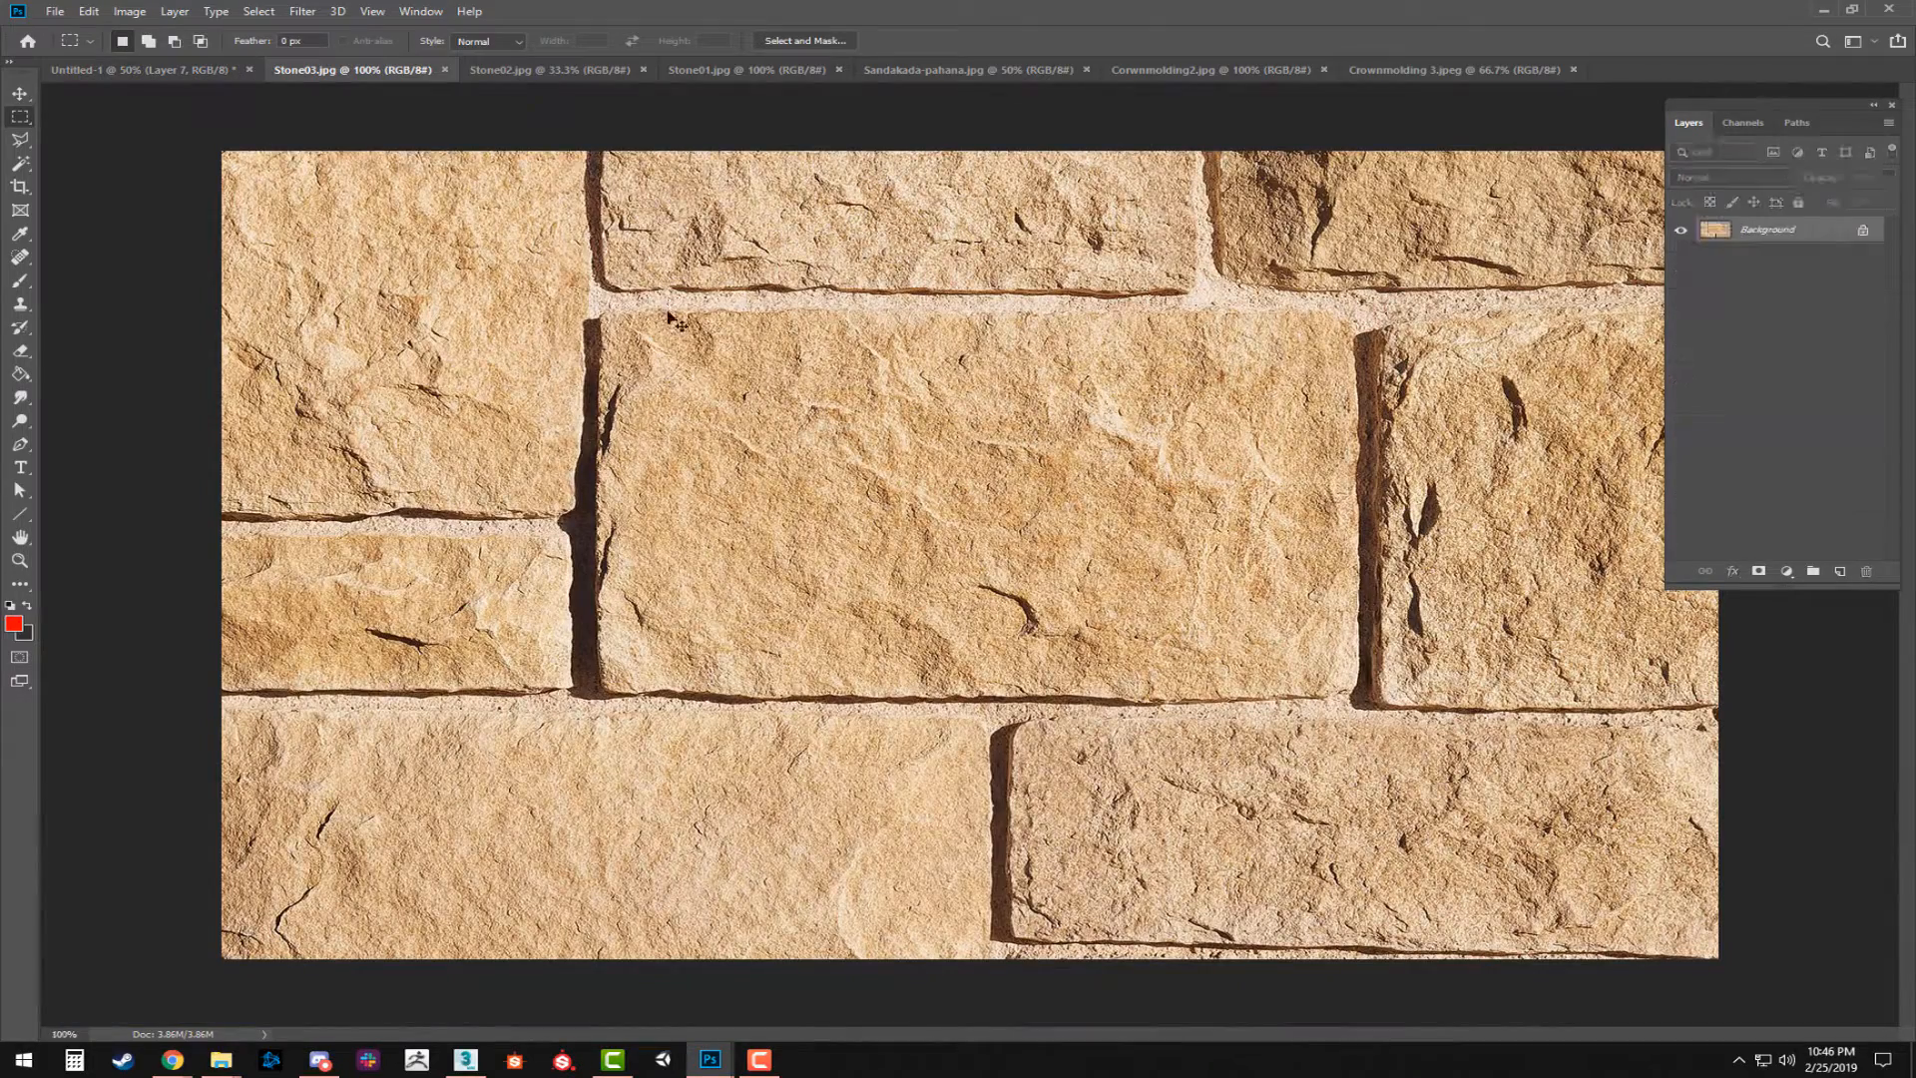
key(ctrl+a)
click(445, 70)
key(ctrl+v)
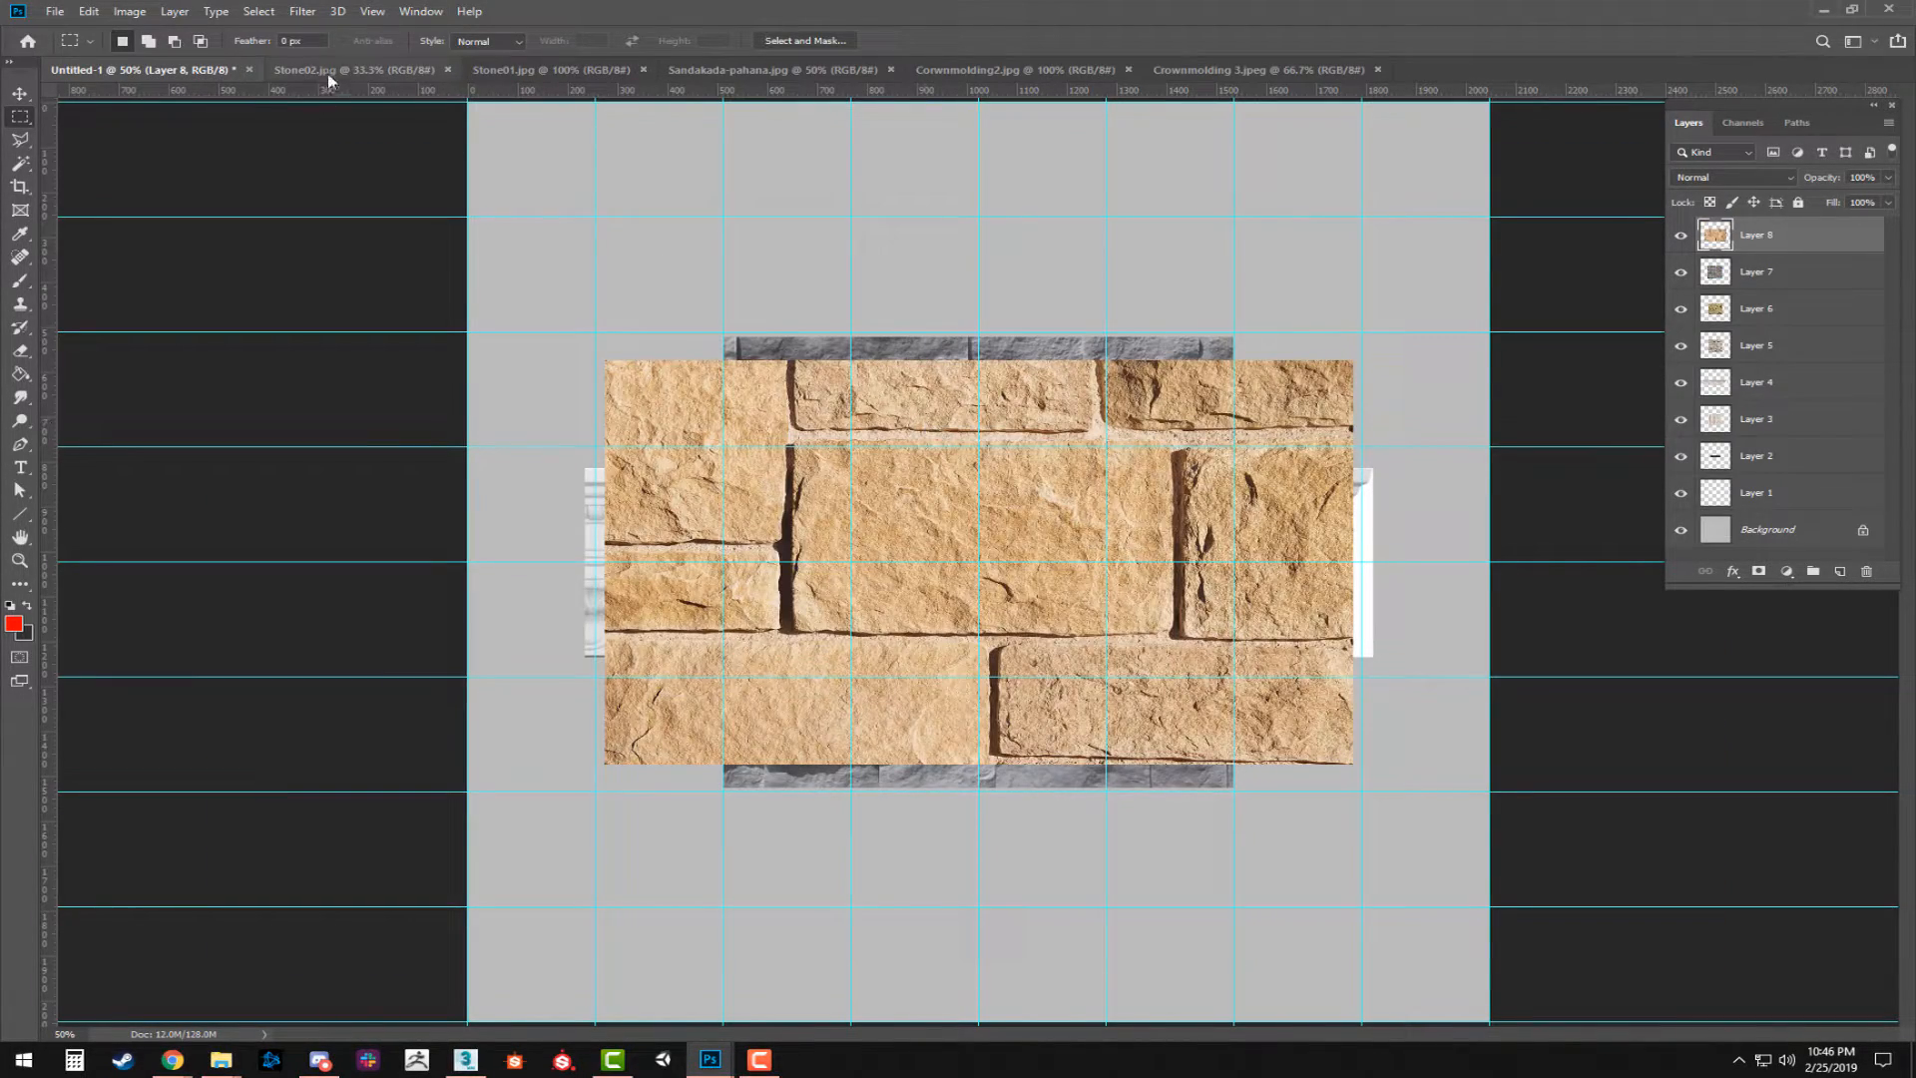
Copy the entire Stone02.jpg texture, close its file, and paste it into Untitled-1 as a new layer.
click(354, 70)
key(ctrl+a)
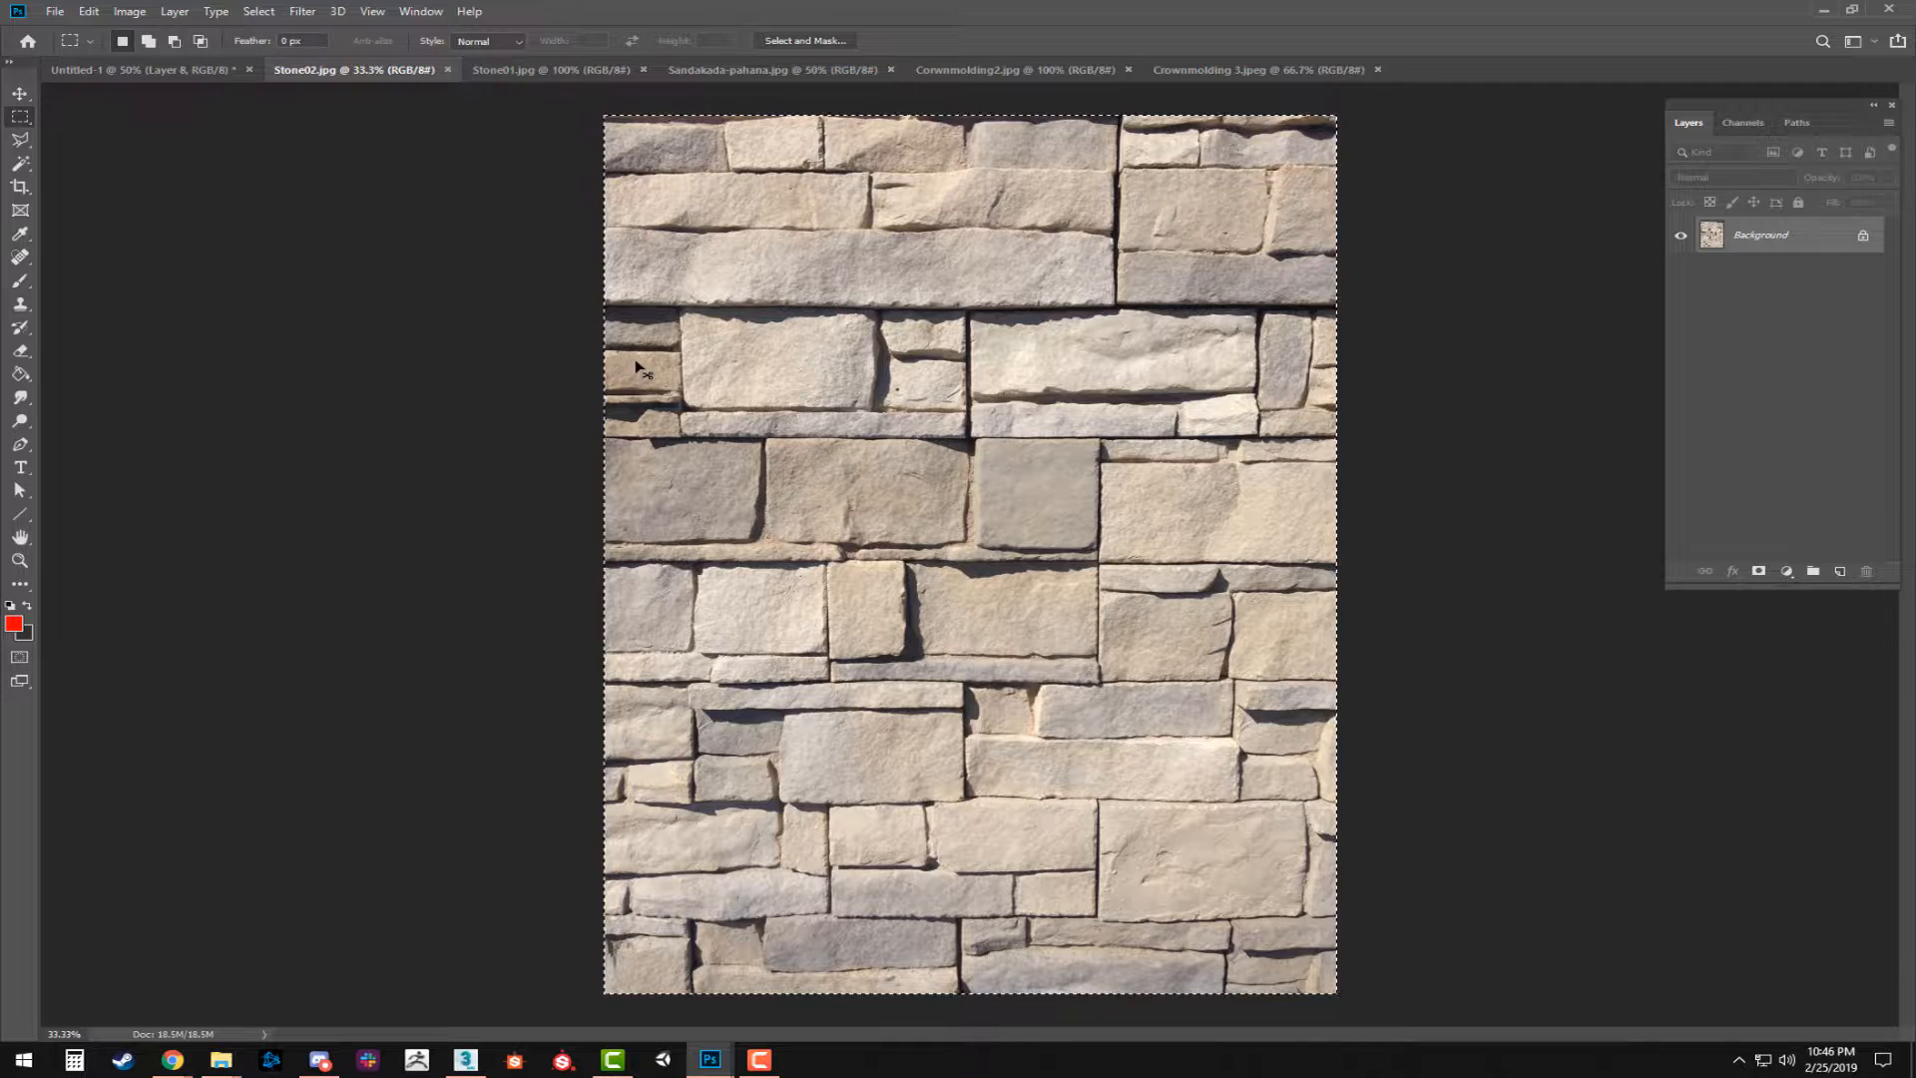
key(ctrl+c)
click(447, 70)
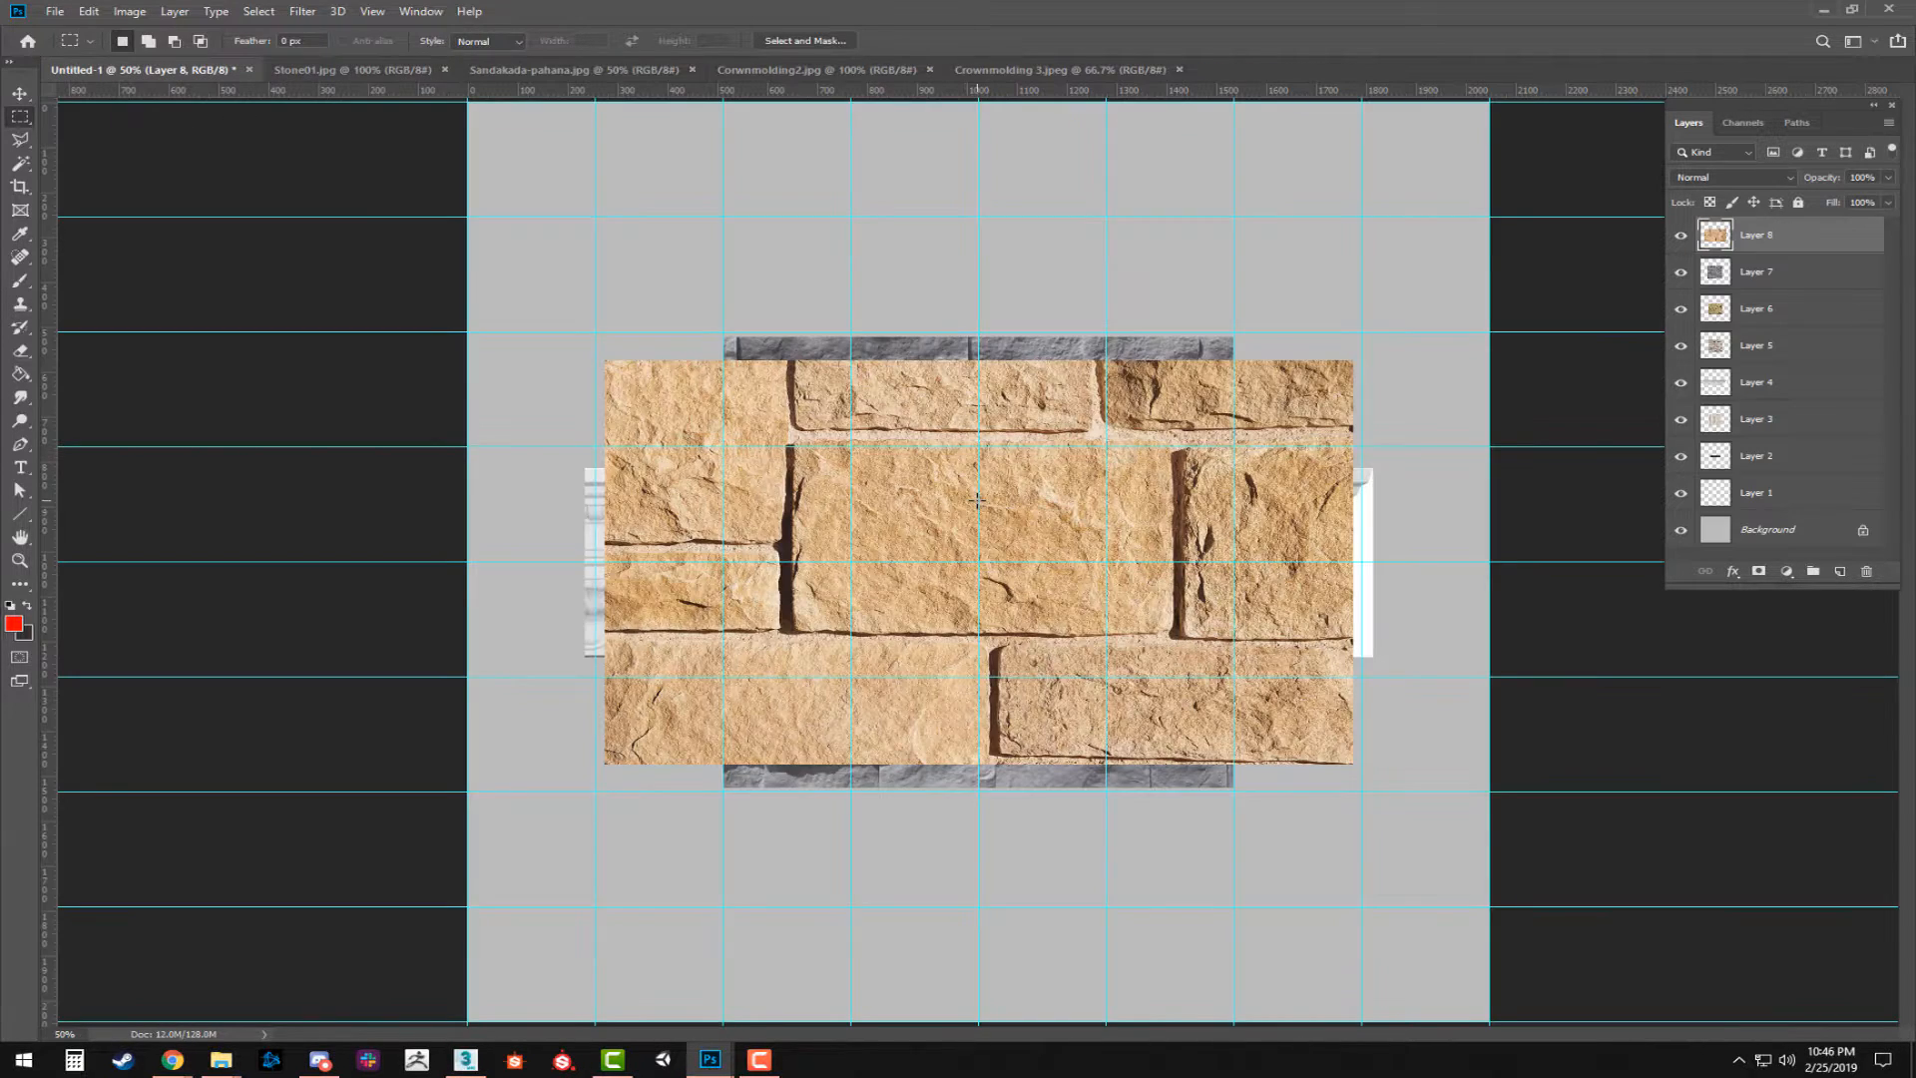
key(ctrl+v)
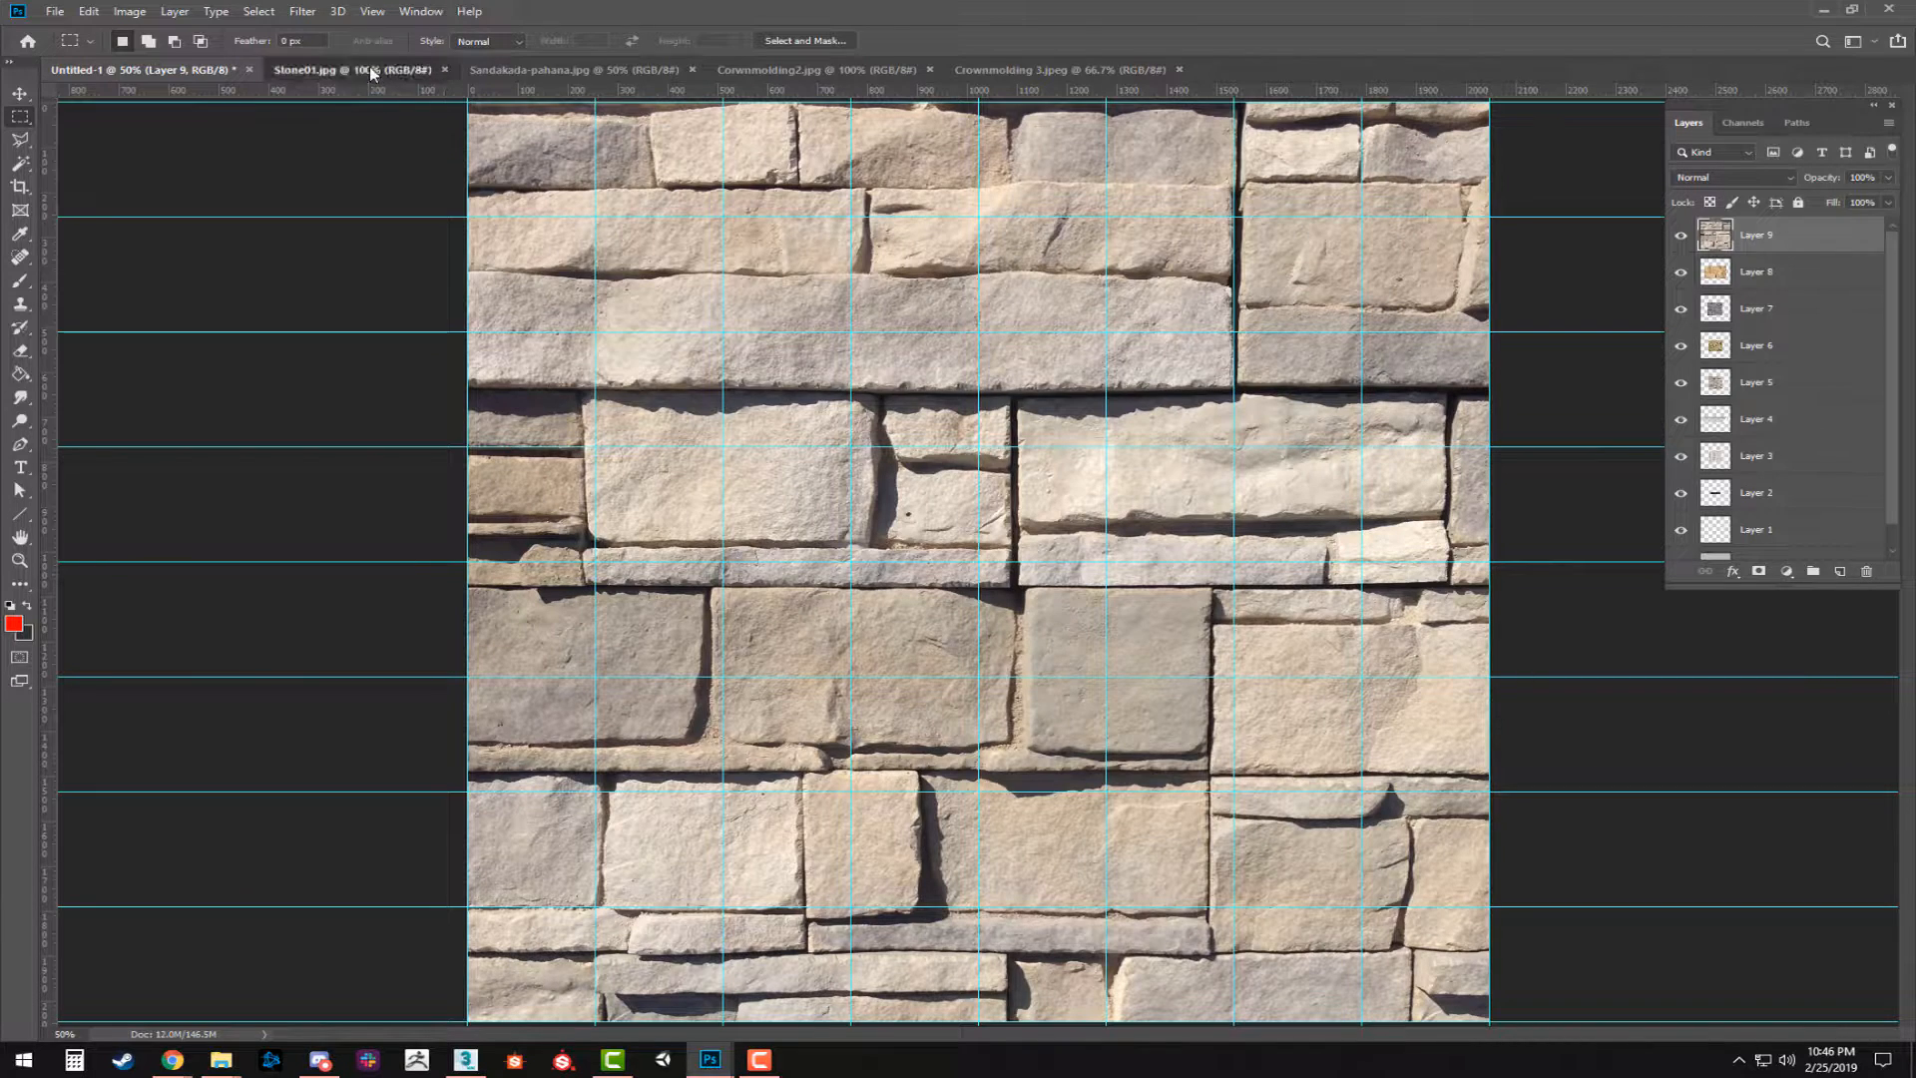
click(429, 69)
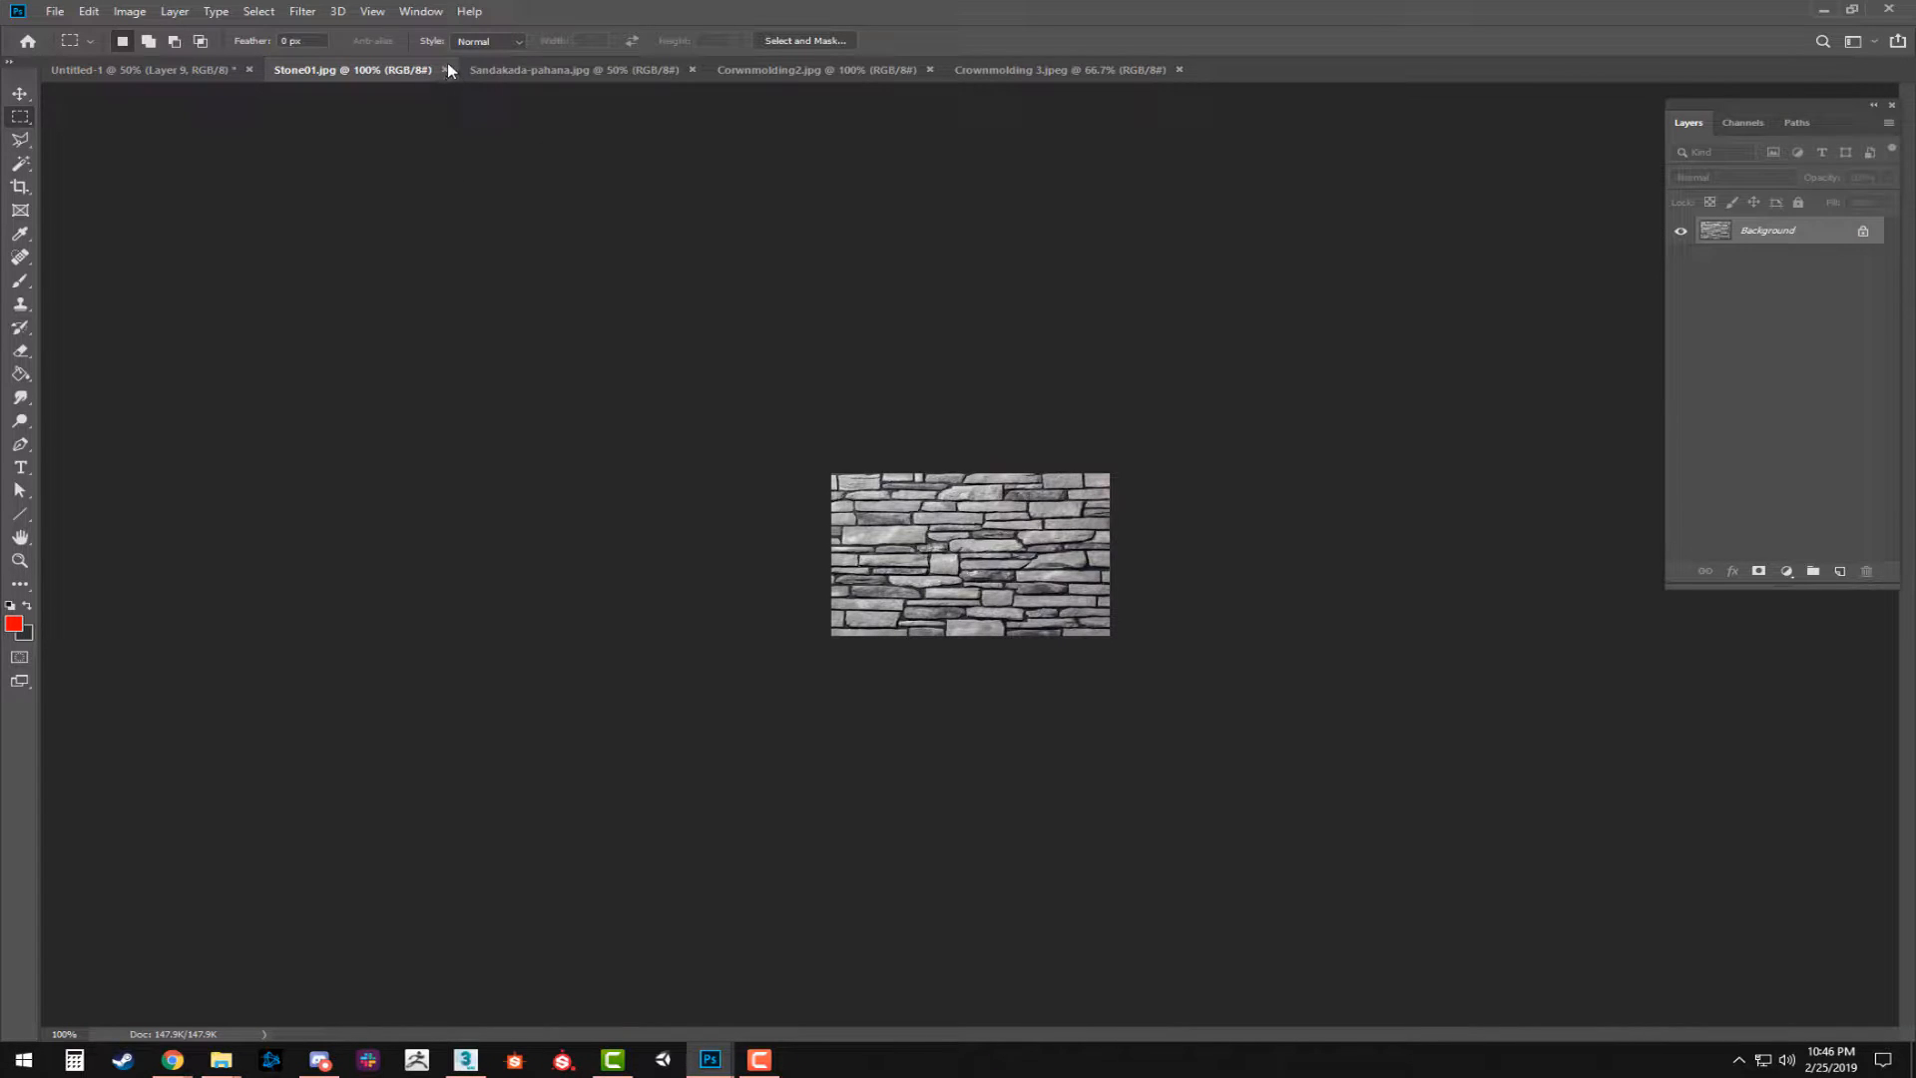
key(ctrl+a)
click(142, 67)
key(ctrl+v)
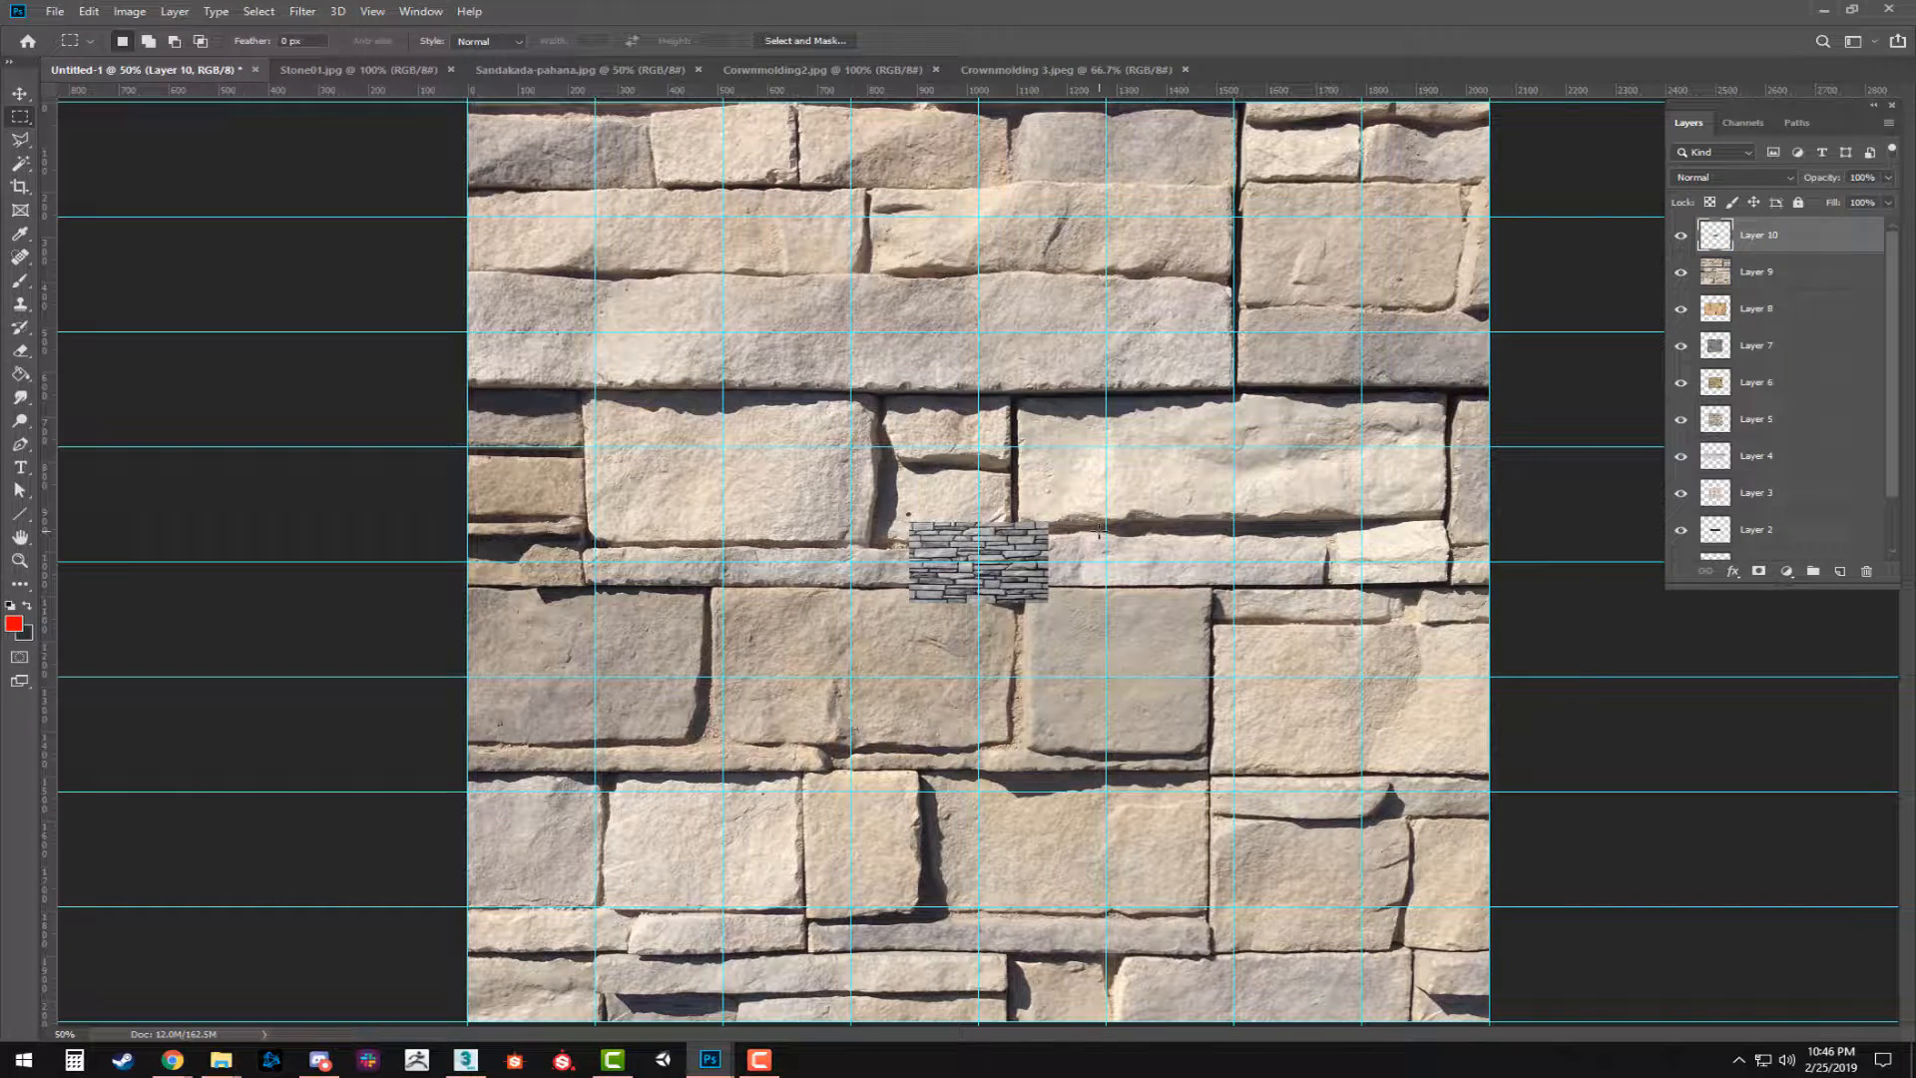
key(ctrl+z)
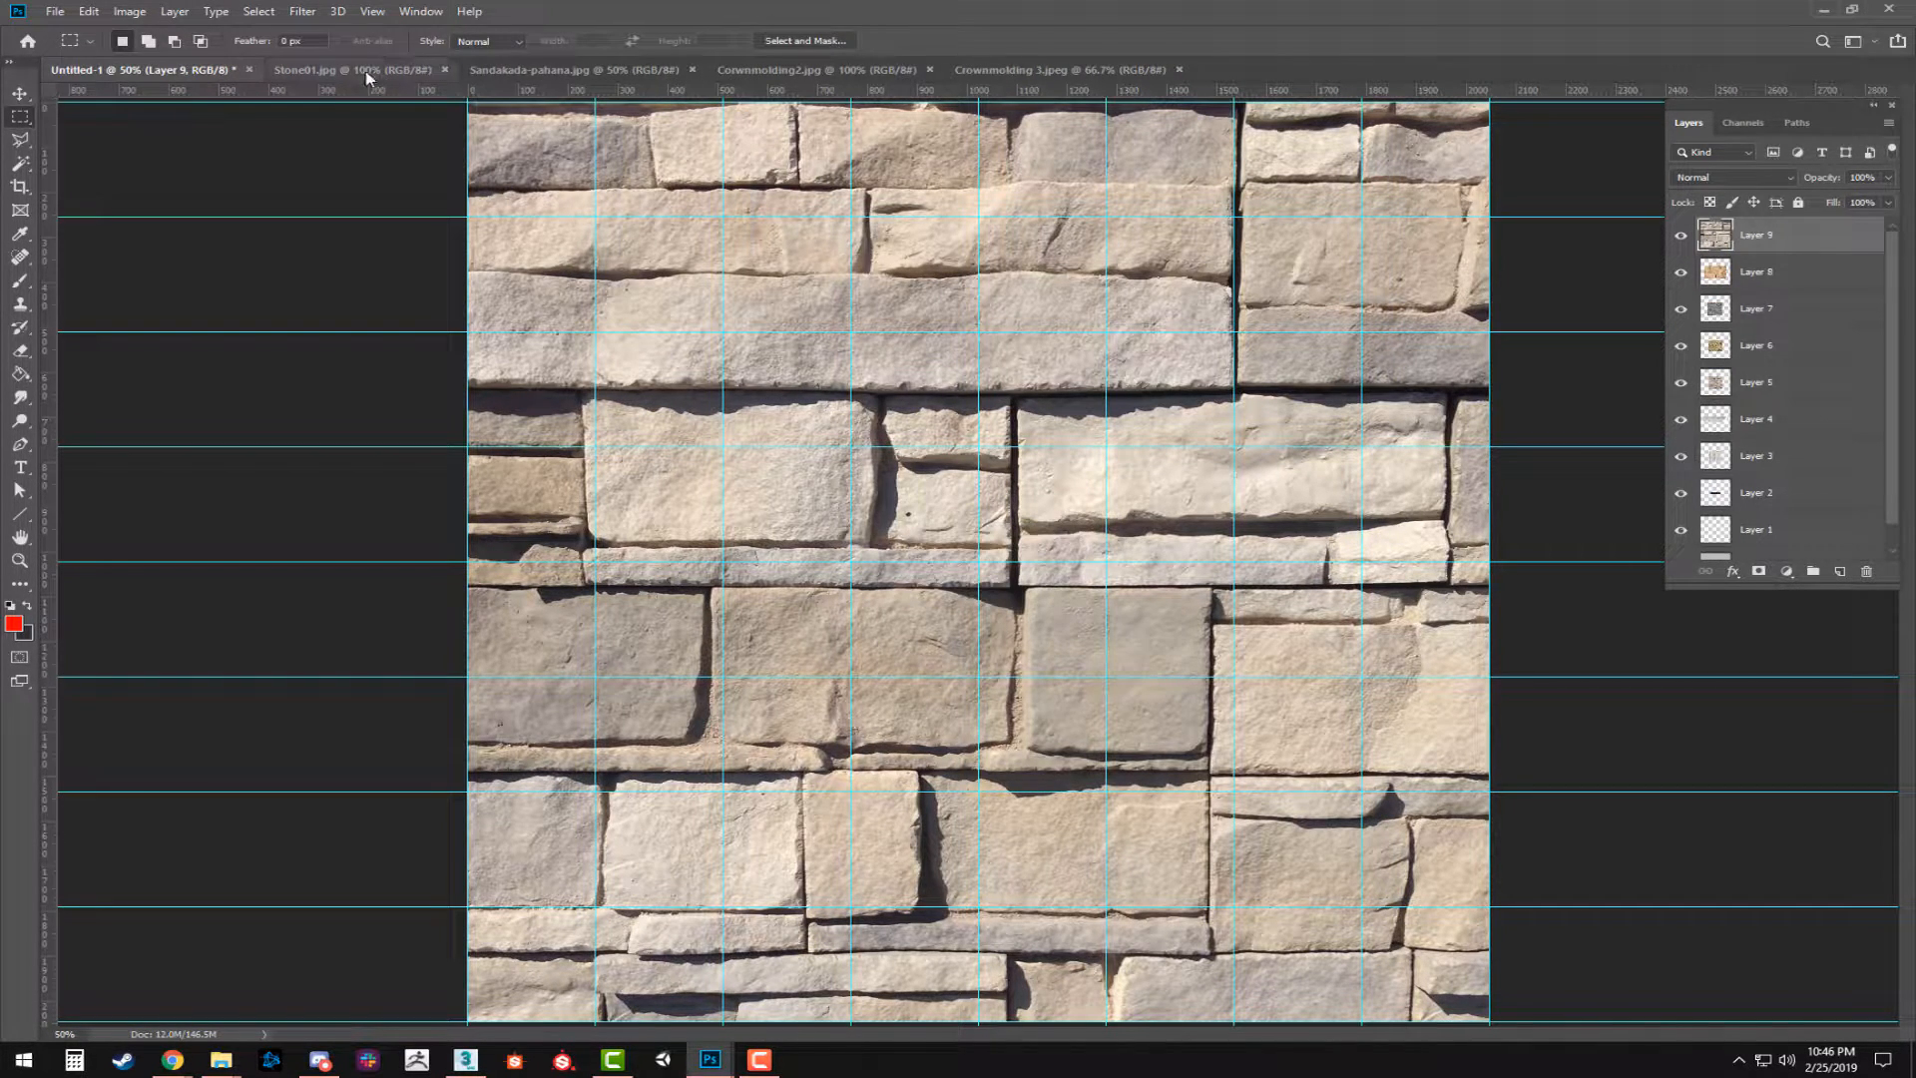
Close Stone01.jpg and copy the entire Sandakada-pahana.jpg carving into Untitled-1 as a new layer, closing its file as well.
click(427, 76)
click(445, 69)
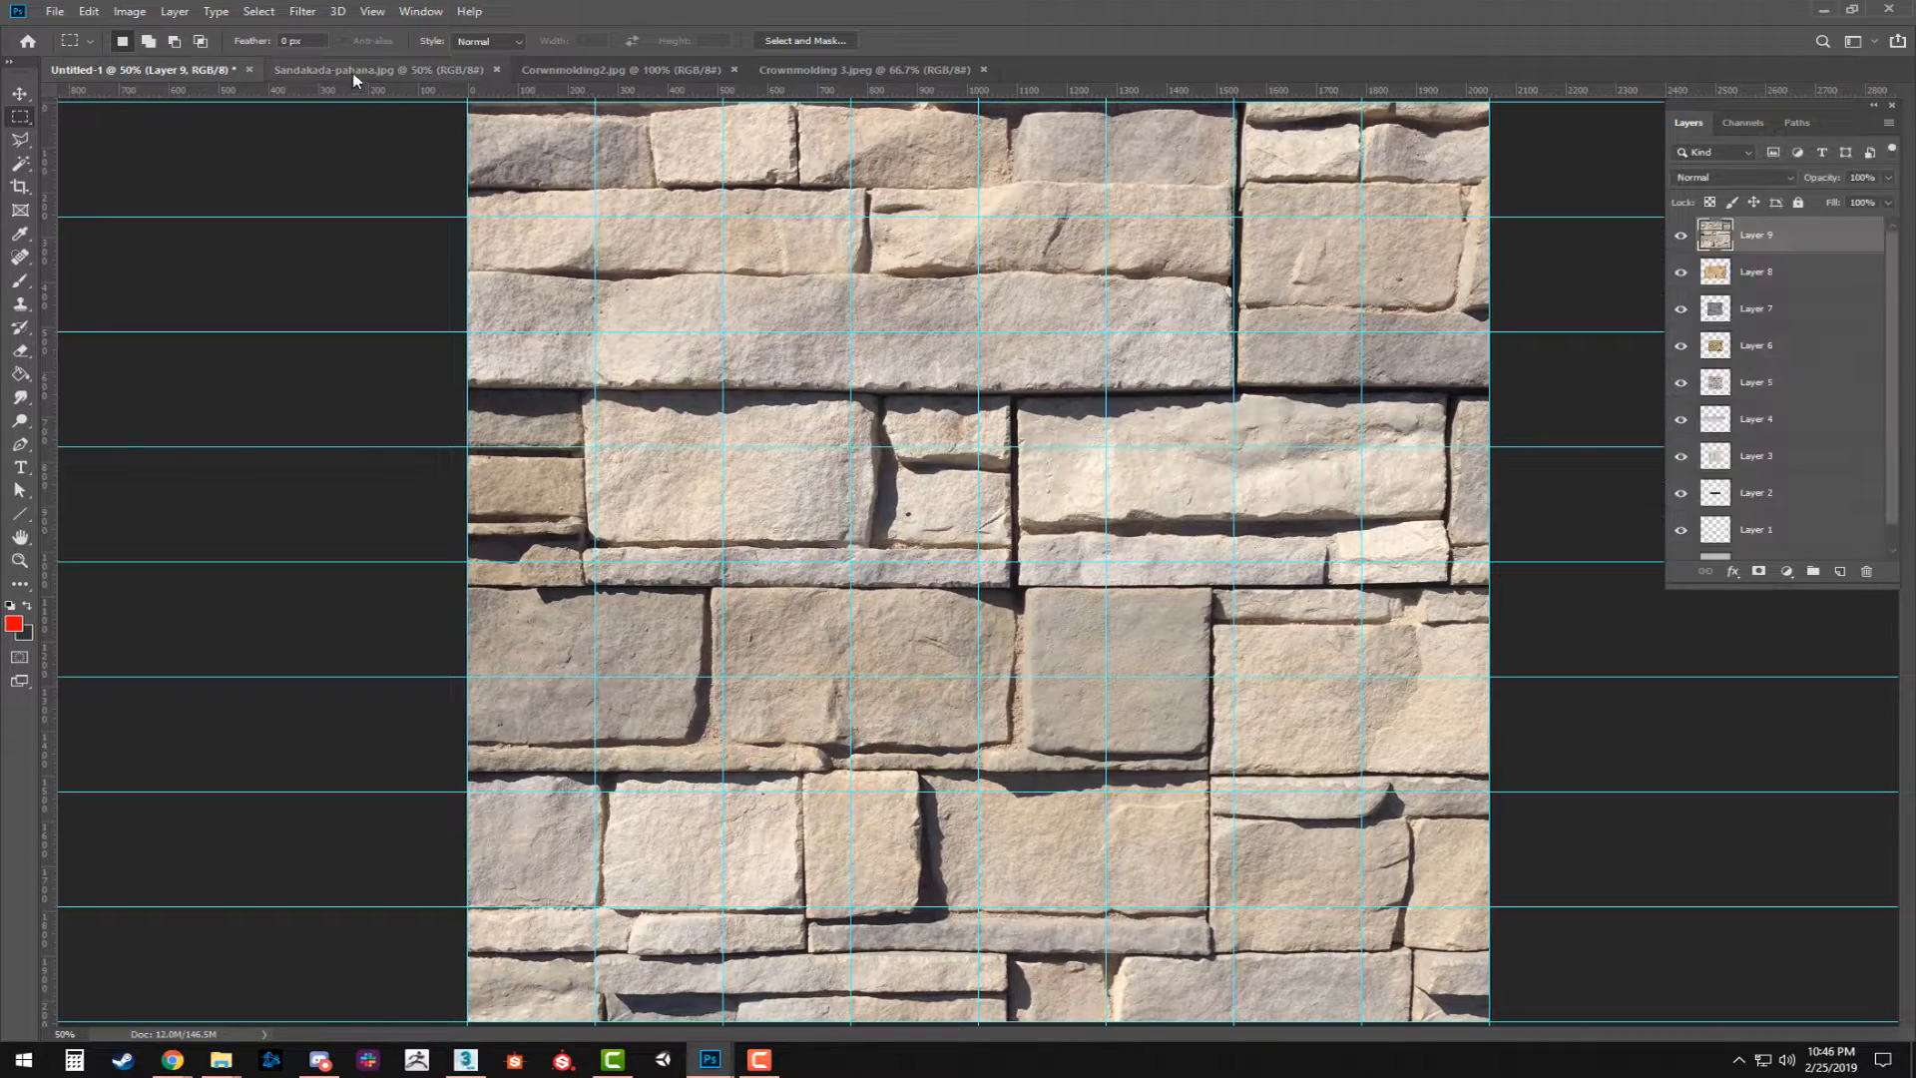
click(380, 70)
key(ctrl+a)
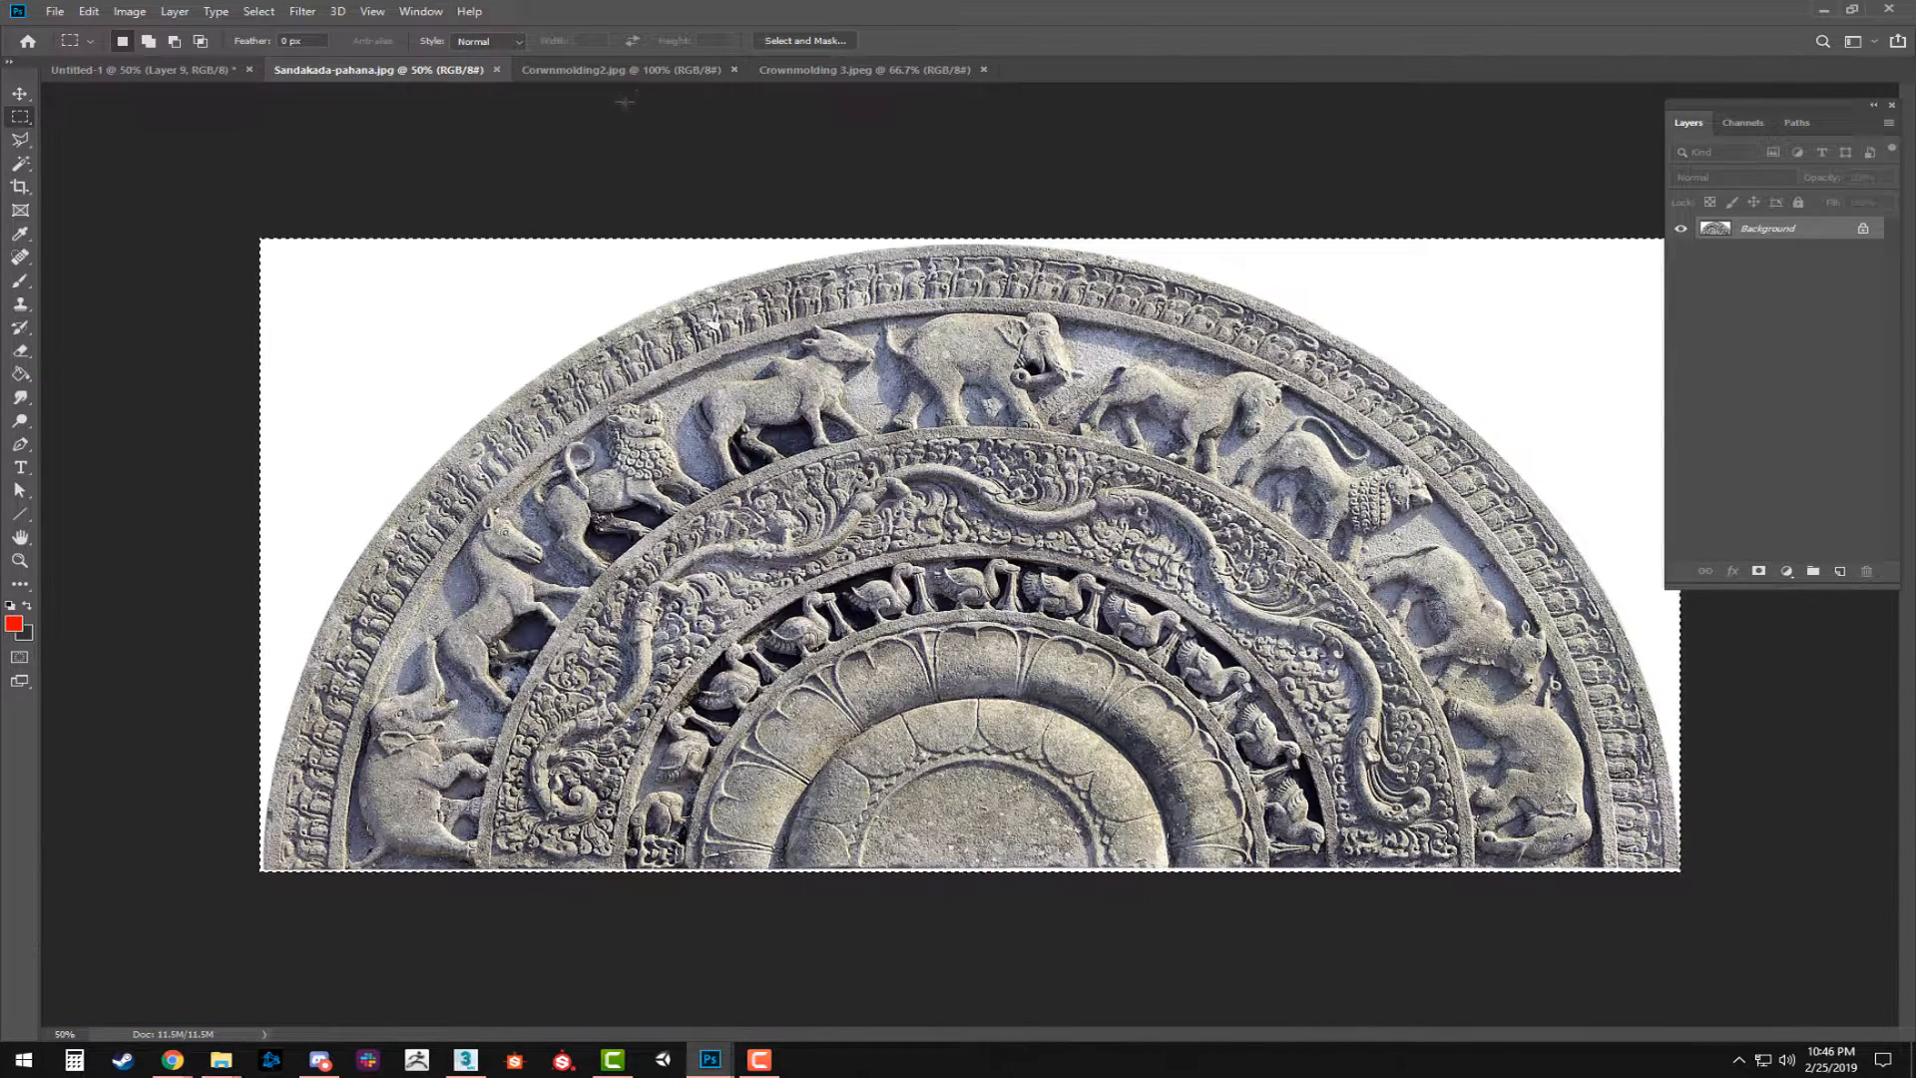
key(ctrl+j)
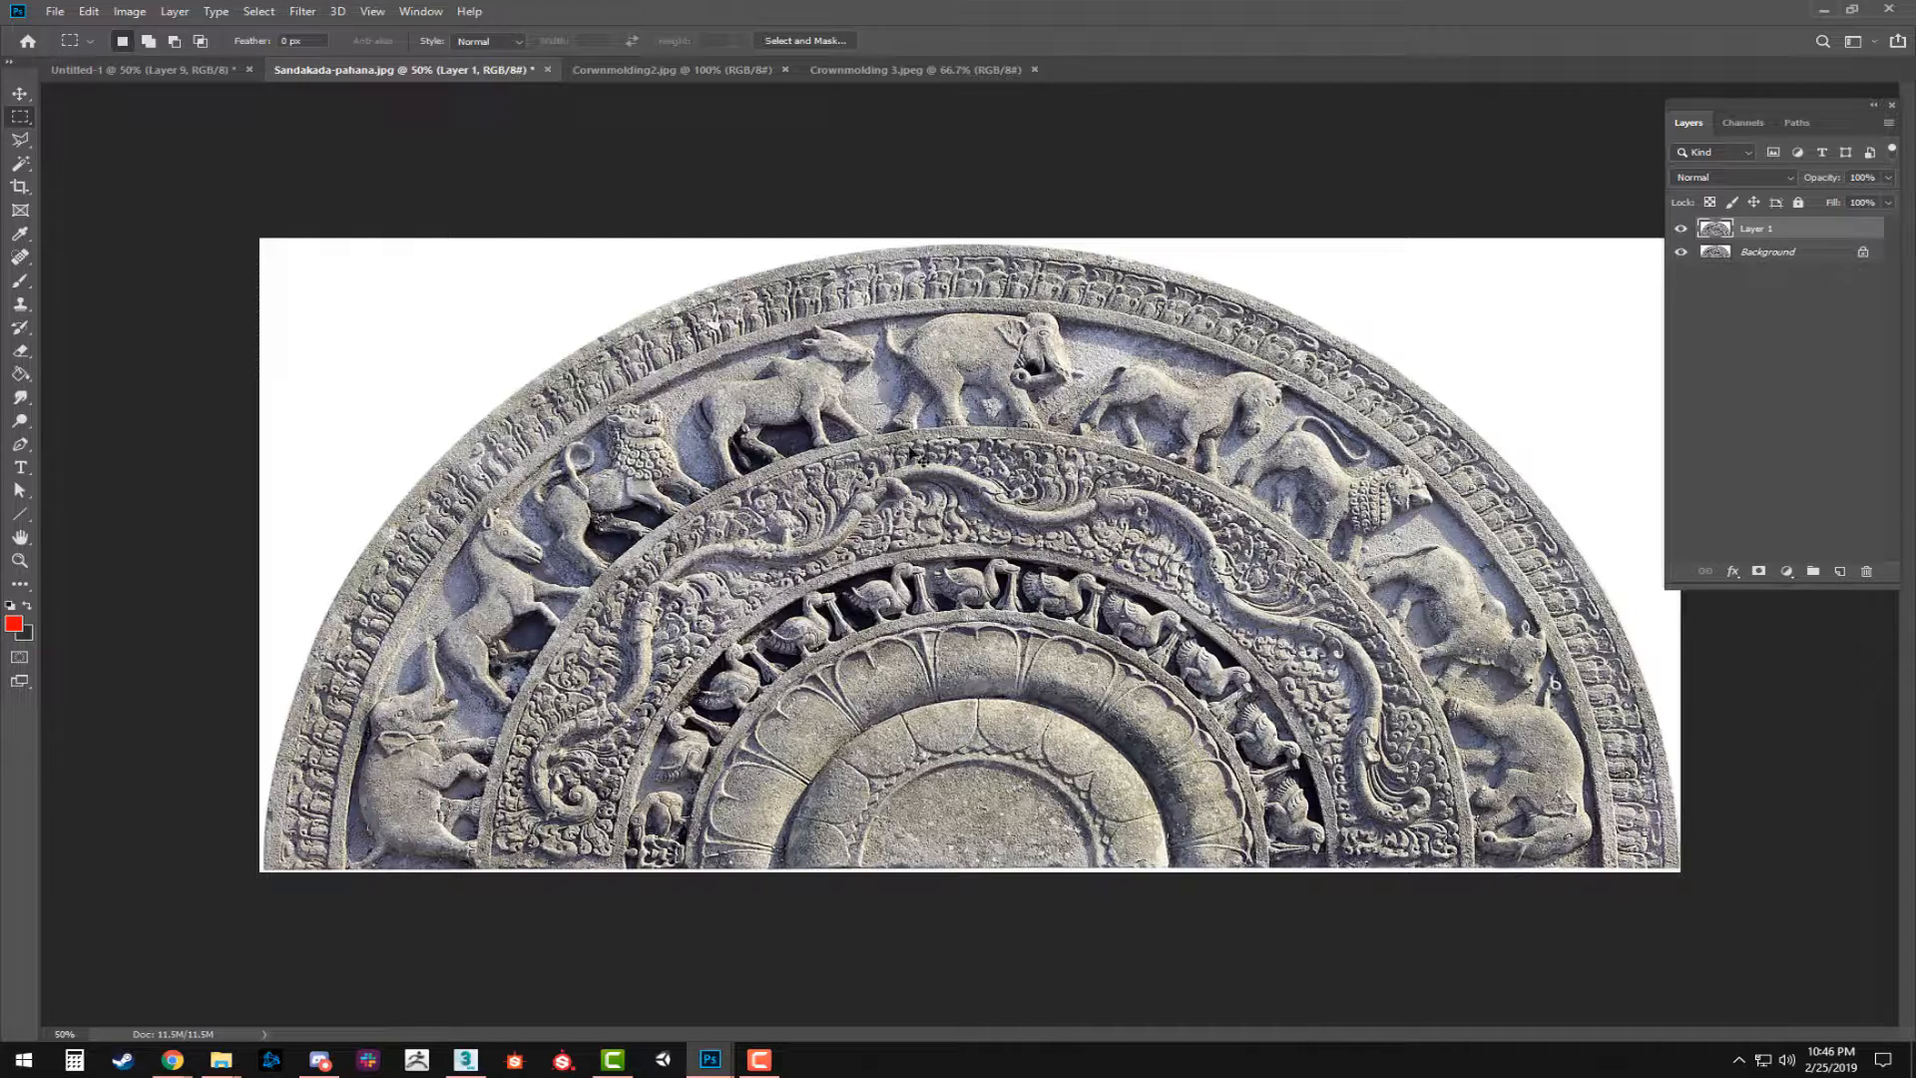
key(ctrl+z)
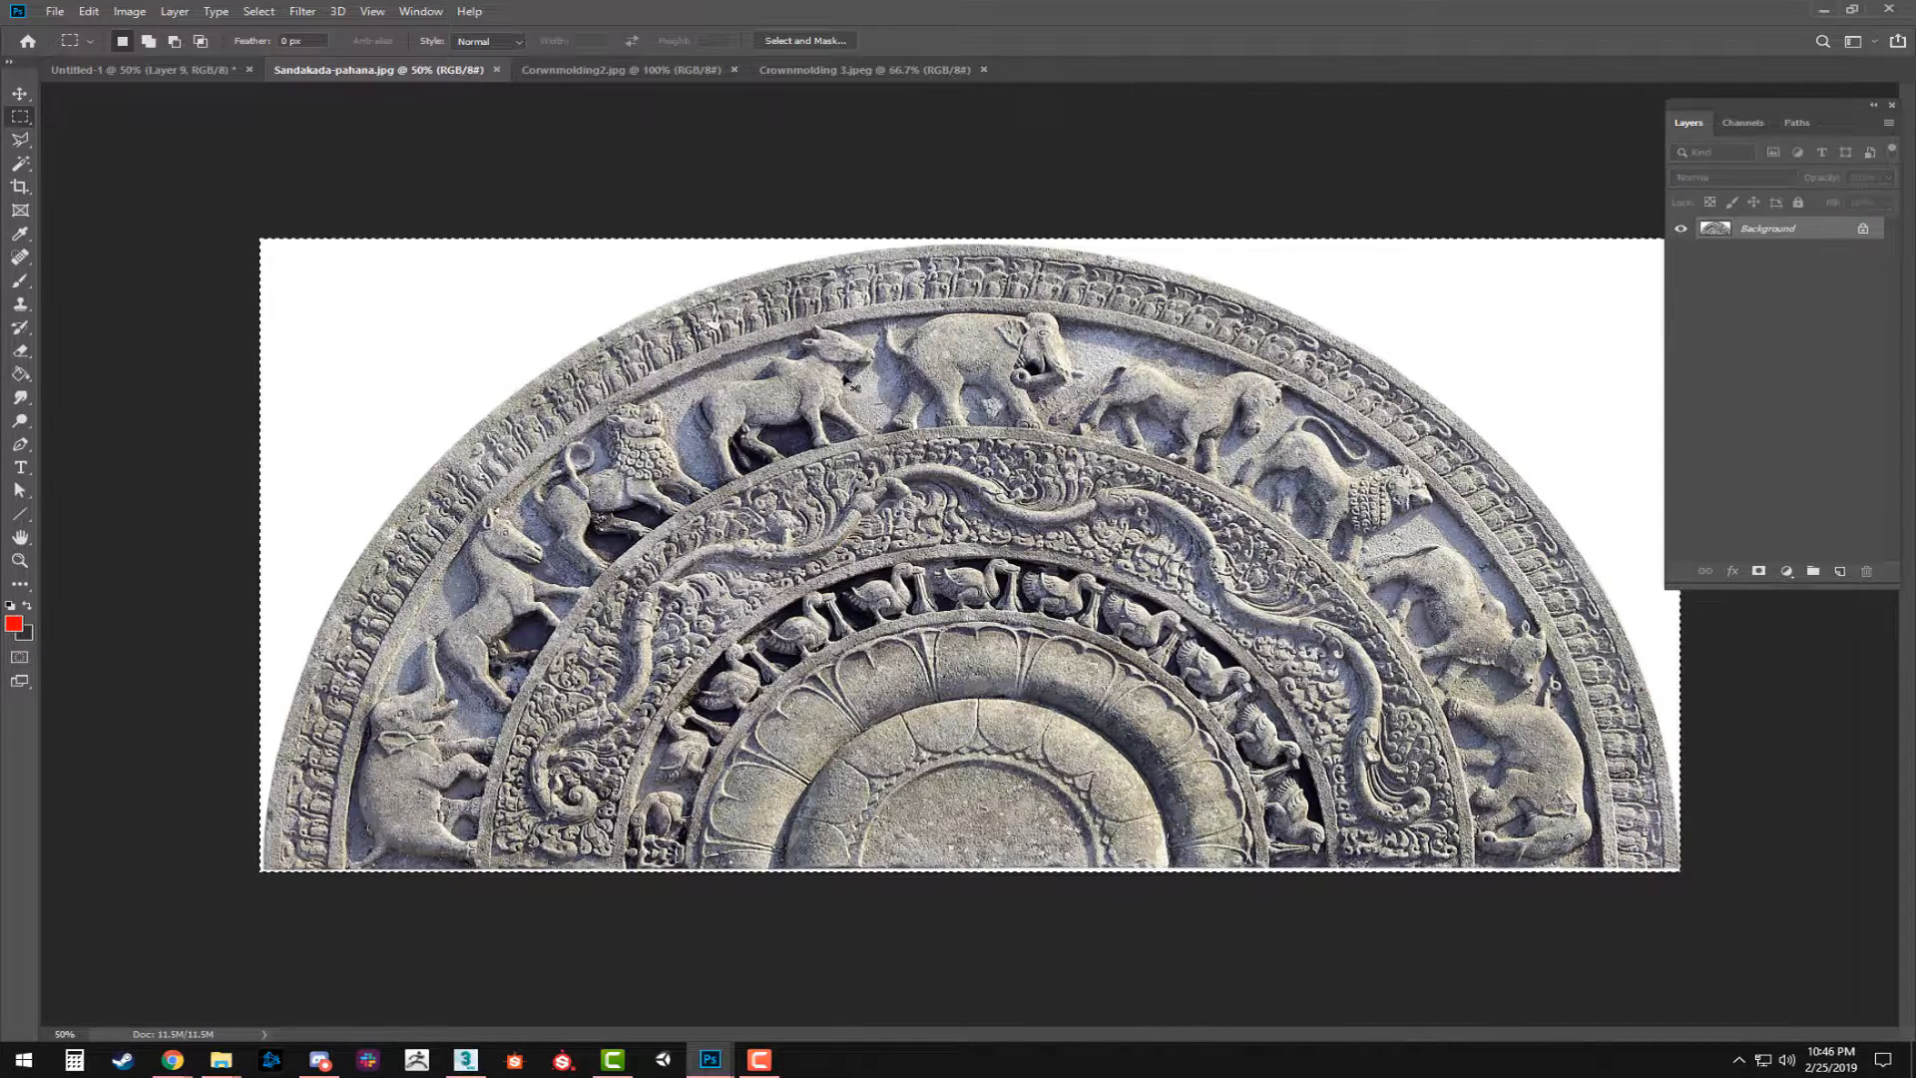
click(159, 70)
key(ctrl+v)
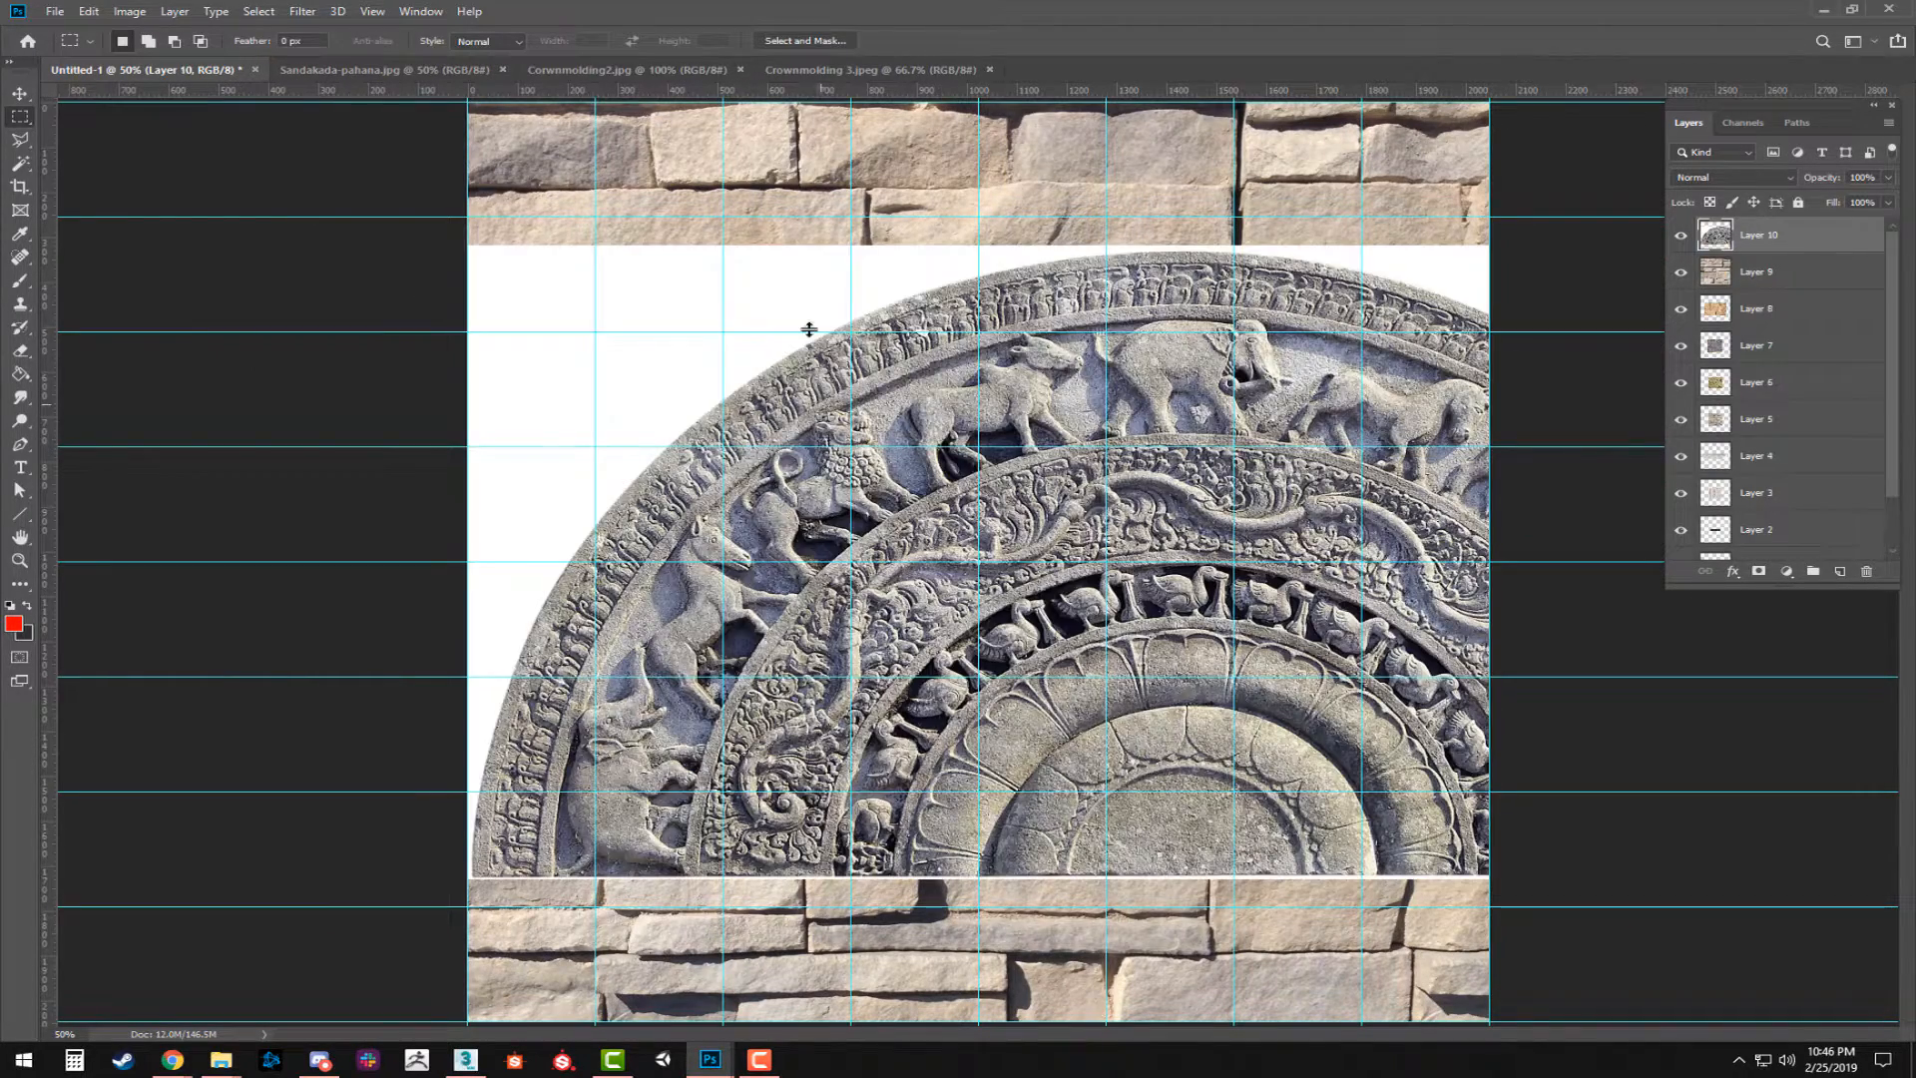
click(379, 70)
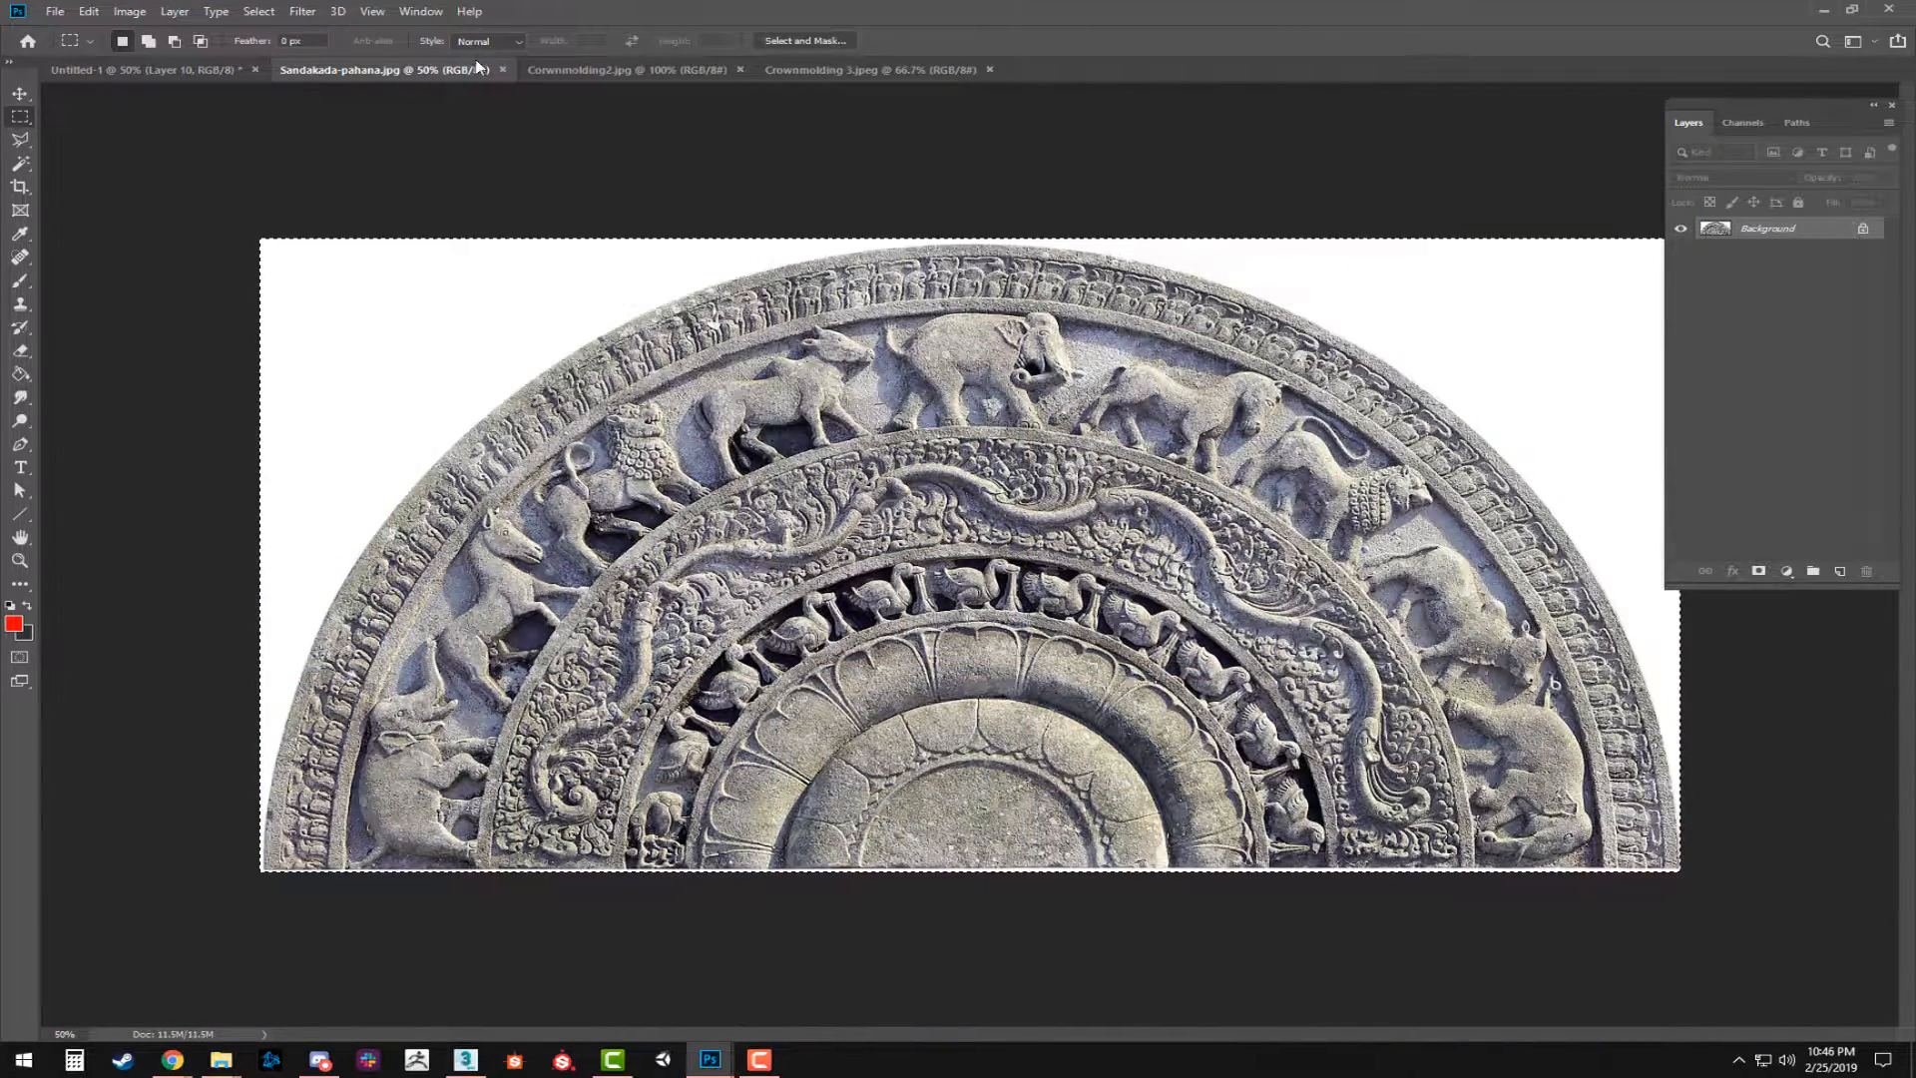
key(ctrl+w)
Copy the entire Corwnmolding2.jpg molding, paste it into Untitled-1 as a new layer, and close its file.
click(392, 72)
key(ctrl+a)
key(ctrl+c)
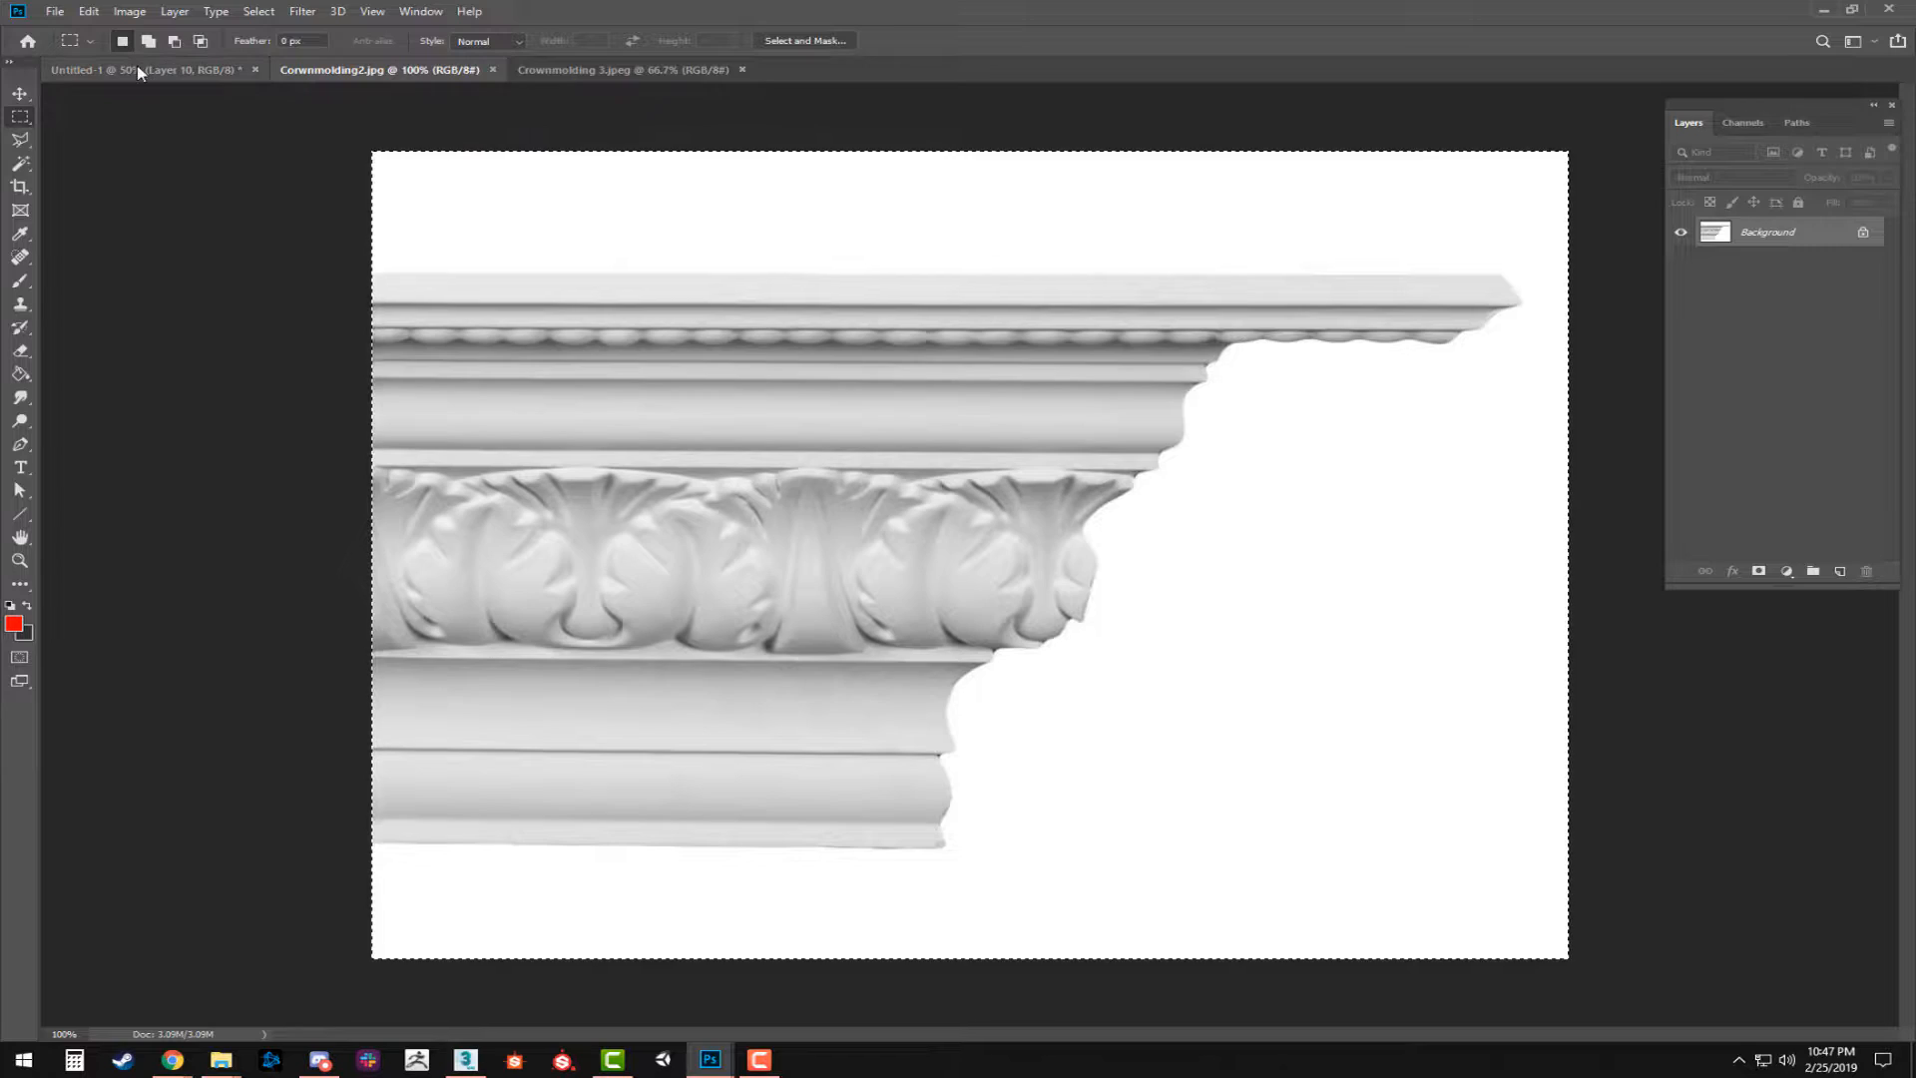
click(136, 66)
key(ctrl+v)
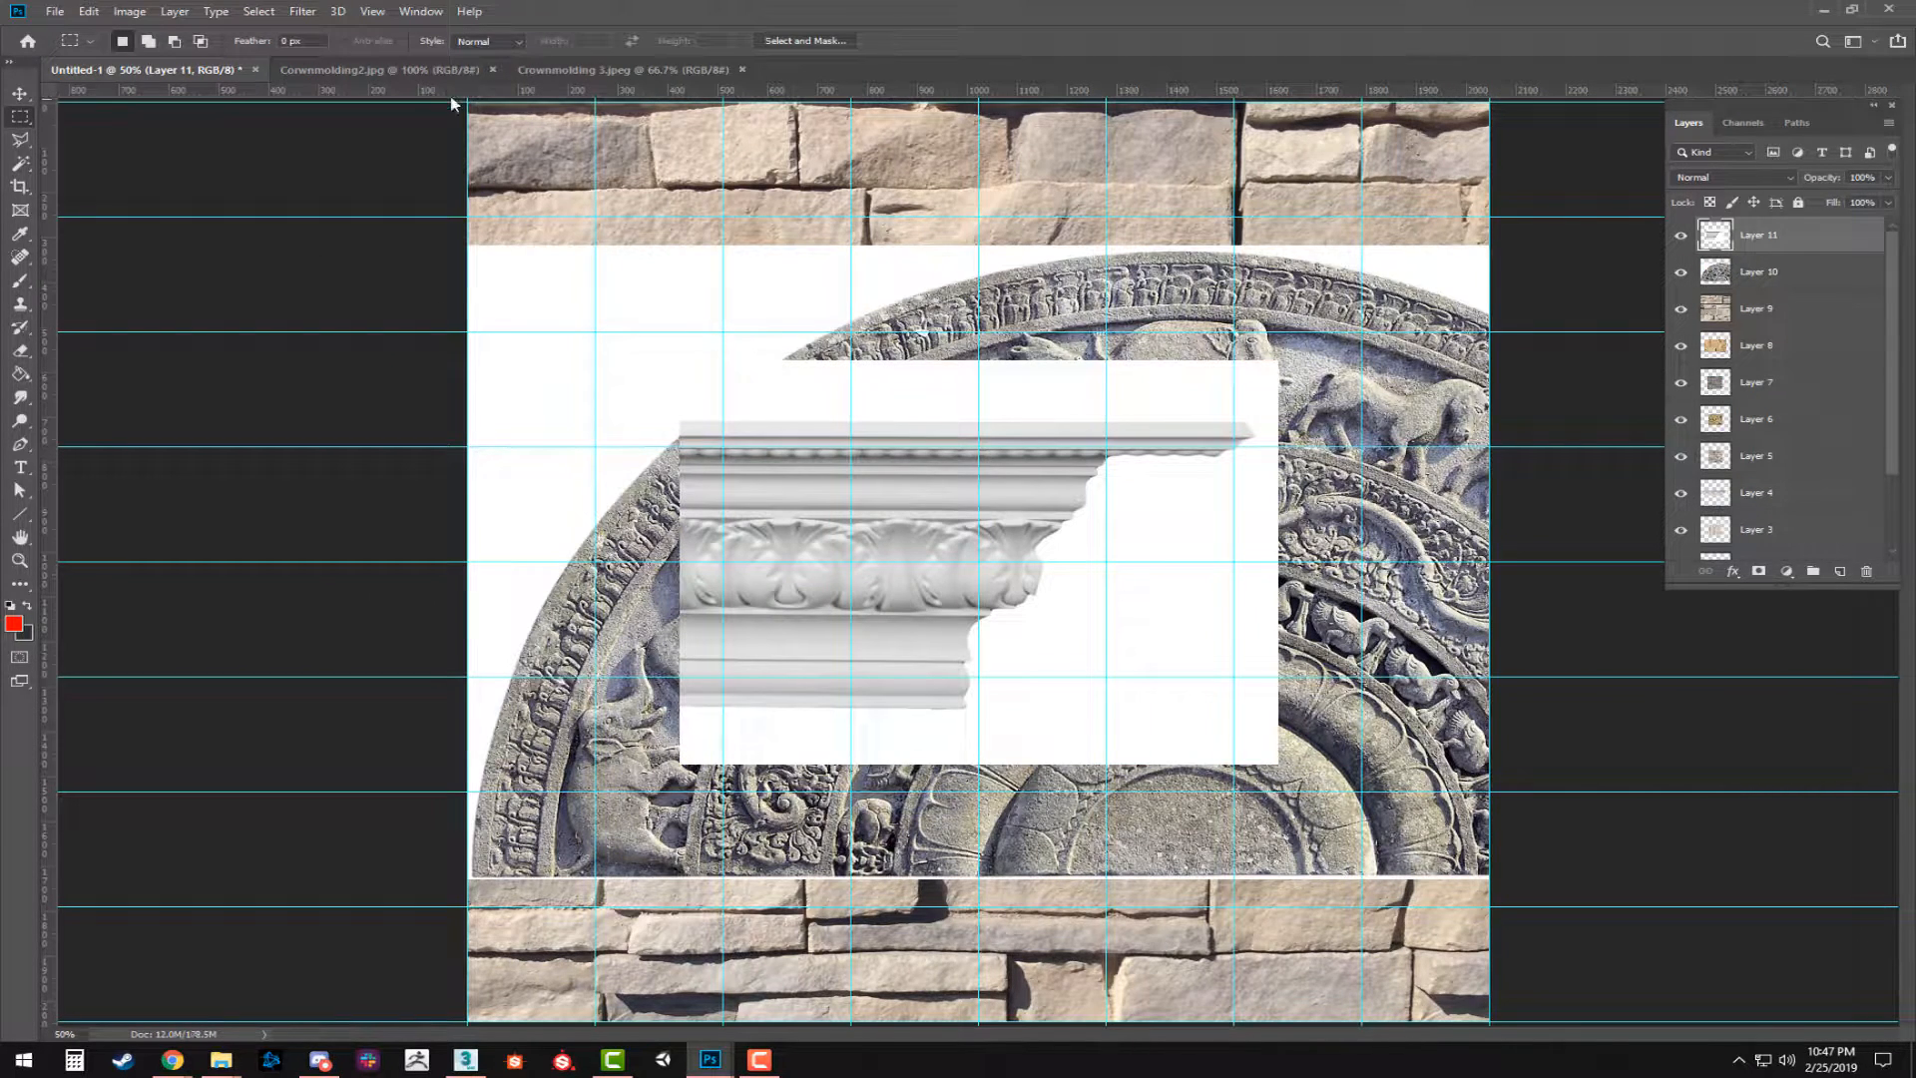
click(399, 70)
click(493, 69)
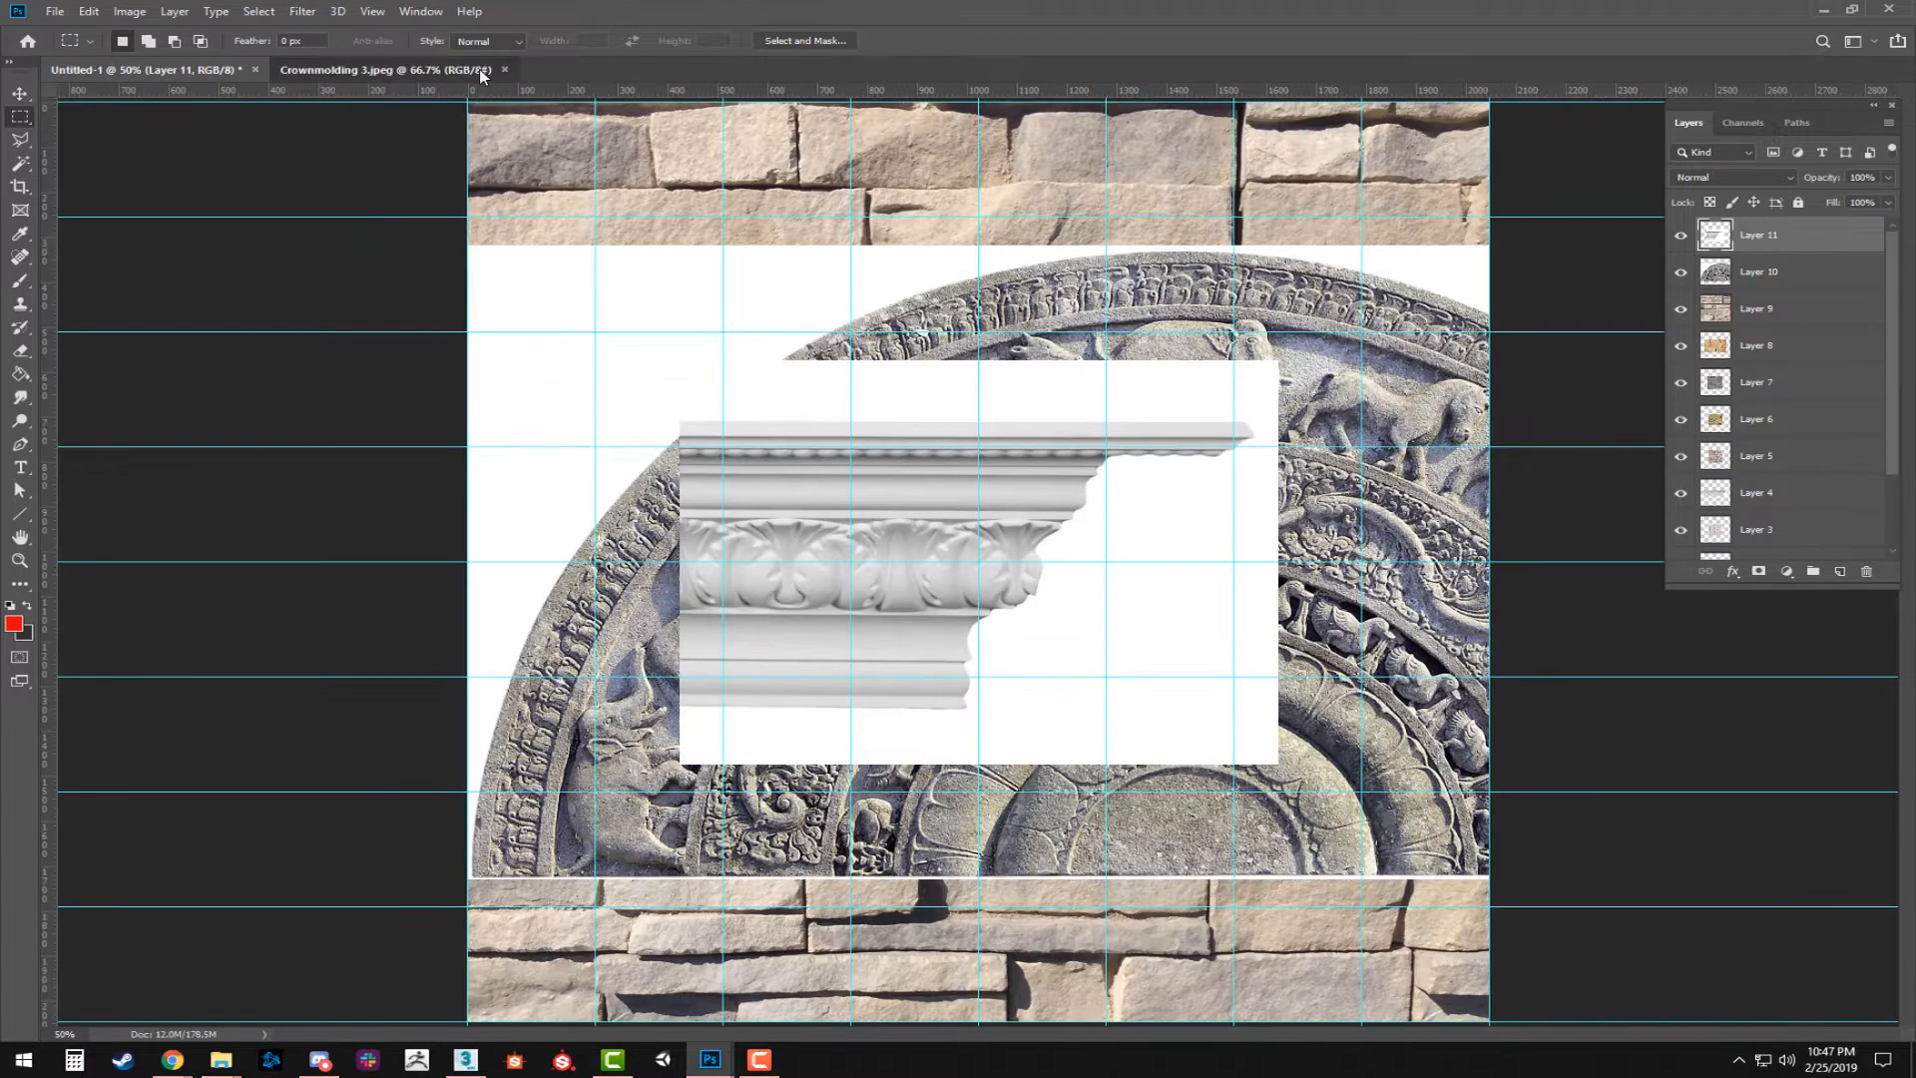
Copy the entire Crownmolding 3.jpeg molding and paste it into Untitled-1 as a new layer.
click(479, 69)
click(147, 70)
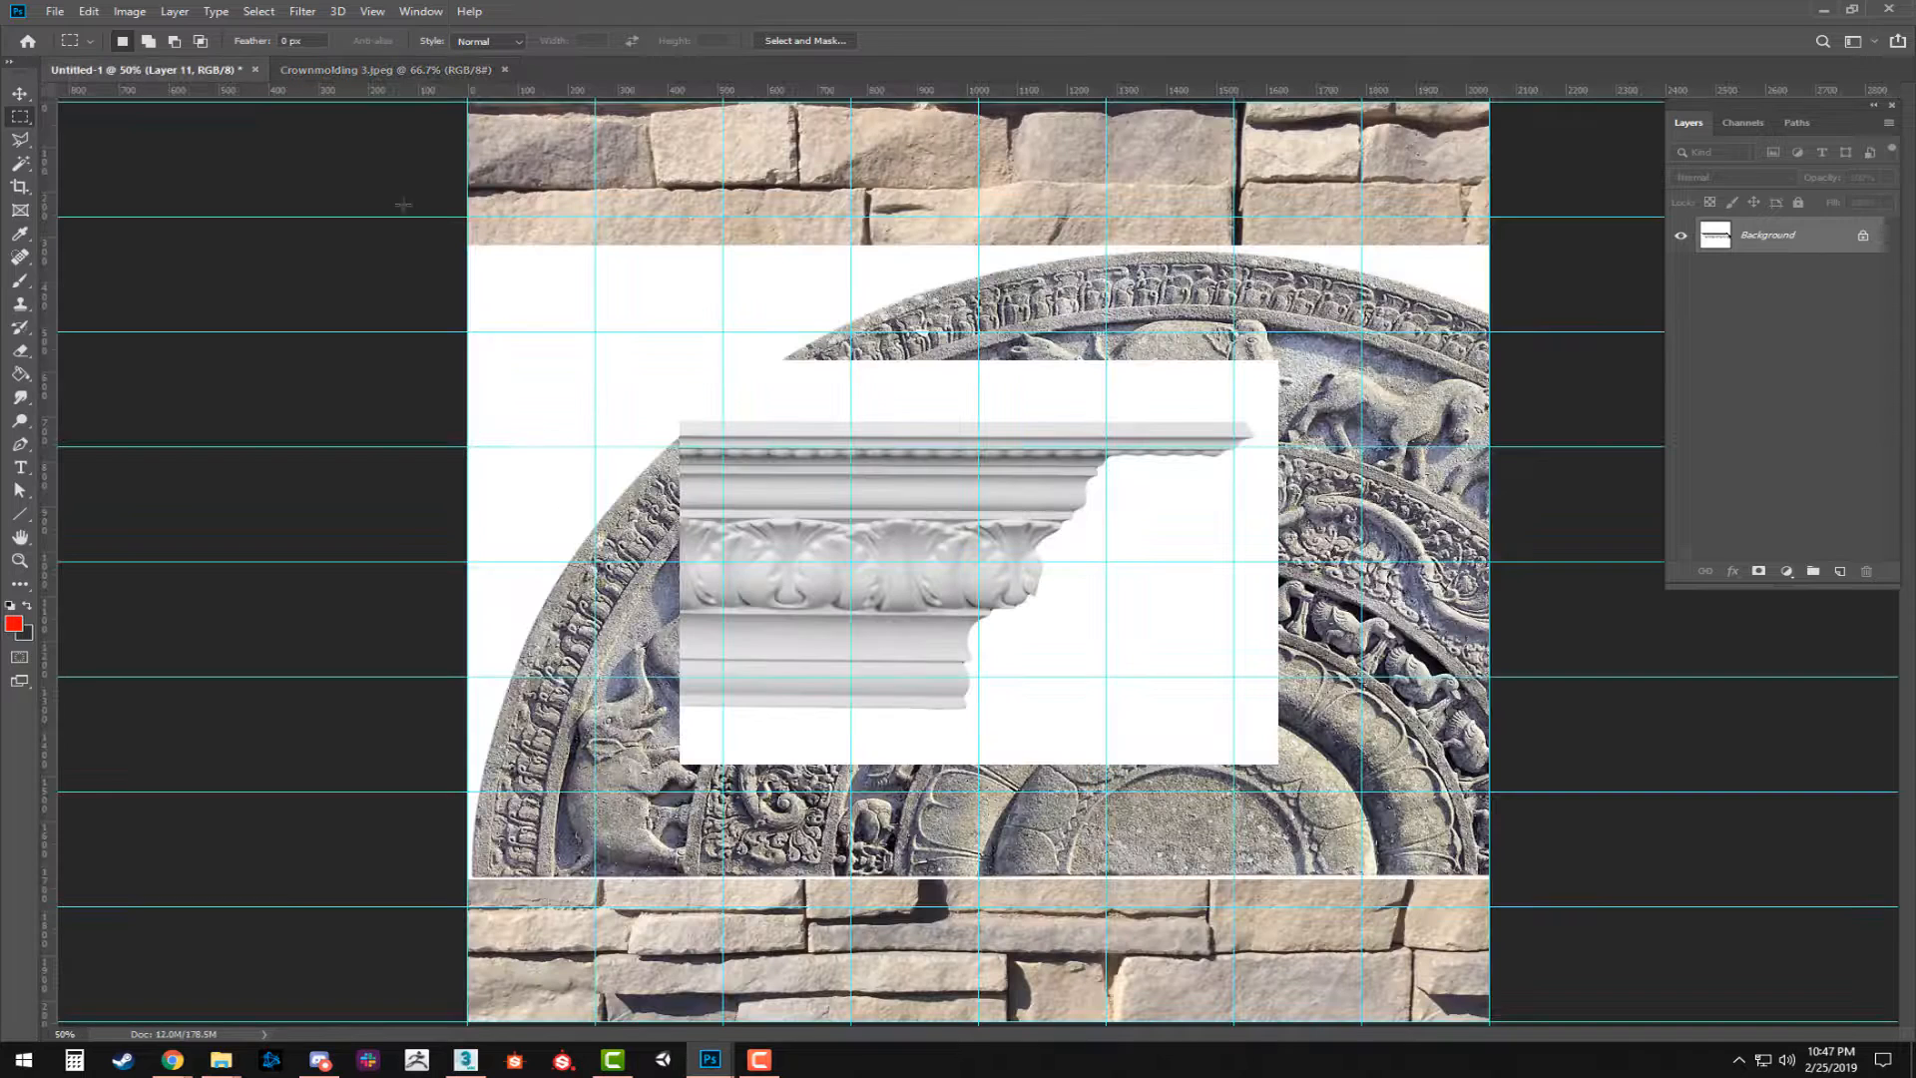
key(ctrl+v)
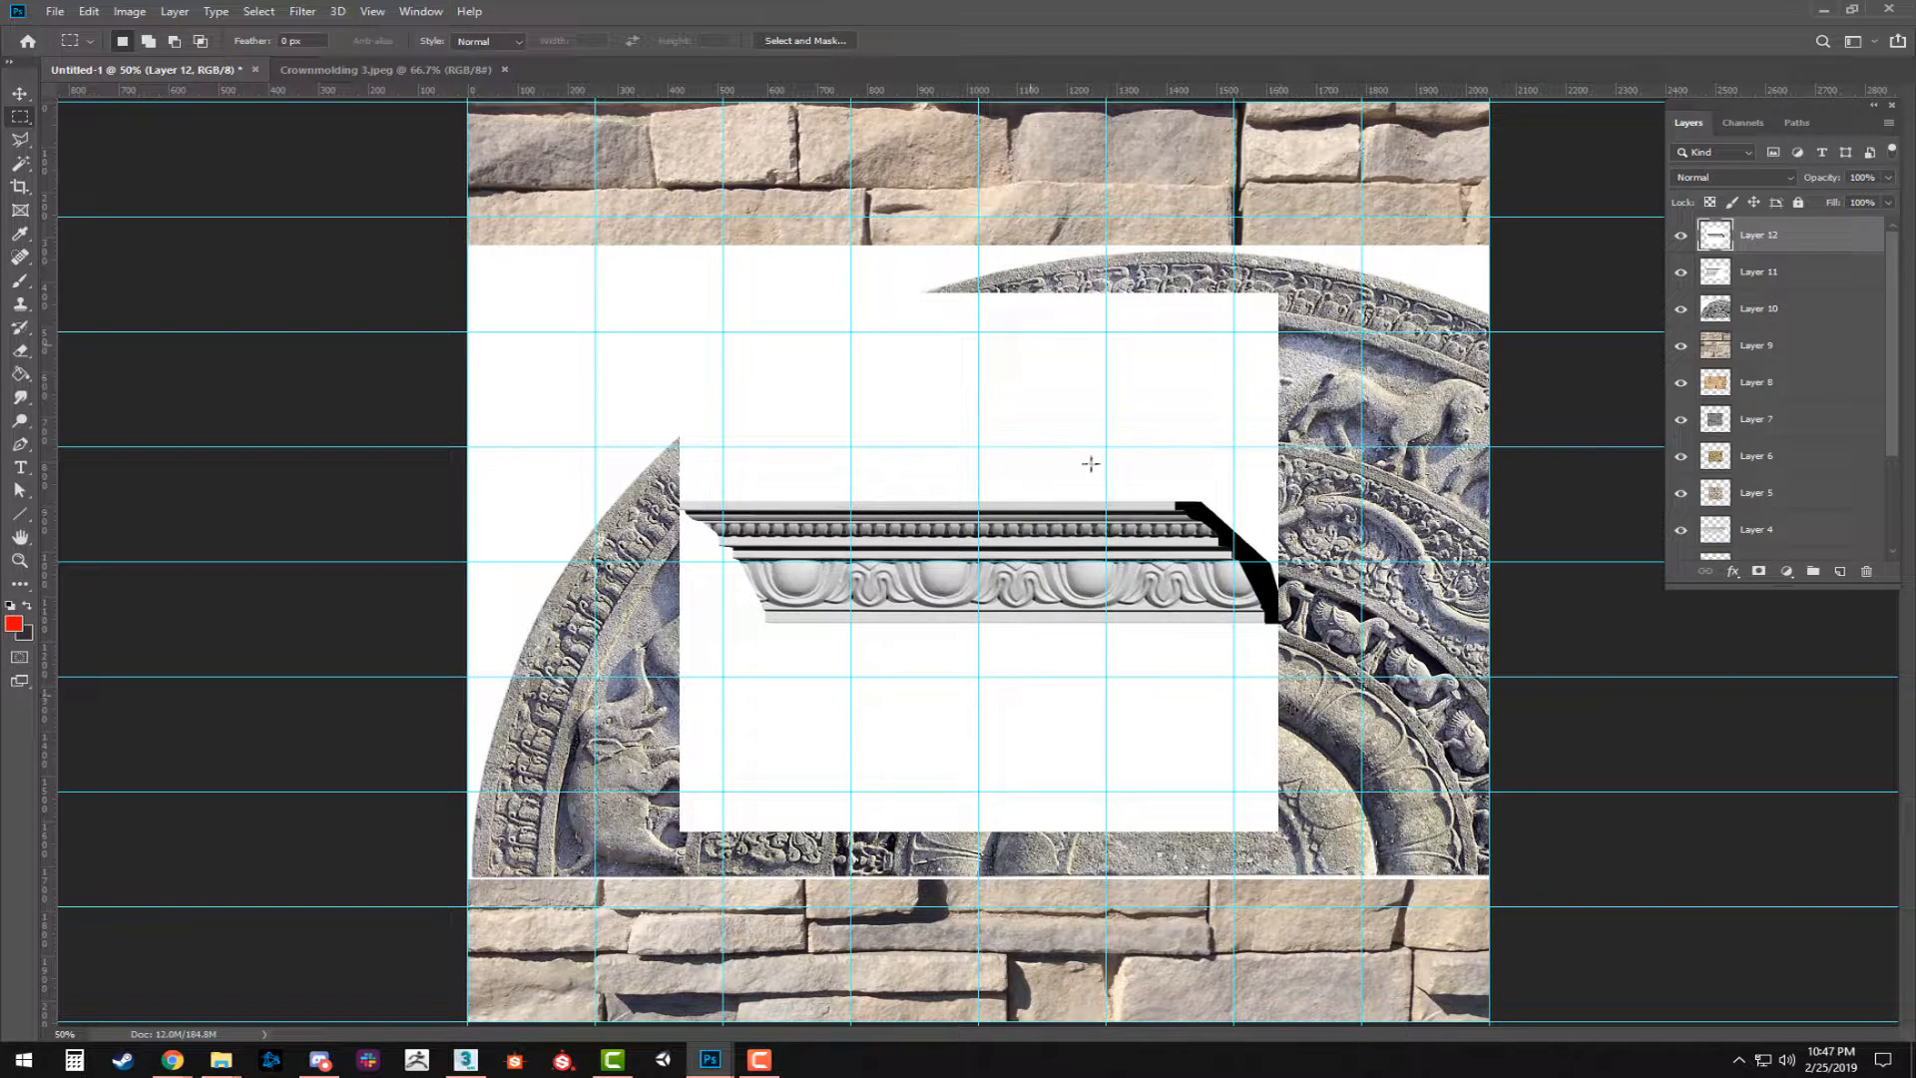
Select the white background above the newly pasted molding with the Magic Wand and delete it.
key(w)
click(1003, 468)
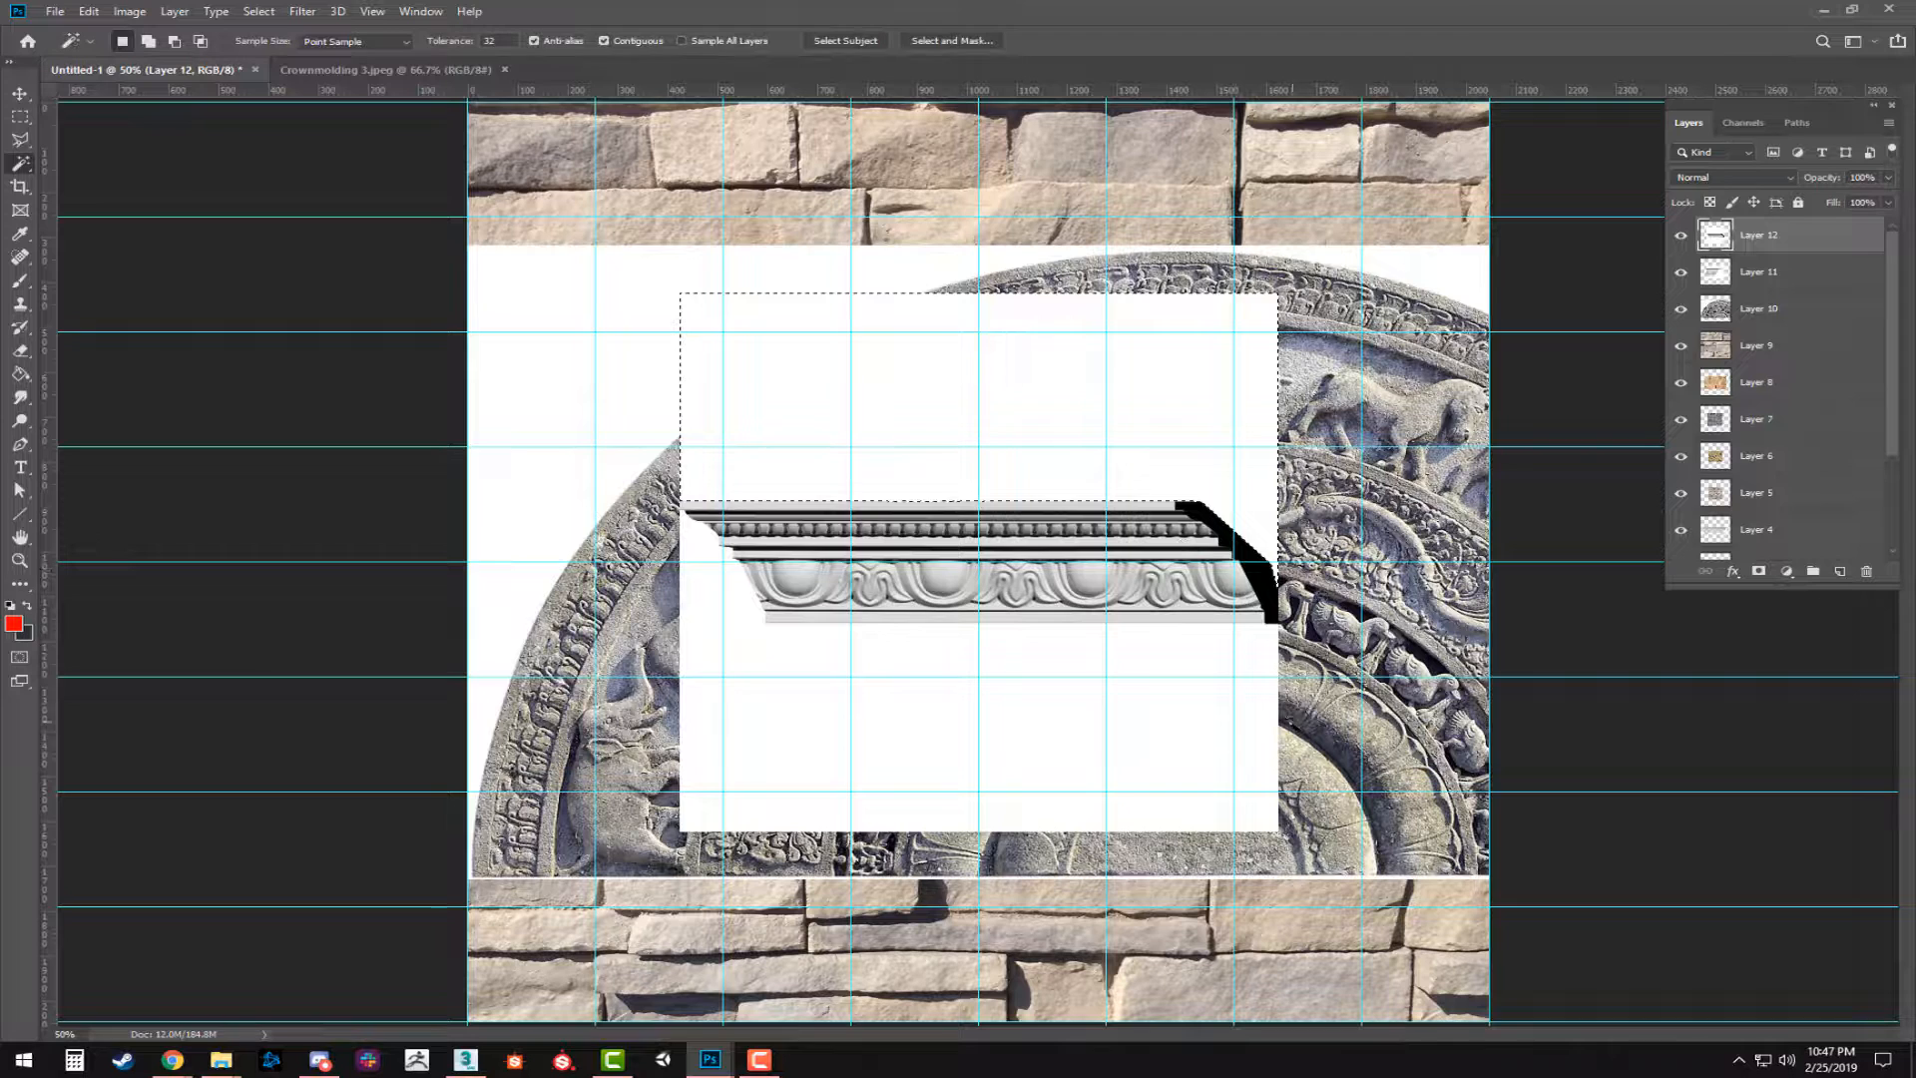
key(Delete)
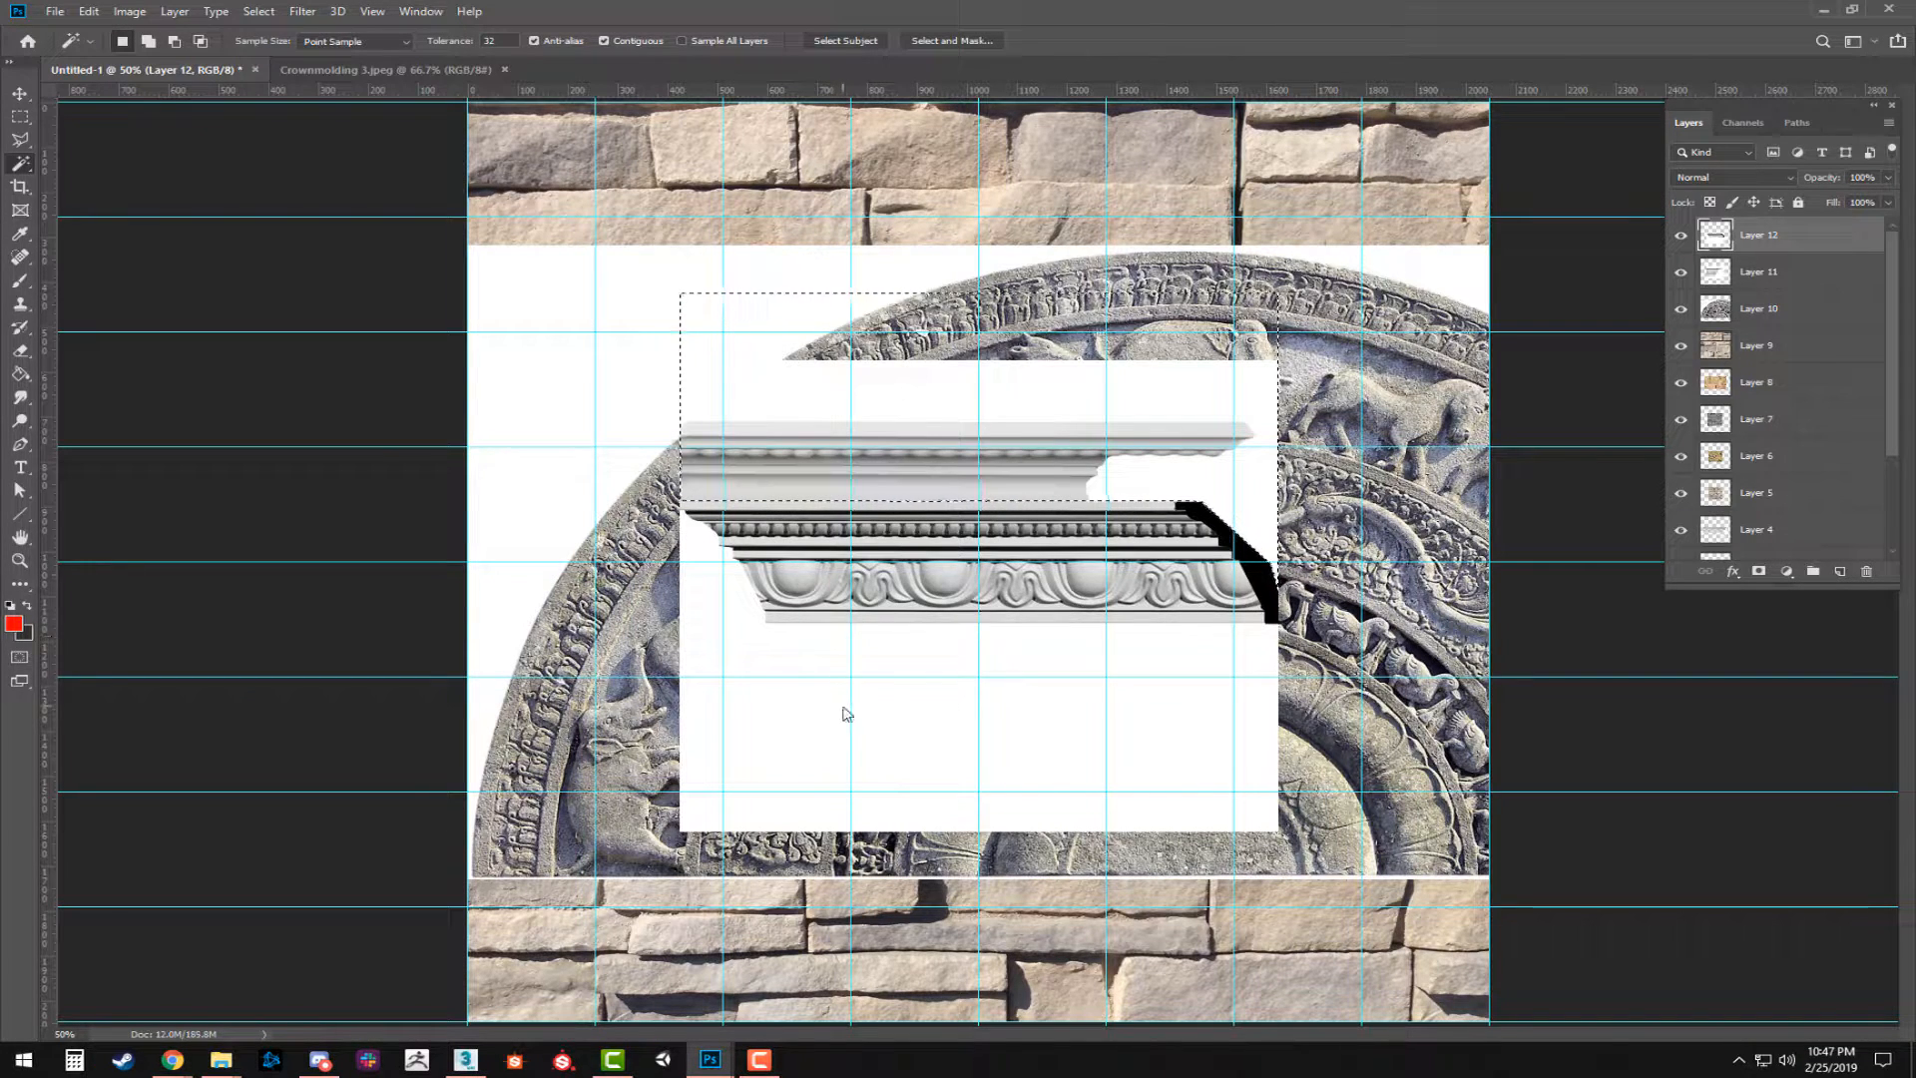
click(847, 713)
key(Delete)
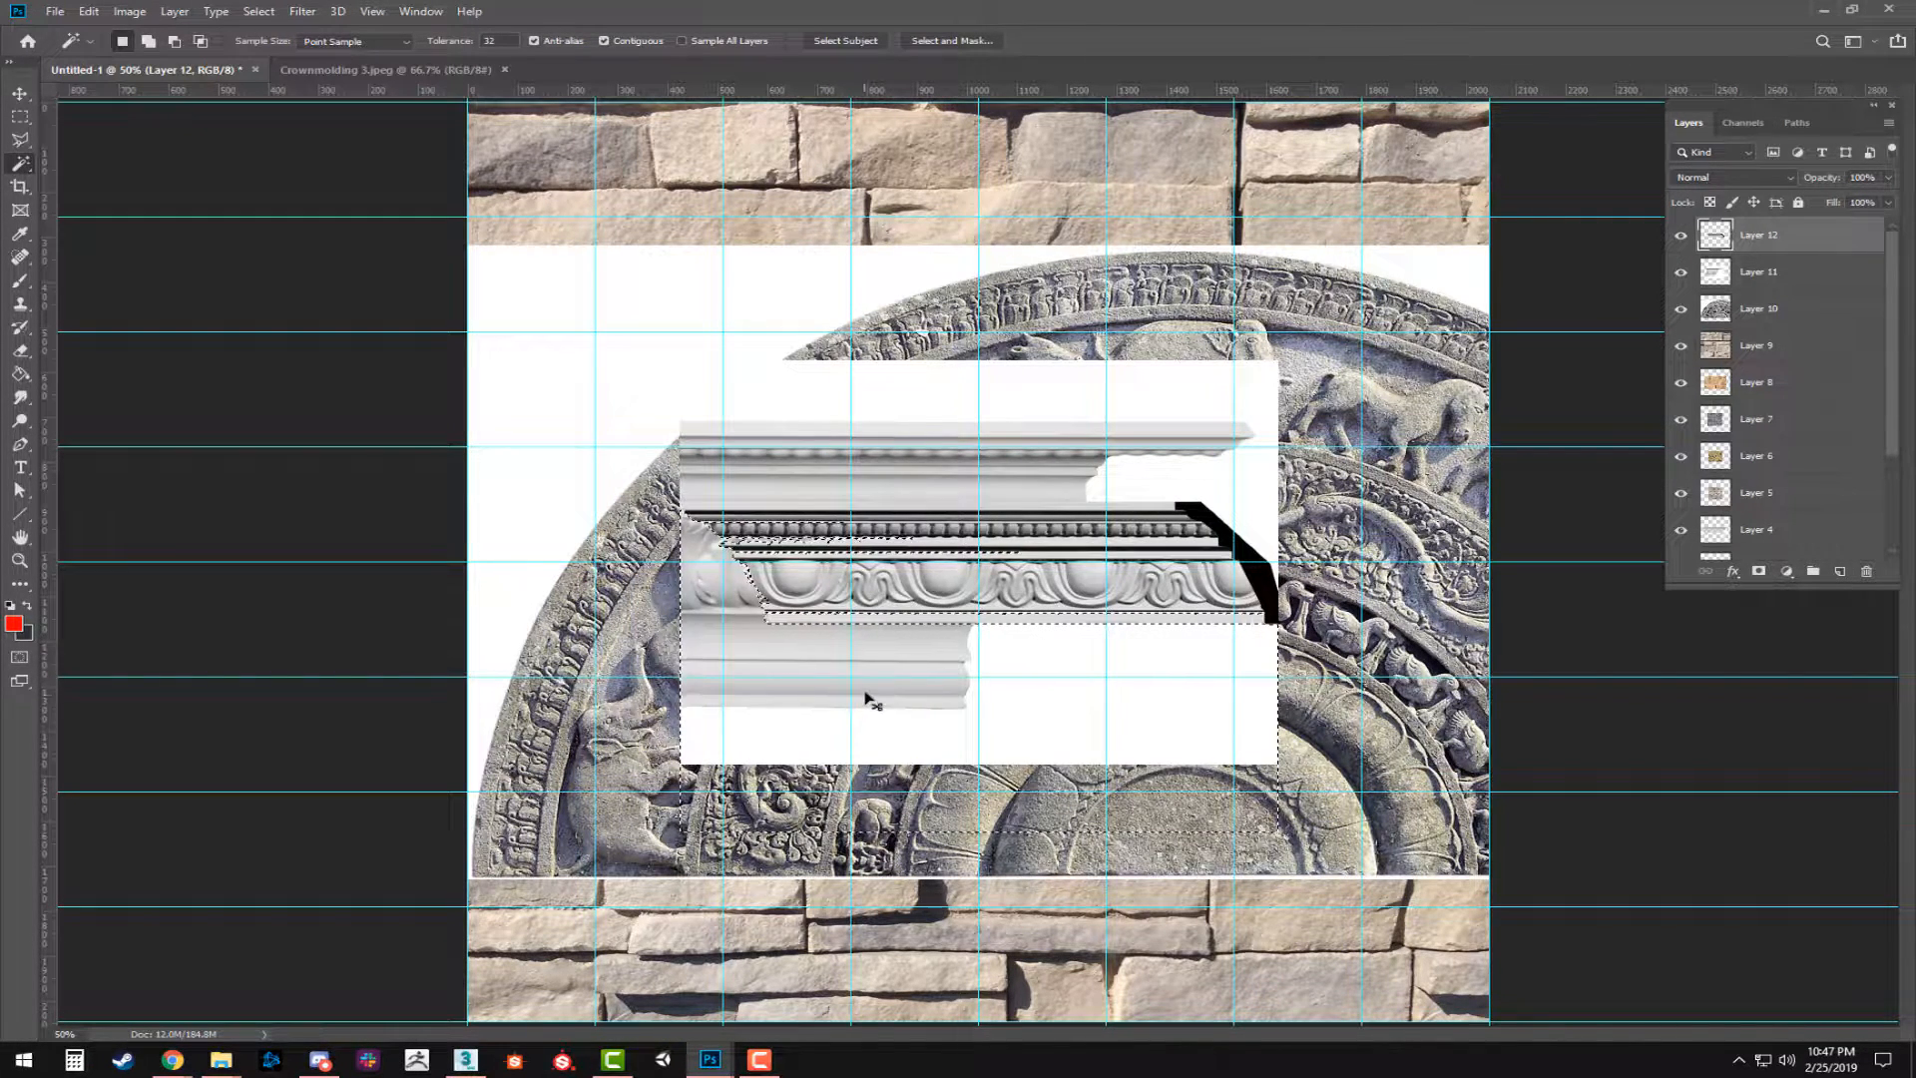
key(ctrl+z)
Delete the white area below the molding using a rectangular marquee selection, and clear the selection.
key(m)
drag(1427, 876, 355, 621)
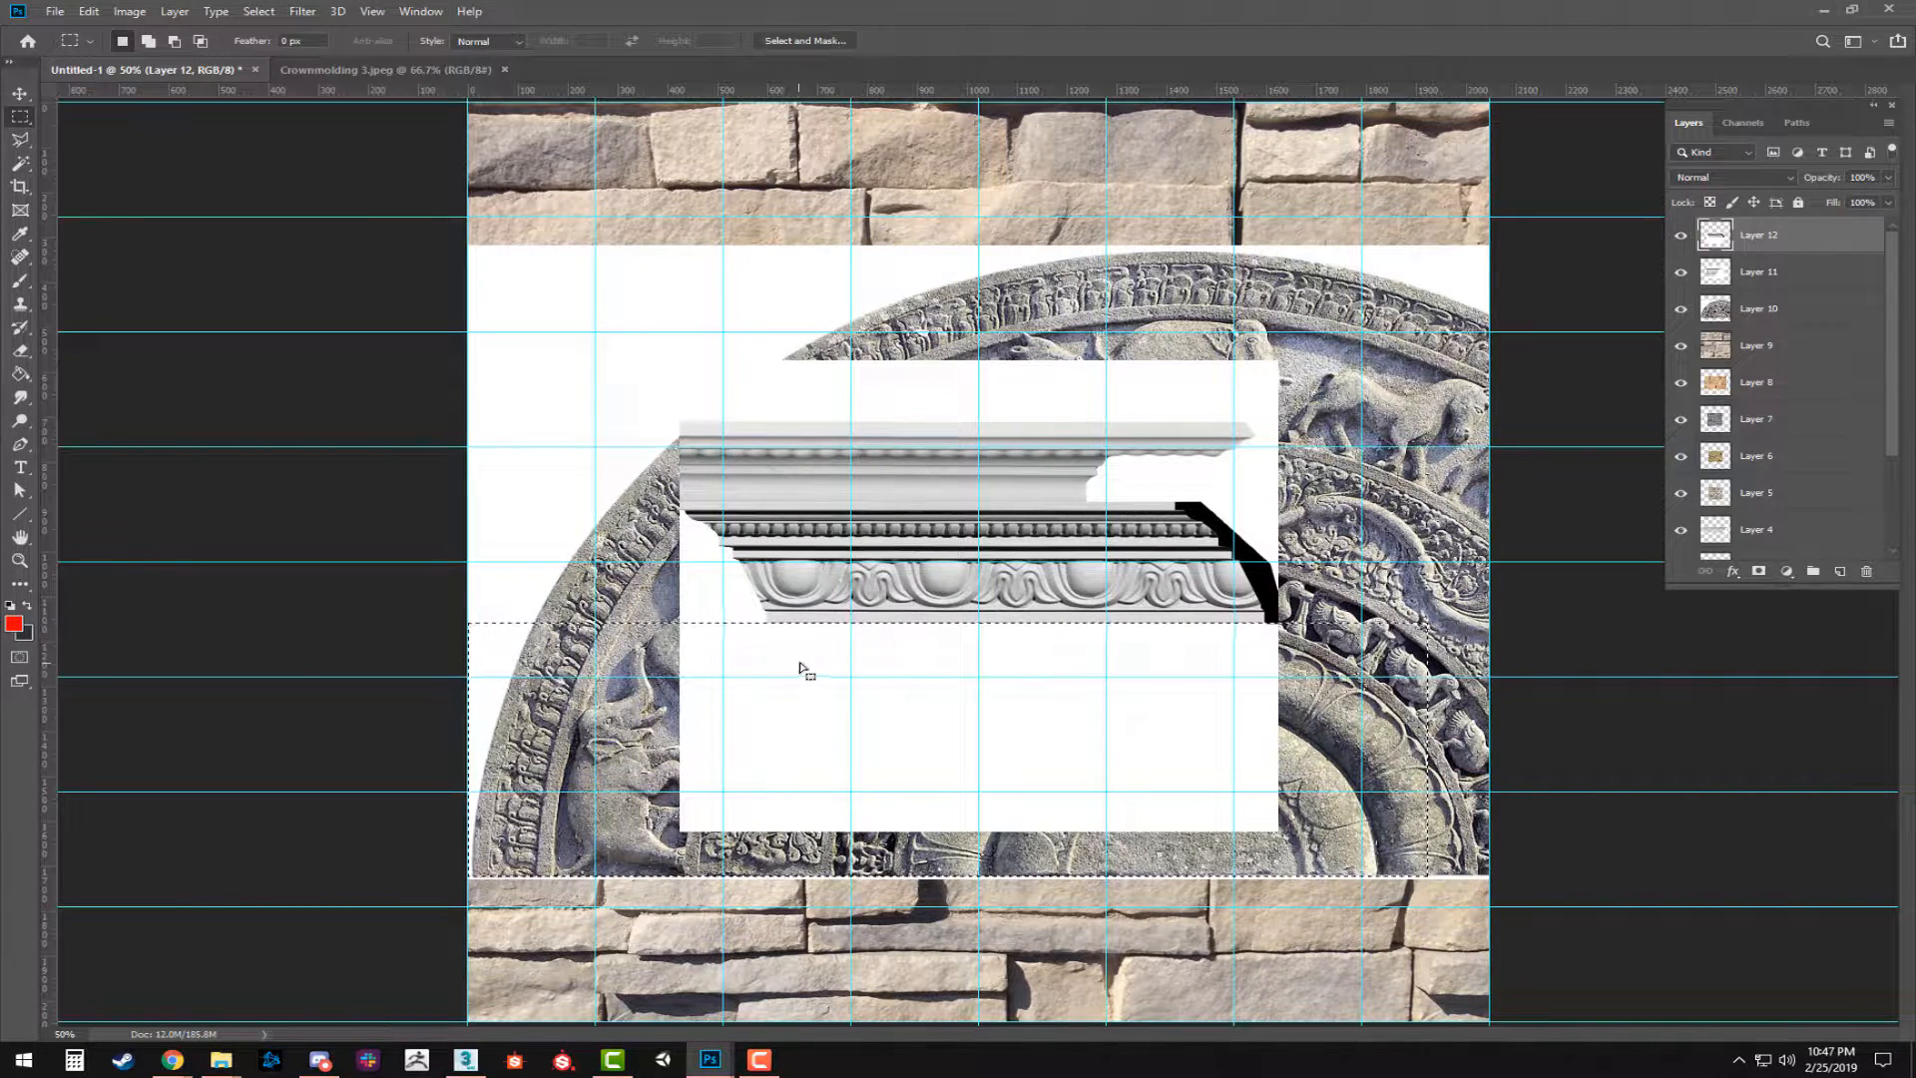
key(Delete)
key(ctrl+d)
Trim off the molding's black right end and its angled left end with rectangular selections, leaving a straight strip of repeating pattern.
drag(1393, 441, 1165, 888)
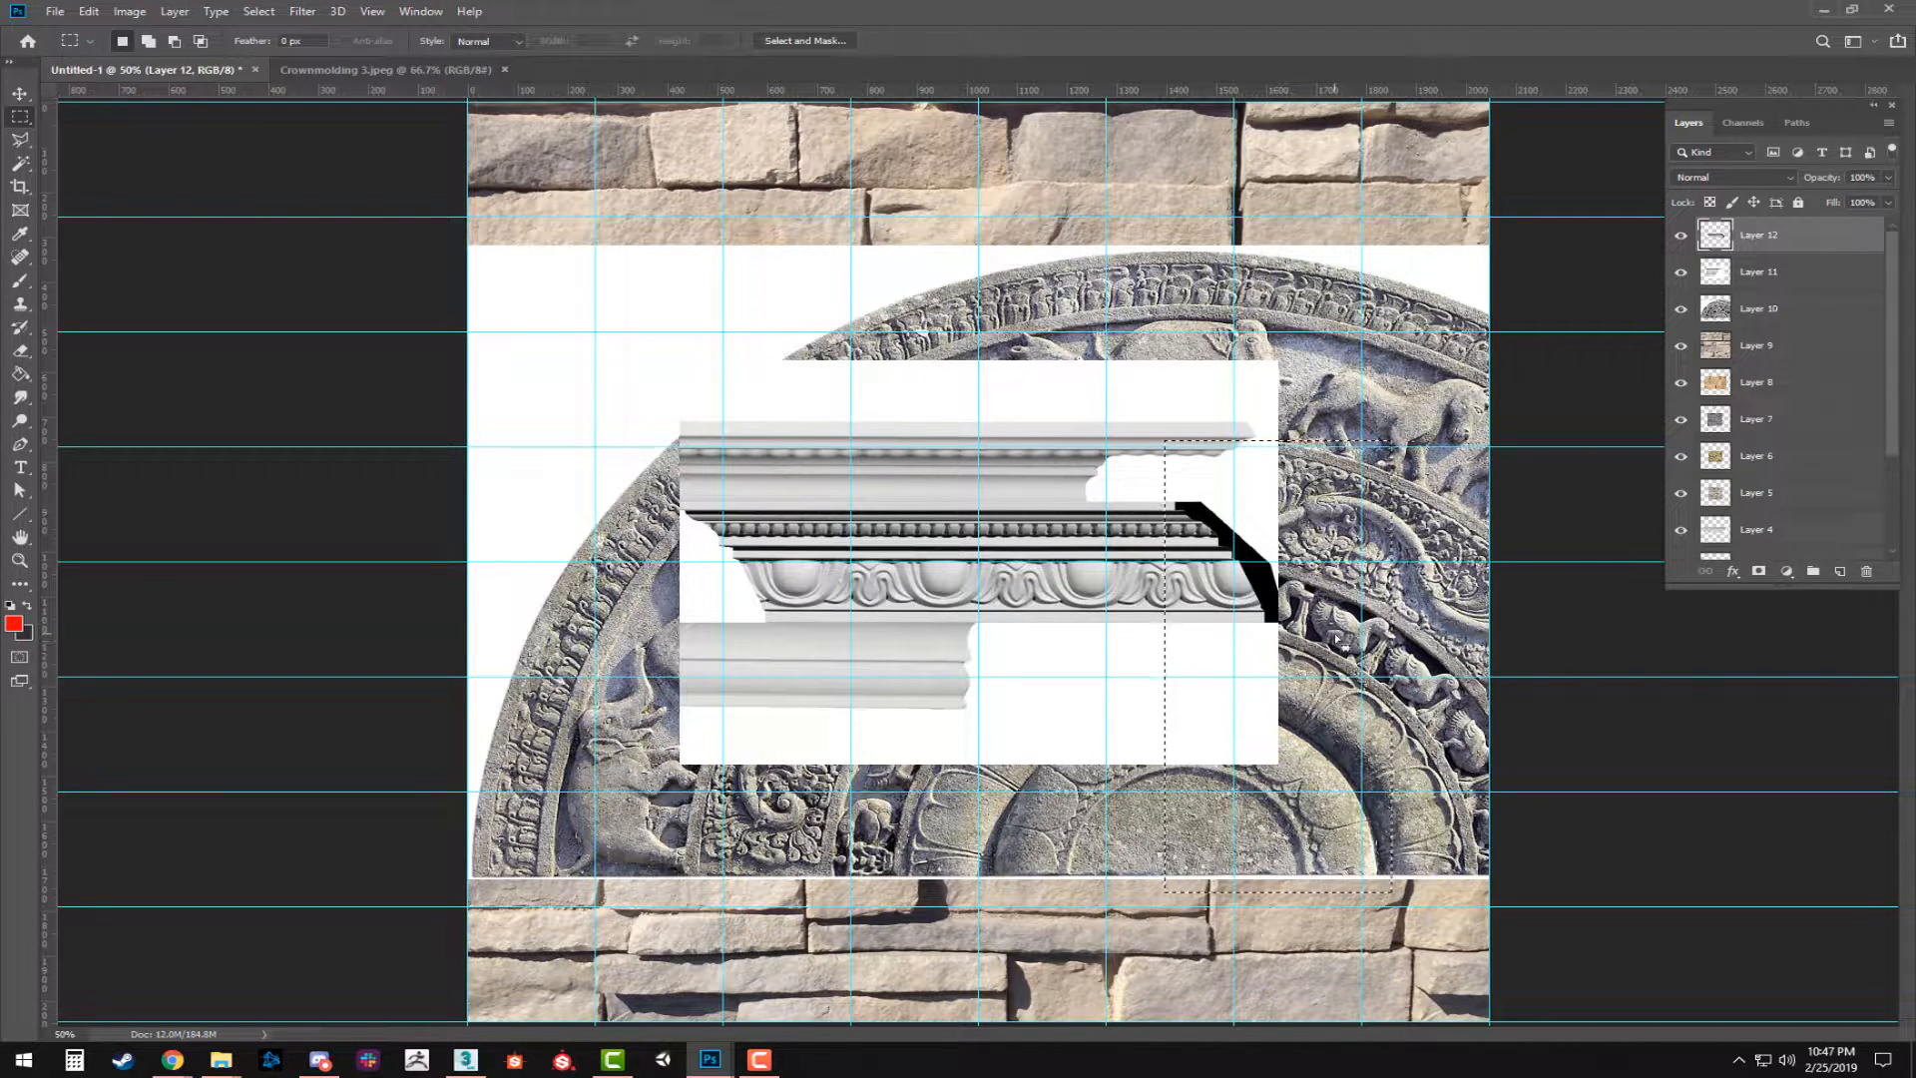
key(Delete)
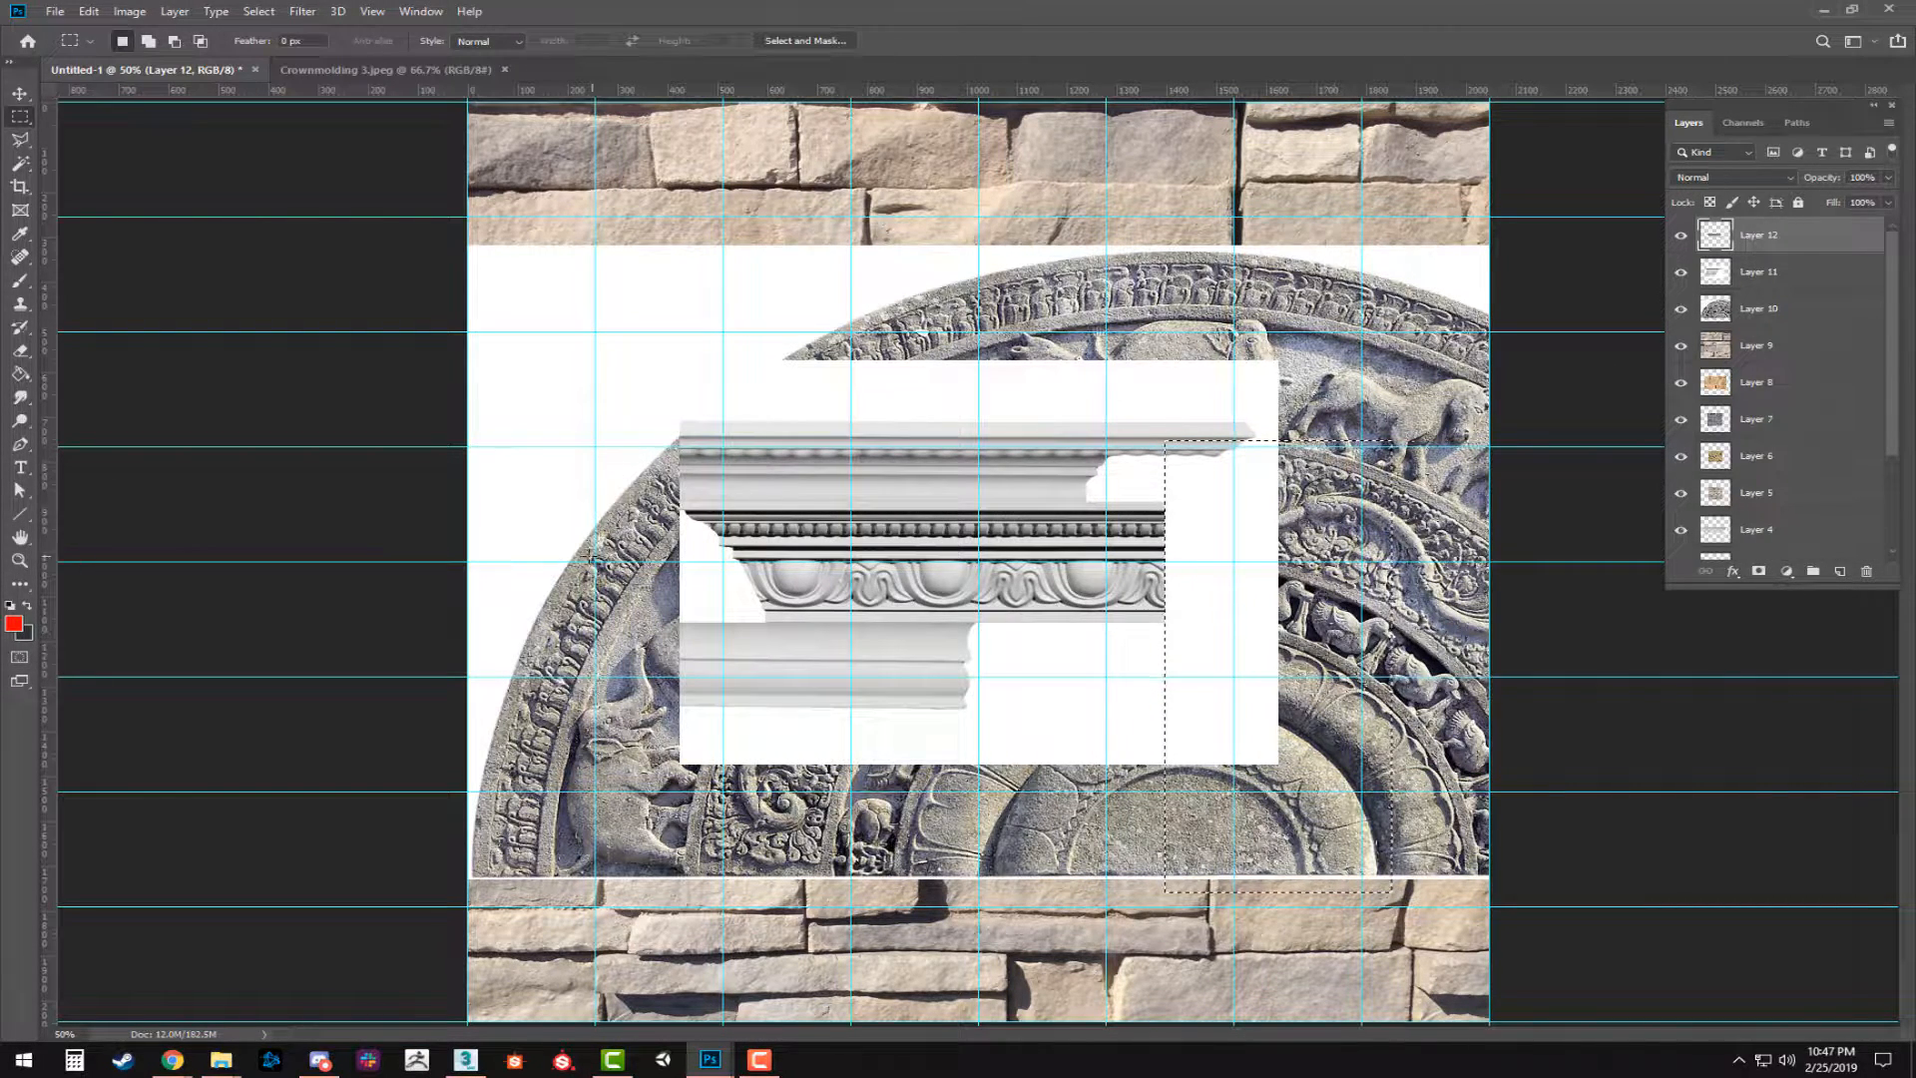
drag(573, 384, 870, 753)
key(Delete)
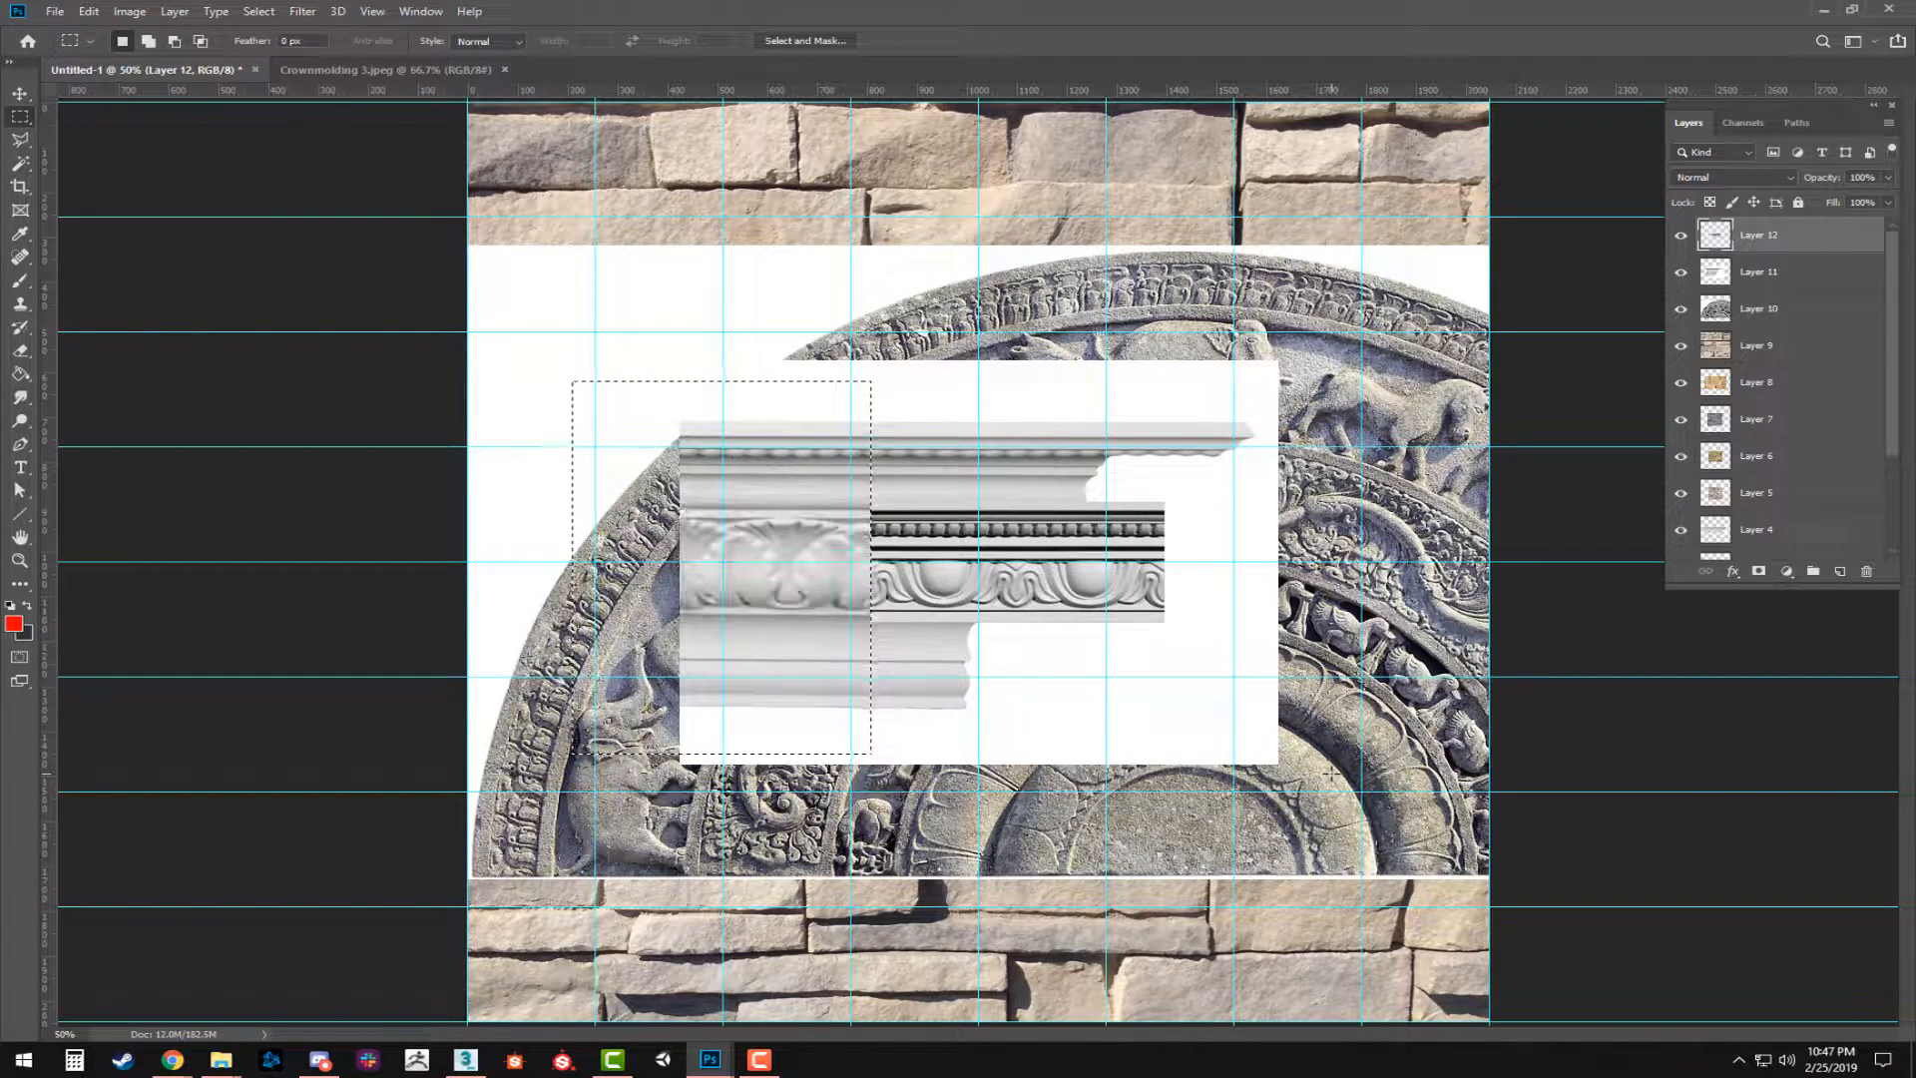
Move the trimmed molding strip into the top-left corner of the texture sheet, aligned with the canvas edges.
key(ctrl+v)
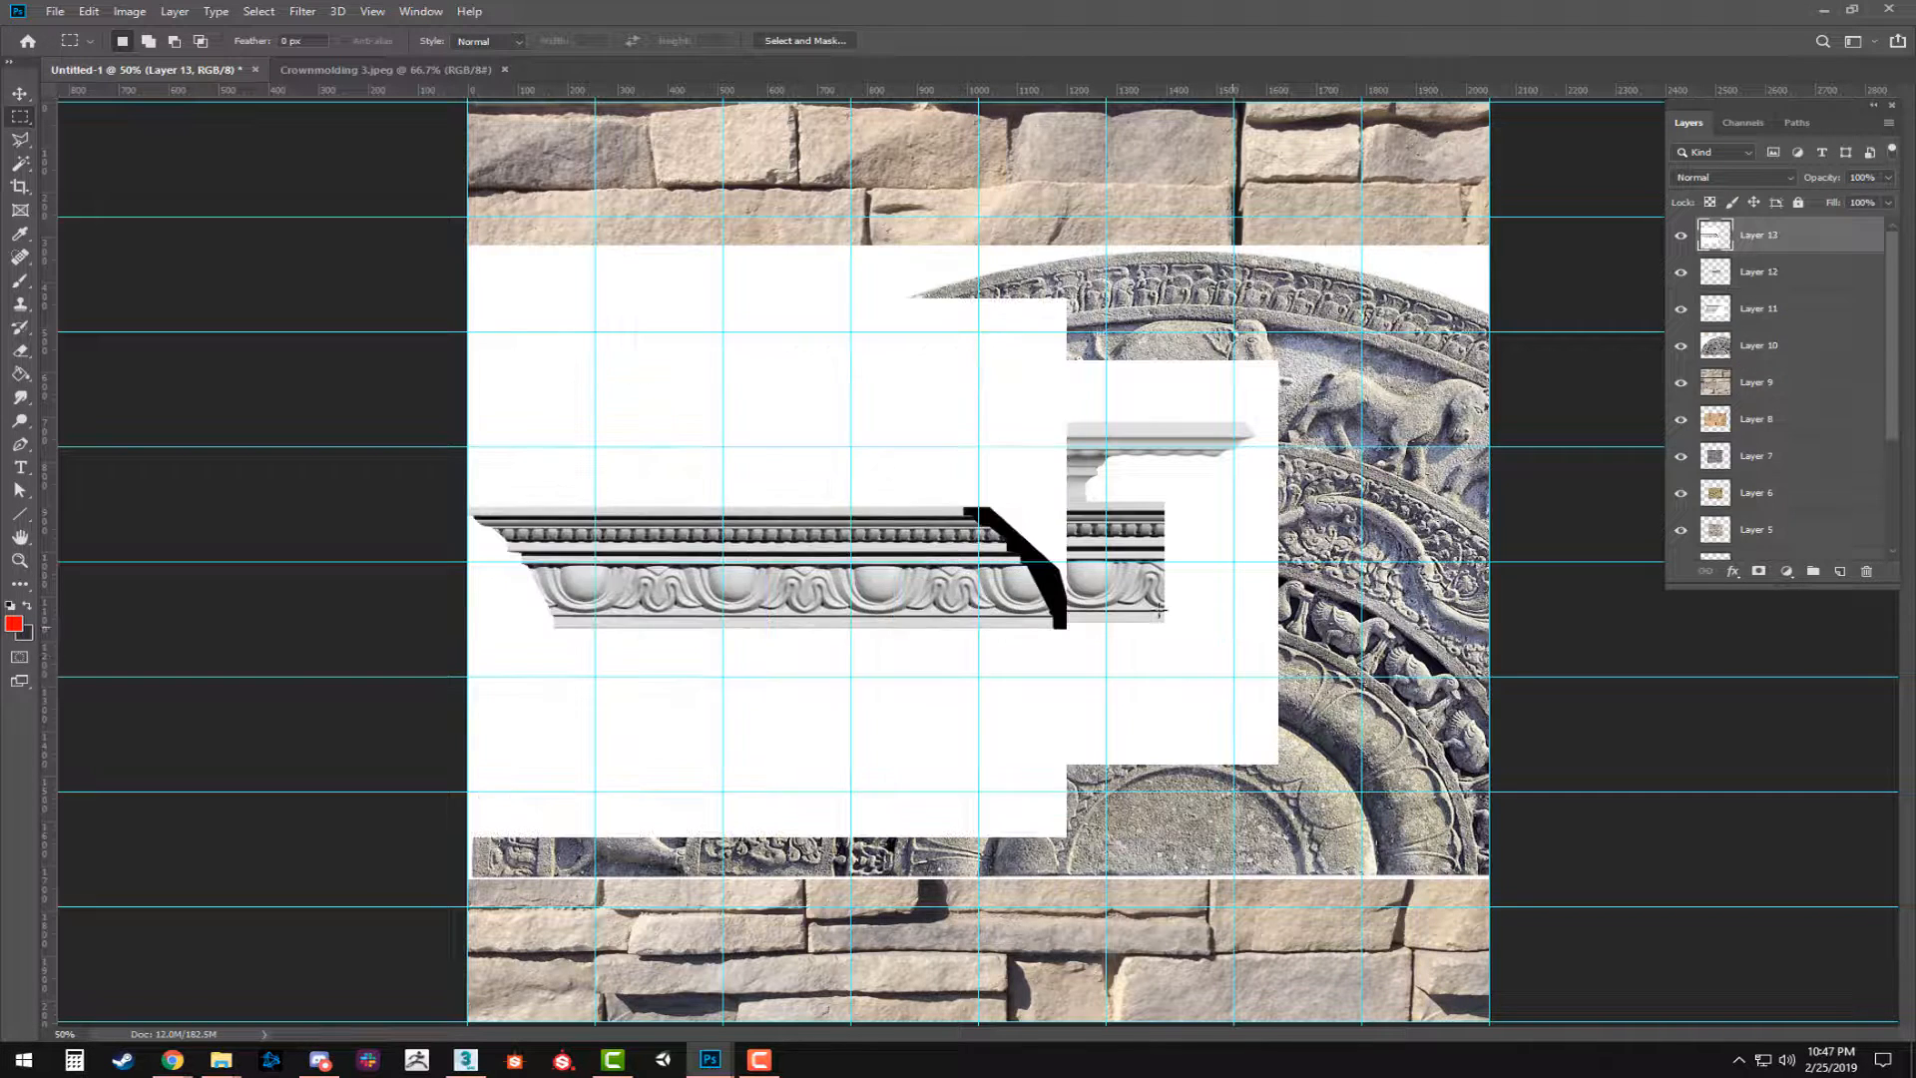
key(ctrl+z)
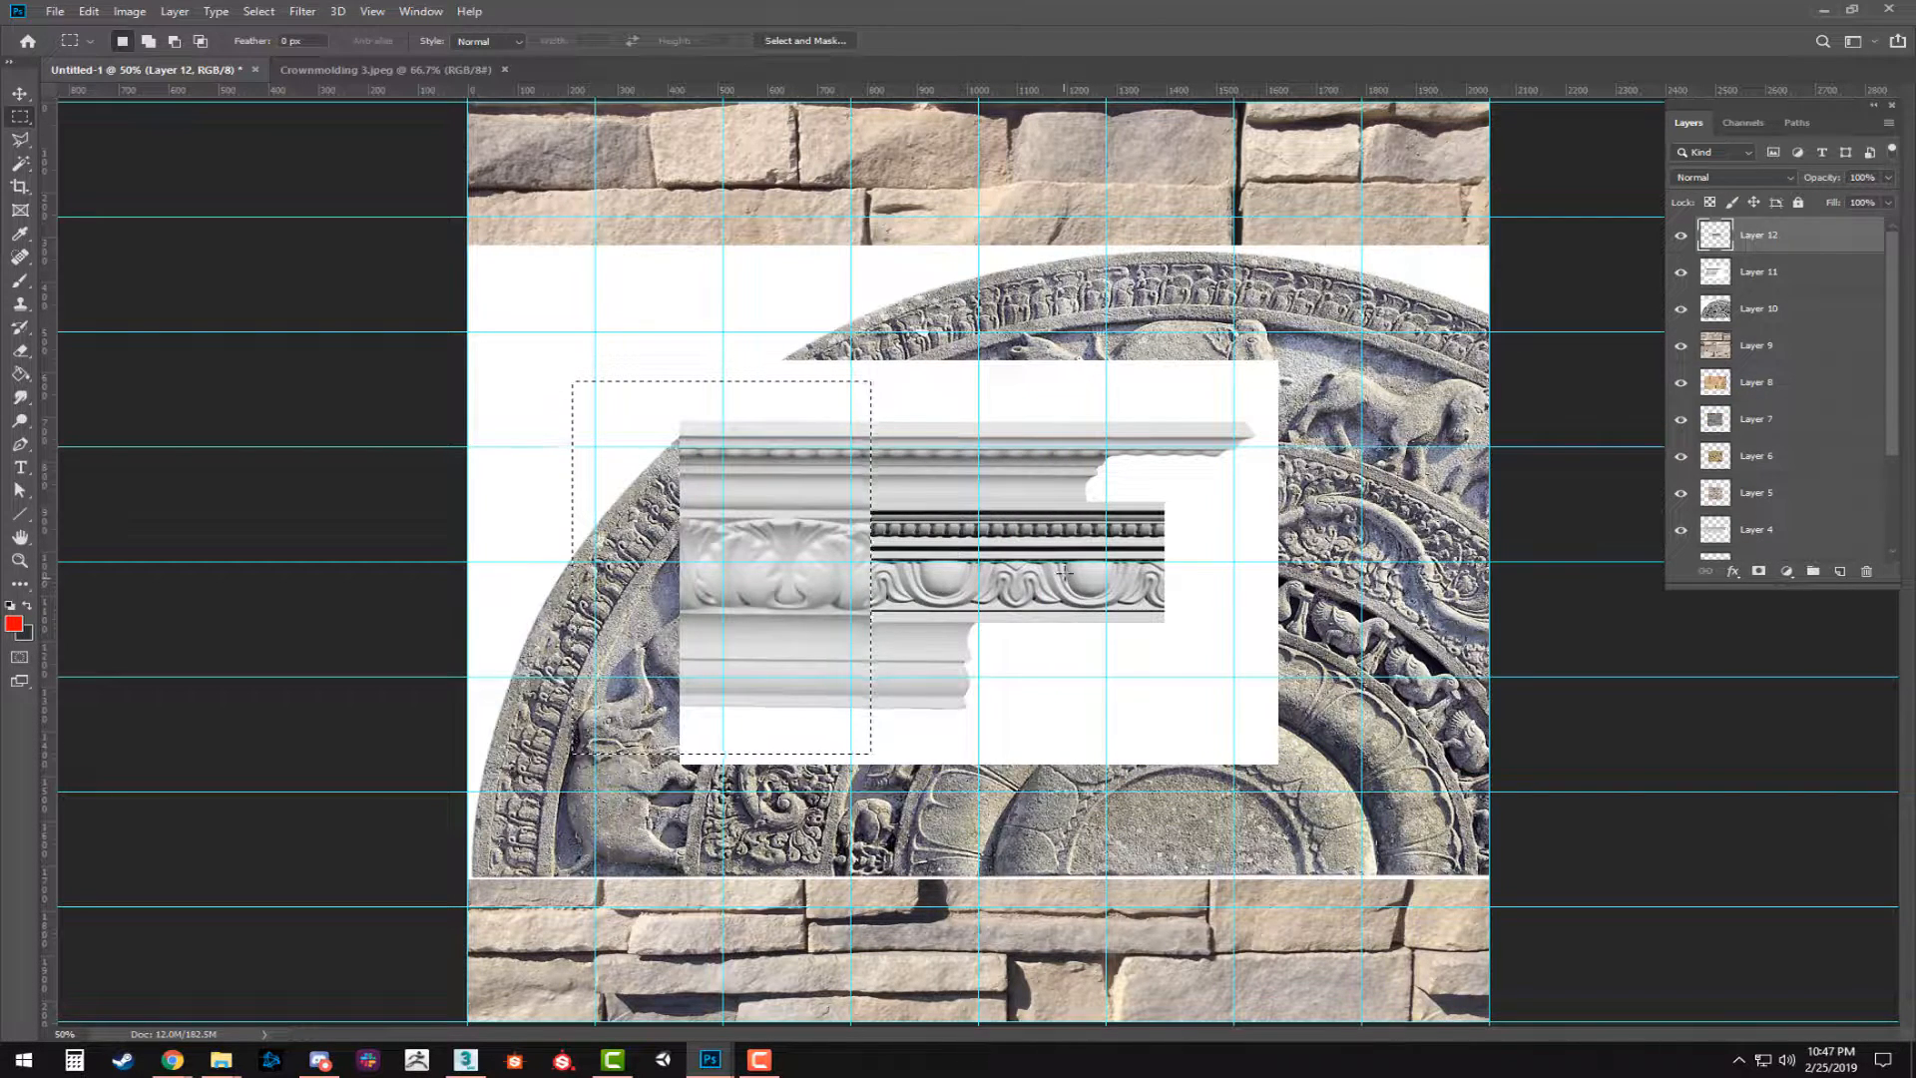
key(v)
drag(1037, 589, 647, 197)
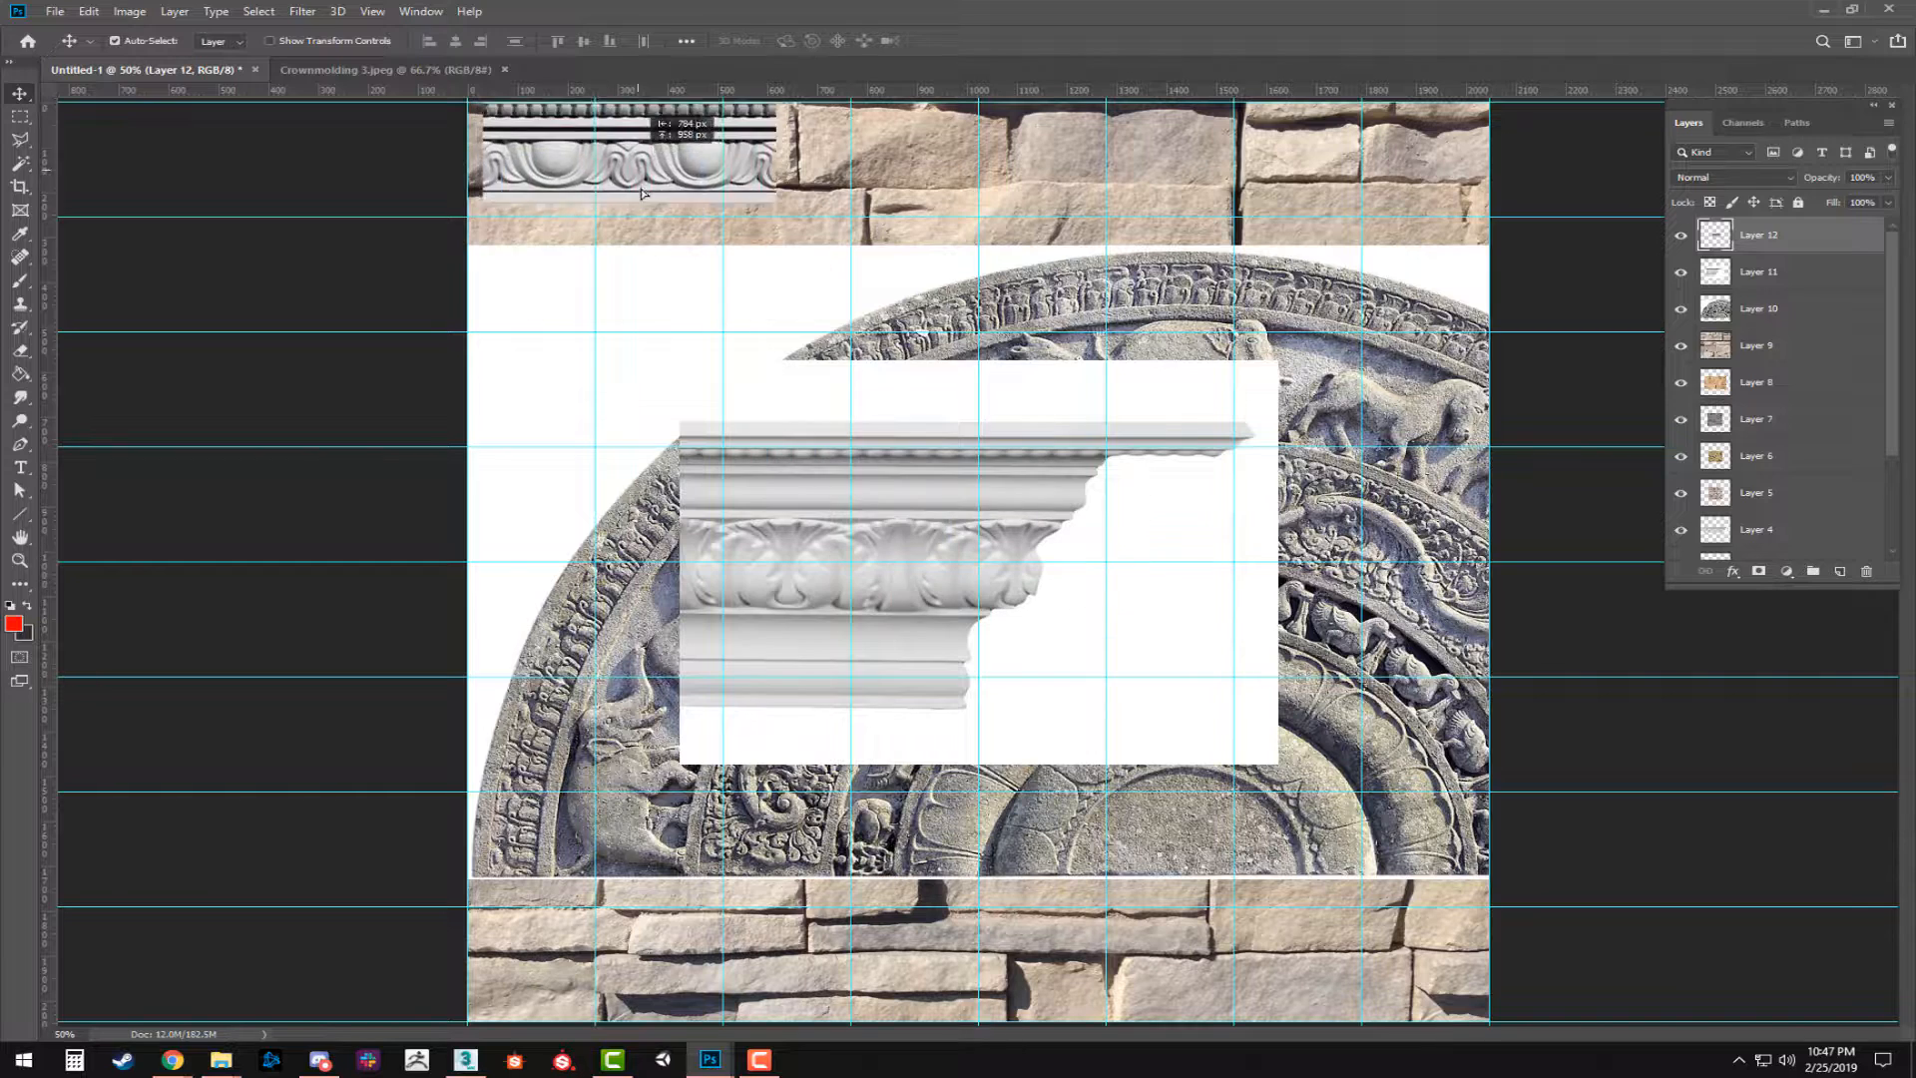
key(z)
alt+click(695, 459)
alt+click(695, 459)
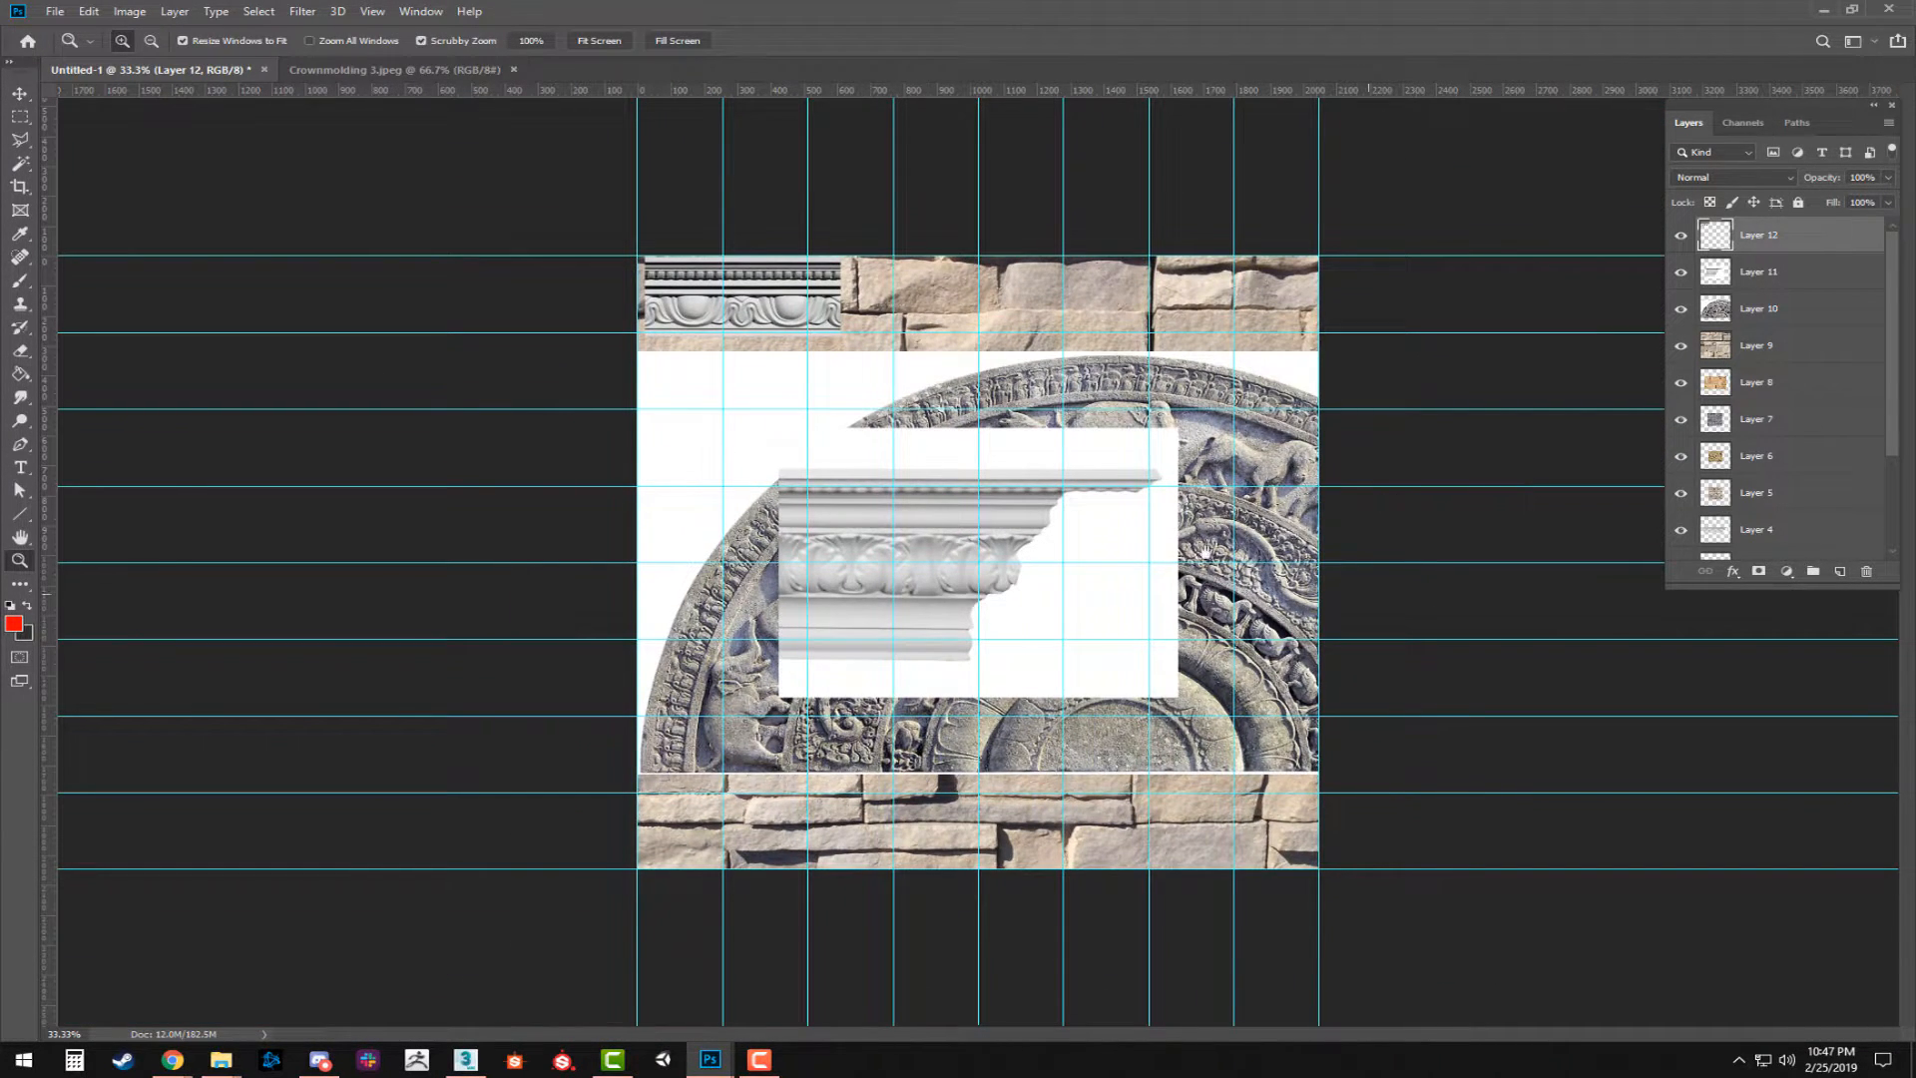
click(839, 333)
click(840, 334)
drag(777, 221, 986, 587)
key(v)
drag(835, 485, 830, 494)
Duplicate the molding strip to its right and nudge the copy so that the pattern continues across the joint.
drag(710, 502, 1098, 513)
key(Up)
key(Down)
key(Down)
key(Right)
key(Left)
key(Right)
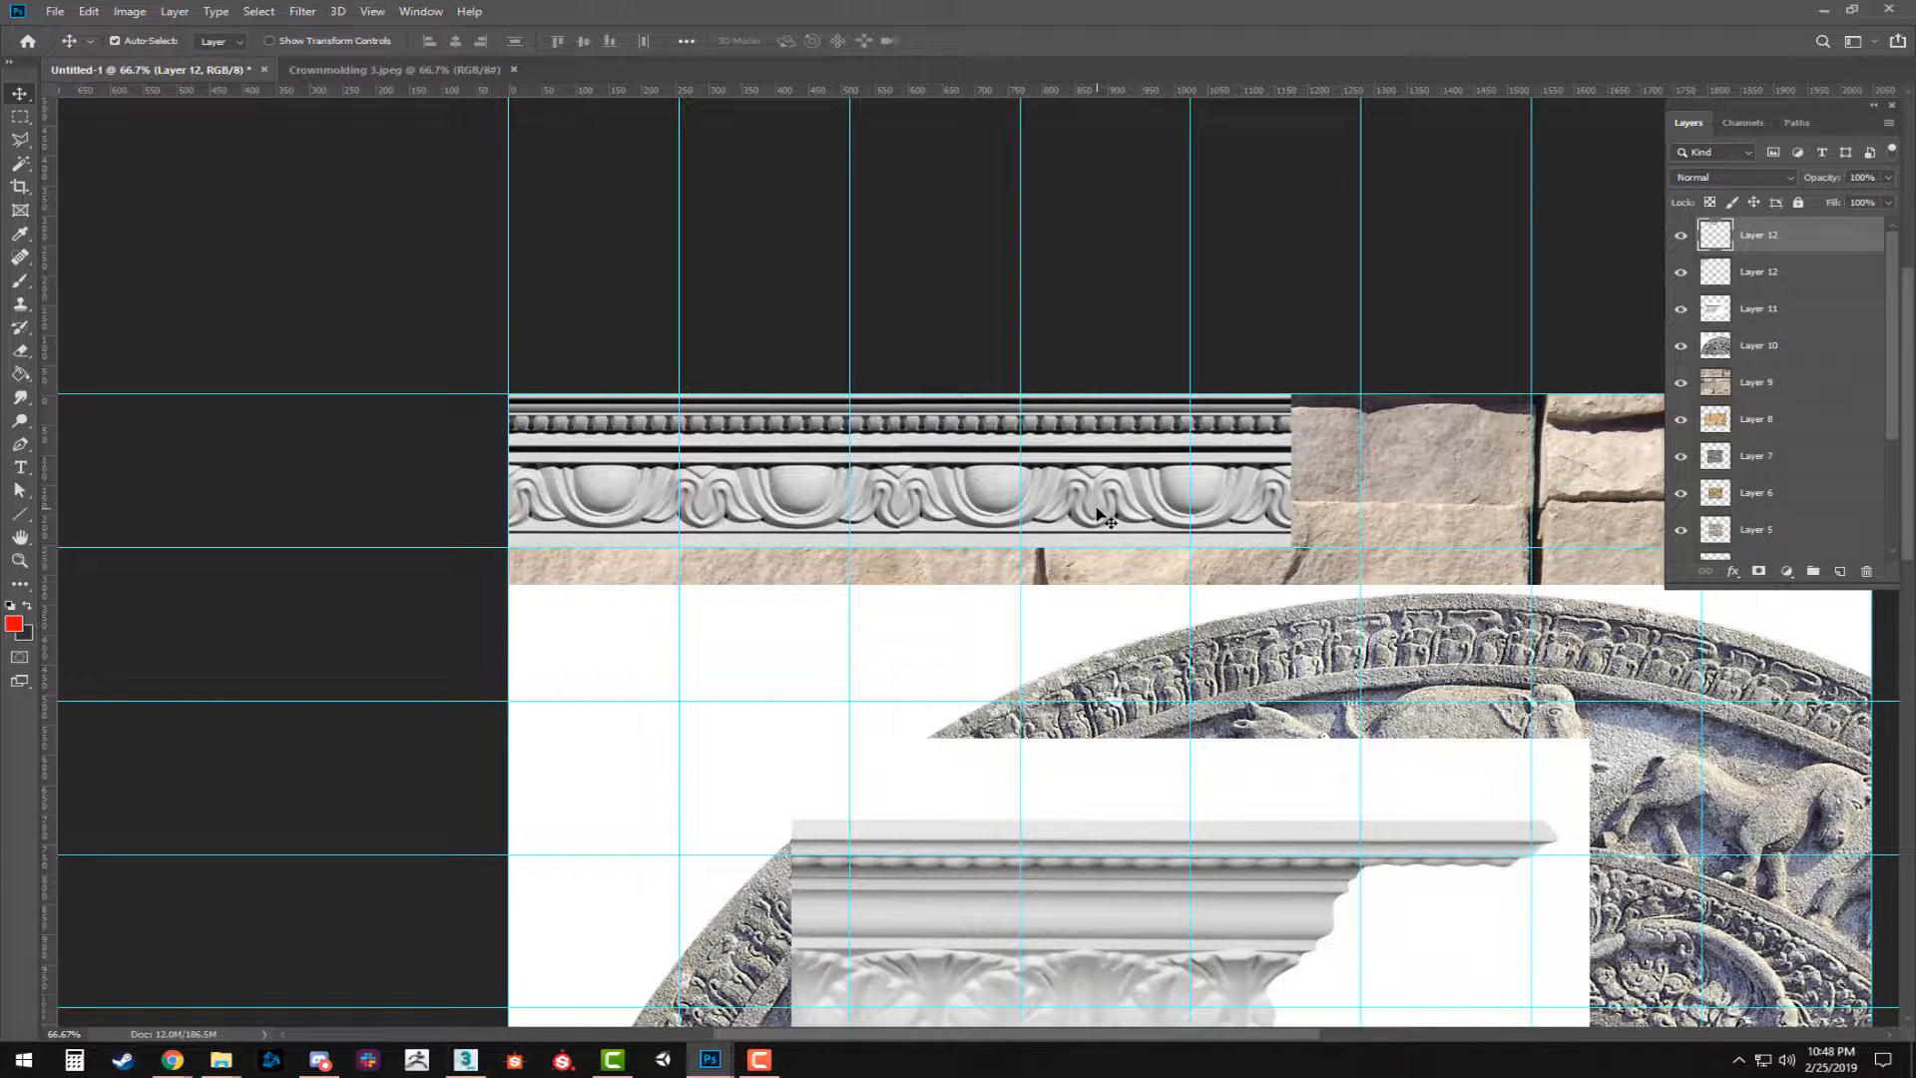
Try adding a third copy of the molding, undo it, and merge the two Layer 12 strips into one layer.
drag(1009, 488, 1435, 441)
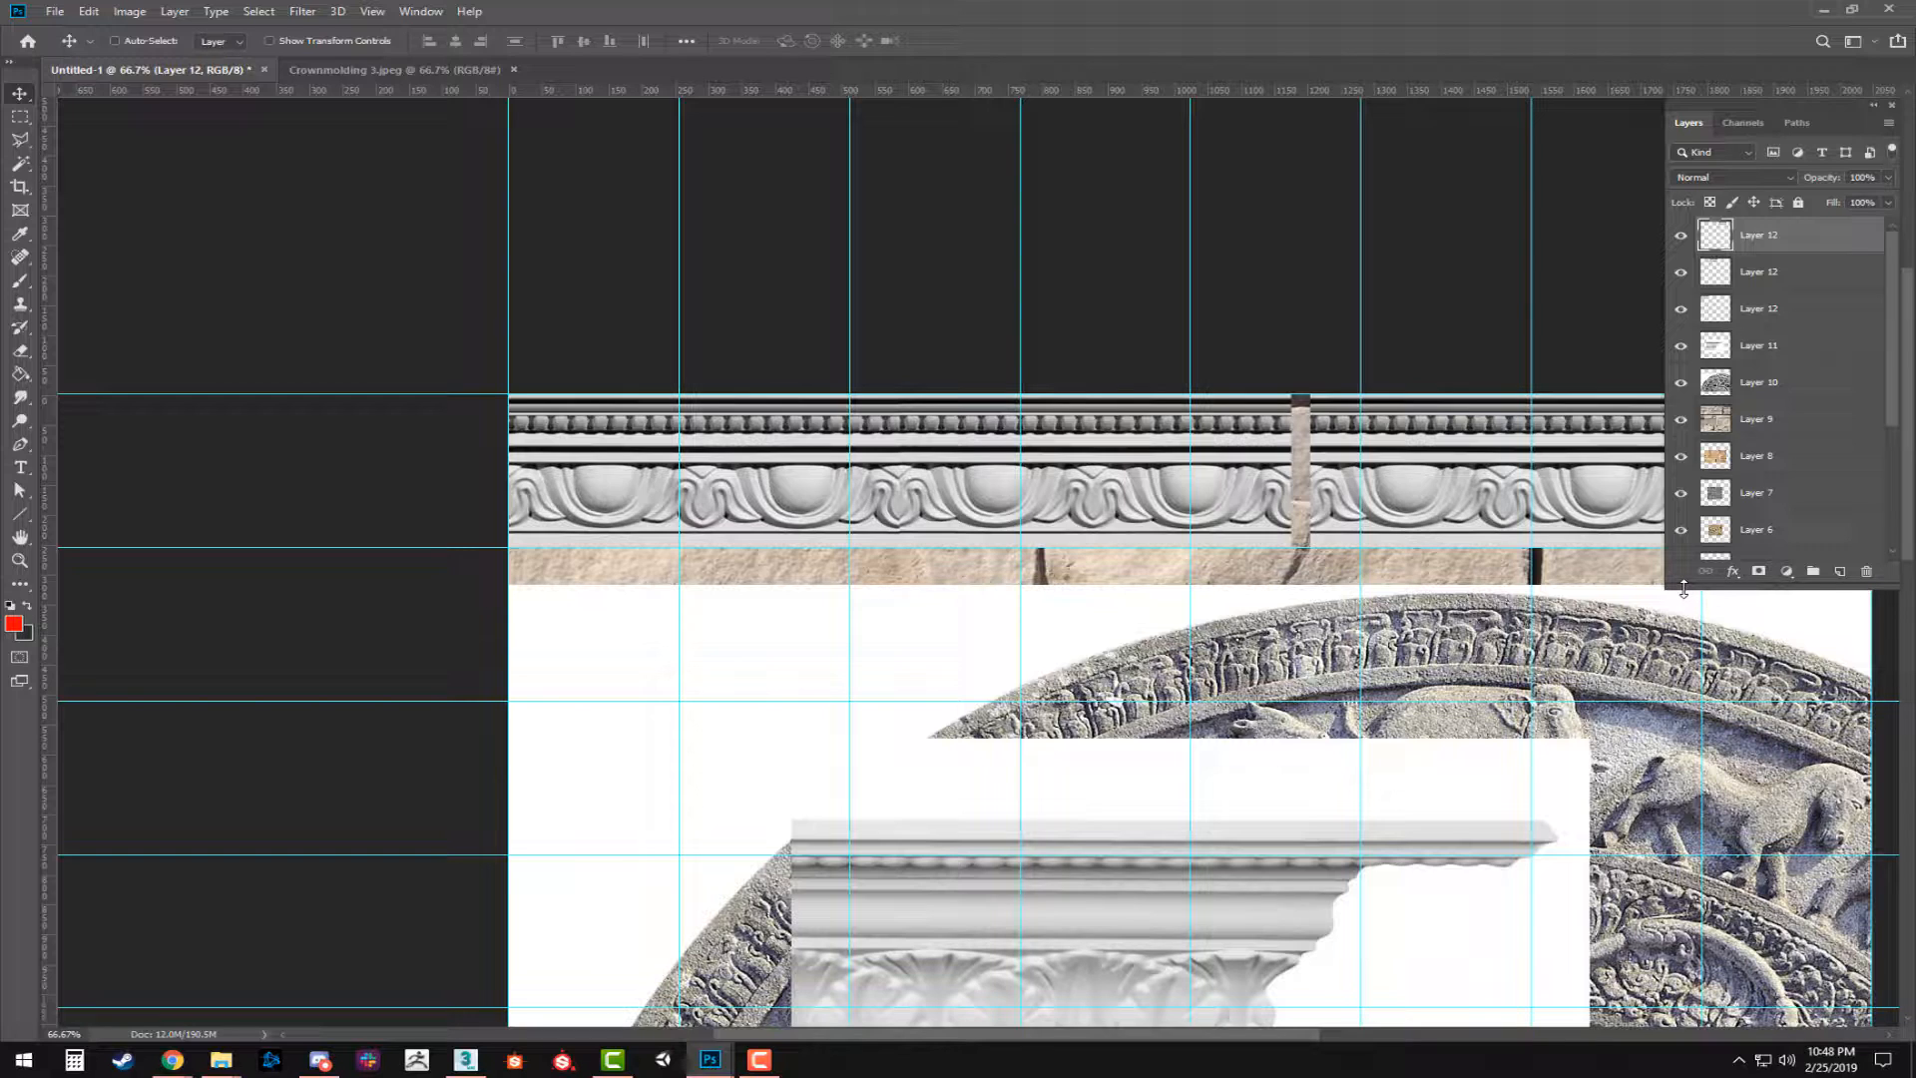
key(ctrl+z)
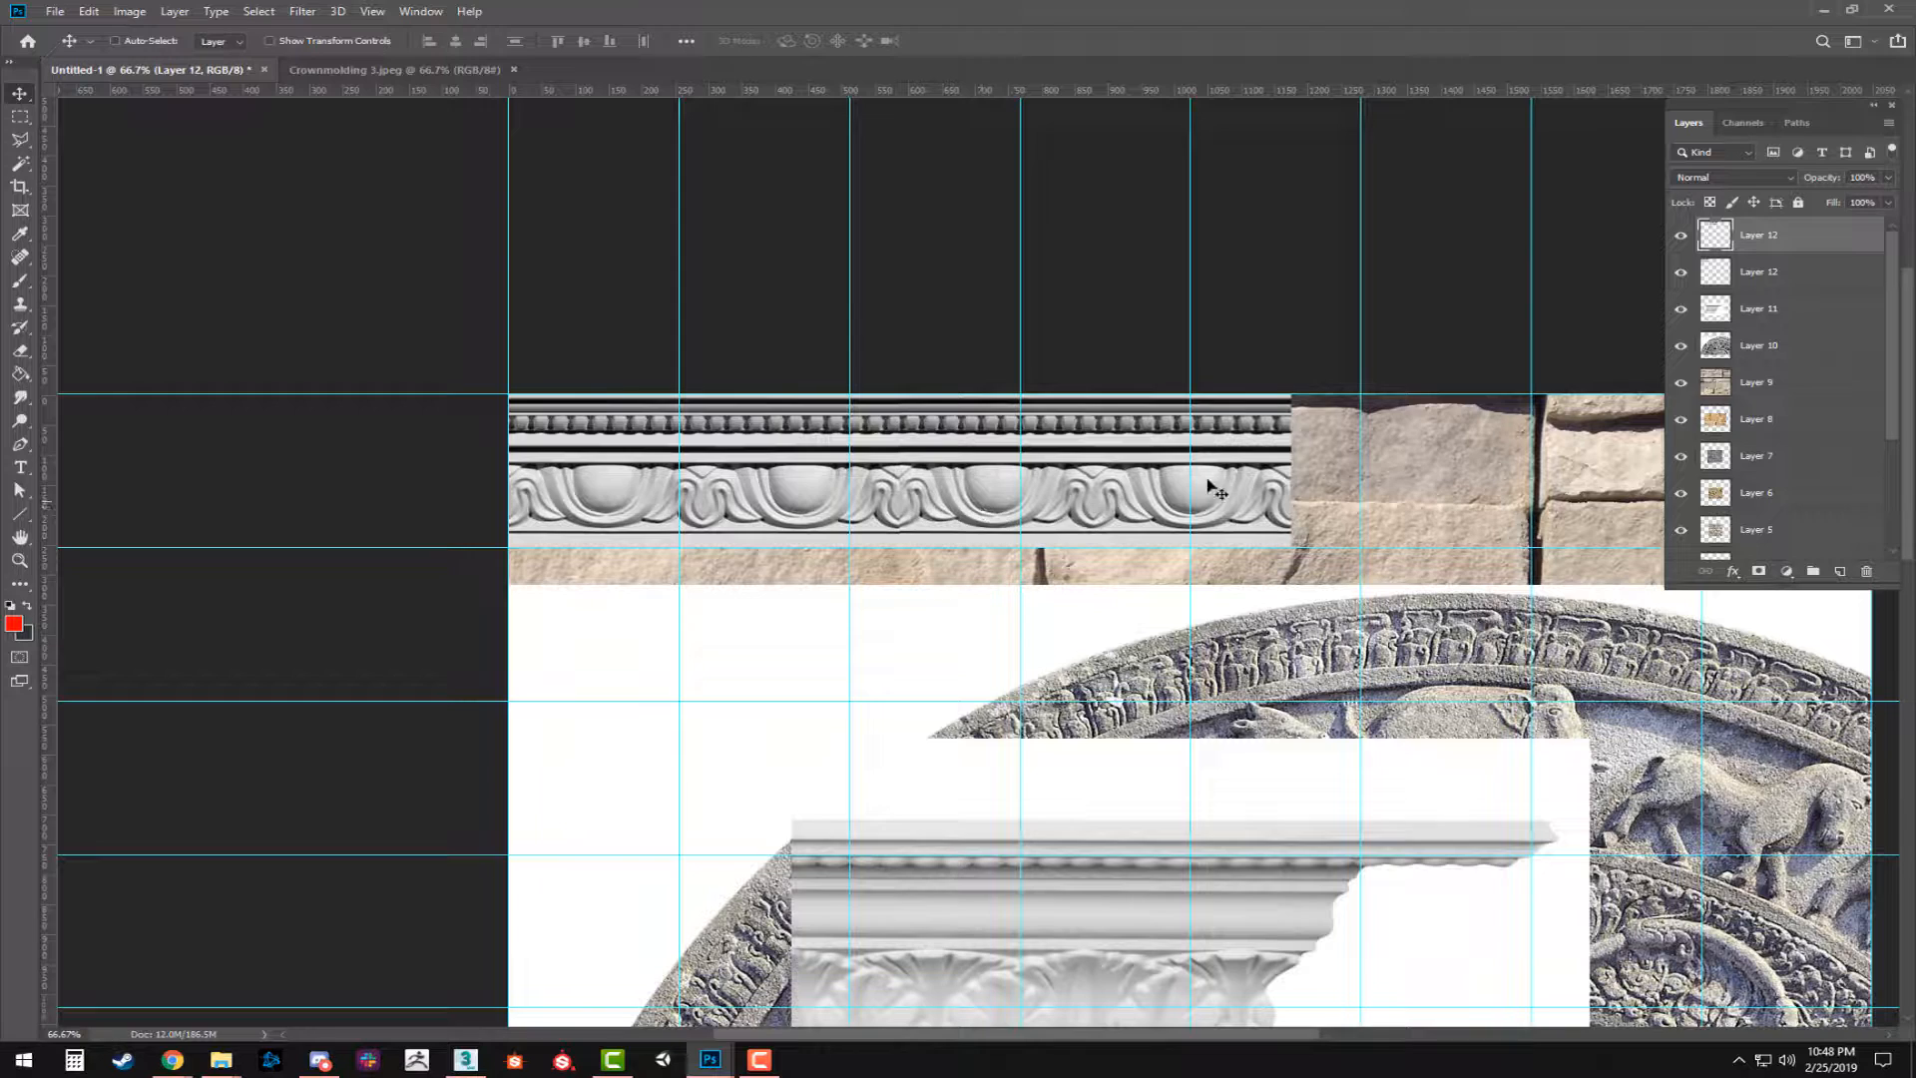
shift+click(1787, 285)
key(ctrl+e)
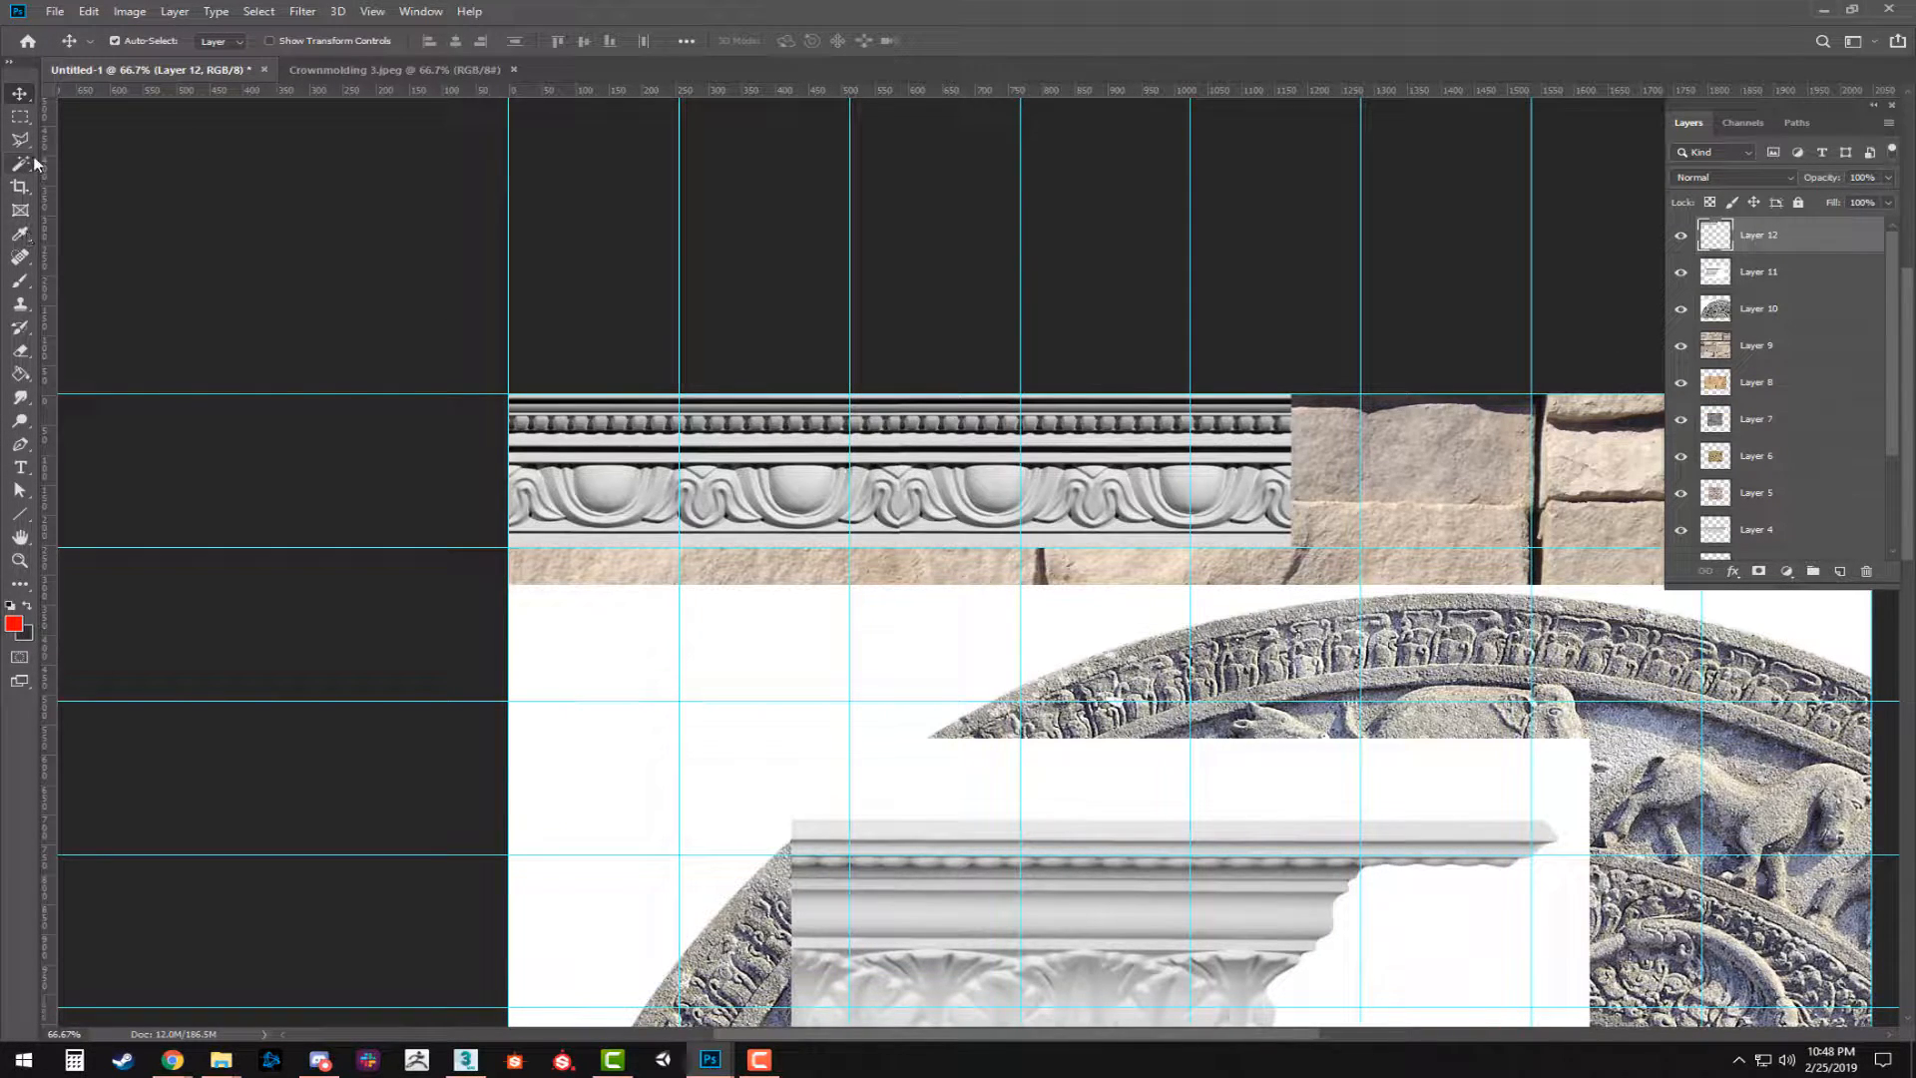
Try to heal the joint between the two molding strips with the Spot Healing Brush, and undo it together with the layer merge.
click(21, 258)
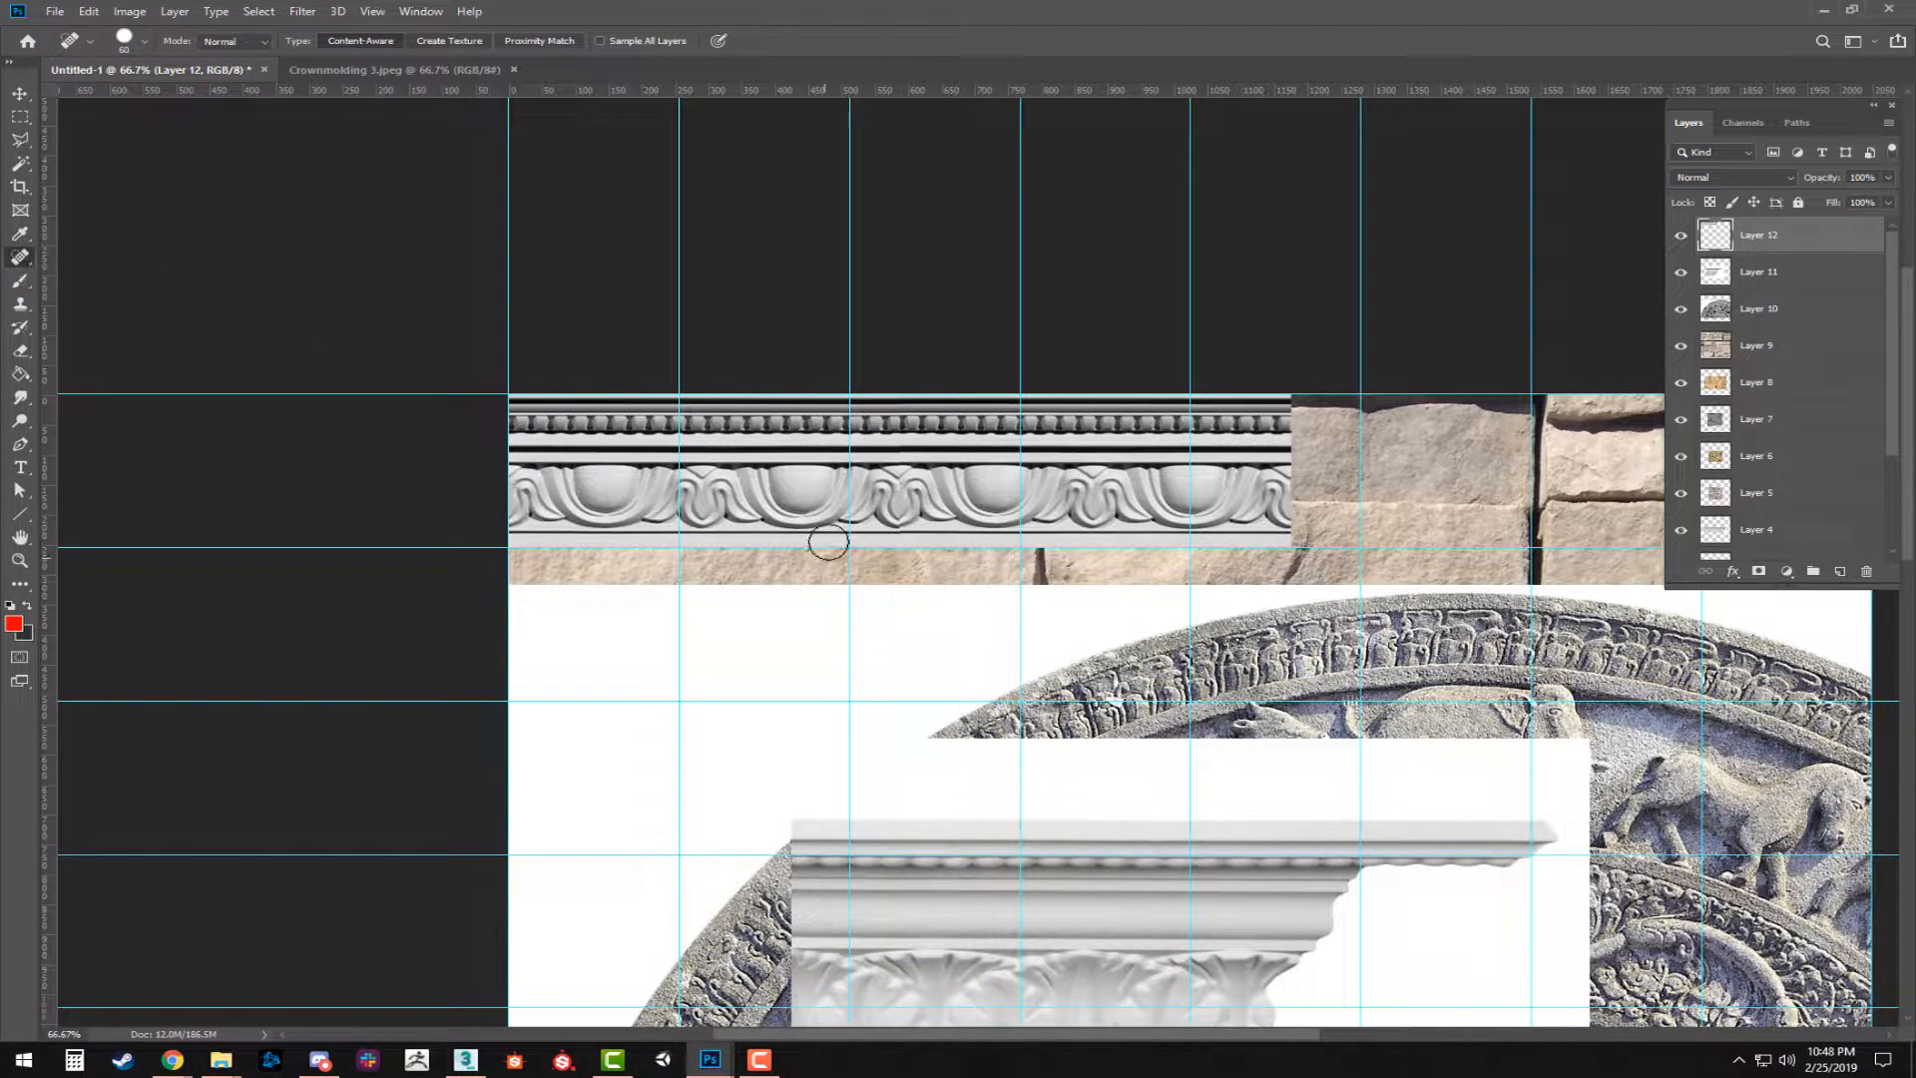
drag(900, 486, 898, 531)
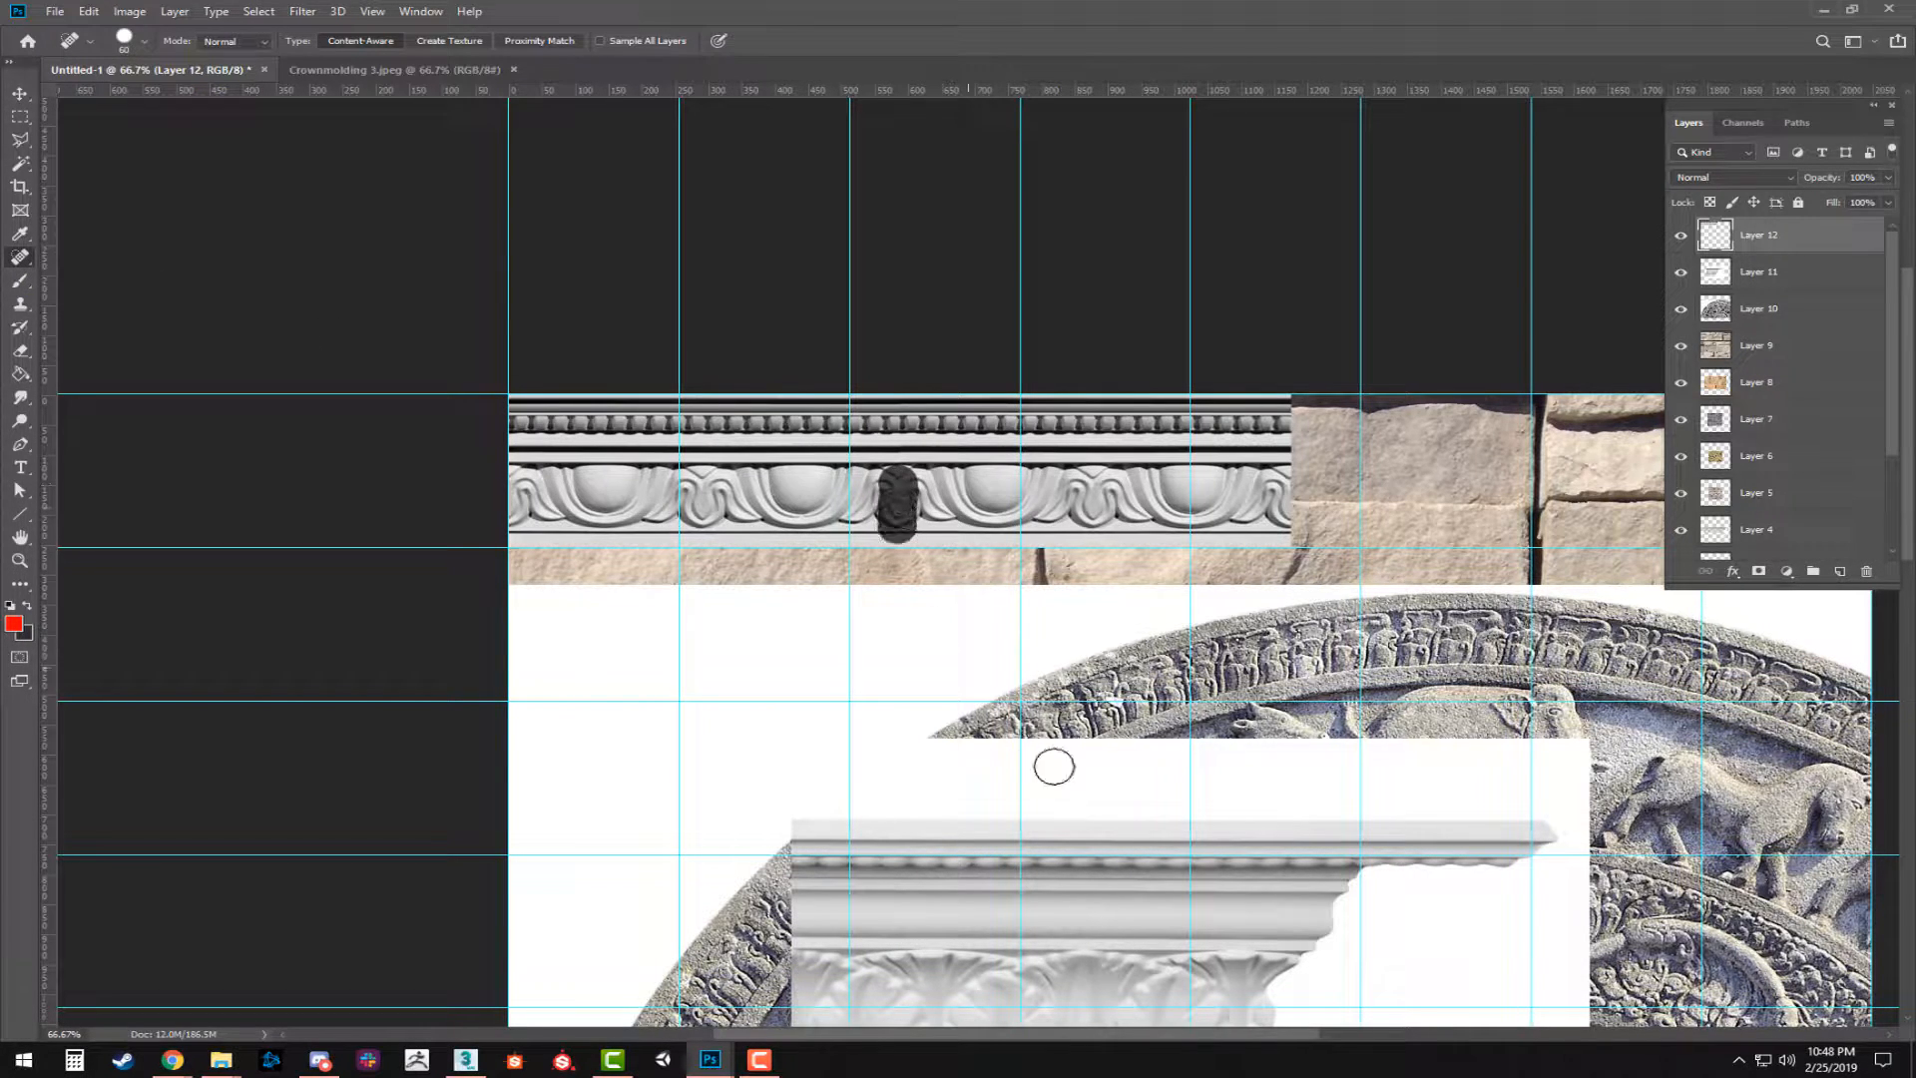
key(ctrl+j)
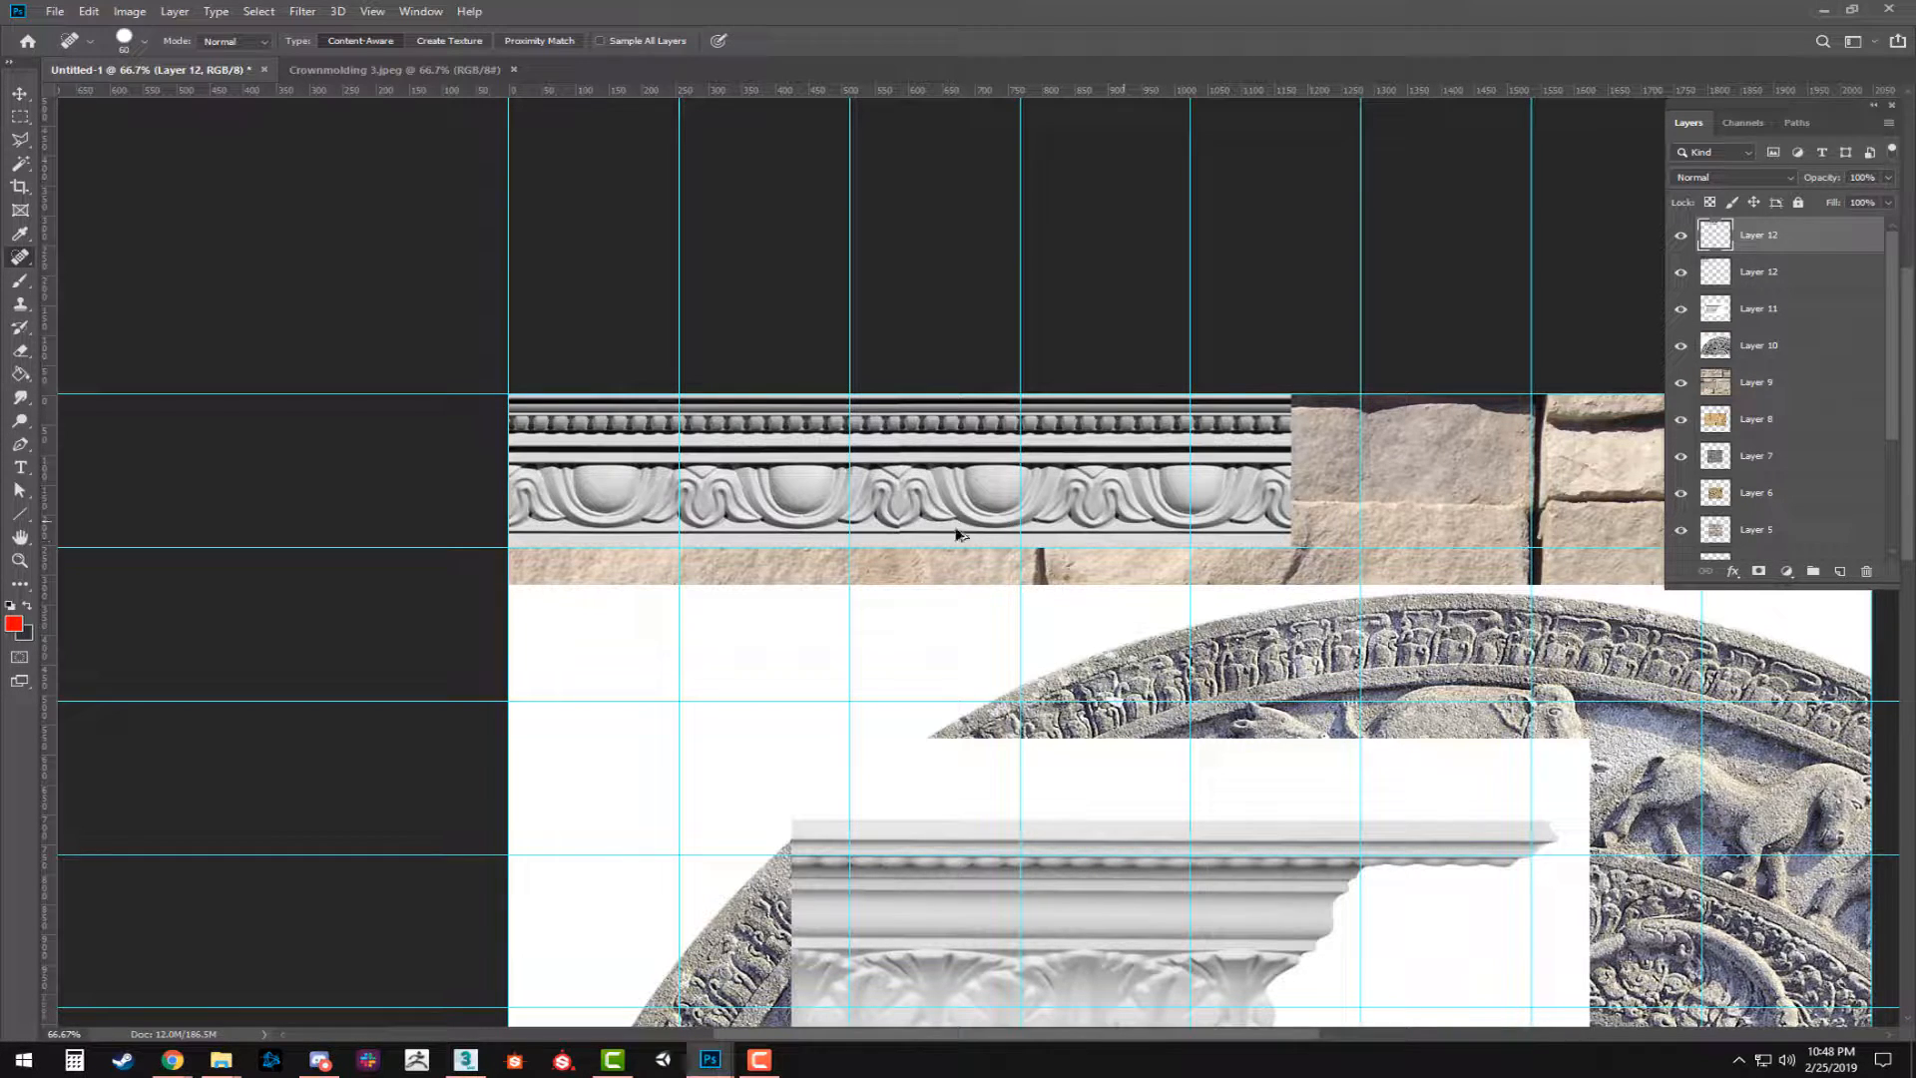
Move the second molding strip aside and place a horizontally flipped duplicate of the first strip directly against the first strip's right end.
click(20, 93)
drag(933, 510, 1205, 512)
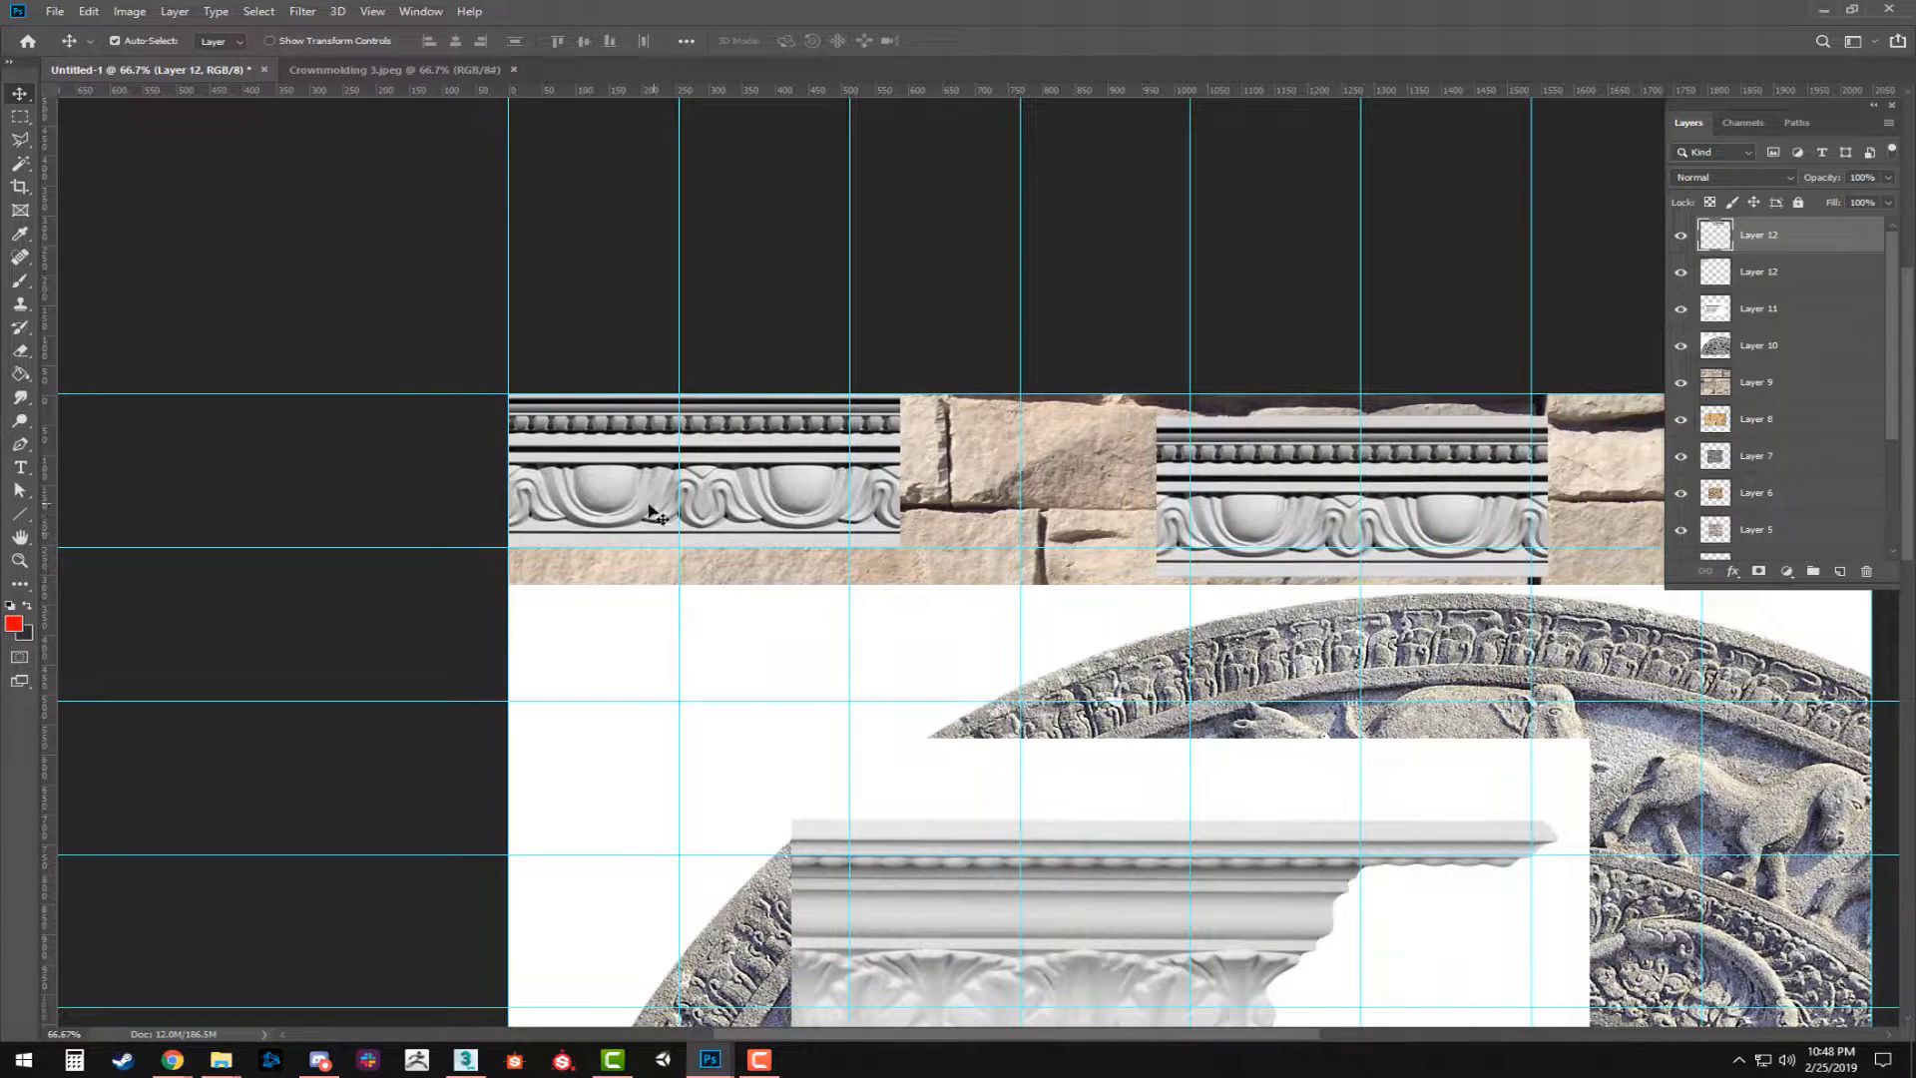
click(659, 506)
mouse_move(601, 492)
mouse_down()
mouse_move(627, 493)
mouse_move(602, 492)
mouse_up()
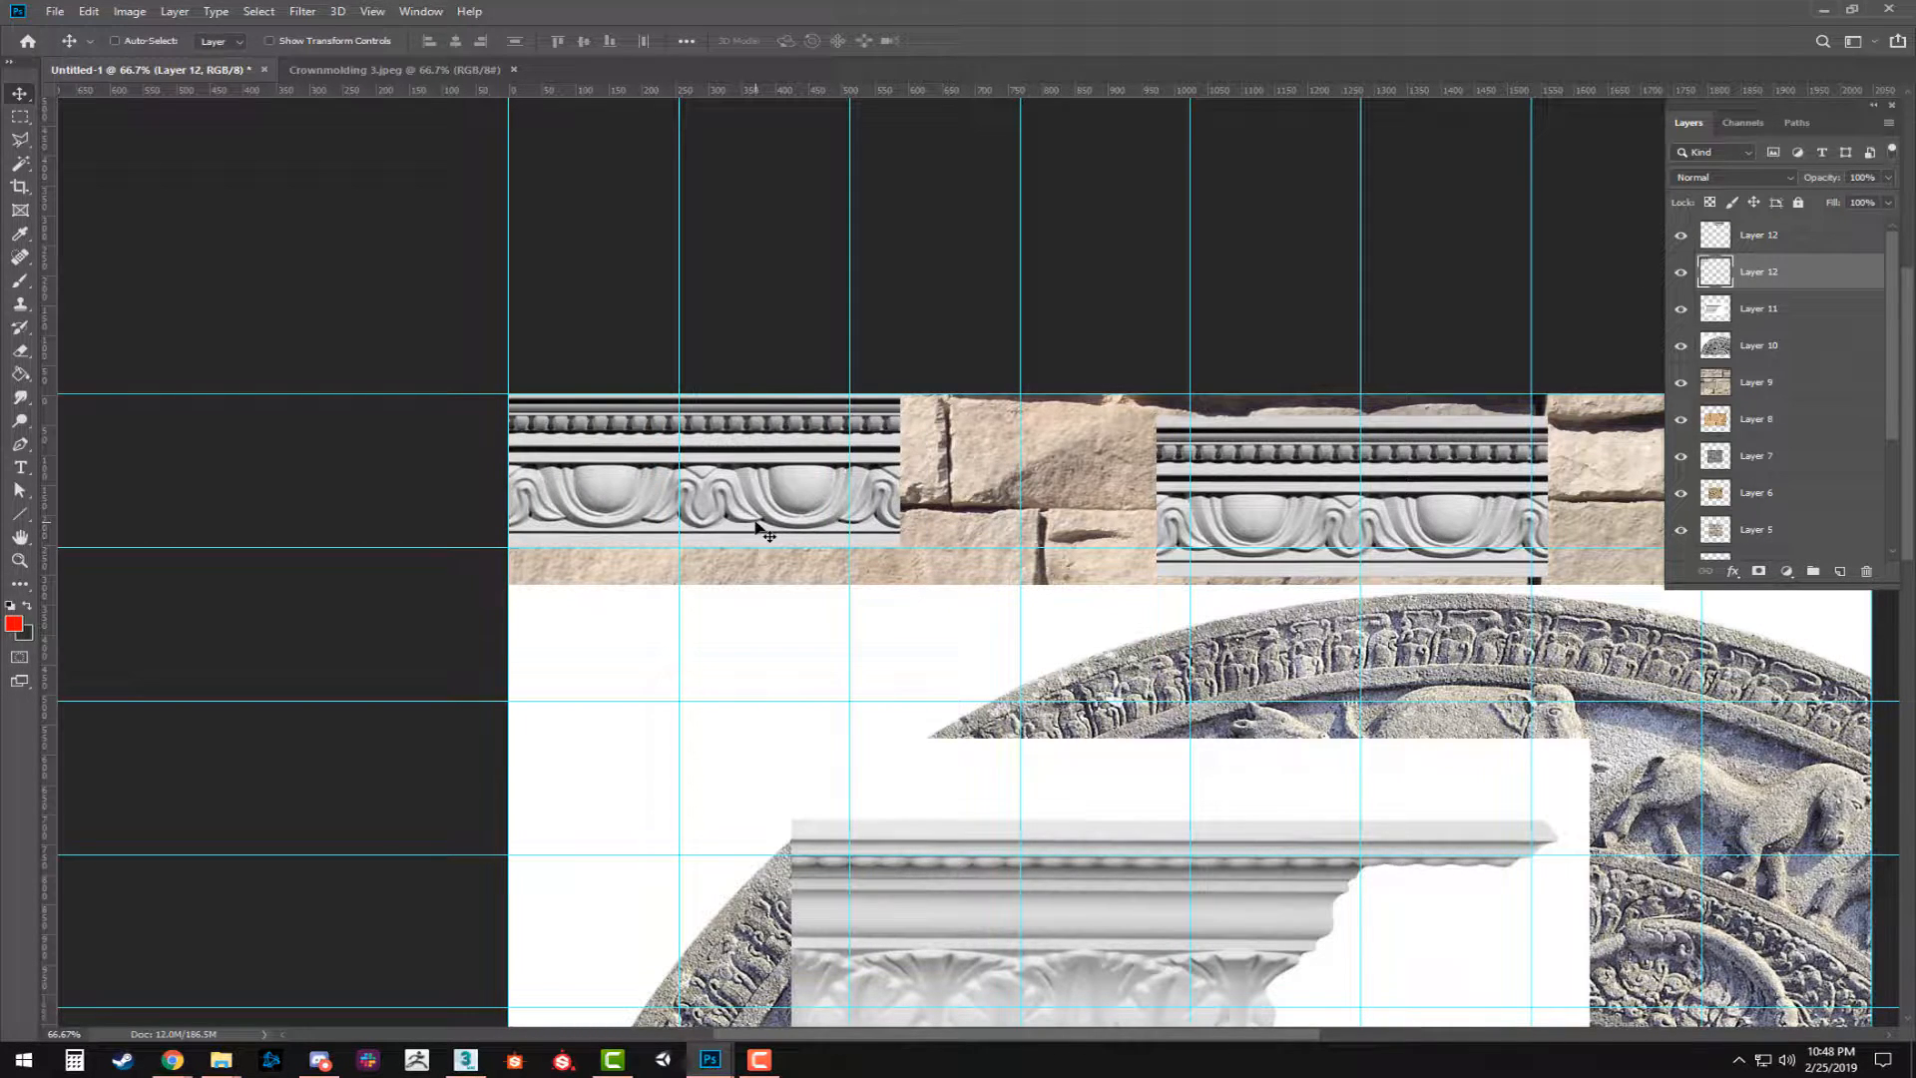
key(ctrl+j)
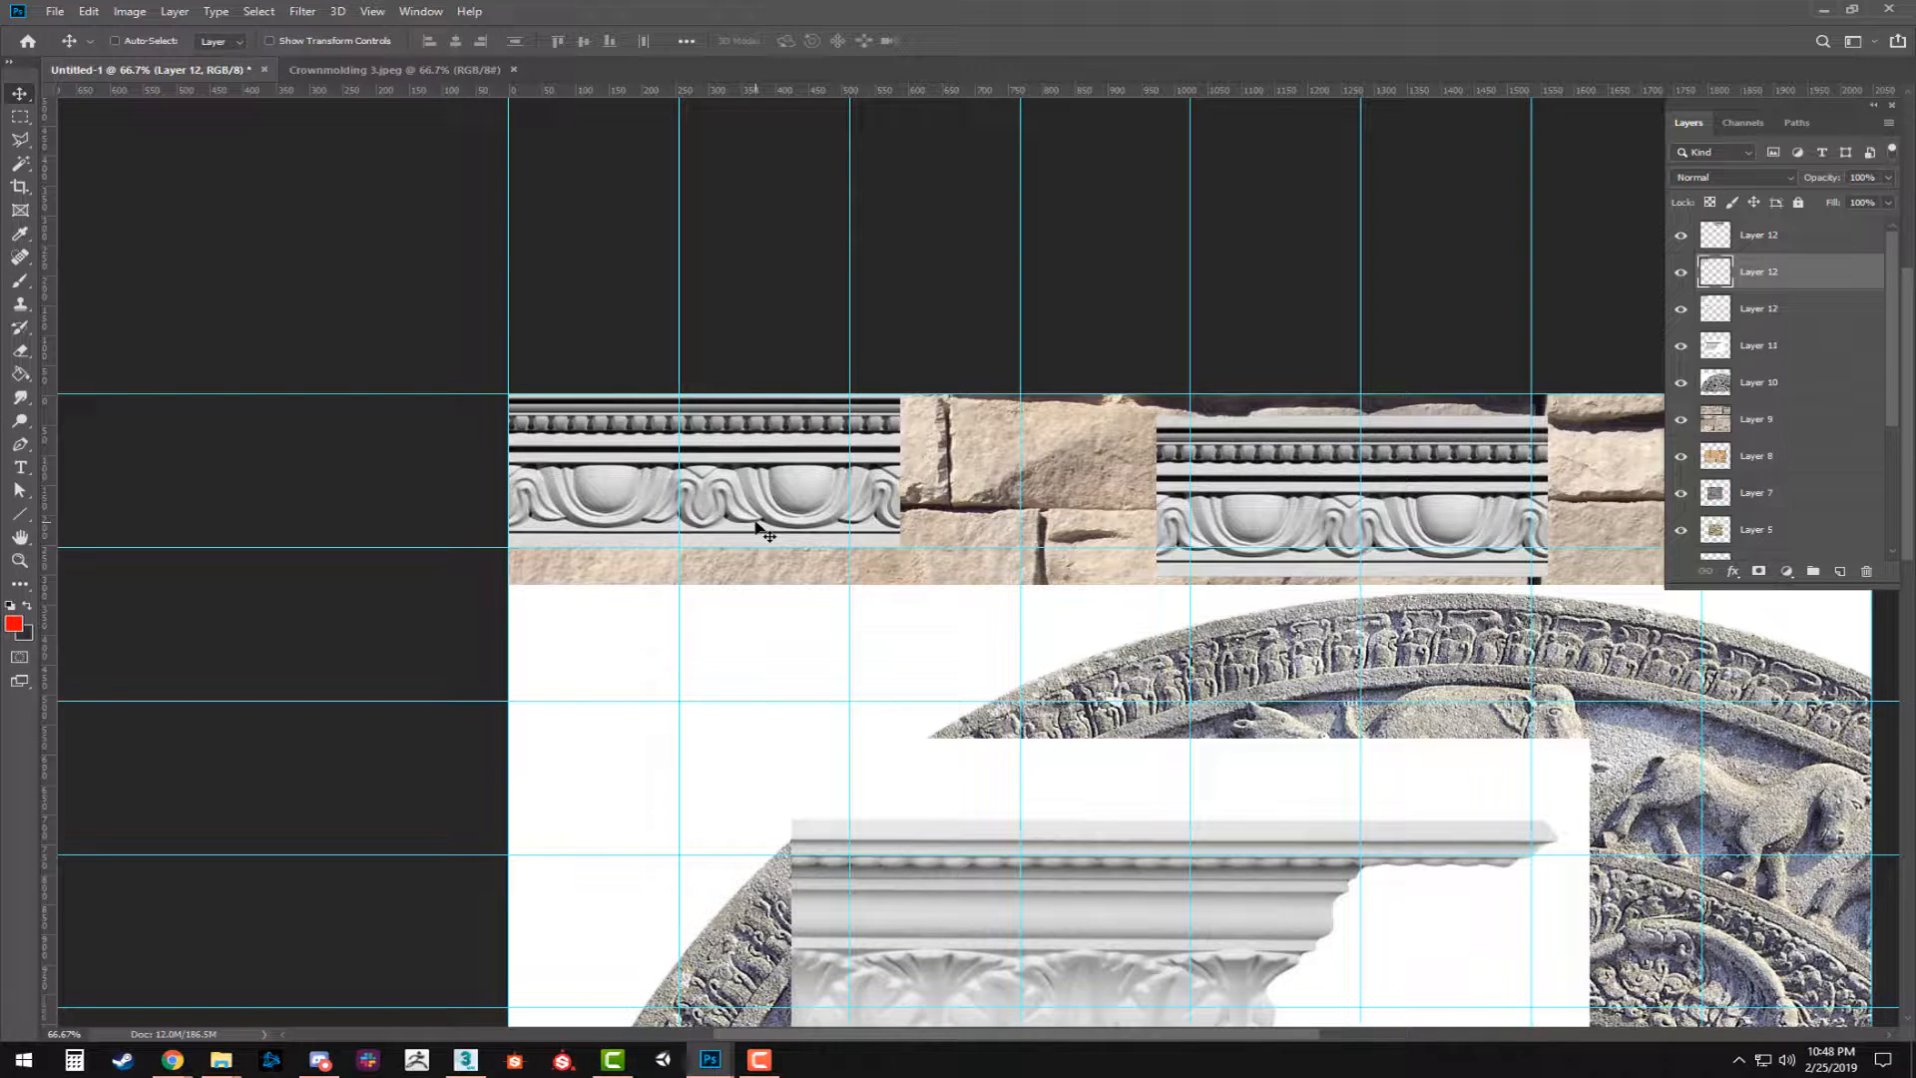
key(ctrl+t)
right_click(769, 505)
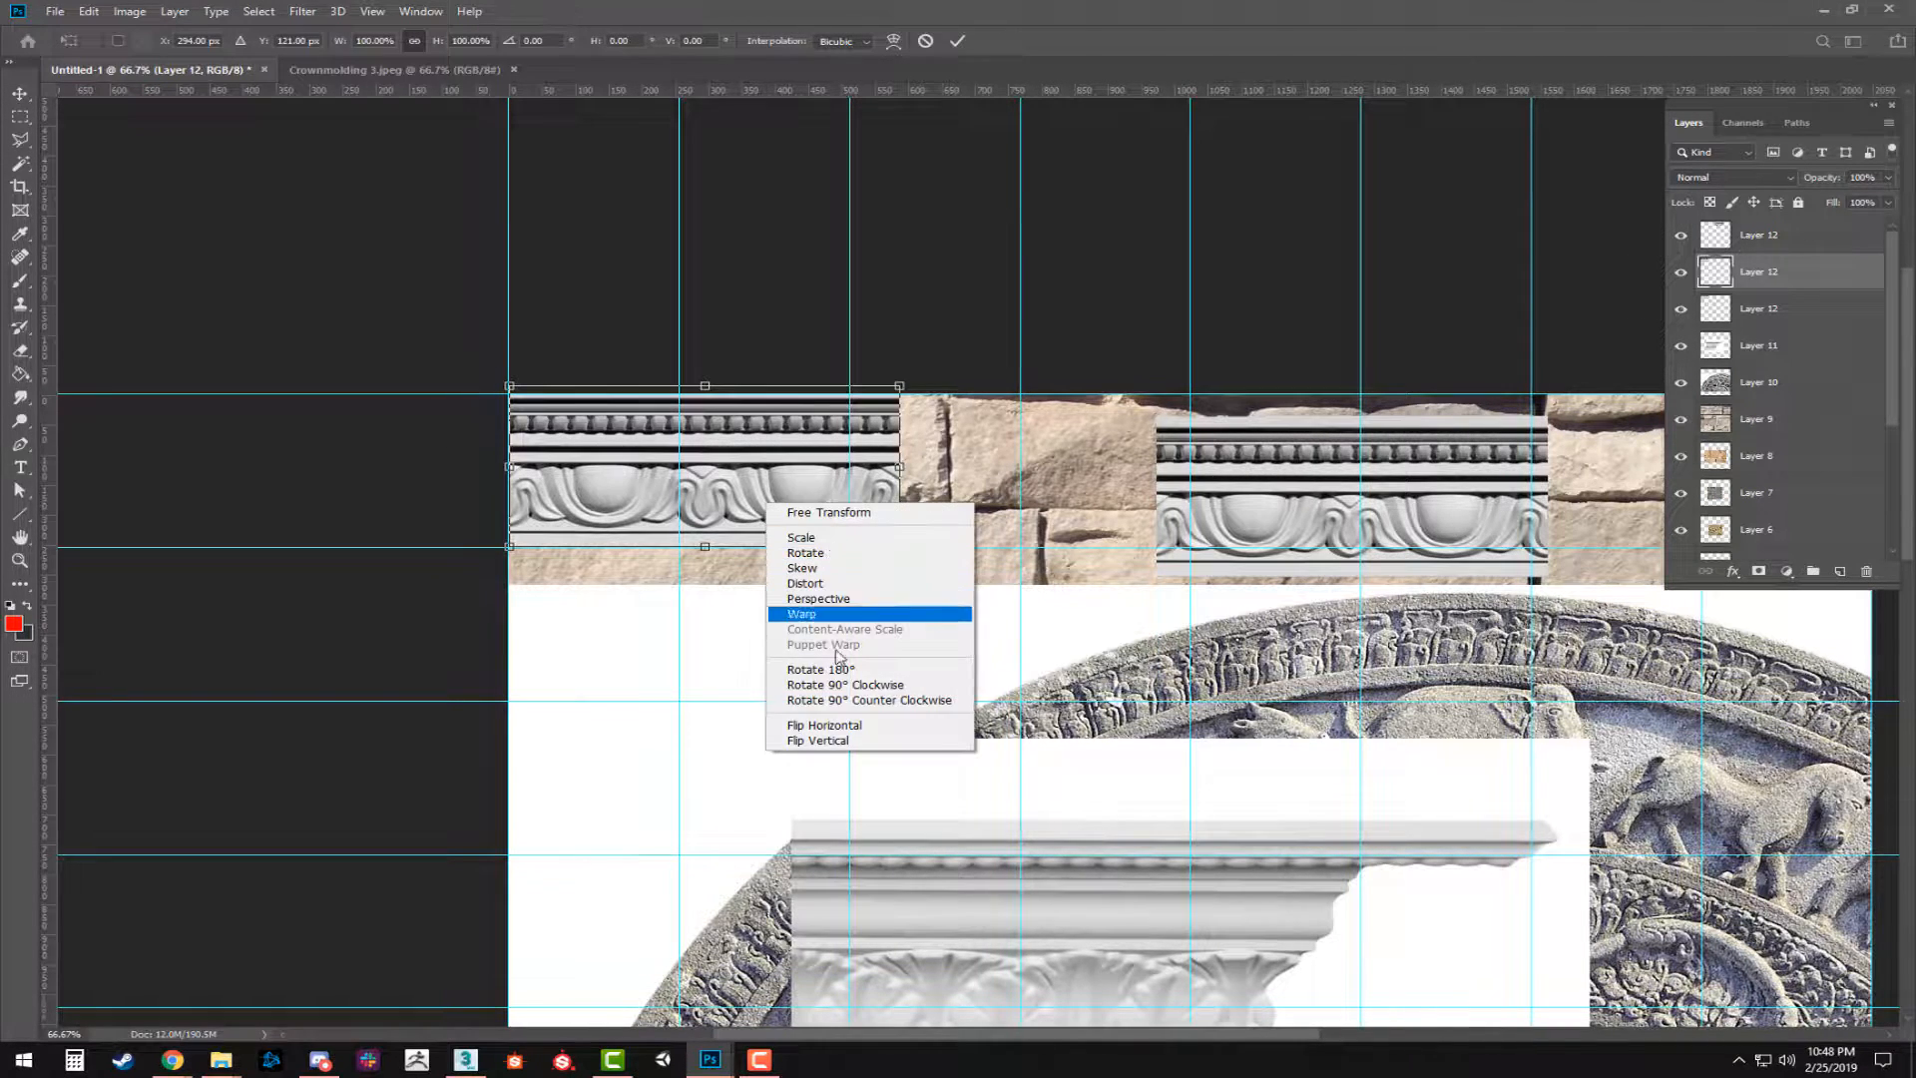
click(827, 725)
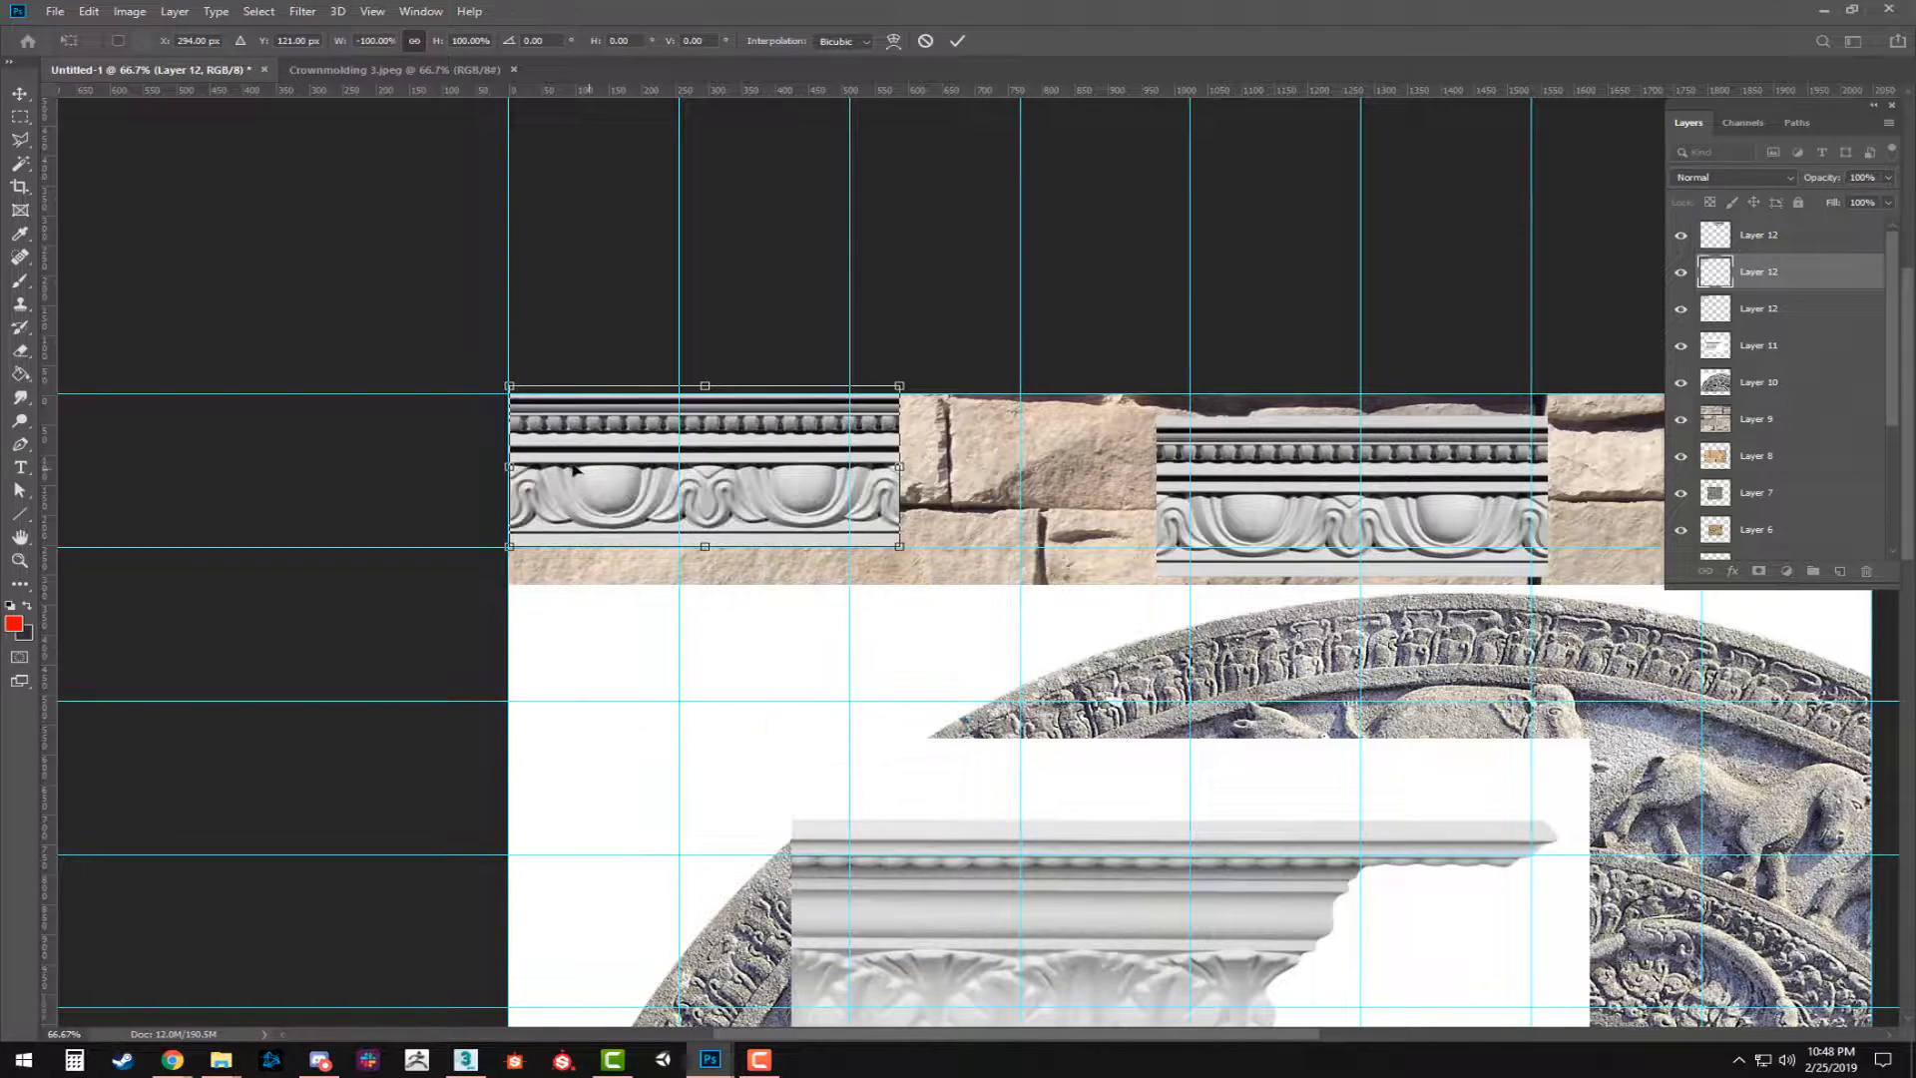
drag(575, 467, 957, 466)
key(Return)
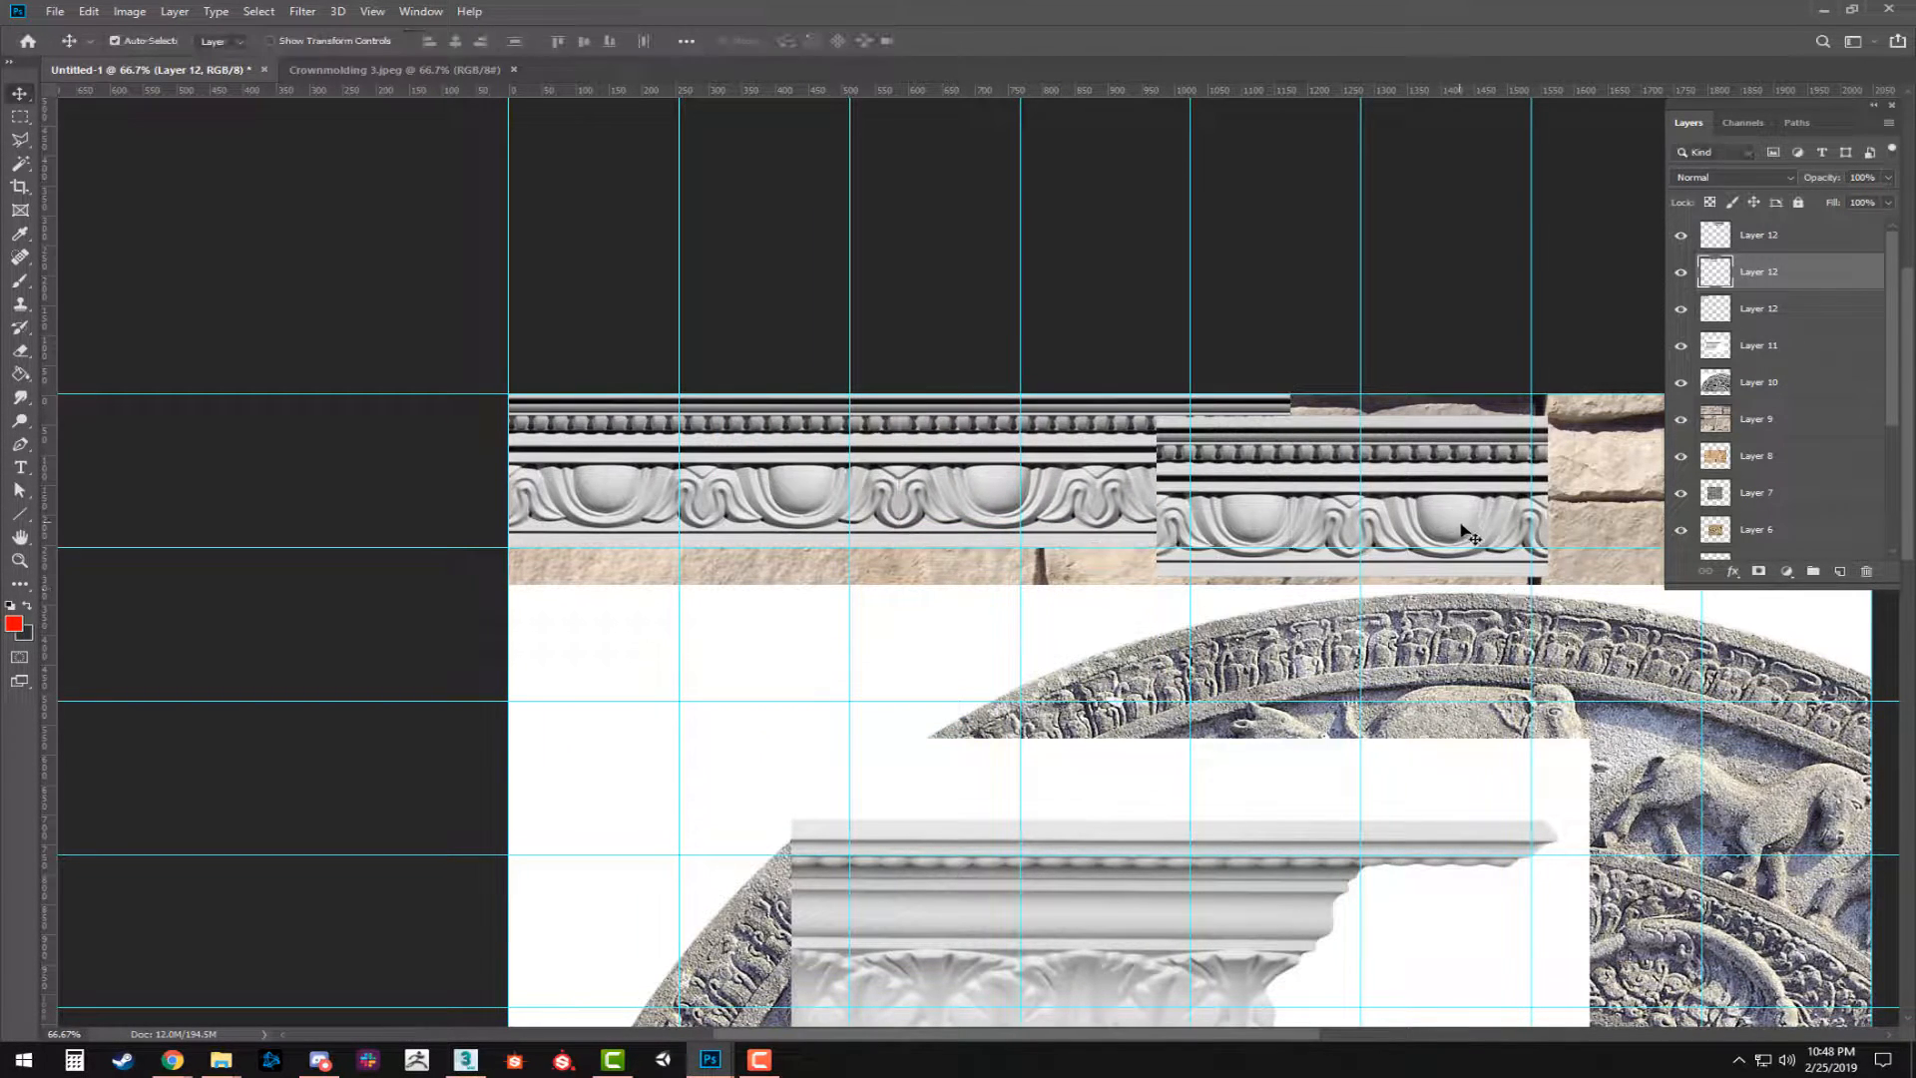
Align the unflipped molding copy with the right end of the flipped strip so that the pattern continues along the canvas's upper edge.
key(Delete)
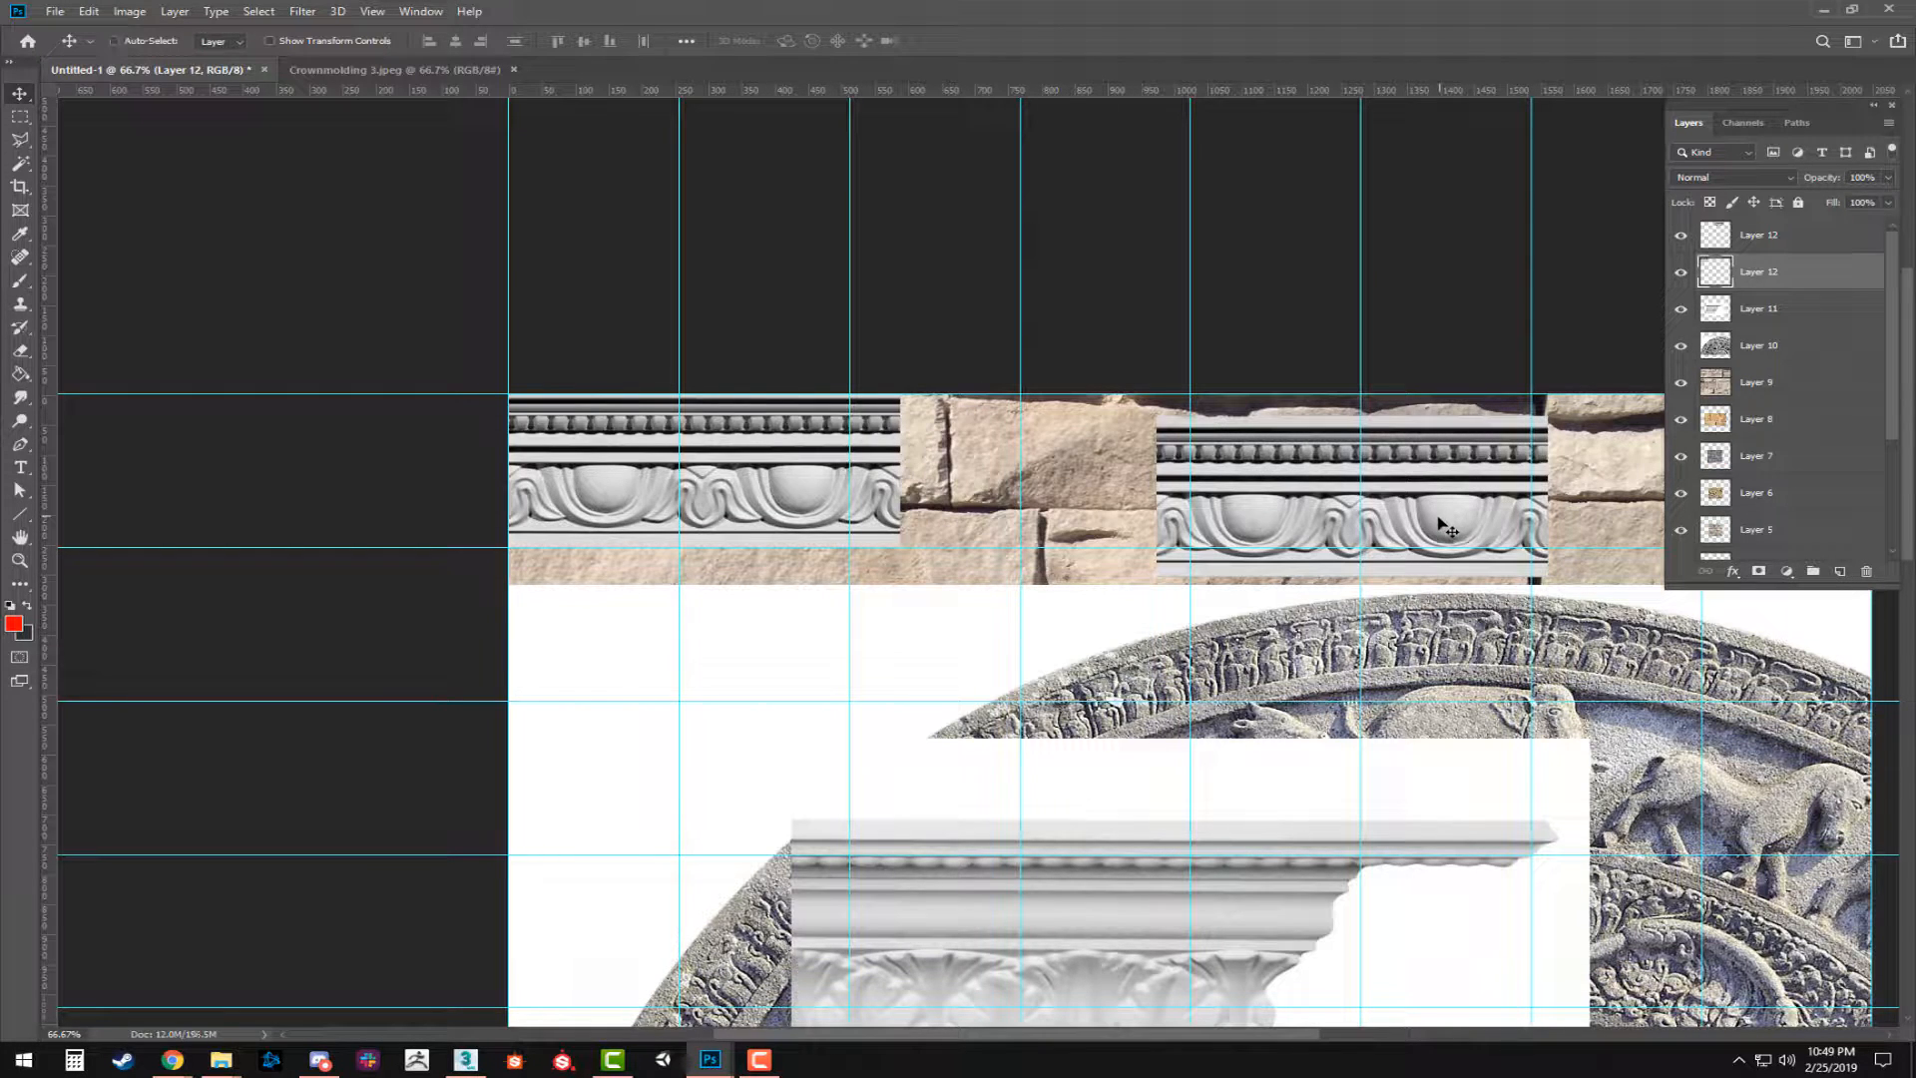
key(ctrl+z)
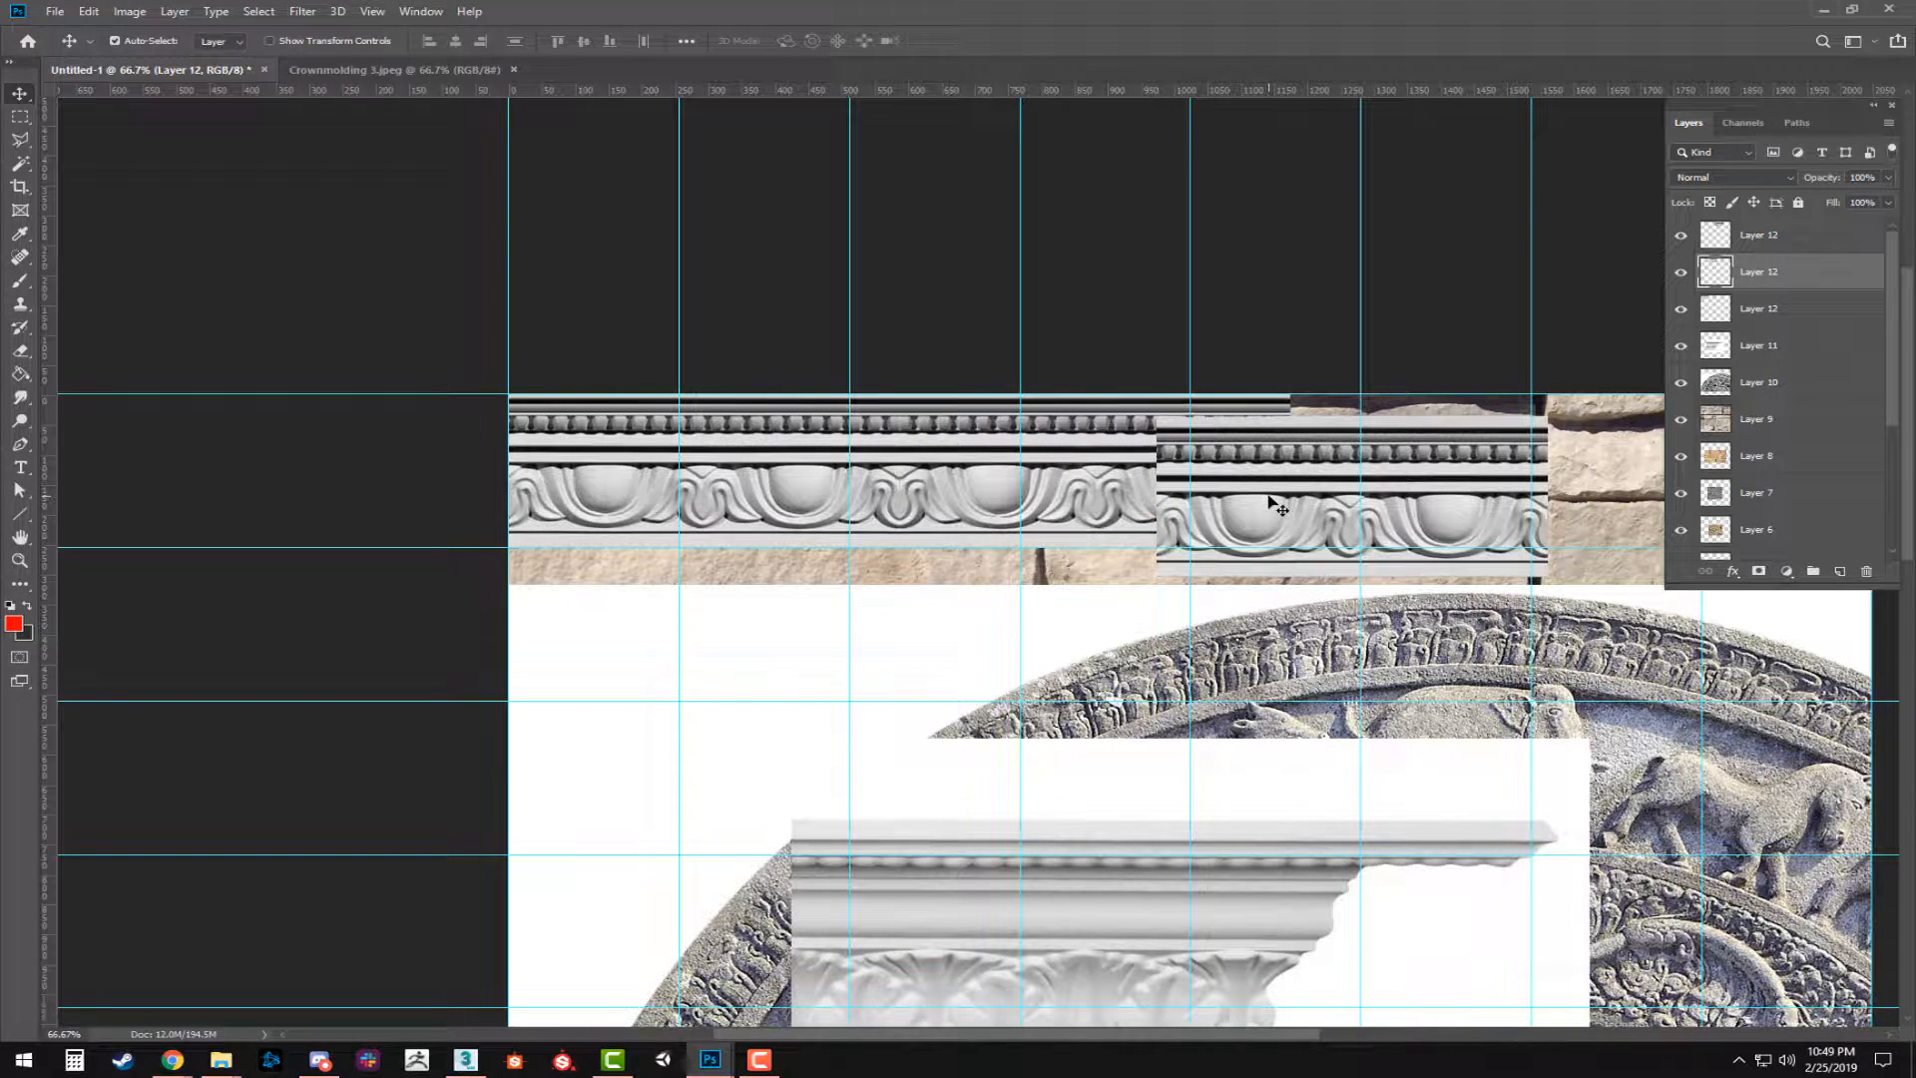
drag(1273, 502, 1442, 456)
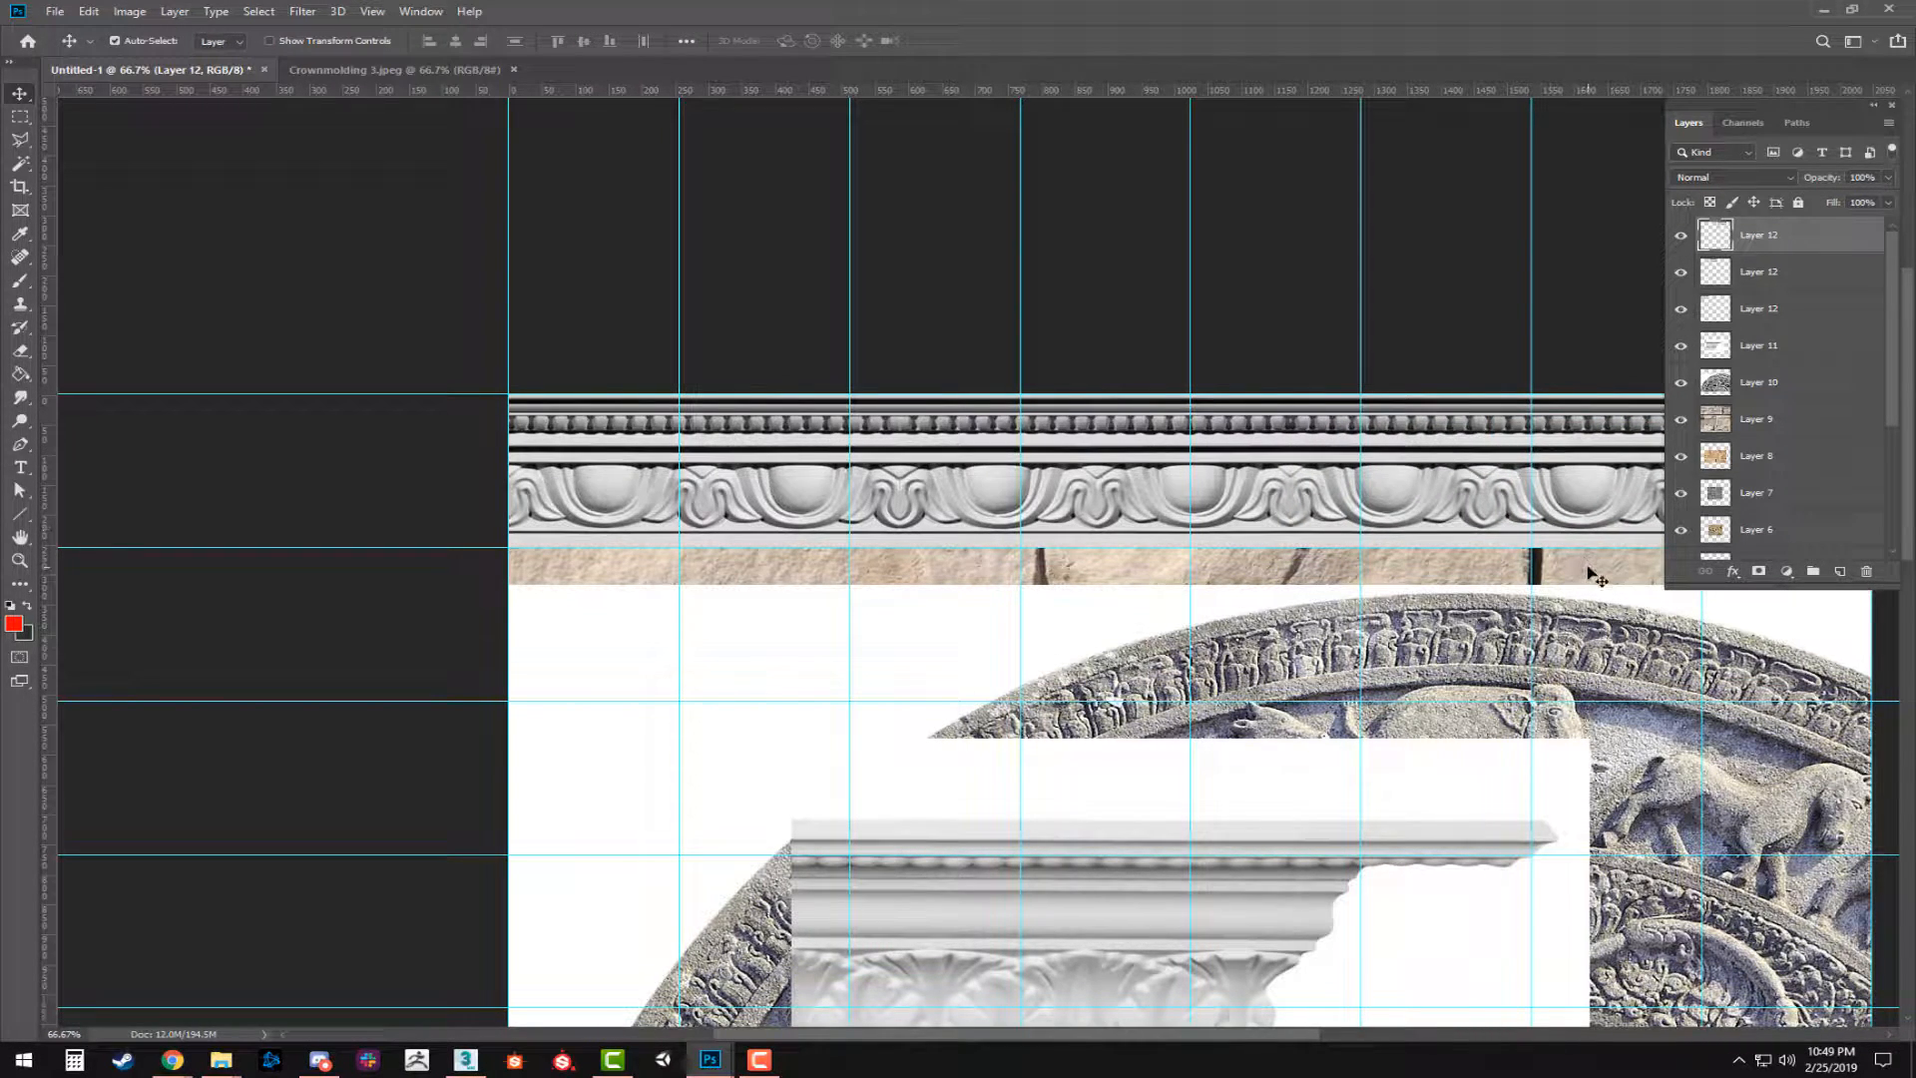
click(953, 509)
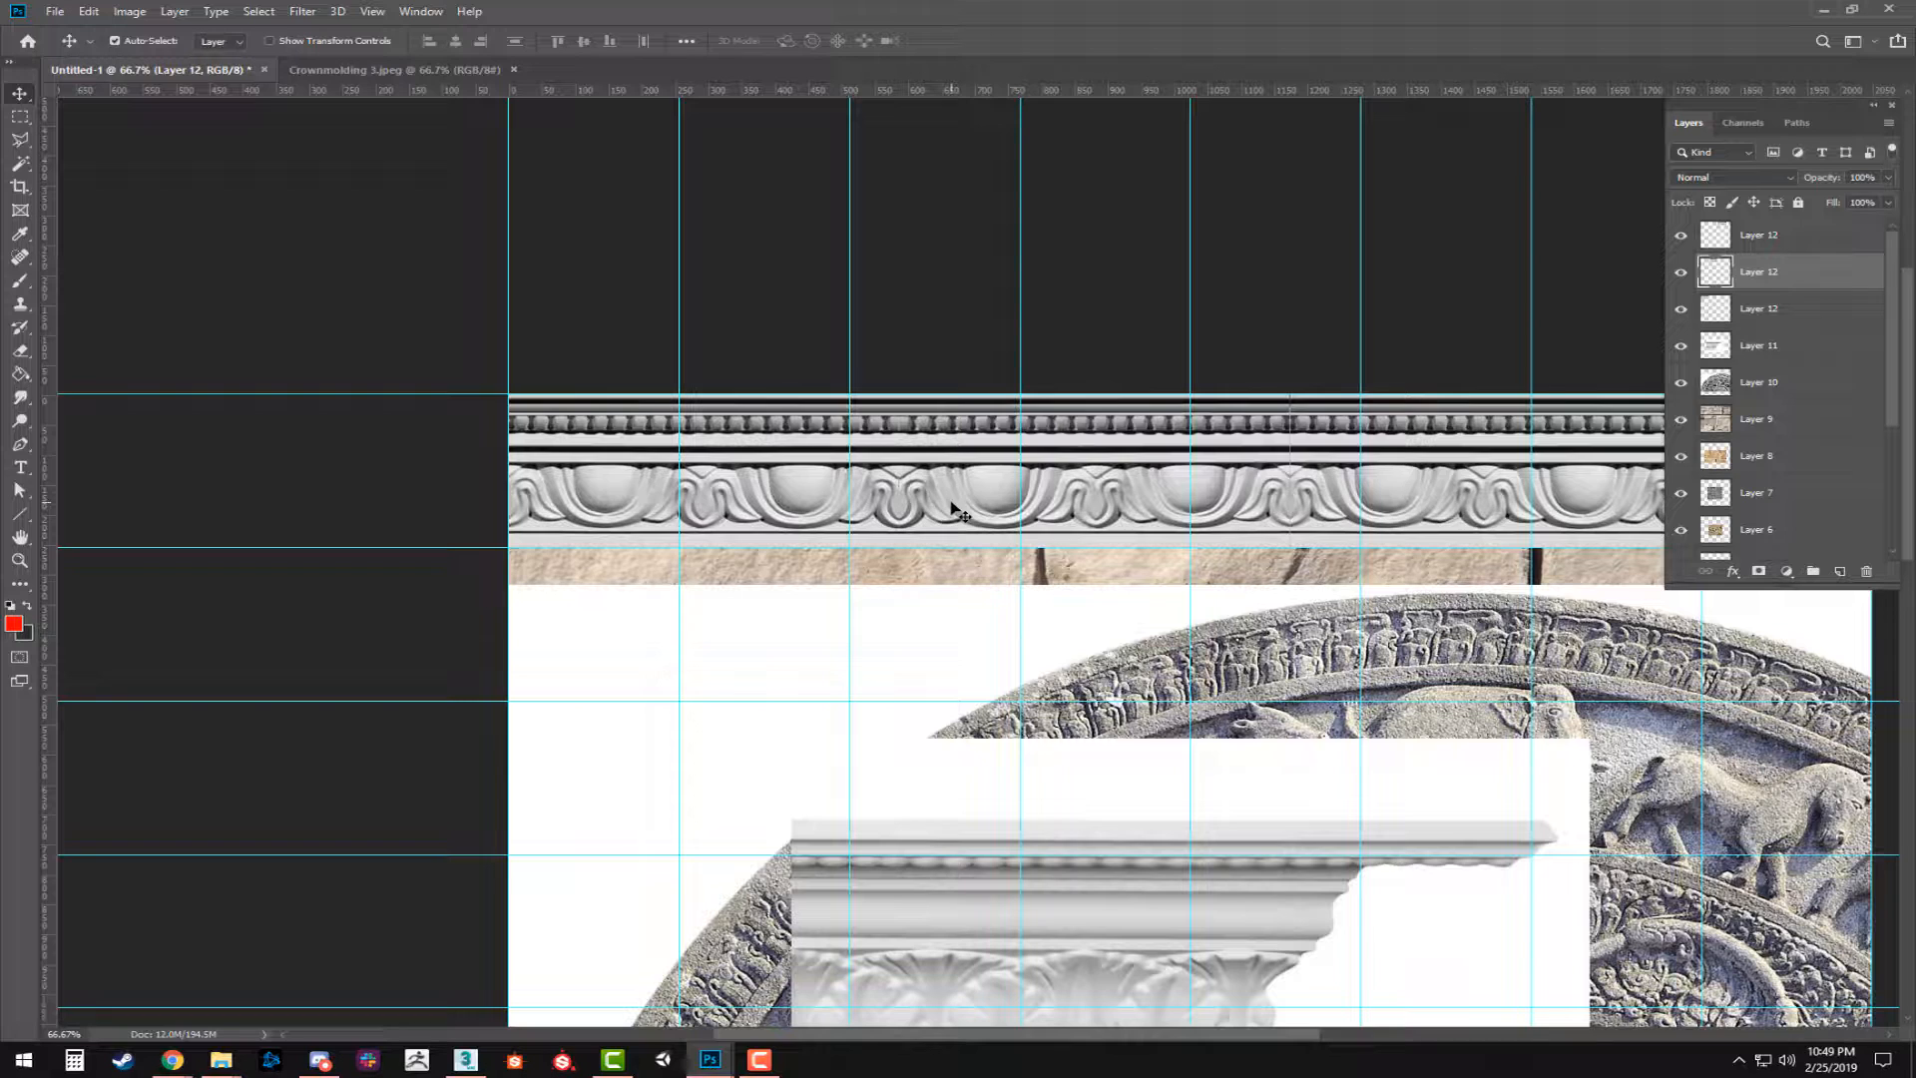
drag(1250, 363, 949, 307)
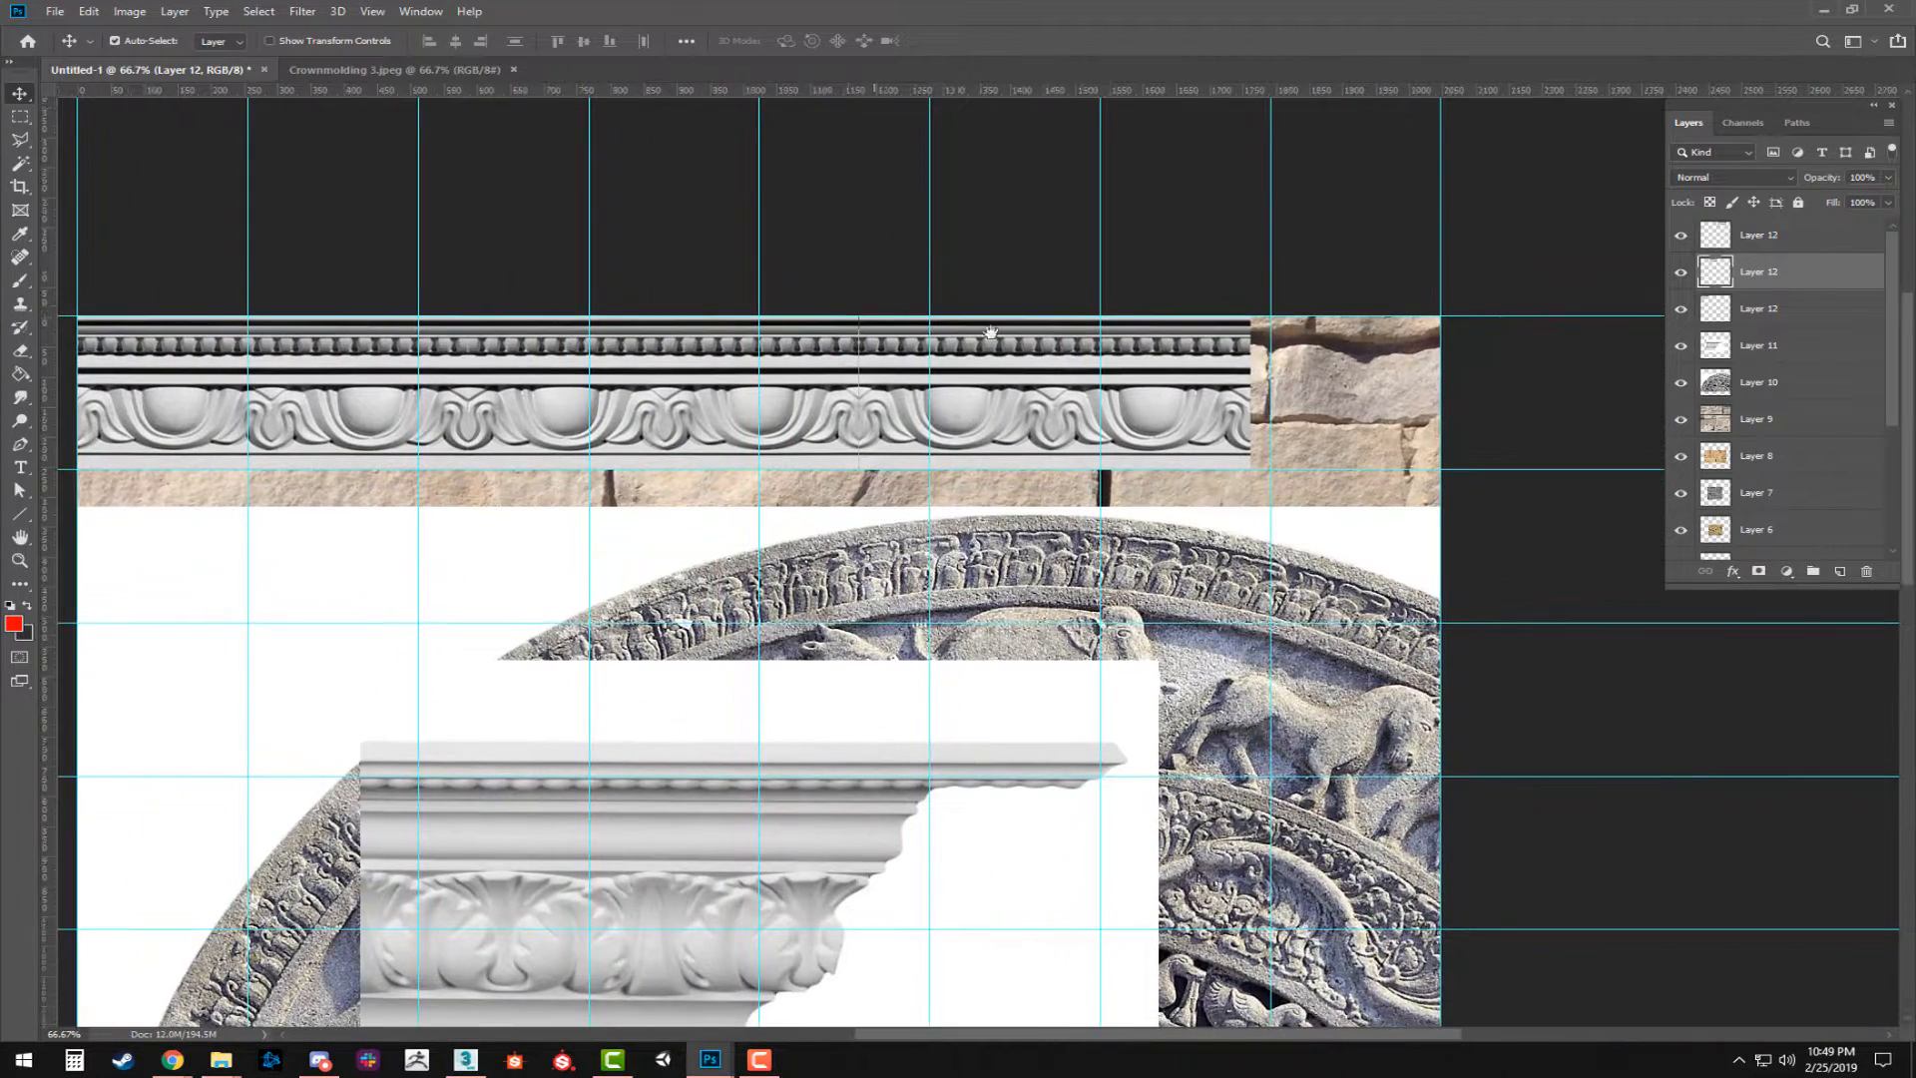
drag(931, 413, 932, 412)
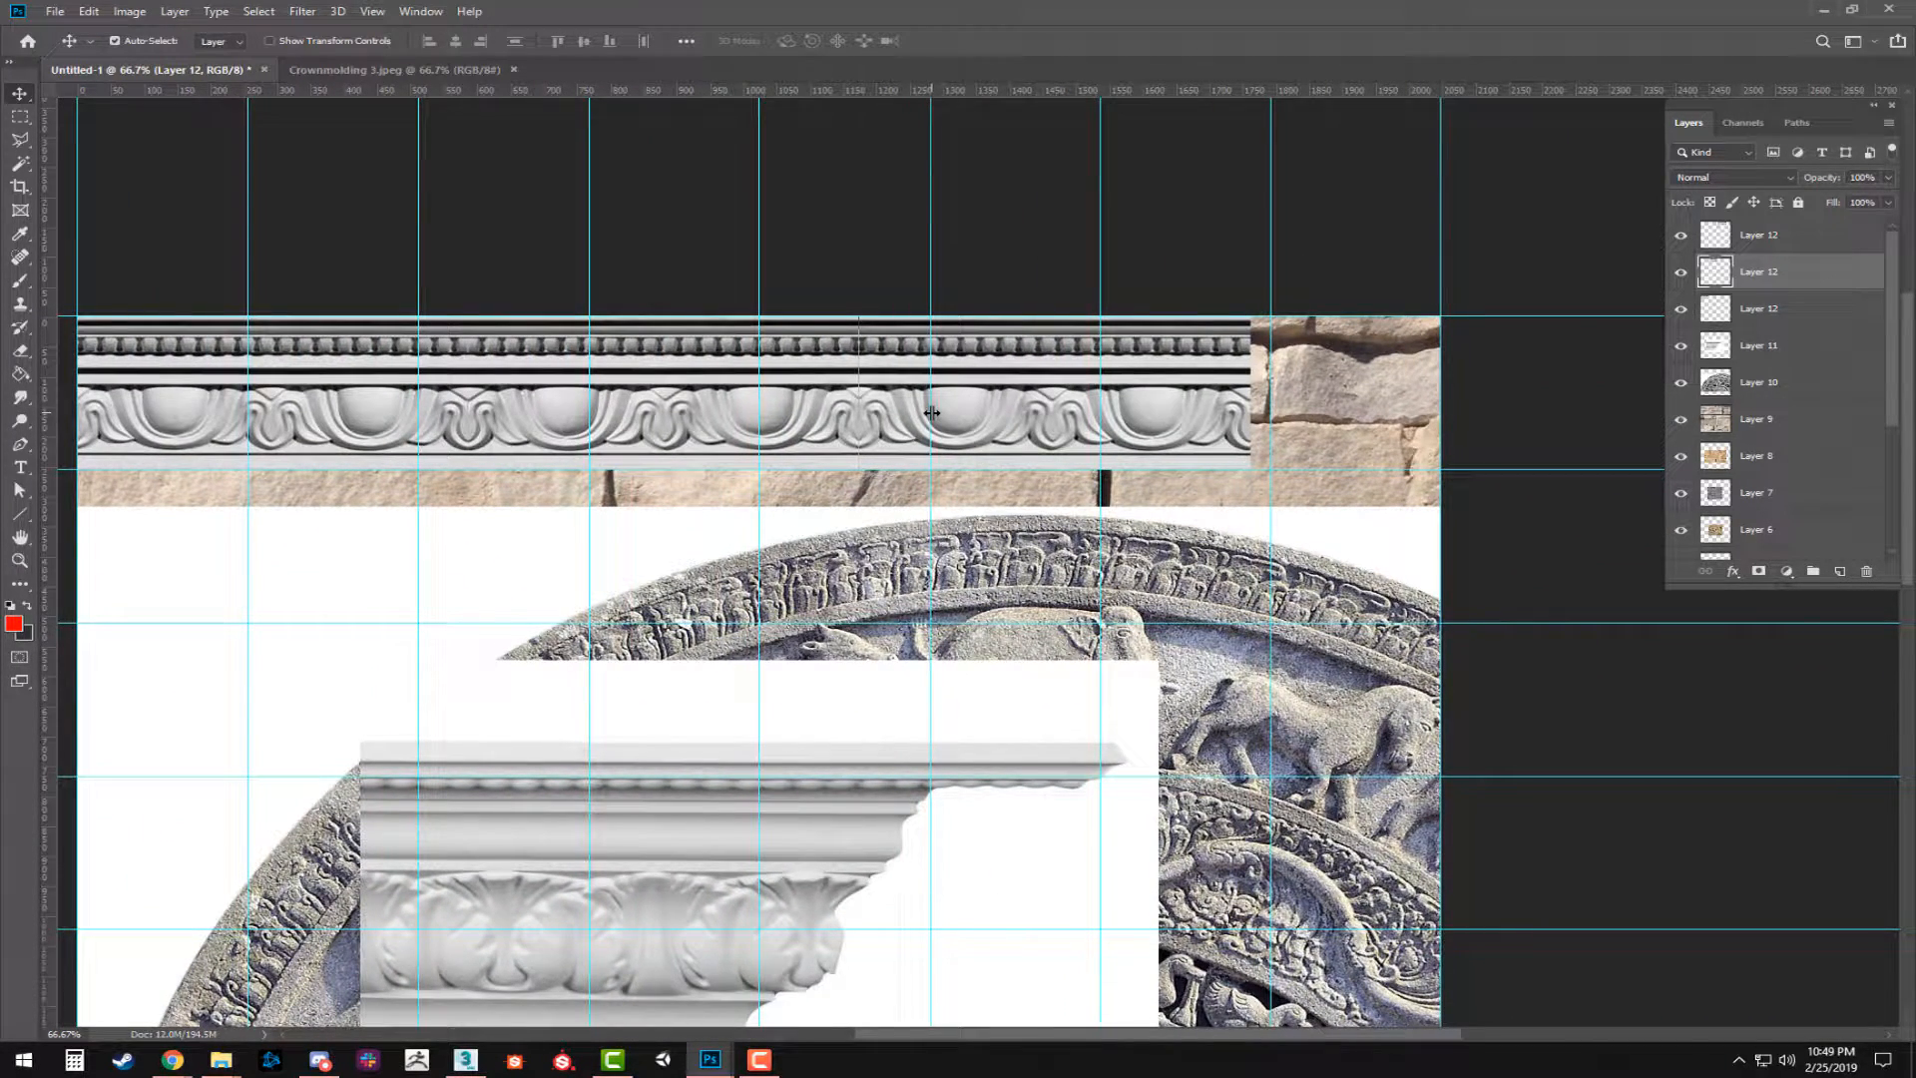
click(1001, 427)
key(Left)
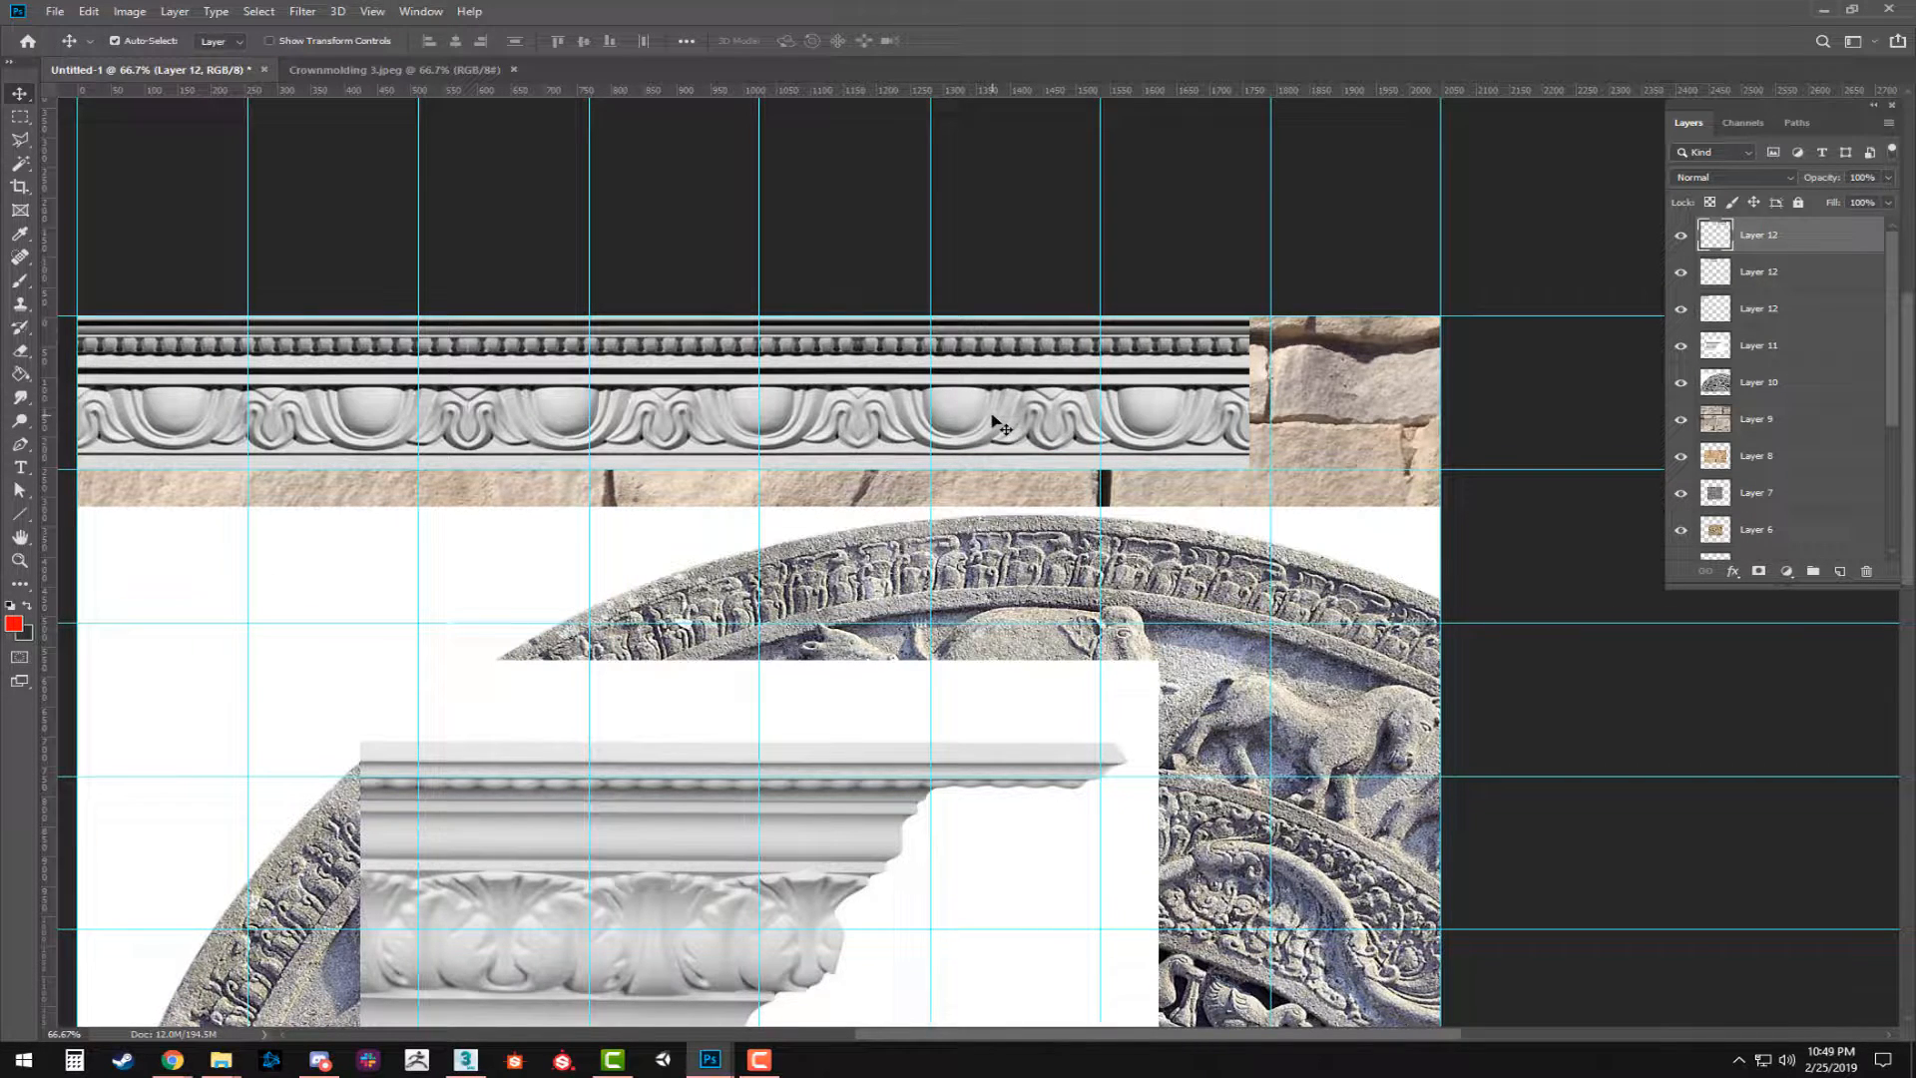
Duplicate the flipped molding strip and place the copy at the end of the row to fill the remaining canvas width.
drag(993, 429, 1020, 477)
click(481, 414)
drag(509, 410, 1287, 411)
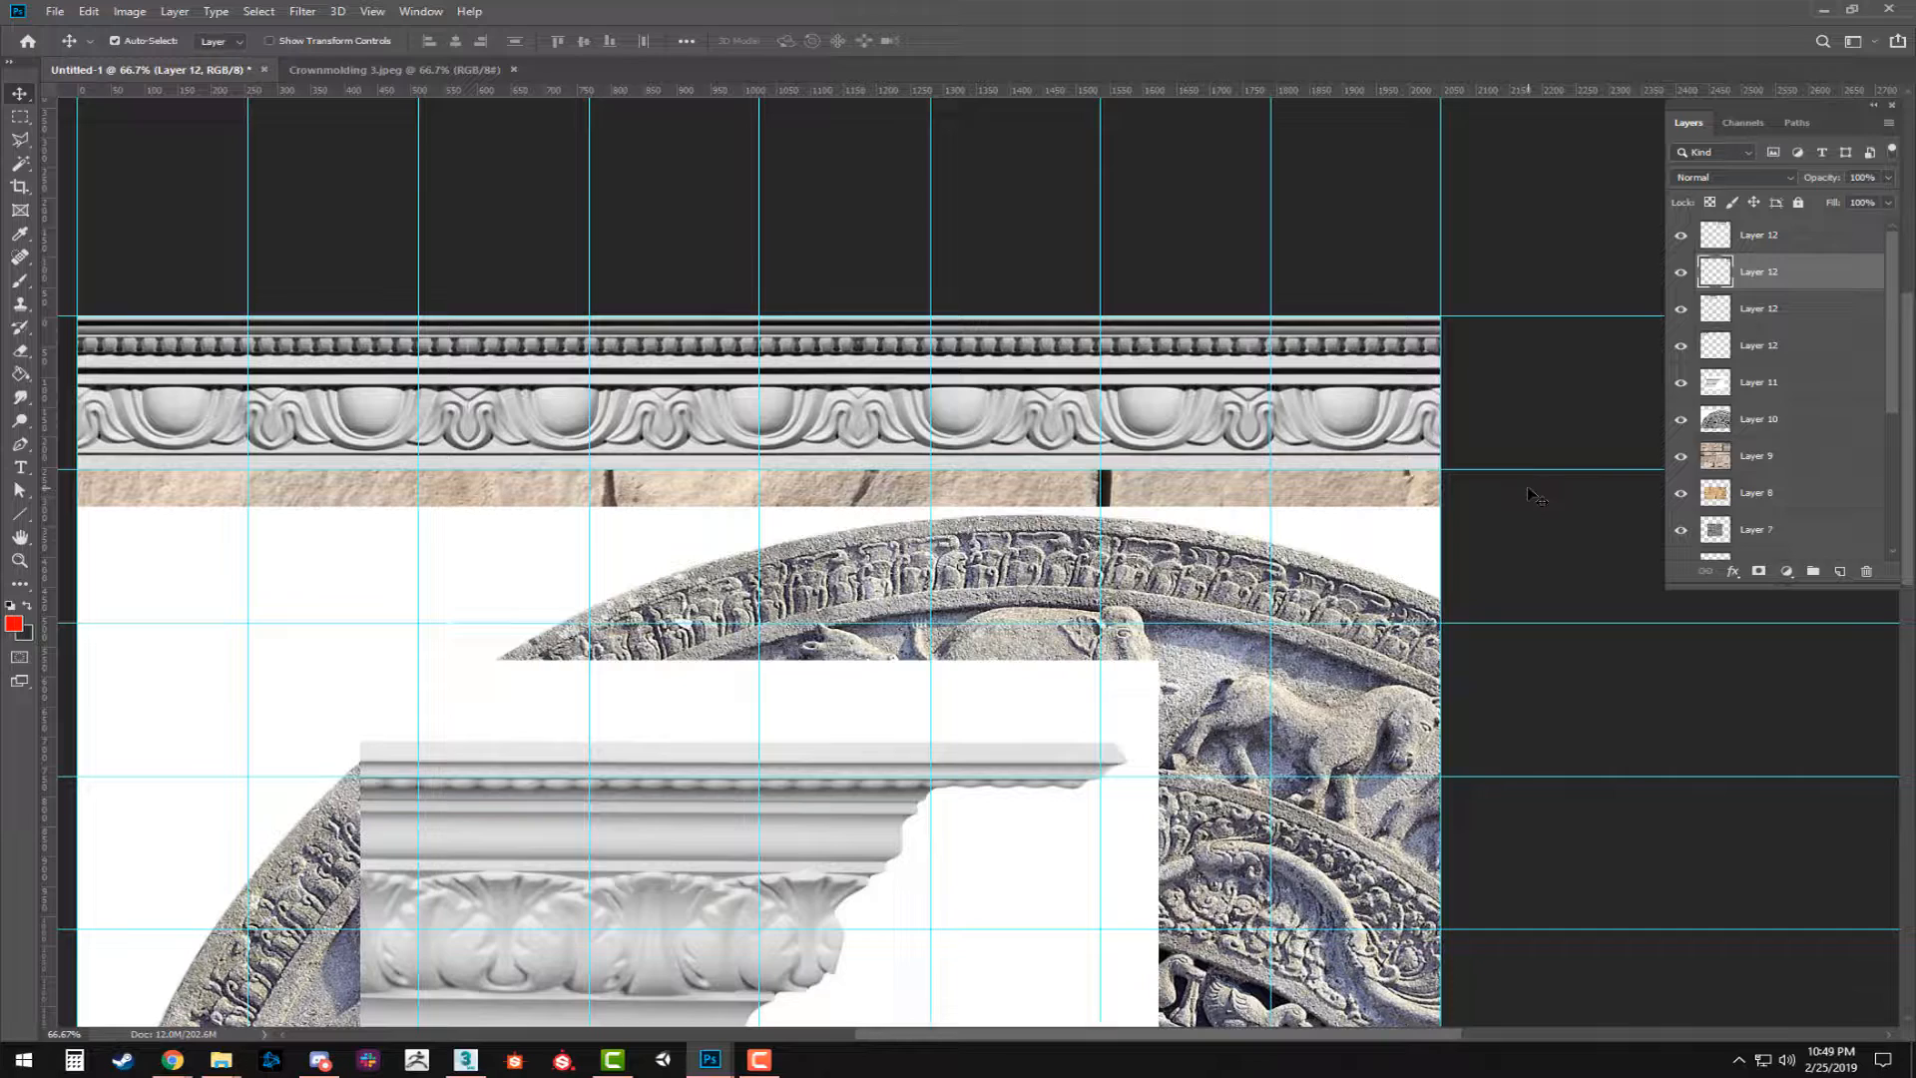
Merge the four Layer 12 molding strips into a single layer.
drag(710, 459, 874, 495)
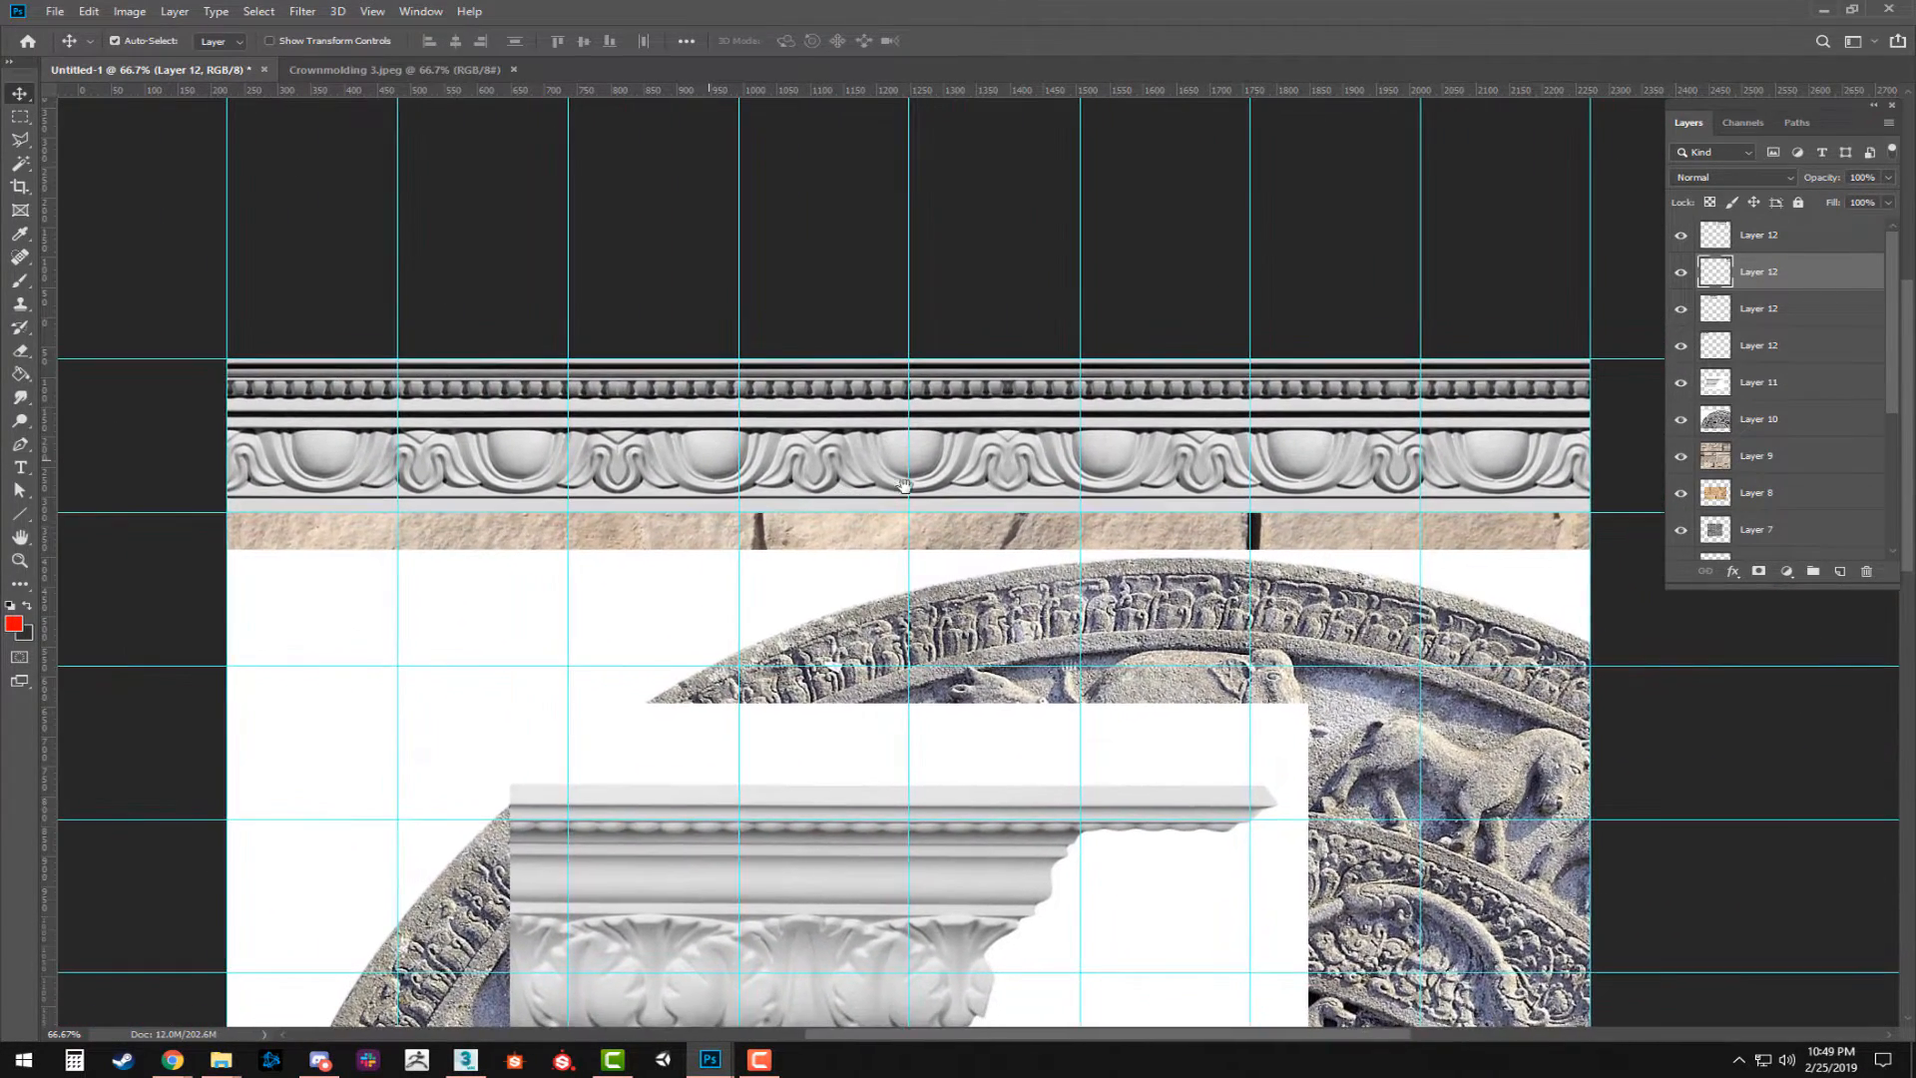
click(1758, 345)
click(1761, 388)
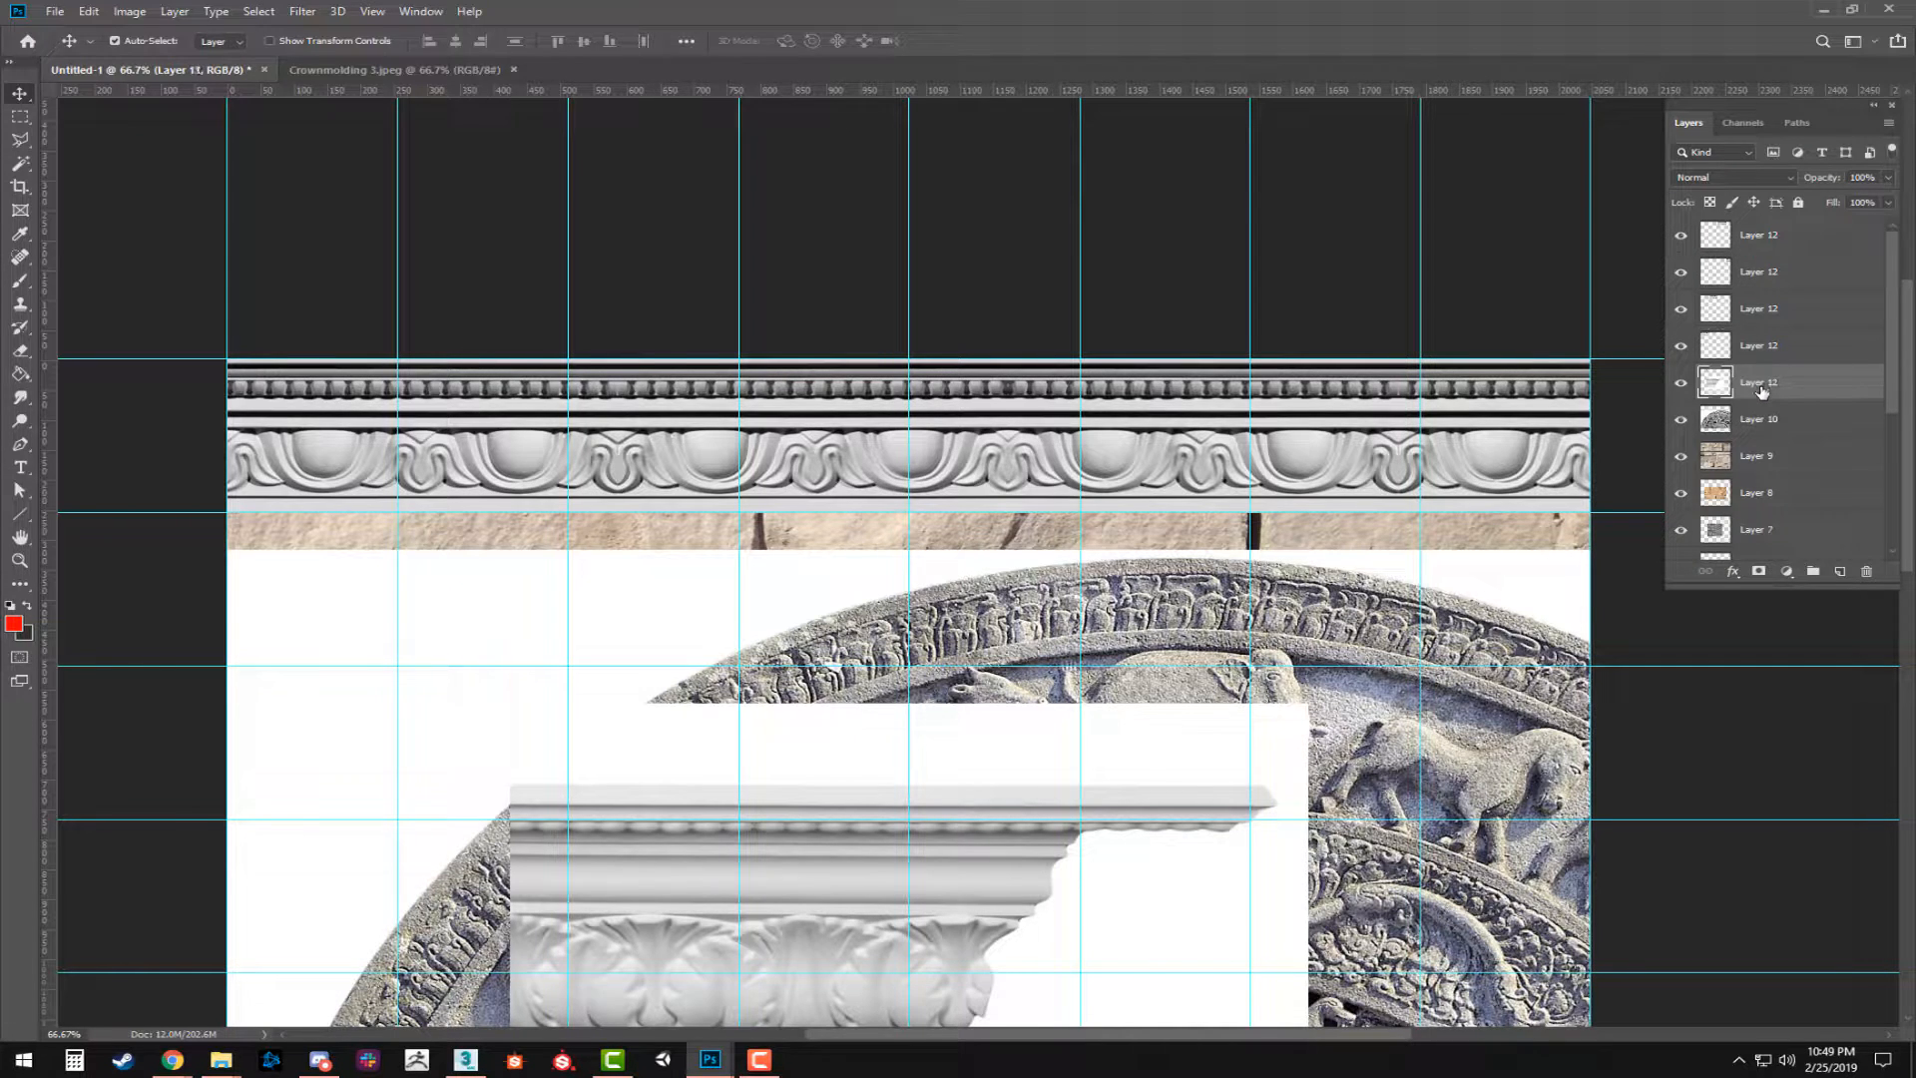
click(1678, 384)
click(1678, 384)
click(1759, 344)
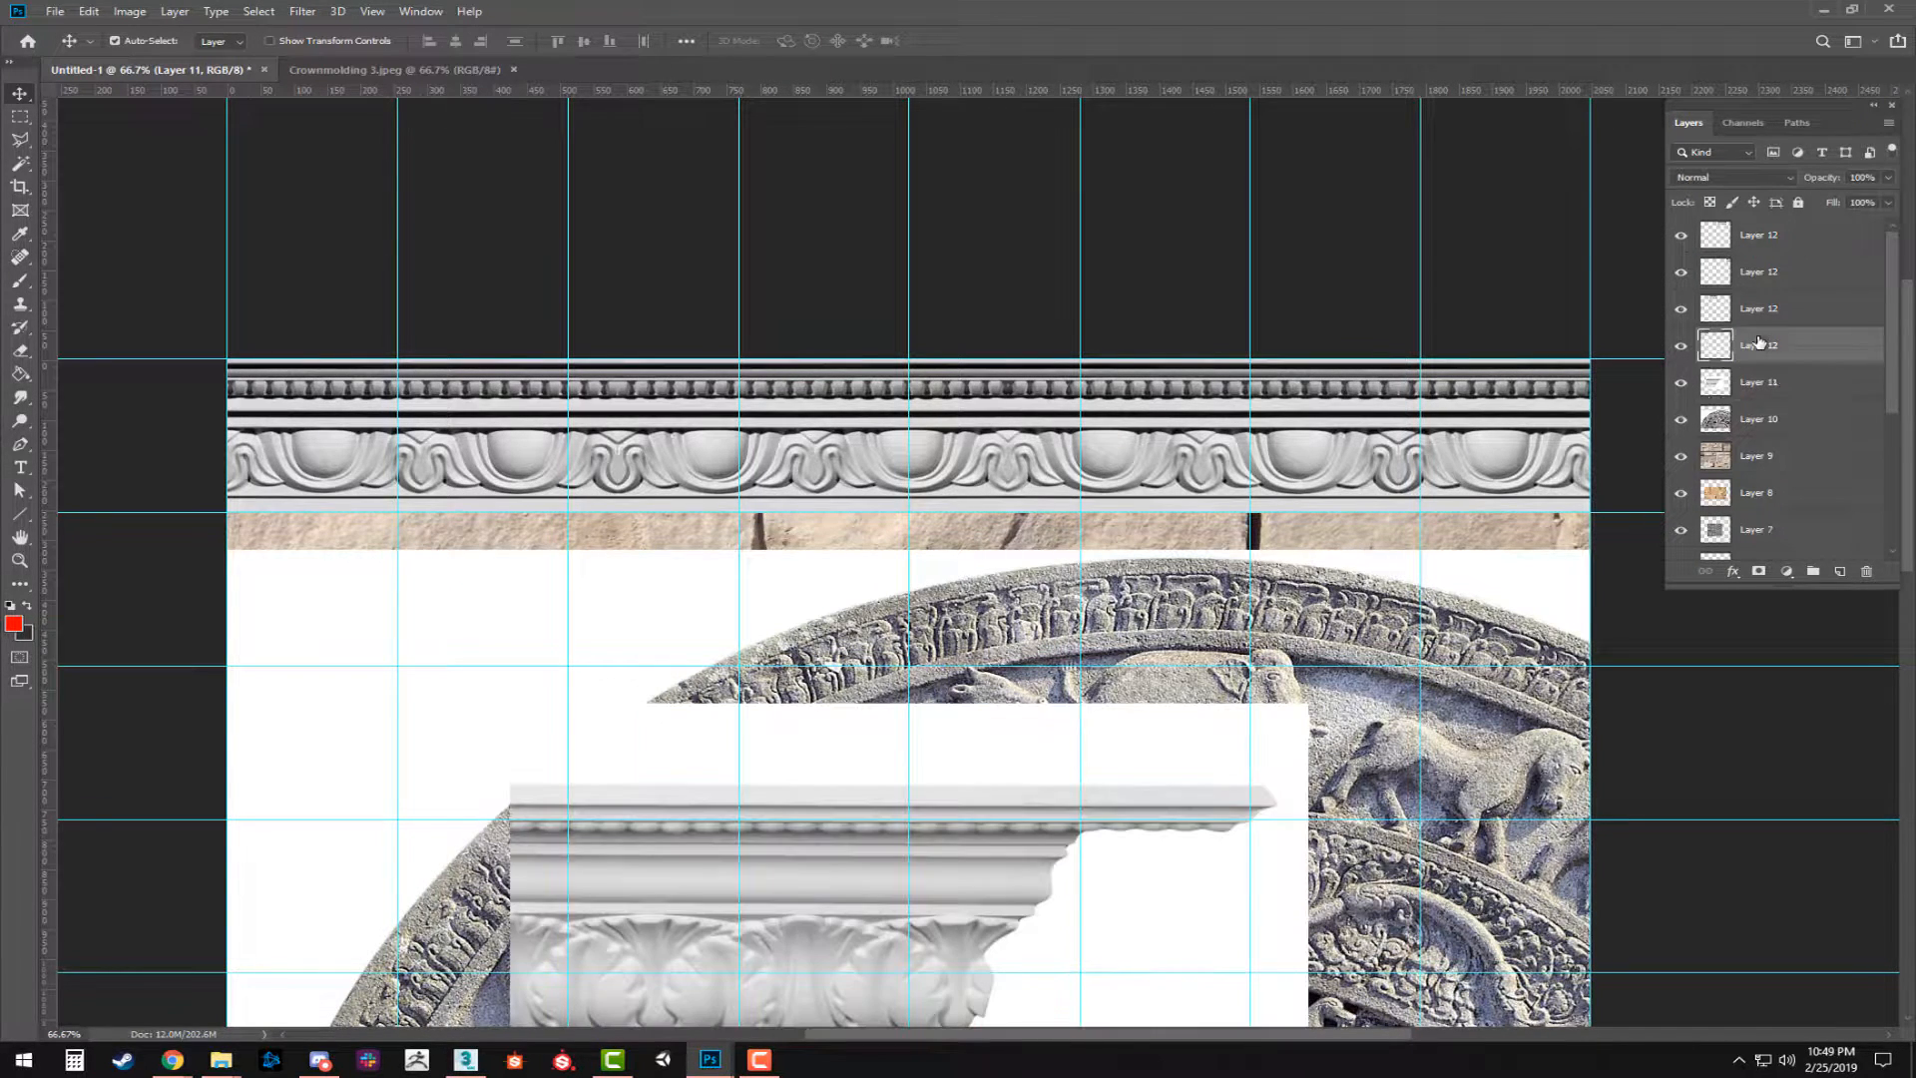
shift+click(1764, 236)
key(ctrl+e)
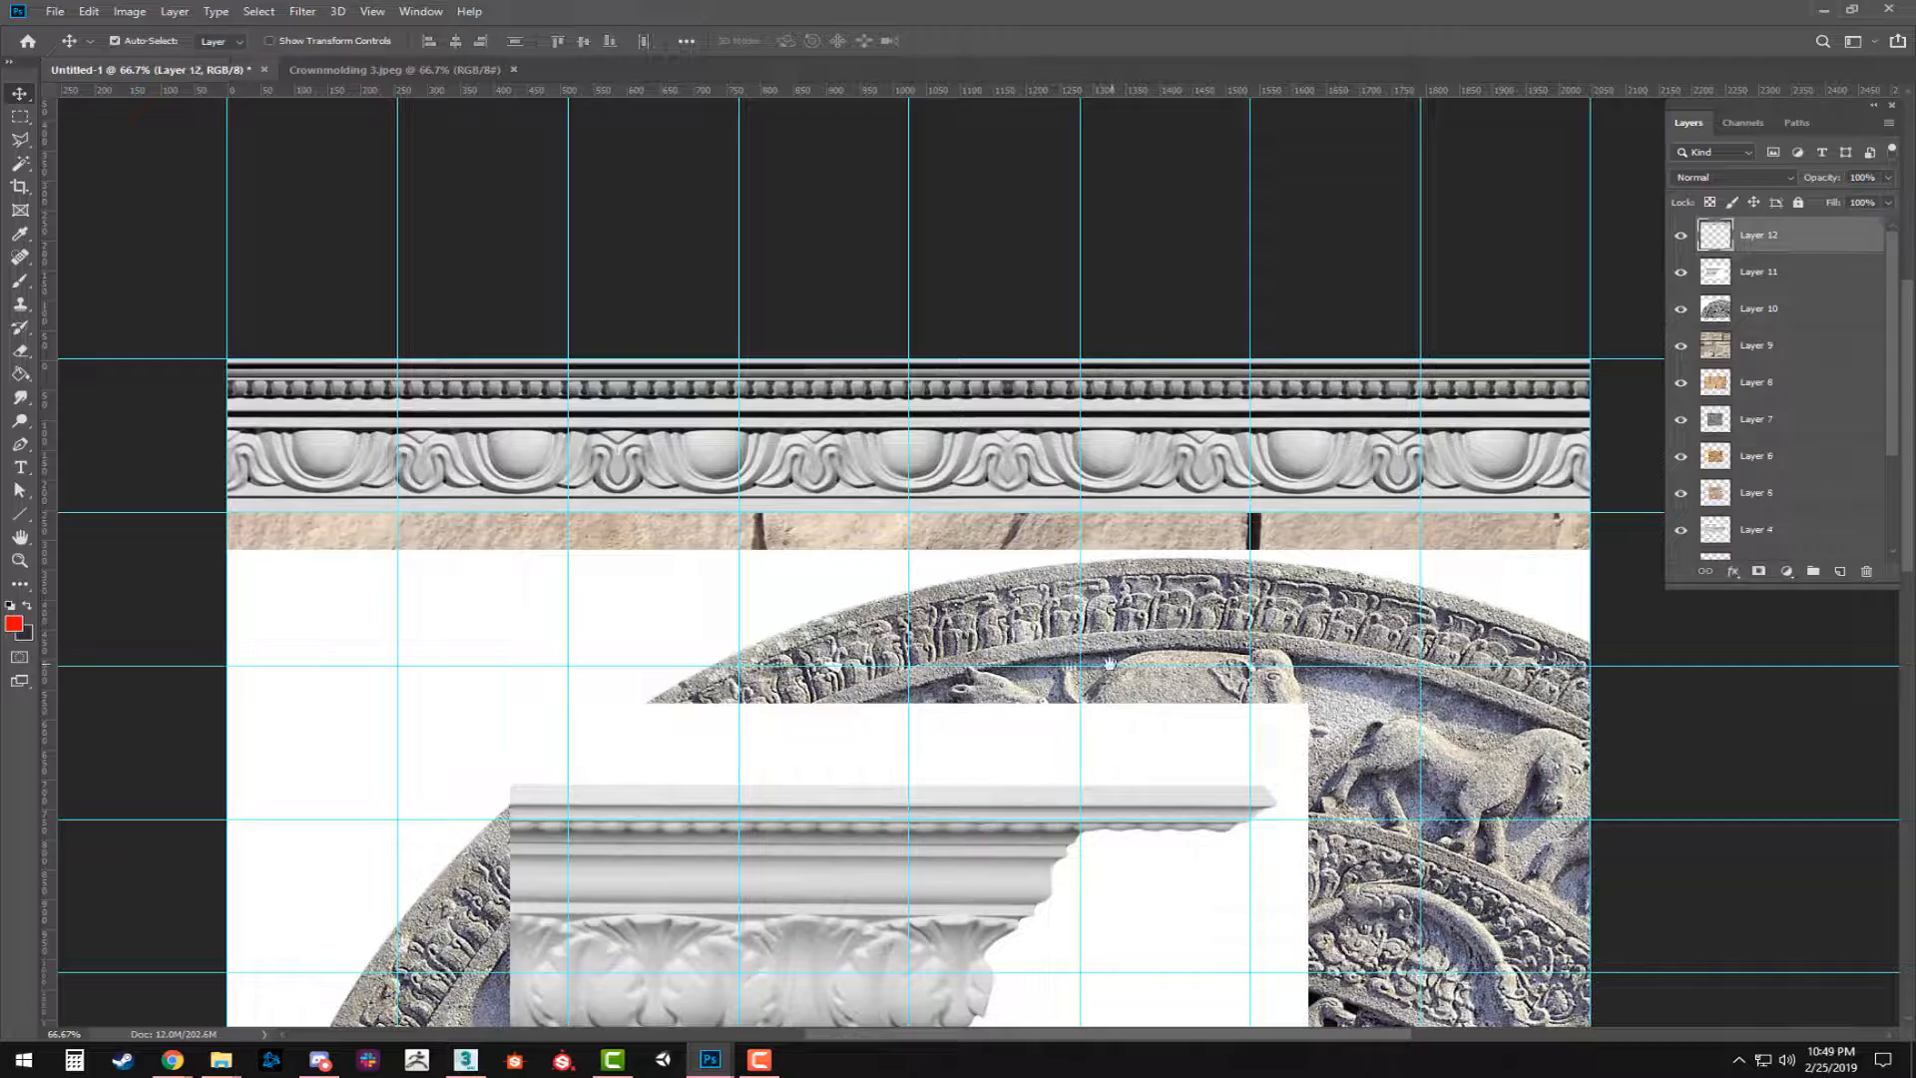
Delete the white background around the acanthus-leaf molding on Layer 11, using the Magic Wand with a tolerance of 1.
scroll(1031, 459, down, 5)
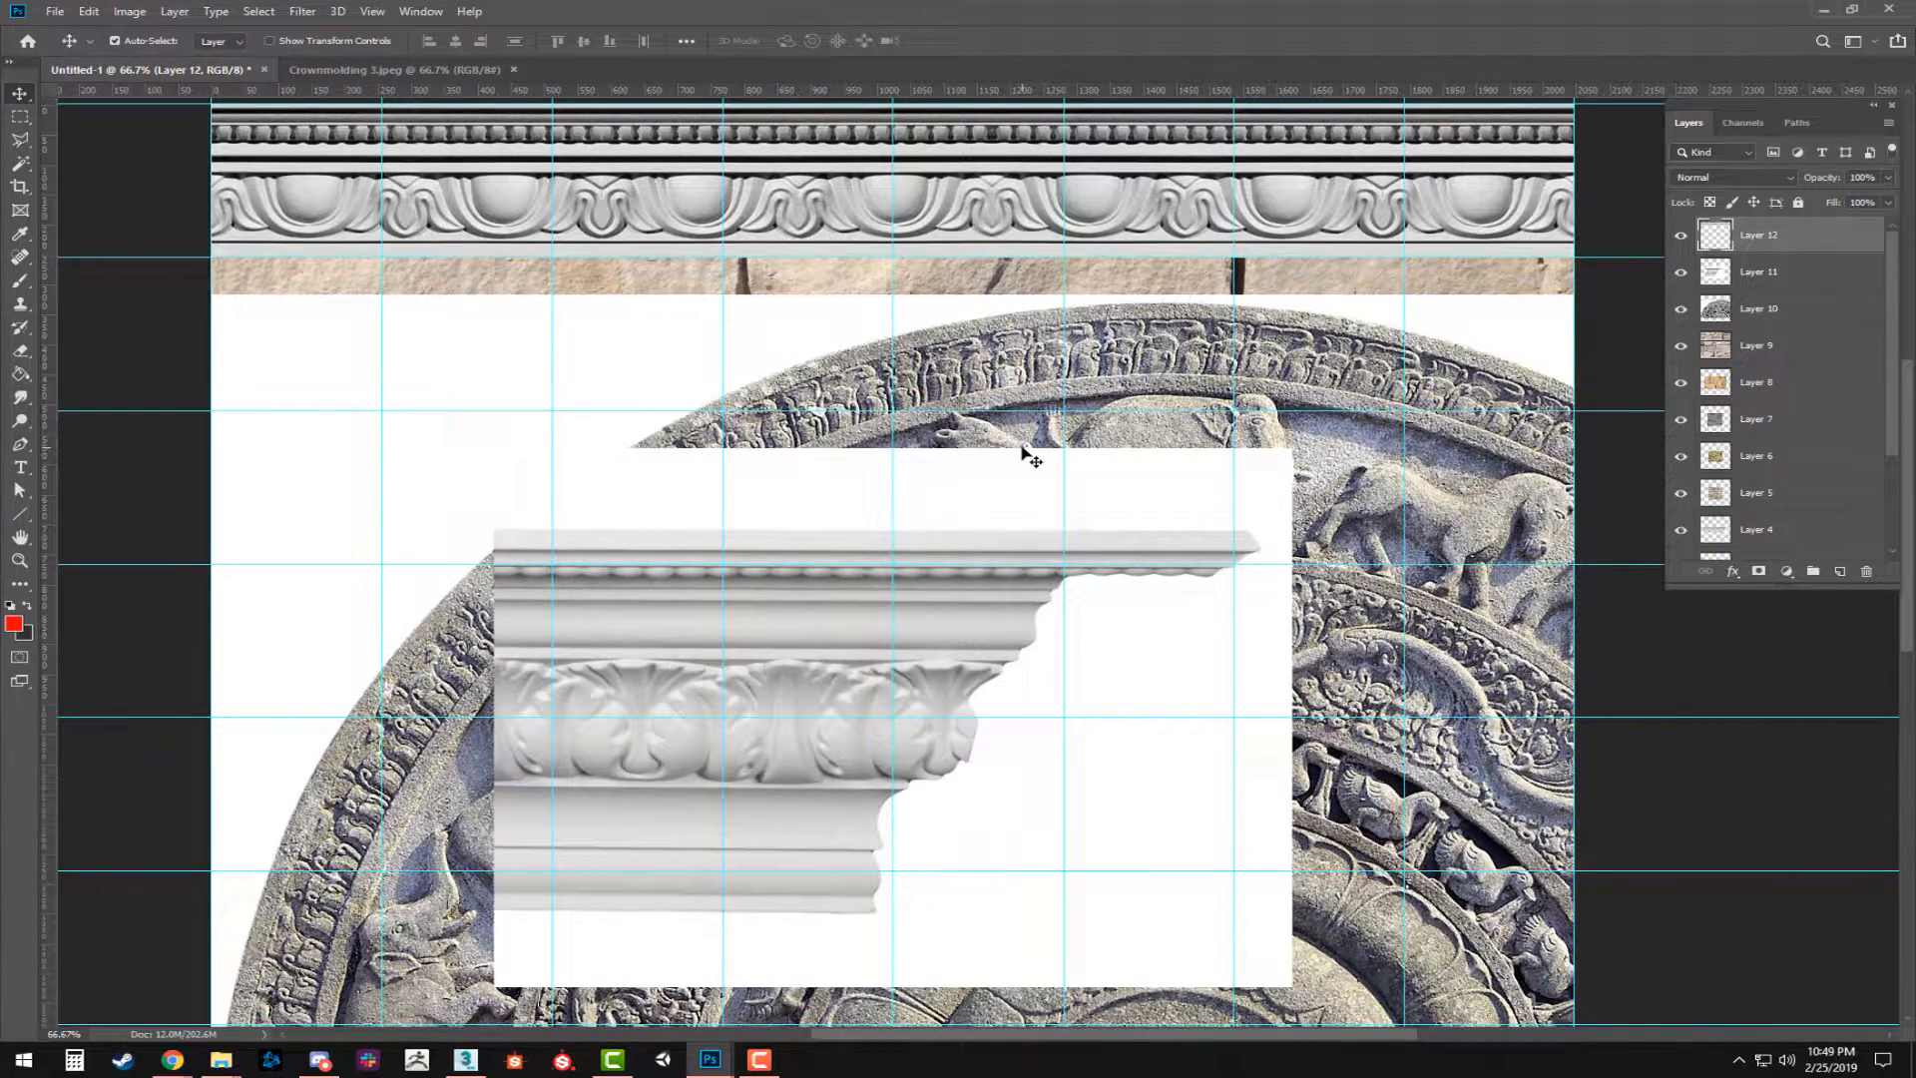
key(w)
click(996, 483)
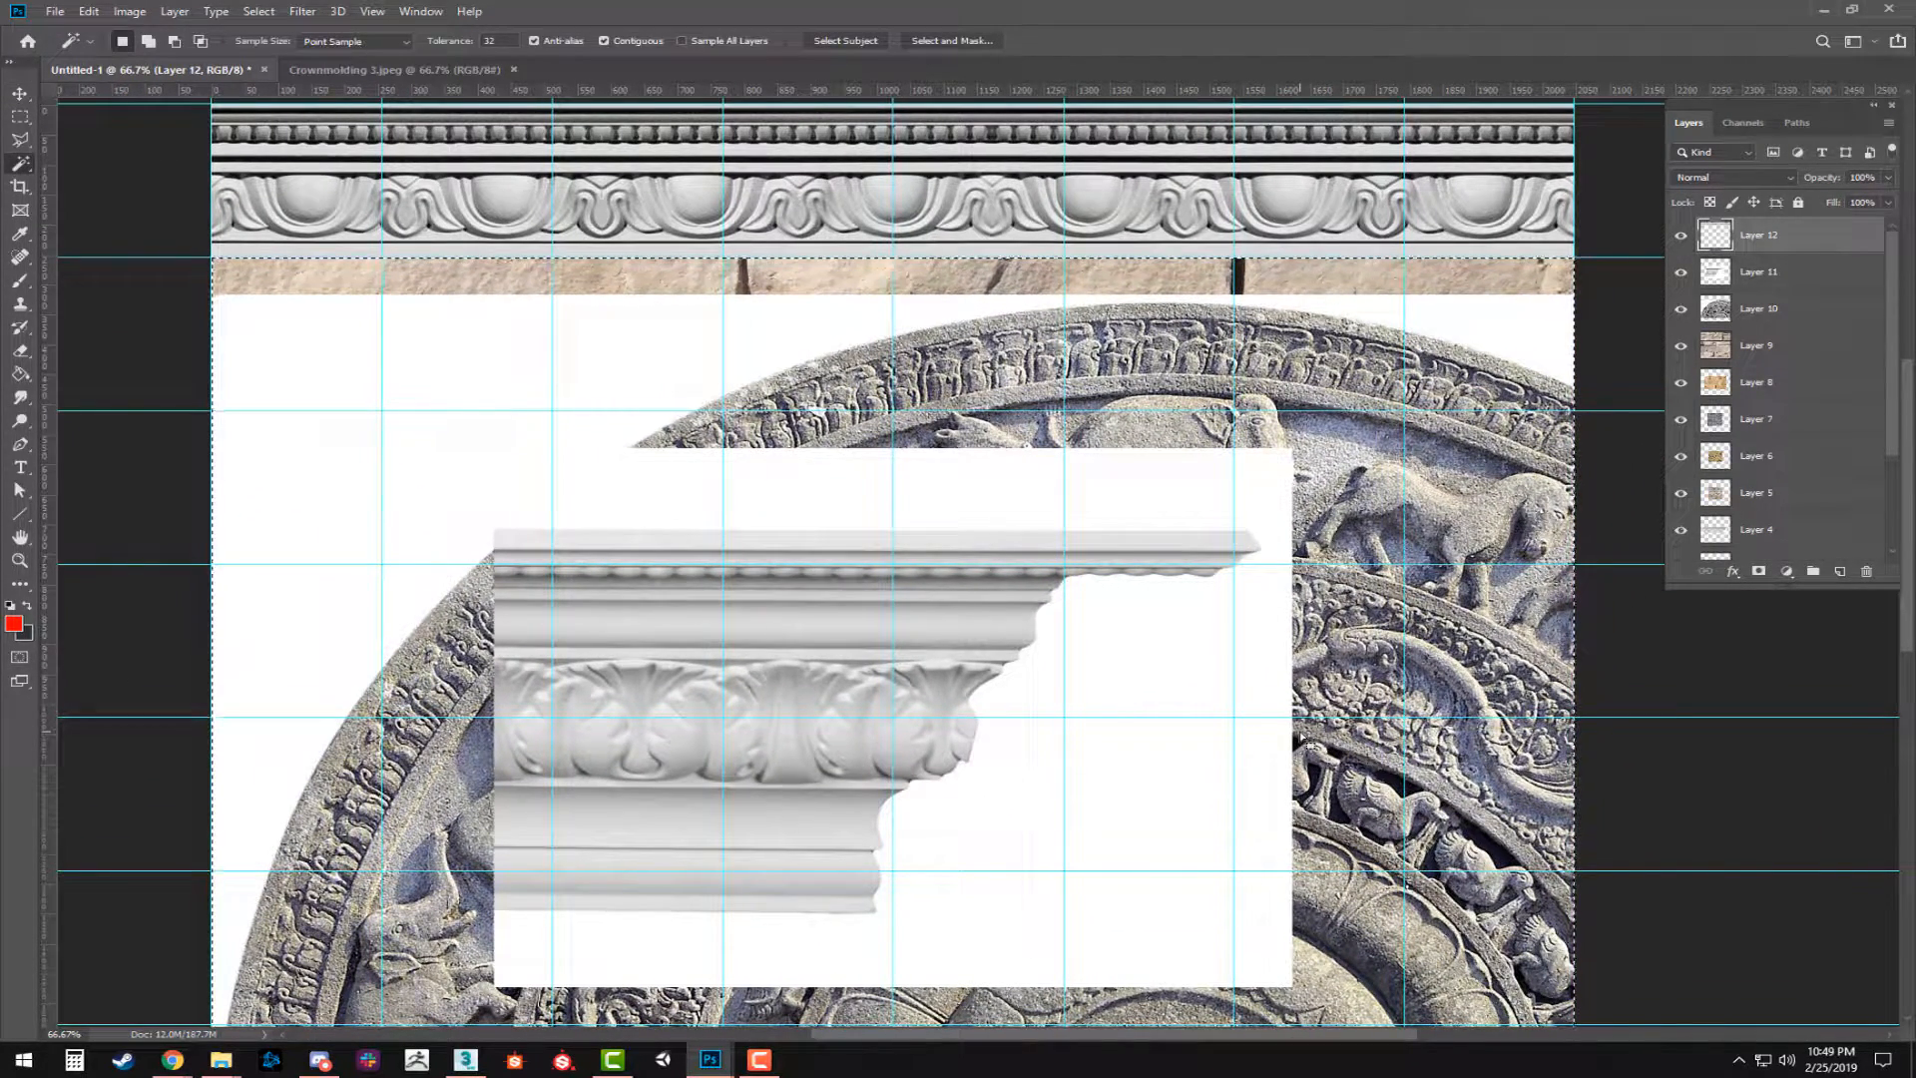
click(1762, 273)
click(1123, 509)
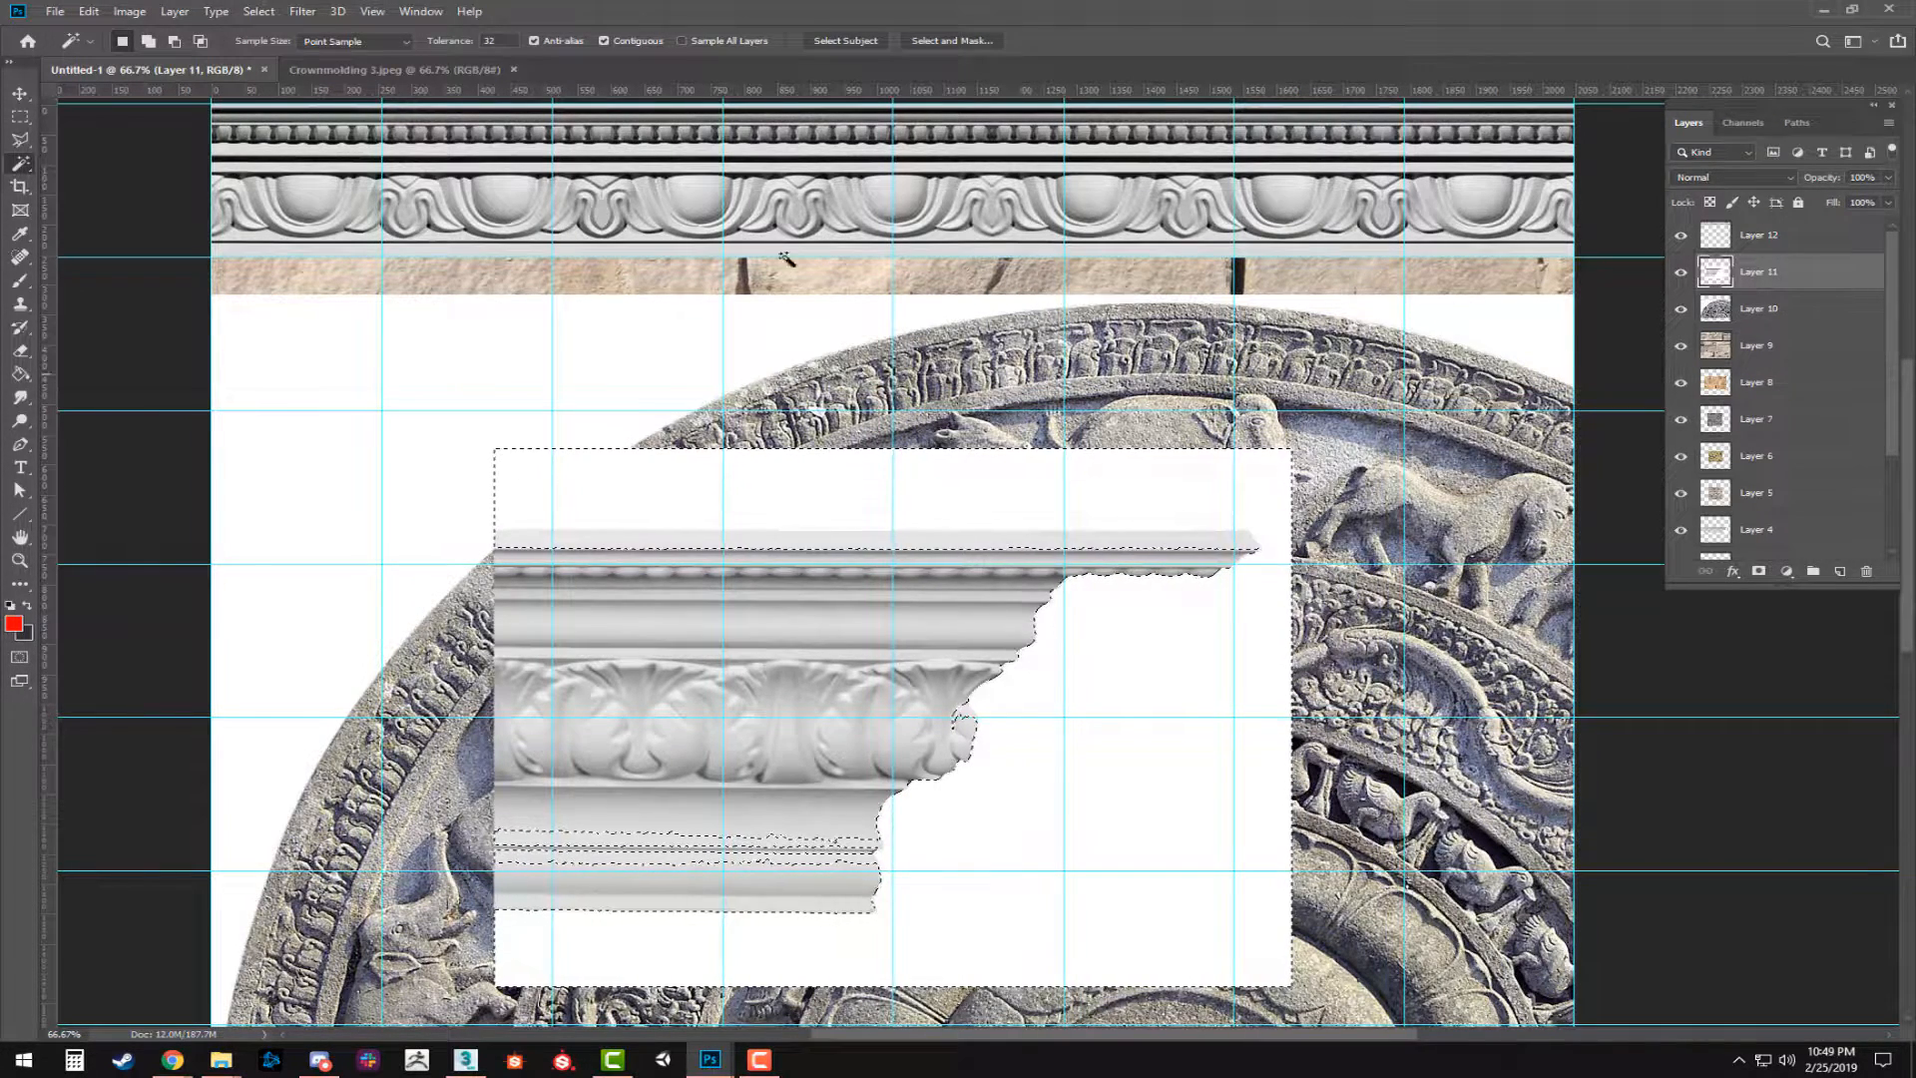
click(491, 41)
text(1)
key(ctrl+d)
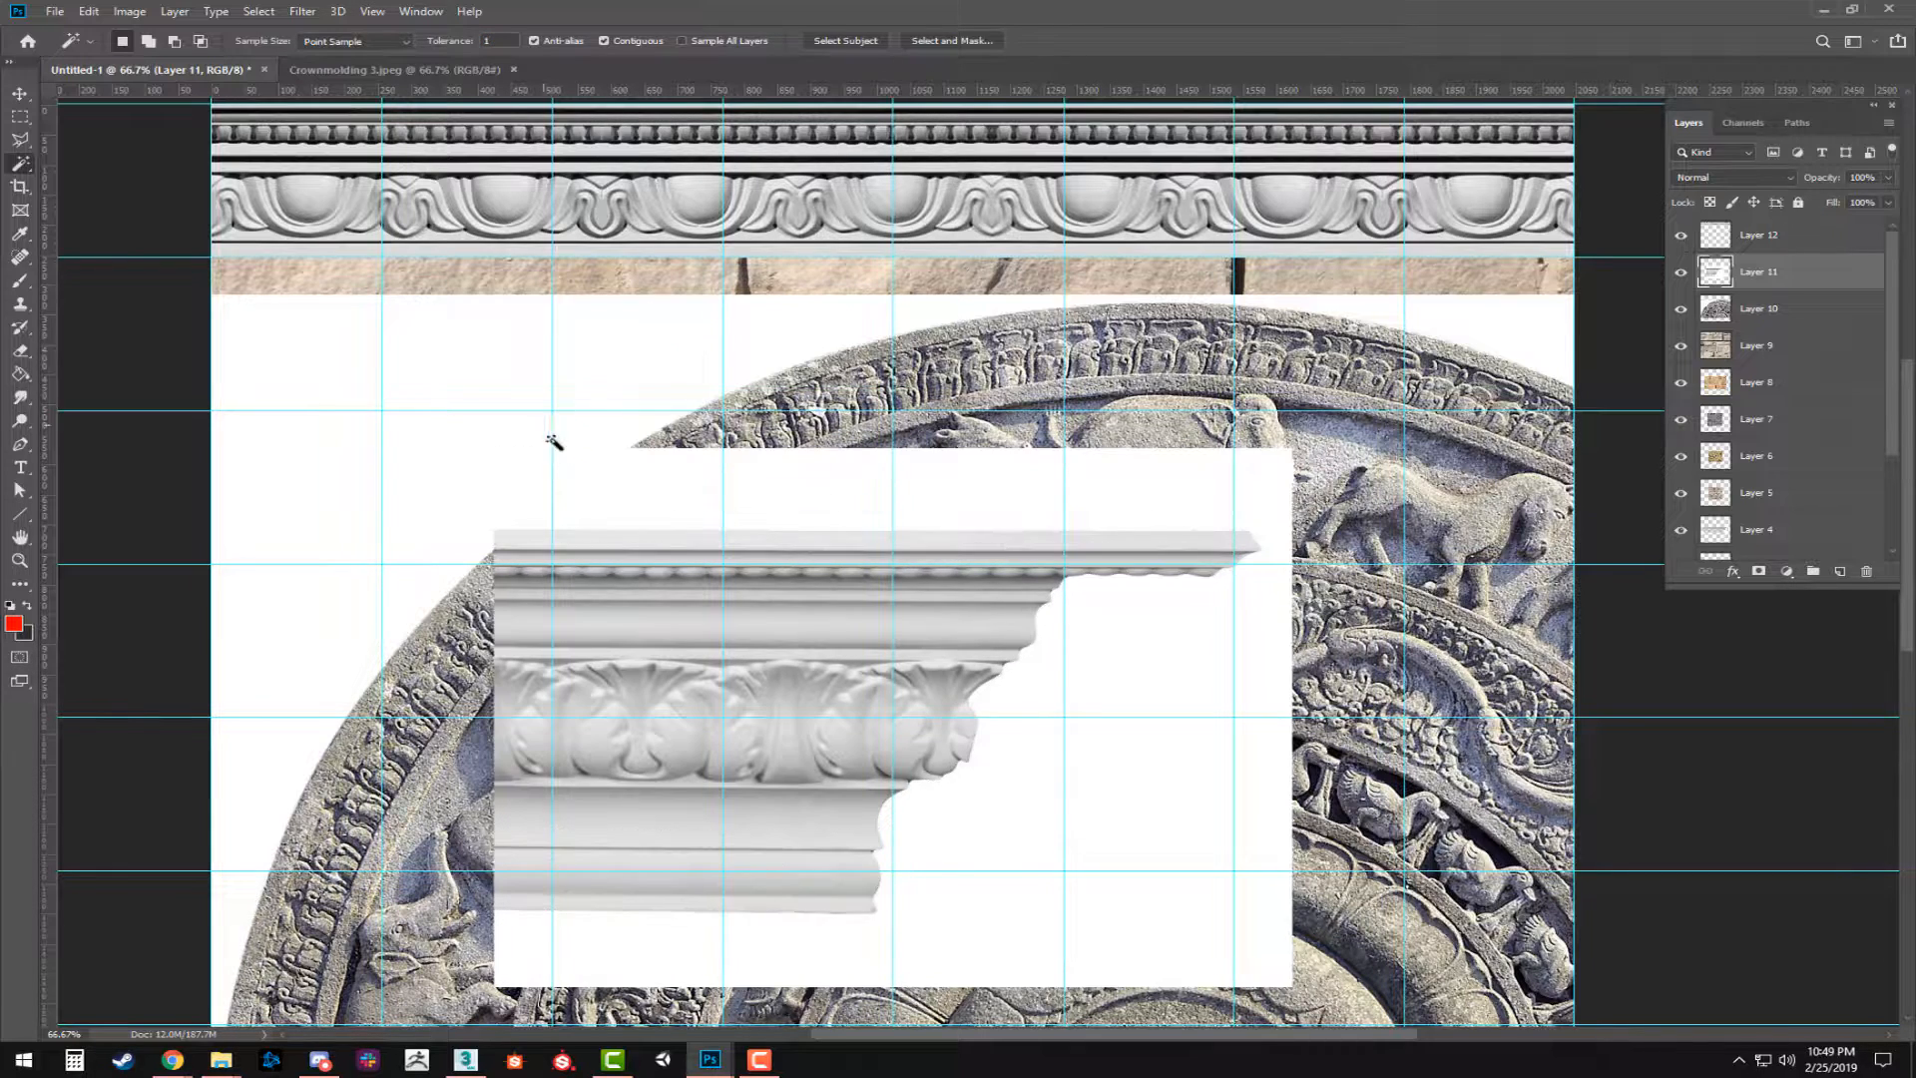
click(881, 513)
key(Delete)
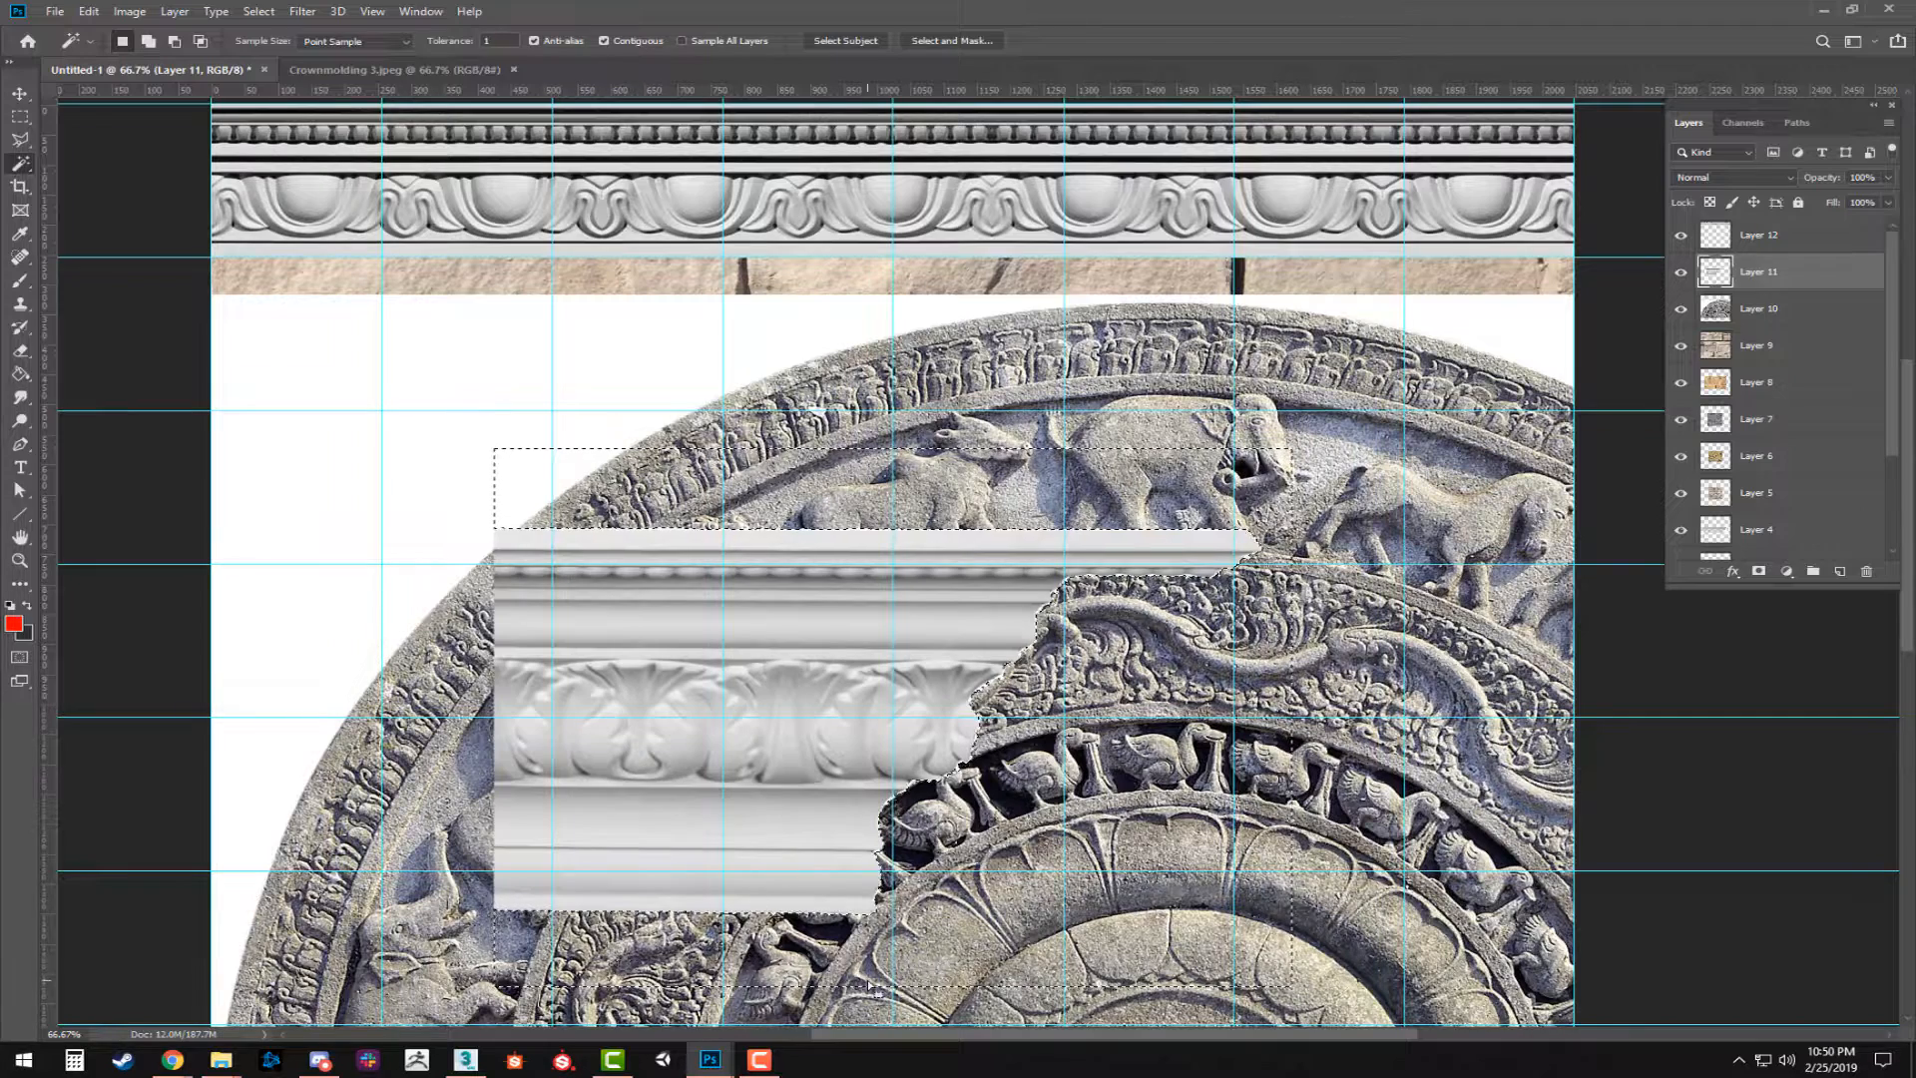
key(ctrl+d)
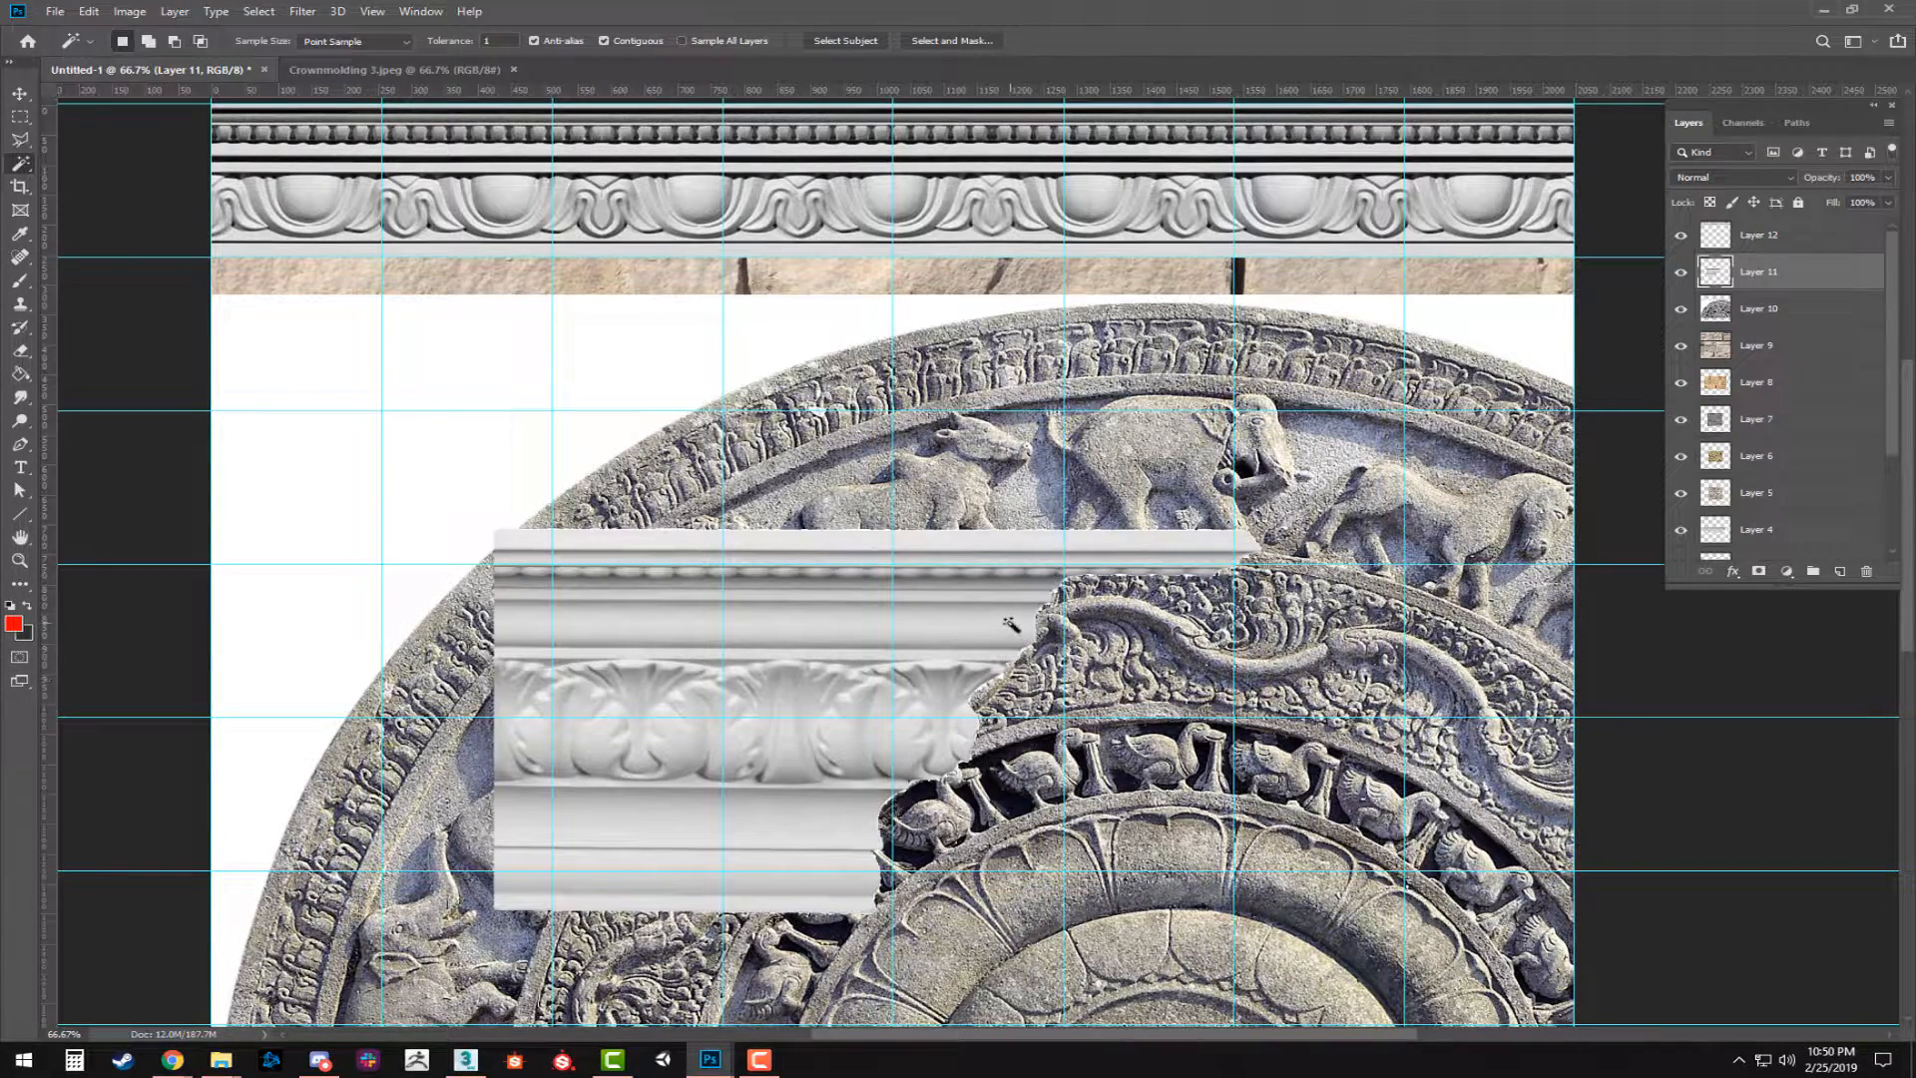
Clean up the leftover fringe along the upper and lower edges of the acanthus molding with rectangular selections.
key(m)
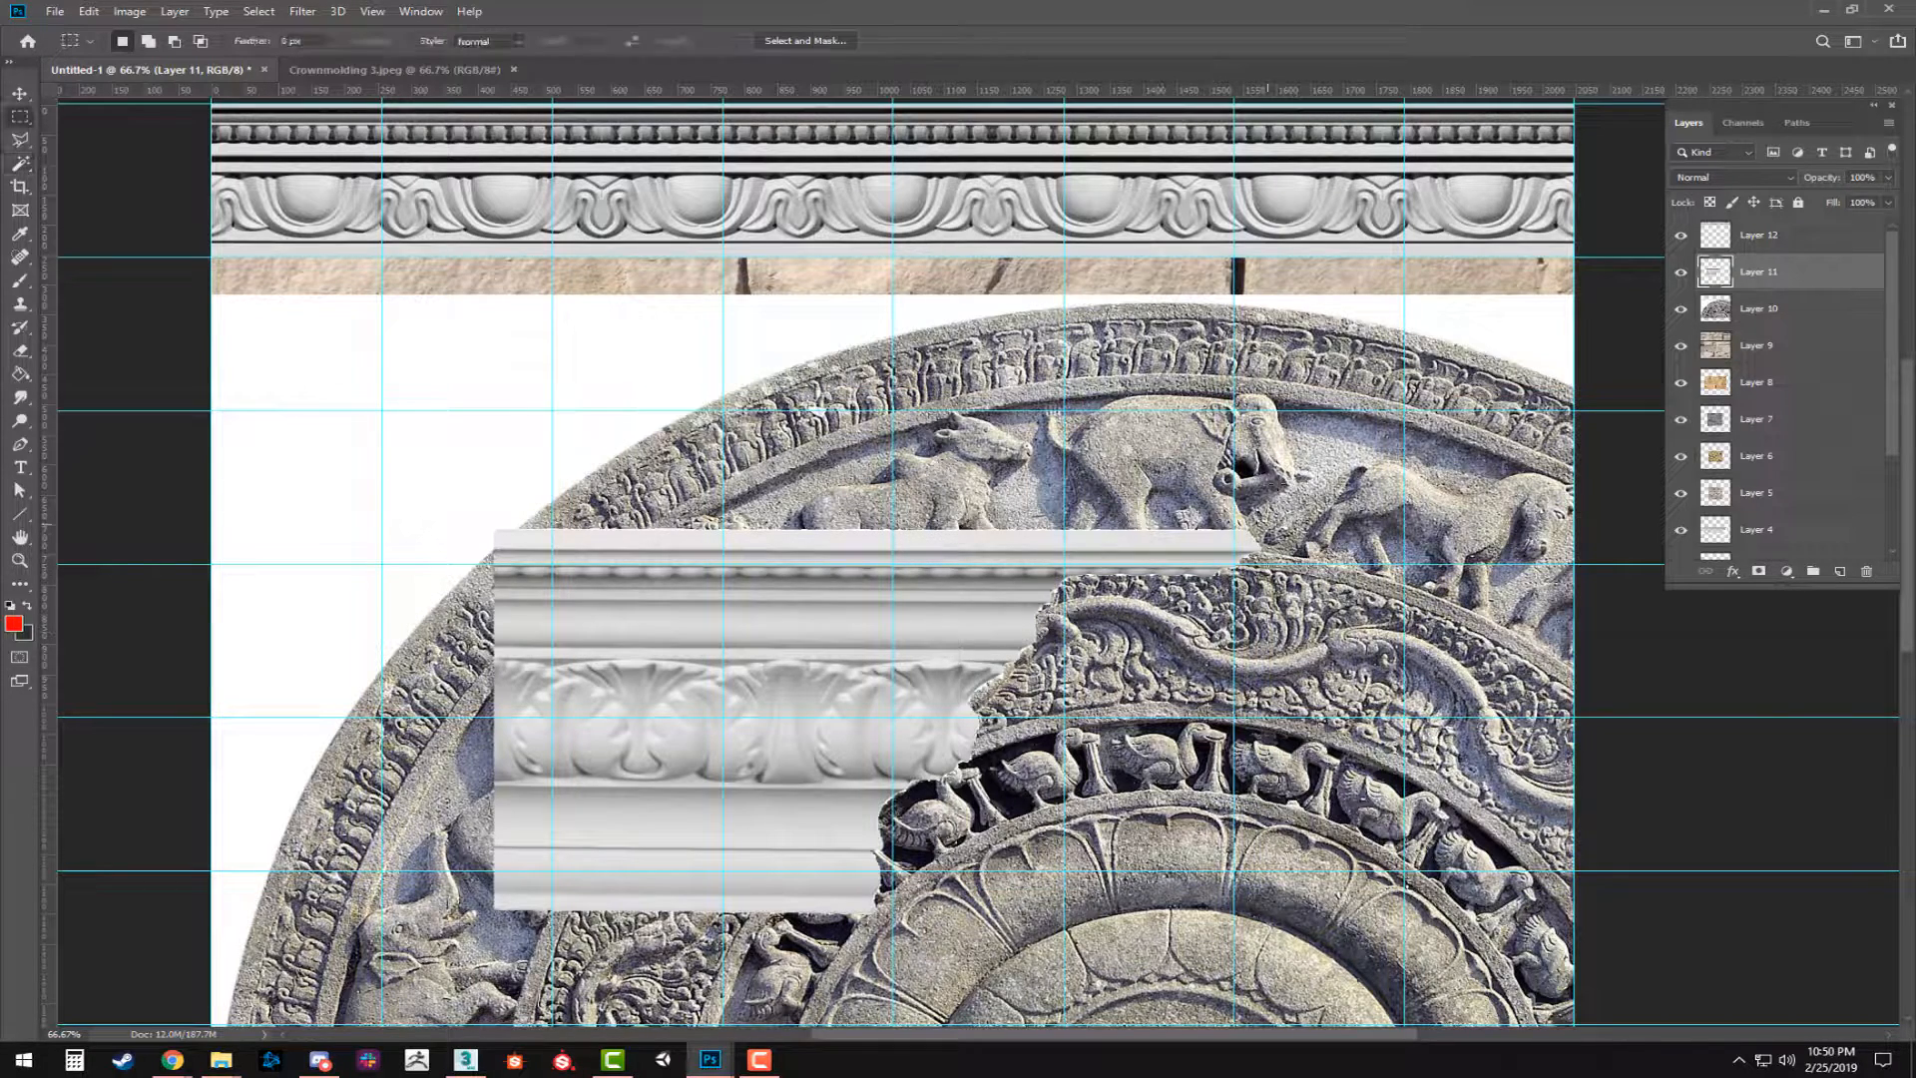
drag(1455, 389, 191, 528)
key(ctrl+d)
drag(986, 931, 249, 910)
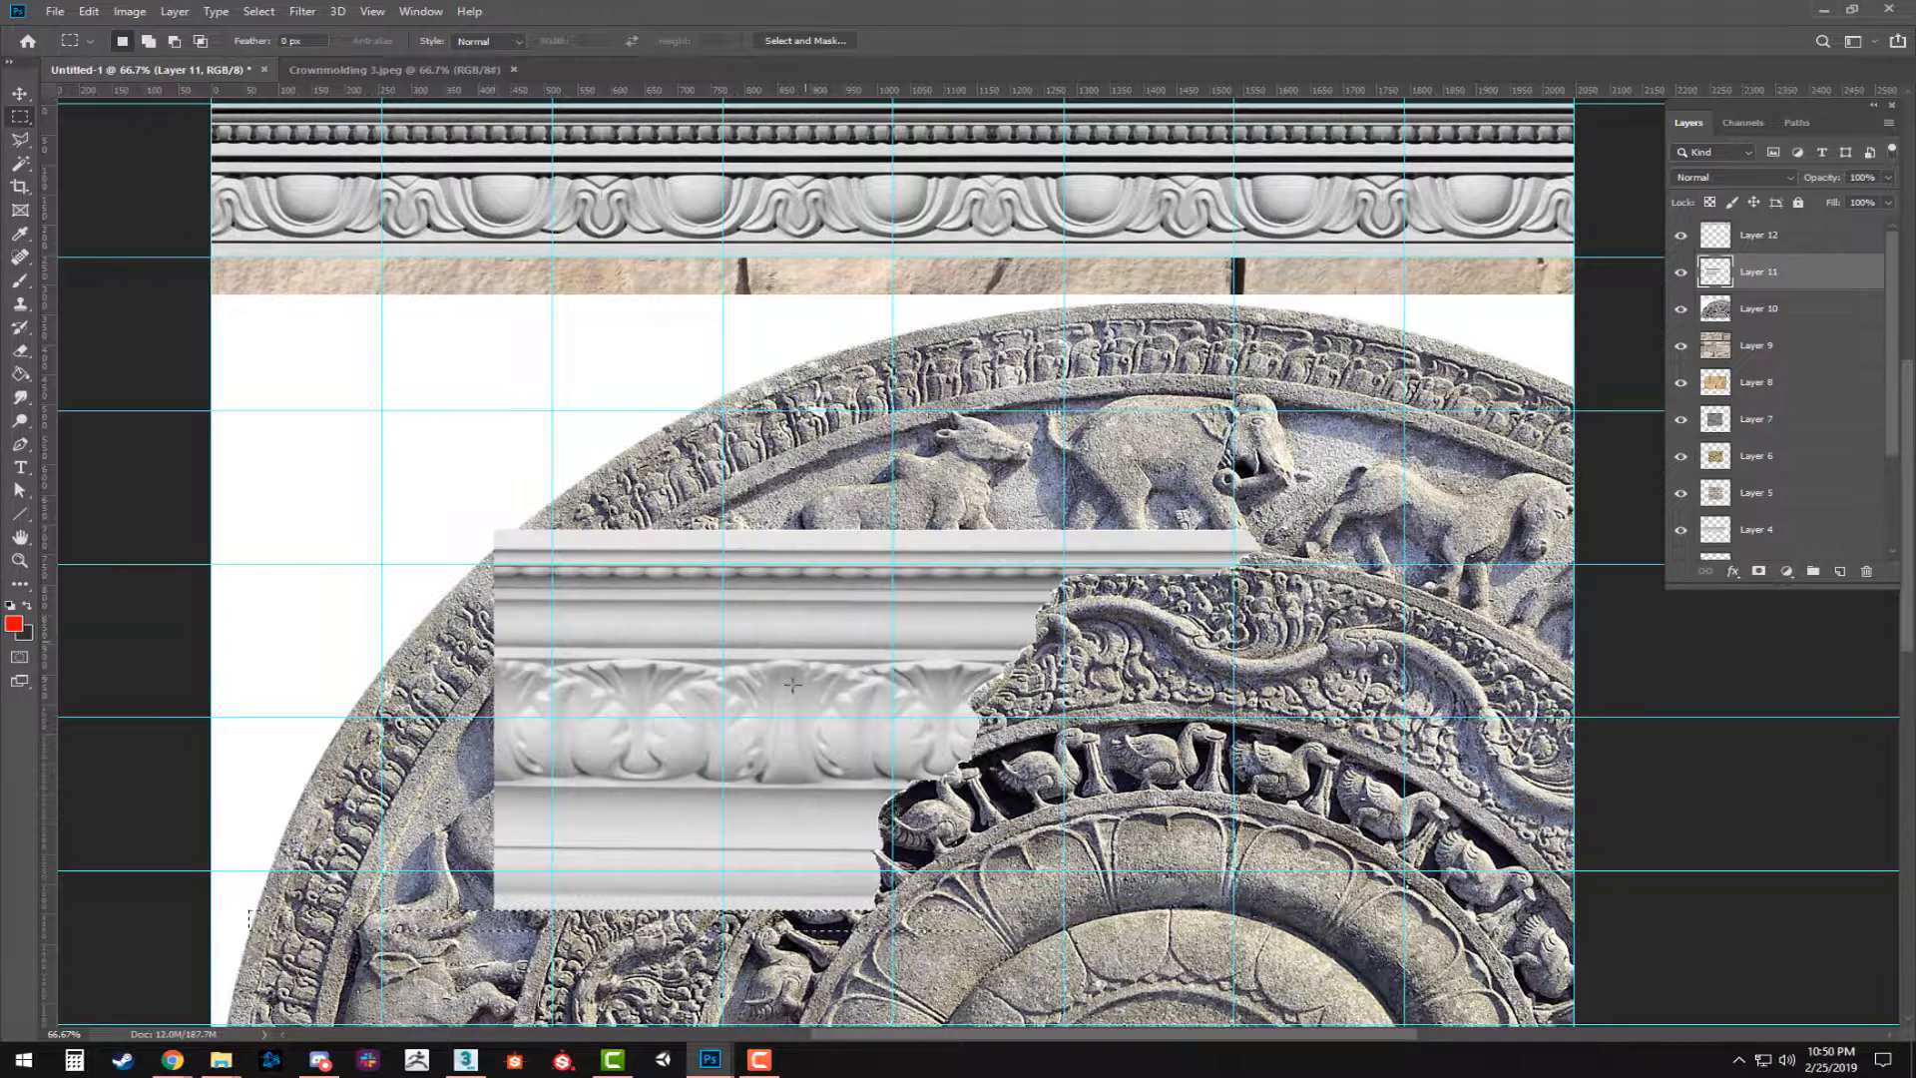
Cut off the acanthus molding's angled right part with a rectangular selection, ending the piece between two leaf motifs.
drag(1391, 410, 786, 1010)
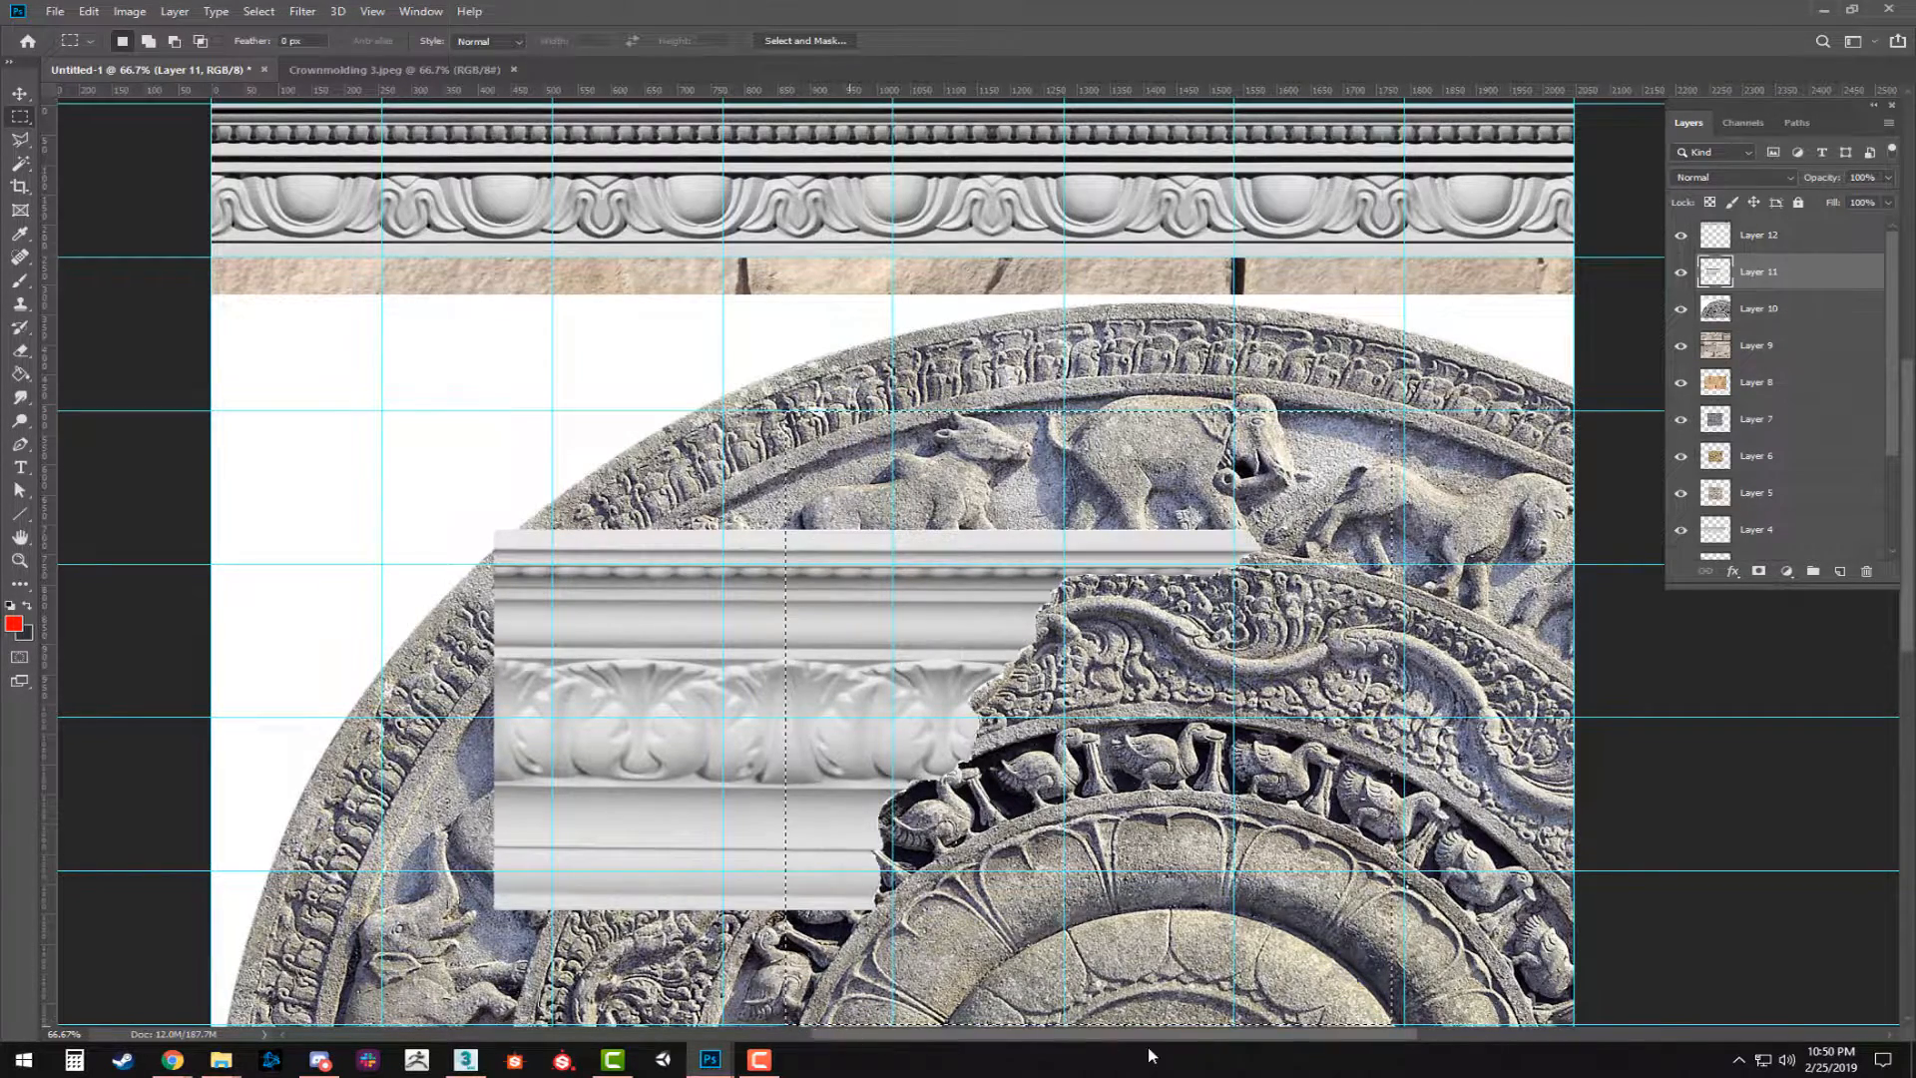
key(Delete)
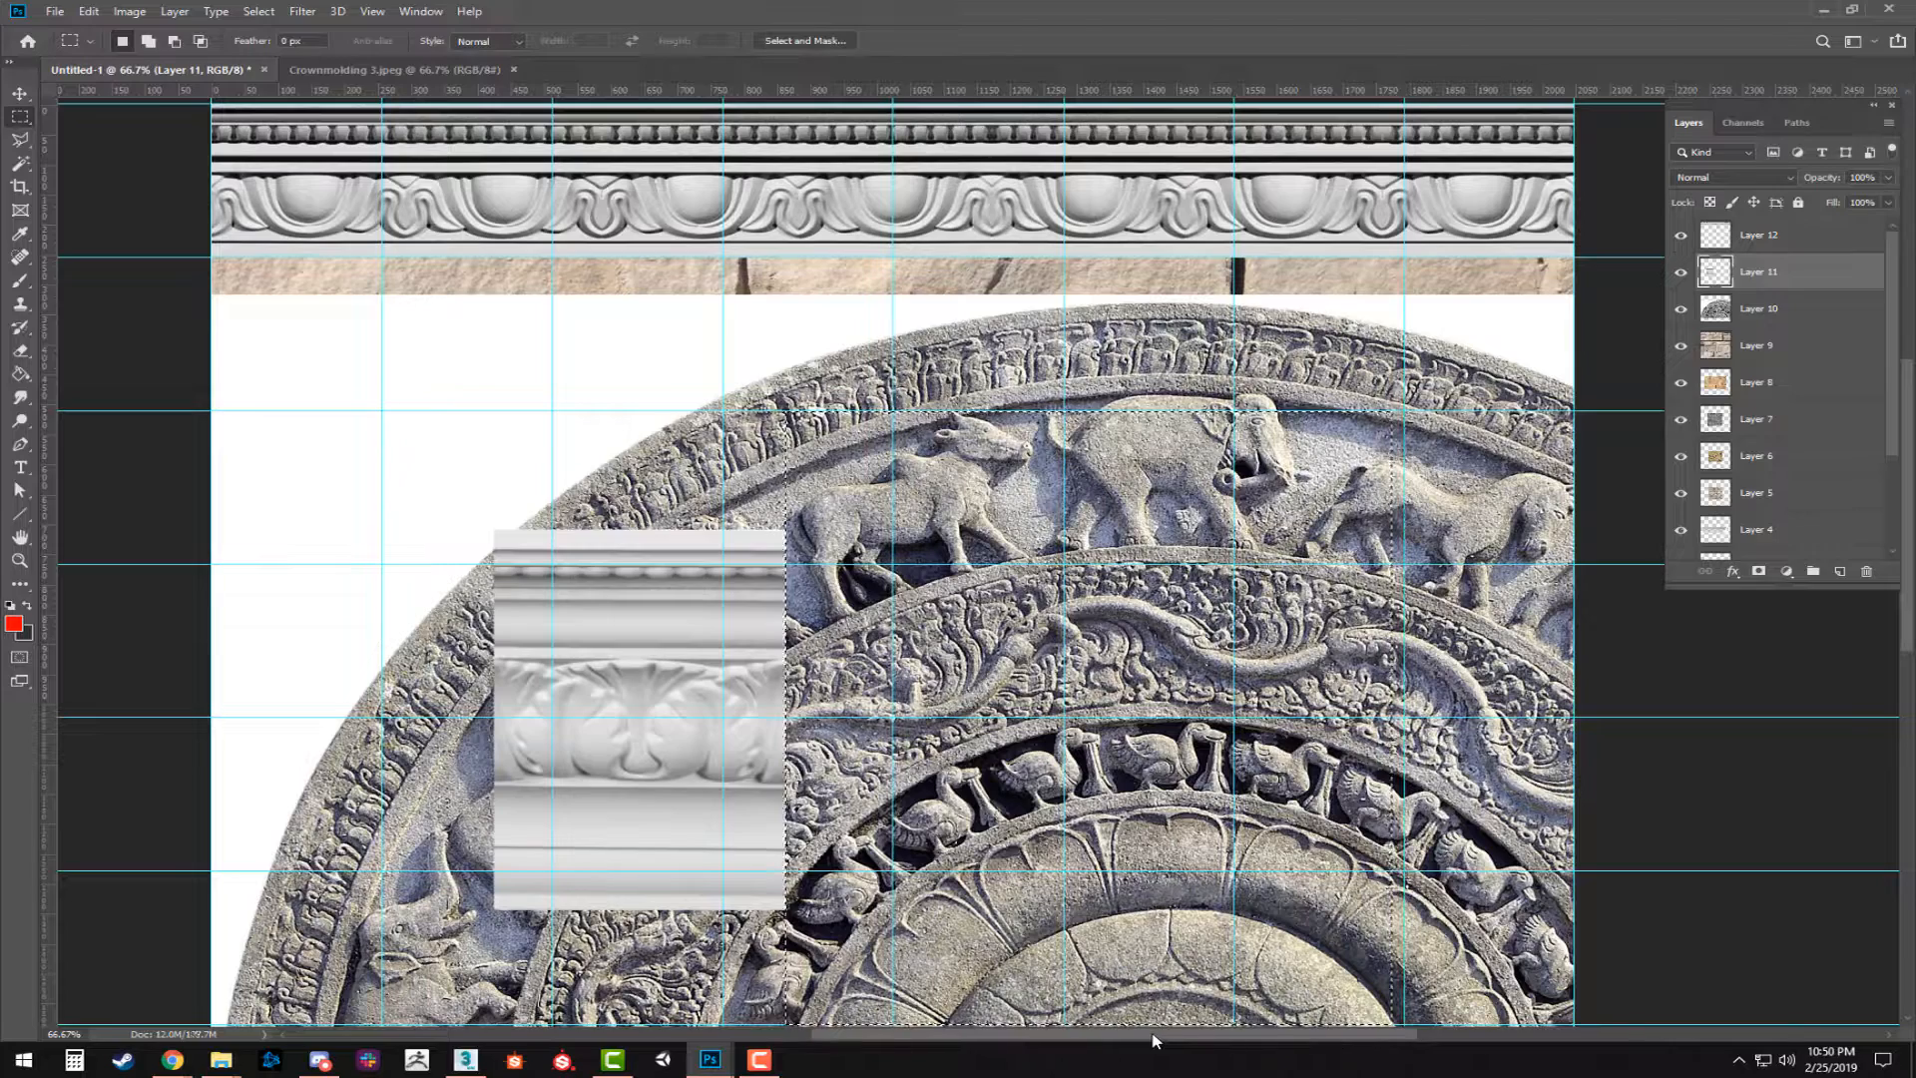
key(ctrl+d)
Duplicate the trimmed acanthus molding to its right and nudge the copy flush against the original.
key(v)
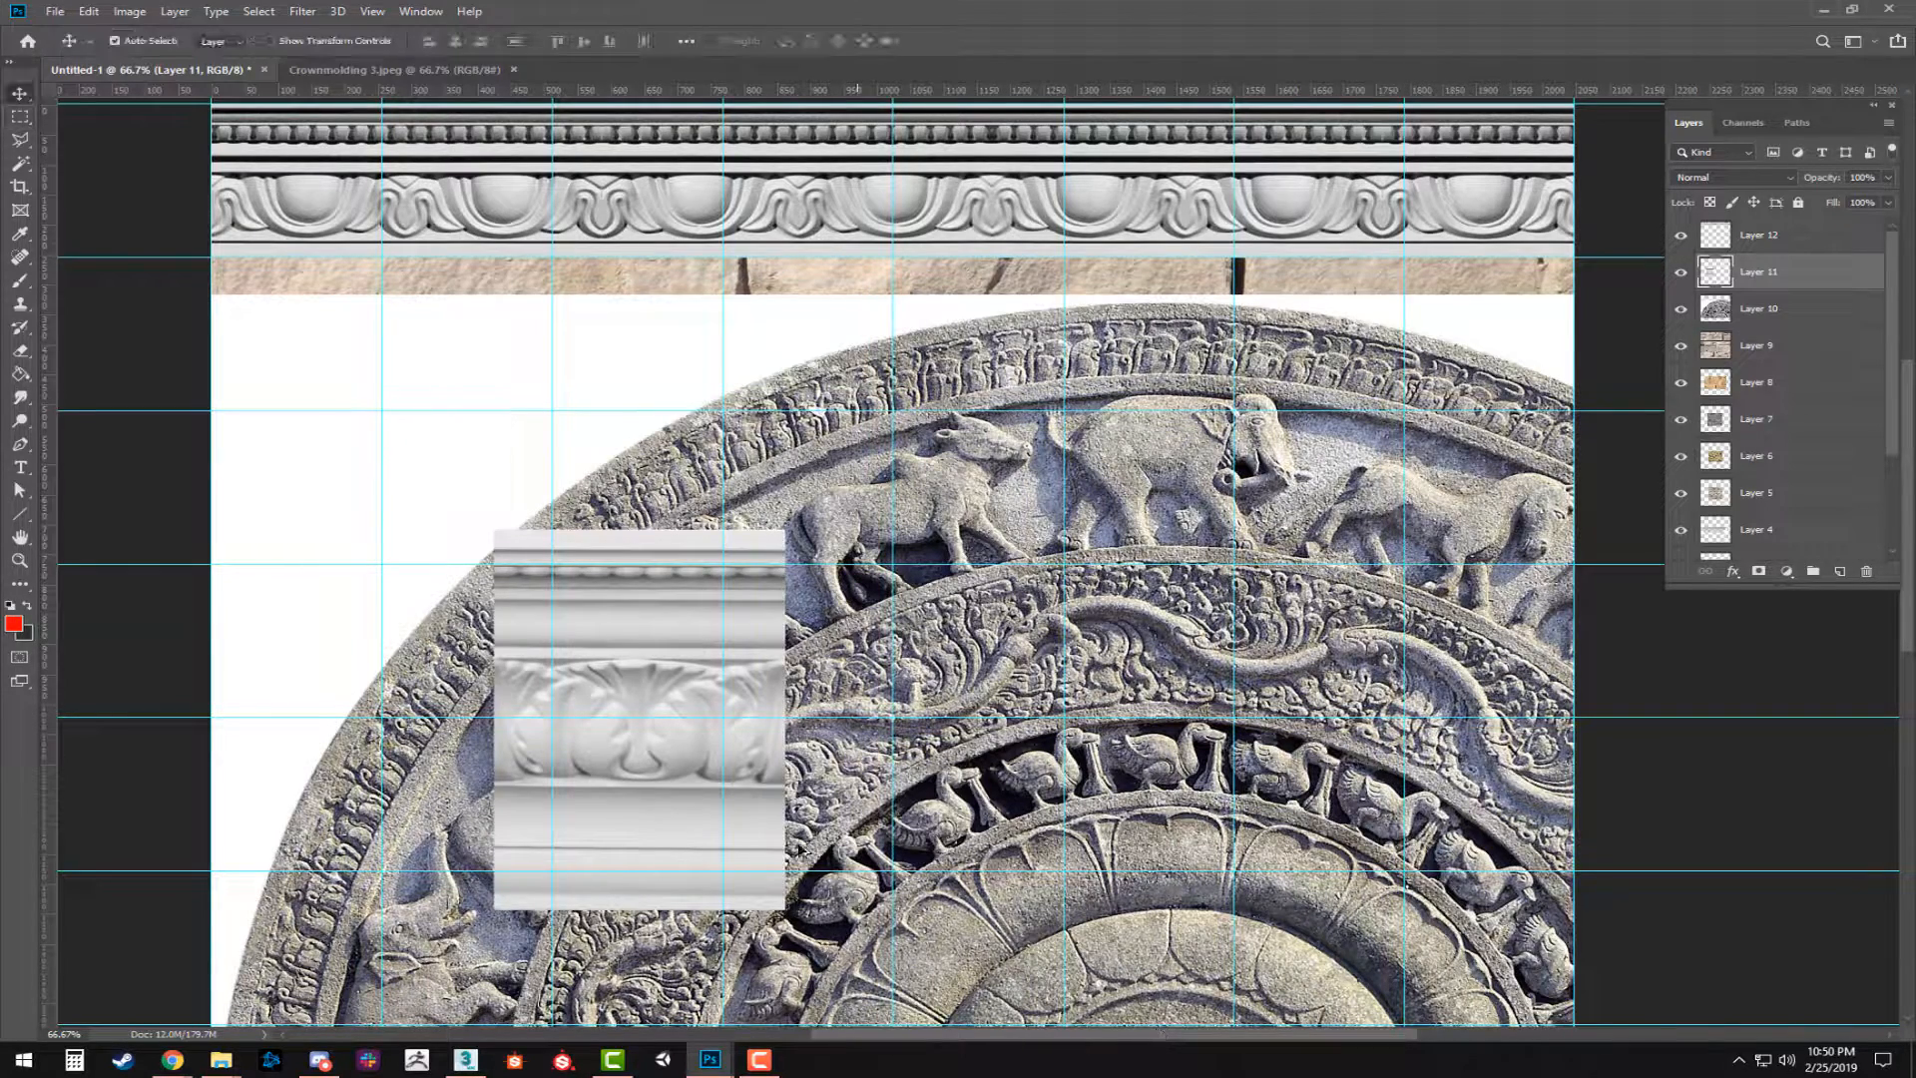
drag(613, 776, 840, 798)
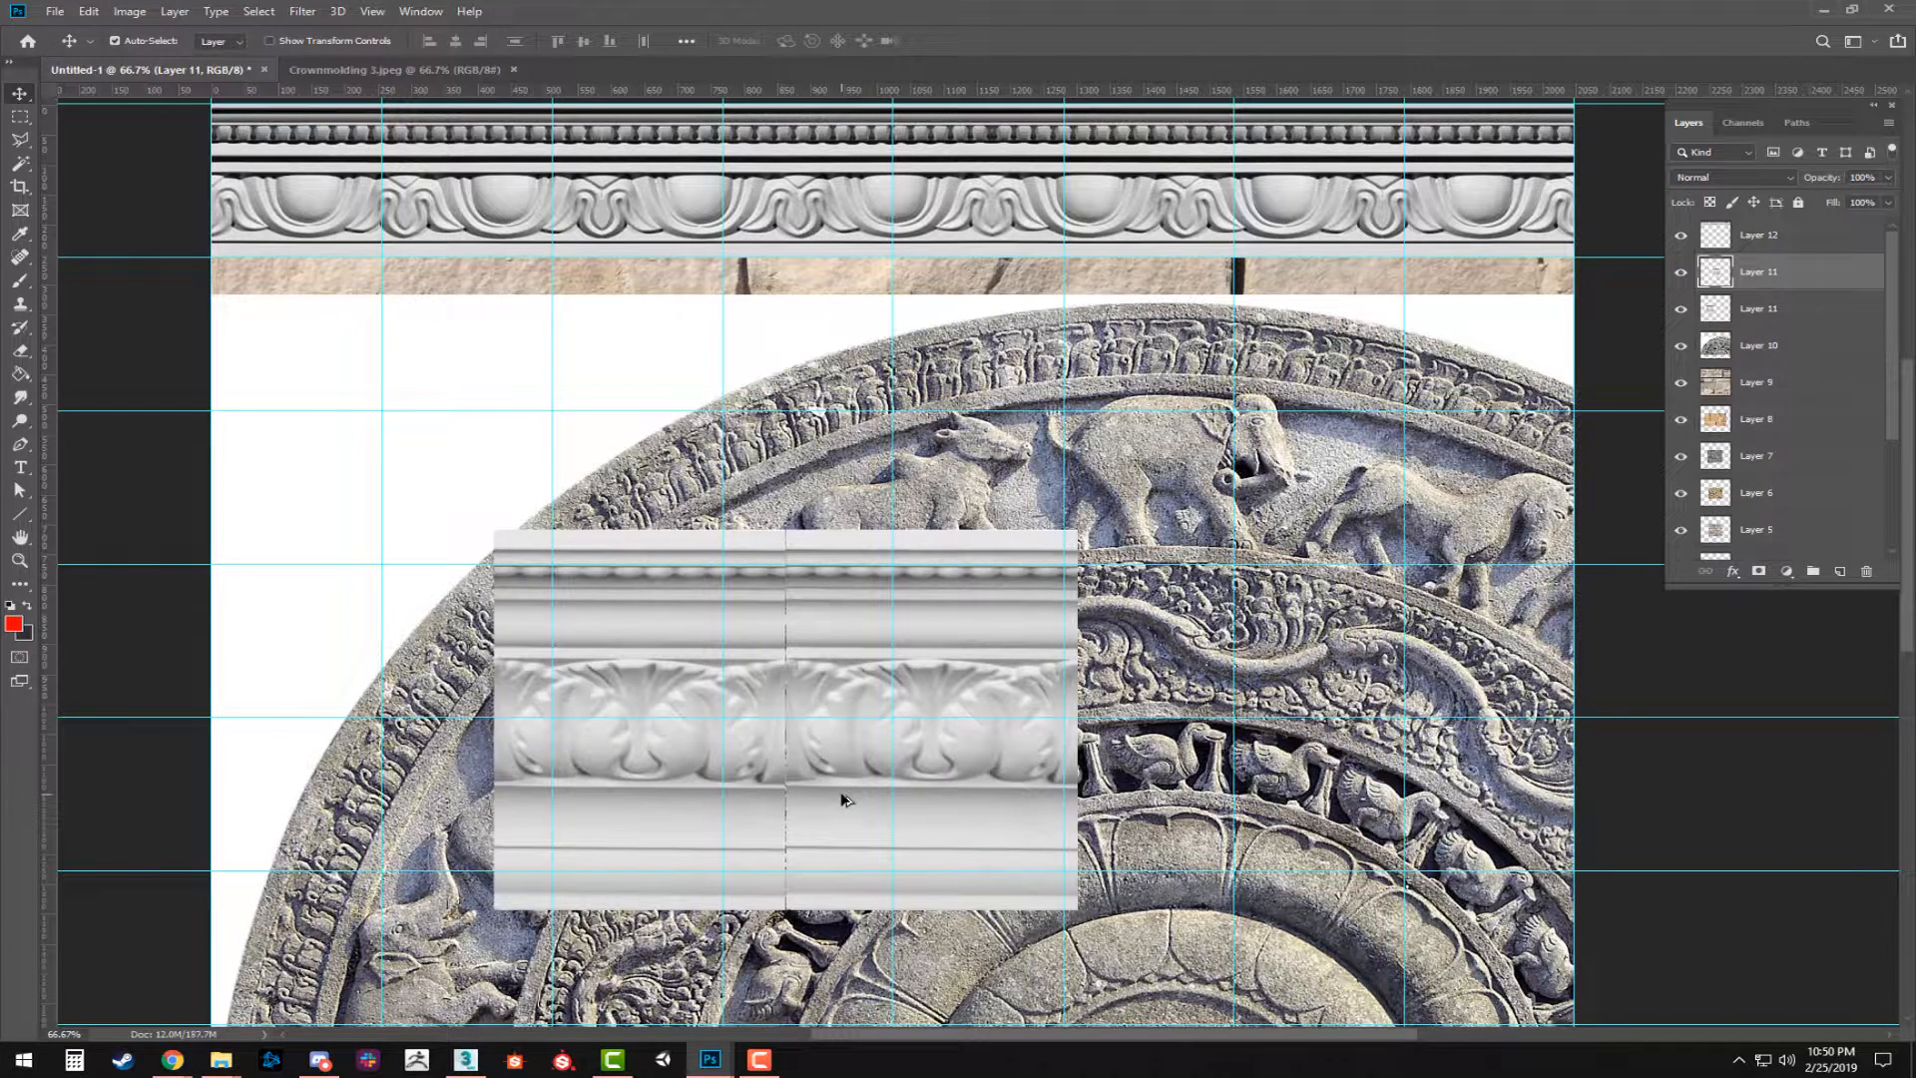
key(Left)
key(Left)
key(Up)
key(Up)
Flip the duplicated acanthus molding piece horizontally so its leaf pattern mirrors the original at the seam.
key(ctrl+t)
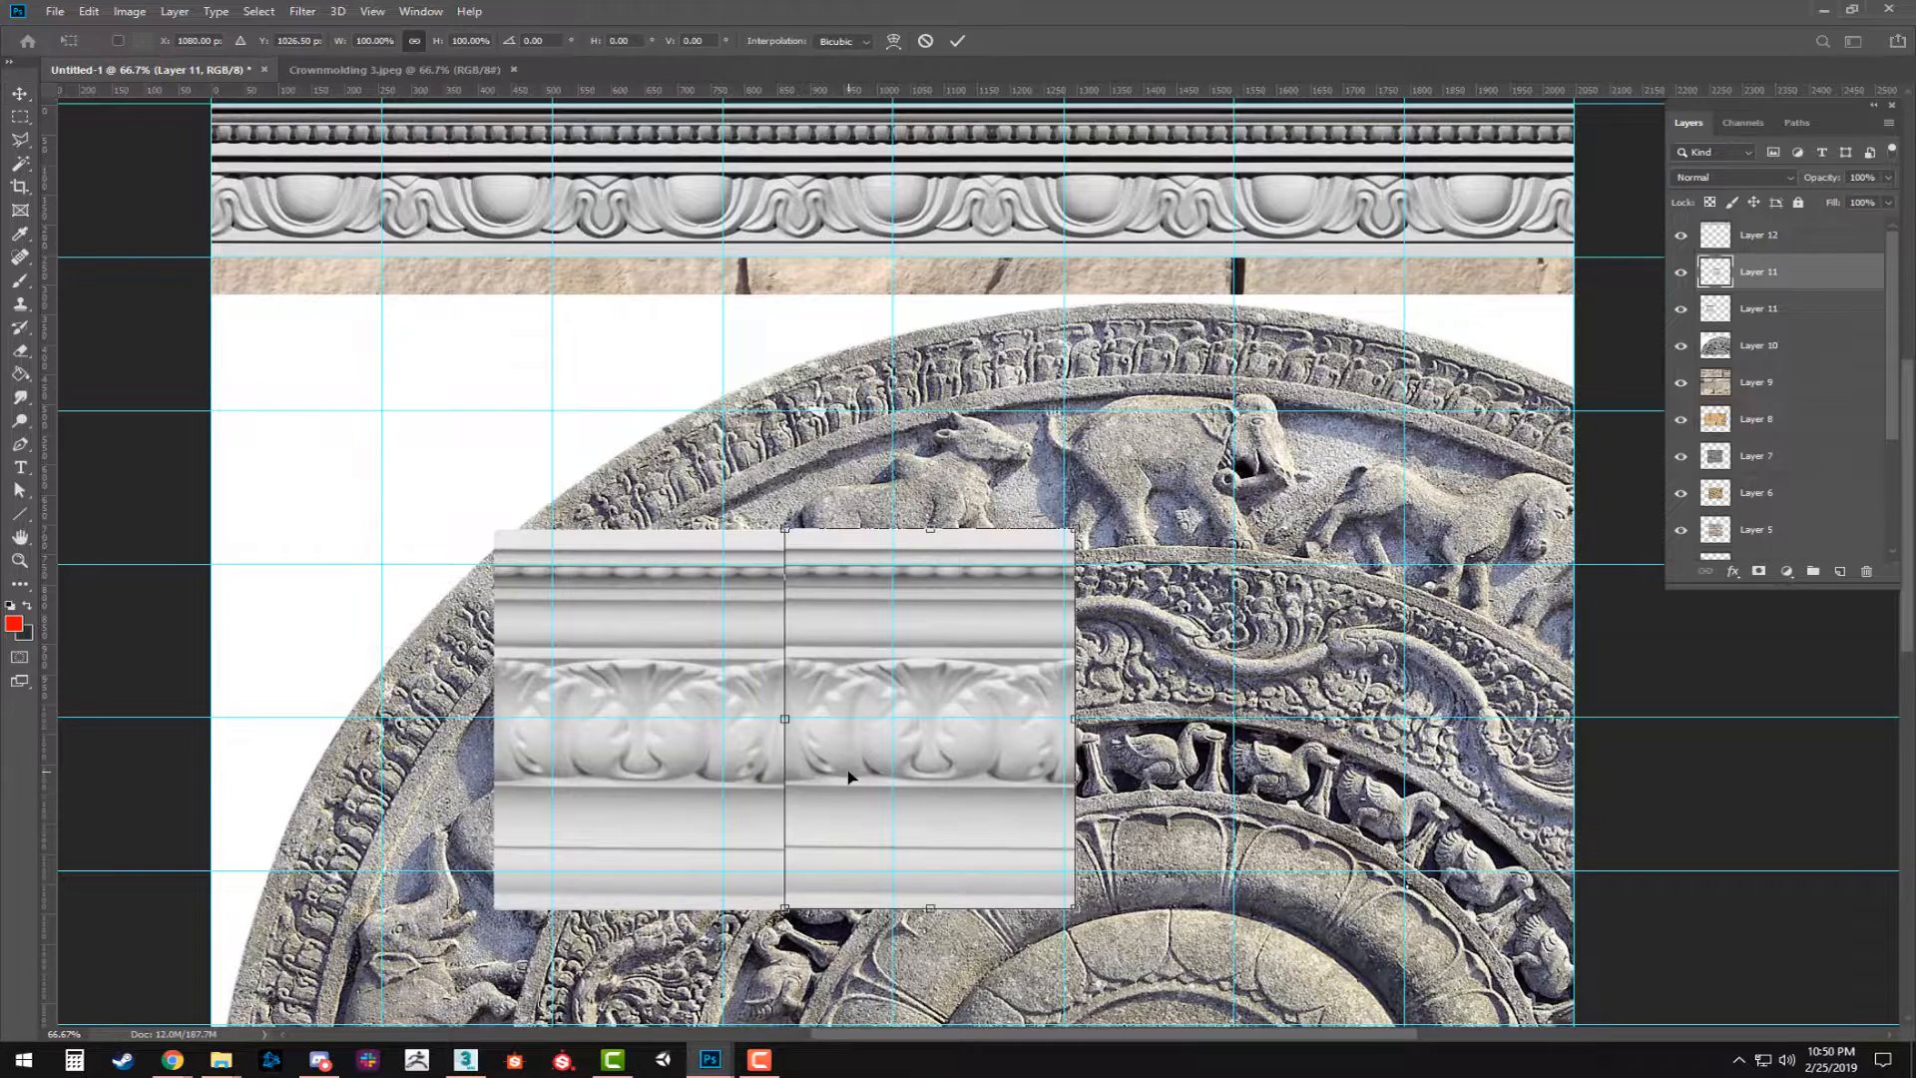
right_click(848, 774)
click(955, 998)
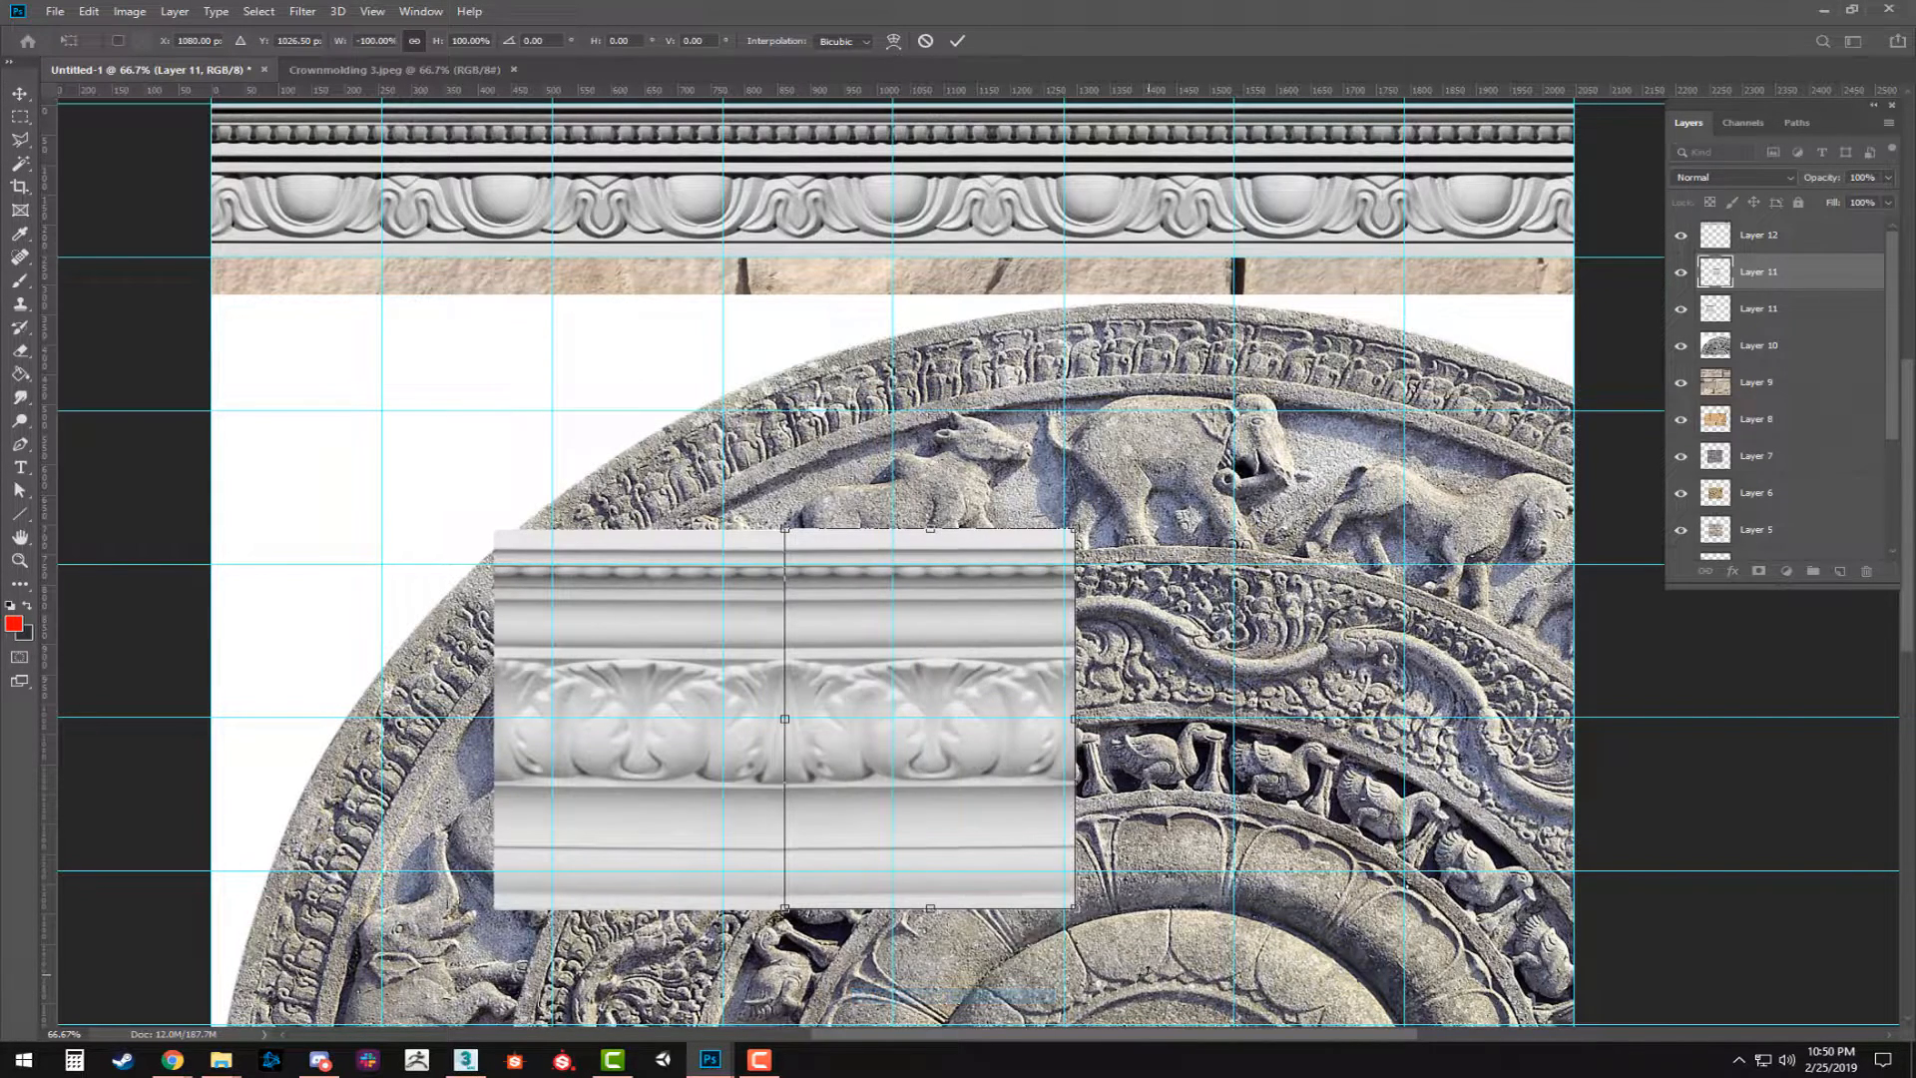
key(Return)
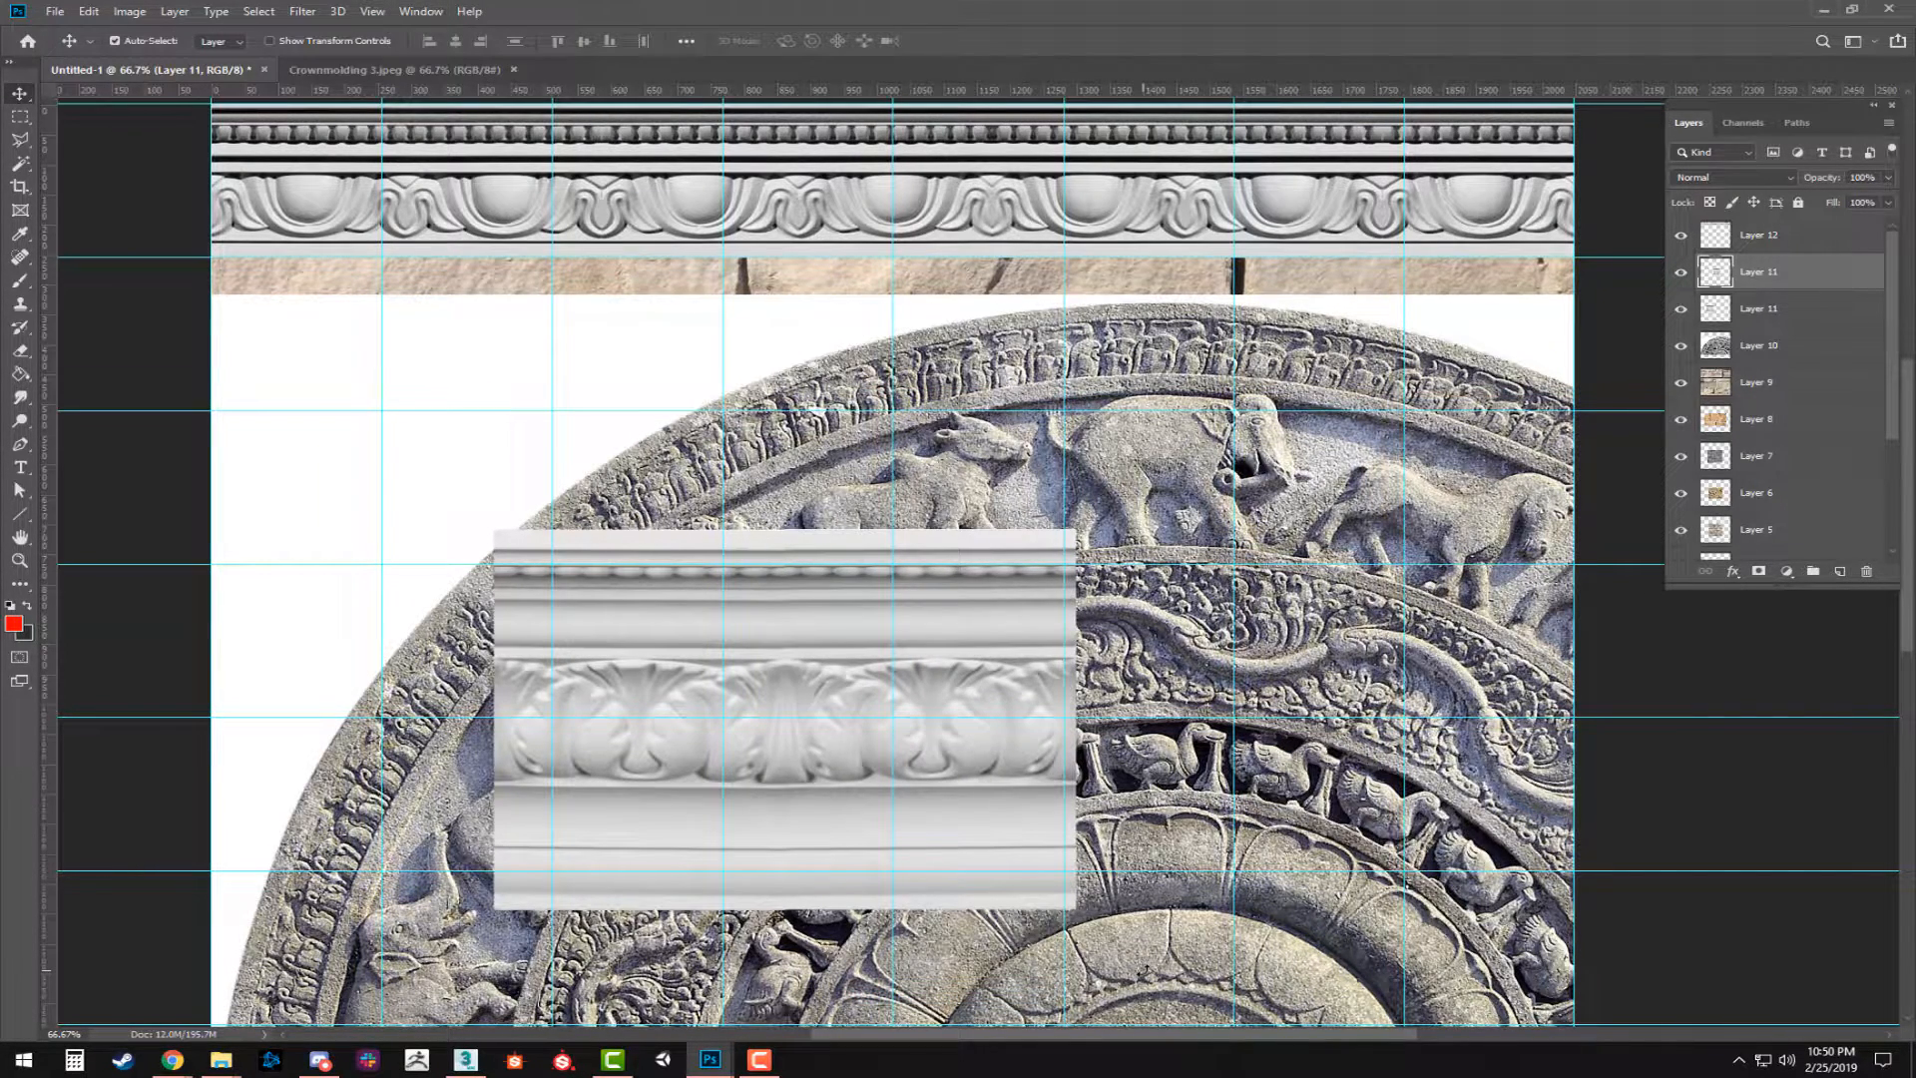
Add a third acanthus piece flush at the right end and merge the three pieces into one layer.
drag(516, 750, 1116, 789)
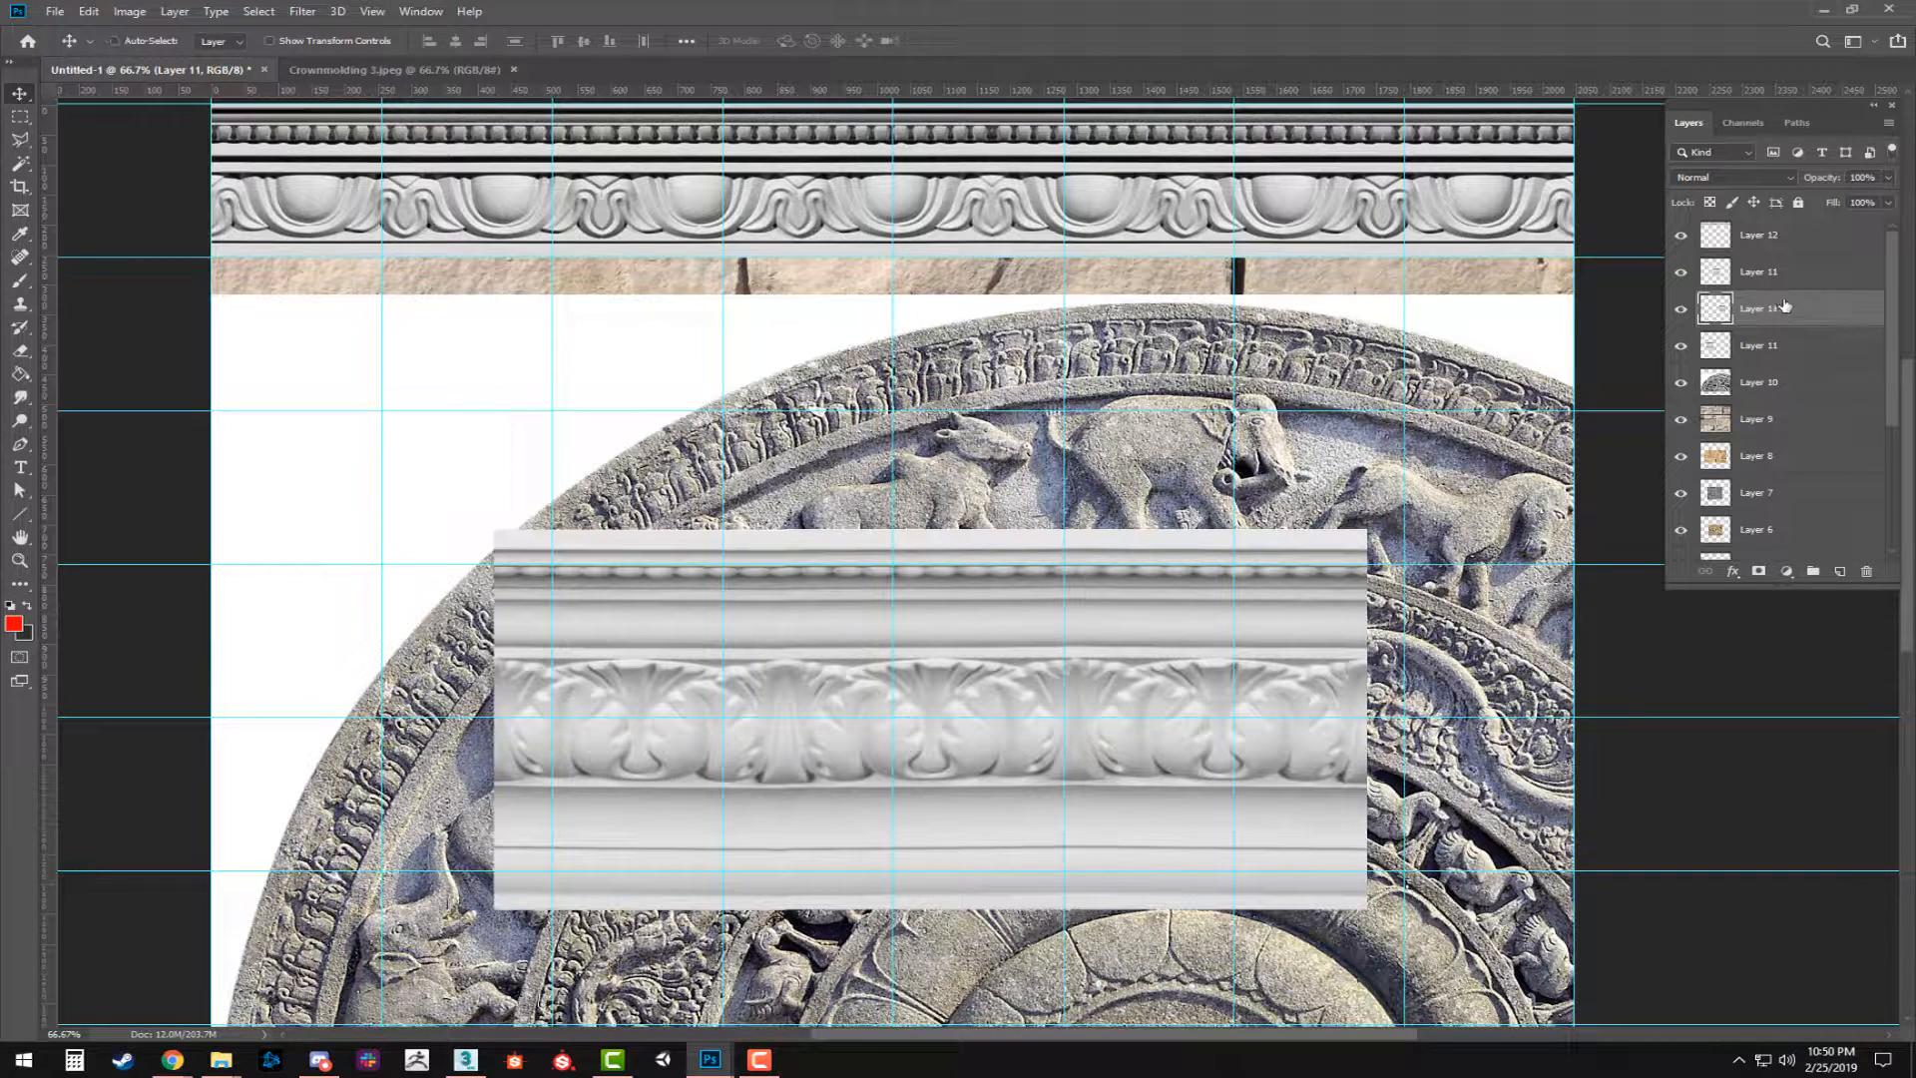
shift+click(1755, 349)
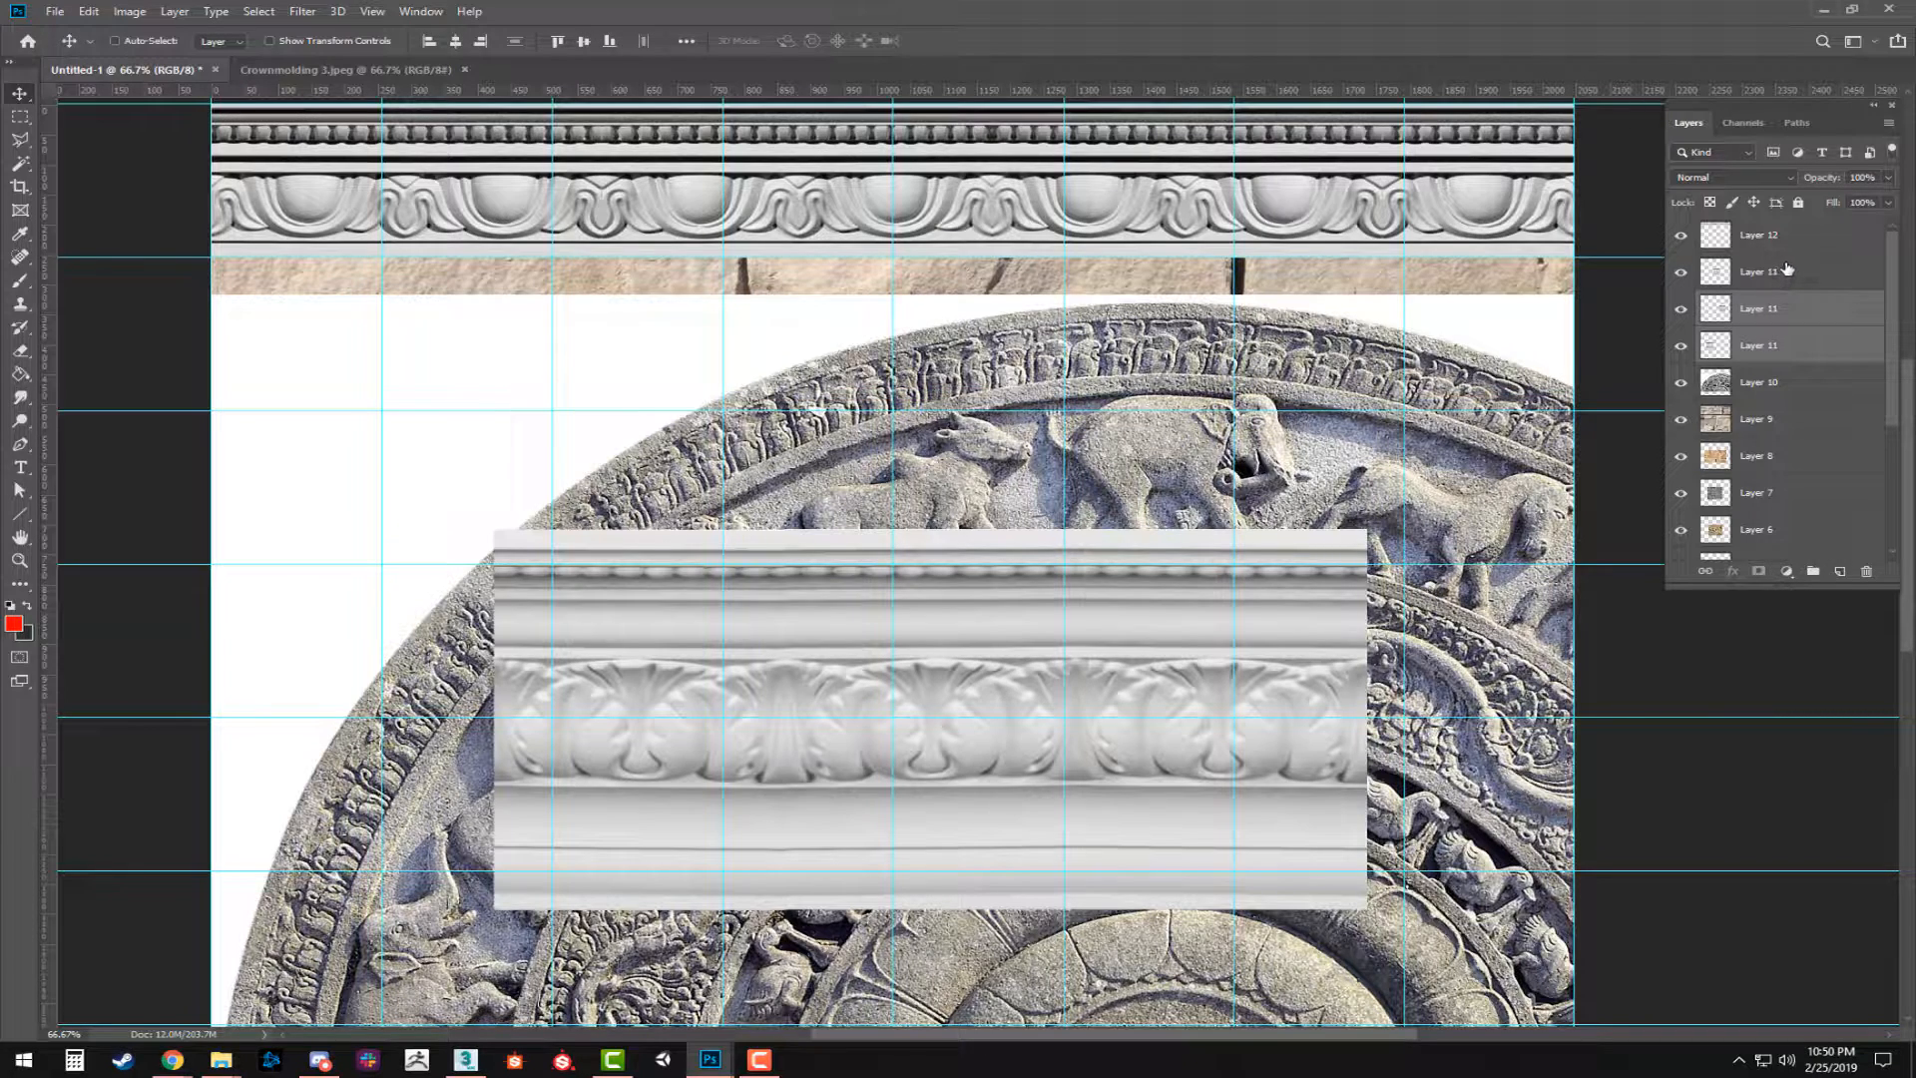
shift+click(1786, 268)
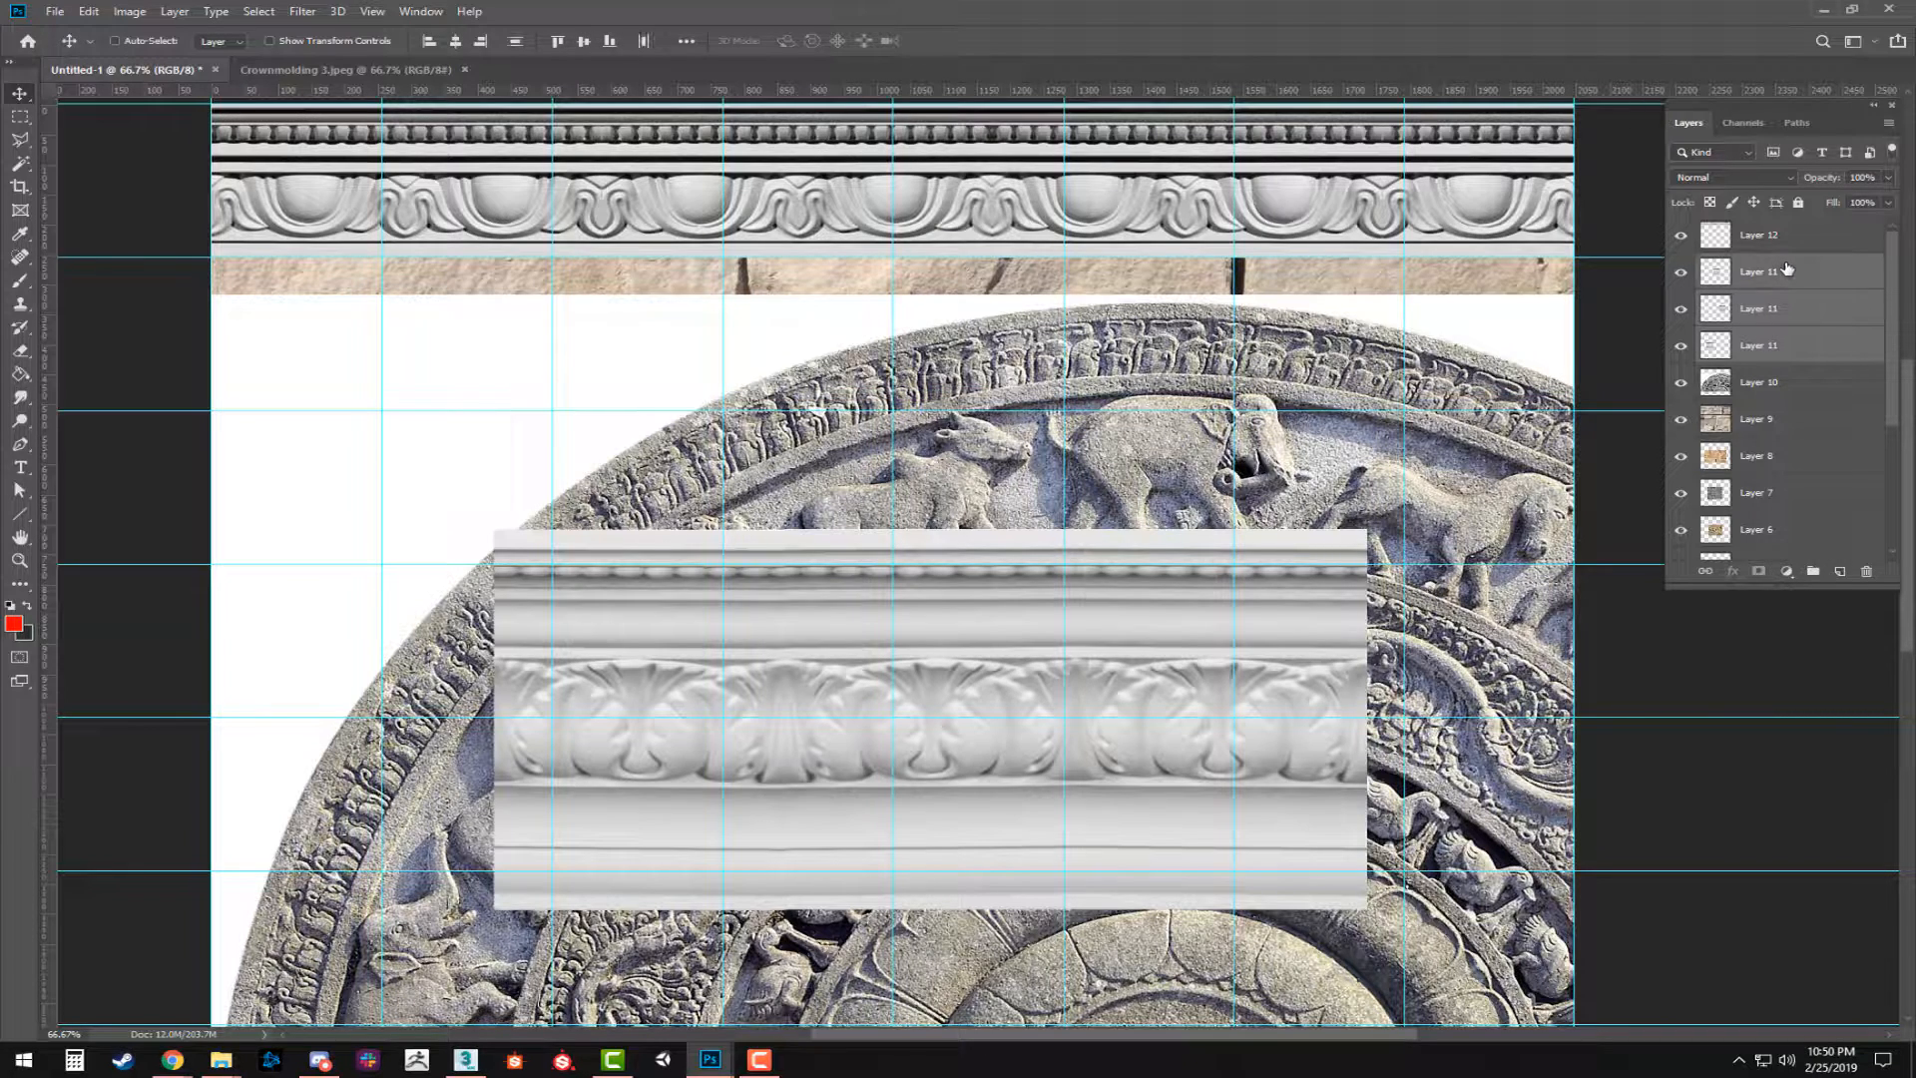
key(ctrl+e)
Align the merged acanthus molding with the document's left edge and duplicate it to its right to span the full width.
drag(1262, 734, 985, 738)
drag(385, 775, 388, 866)
drag(586, 777, 1464, 776)
Flip the right-hand acanthus molding copy horizontally and nudge it left to close the seam.
right_click(1340, 796)
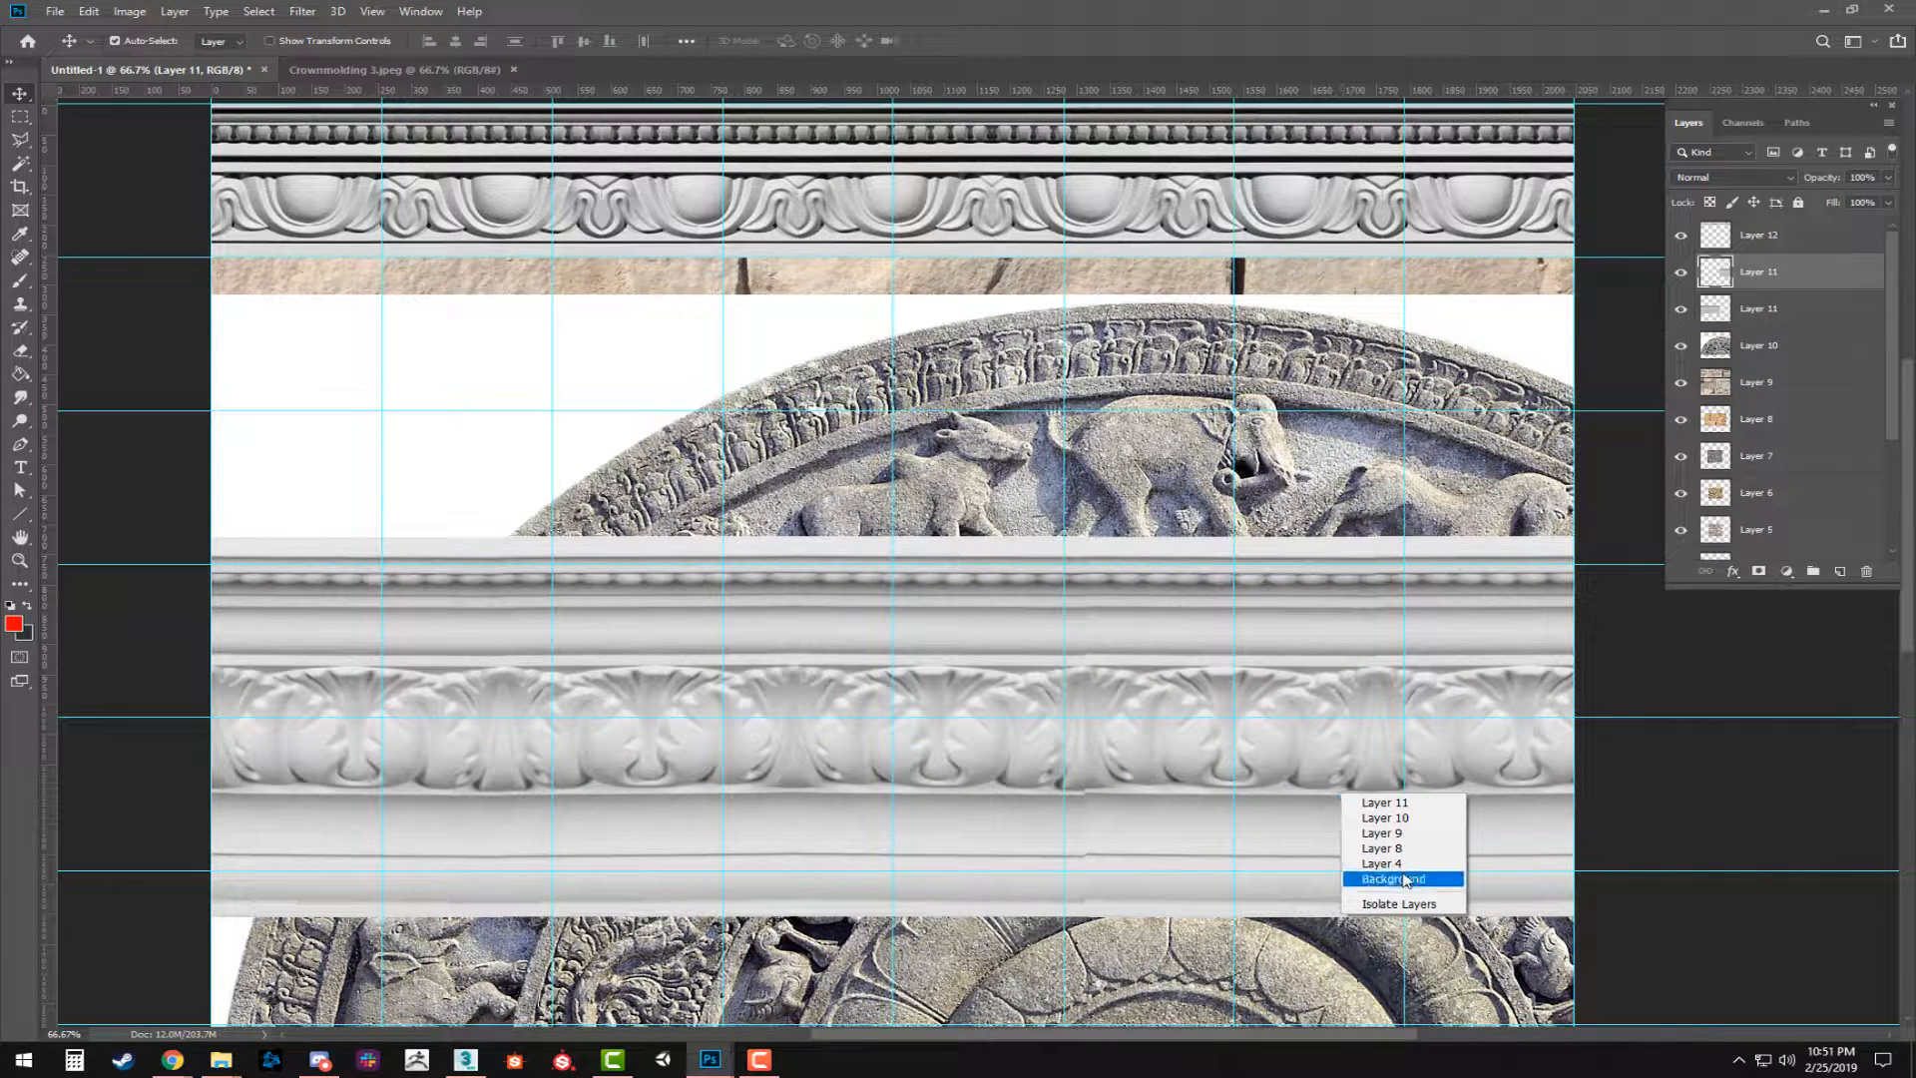
click(1333, 662)
key(ctrl+t)
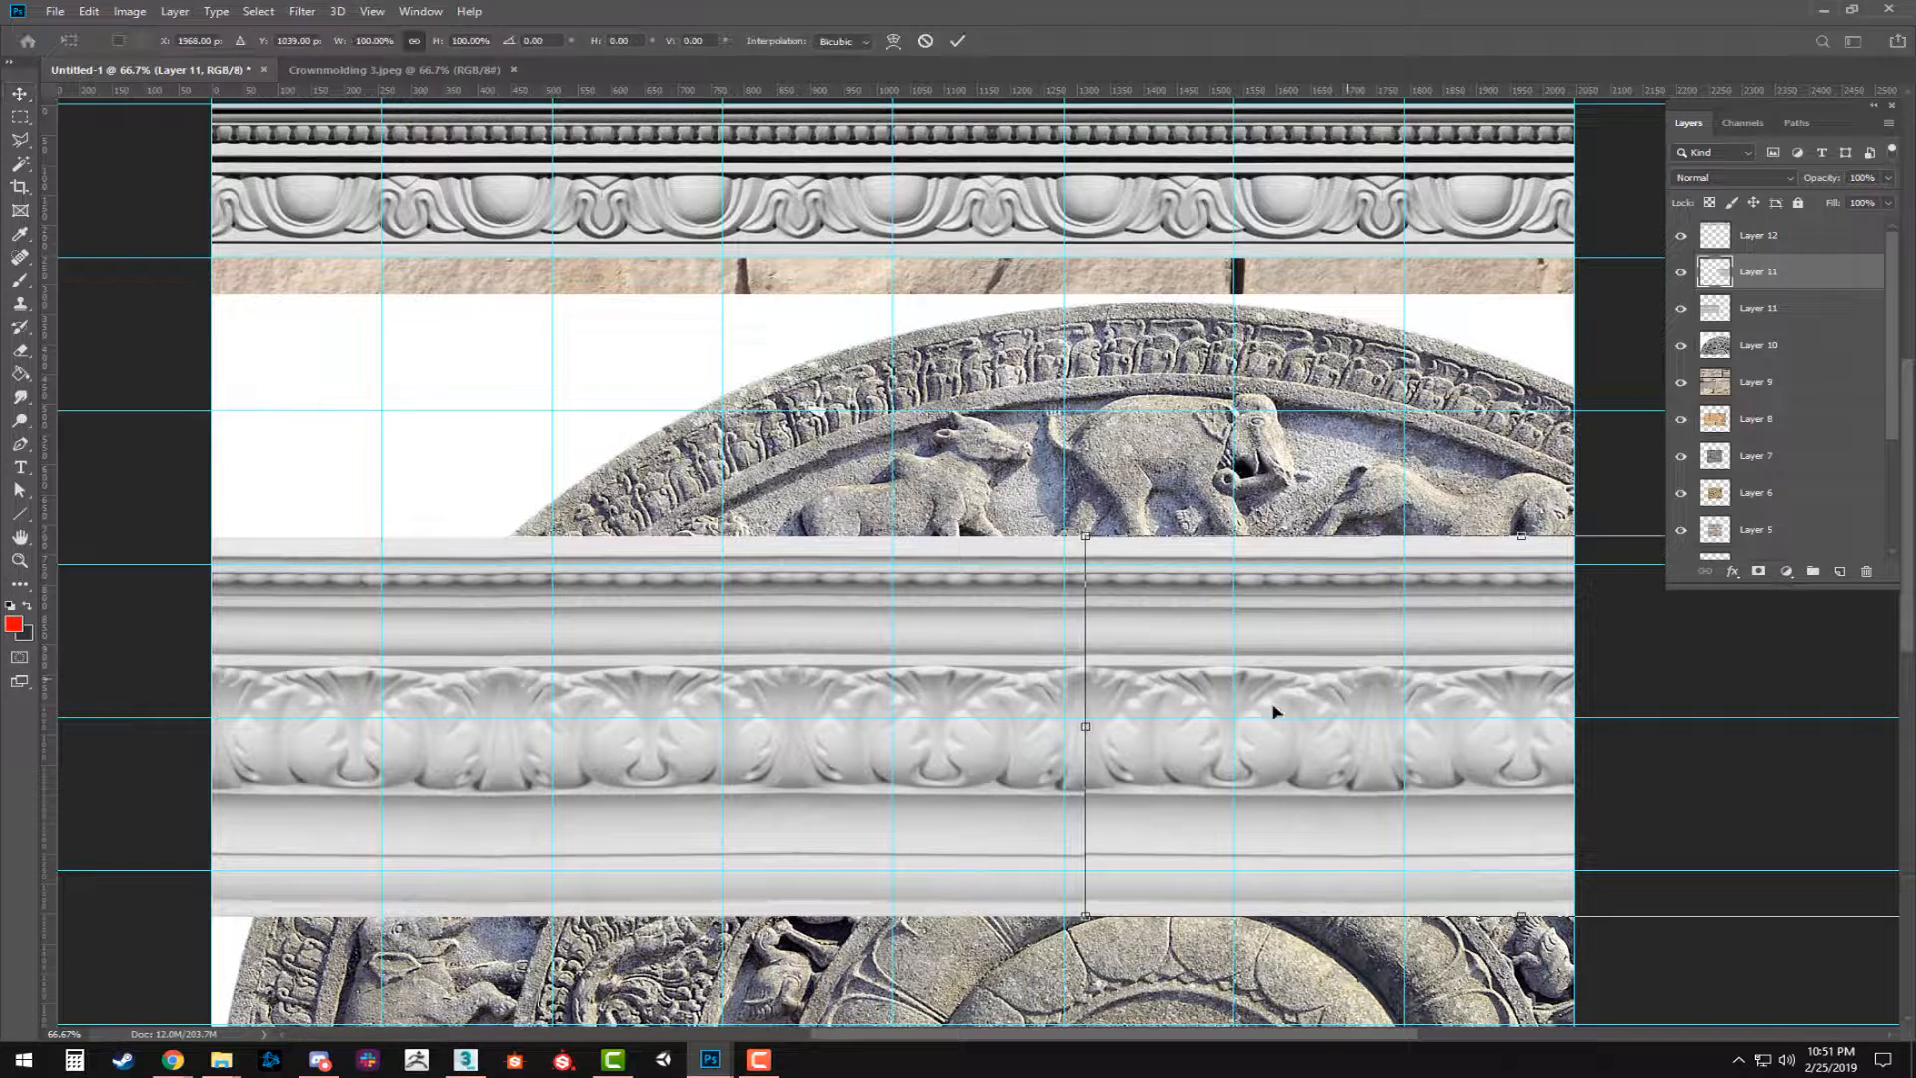
right_click(1096, 674)
click(1148, 885)
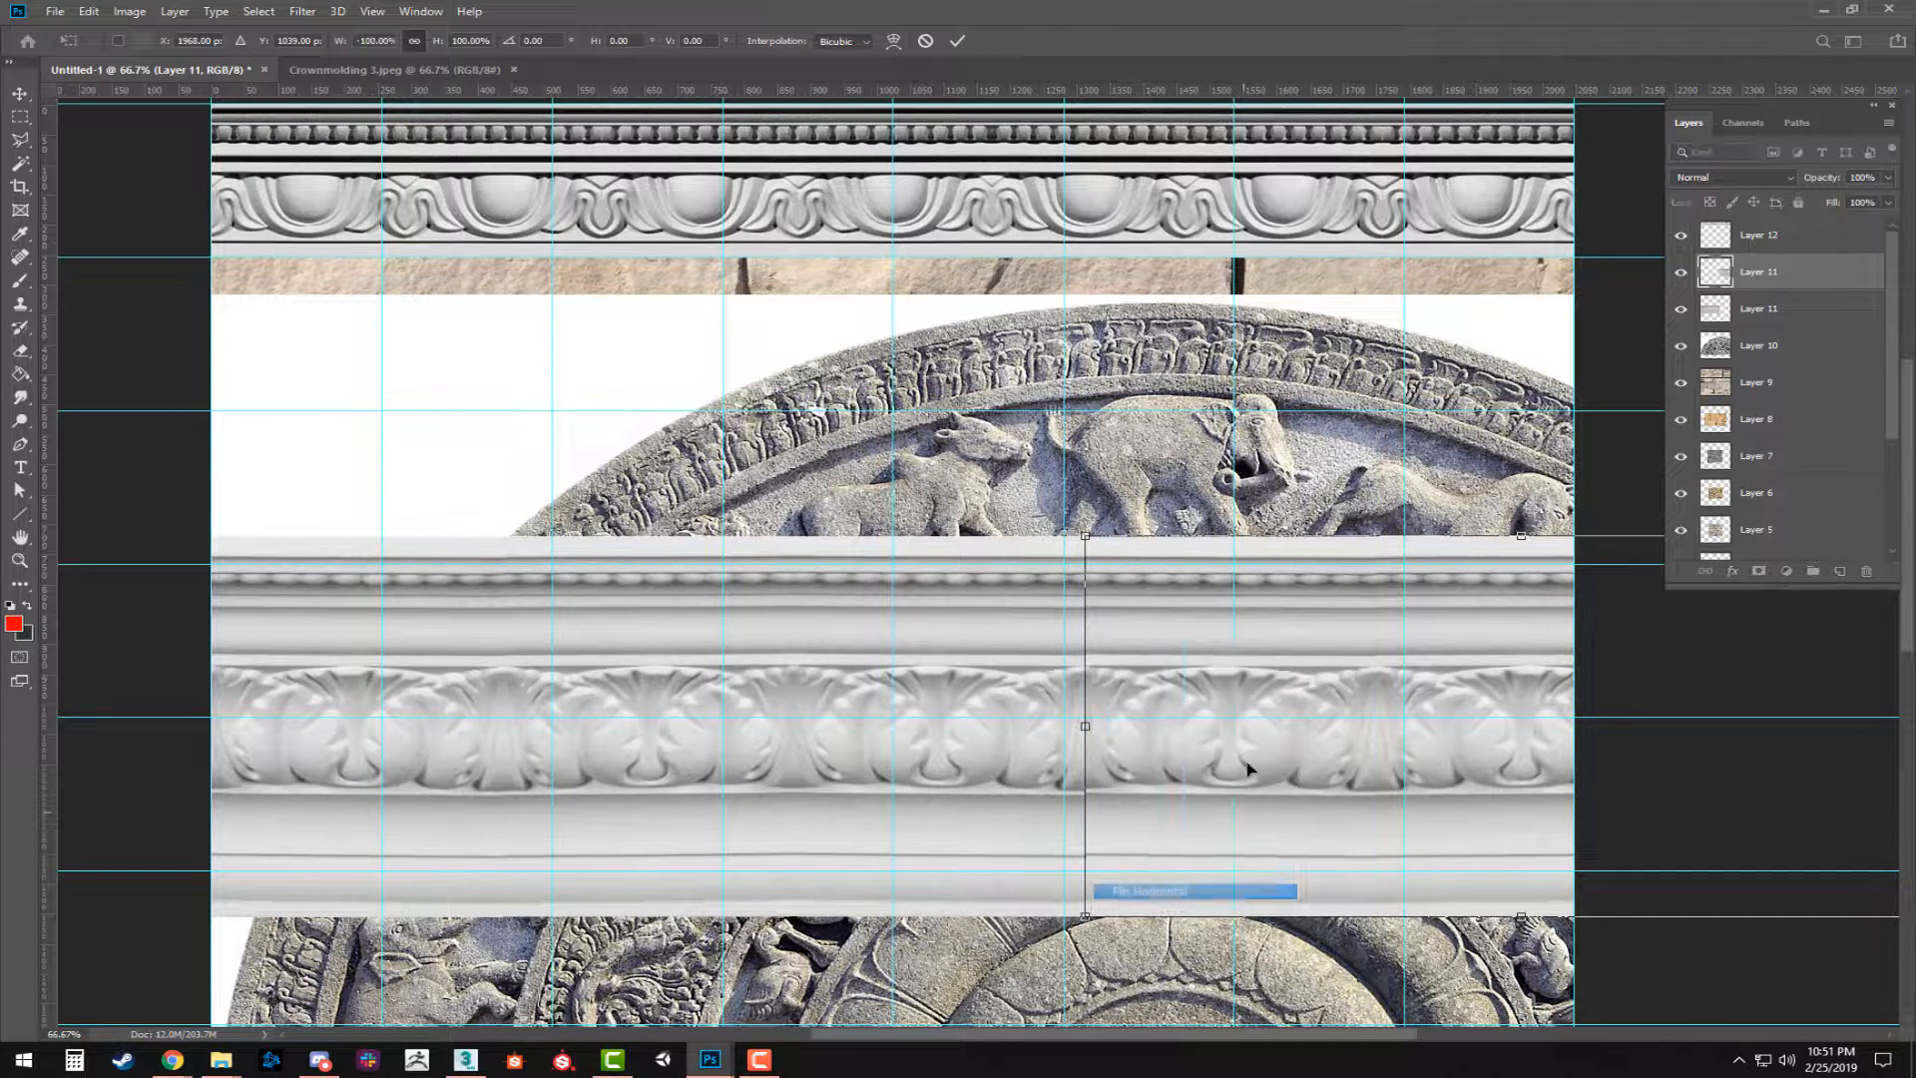
key(Left)
key(Left)
key(Left)
key(Return)
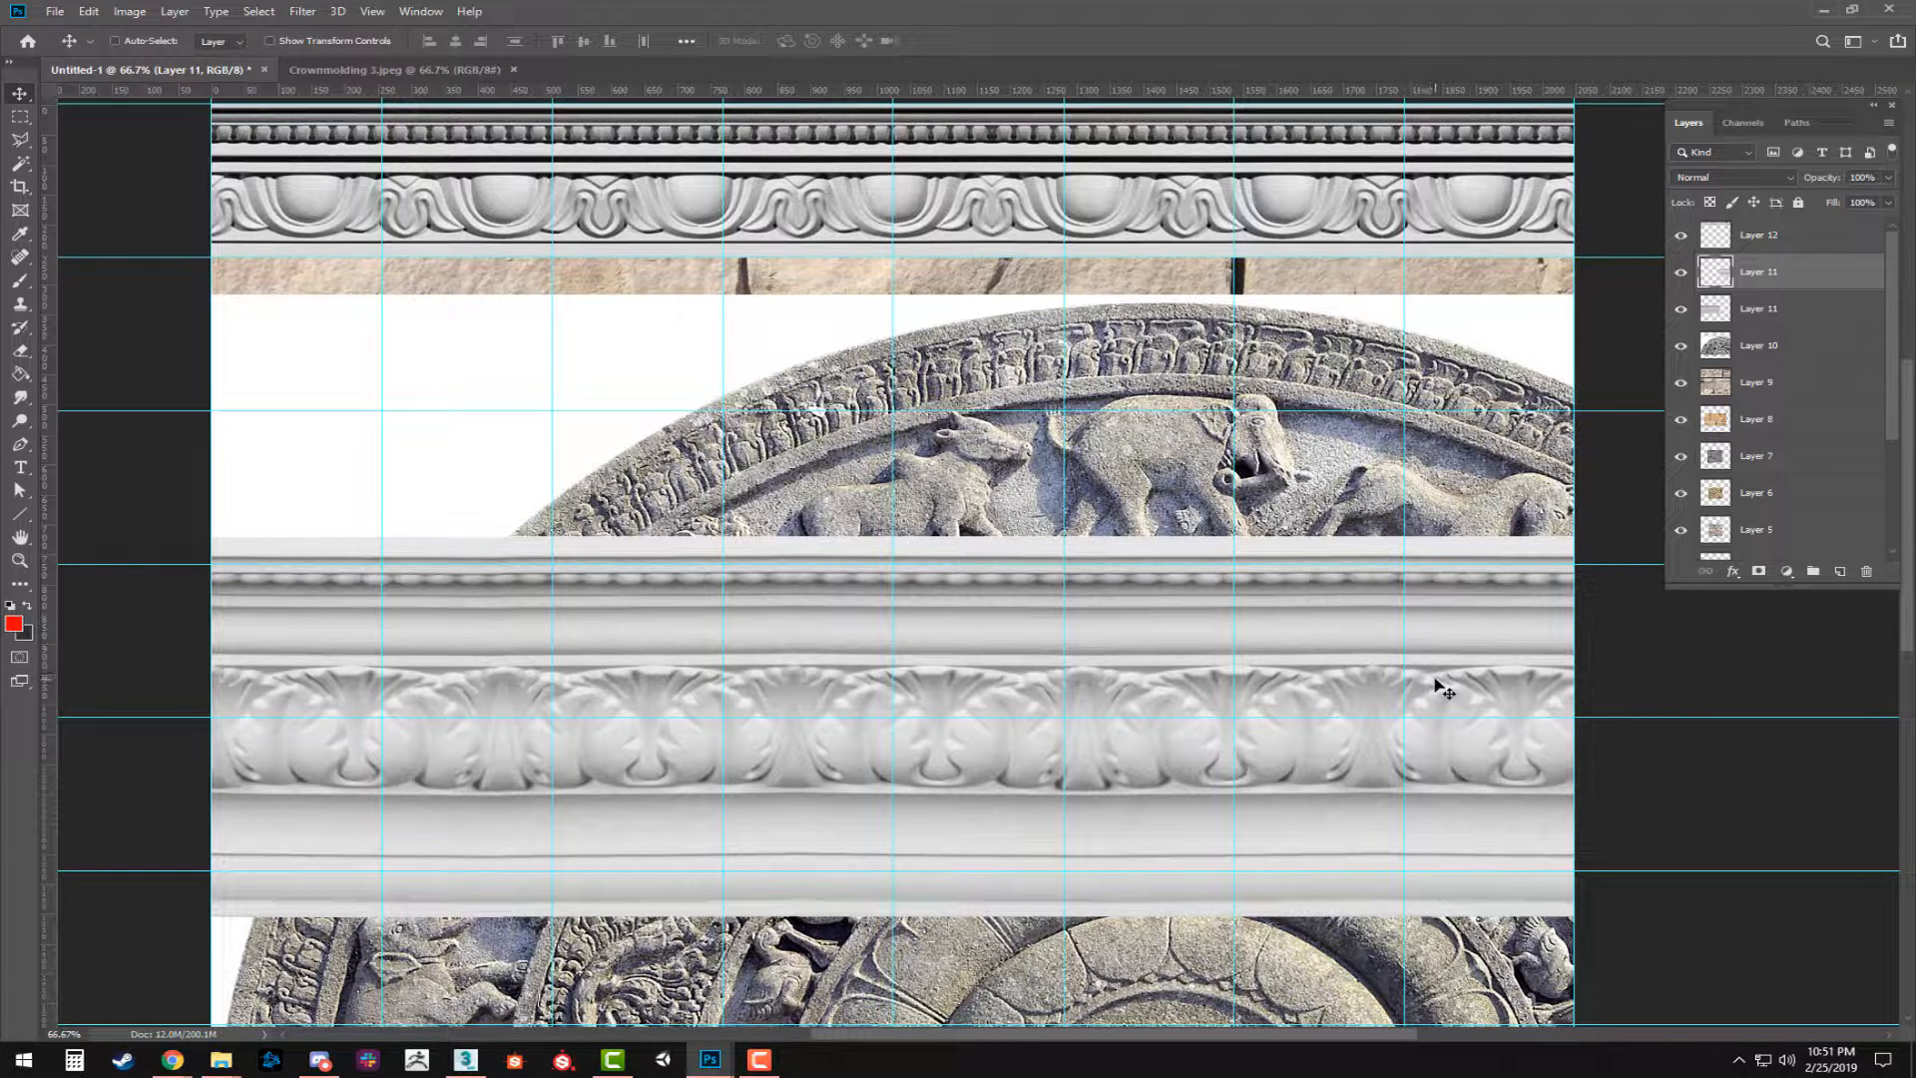
key(ctrl+t)
key(Return)
Move both acanthus molding halves directly beneath the egg-and-dart strip and scale them together to 91.72% width and 80.50% height, filling two grid rows.
shift+click(1758, 311)
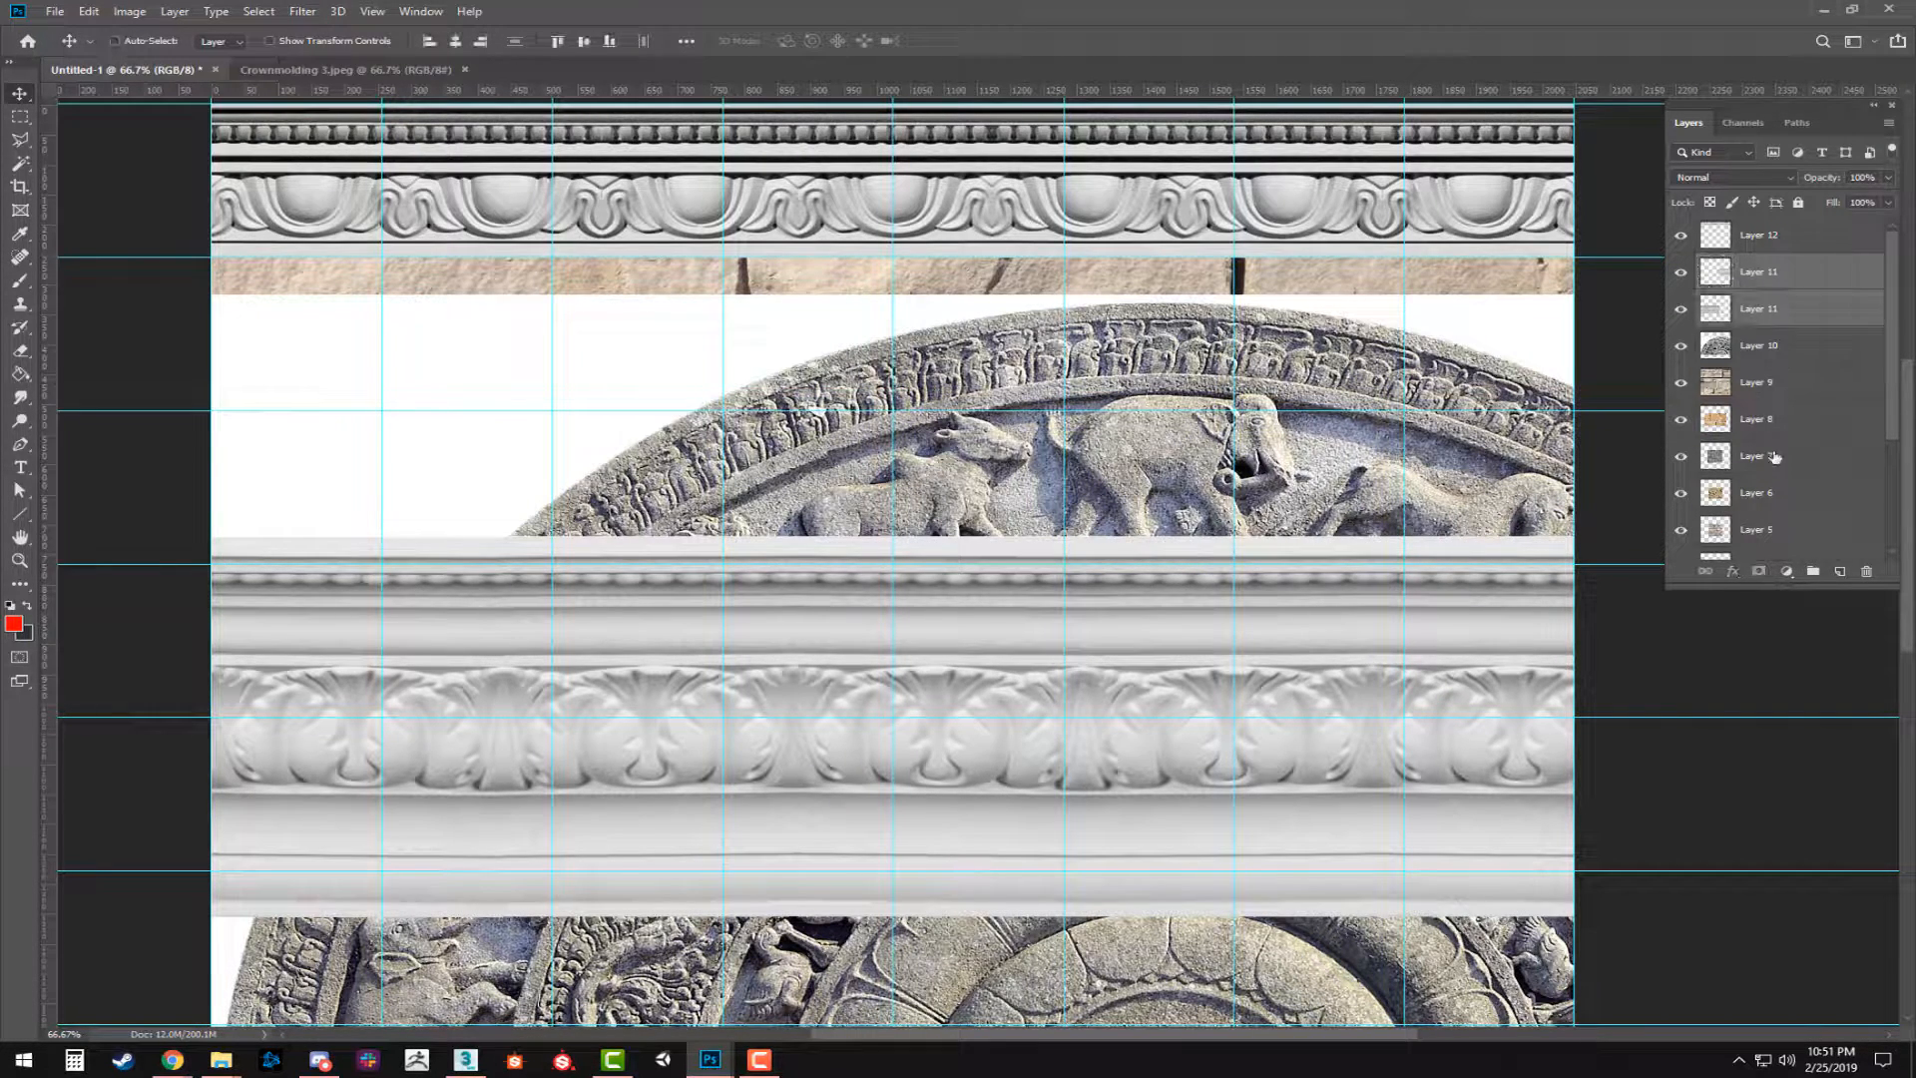
key(ctrl+t)
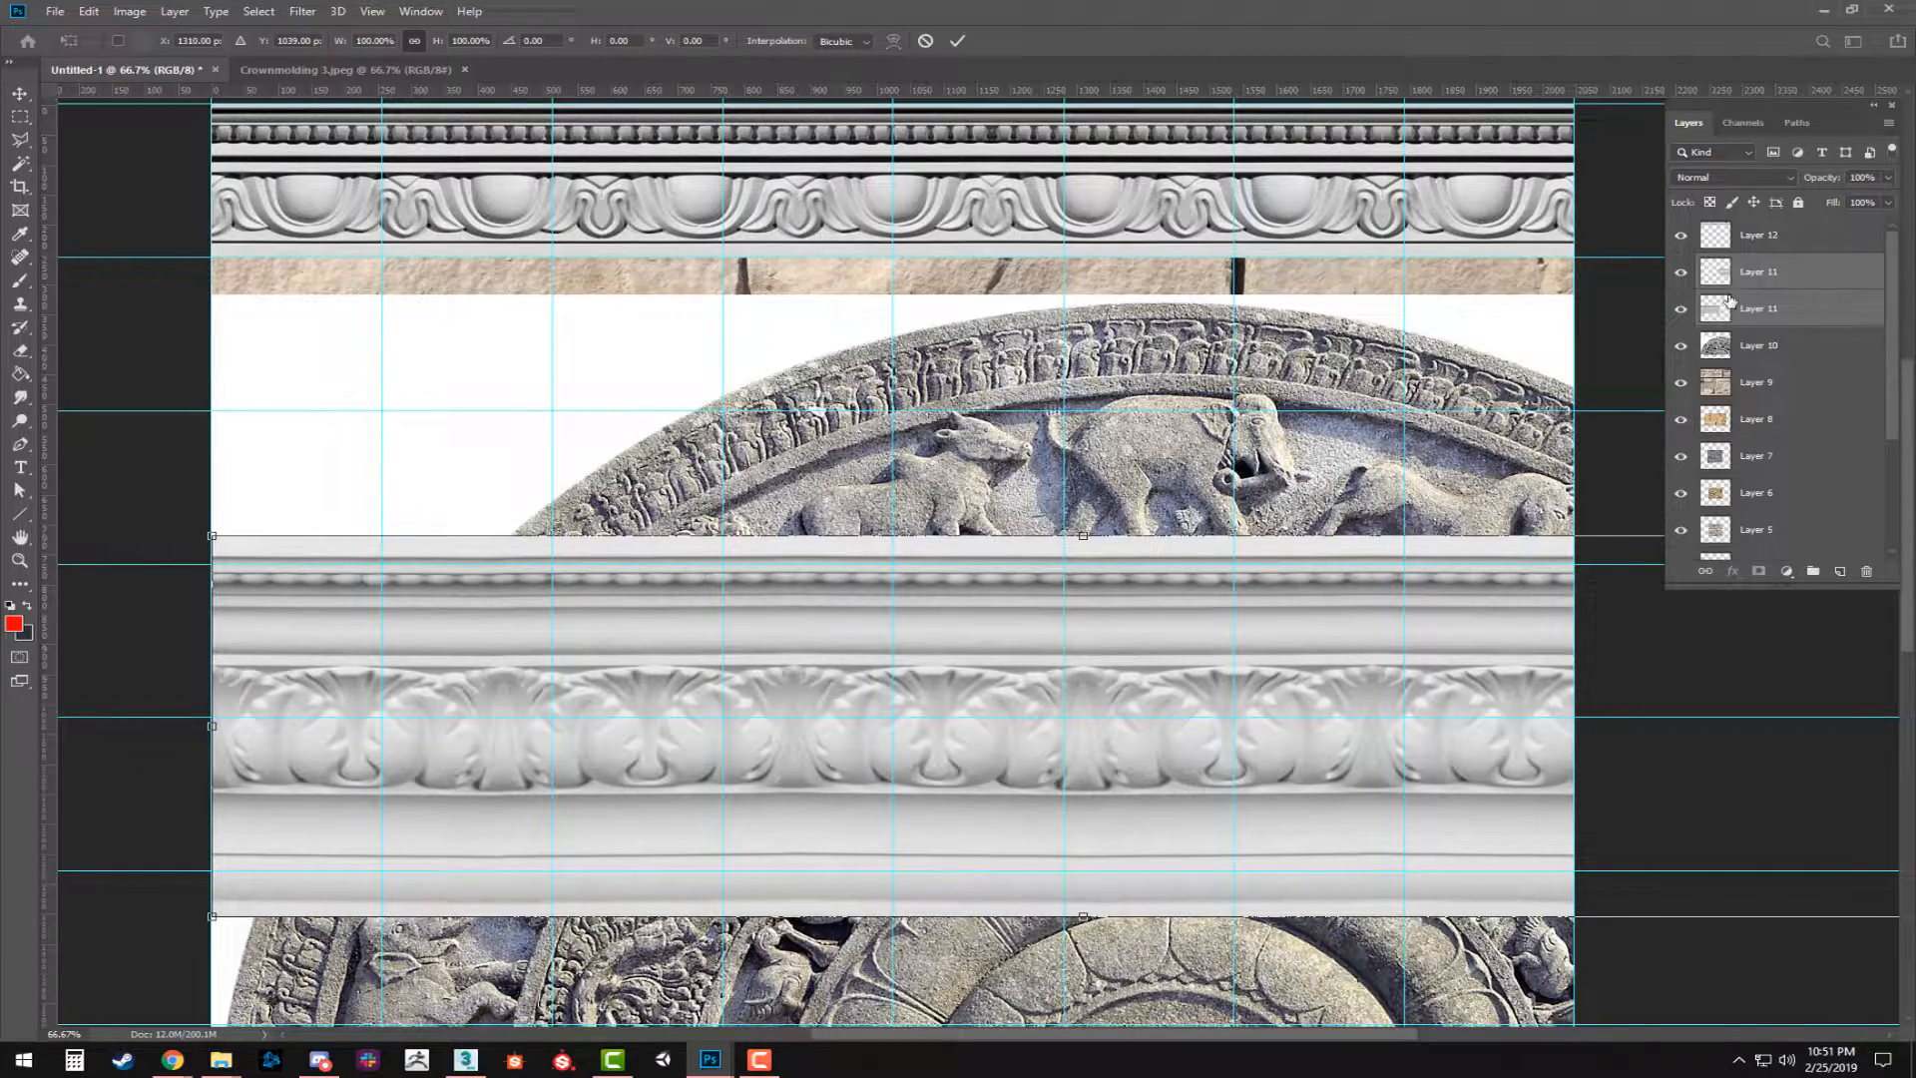
drag(572, 676, 909, 552)
drag(976, 672, 732, 809)
drag(712, 718, 693, 561)
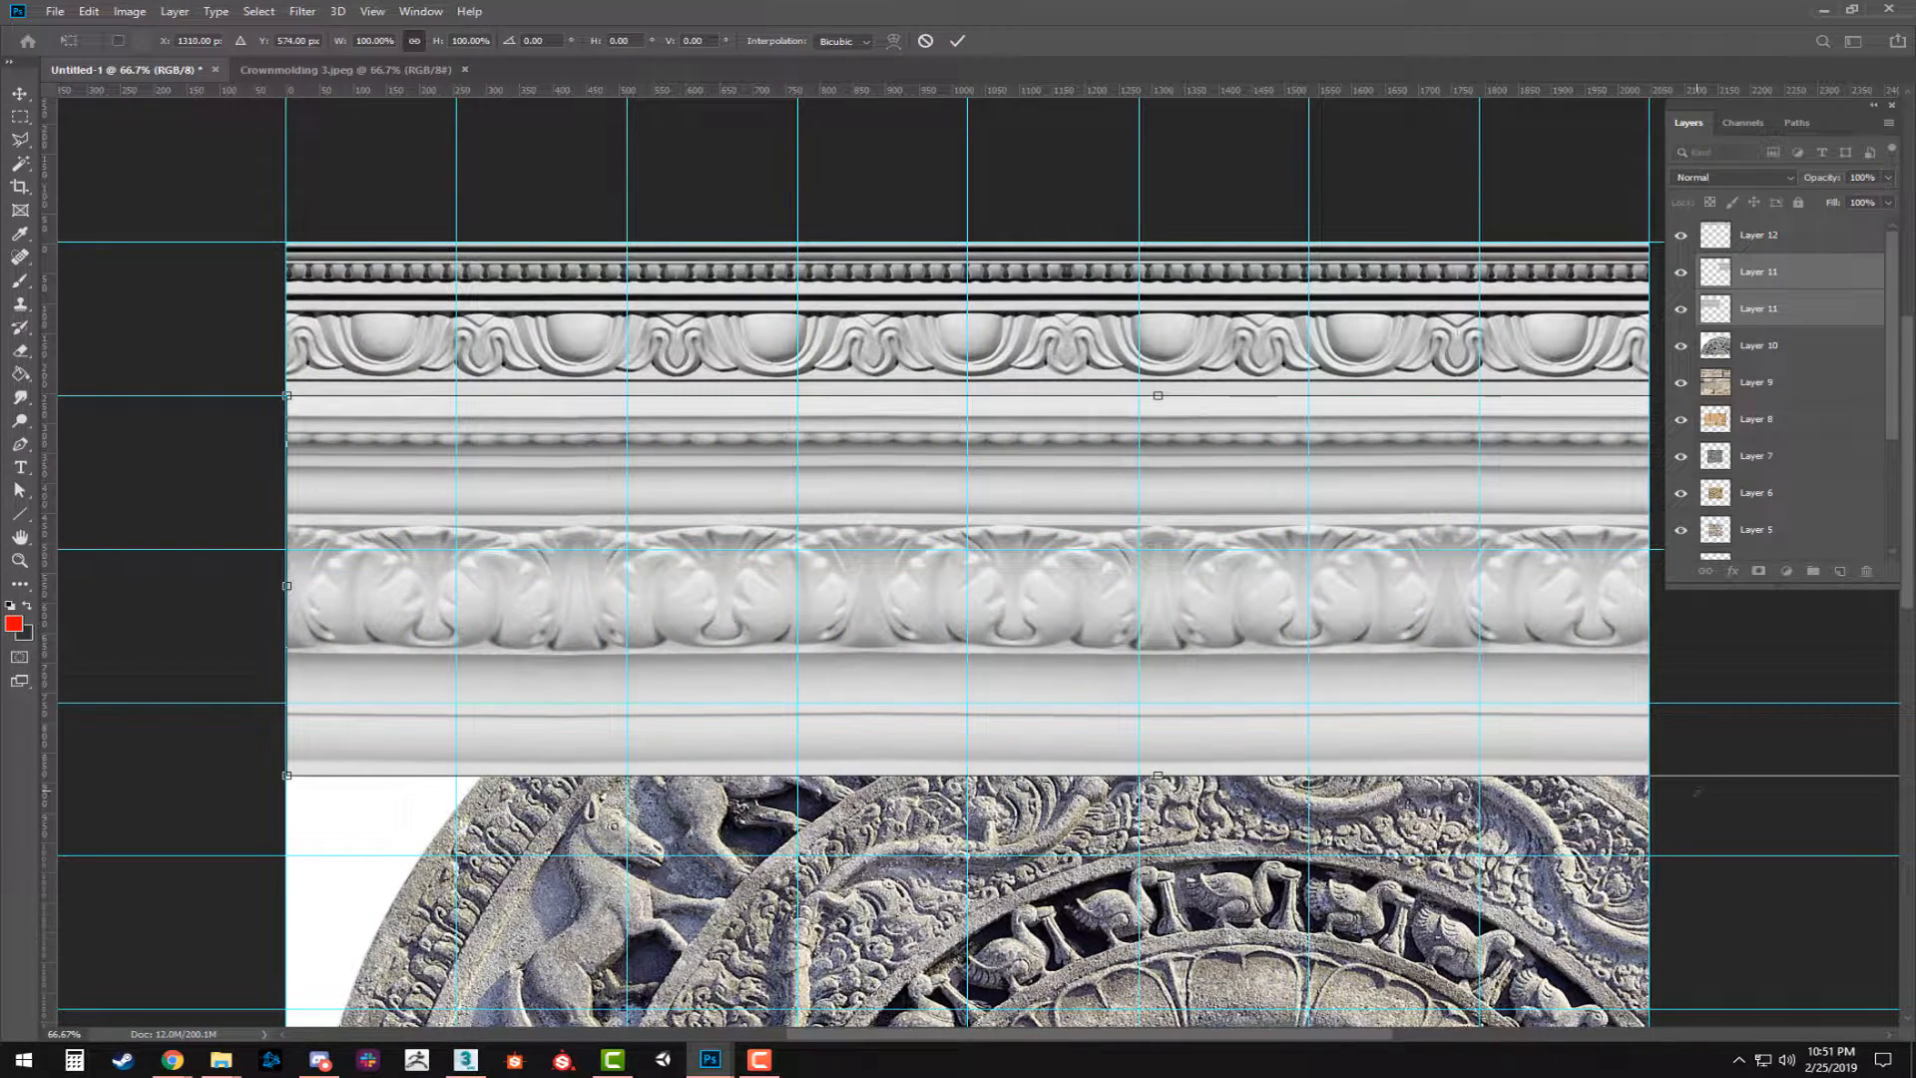
drag(286, 775, 430, 695)
drag(1051, 634, 894, 629)
drag(1309, 748, 1196, 740)
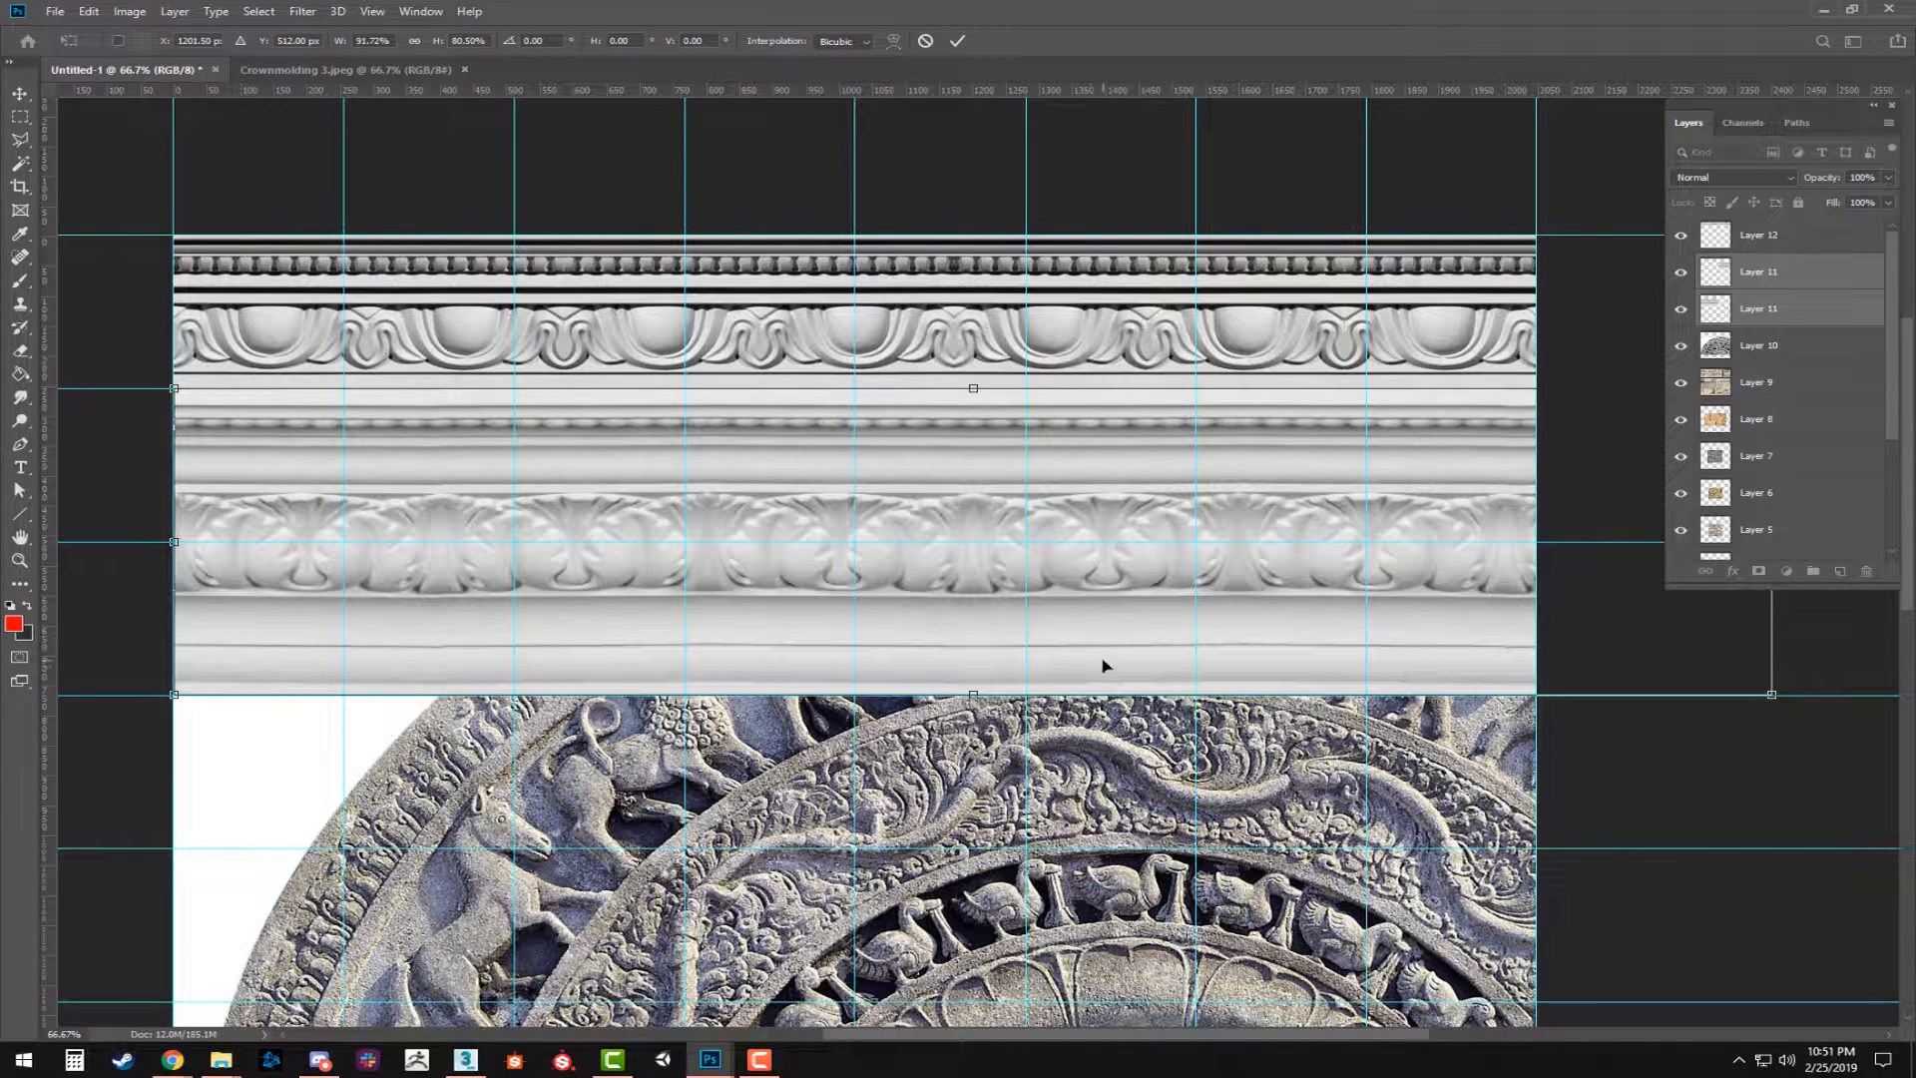
key(Return)
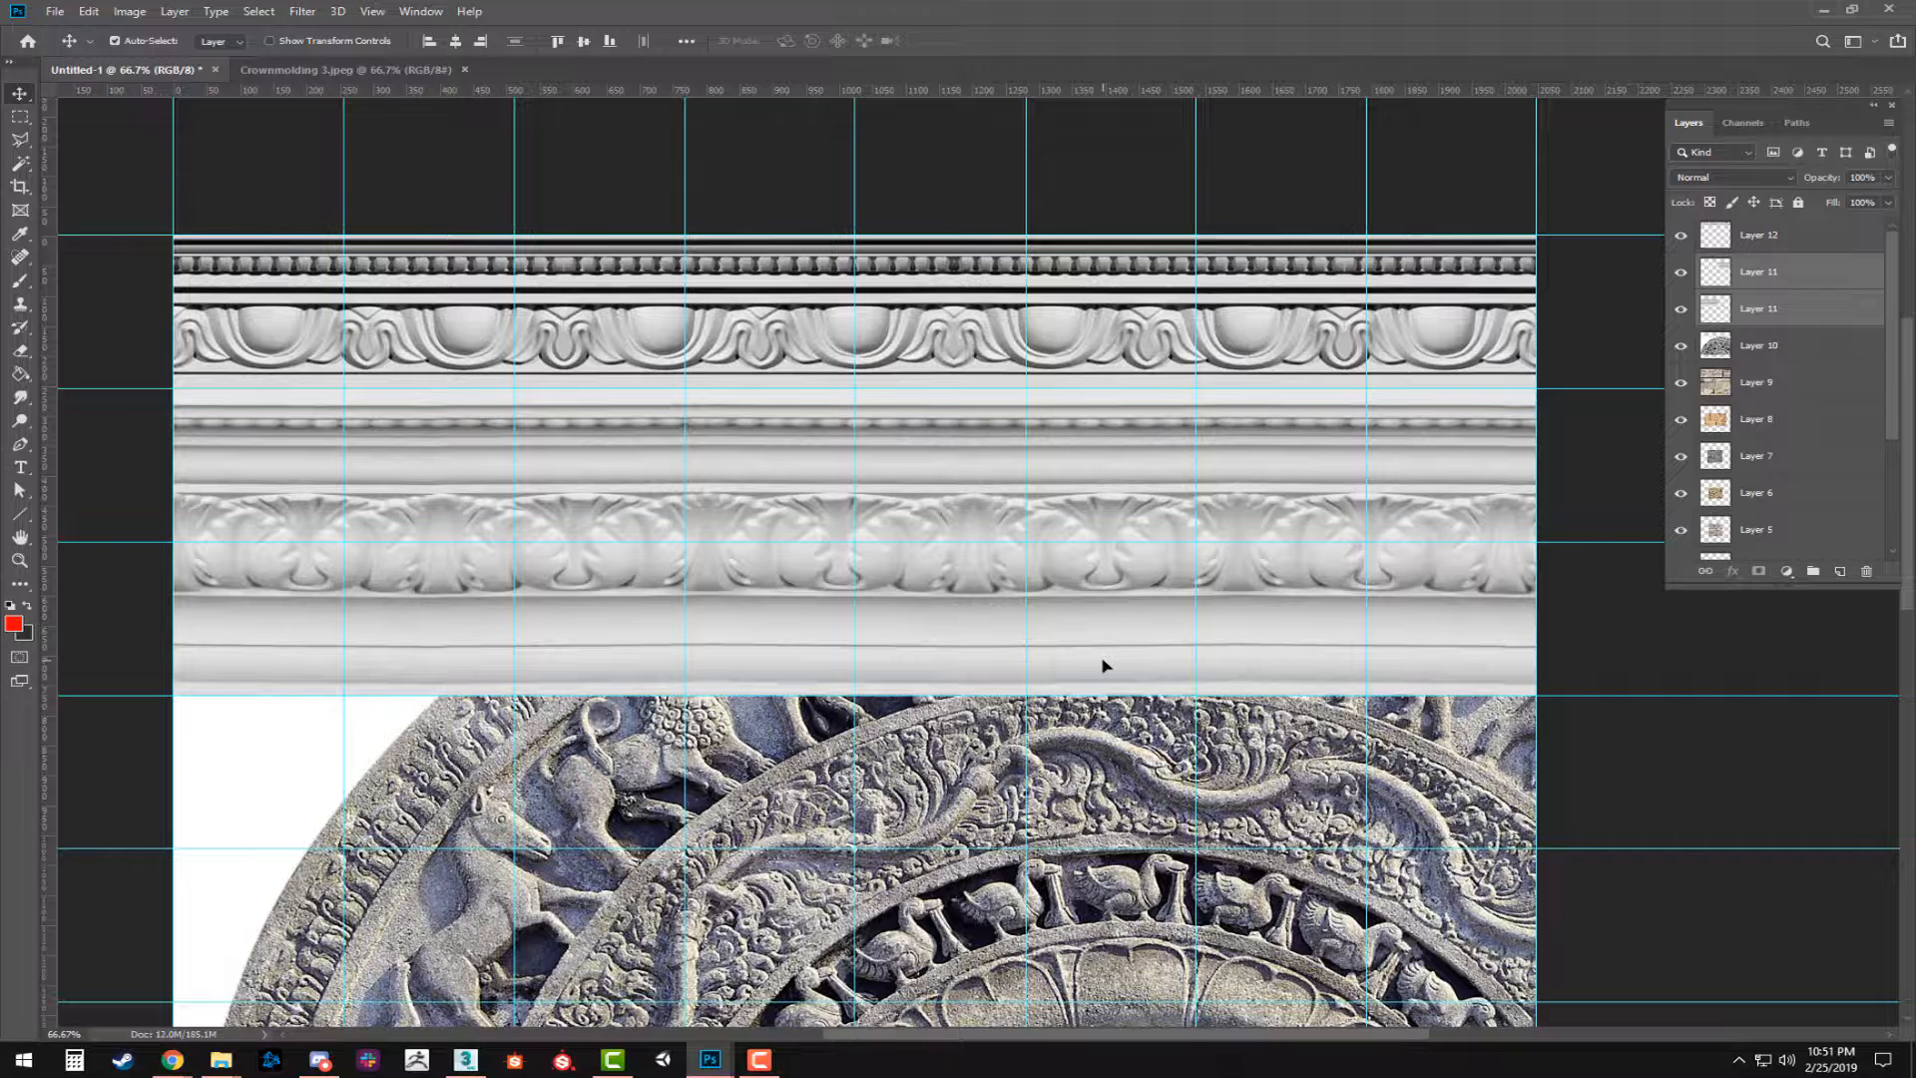
drag(1106, 669, 1477, 816)
drag(950, 561, 764, 507)
key(ctrl+z)
key(ctrl+shift+z)
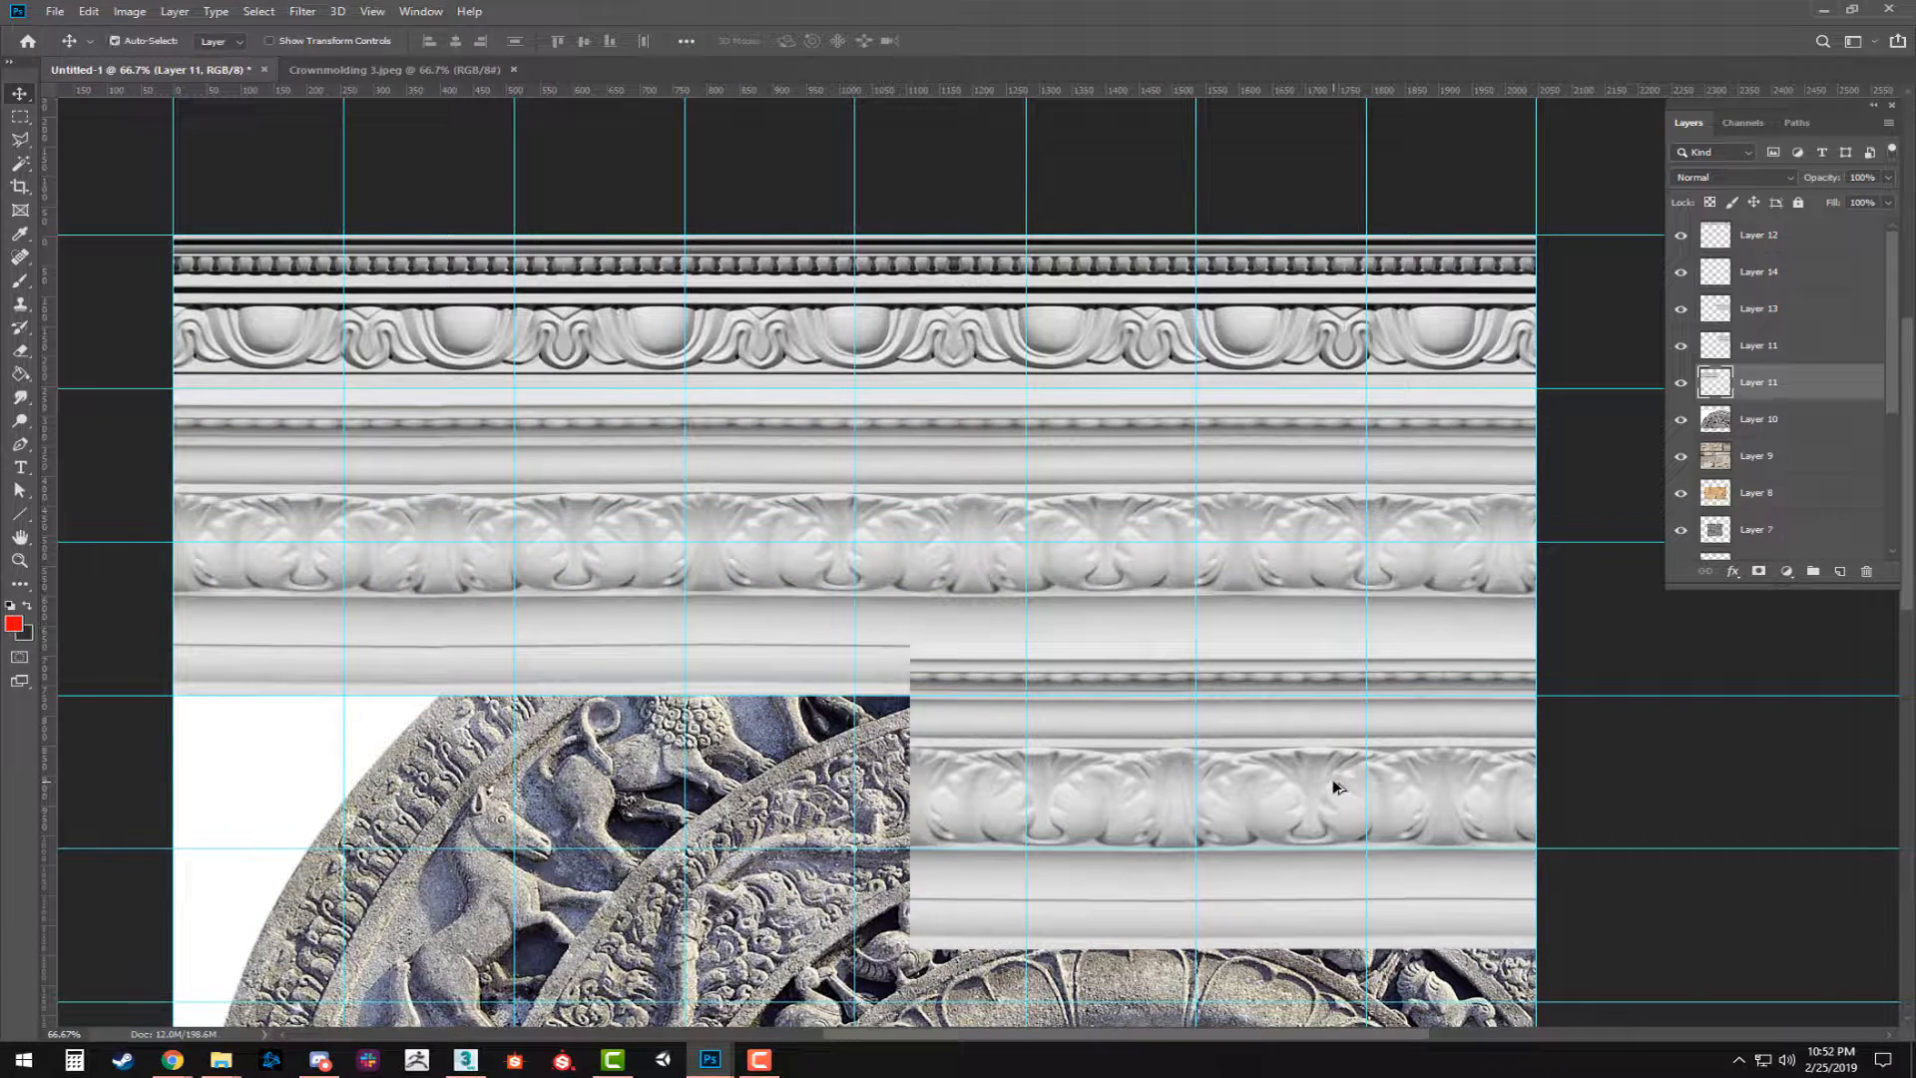
key(Delete)
key(ctrl+z)
key(Delete)
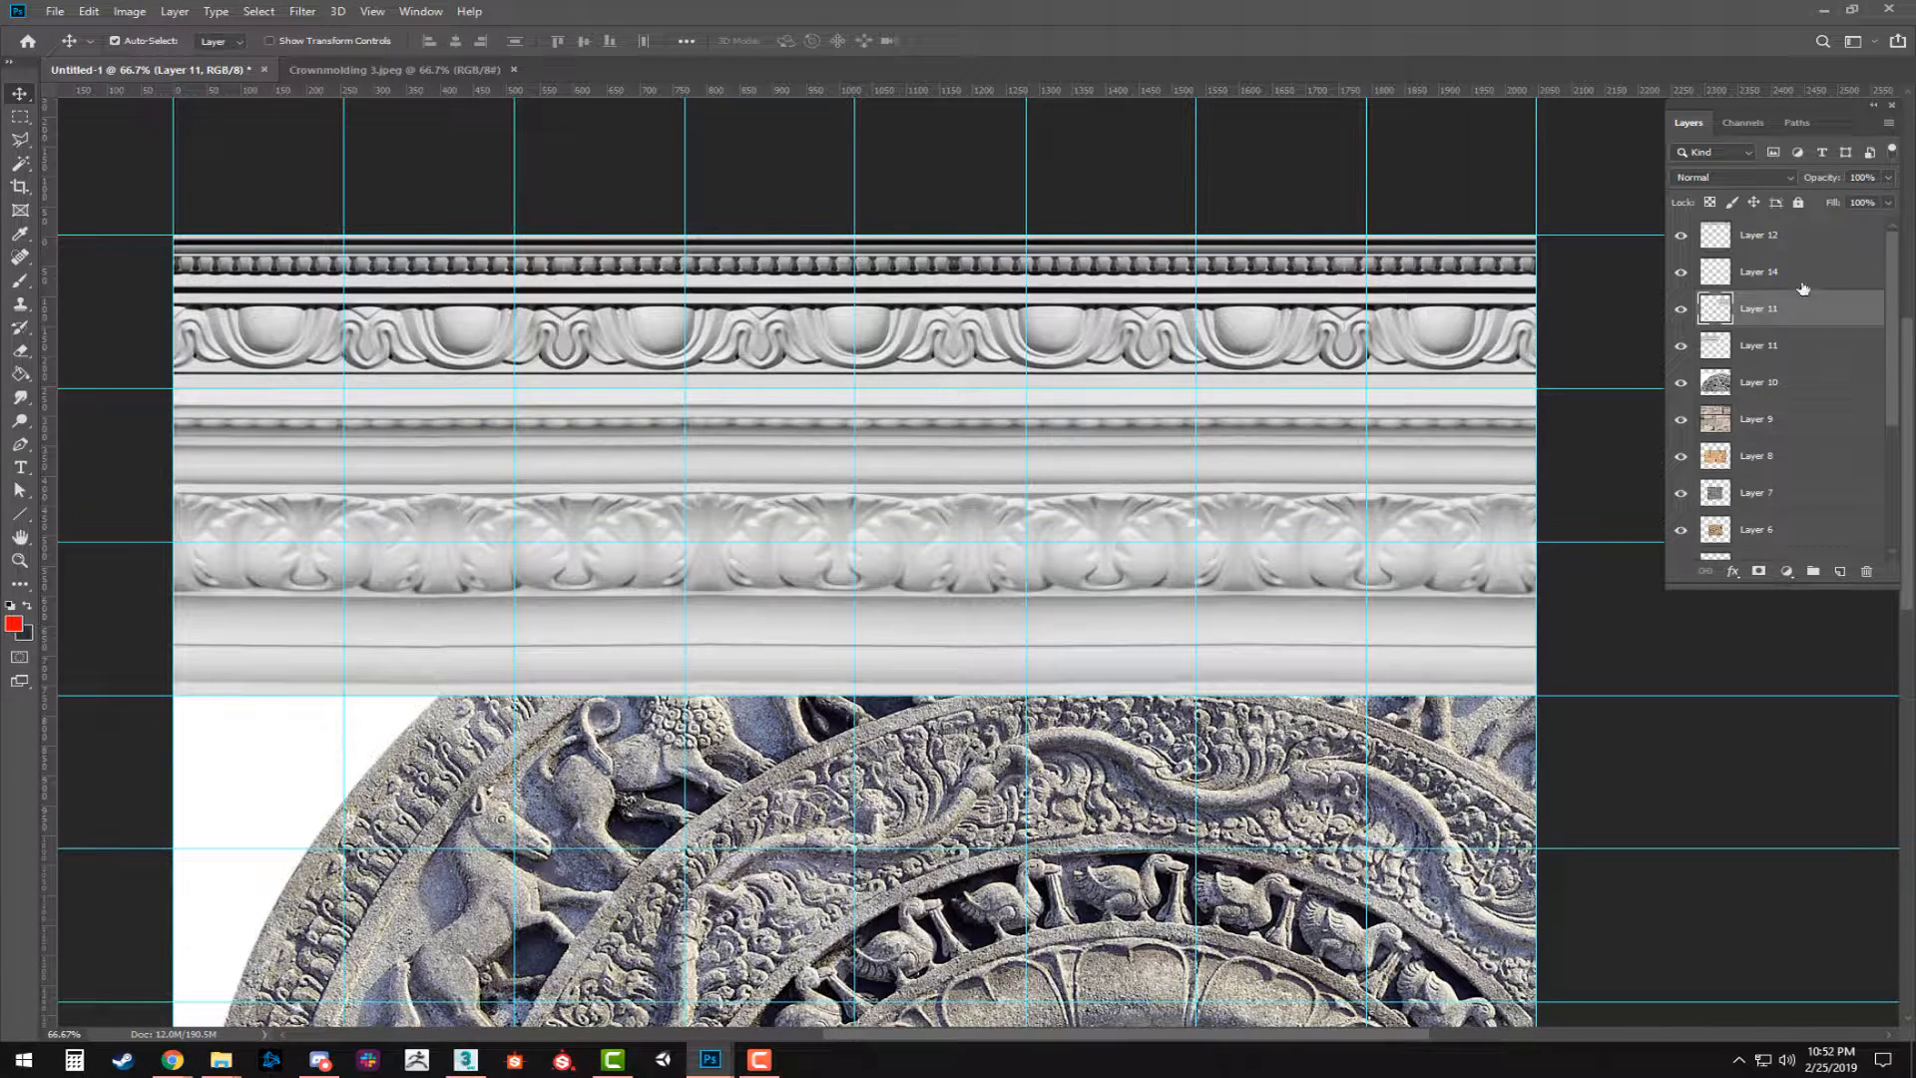
Merge the two Layer 11 halves of the acanthus molding into one layer.
click(1750, 355)
key(Delete)
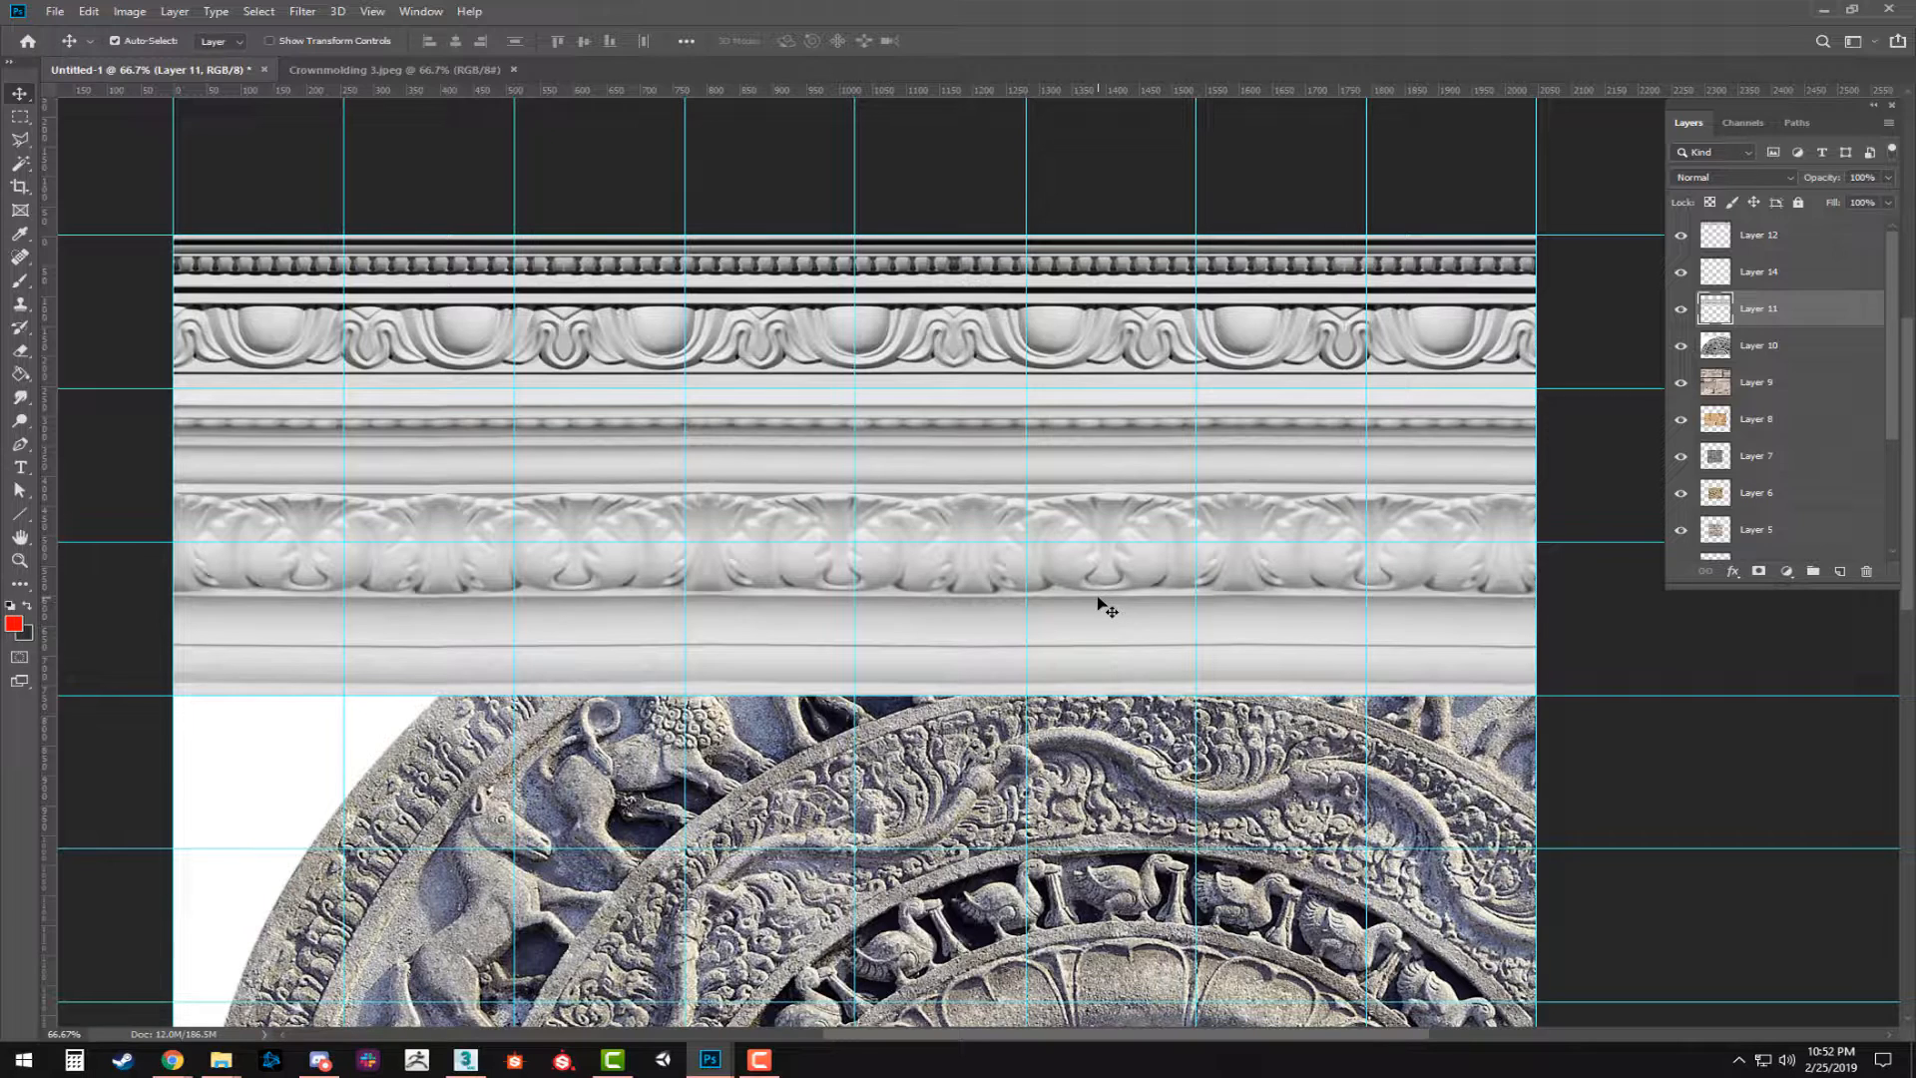
drag(1097, 598, 1752, 912)
drag(1267, 668, 402, 940)
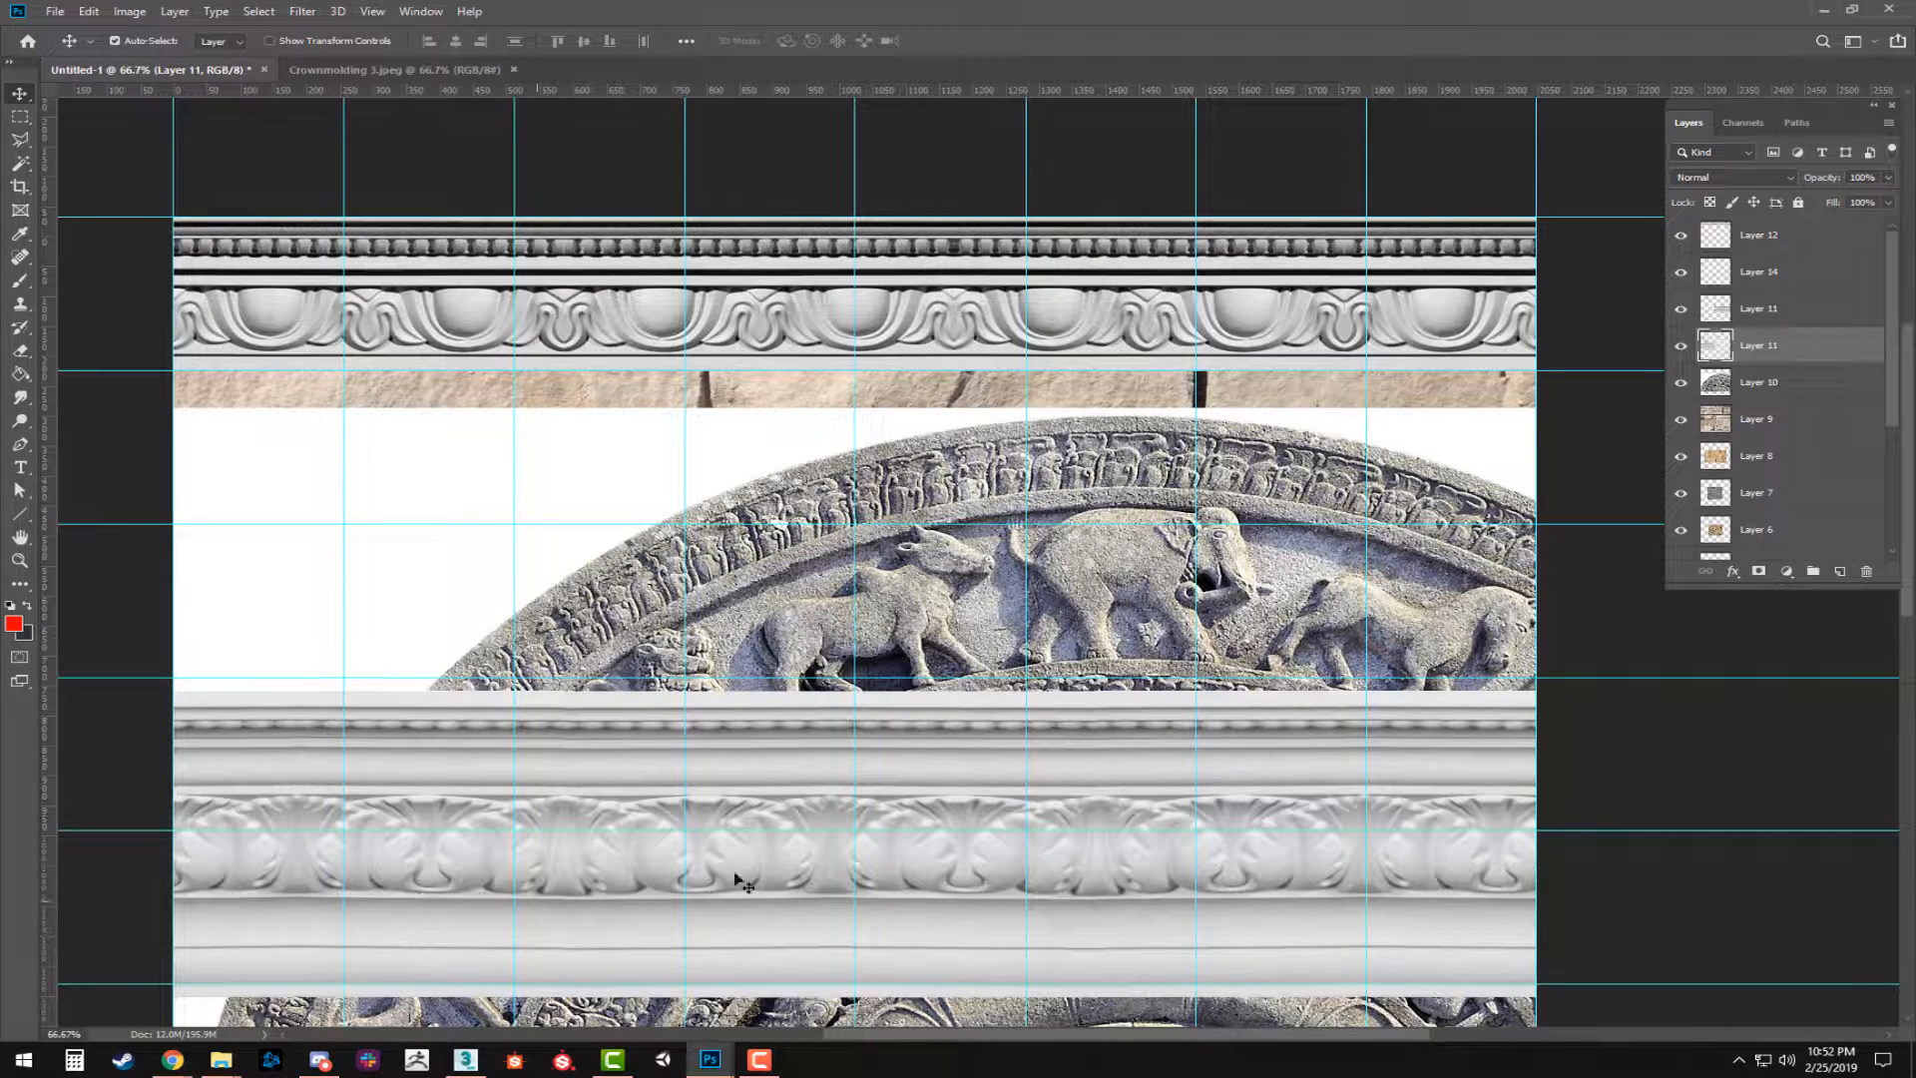
key(ctrl+z)
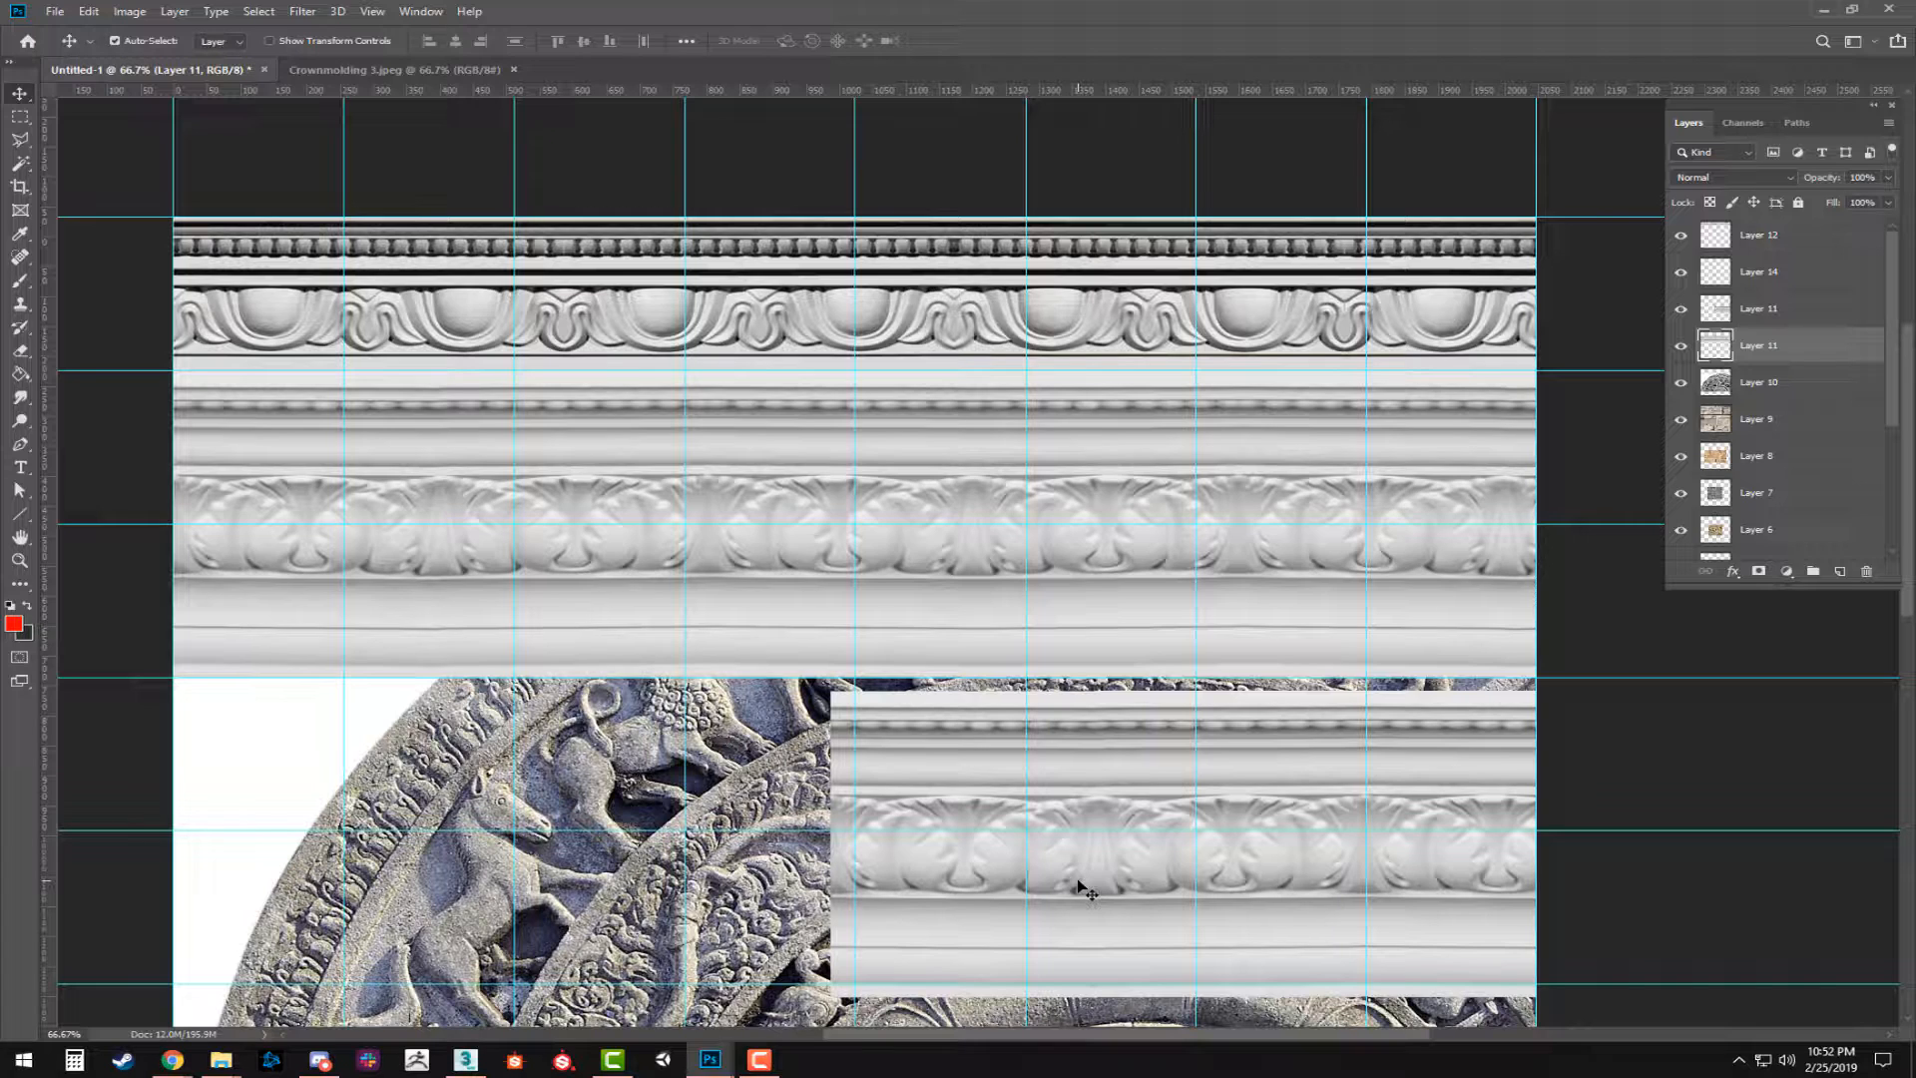
click(1154, 804)
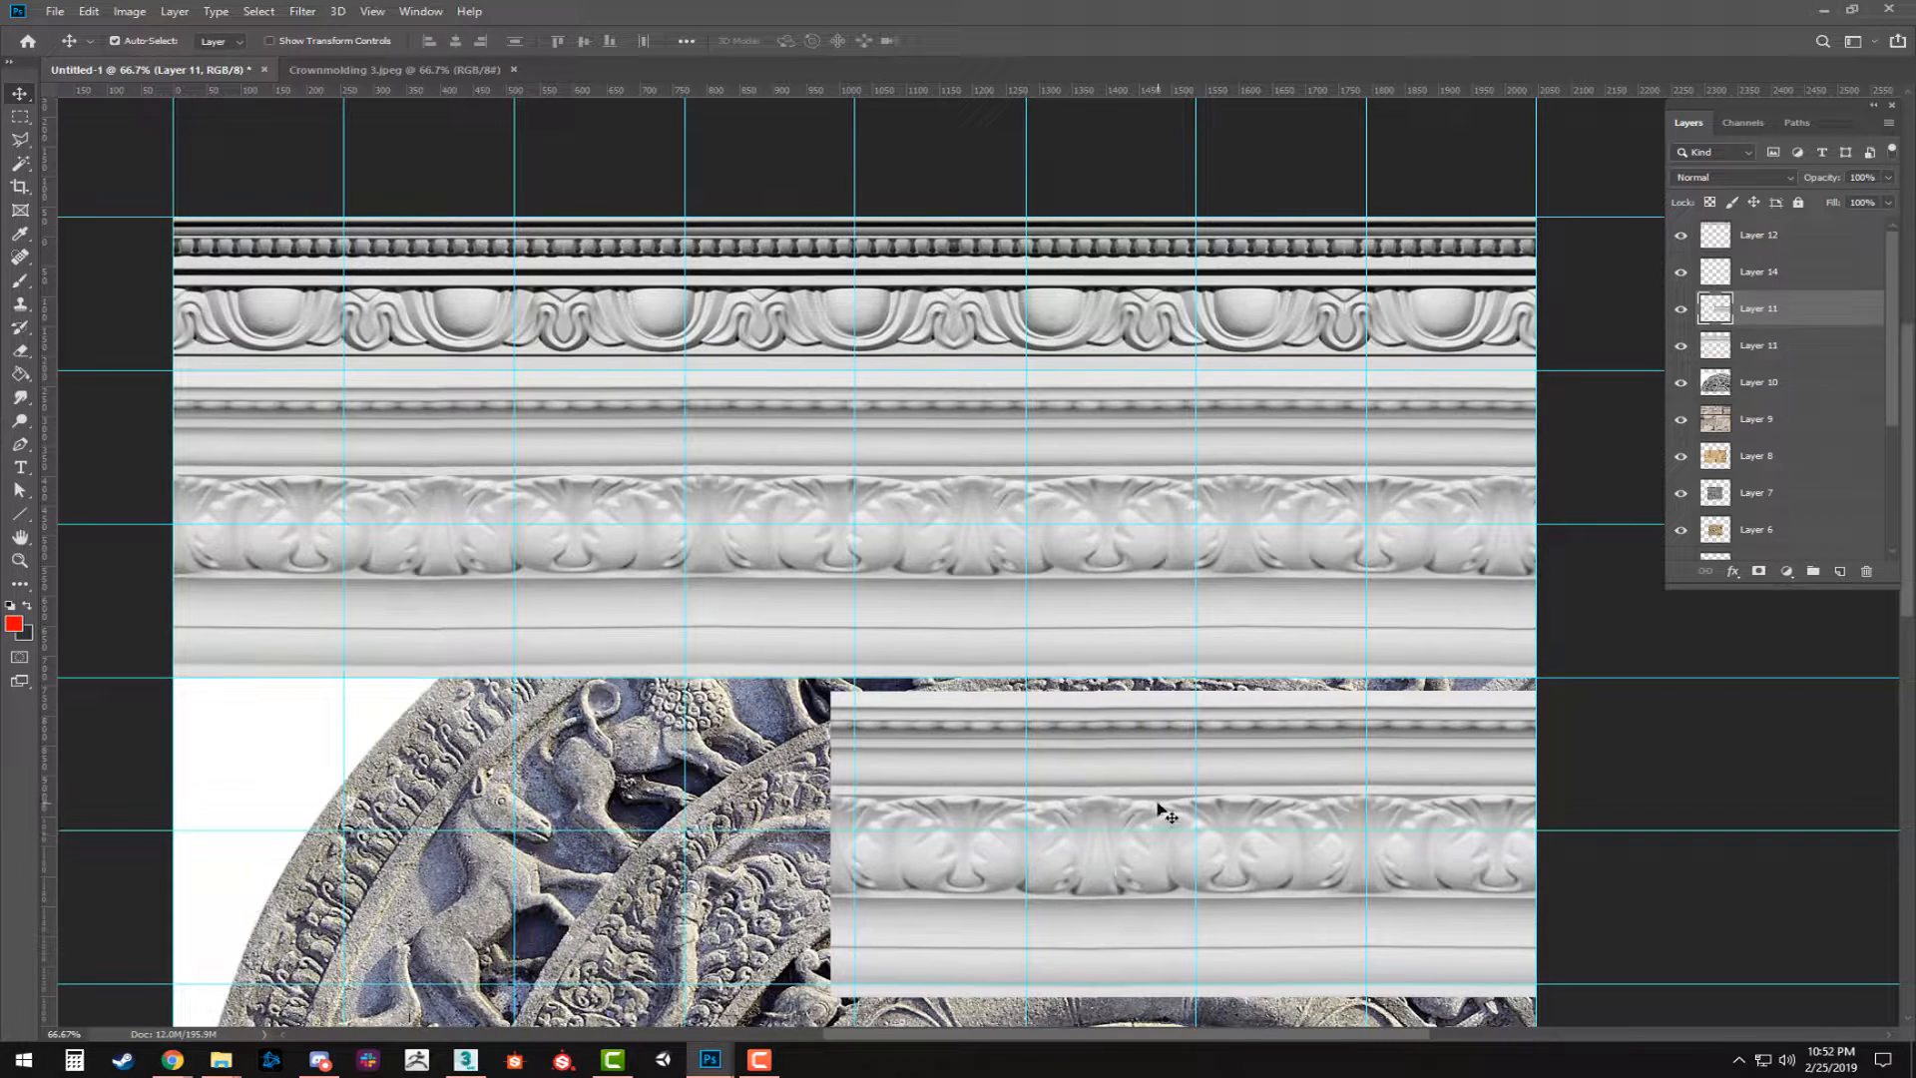
key(Delete)
Try to narrow the merged acanthus strip to the 2048 px document width by moving its right edge inward.
key(ctrl+t)
drag(1538, 542, 1262, 543)
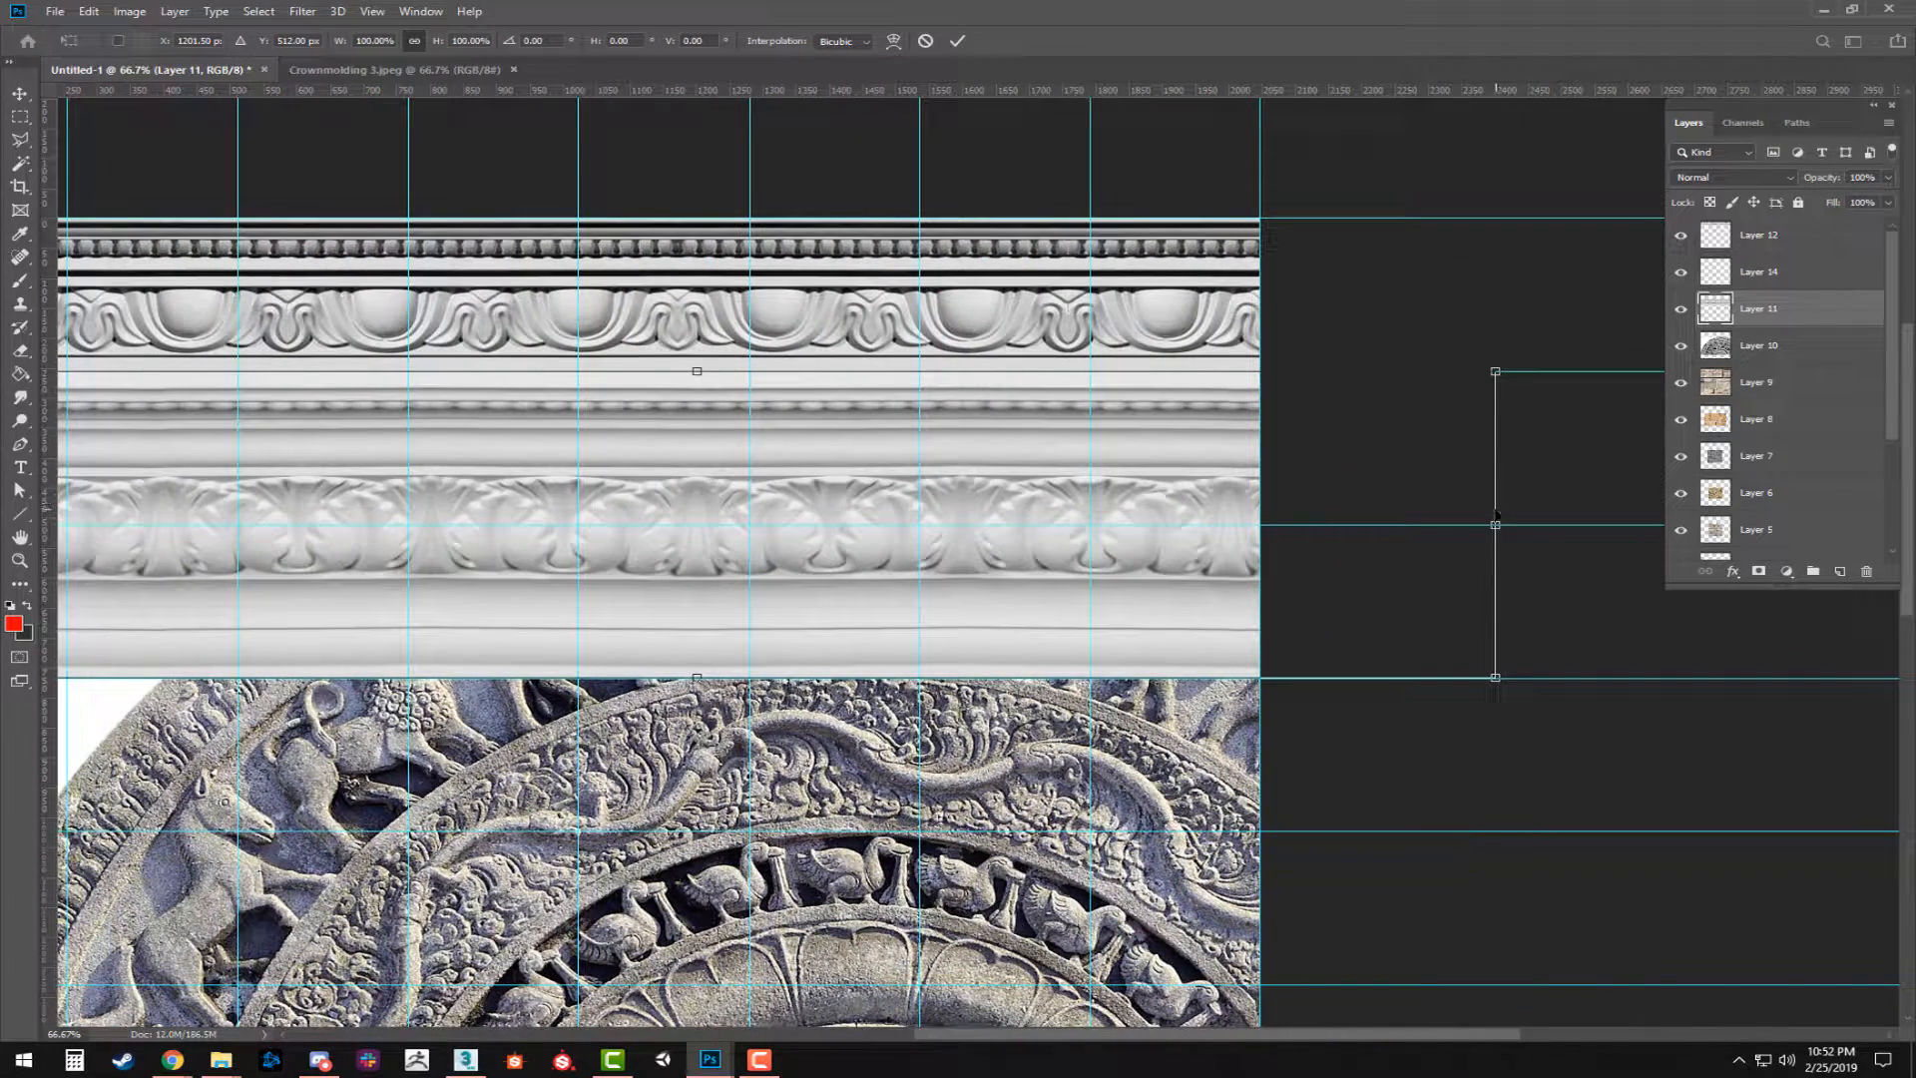
drag(1494, 523, 1547, 523)
key(ctrl+z)
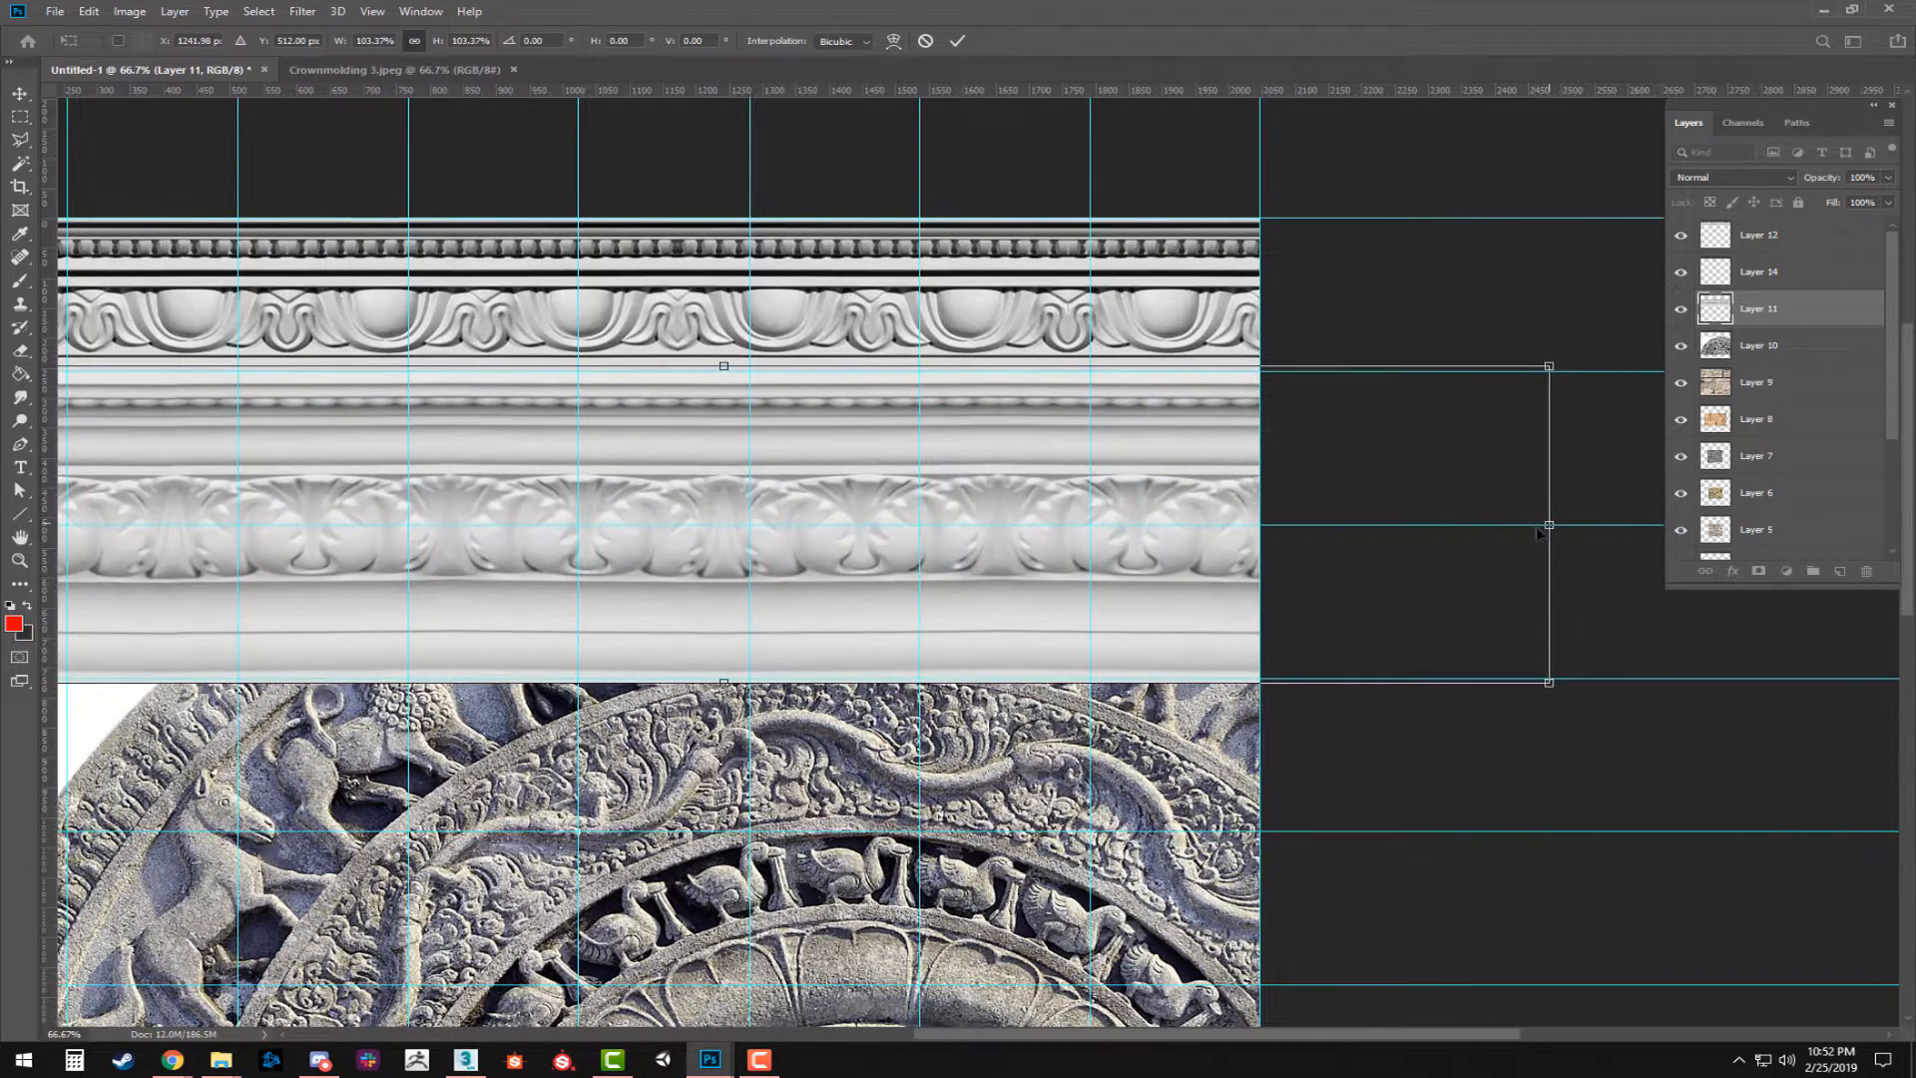
key(ctrl+z)
drag(446, 190, 690, 272)
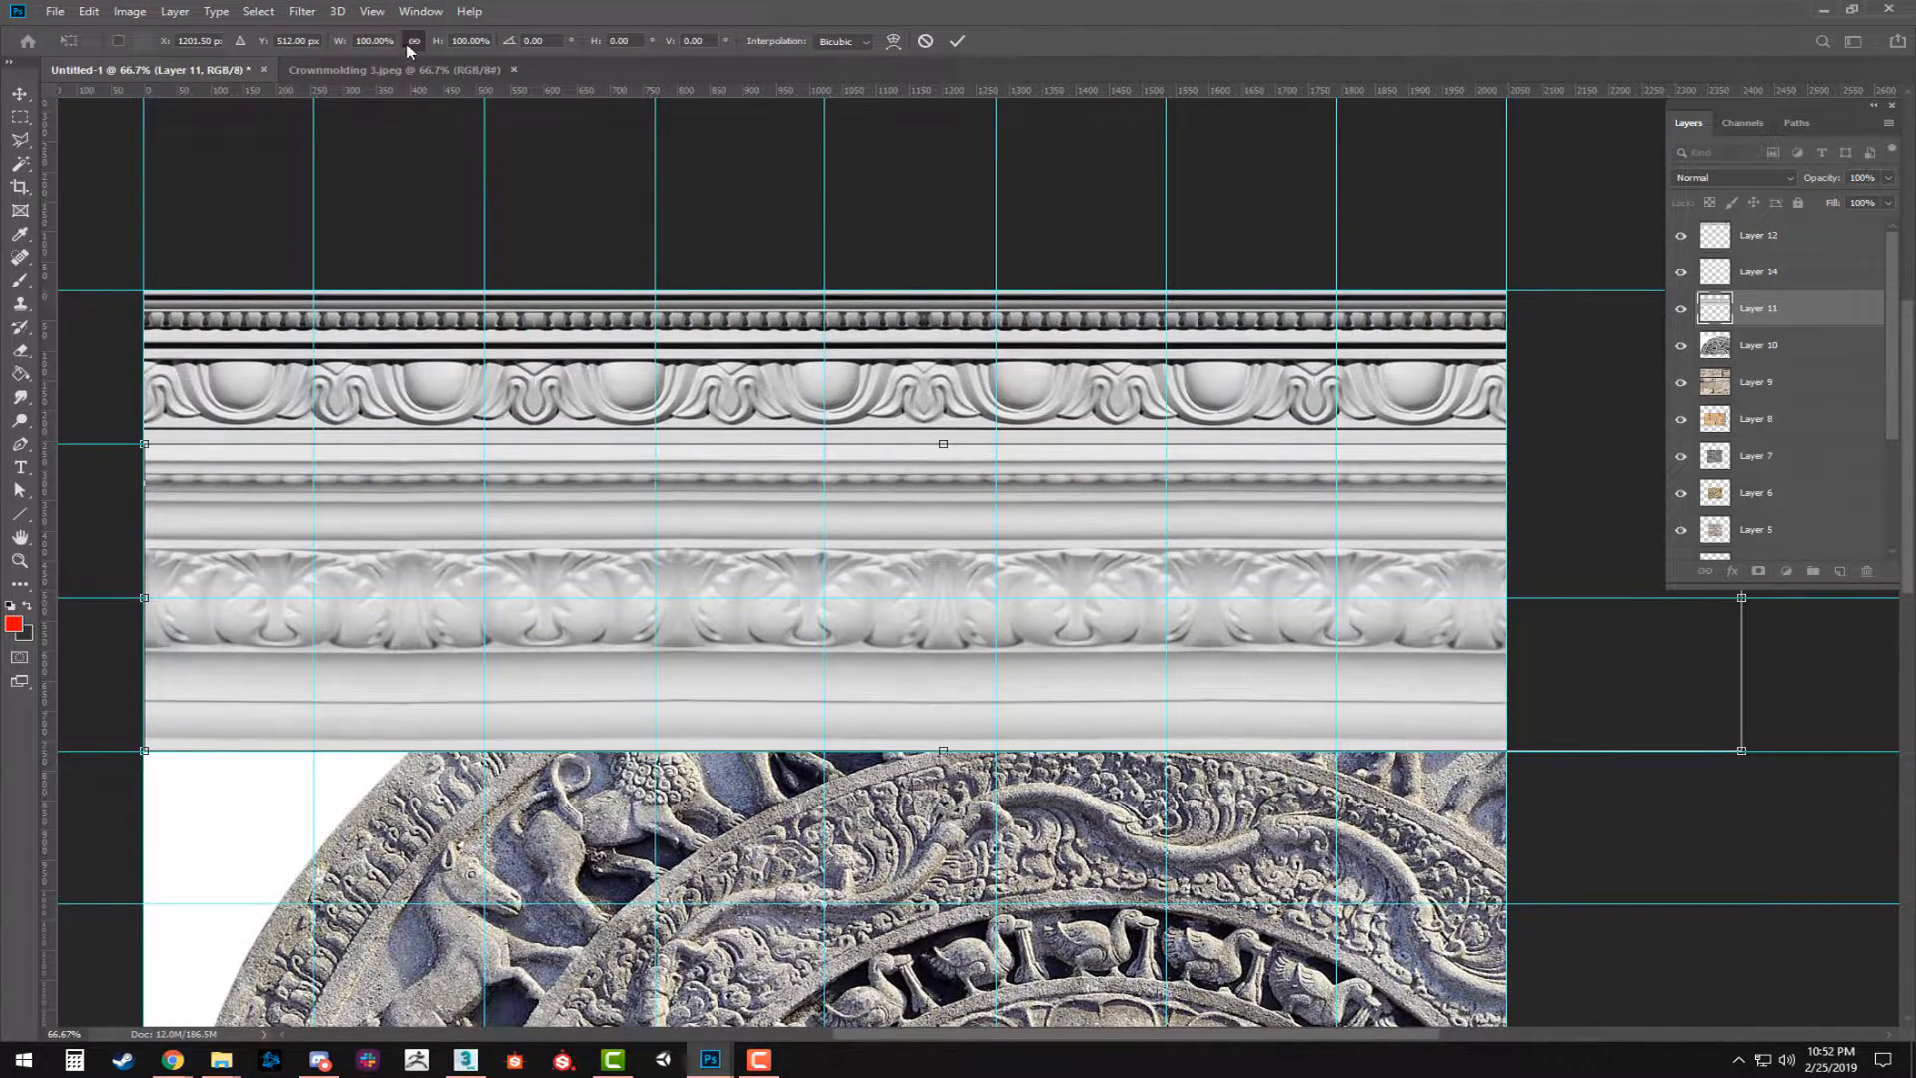
drag(1741, 596, 1585, 579)
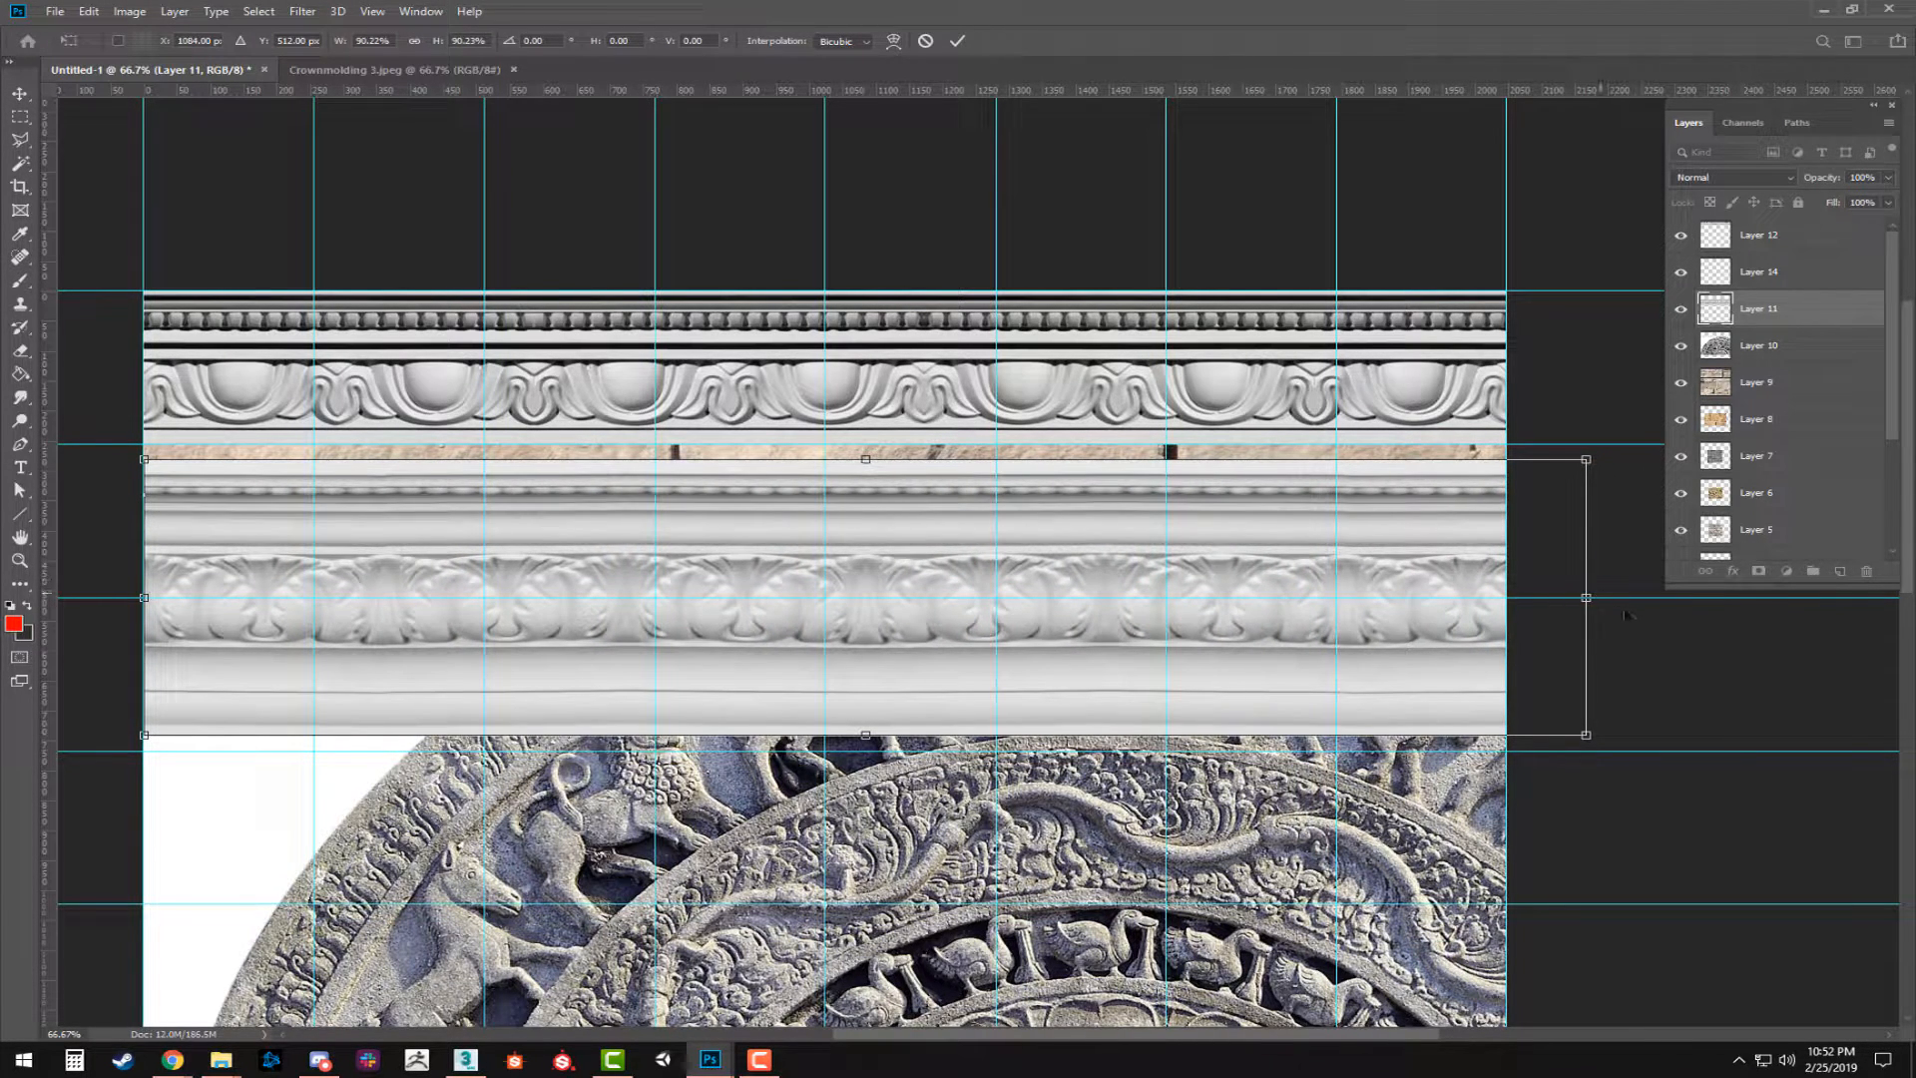
key(ctrl+z)
drag(1741, 597, 1505, 597)
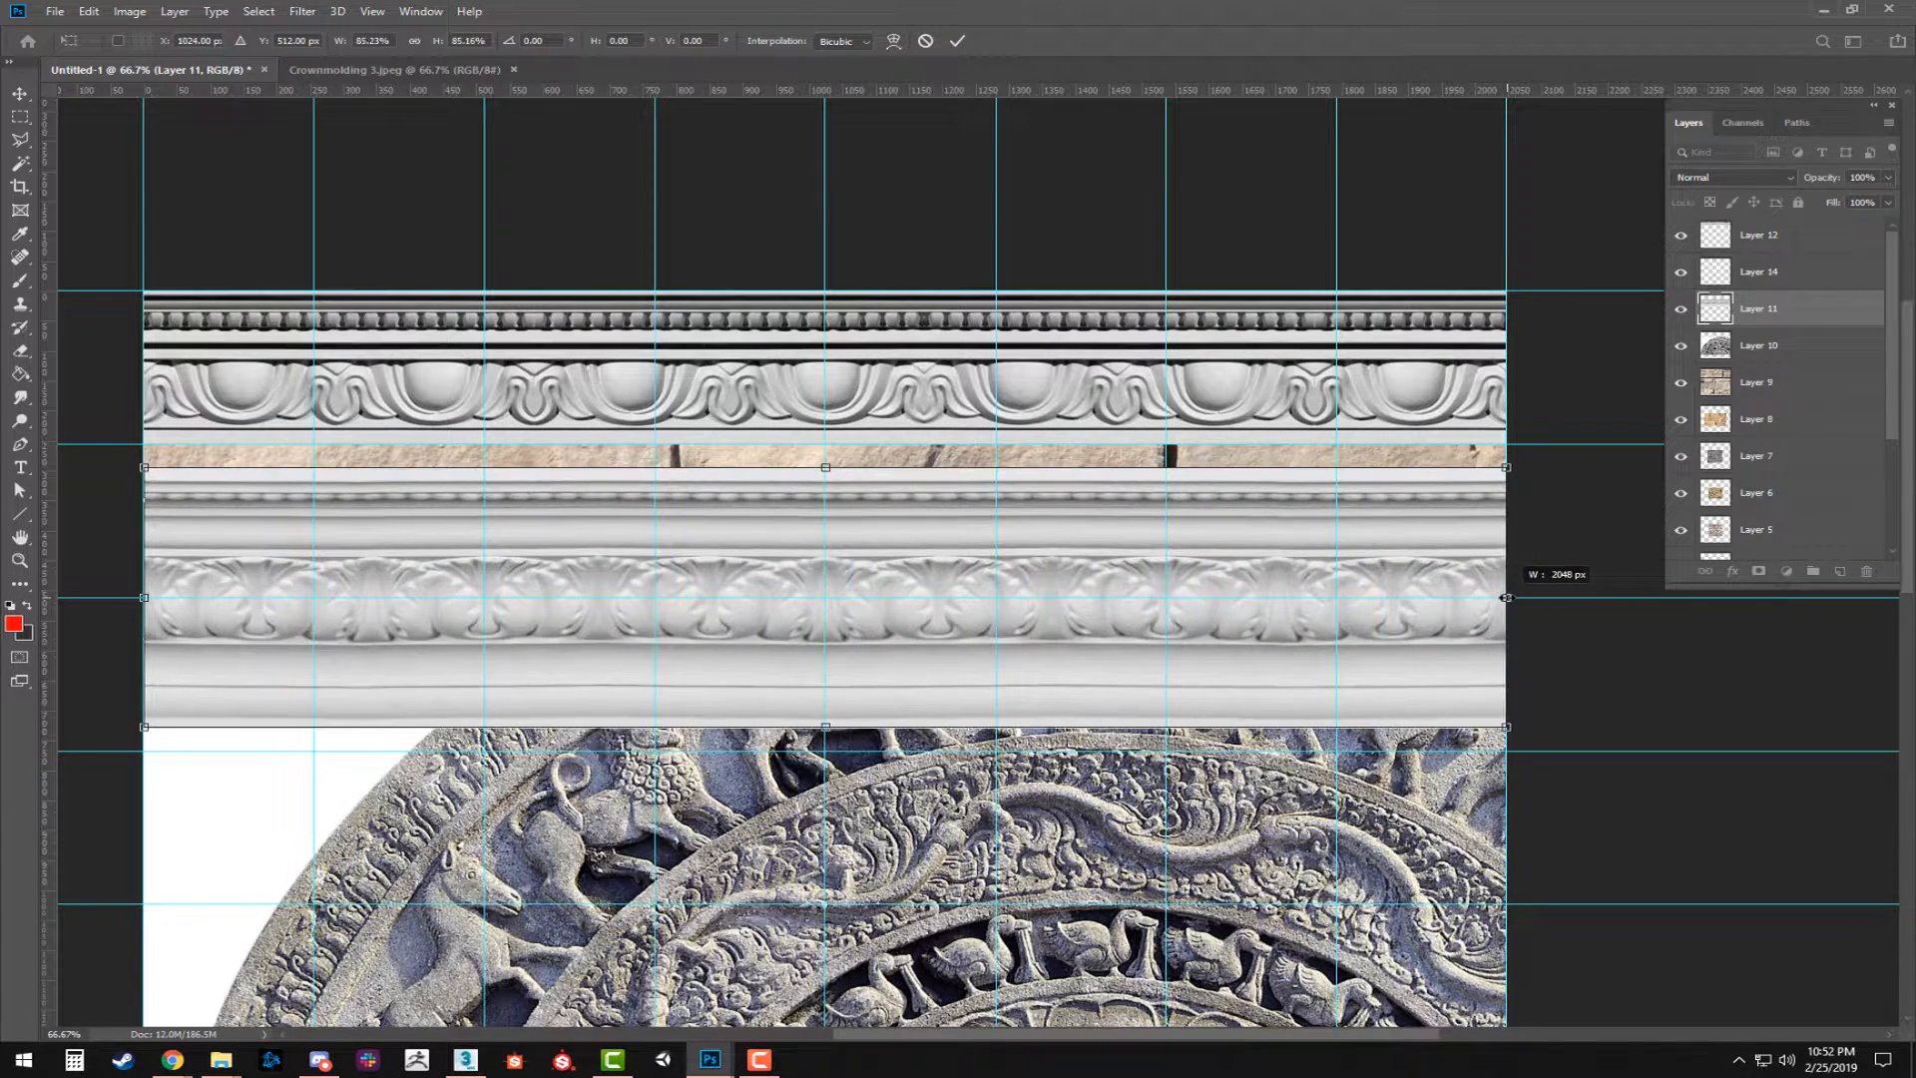
key(ctrl+z)
key(Escape)
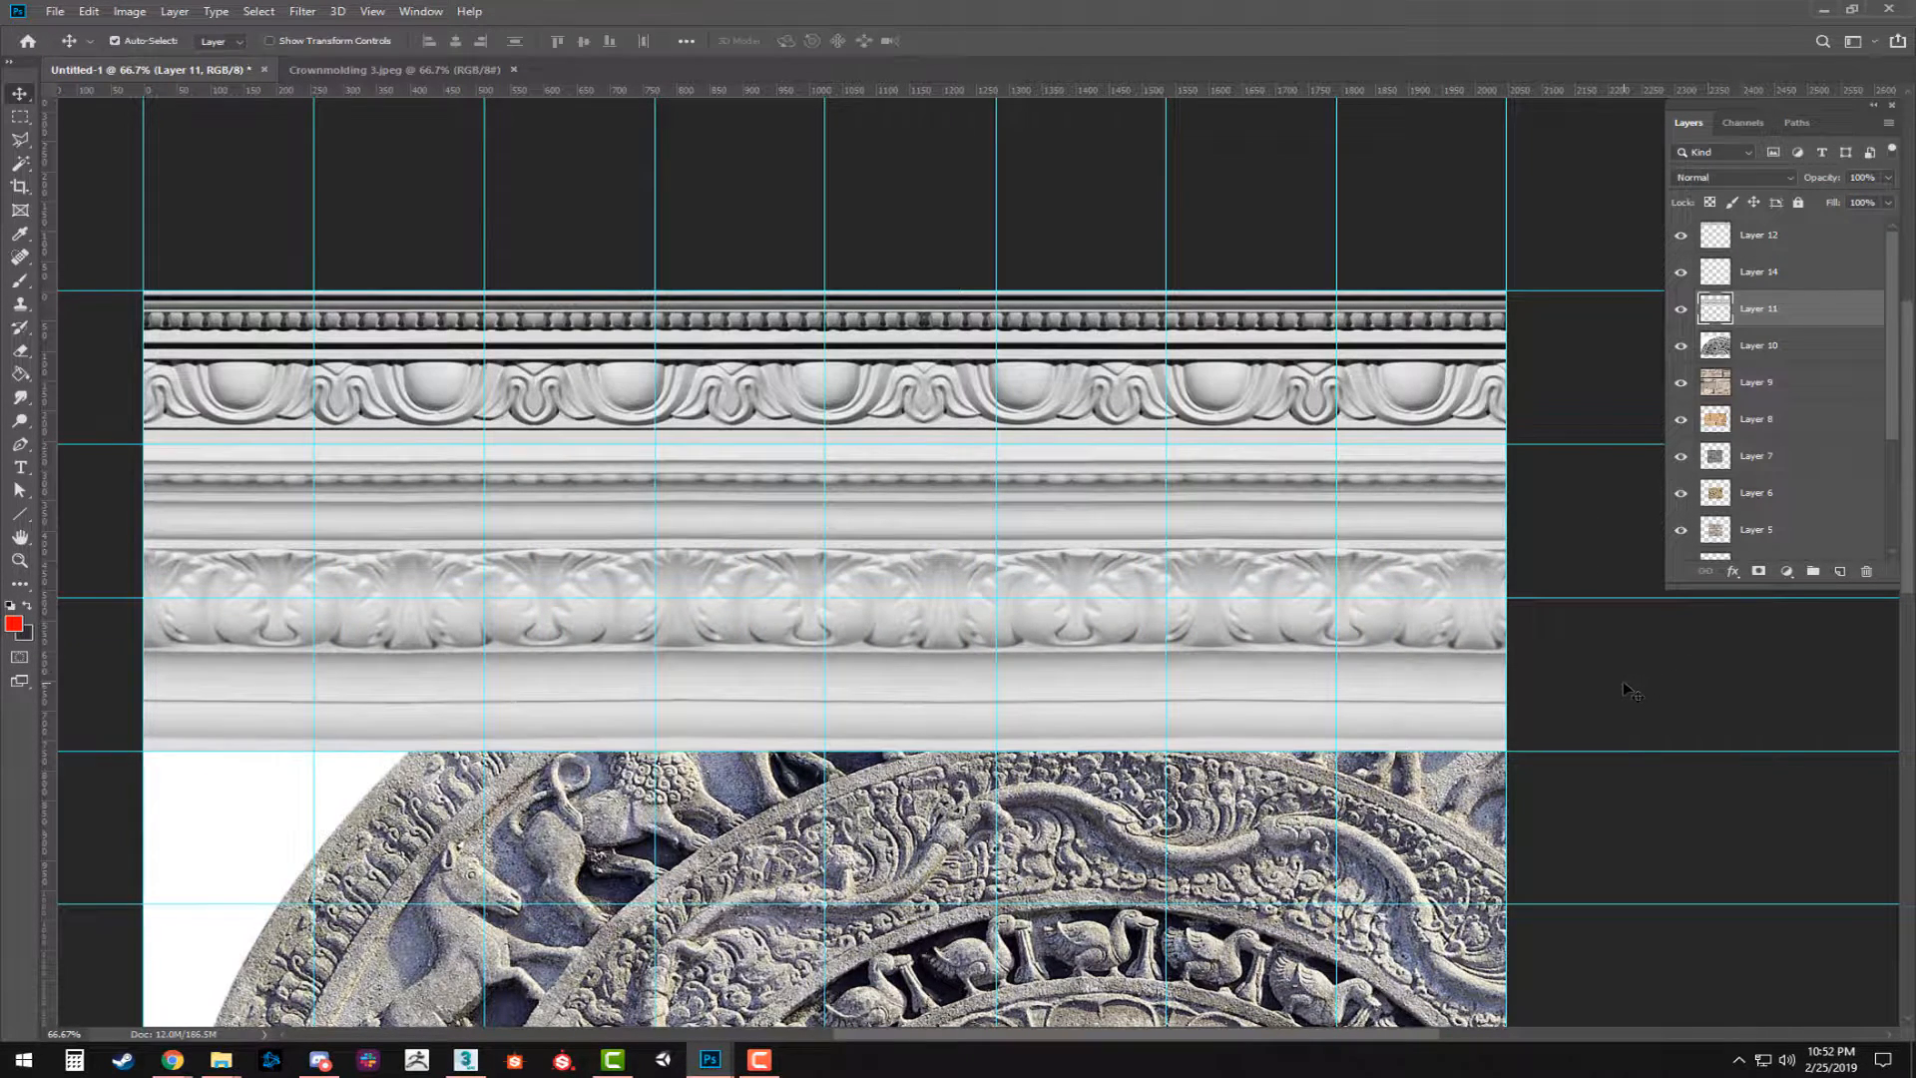
Move the Layers panel out of the way and try scaling the acanthus strip to 2048 px wide, filling two grid rows.
key(ctrl+t)
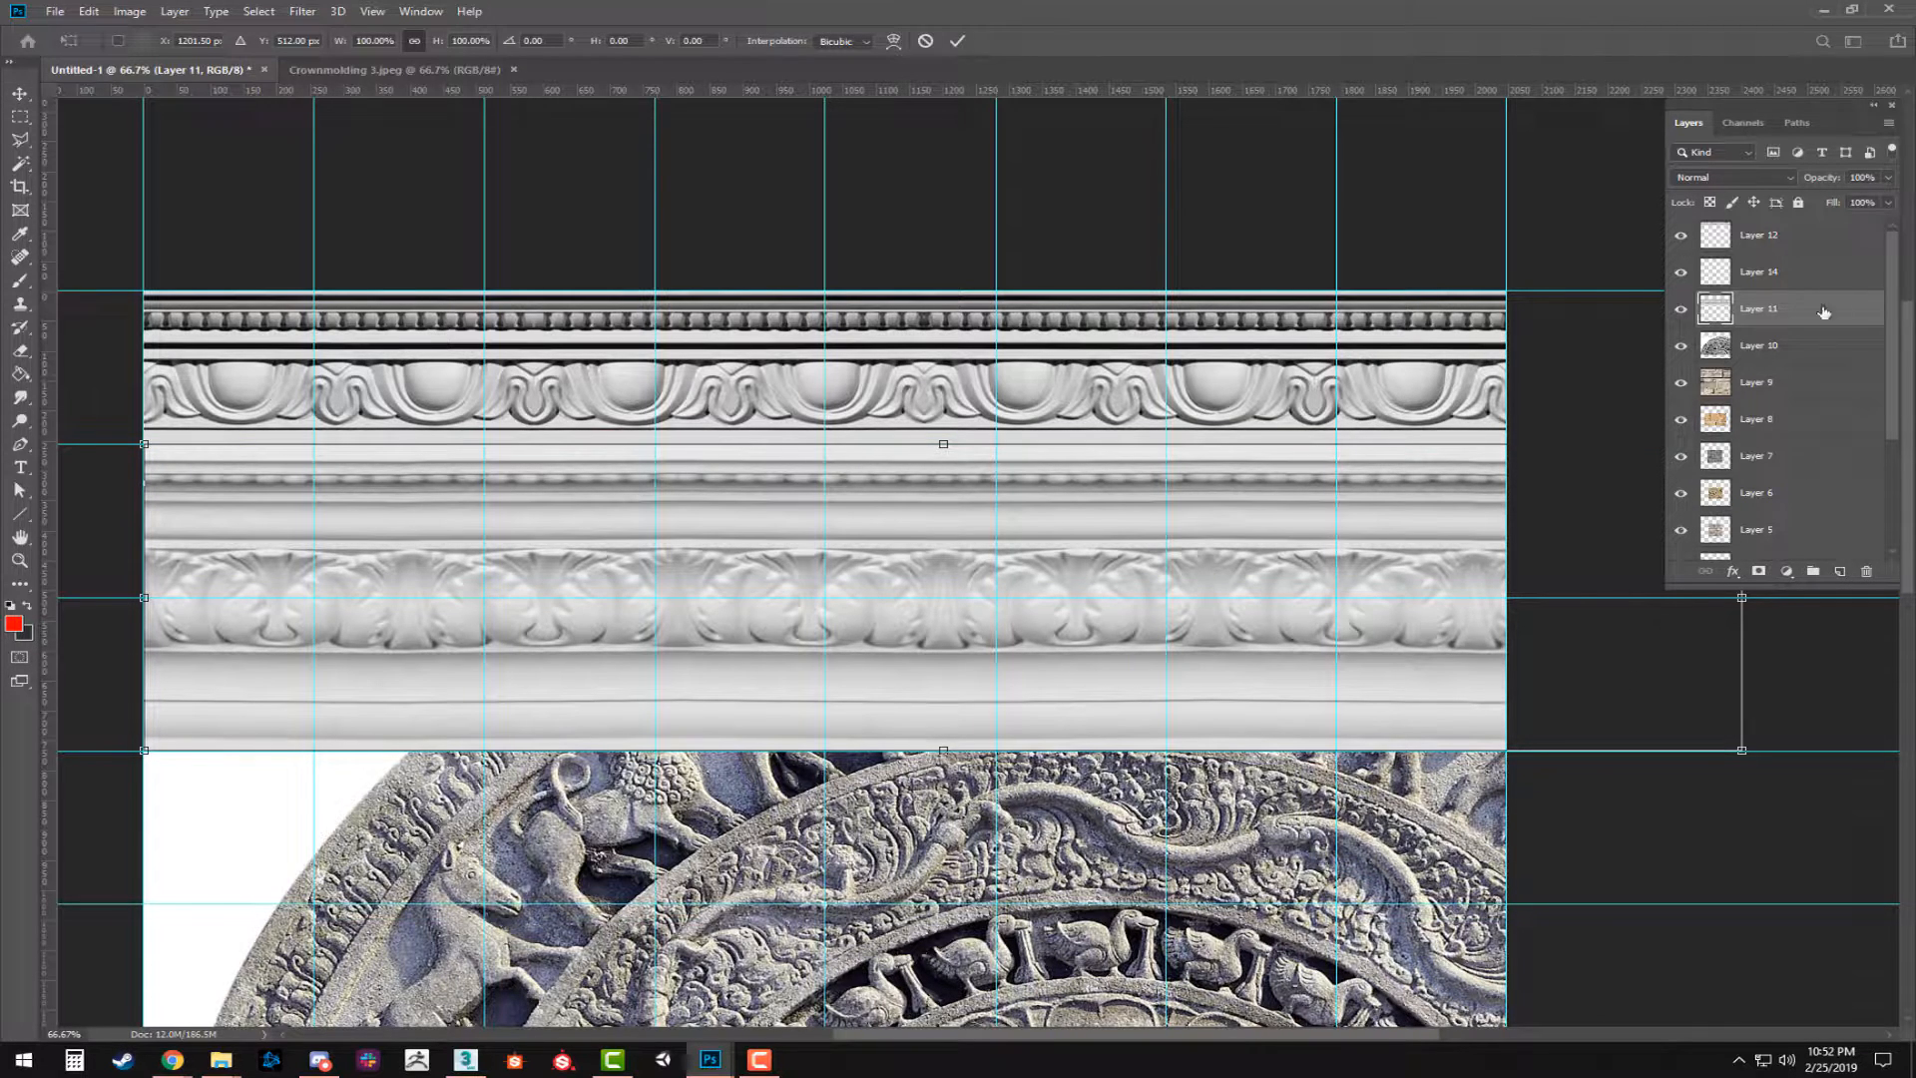
drag(1796, 106, 1153, 1)
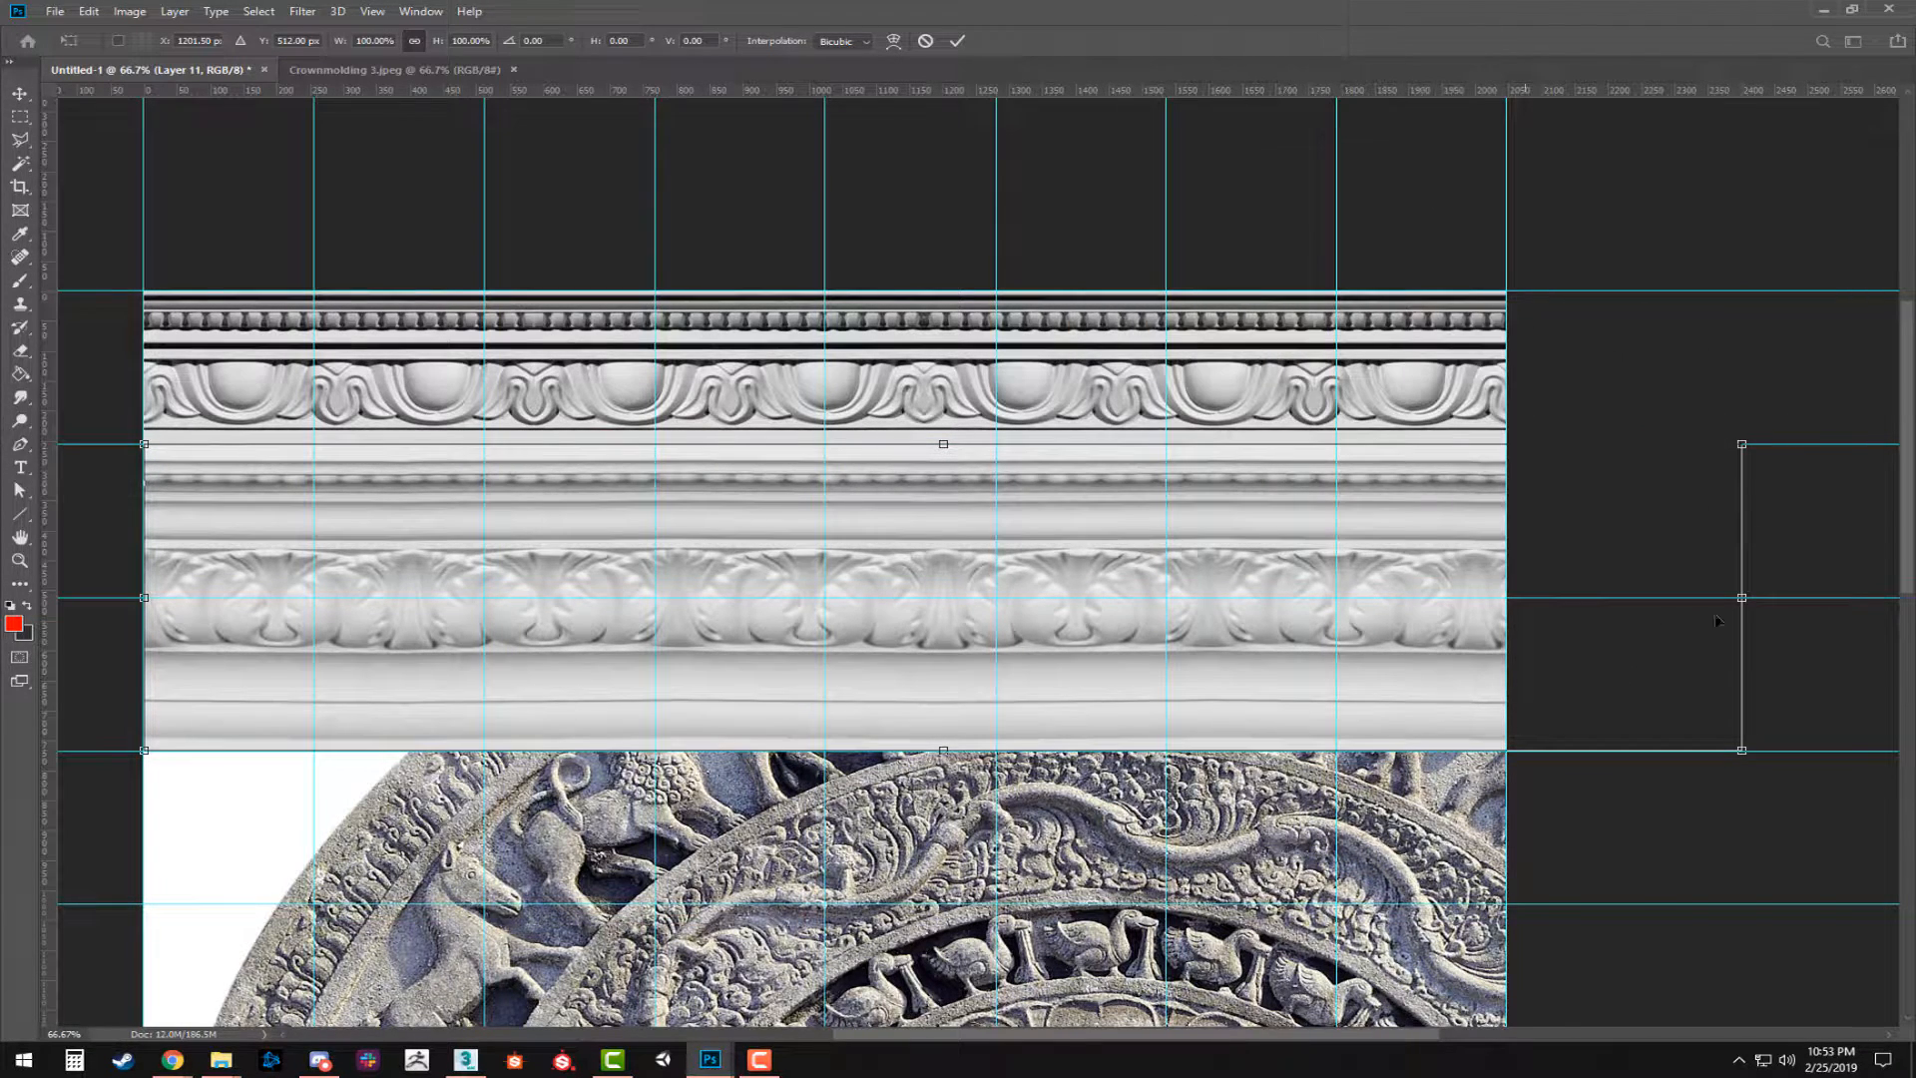
drag(1744, 598, 1508, 628)
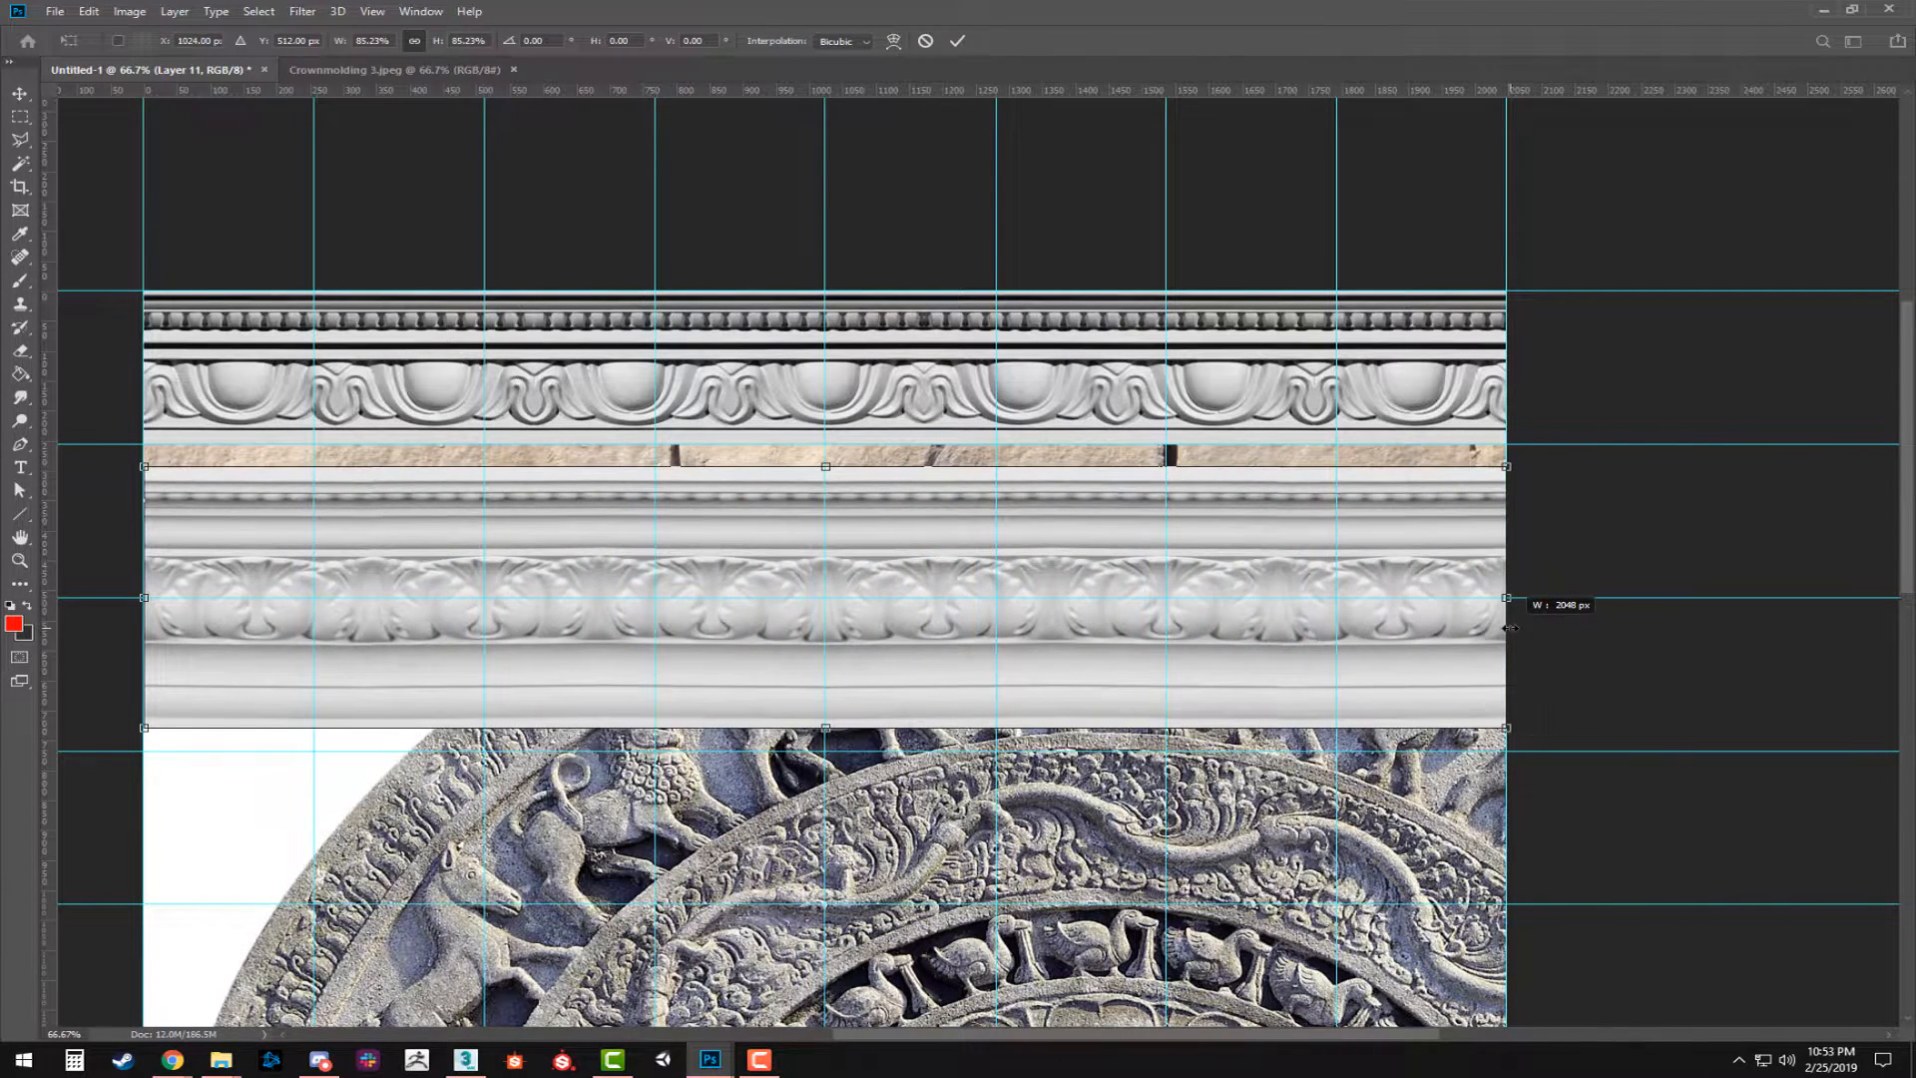
drag(569, 629, 851, 610)
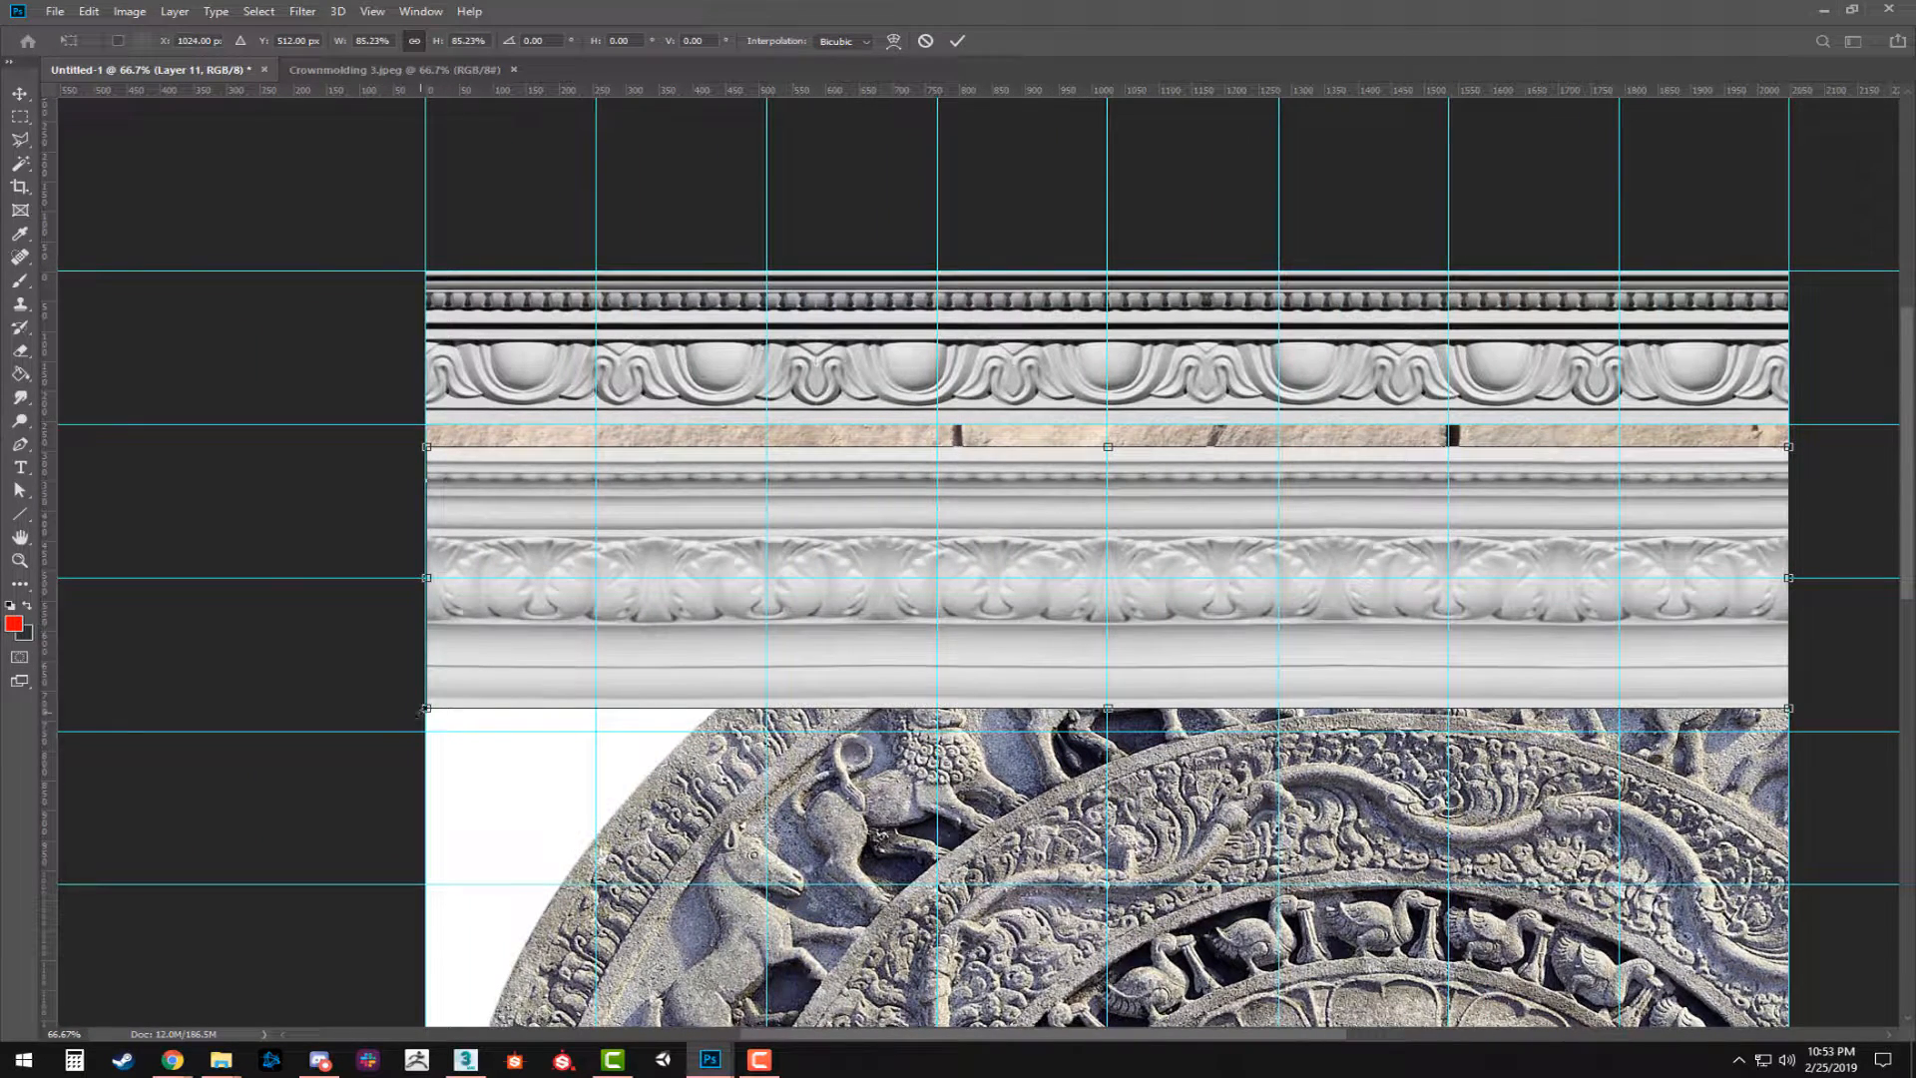
drag(425, 710, 426, 739)
key(Escape)
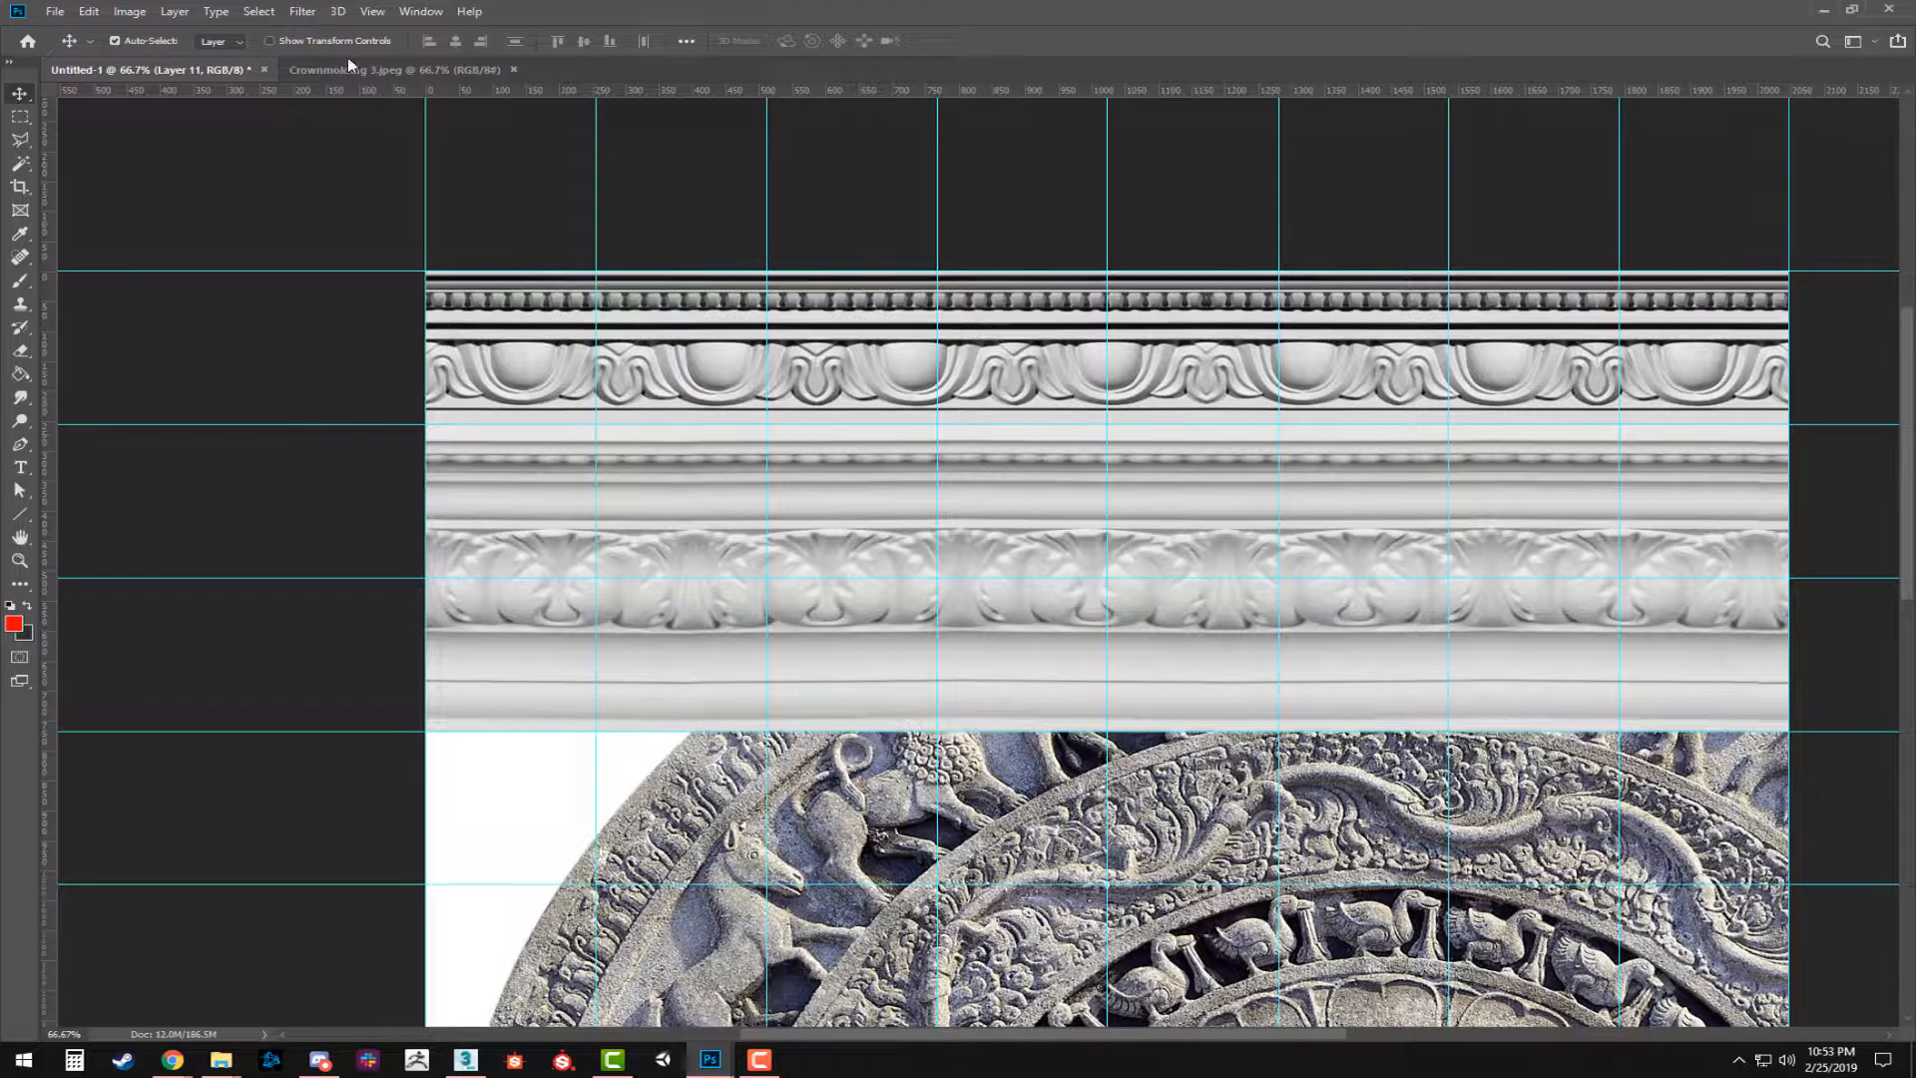
Narrow the acanthus molding strip to 85.23% width so that it spans the full document width within its two grid rows.
key(ctrl+t)
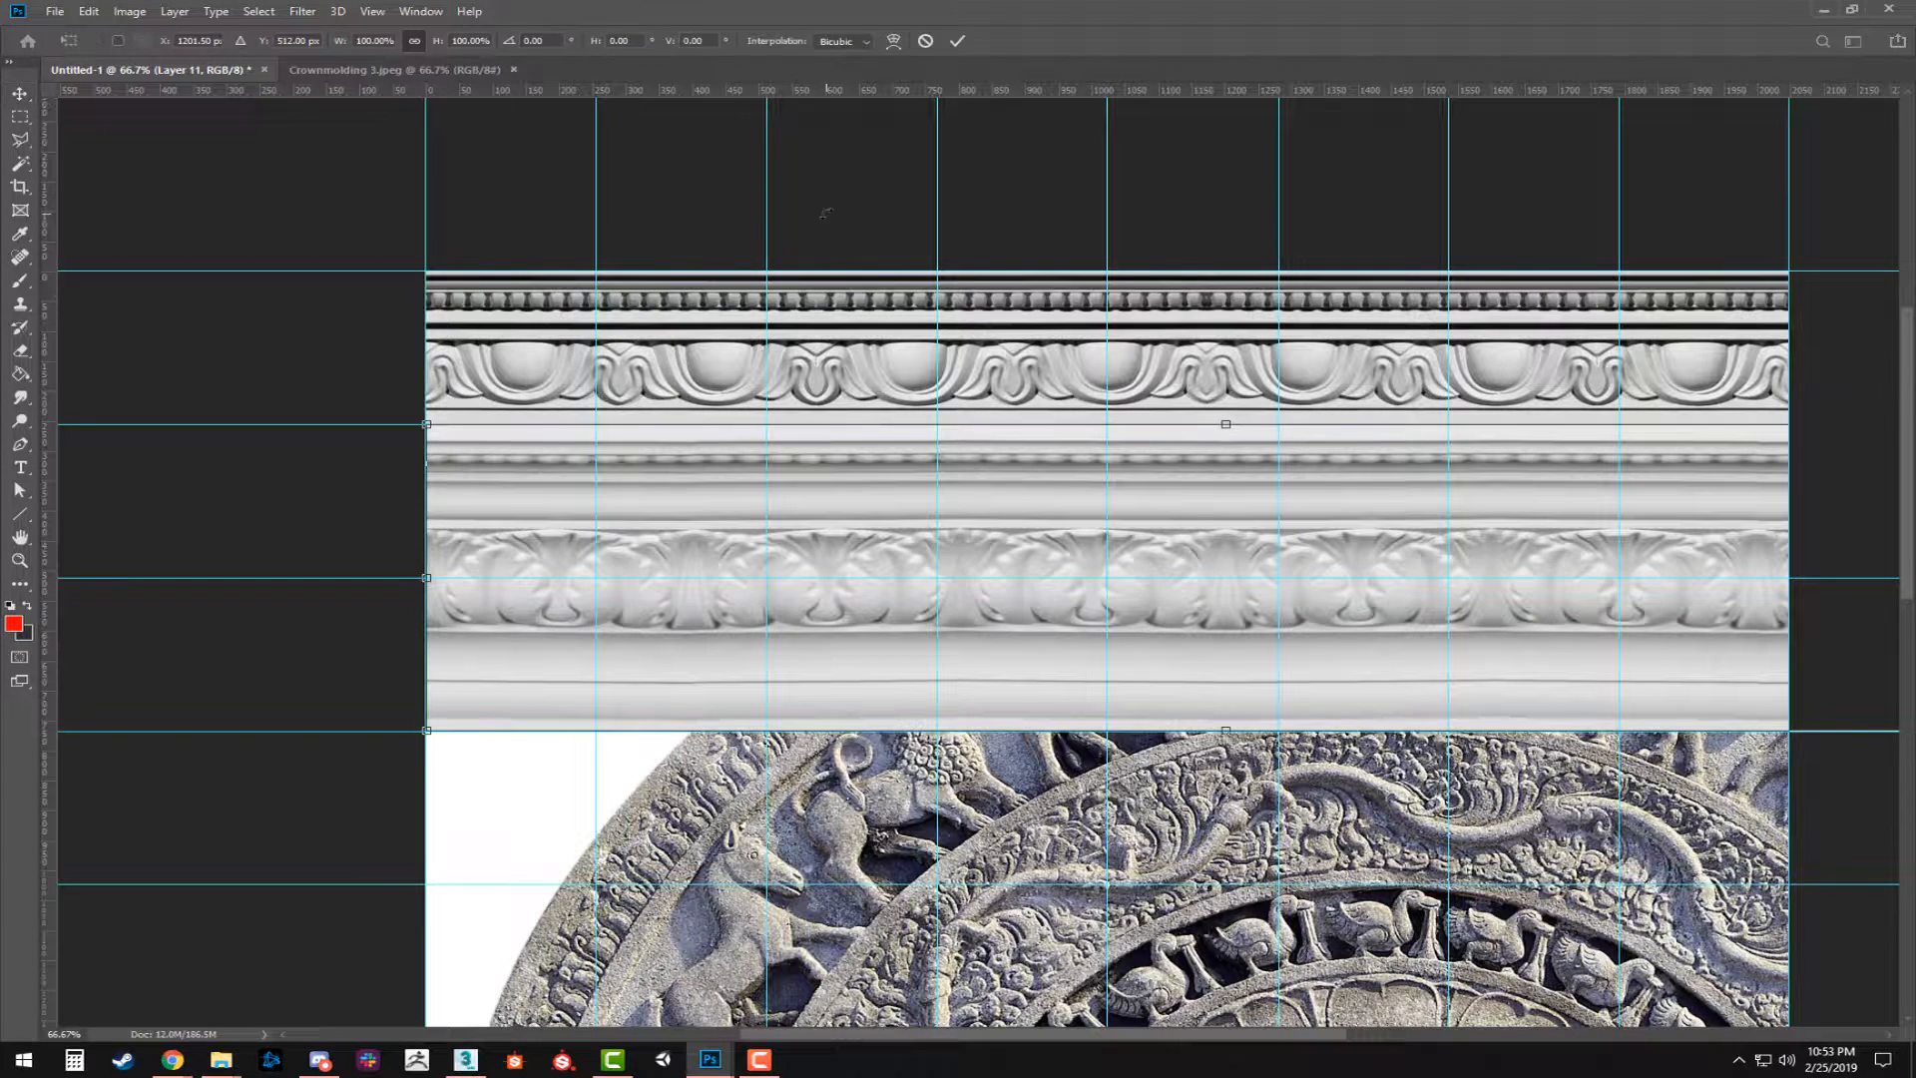
click(843, 41)
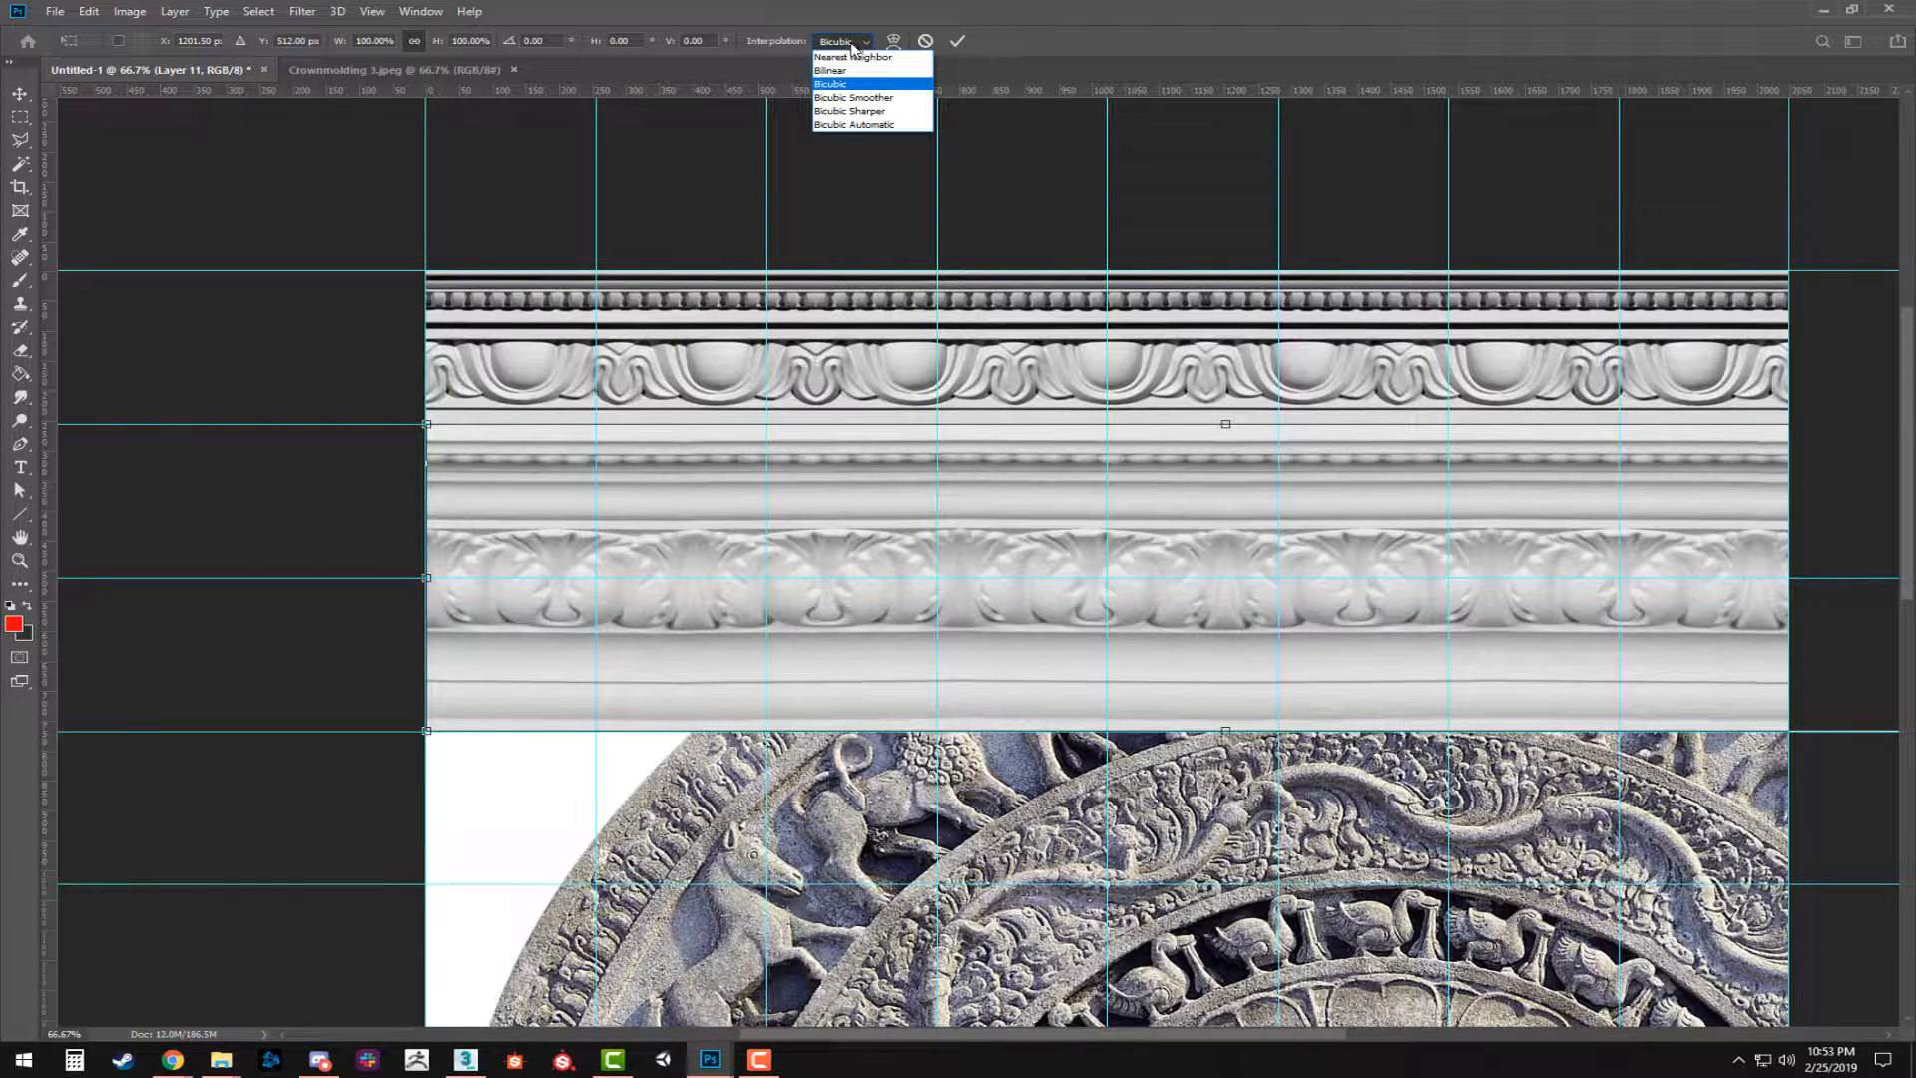
click(1076, 36)
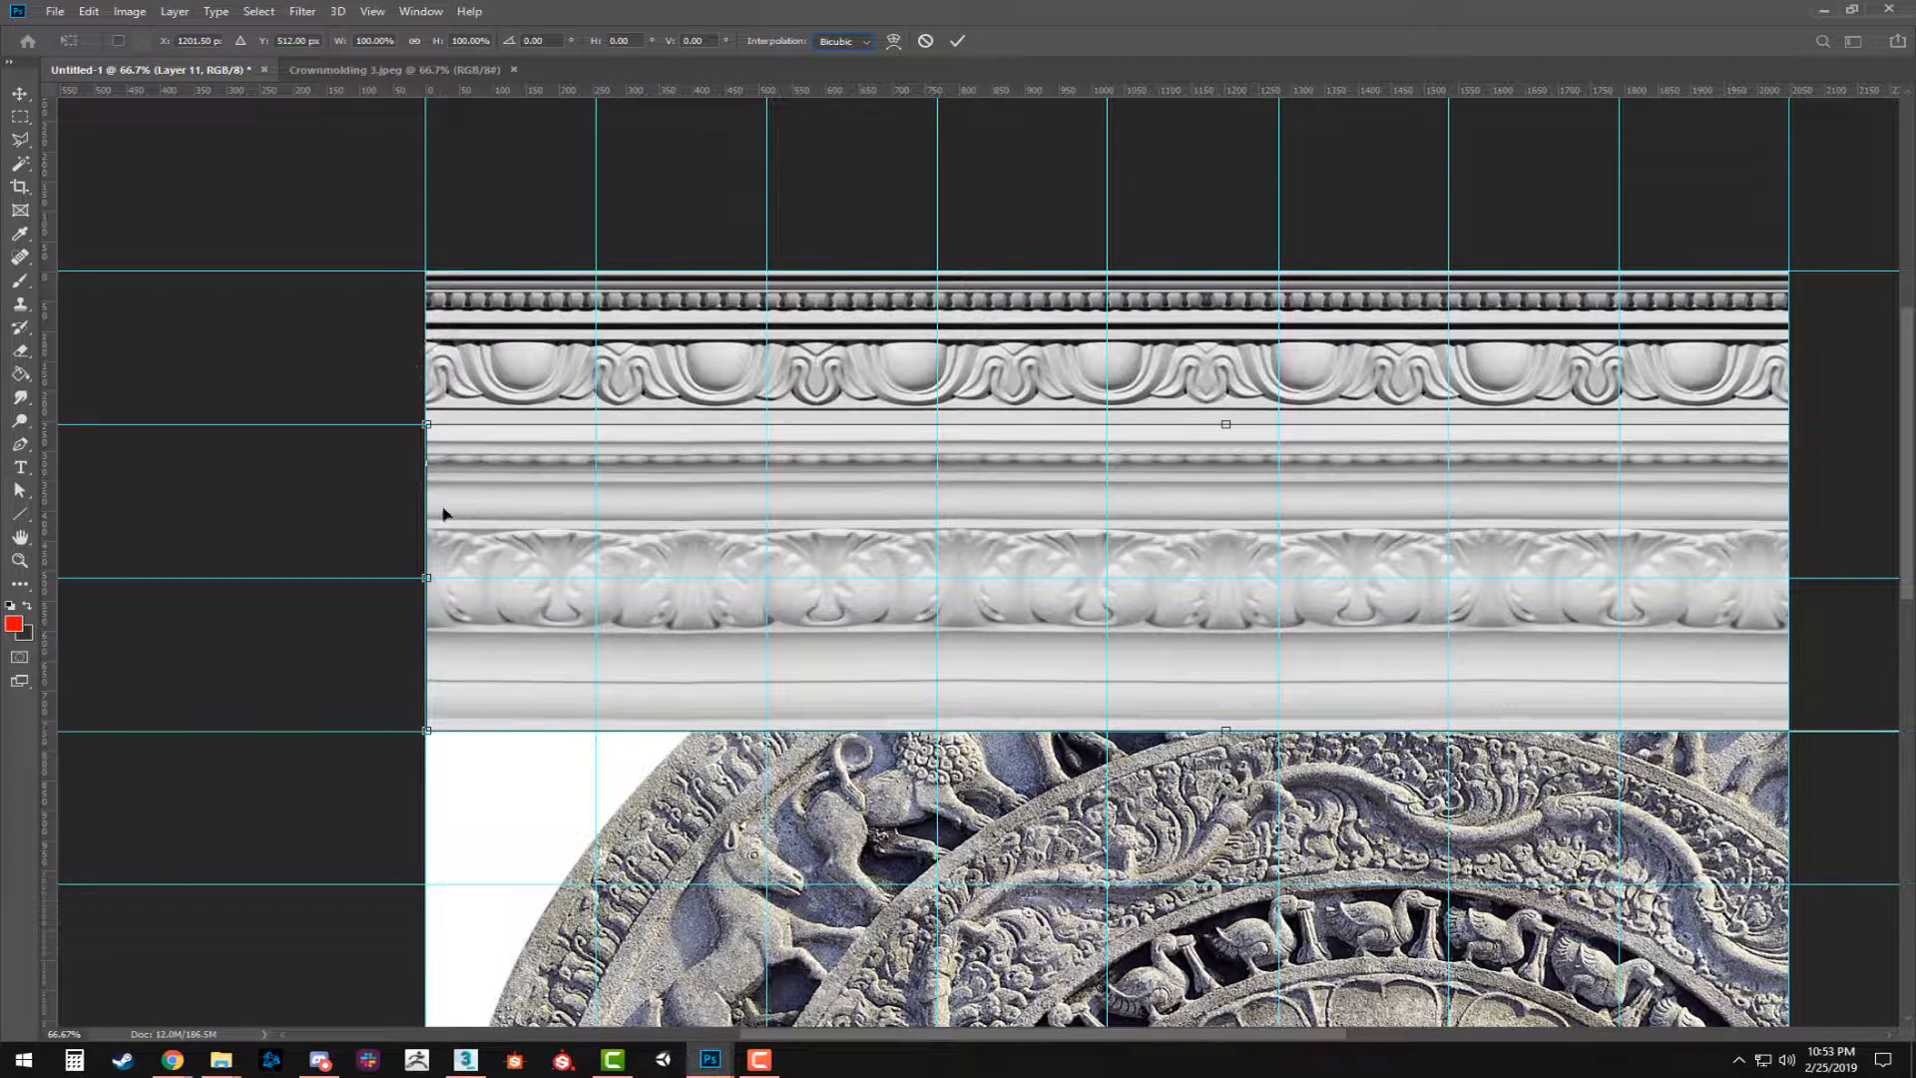
mouse_move(428, 577)
mouse_down()
mouse_move(671, 577)
mouse_move(454, 577)
mouse_up()
key(ctrl+z)
mouse_move(427, 731)
mouse_down()
mouse_move(499, 686)
mouse_move(459, 663)
mouse_move(499, 660)
mouse_move(440, 789)
mouse_move(413, 763)
mouse_move(440, 717)
mouse_move(423, 731)
mouse_up()
key(ctrl+z)
drag(427, 576, 517, 579)
key(ctrl+z)
drag(1143, 612, 976, 599)
drag(1857, 565, 1621, 565)
drag(570, 592, 727, 536)
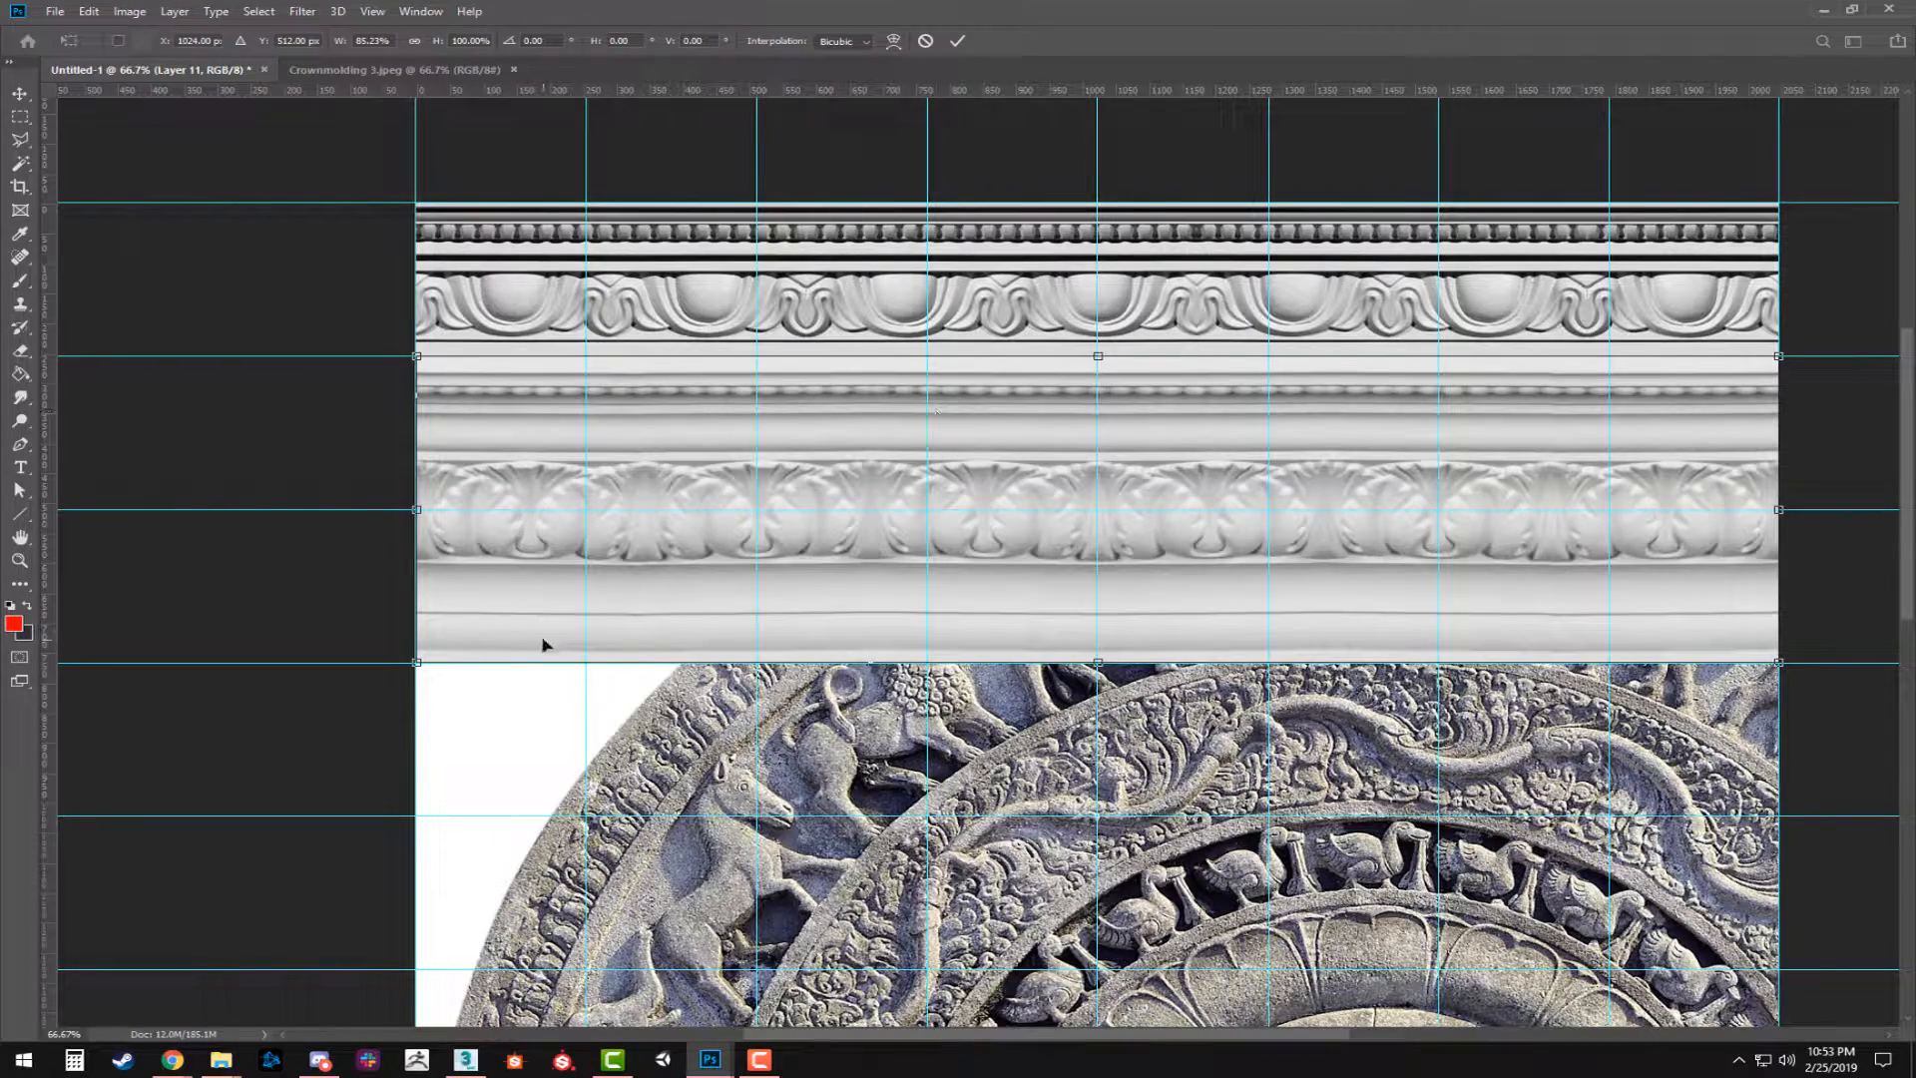
key(Return)
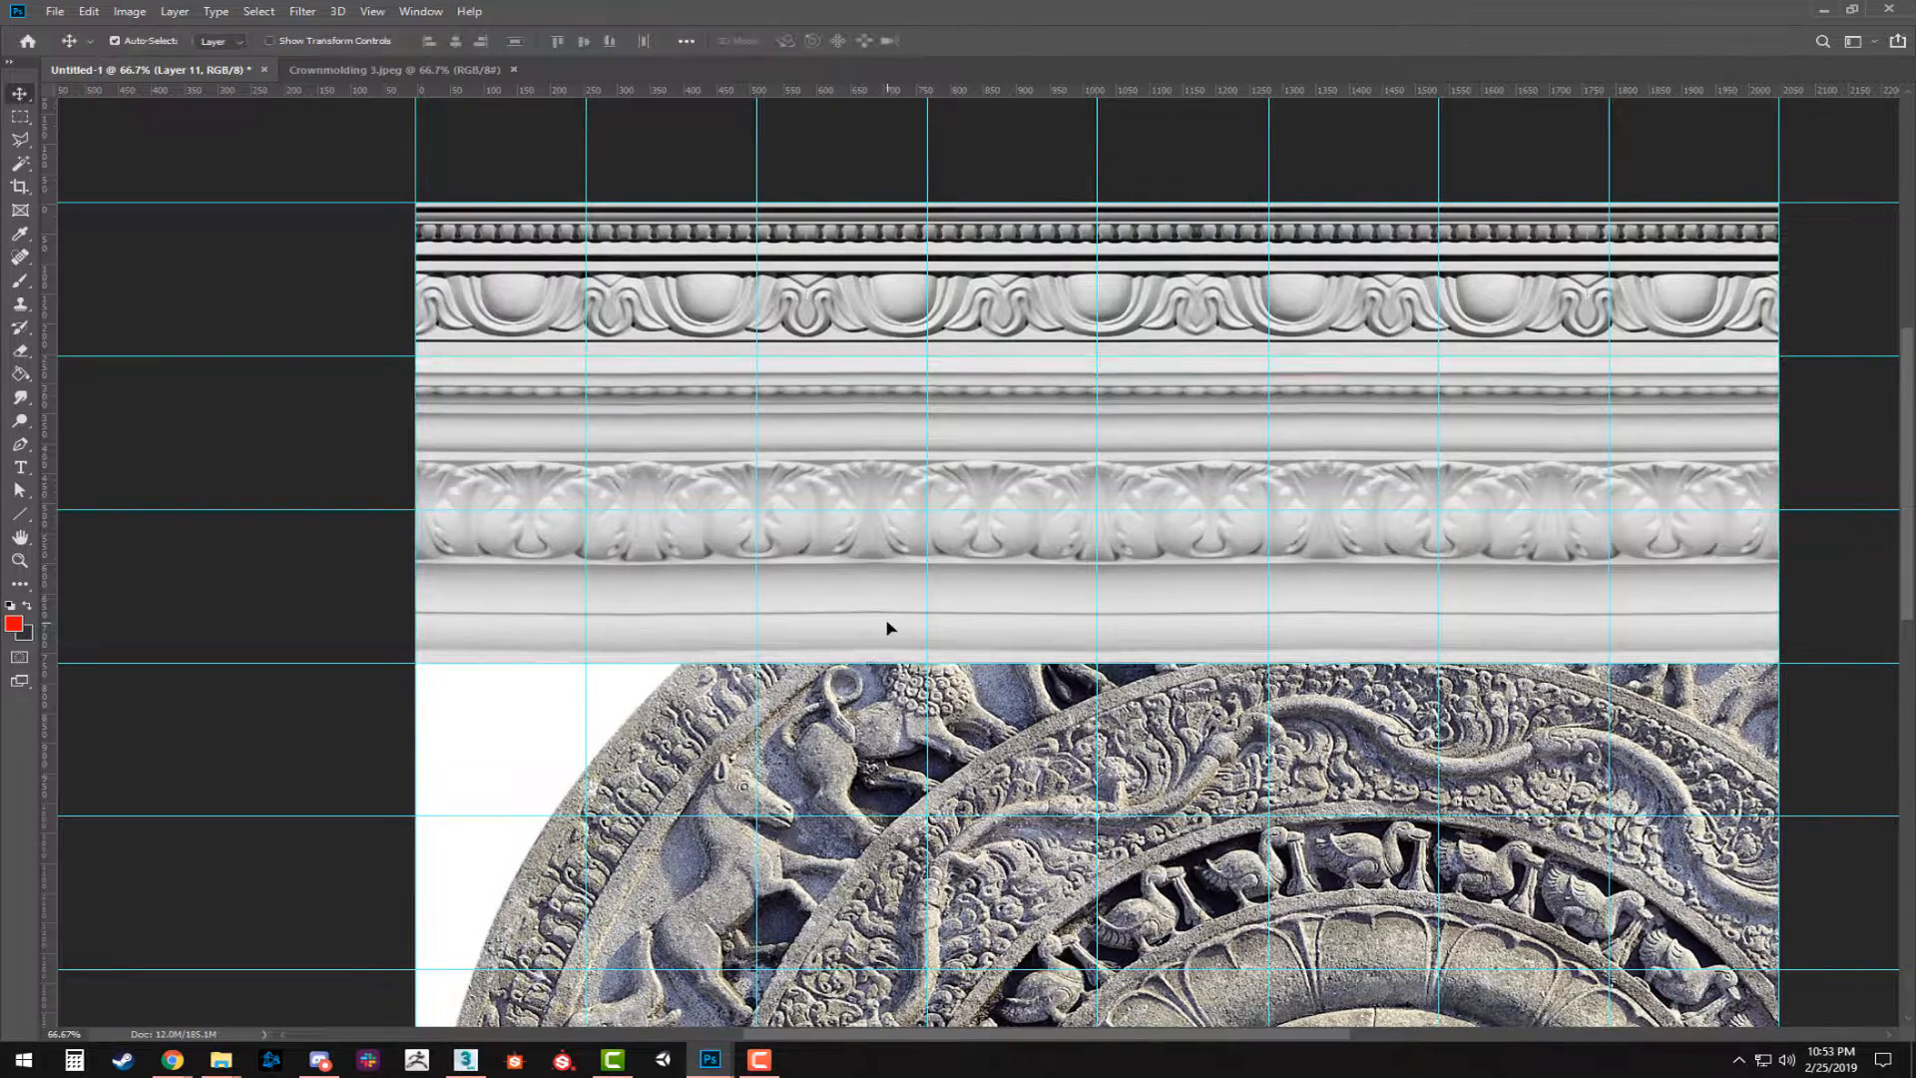
Shift the round stone carving toward the upper left of the document and send it behind the other stone images.
drag(1328, 619, 1187, 211)
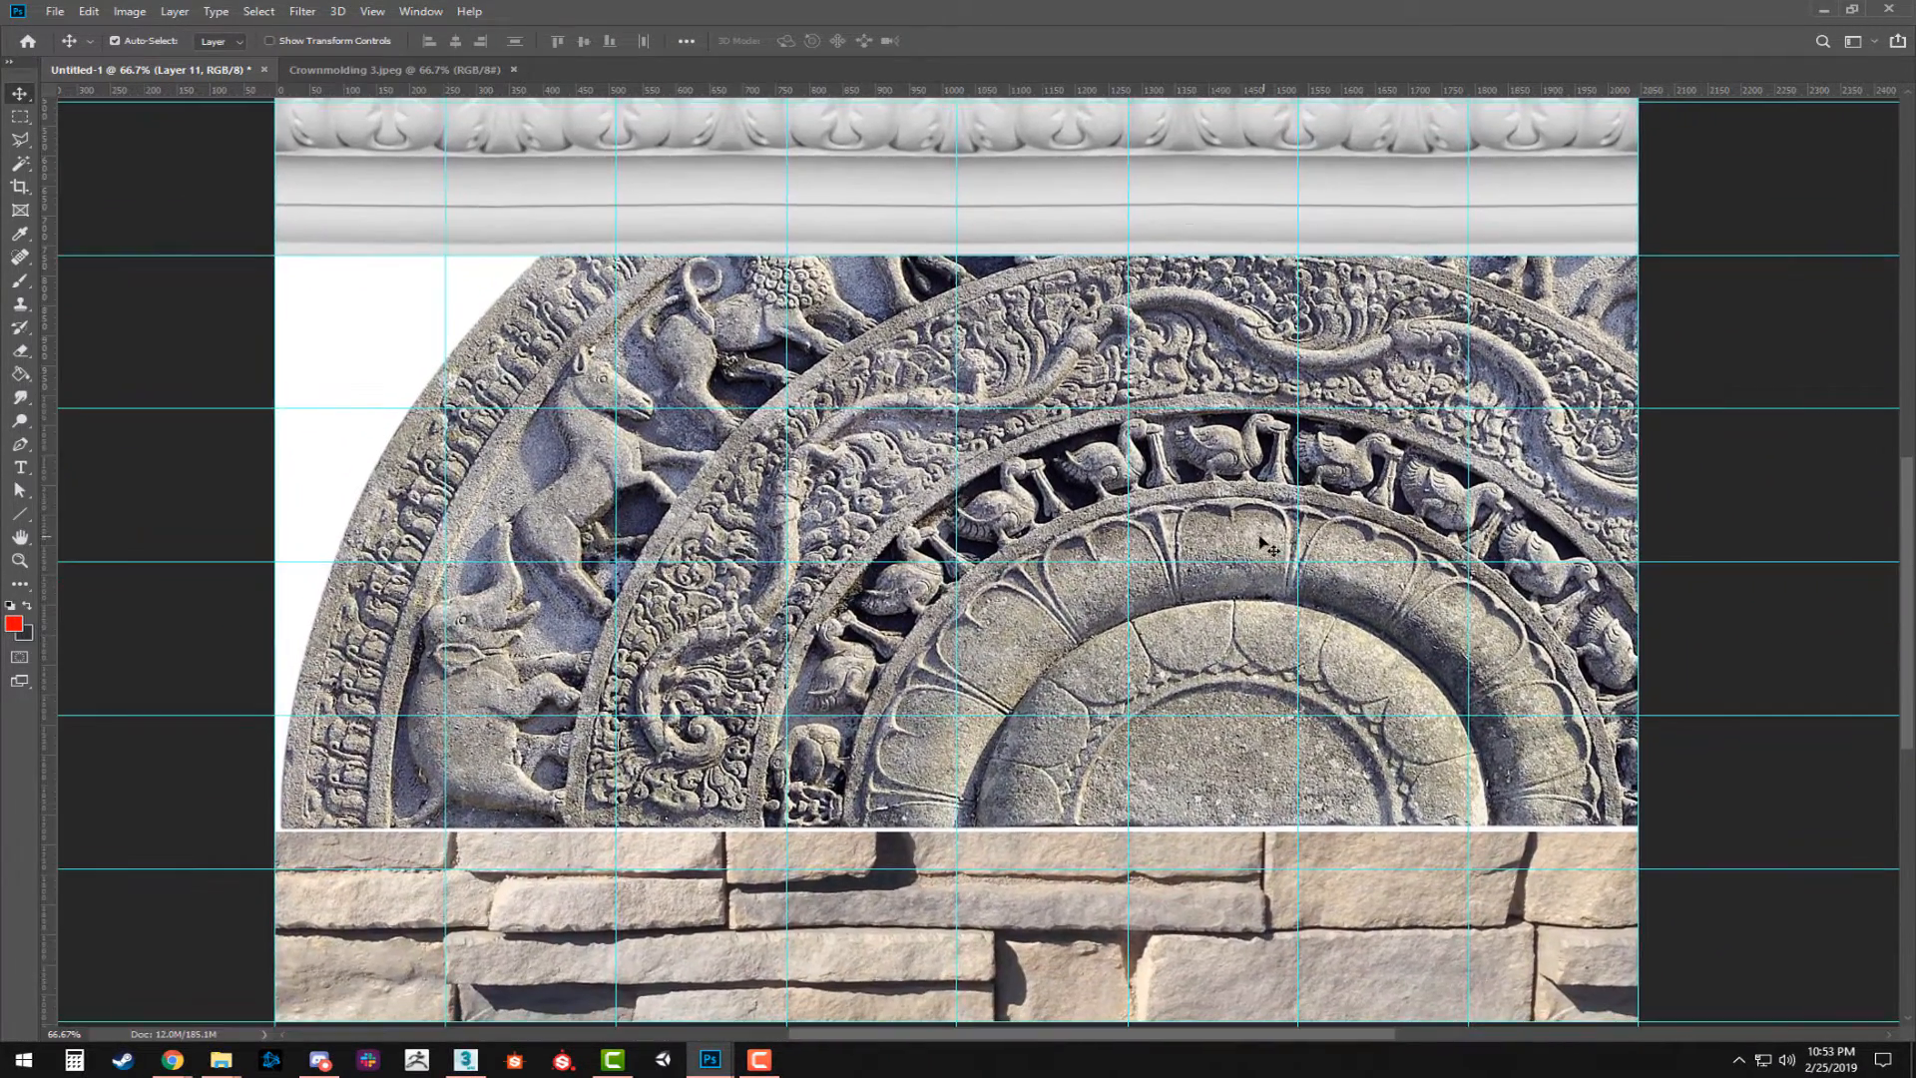
drag(1263, 539, 1183, 496)
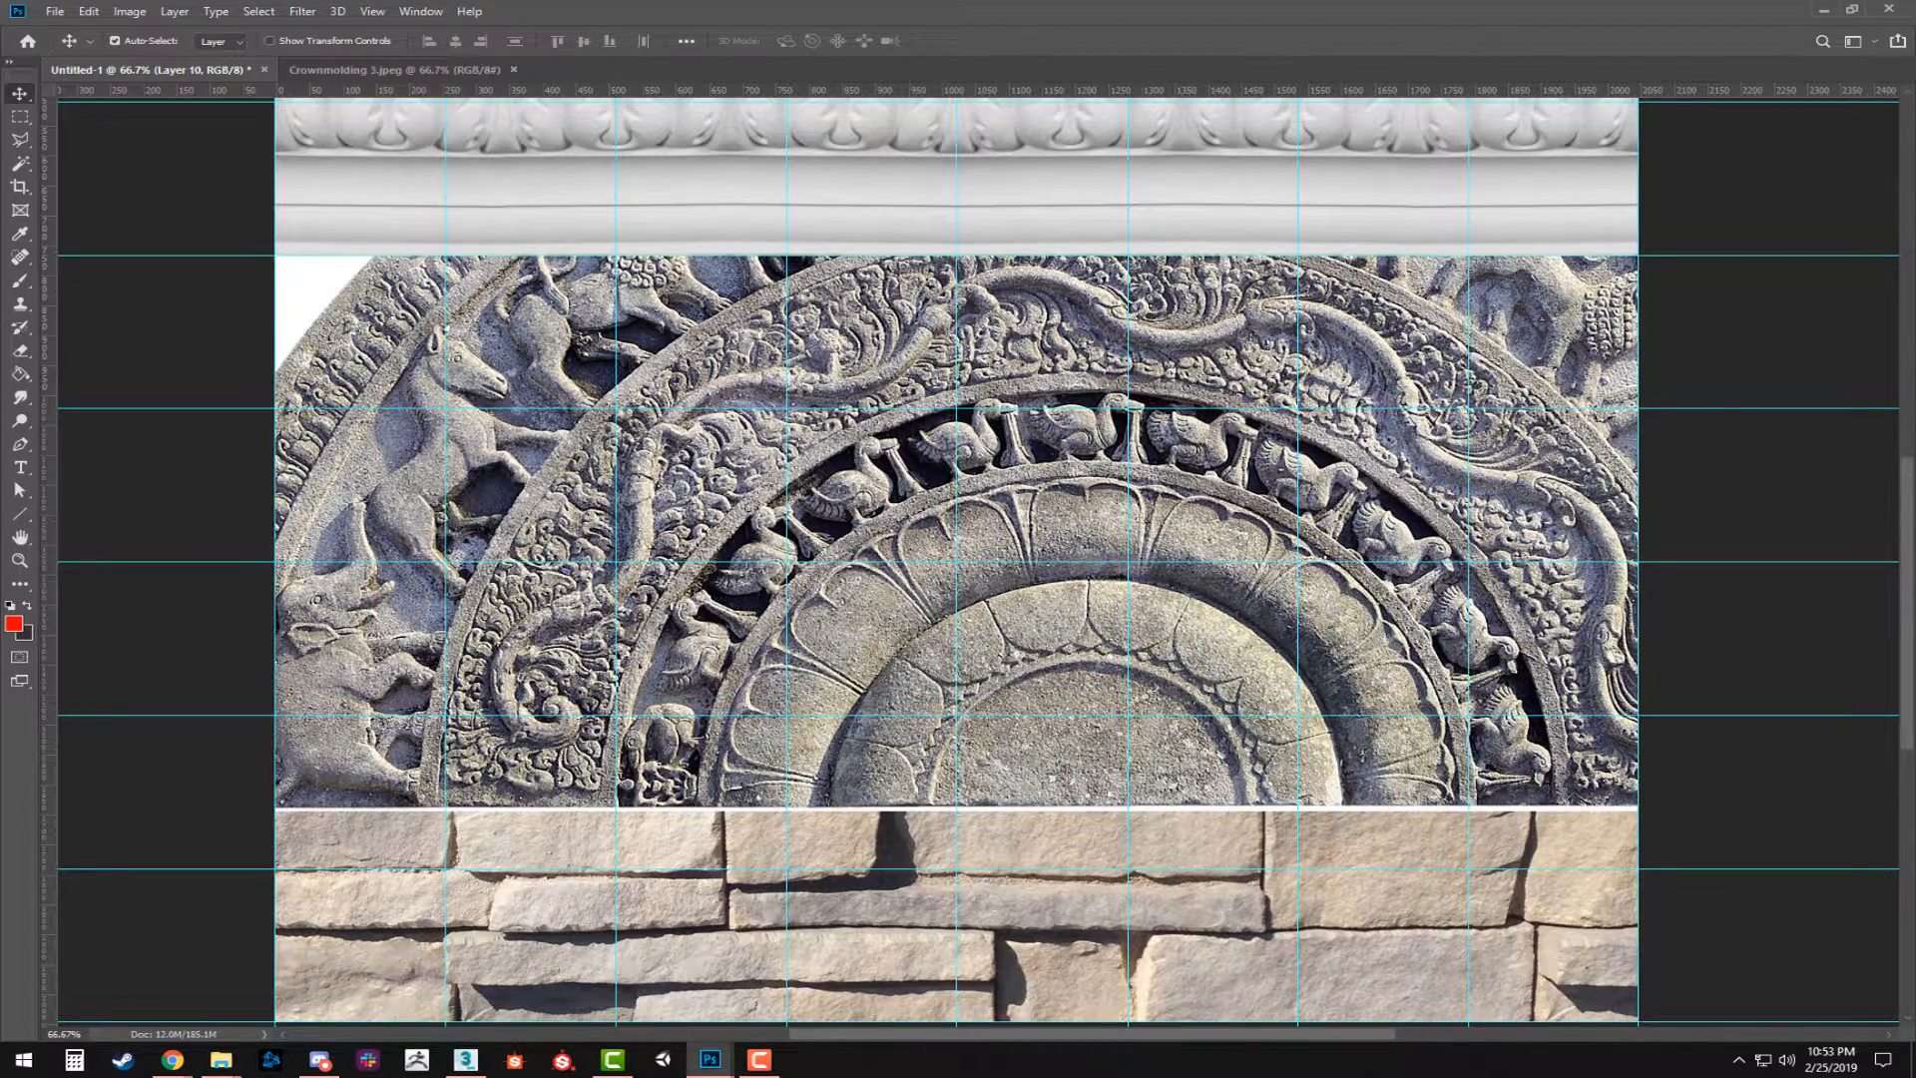
key(ctrl+[)
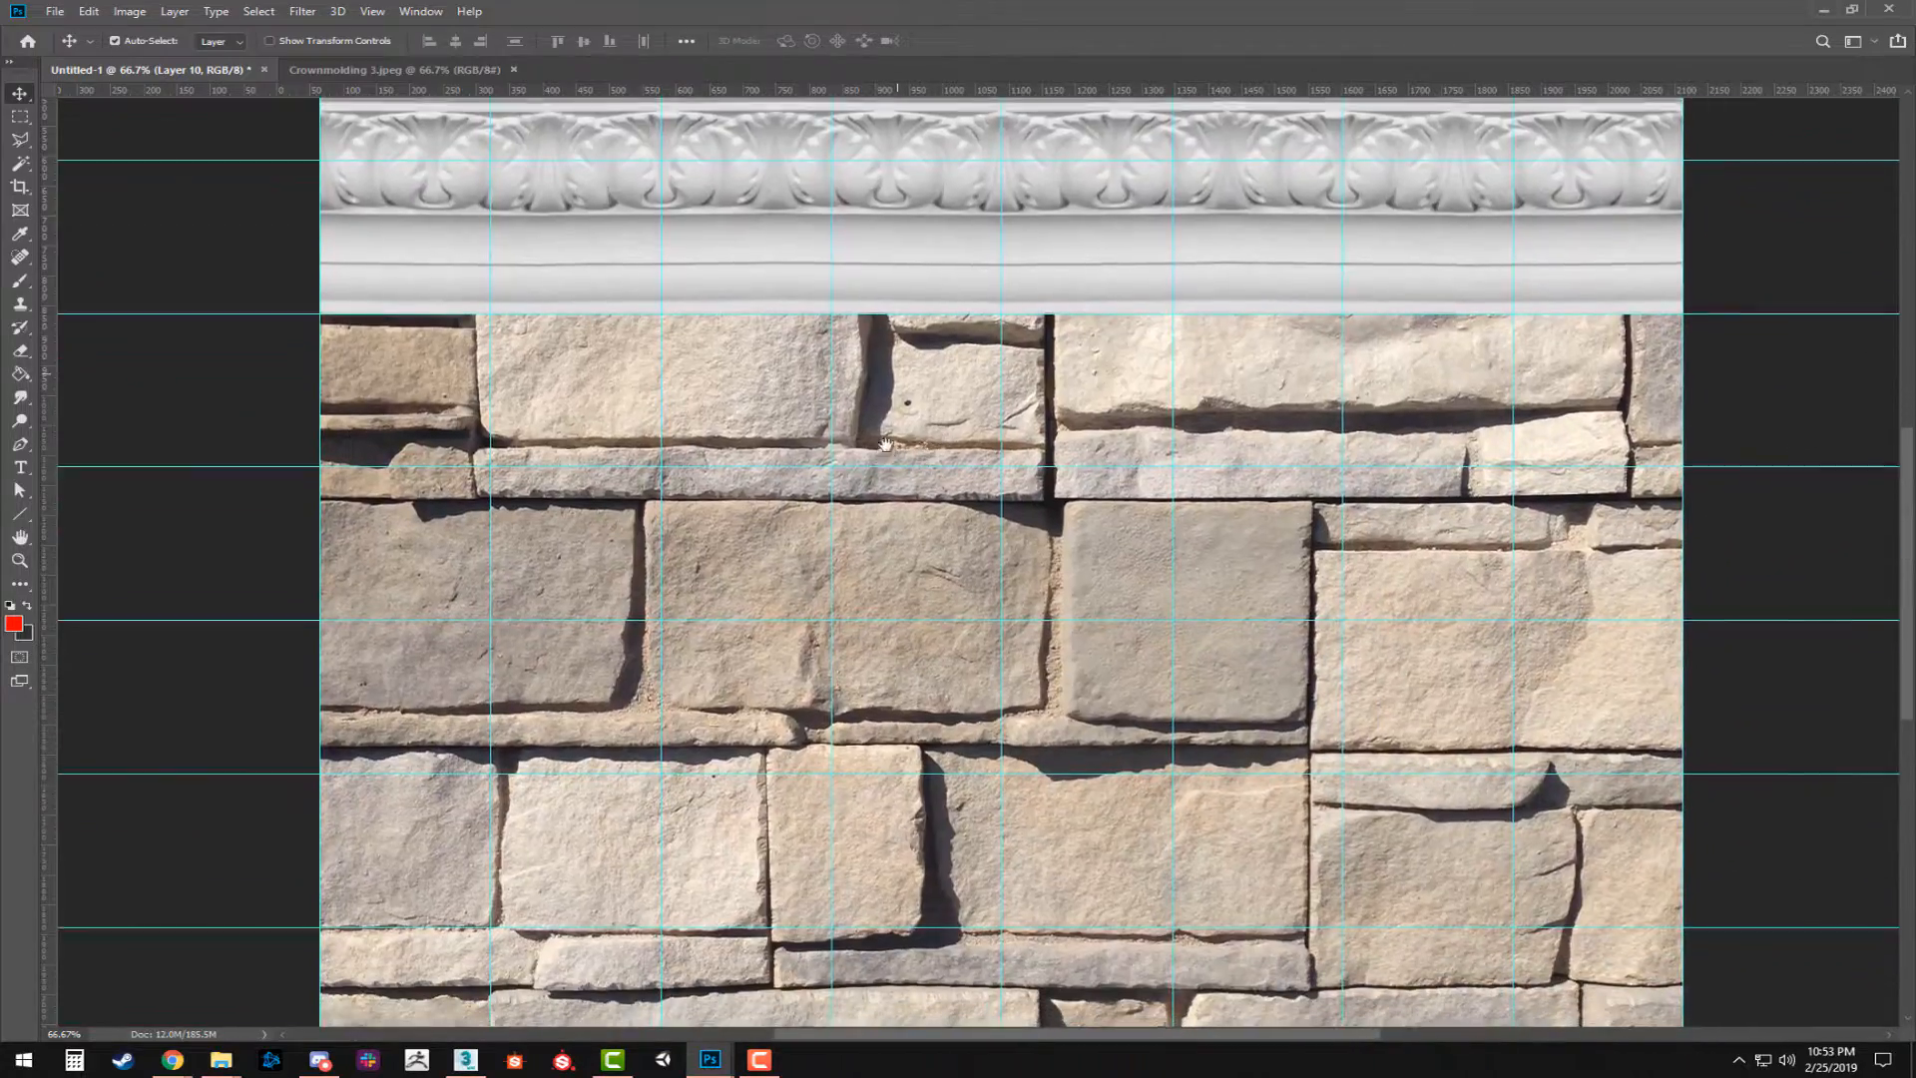
Scale the stacked stone image on Layer 9 to 23.24% width and 17.23% height, filling two grid columns and two rows below the acanthus strip.
drag(938, 399, 904, 804)
key(ctrl+t)
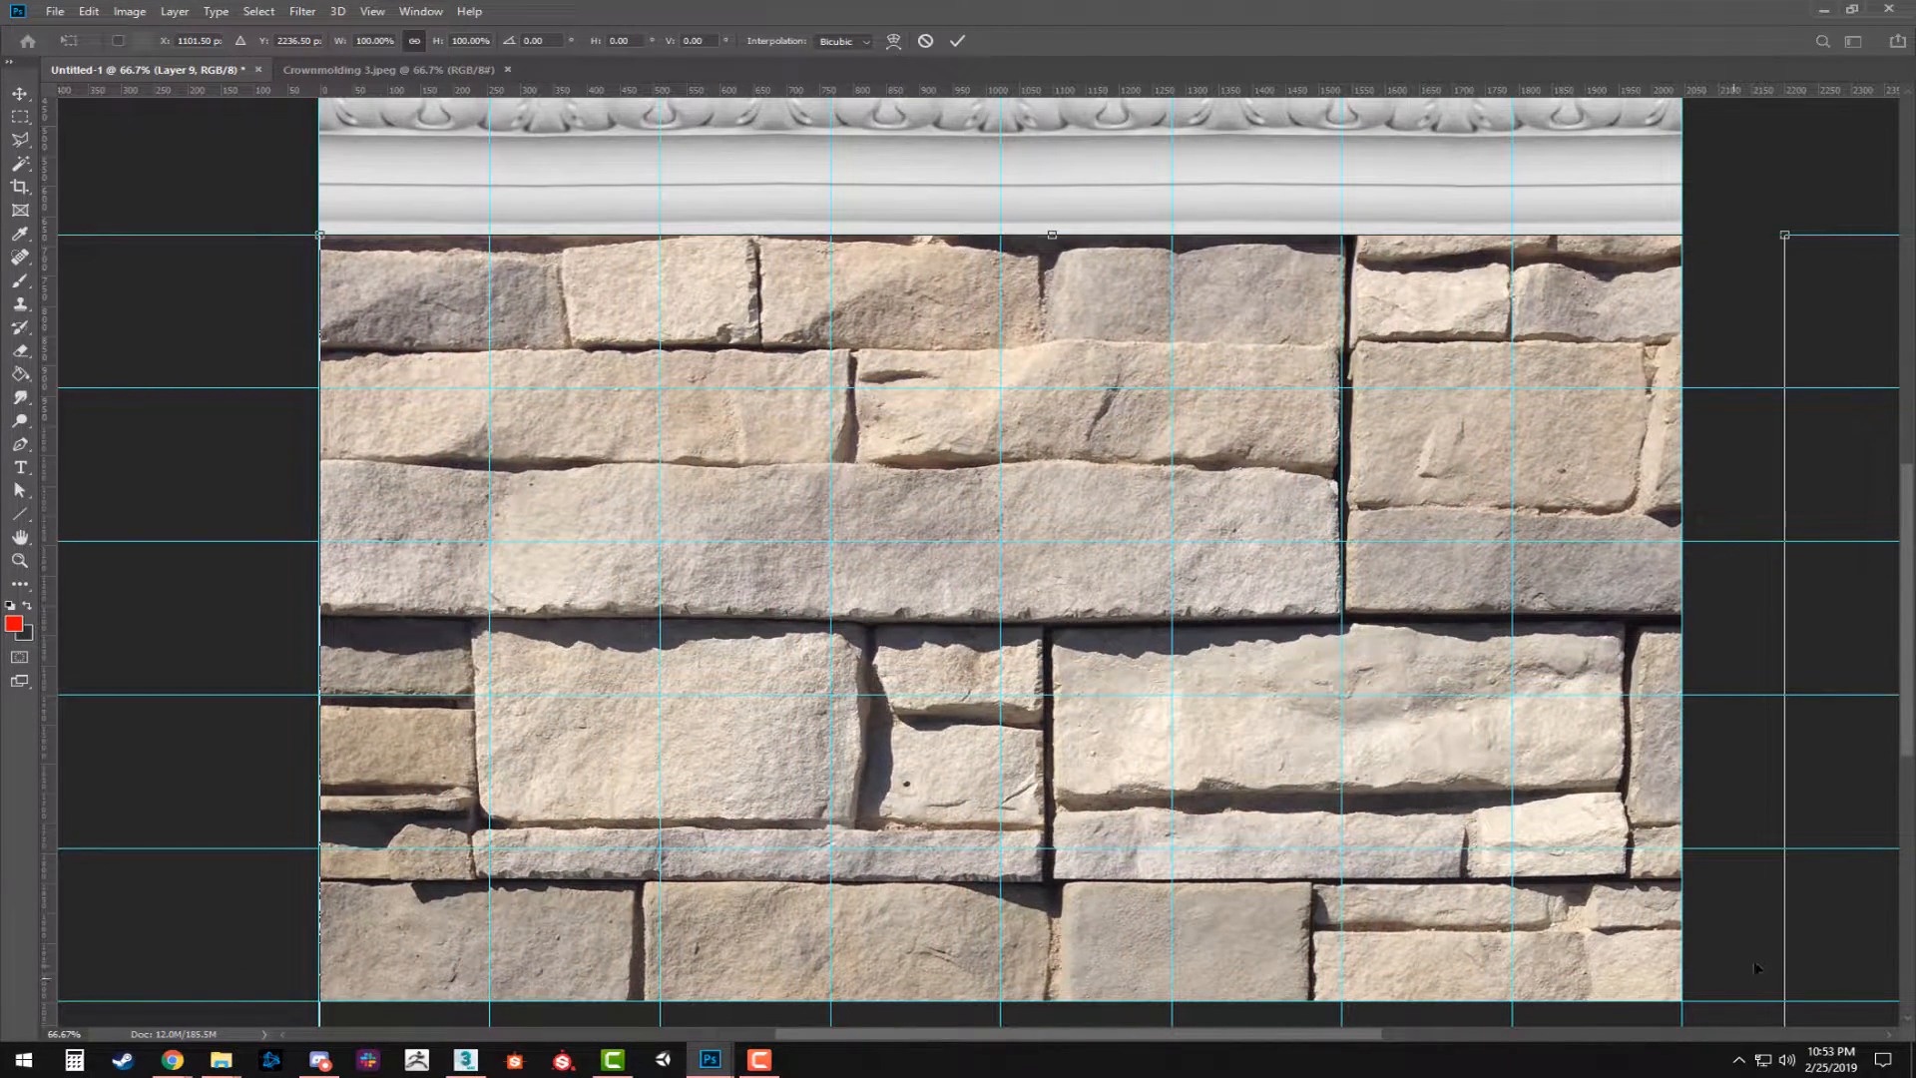
drag(1784, 235, 1078, 714)
drag(1009, 953, 1009, 329)
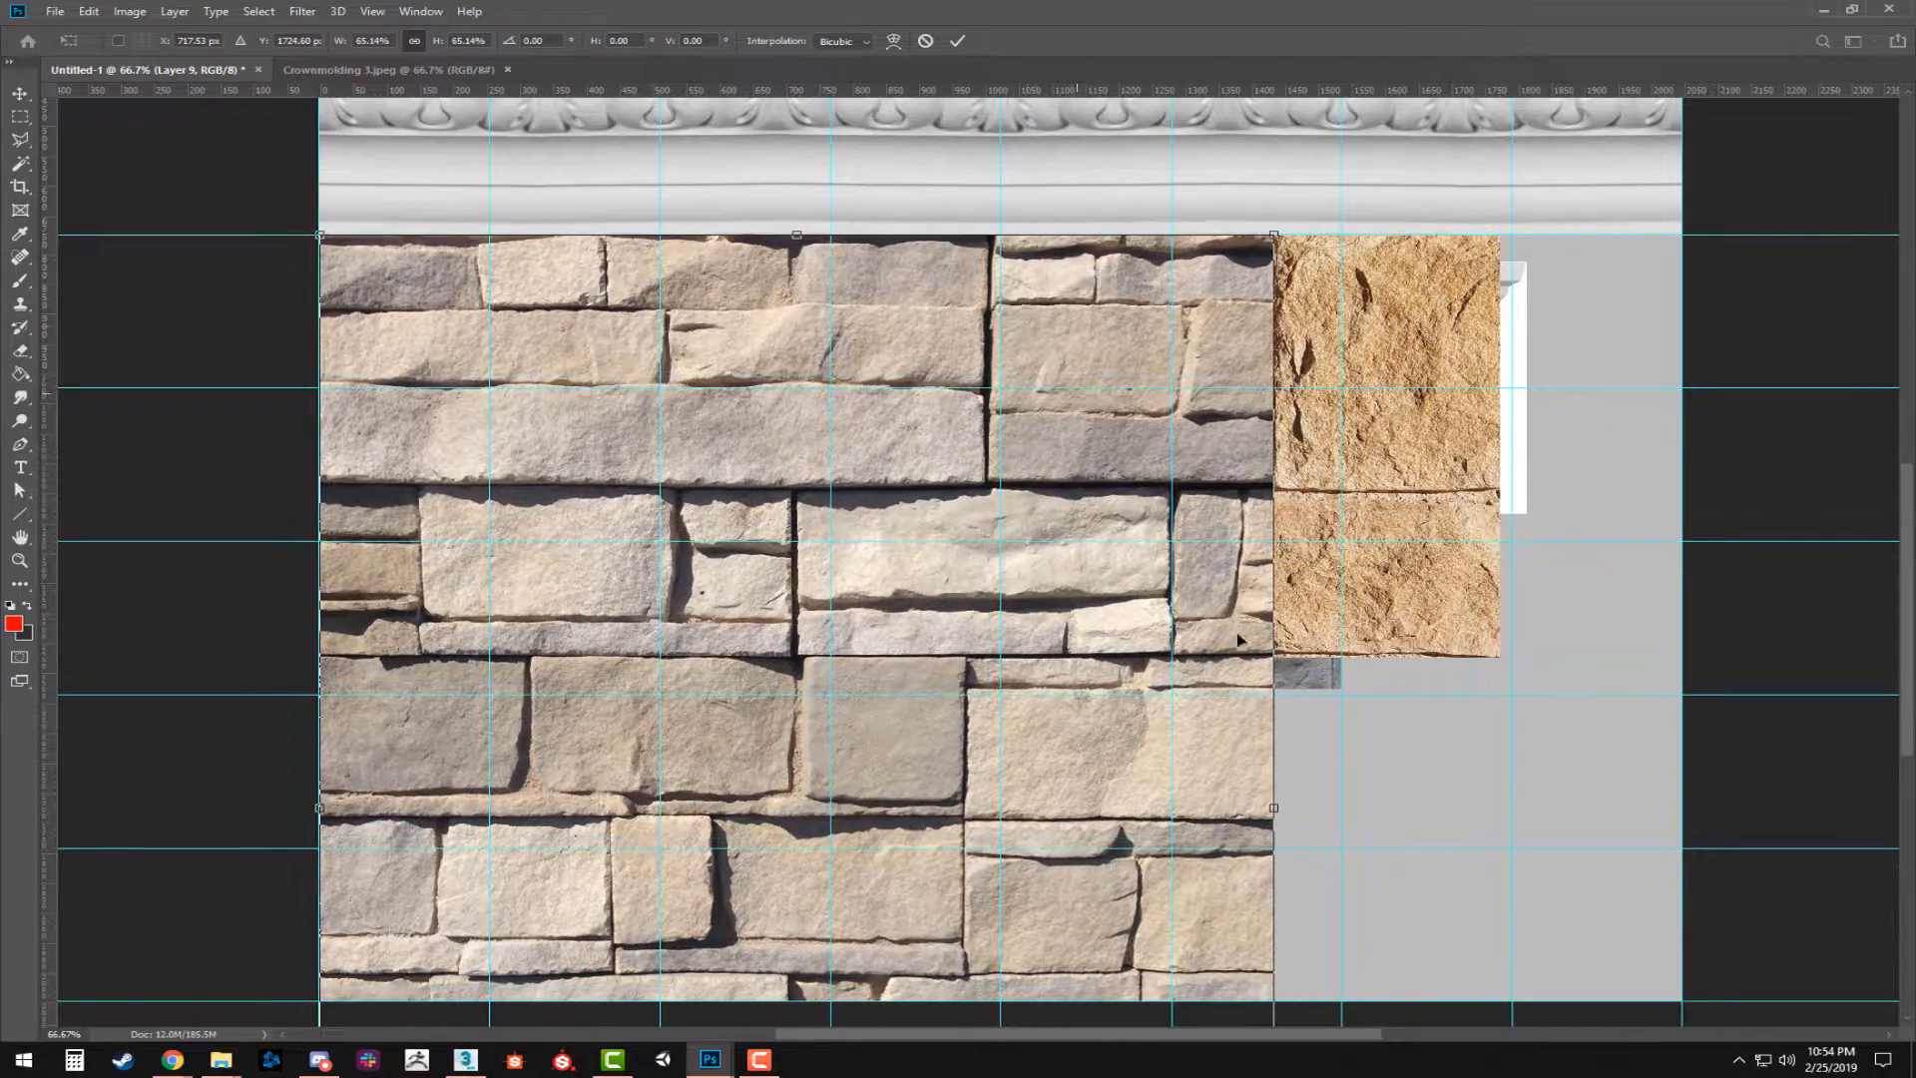
drag(1274, 233, 841, 599)
drag(788, 744, 766, 340)
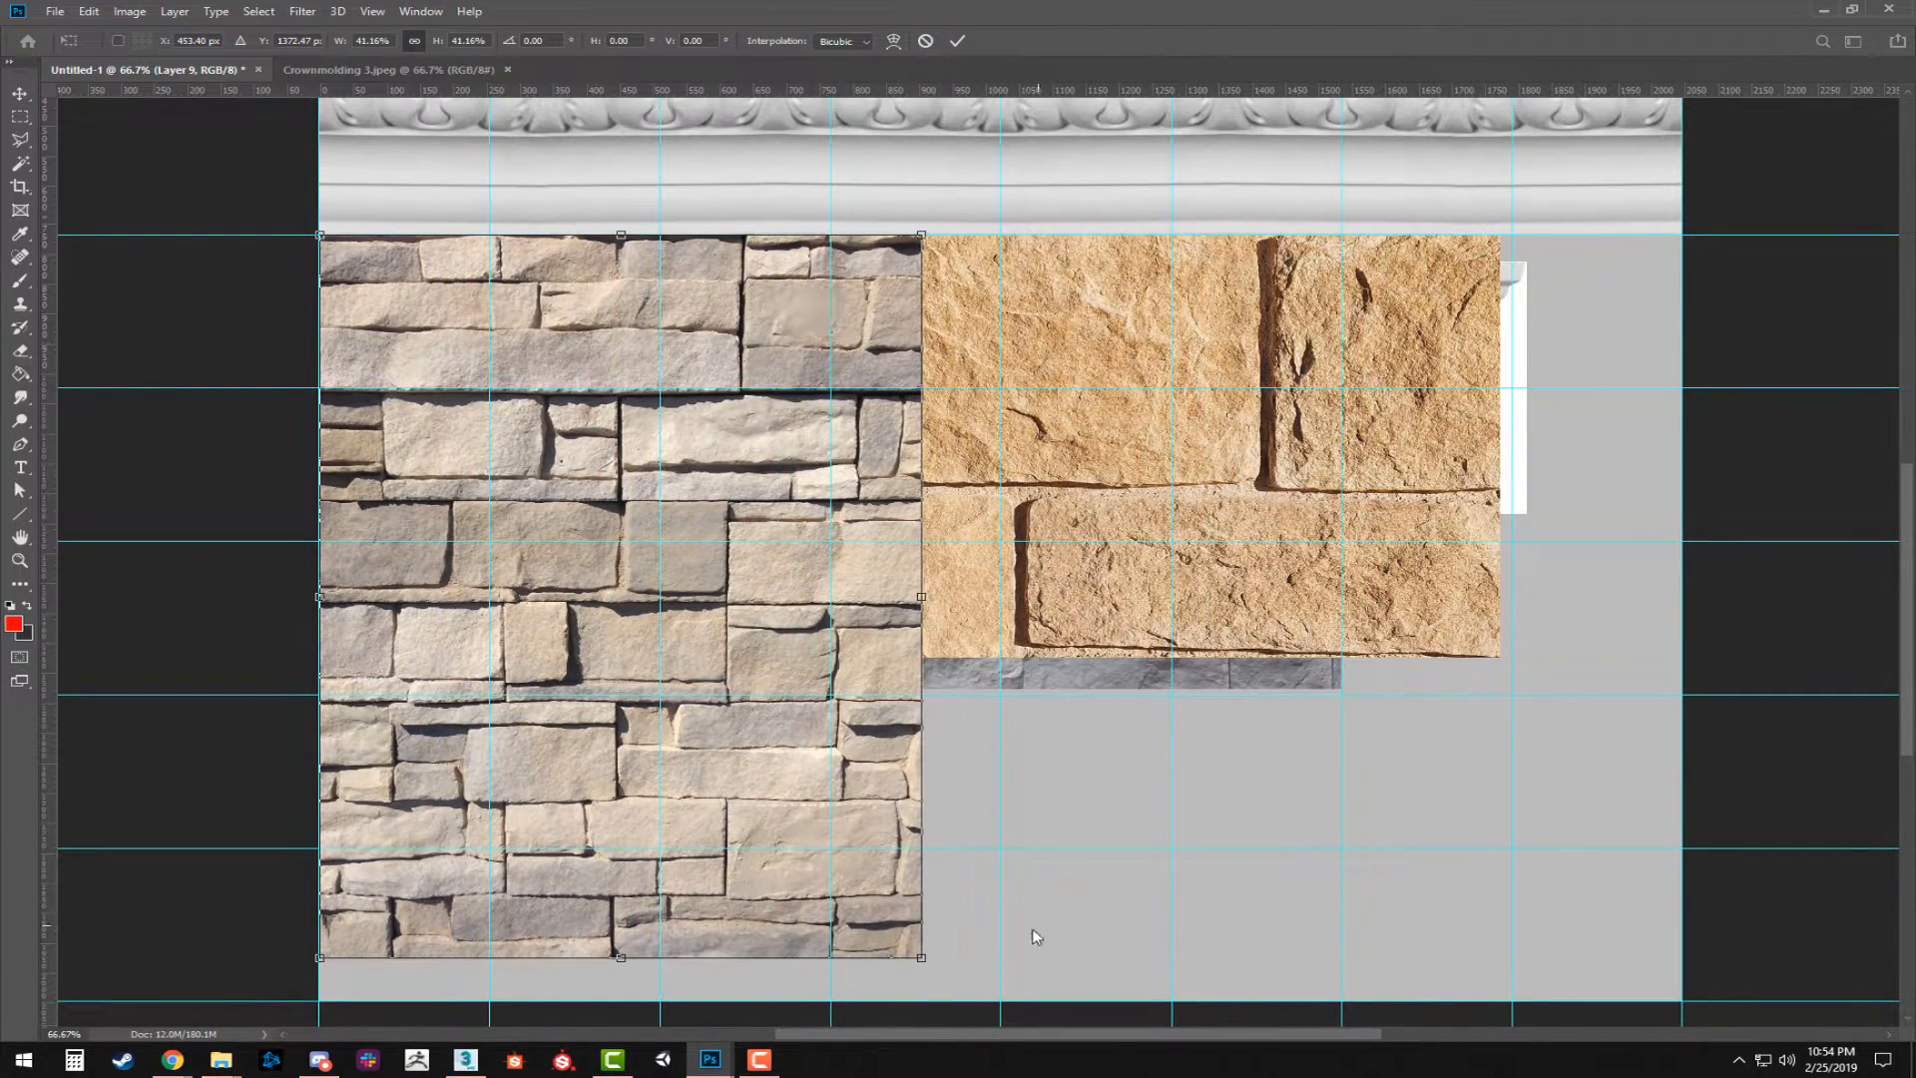
drag(921, 960, 659, 486)
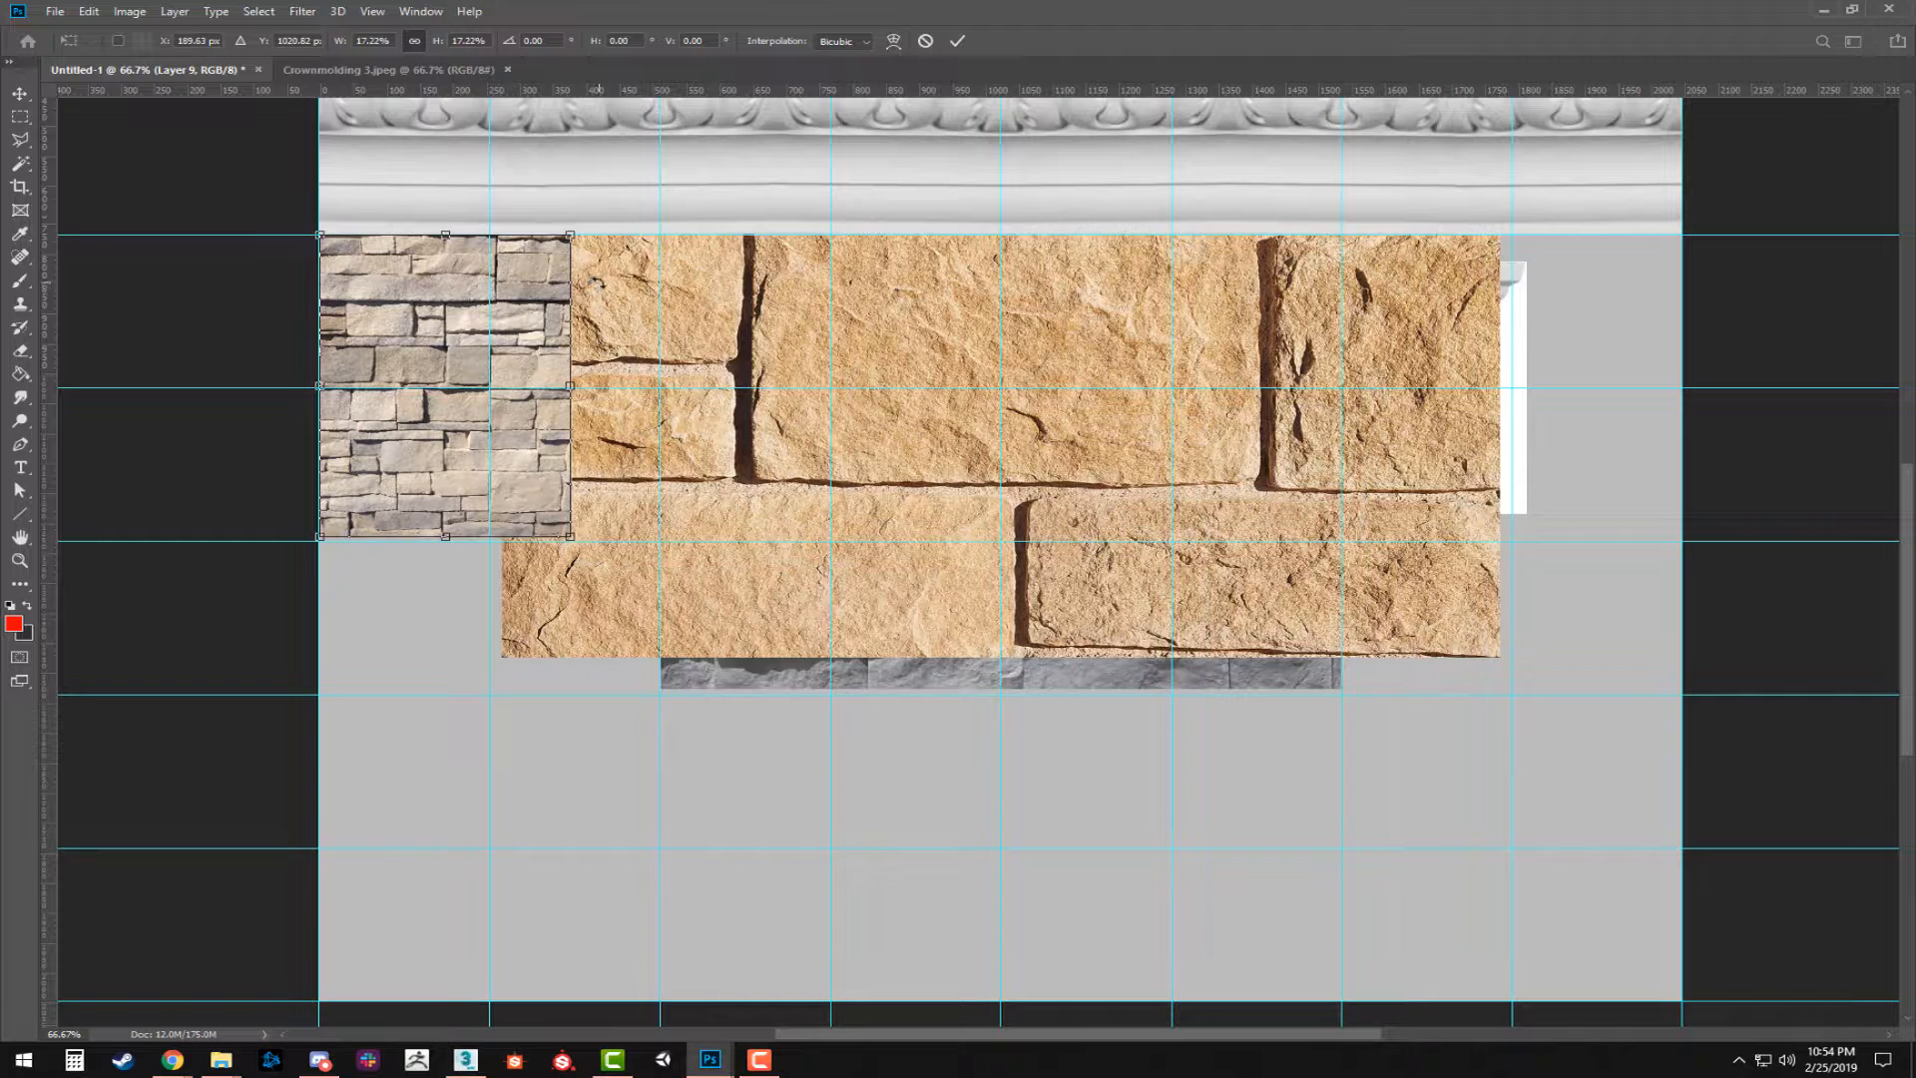
drag(574, 389, 659, 390)
key(ctrl+z)
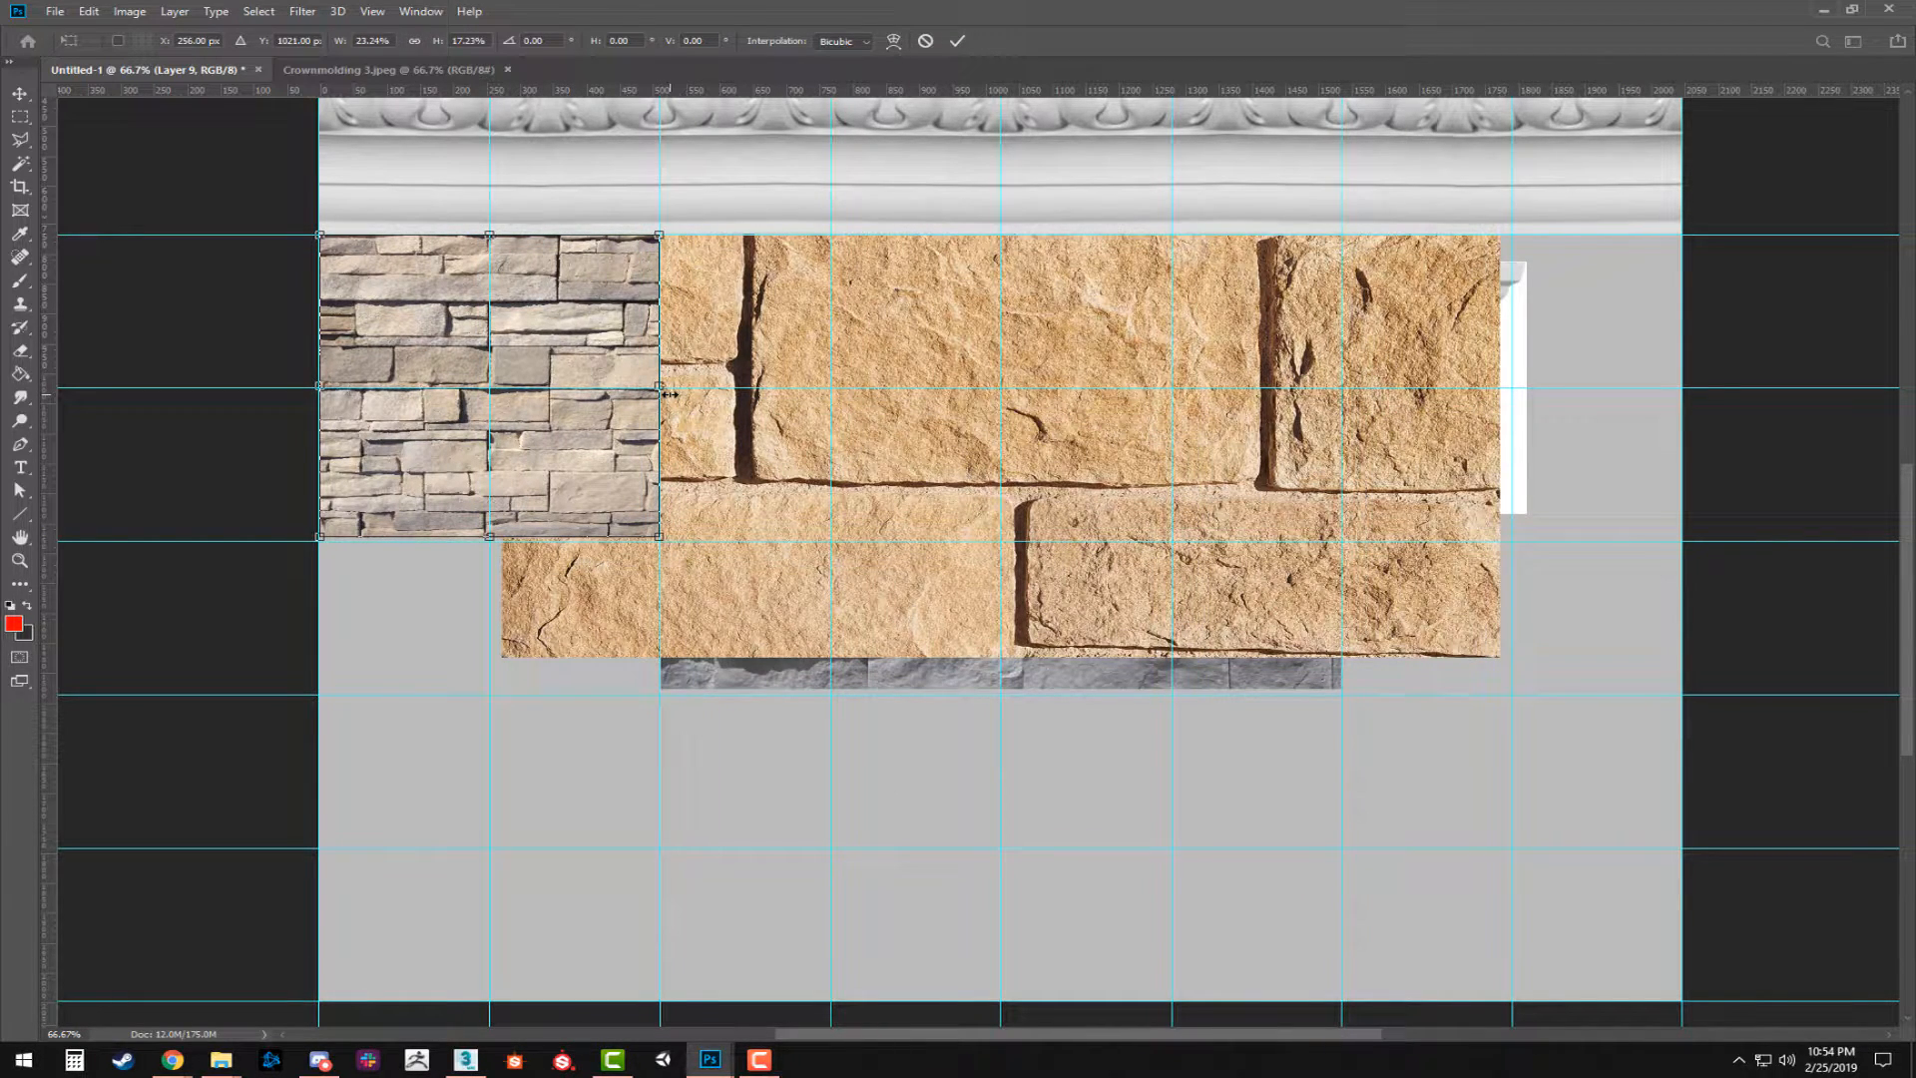
key(Return)
Duplicate the scaled stone tile 512 px to the right and flip the copy horizontally.
drag(574, 407, 868, 376)
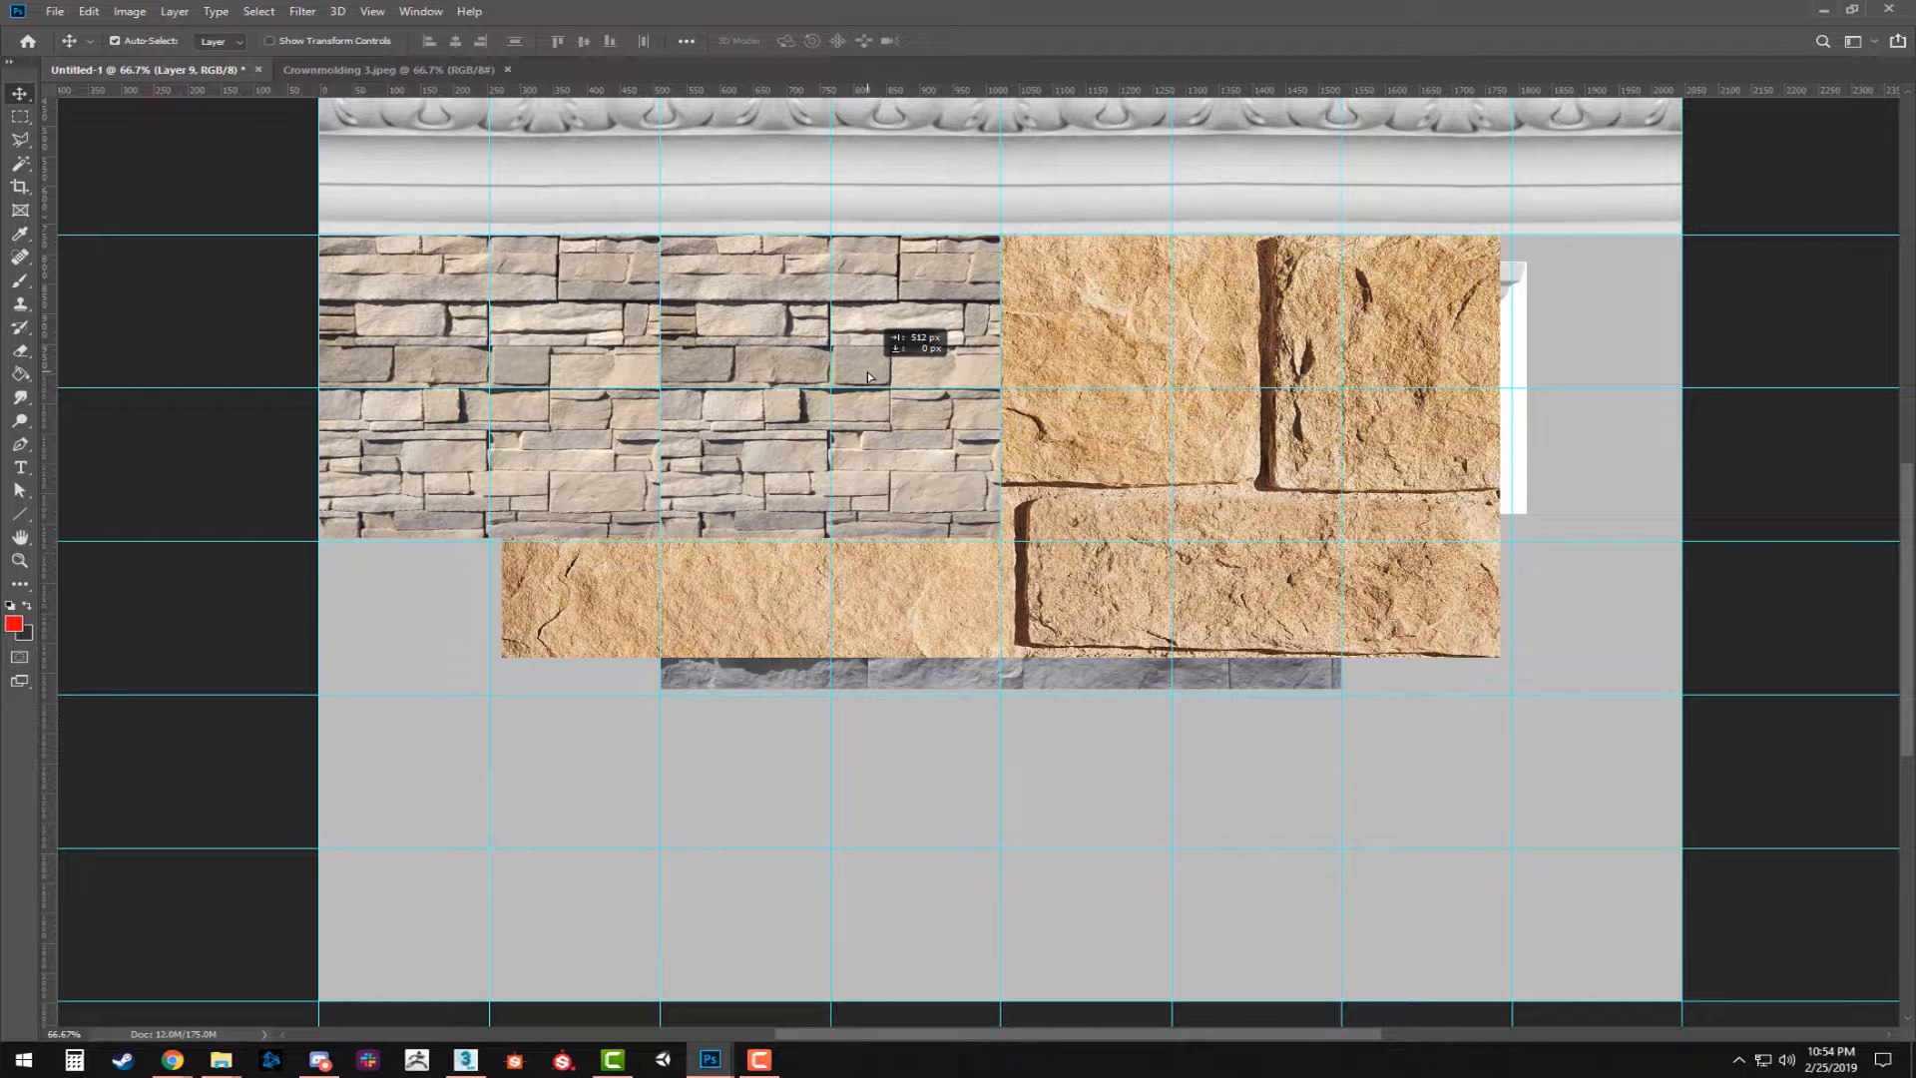
drag(867, 376, 867, 376)
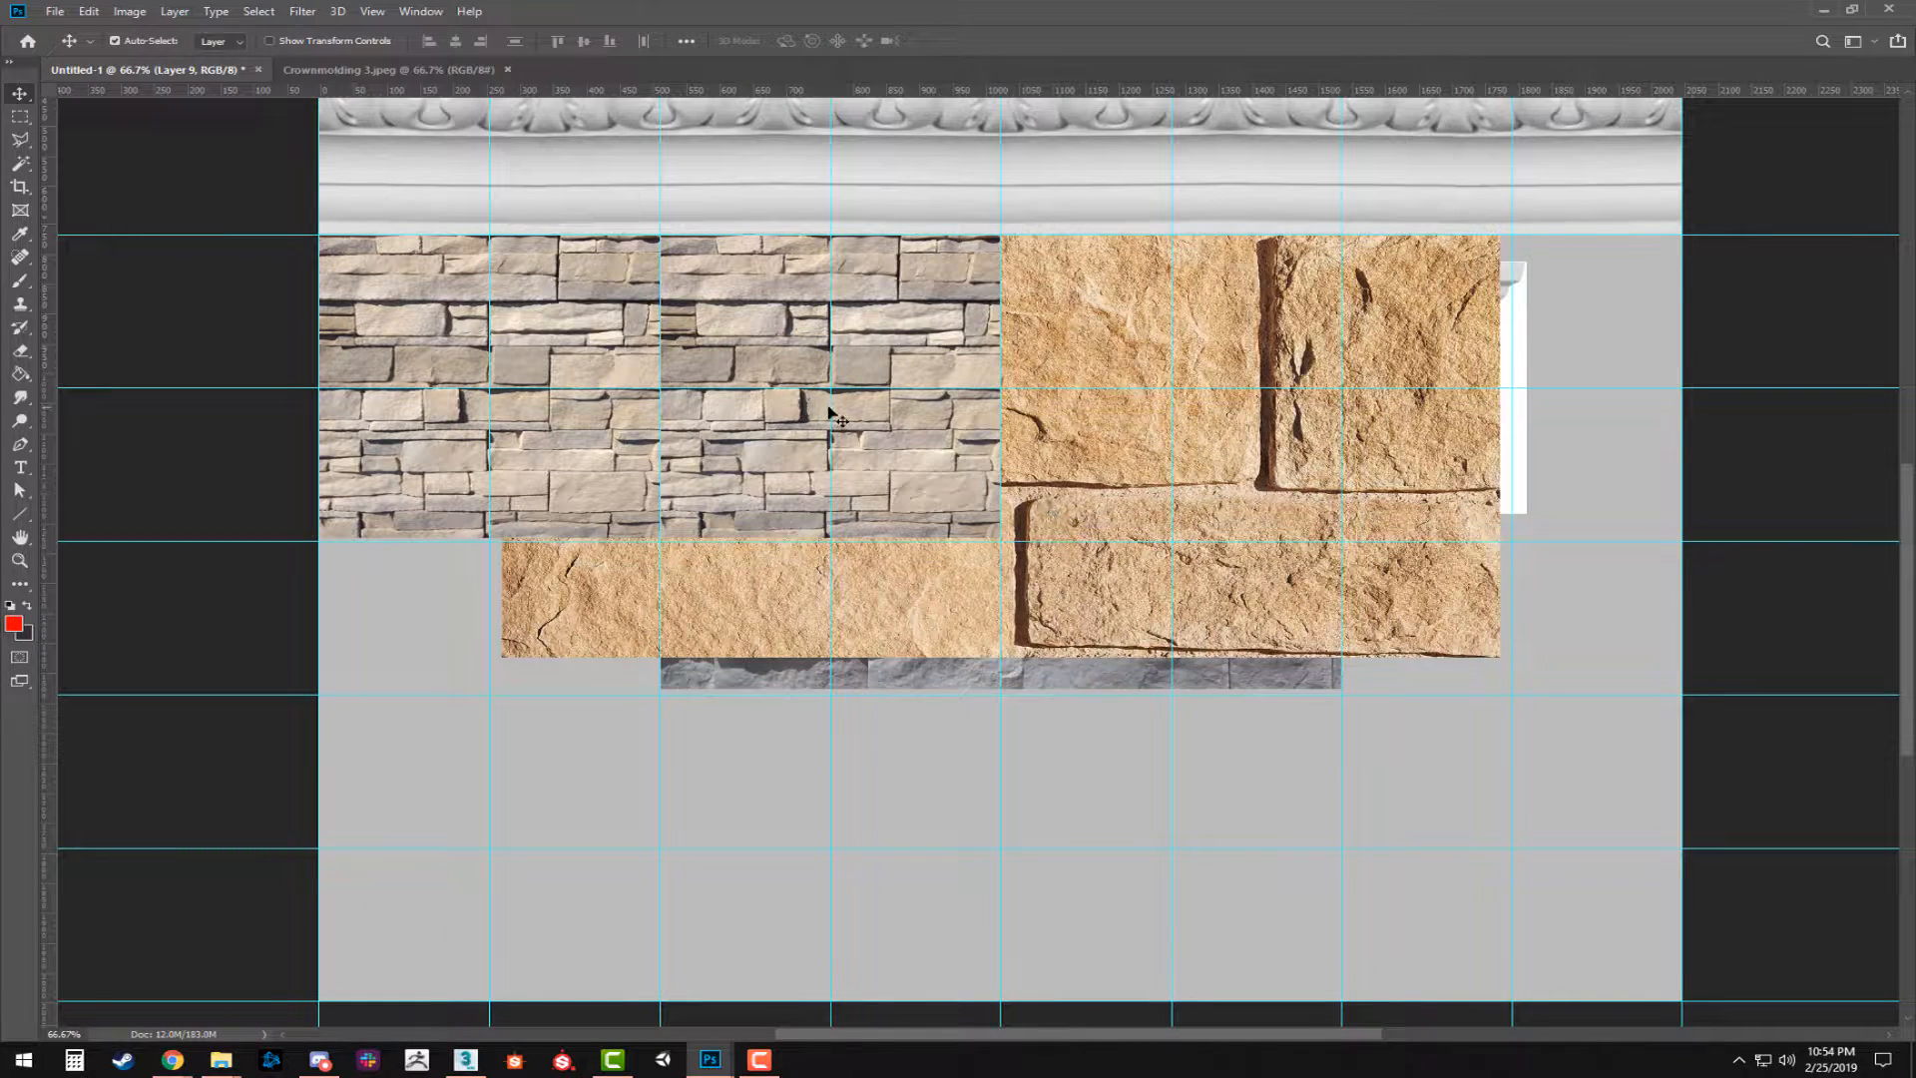
key(ctrl+t)
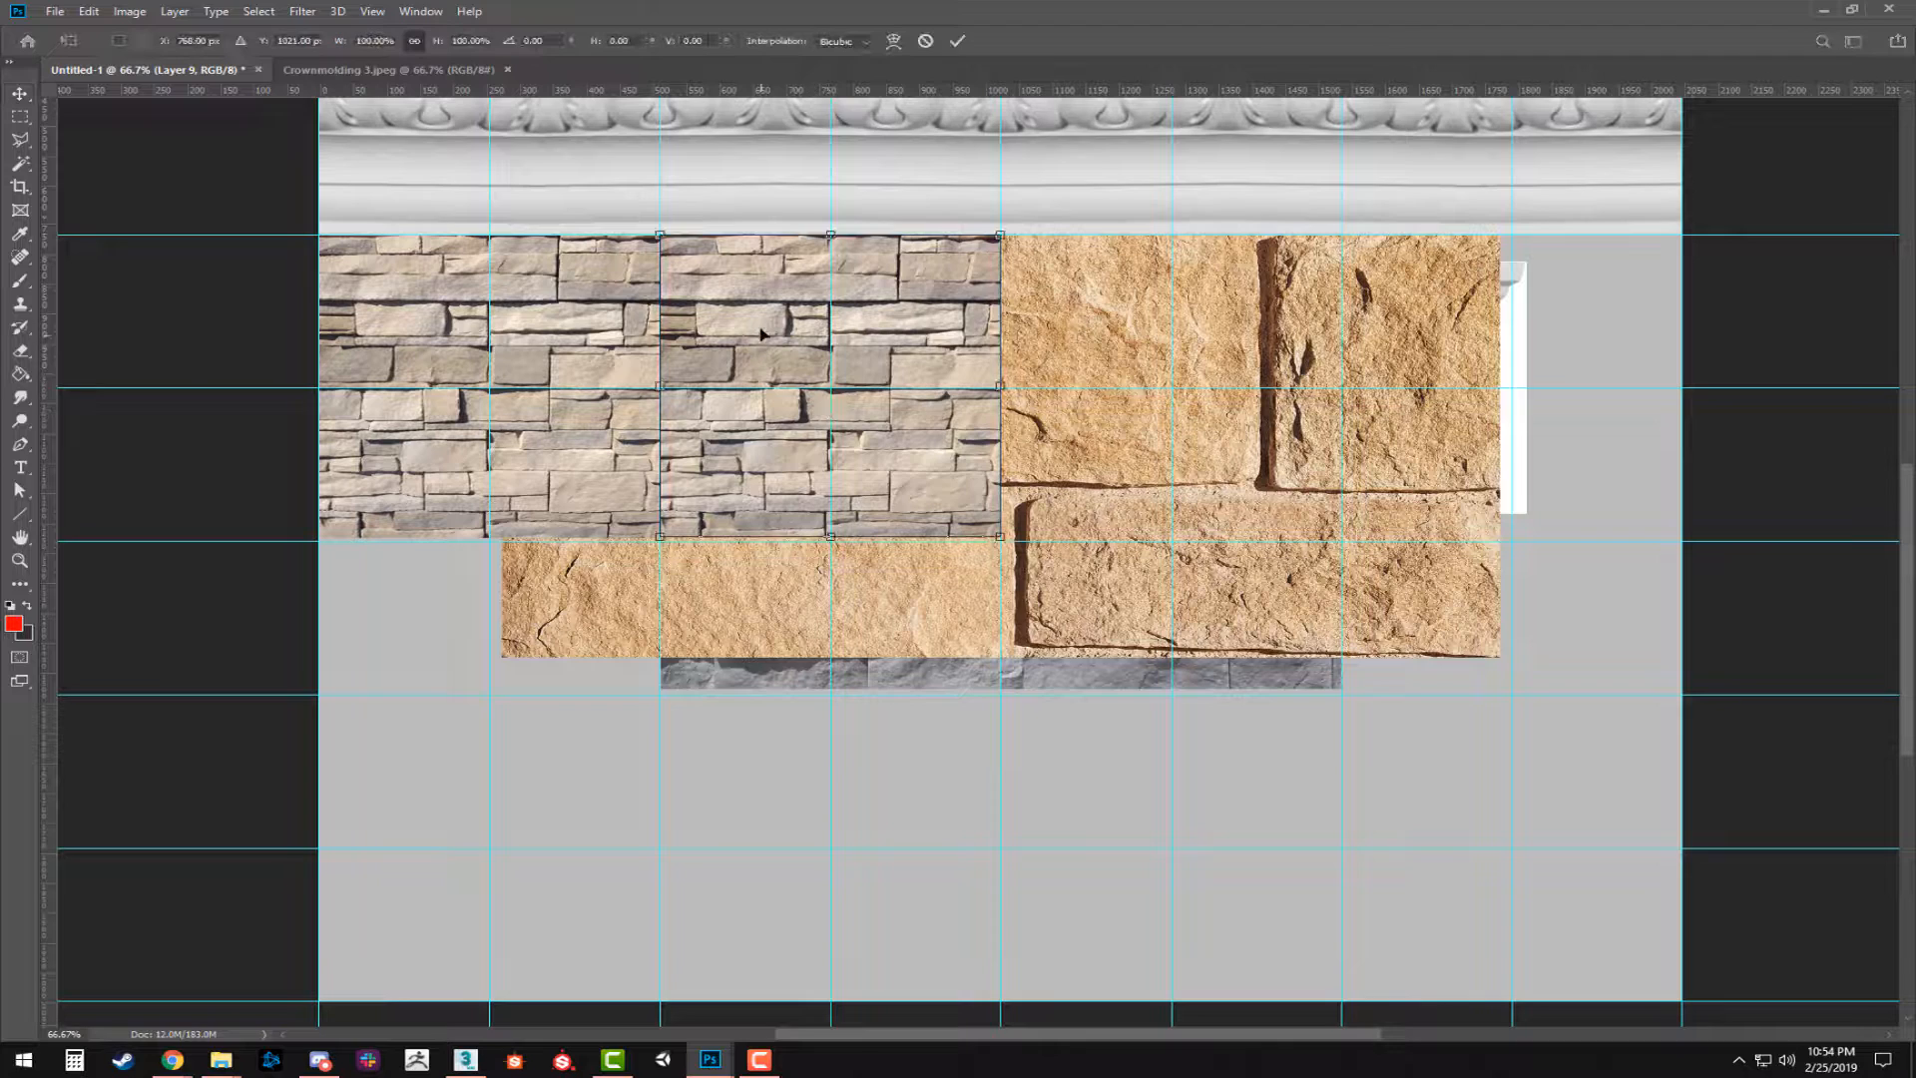
right_click(761, 331)
click(858, 552)
key(Return)
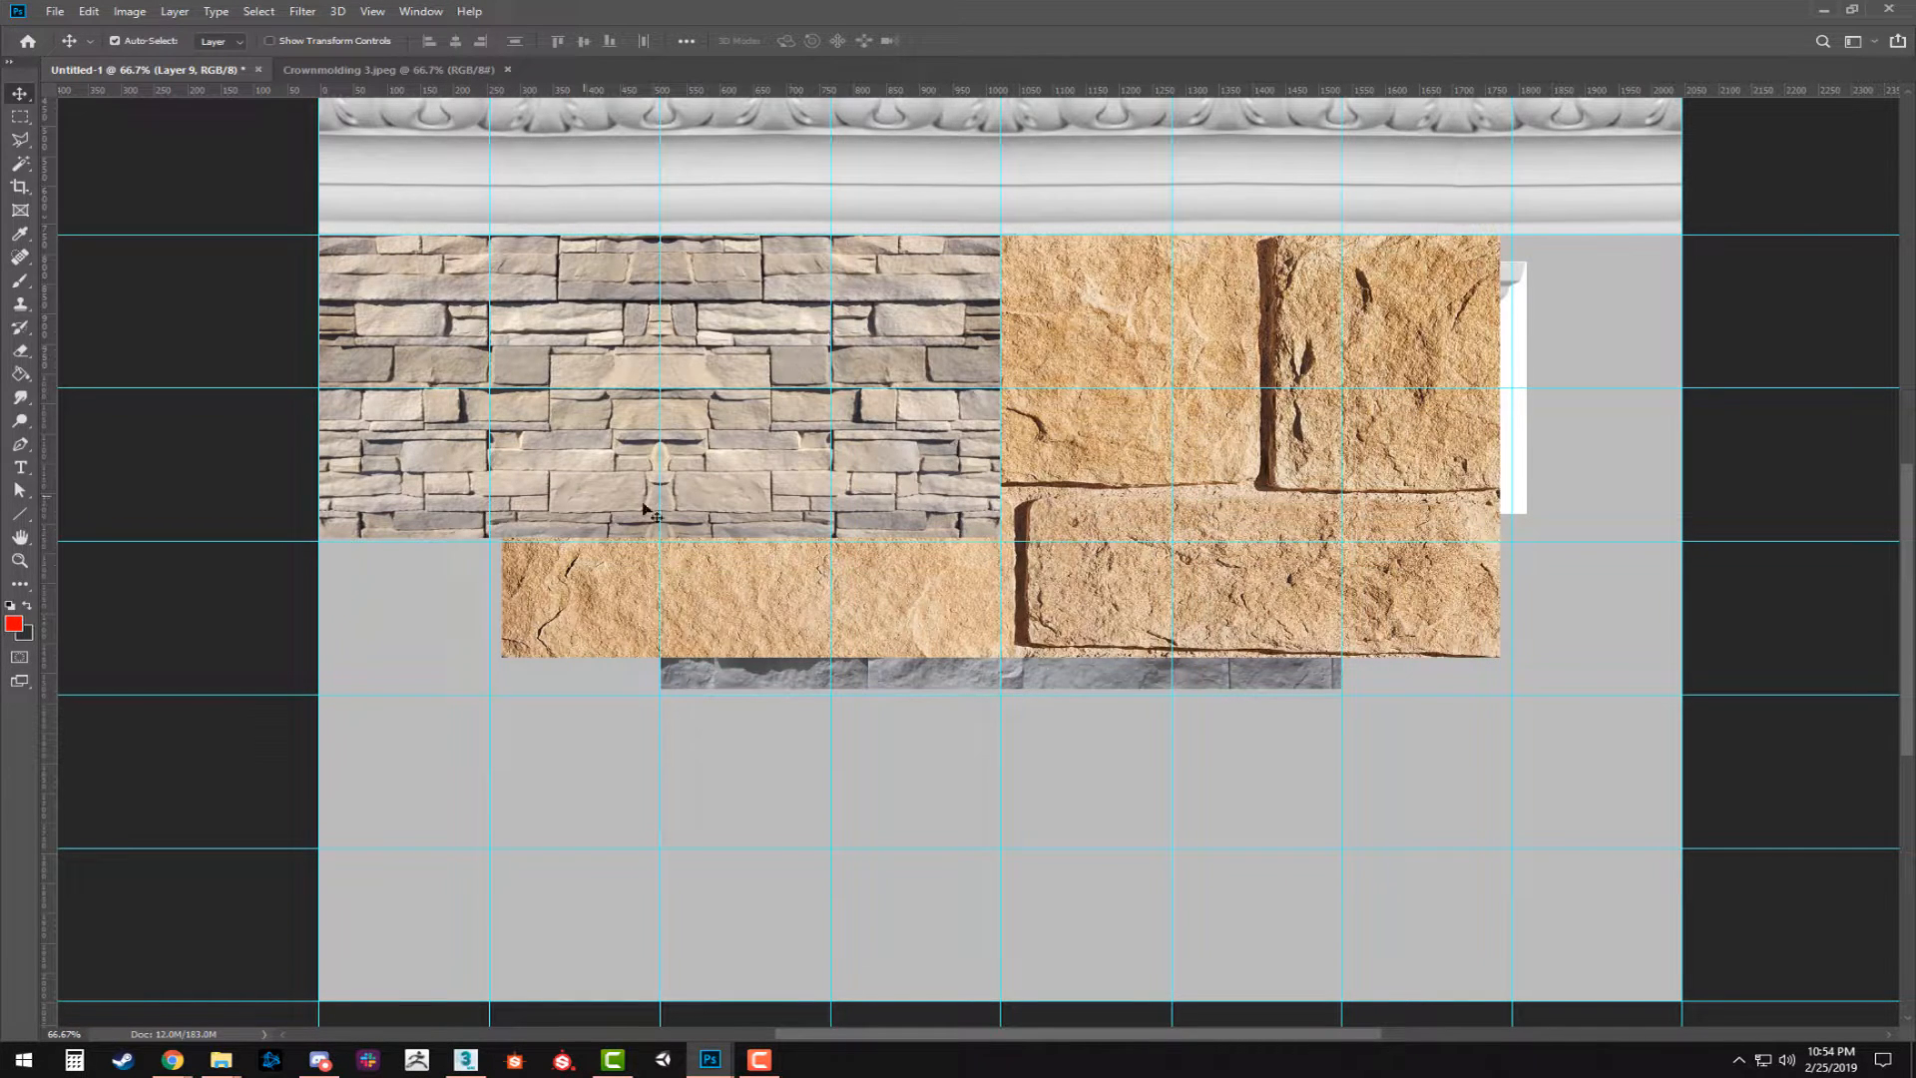
Show the Layers panel and merge the stone tile with its mirrored copy into one layer.
mouse_move(785, 457)
mouse_down()
mouse_move(598, 440)
mouse_move(854, 442)
mouse_move(783, 442)
mouse_up()
key(F7)
shift+click(1725, 445)
key(ctrl+e)
Duplicate the merged stone pair across the empty half of the document and merge both copies into Layer 9.
drag(618, 464, 1689, 452)
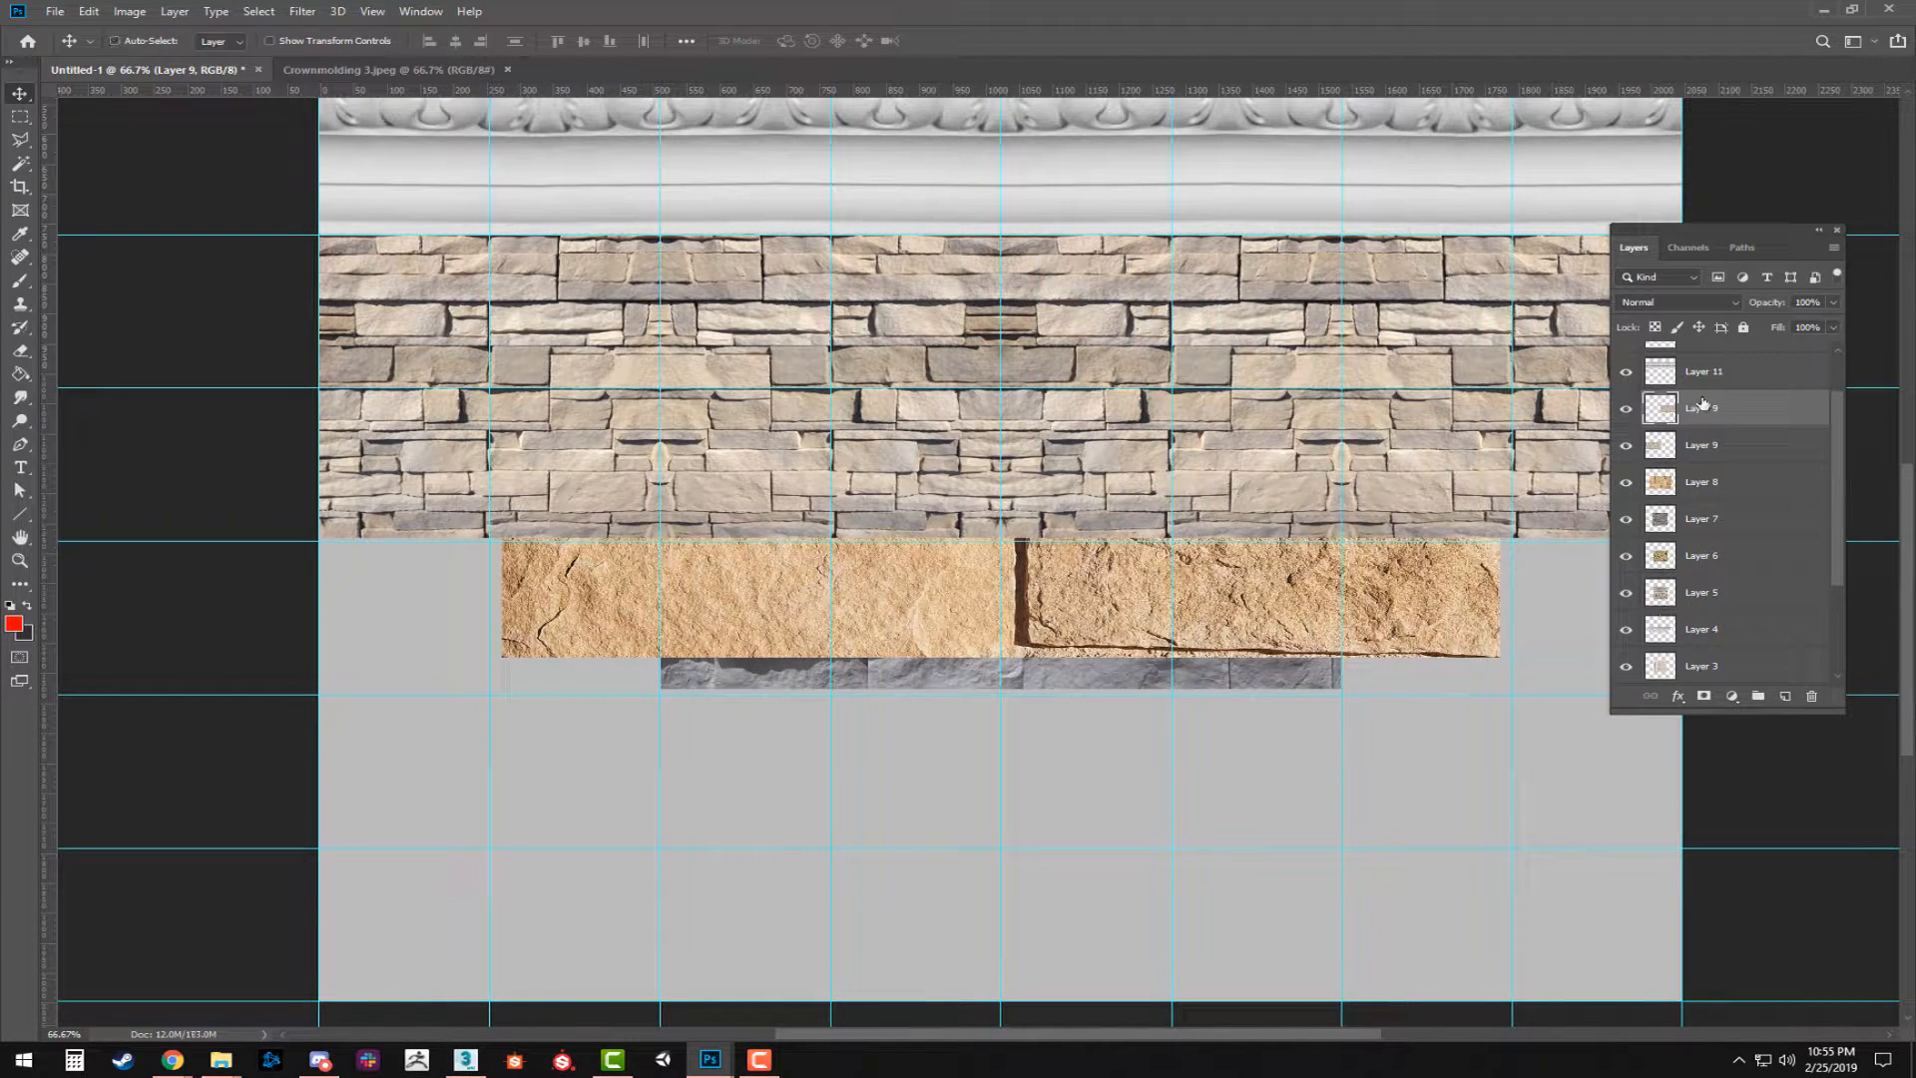
shift+click(1713, 444)
key(ctrl+e)
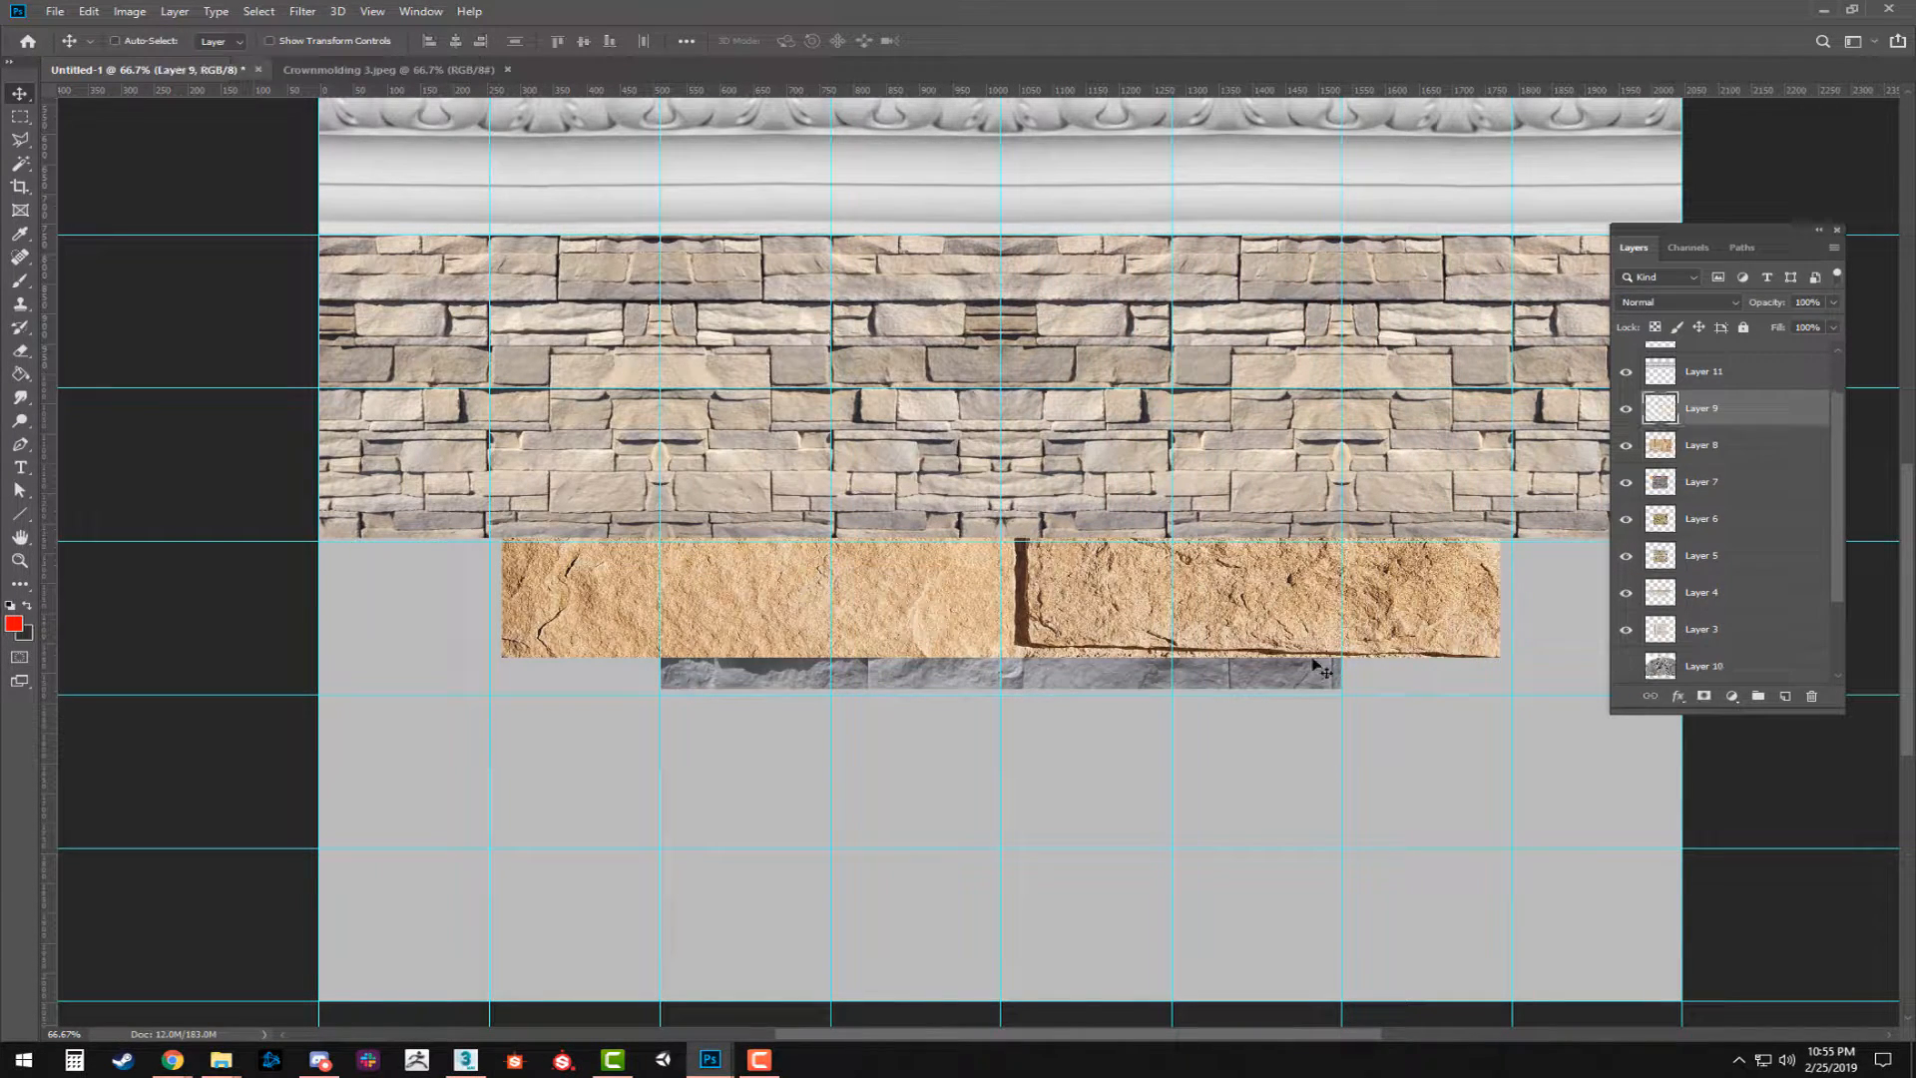
Fine-tune the merged stone strip with Free Transform to fit the document width and two grid rows beneath the acanthus molding.
drag(1200, 488, 1047, 497)
key(ctrl+t)
mouse_move(1531, 394)
mouse_down()
mouse_move(1443, 393)
mouse_move(1533, 394)
mouse_up()
drag(559, 488, 785, 538)
key(Return)
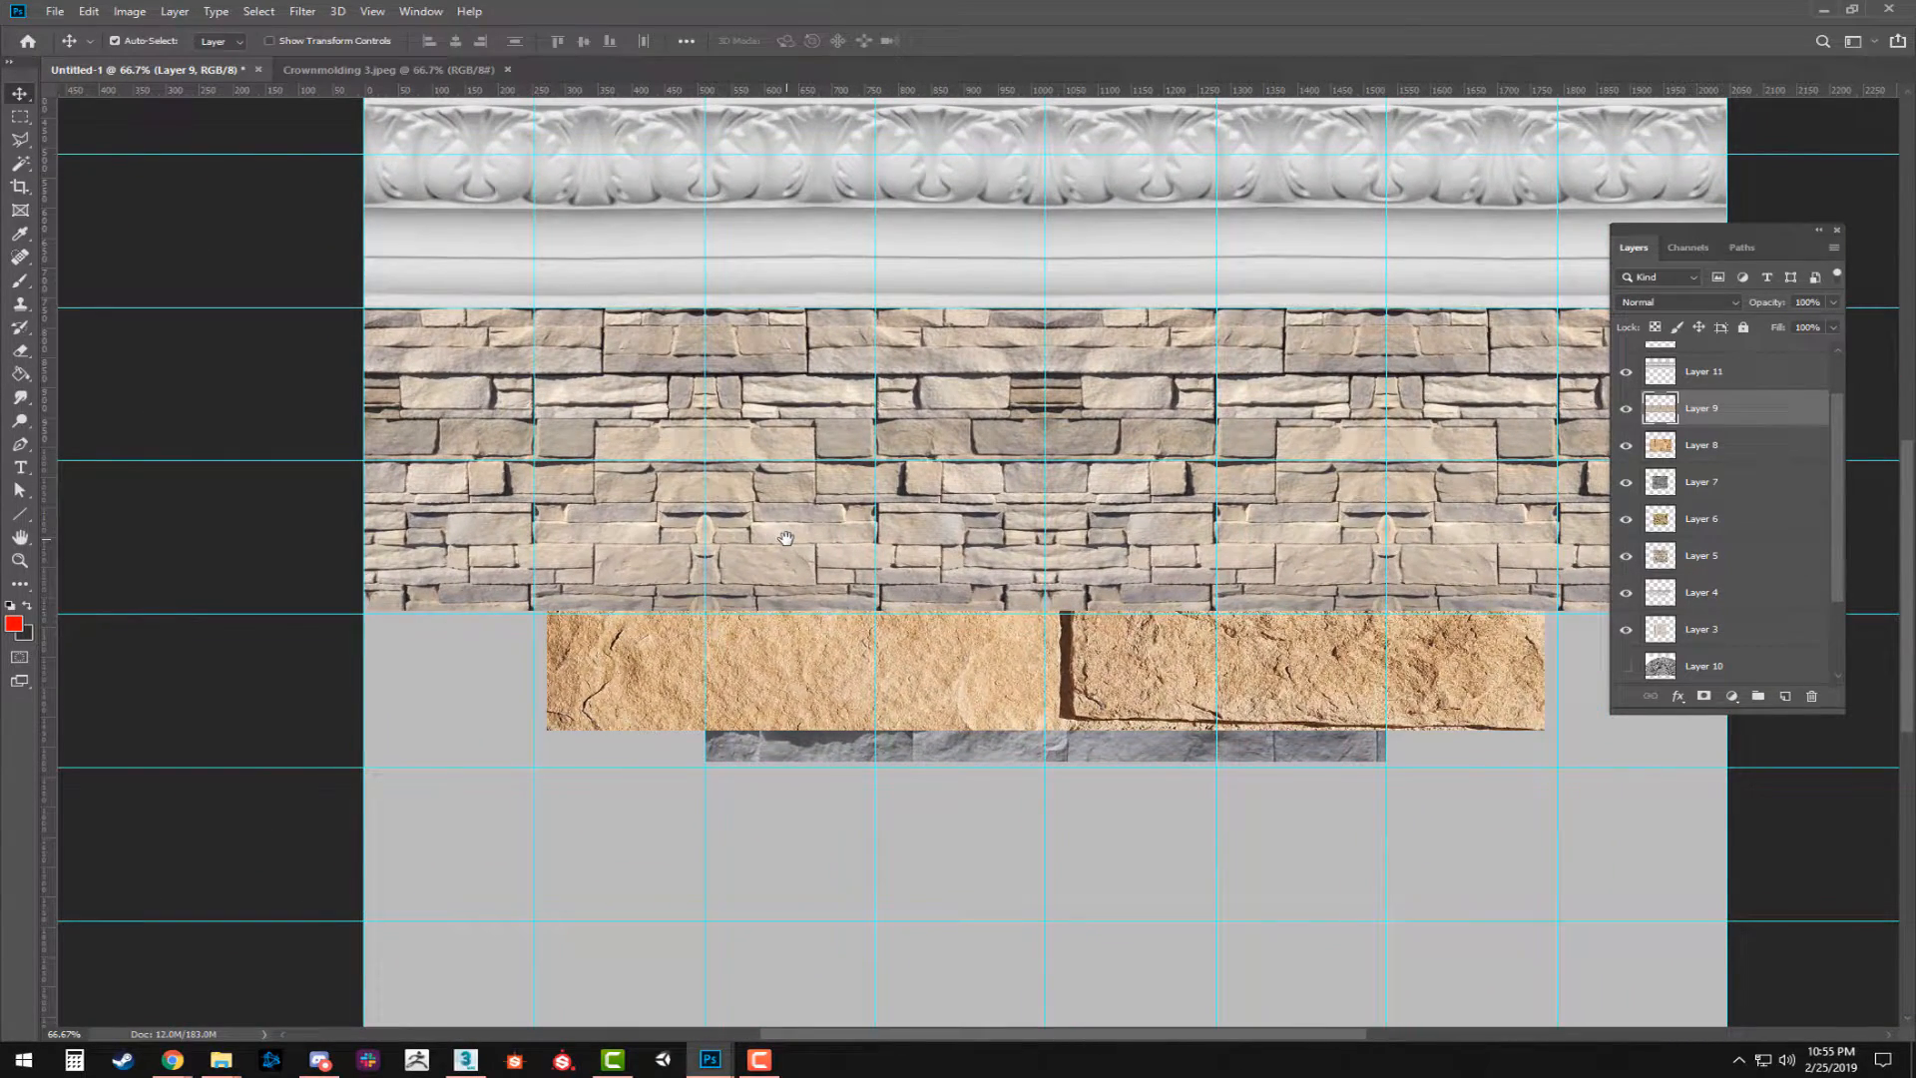
Move the large tan brick image on Layer 8 down below the stacked stone strip, near the document's bottom edge.
click(1744, 460)
drag(1141, 671, 1113, 497)
drag(1140, 512, 1162, 817)
drag(1111, 384, 1112, 405)
drag(1144, 410, 1146, 677)
drag(1299, 878, 1184, 558)
drag(1193, 602, 1199, 629)
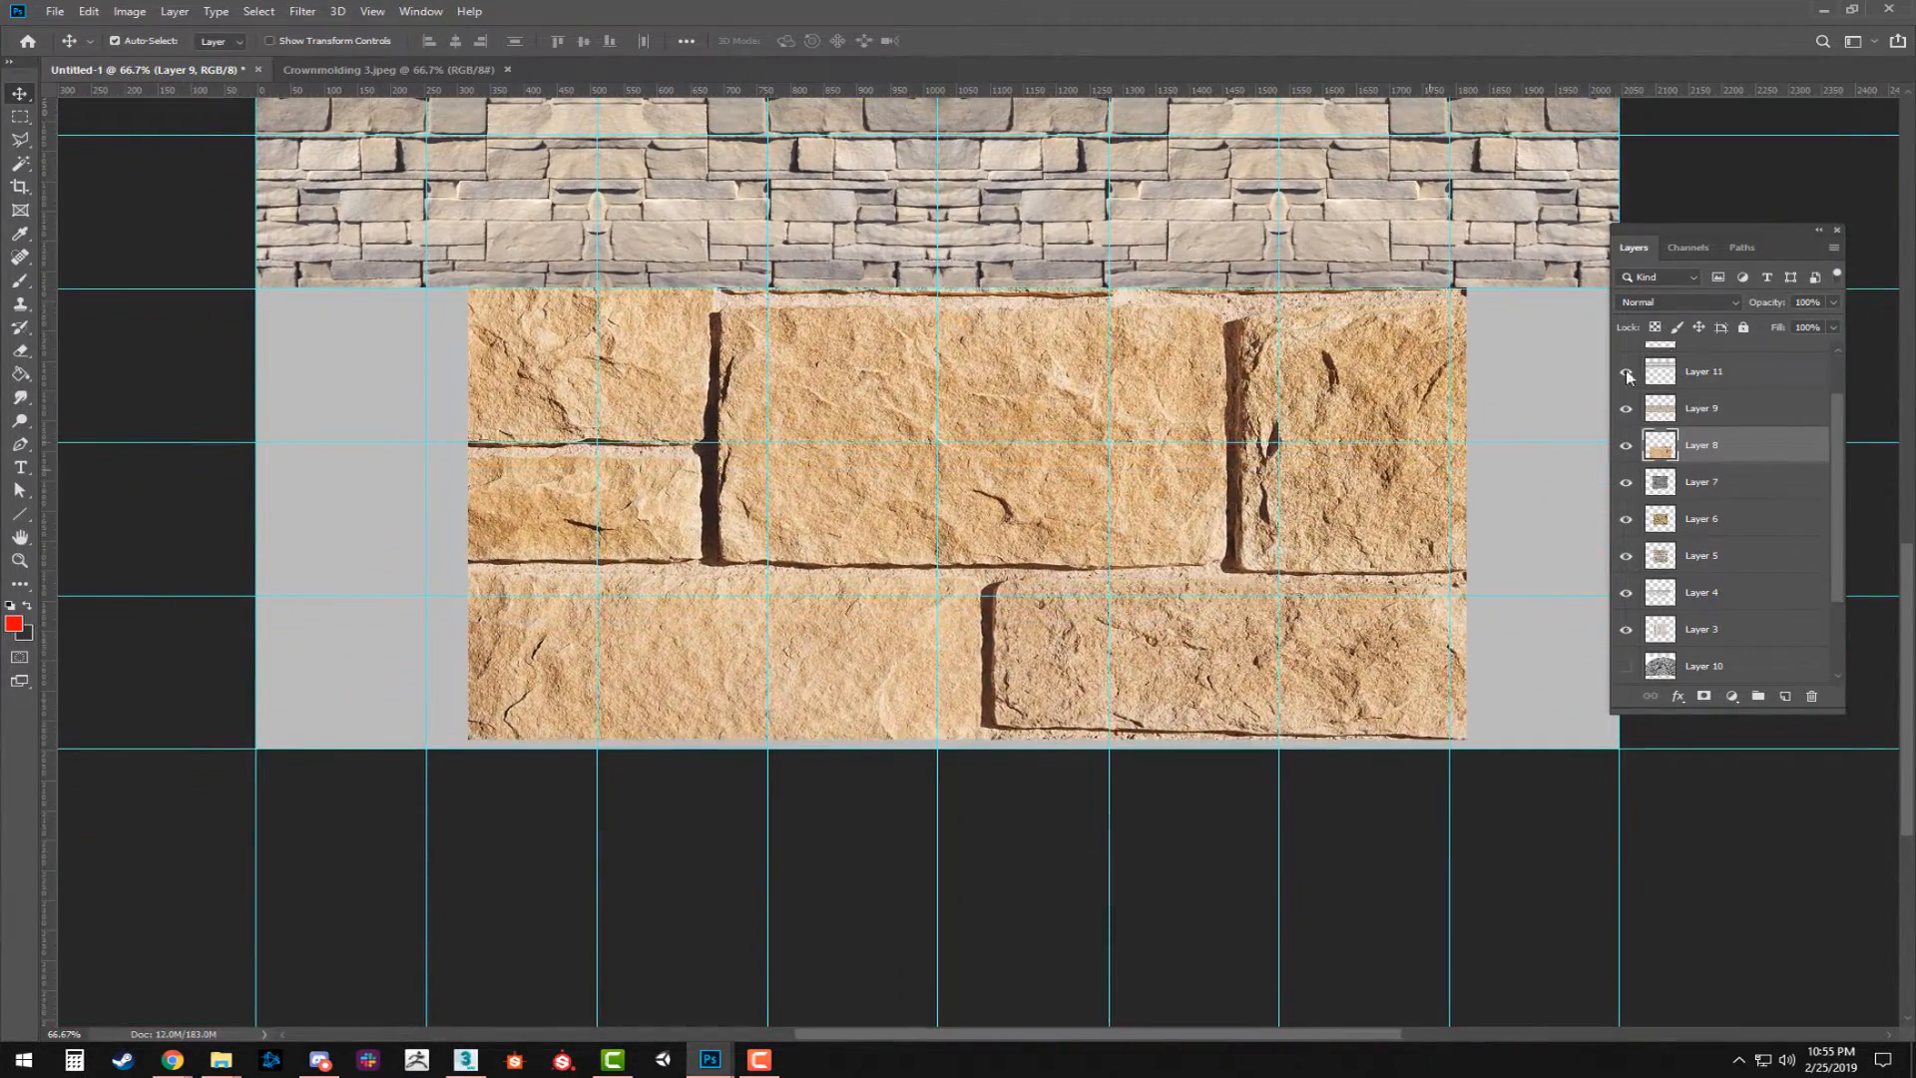
Hide the stacked stone strip on Layer 9 and the gray stone on Layer 7, checking which image Layer 14 holds.
click(1625, 408)
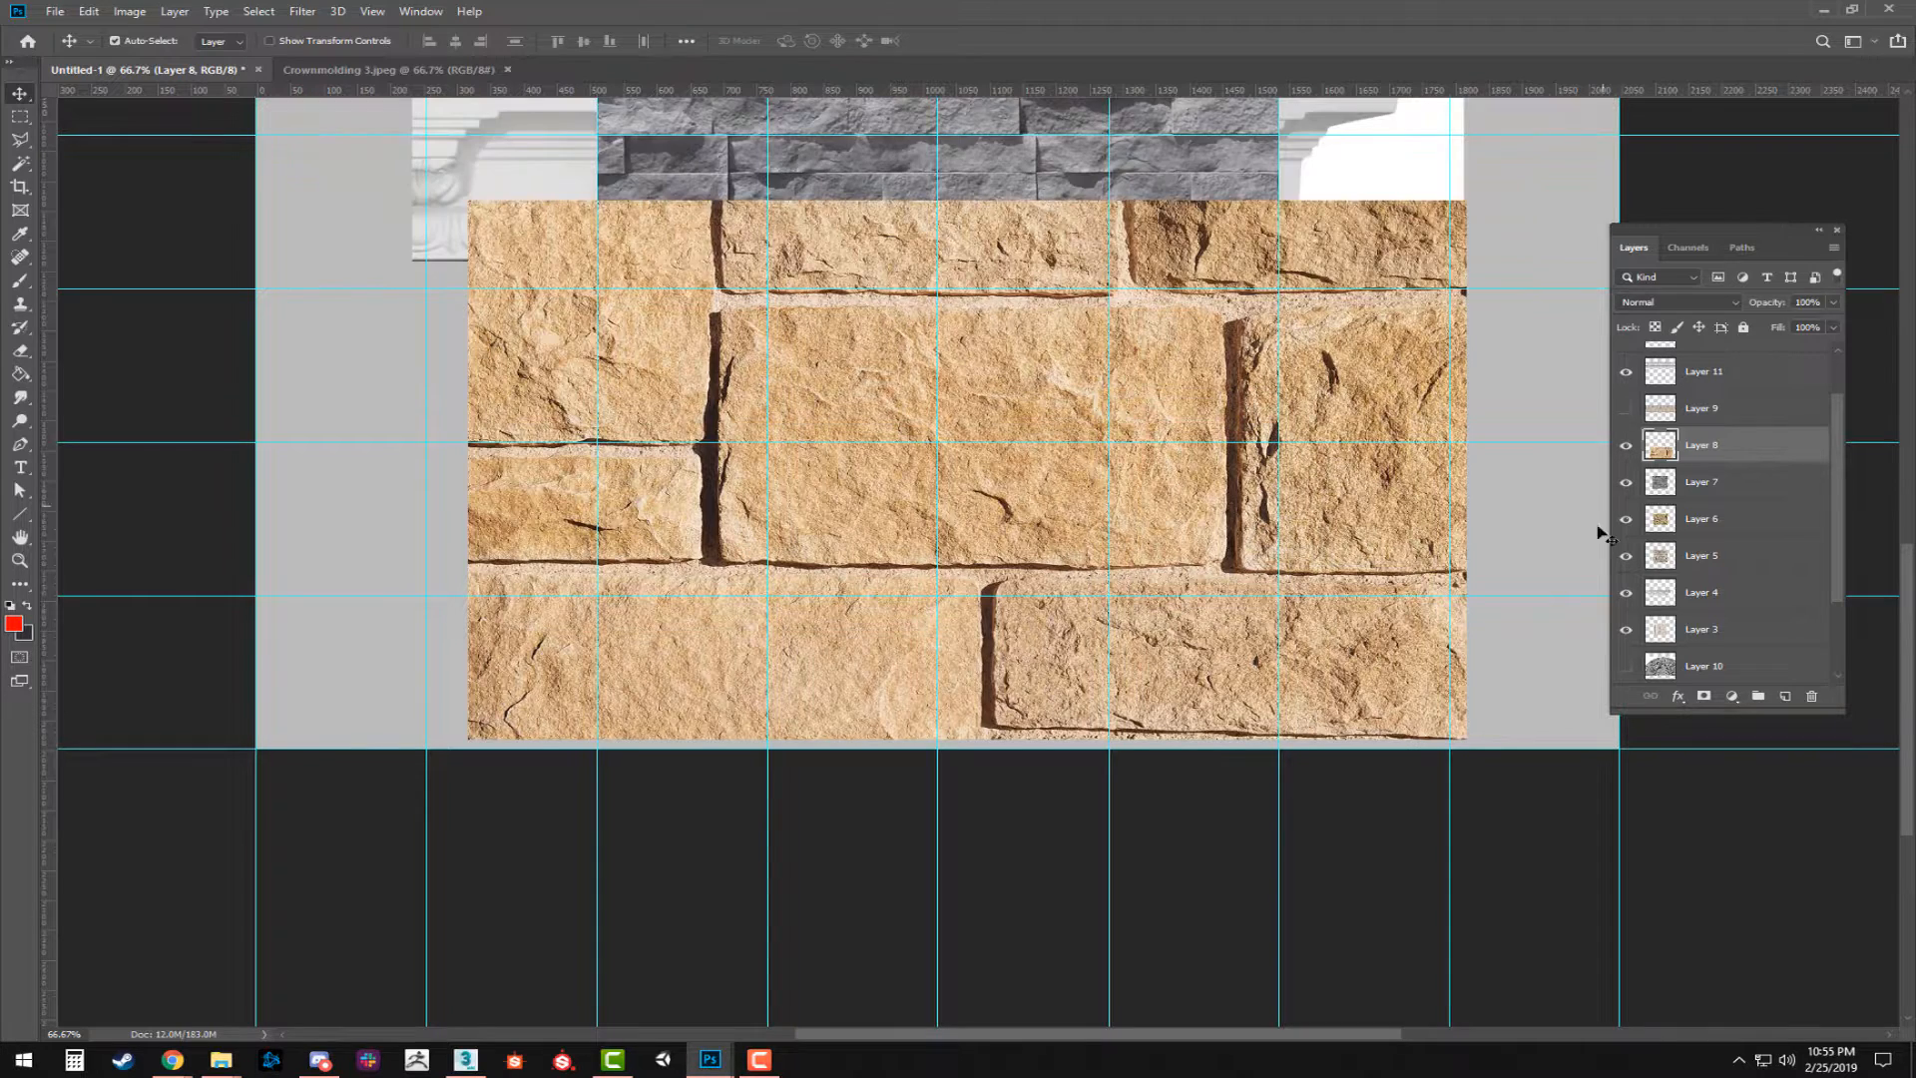
click(1699, 409)
ctrl+click(1715, 372)
scroll(1739, 394, up, 2)
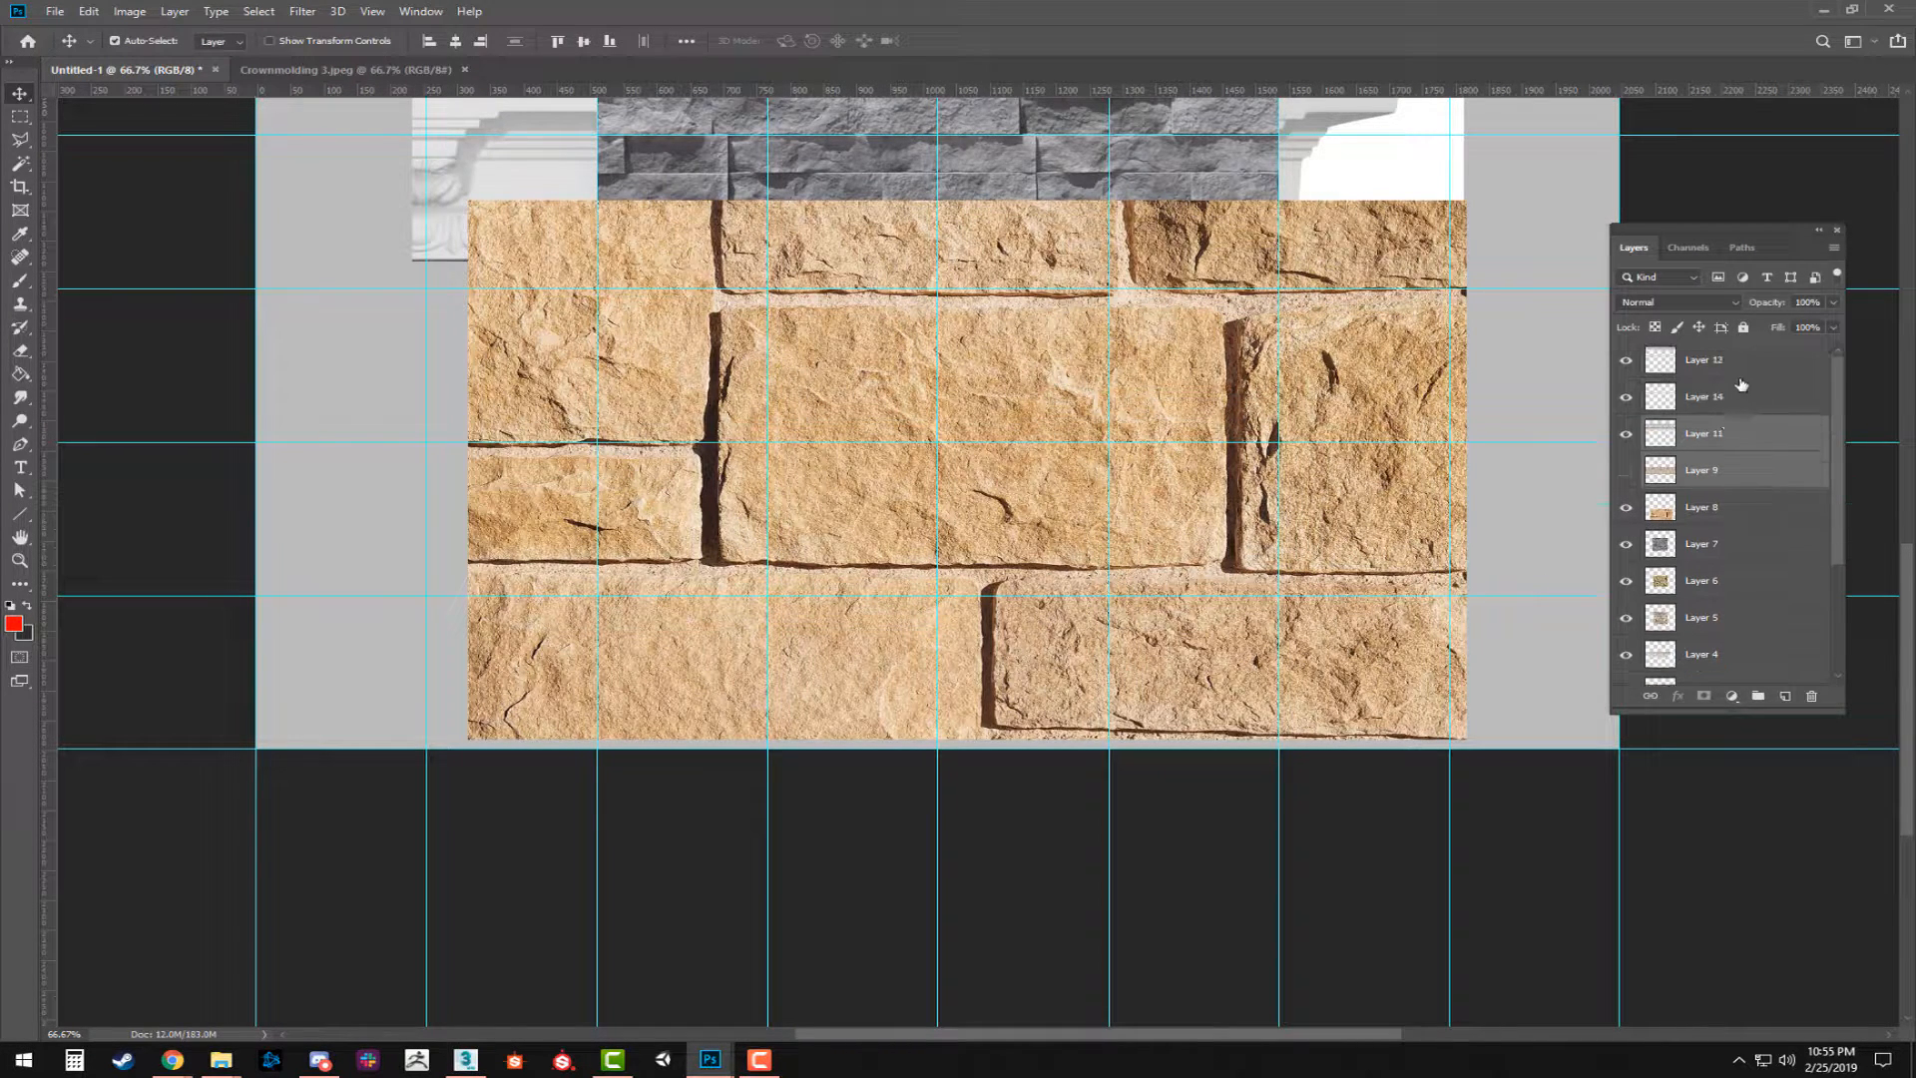
click(1710, 395)
scroll(1708, 398, up, 2)
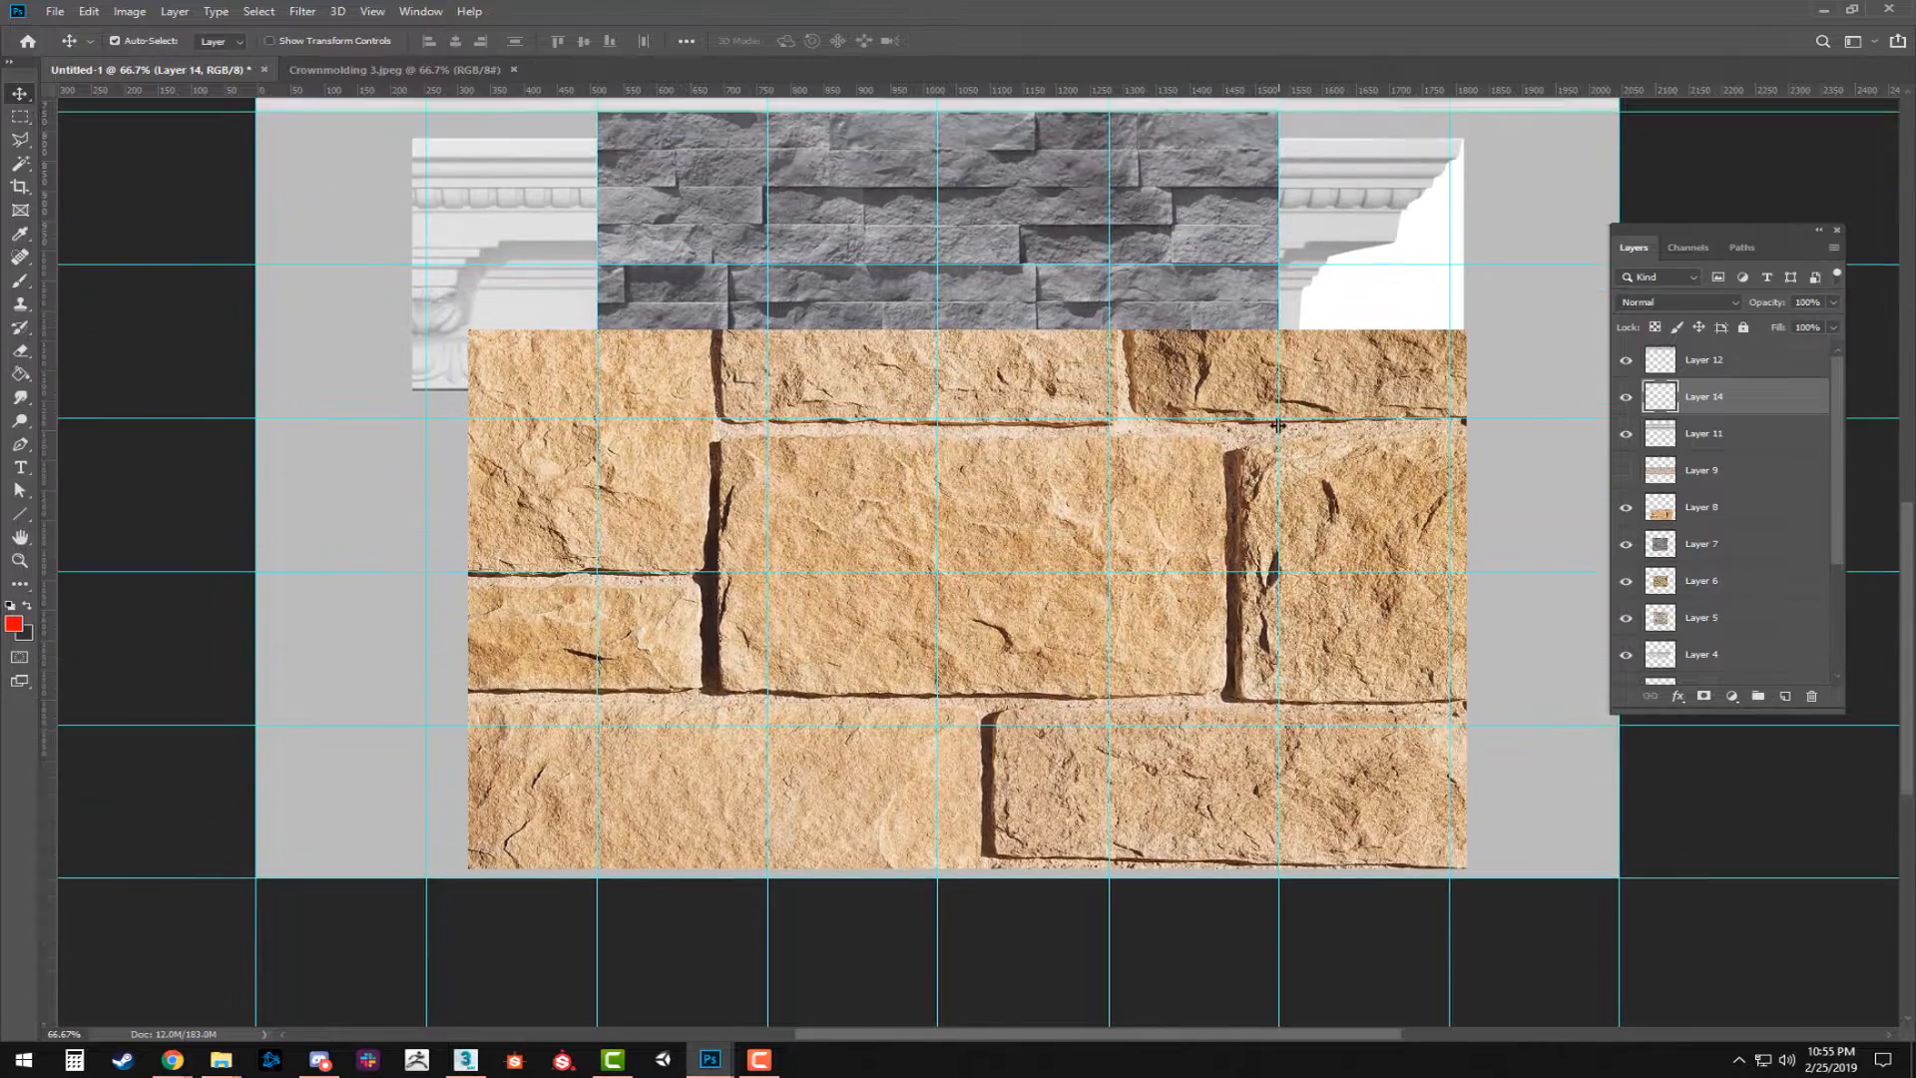
click(1626, 398)
click(1625, 399)
click(1627, 545)
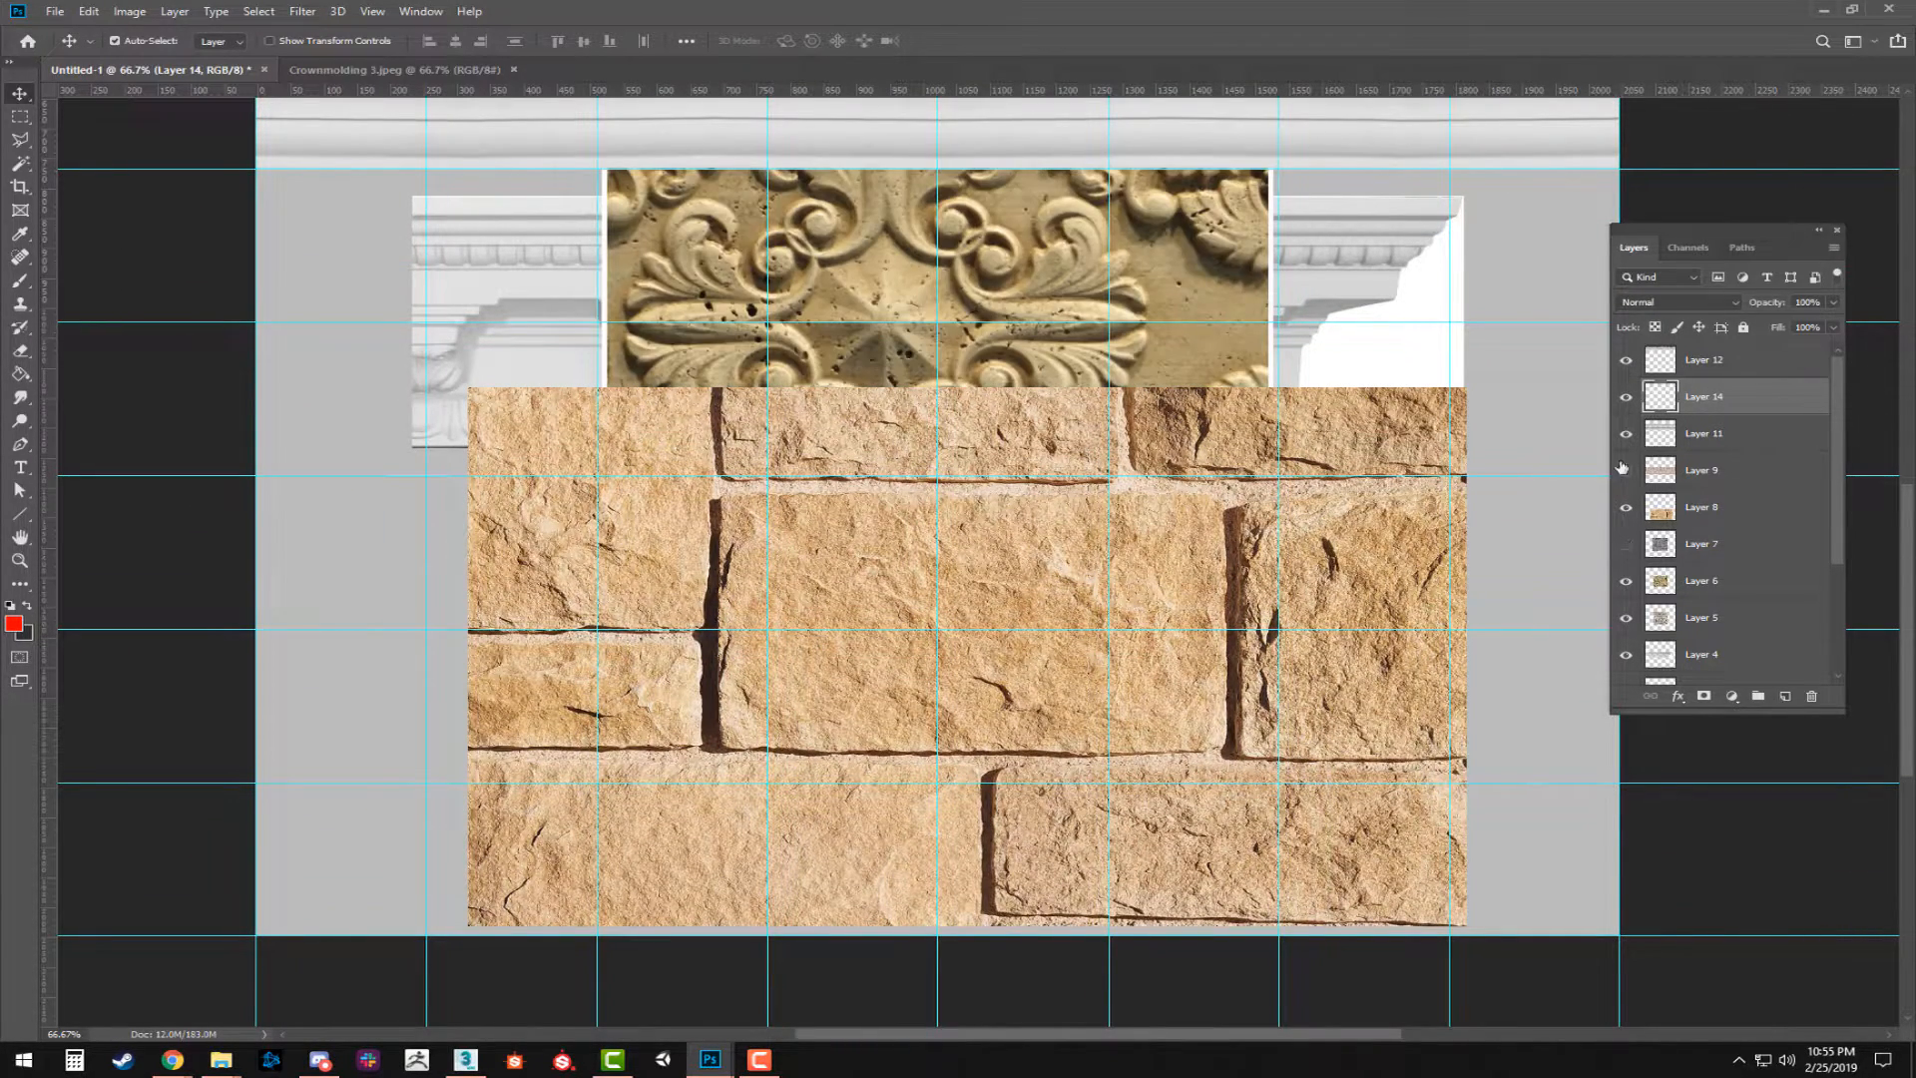
Identify the layers of the finished molding strips and merge Layer 14 down into Layer 11.
scroll(1335, 416, up, 2)
click(1383, 291)
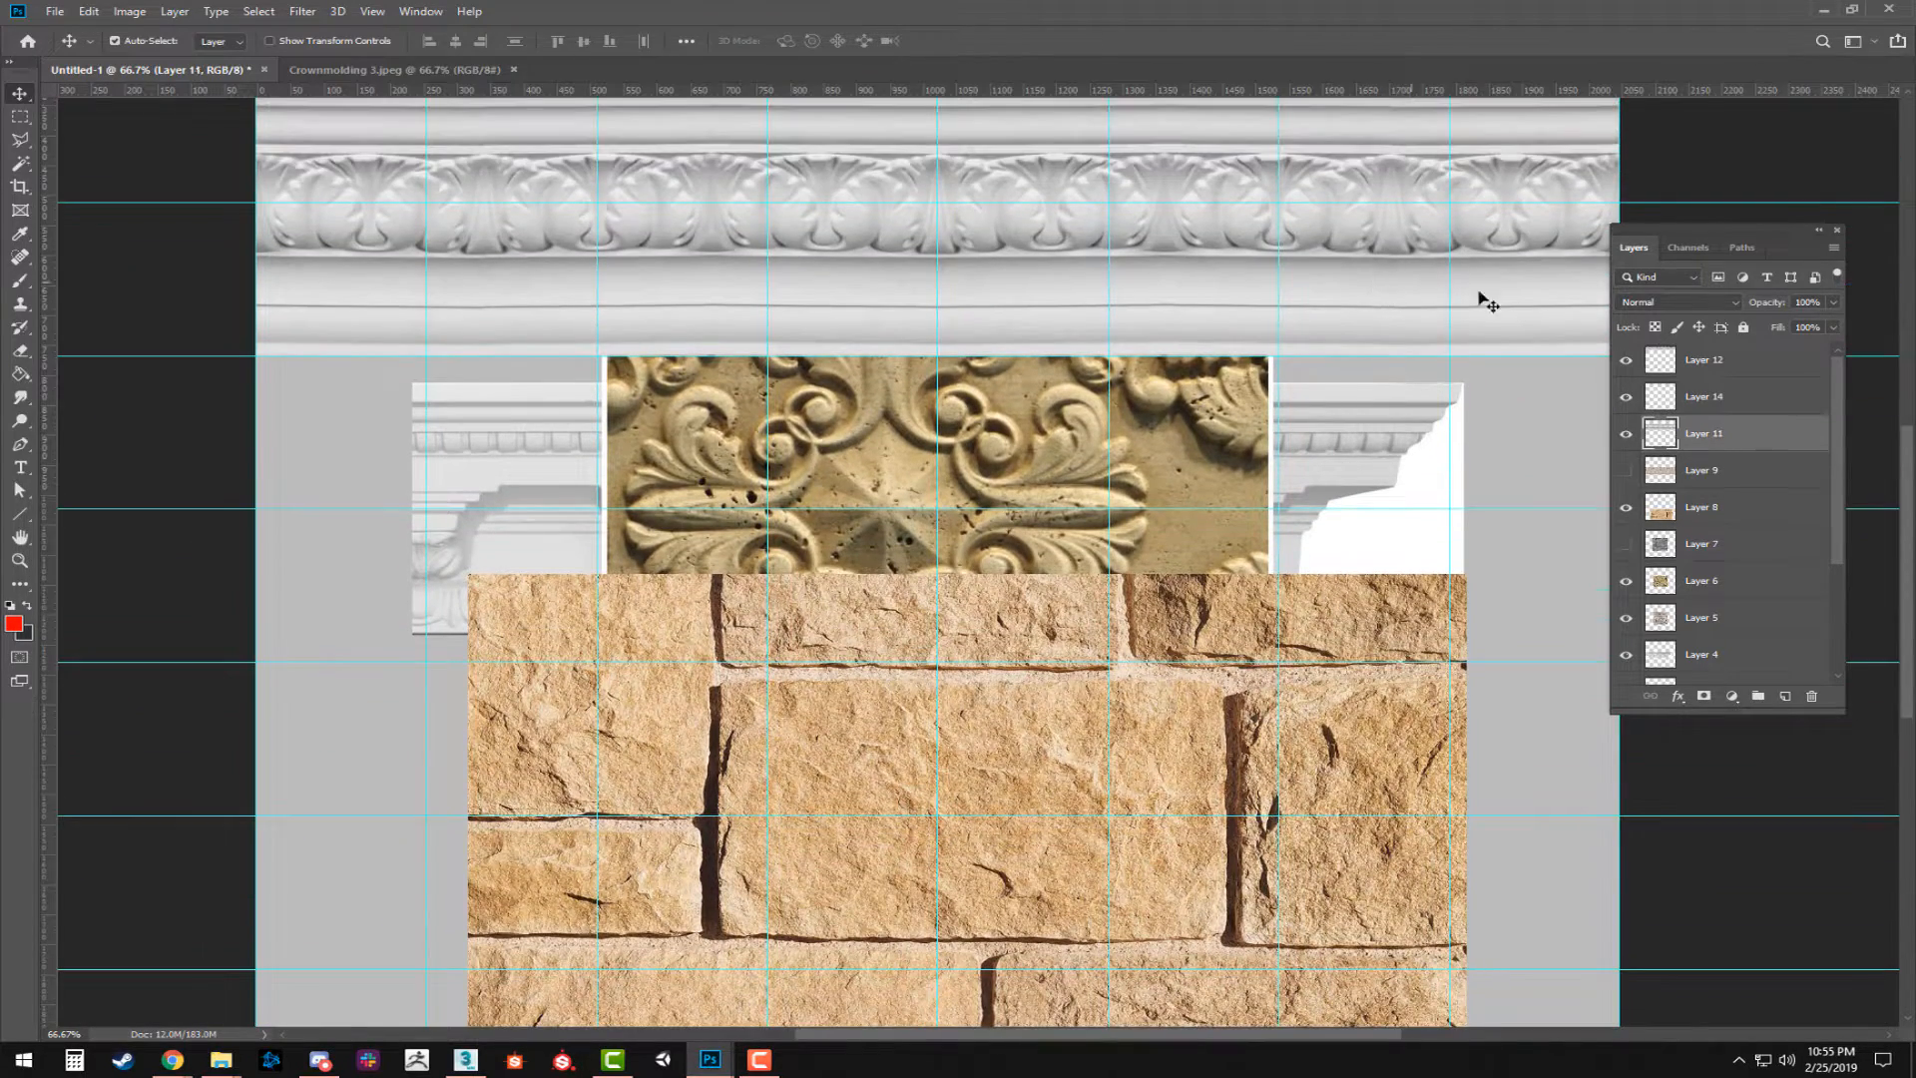
scroll(1516, 465, up, 1)
scroll(1517, 465, up, 2)
click(1429, 284)
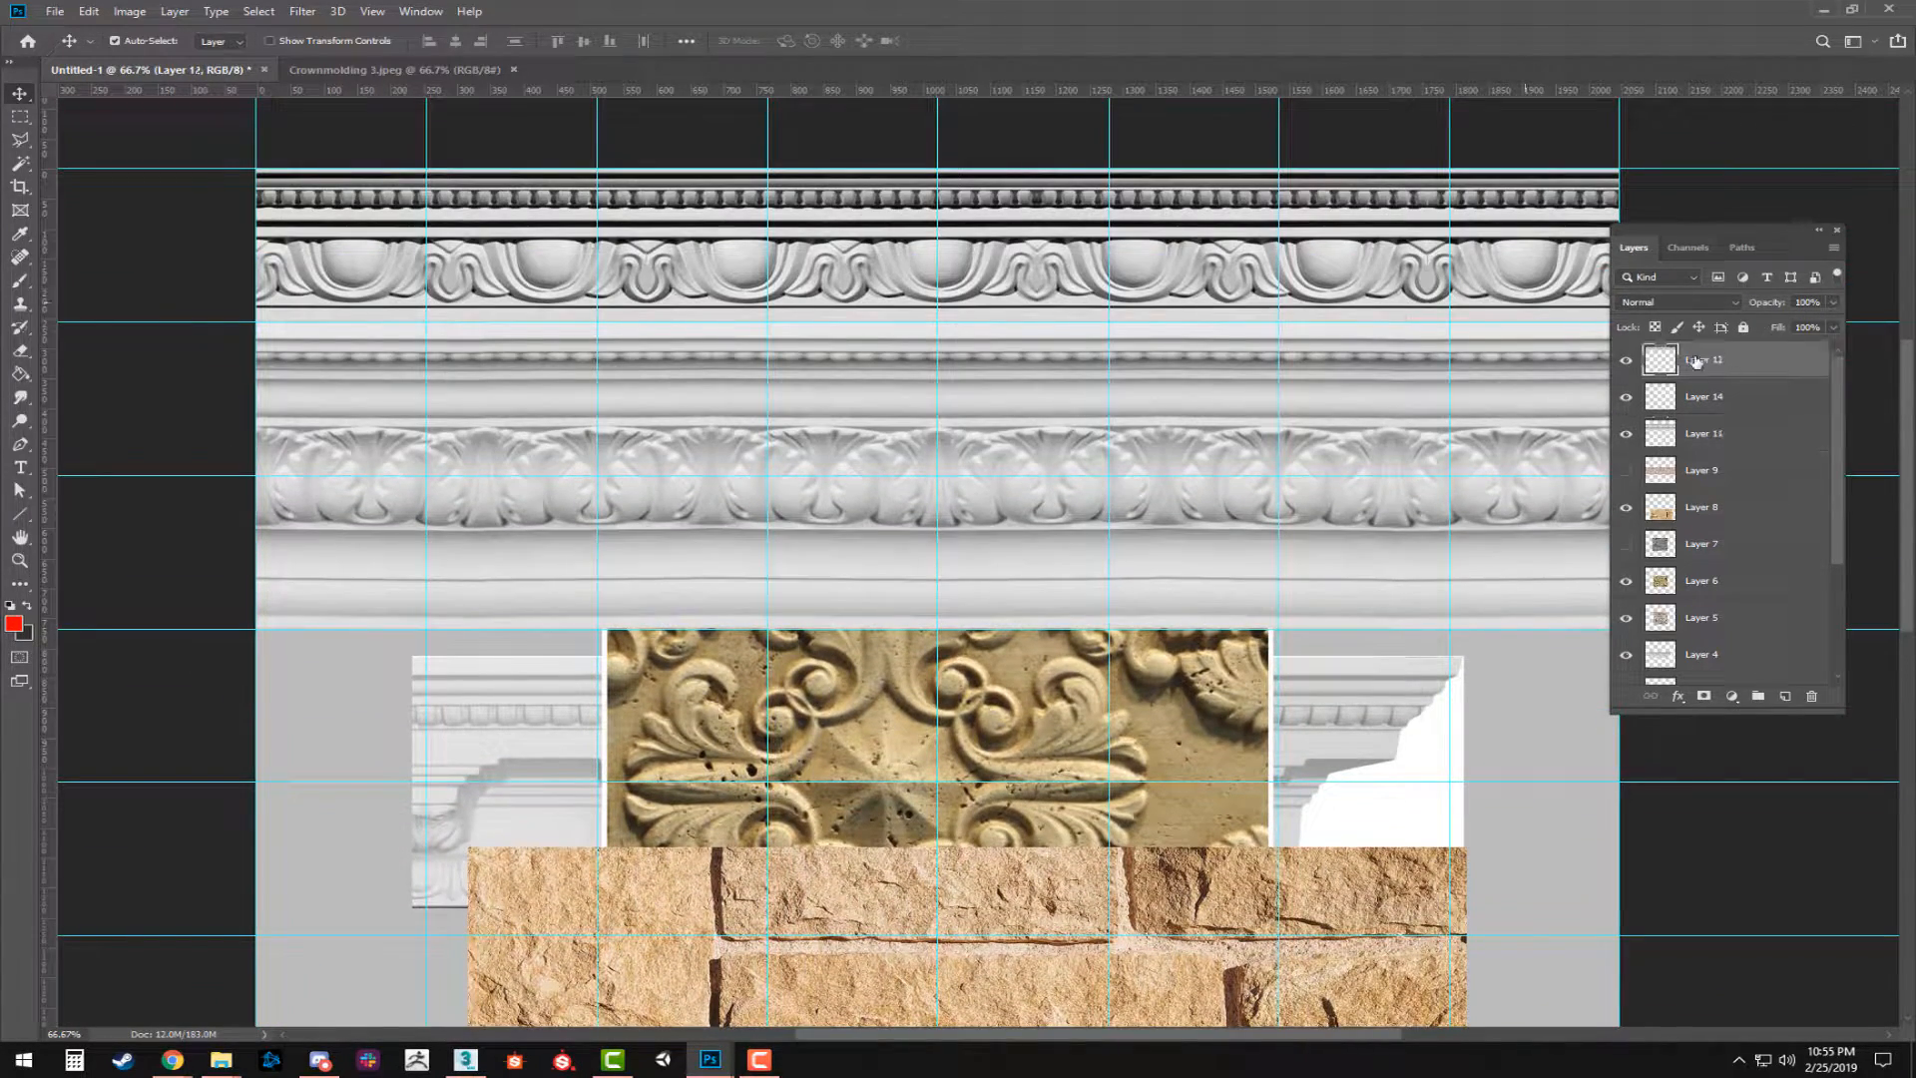
click(1713, 399)
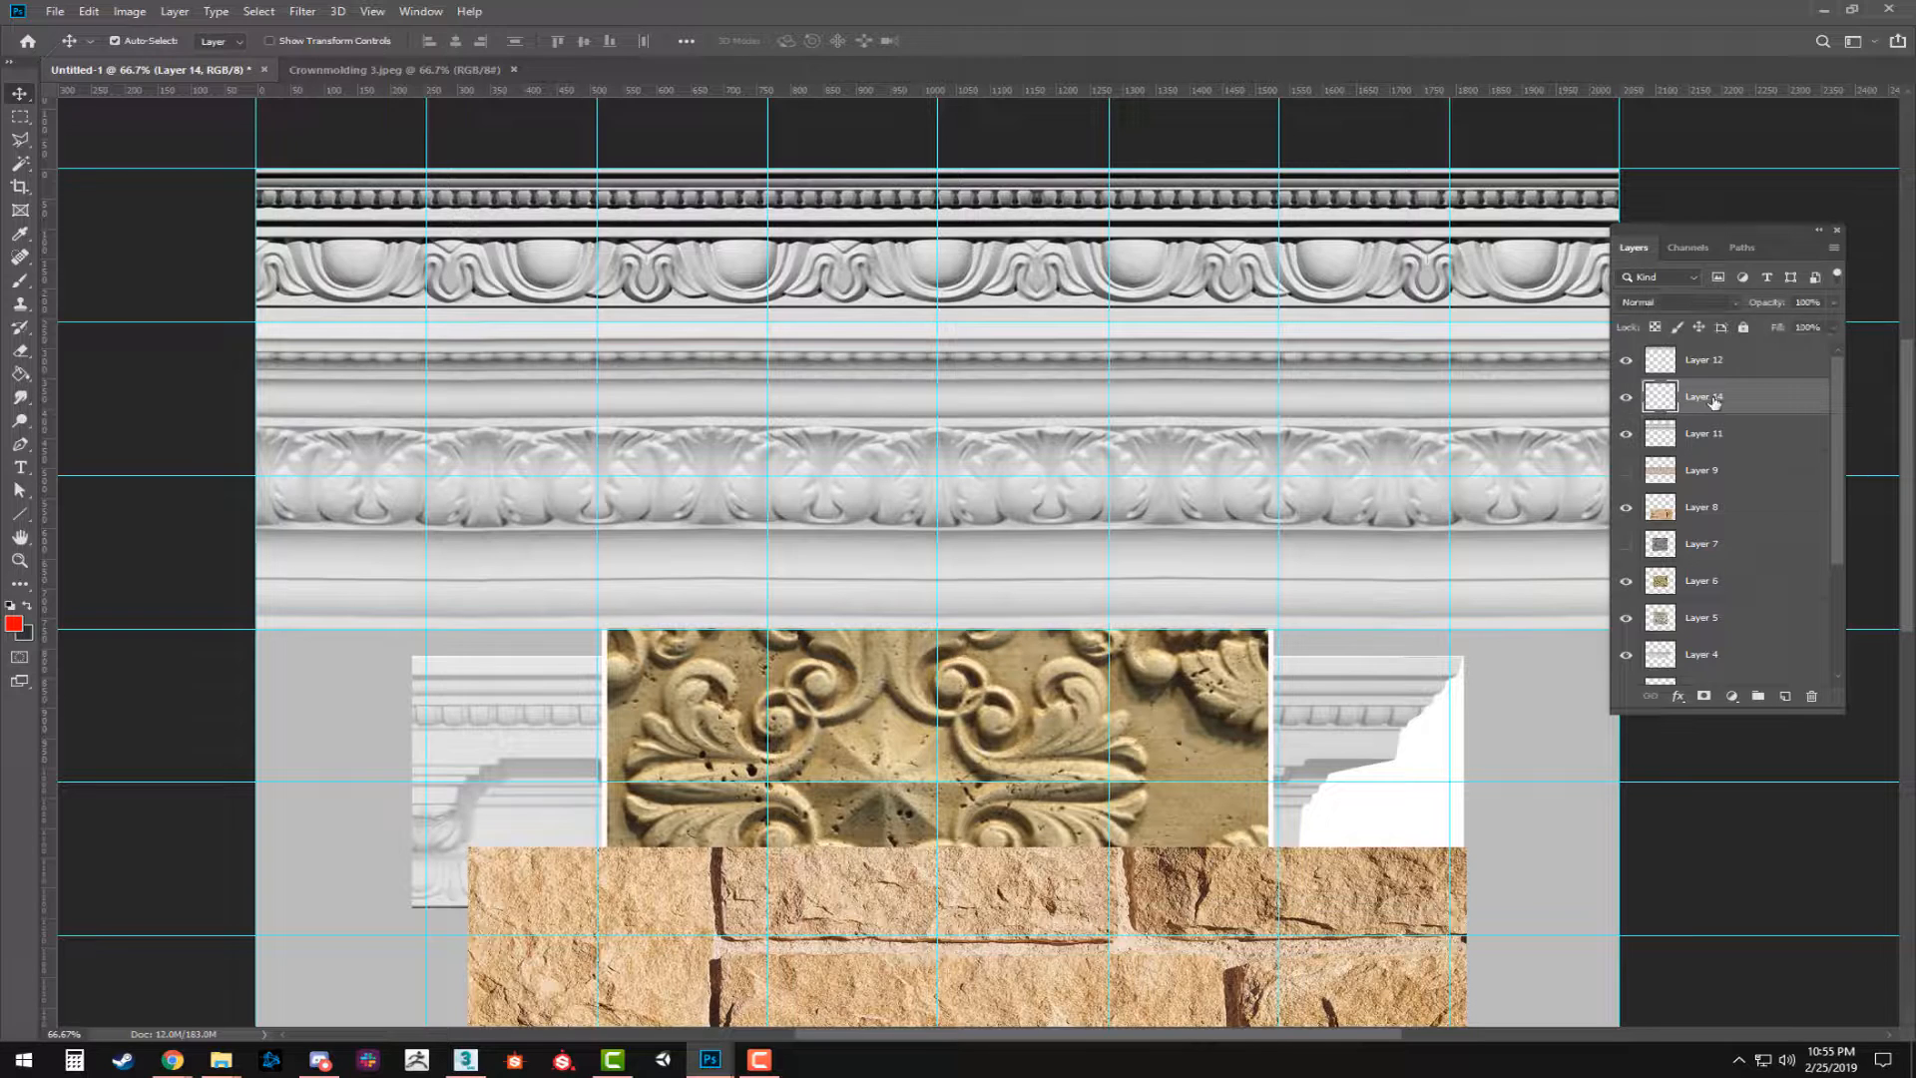
key(ctrl+e)
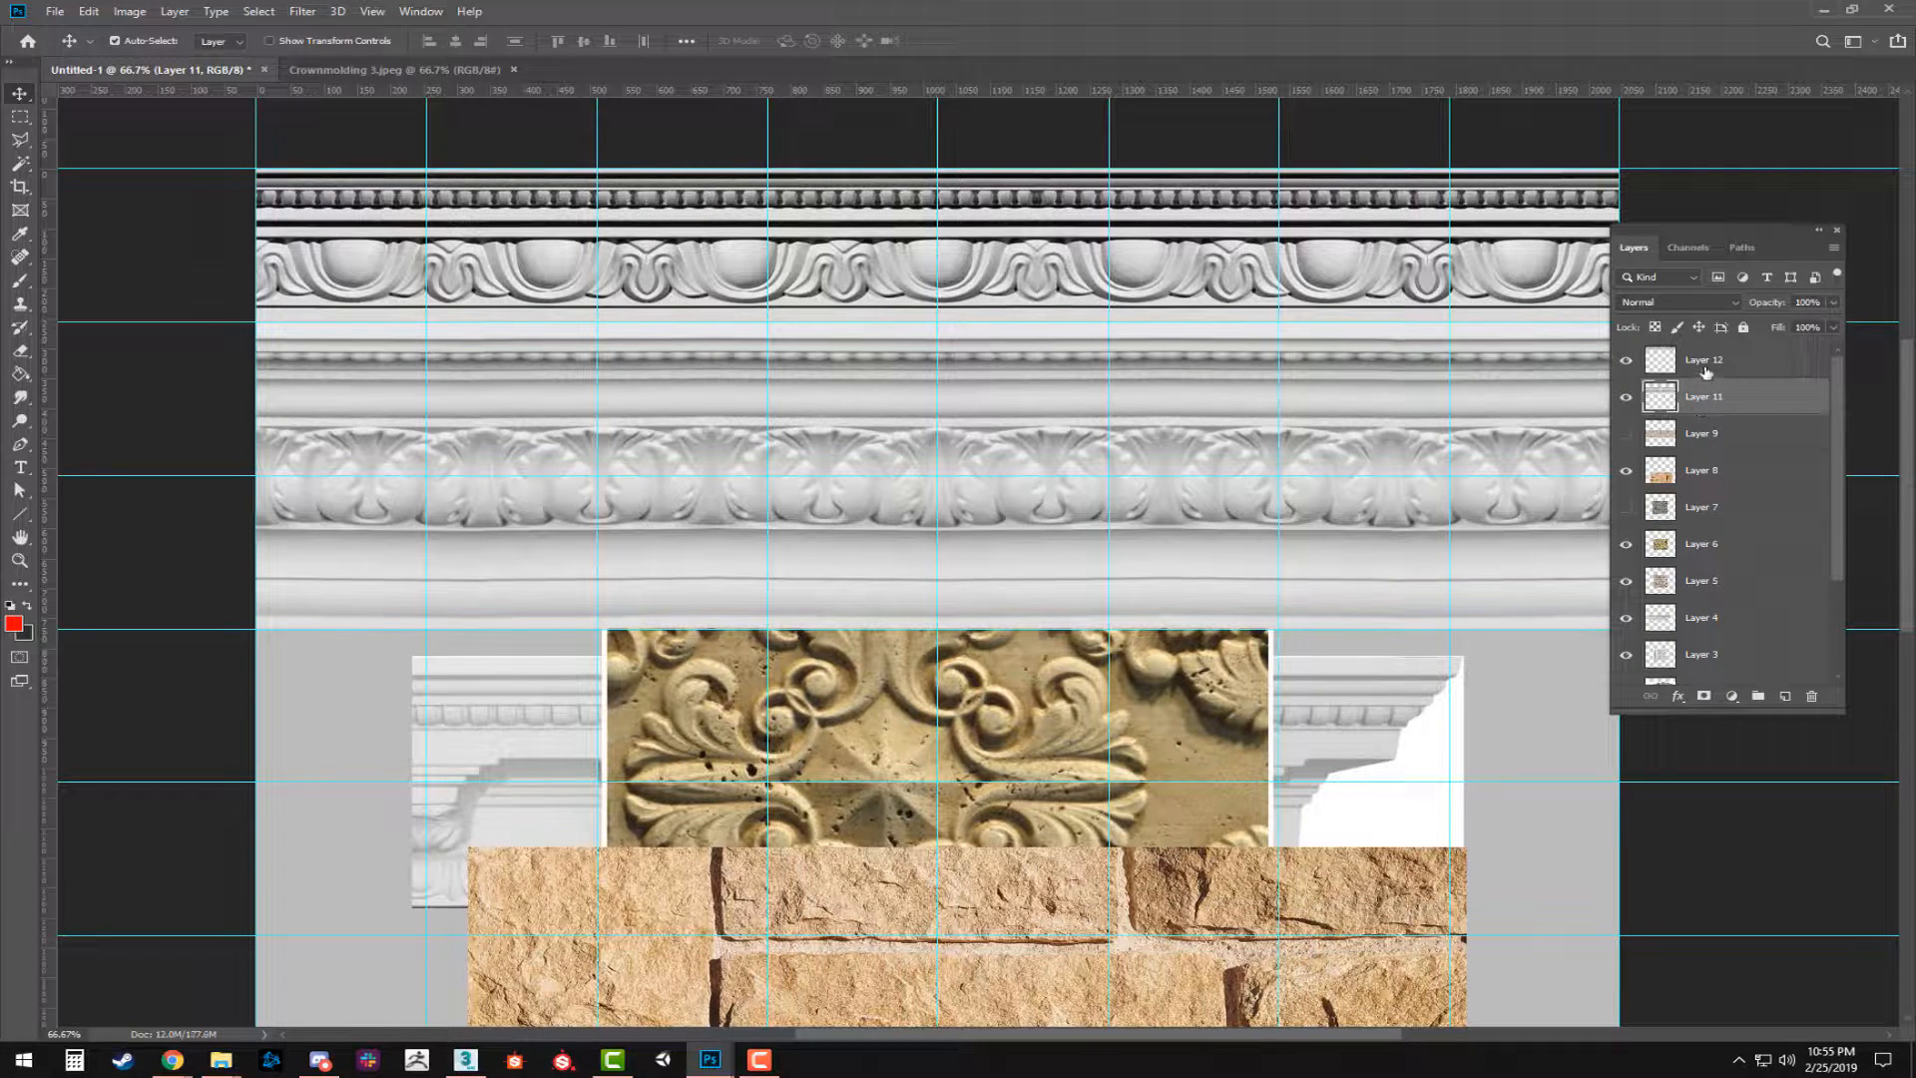
Show Layer 9 again and move Layers 12, 11 and 9 together below Layer 3 in the layer stack.
click(1706, 366)
ctrl+click(1702, 397)
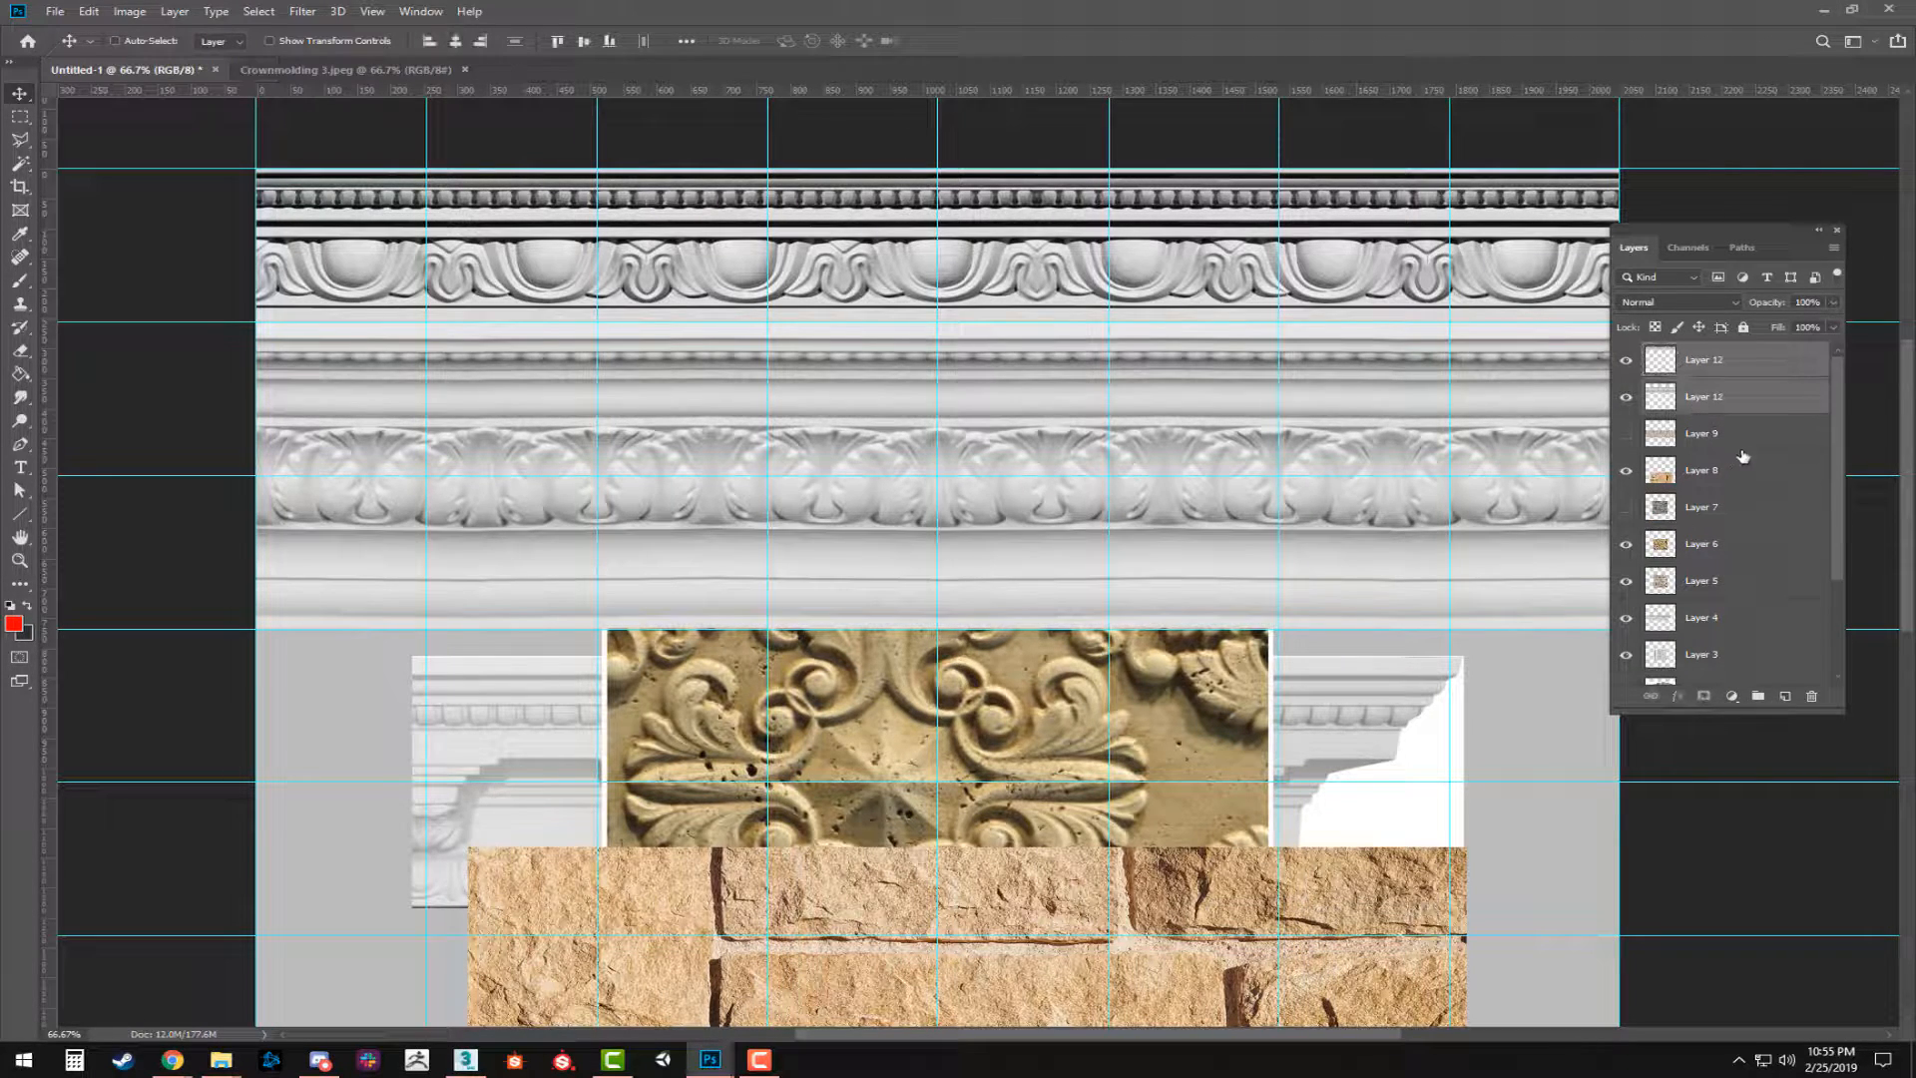
ctrl+click(1706, 439)
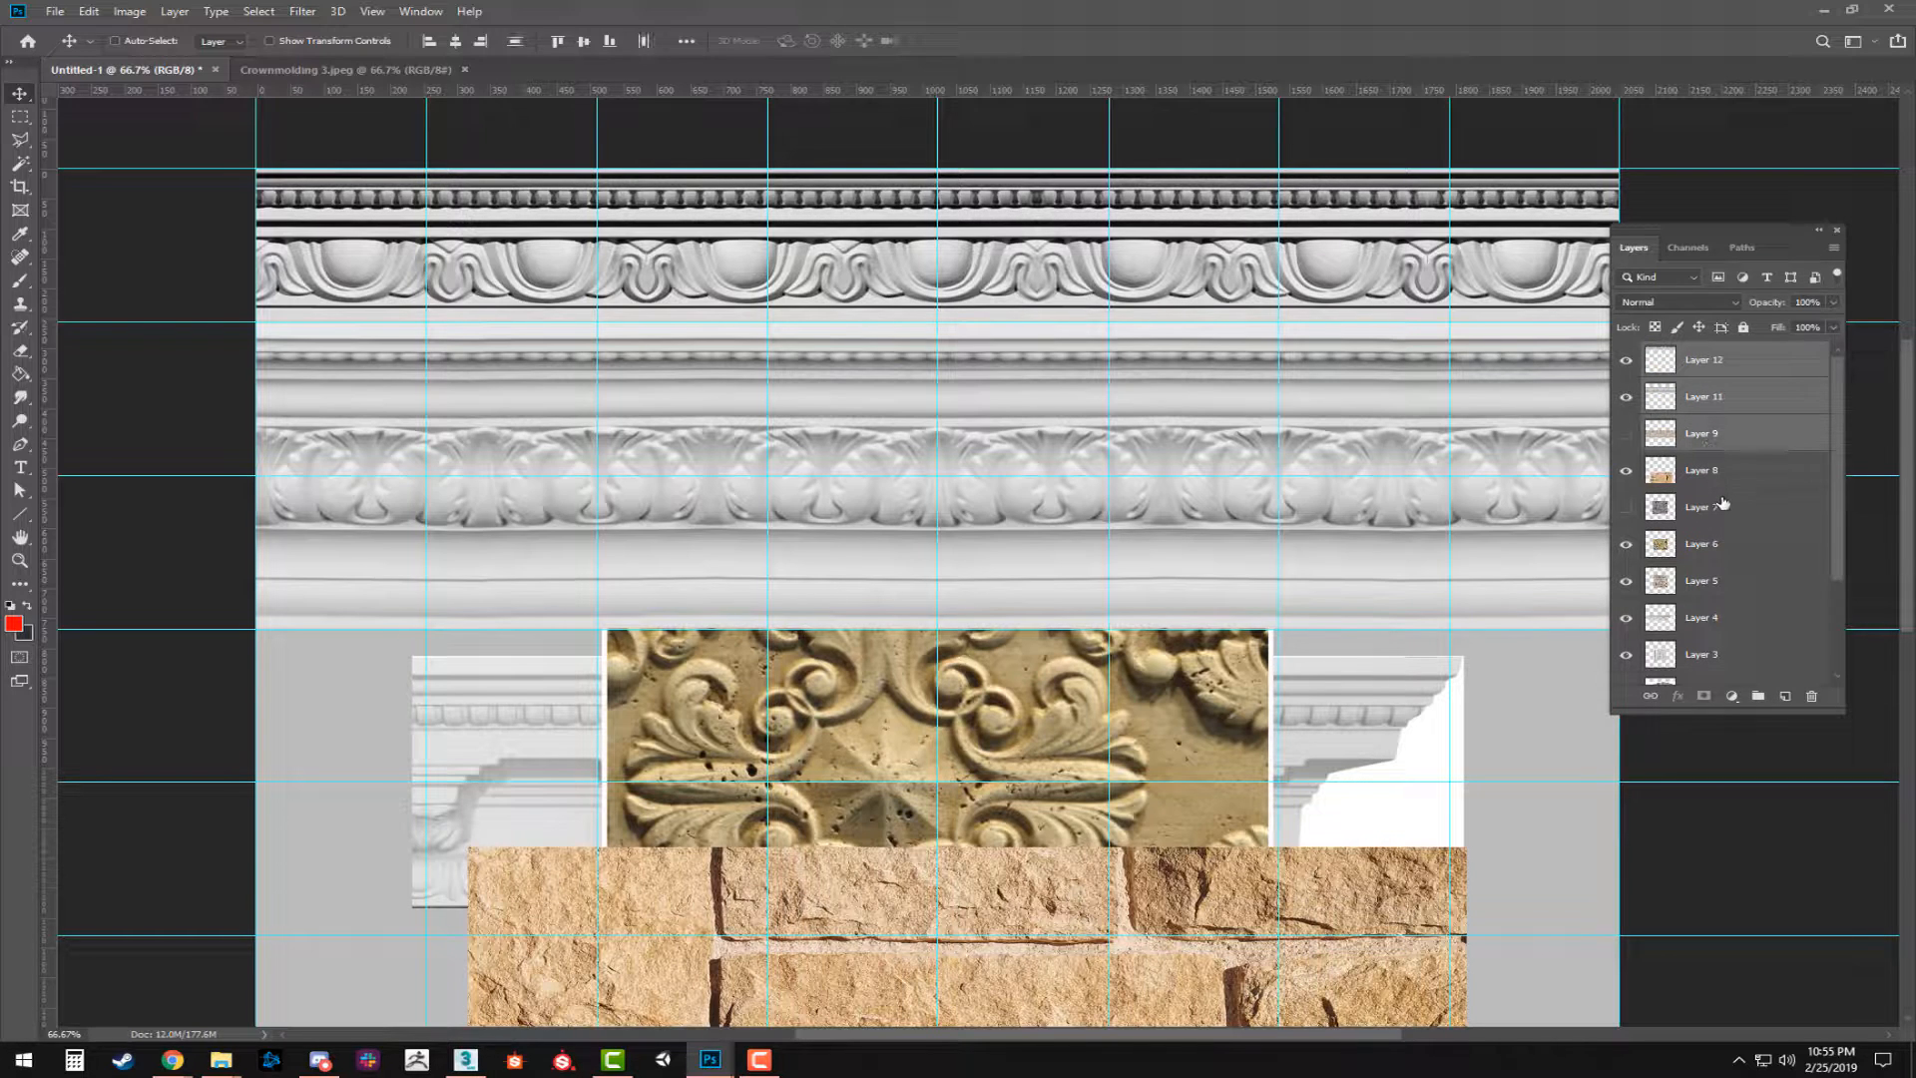
click(1626, 435)
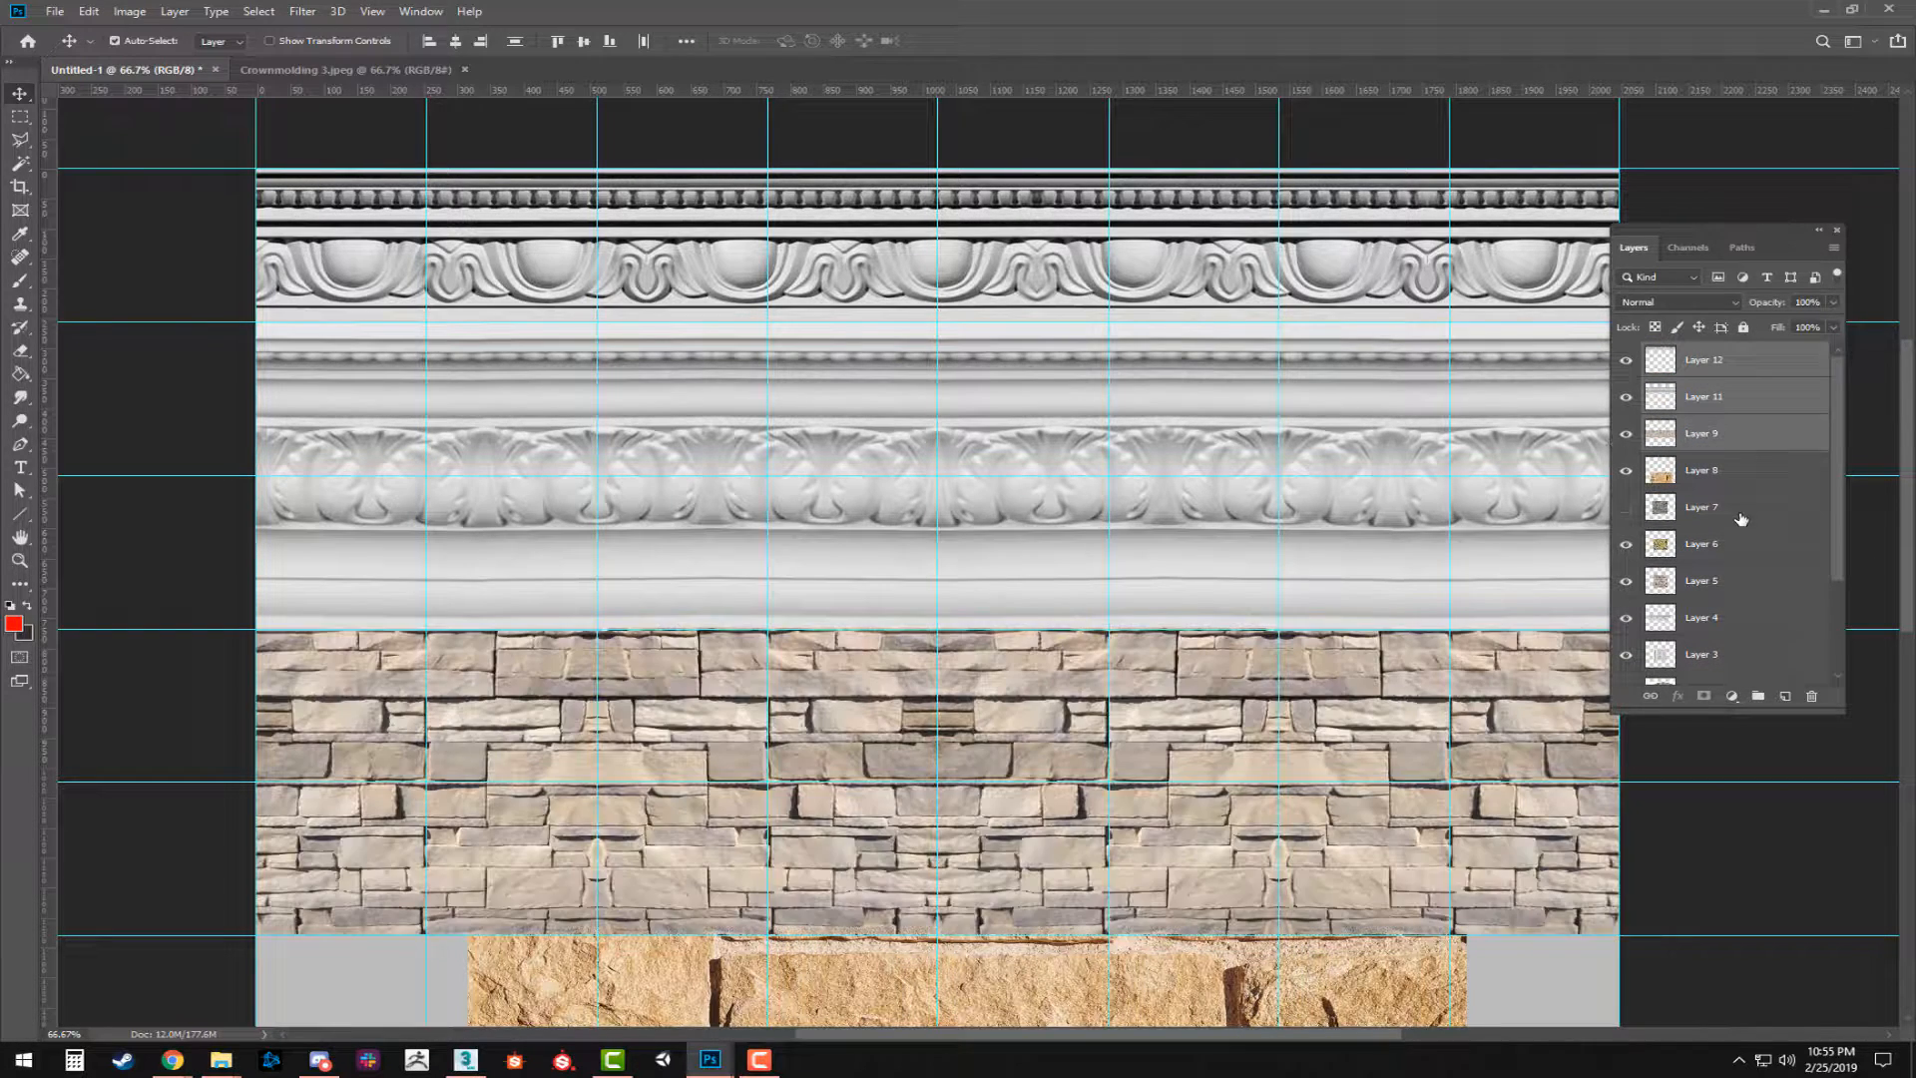
scroll(1725, 526, down, 3)
scroll(1711, 429, up, 2)
drag(1701, 374, 1659, 569)
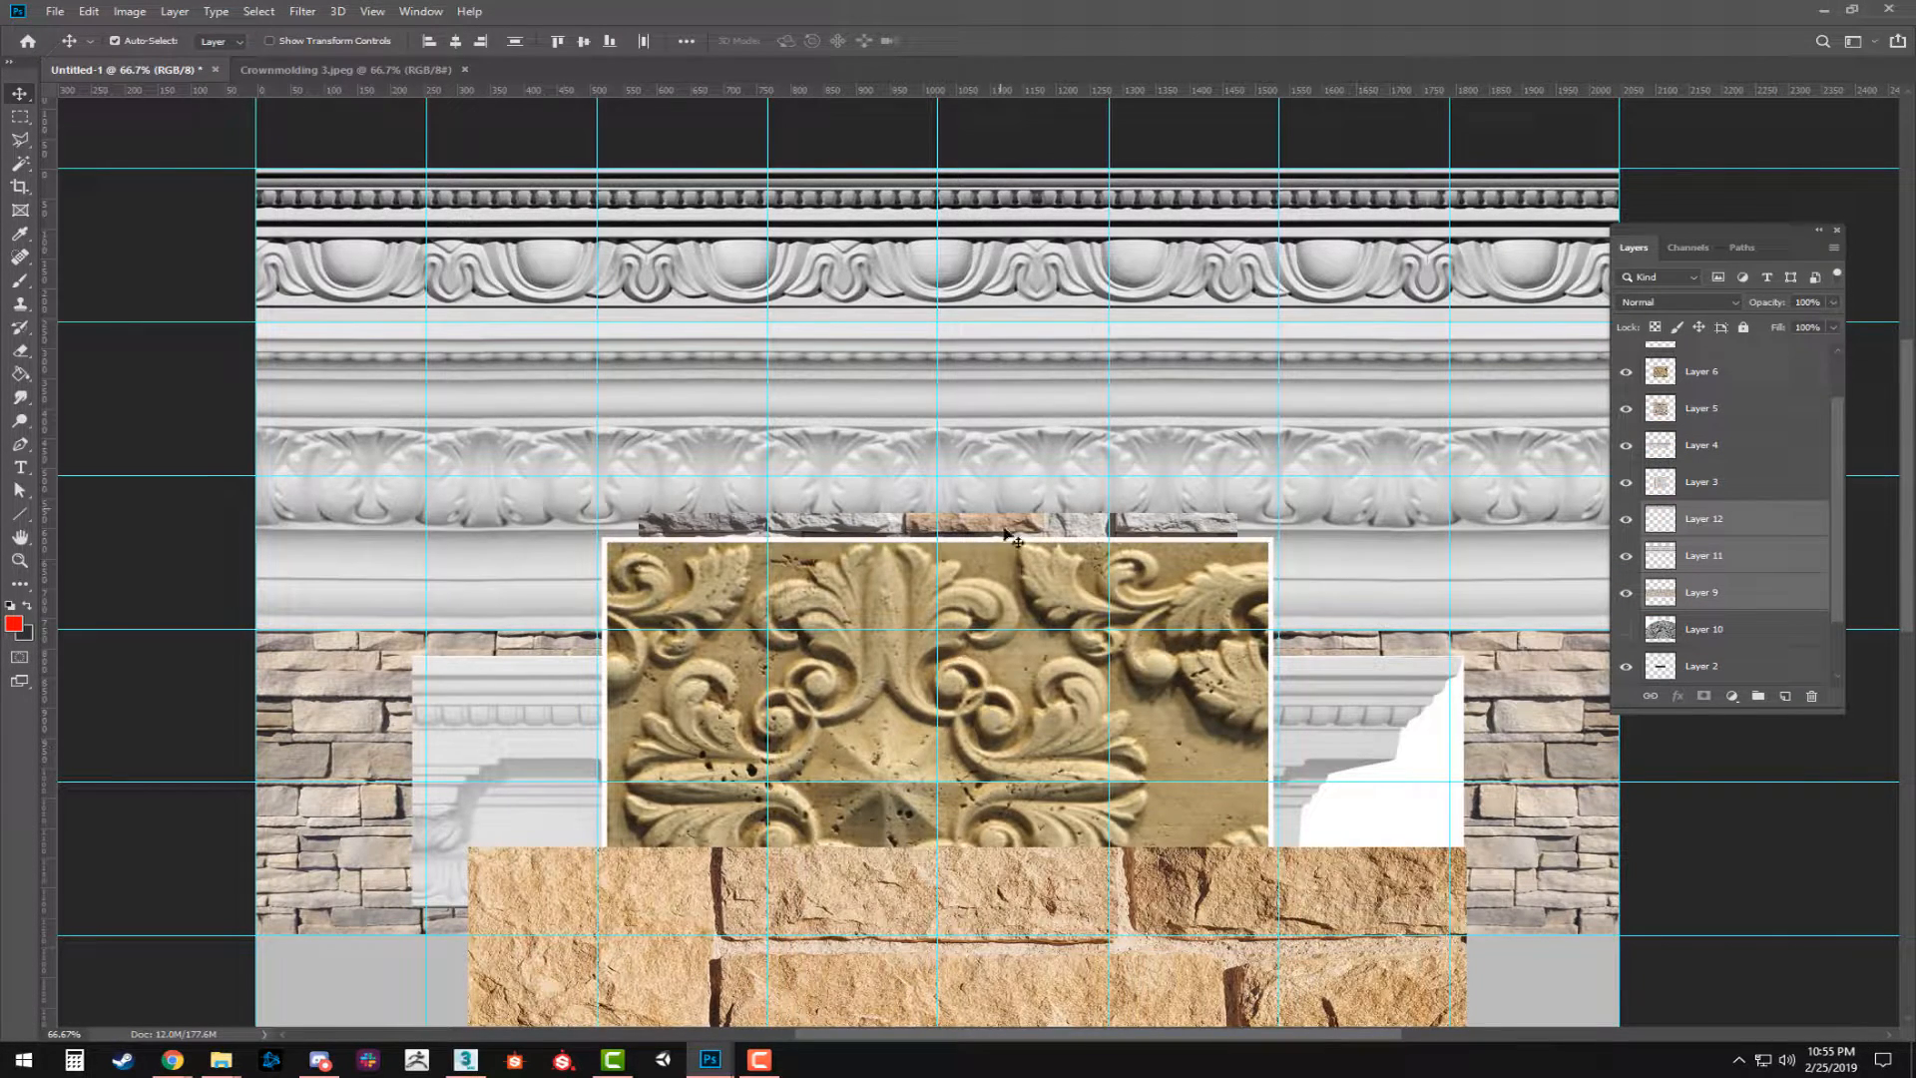
Hide the carved leaf ornament tile on Layer 6.
scroll(1071, 619, down, 1)
click(1048, 624)
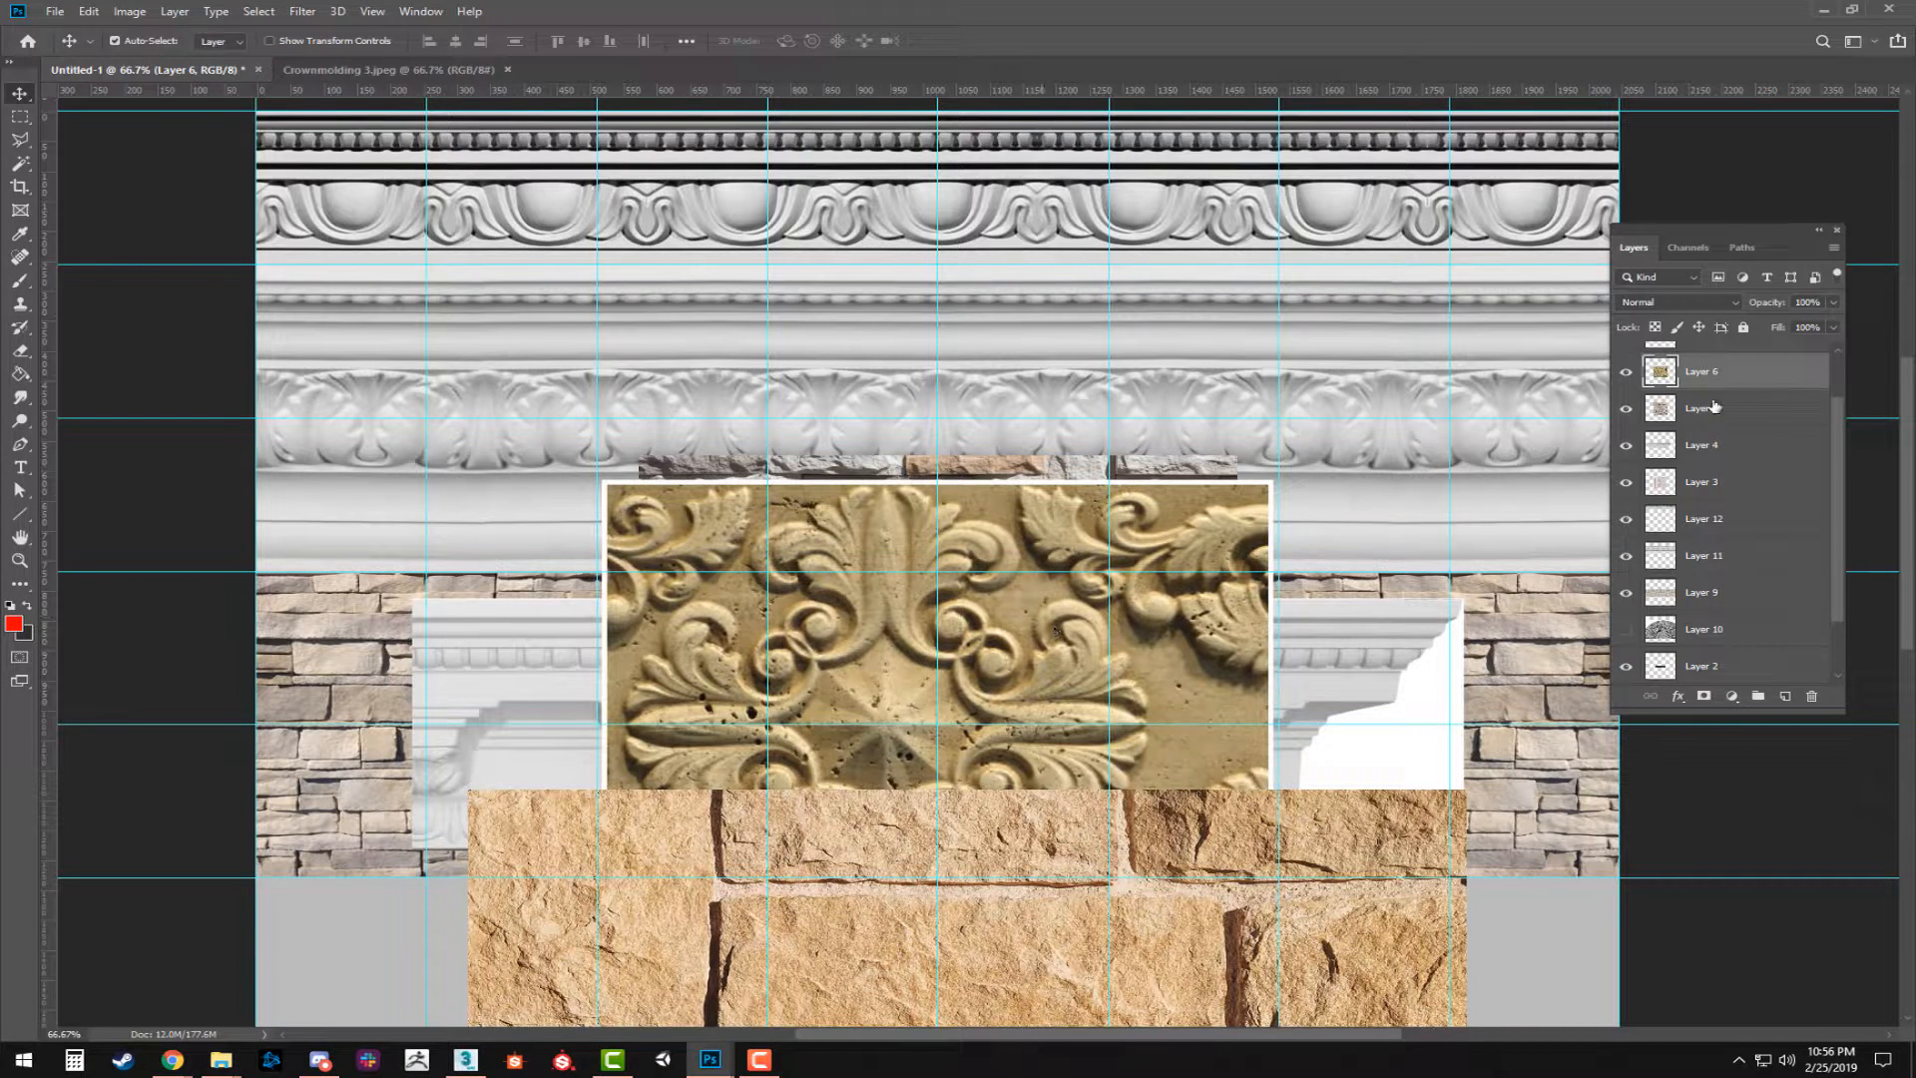
click(1625, 371)
scroll(1657, 417, up, 1)
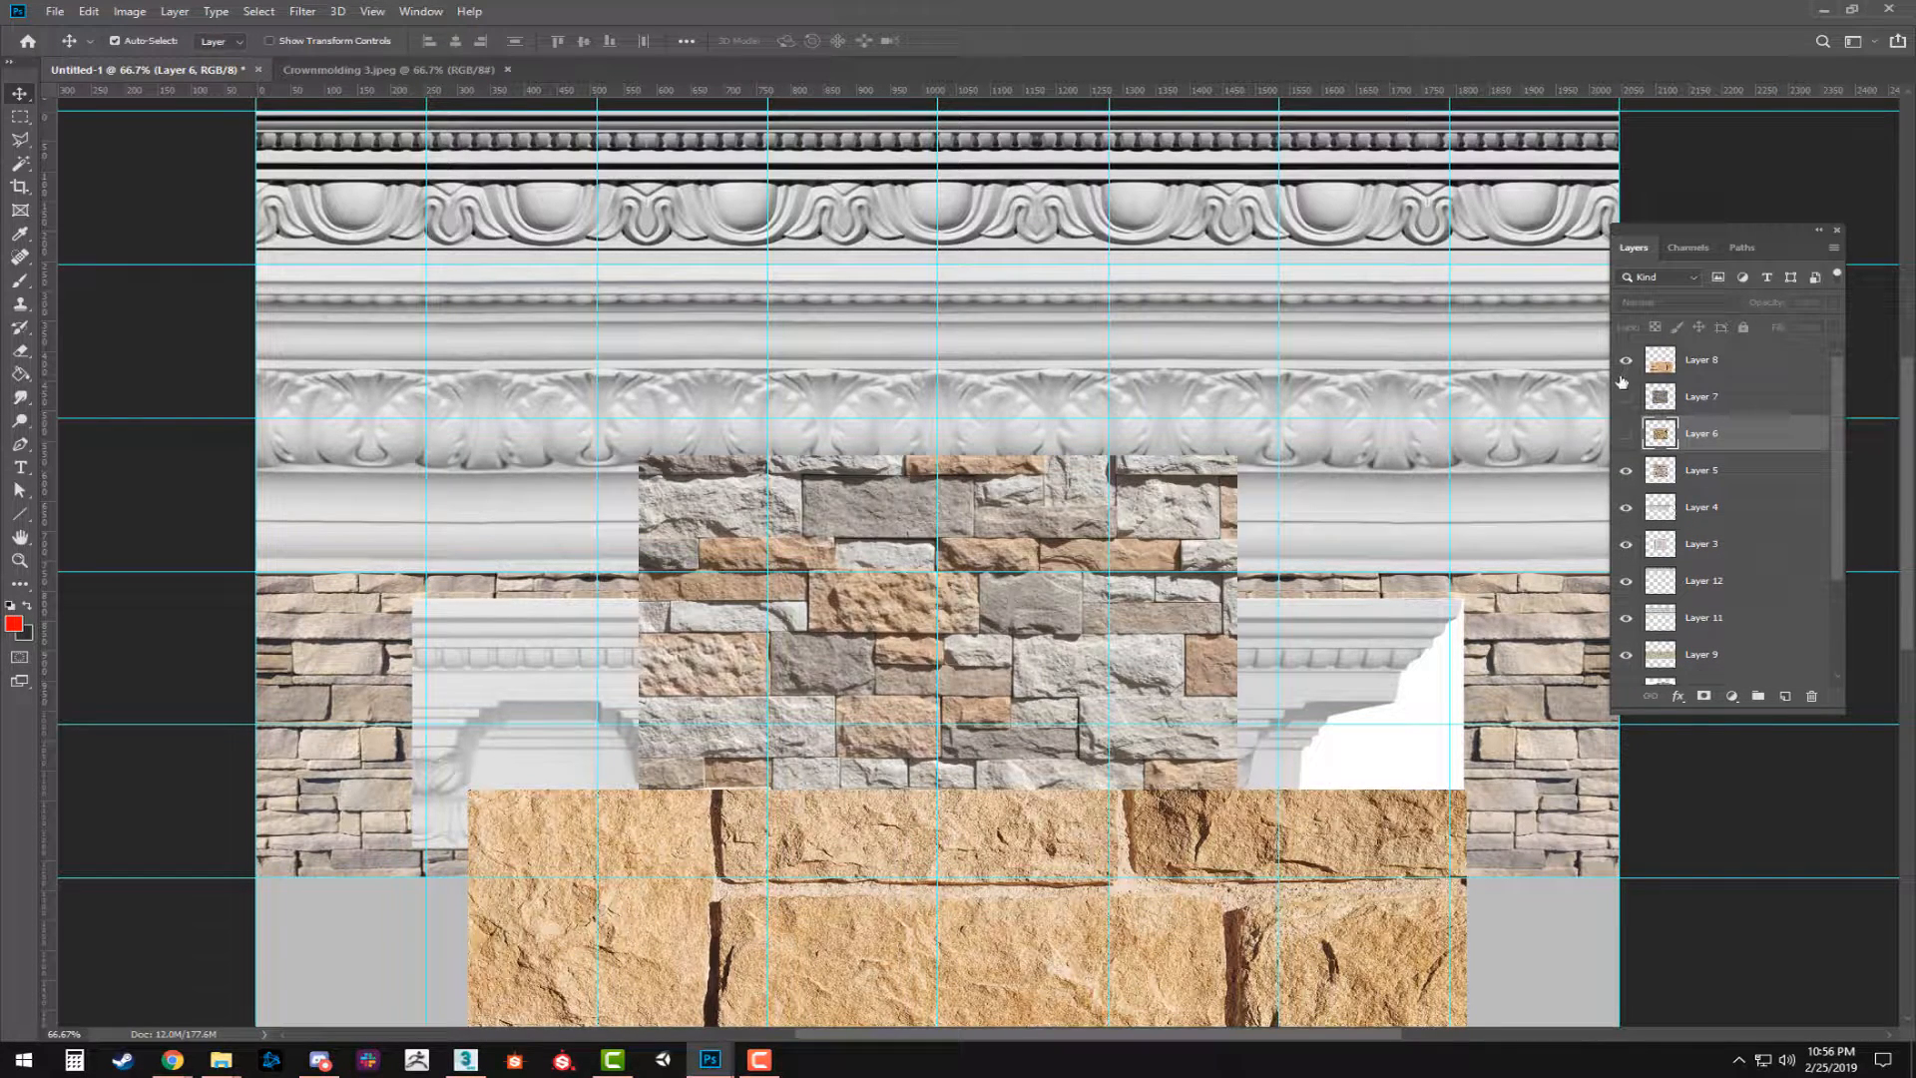
Move the tan stone block image to the sheet's left edge, with its top on the guide below the stacked stone strip.
drag(1174, 870, 1118, 629)
drag(1237, 427, 1234, 367)
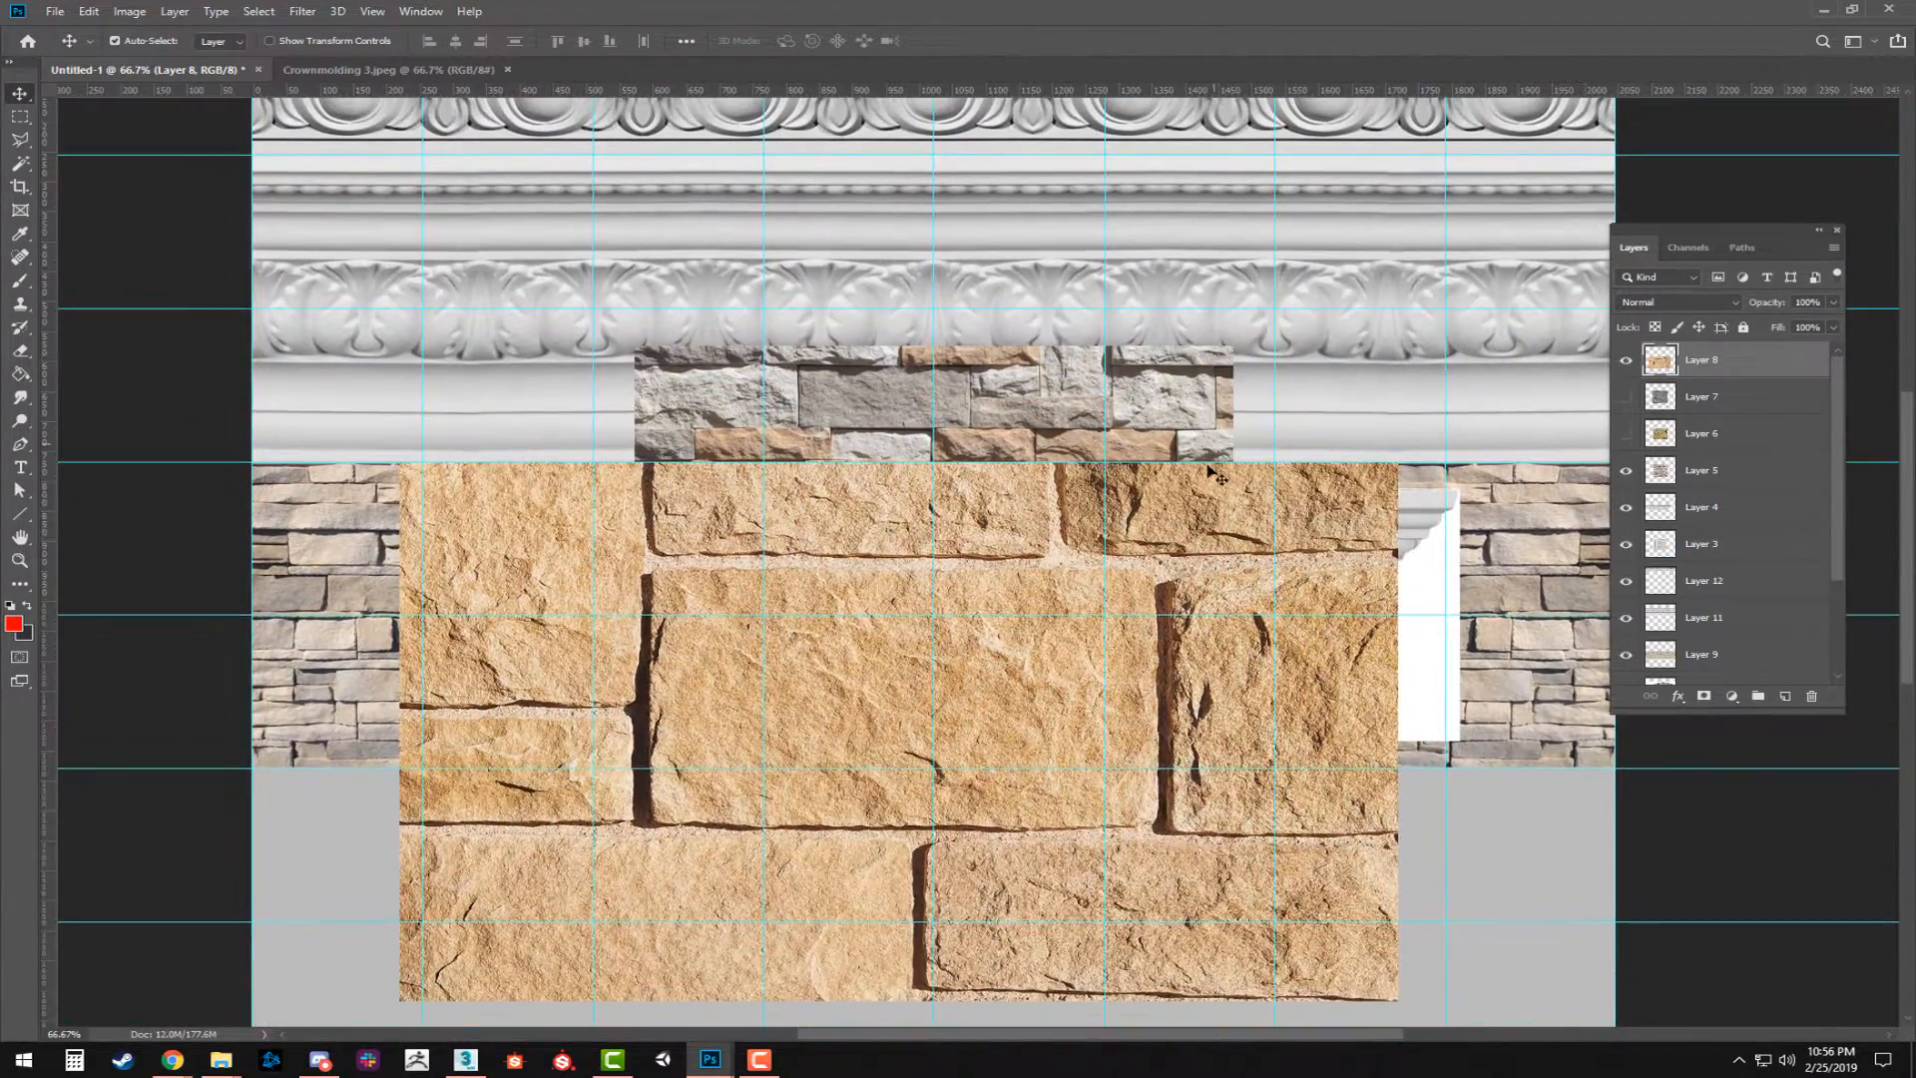
key(z)
alt+click(1238, 424)
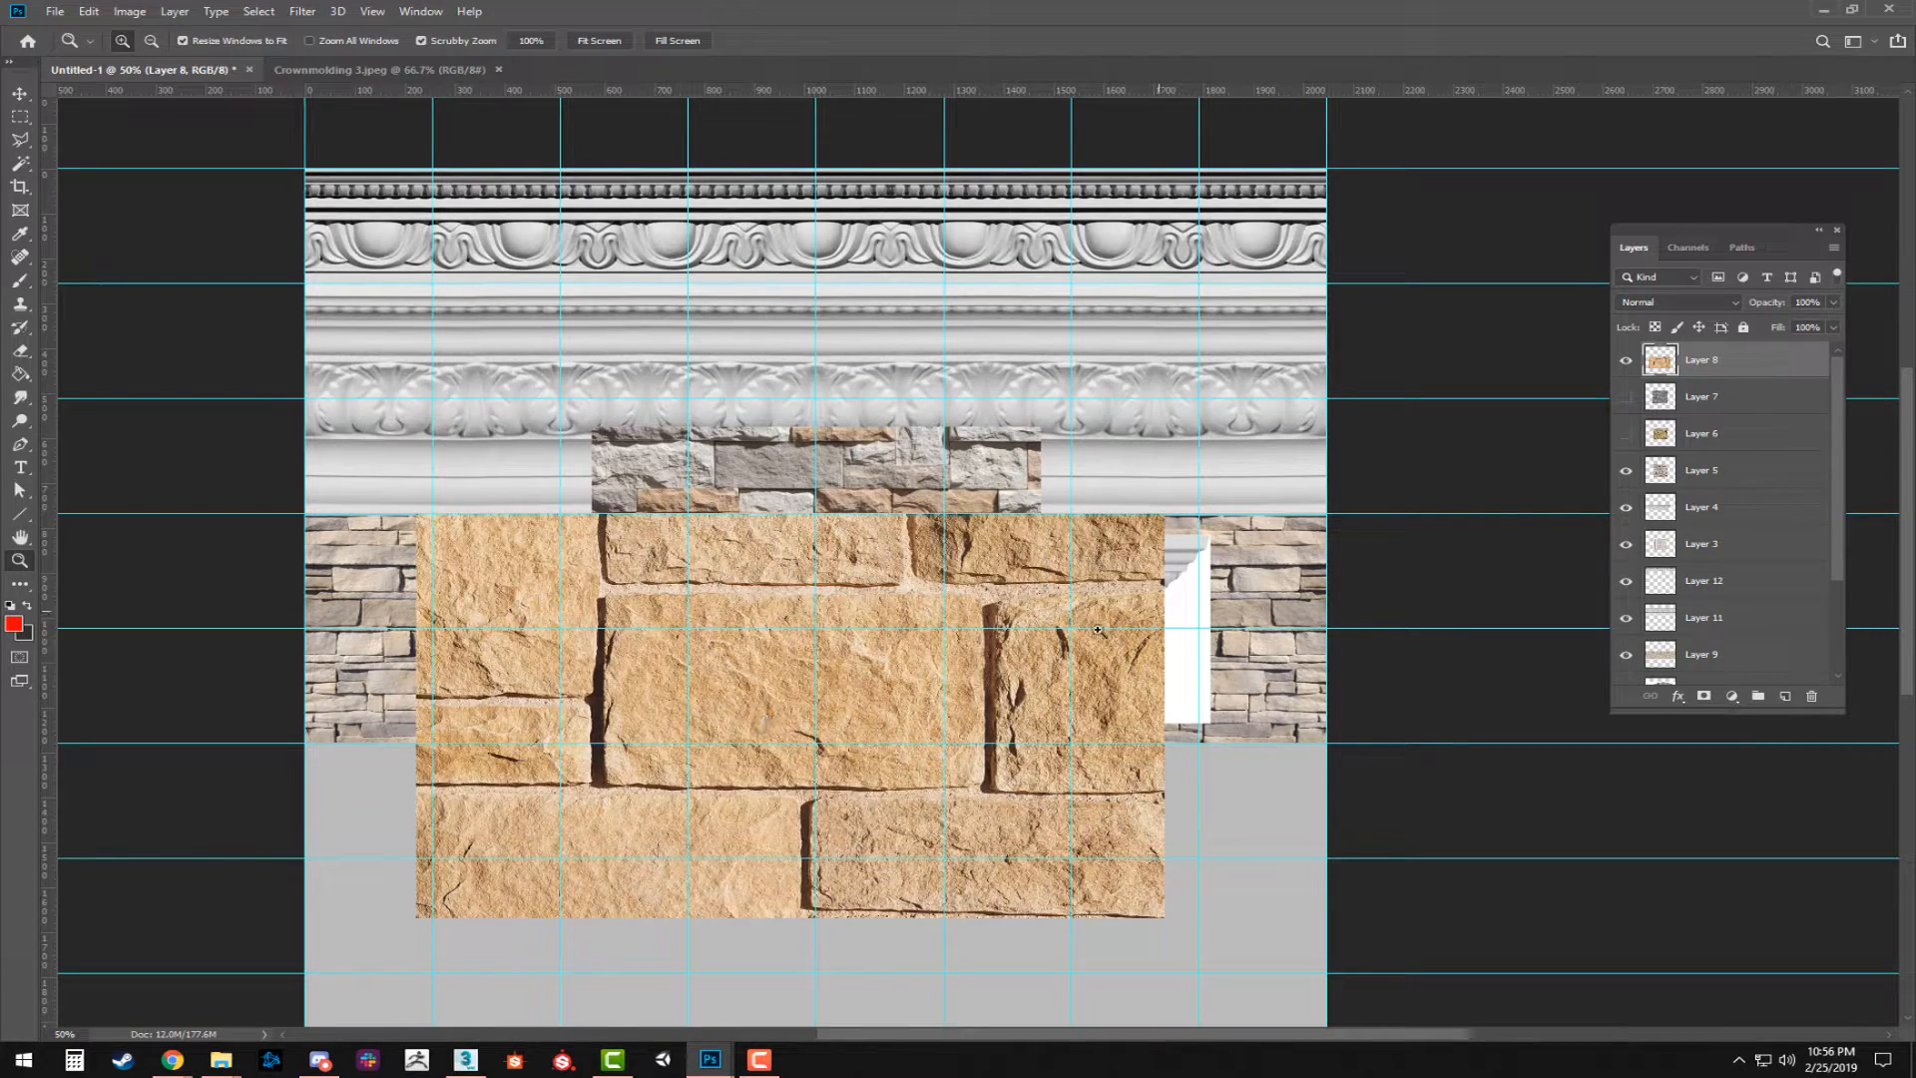
drag(488, 785, 620, 597)
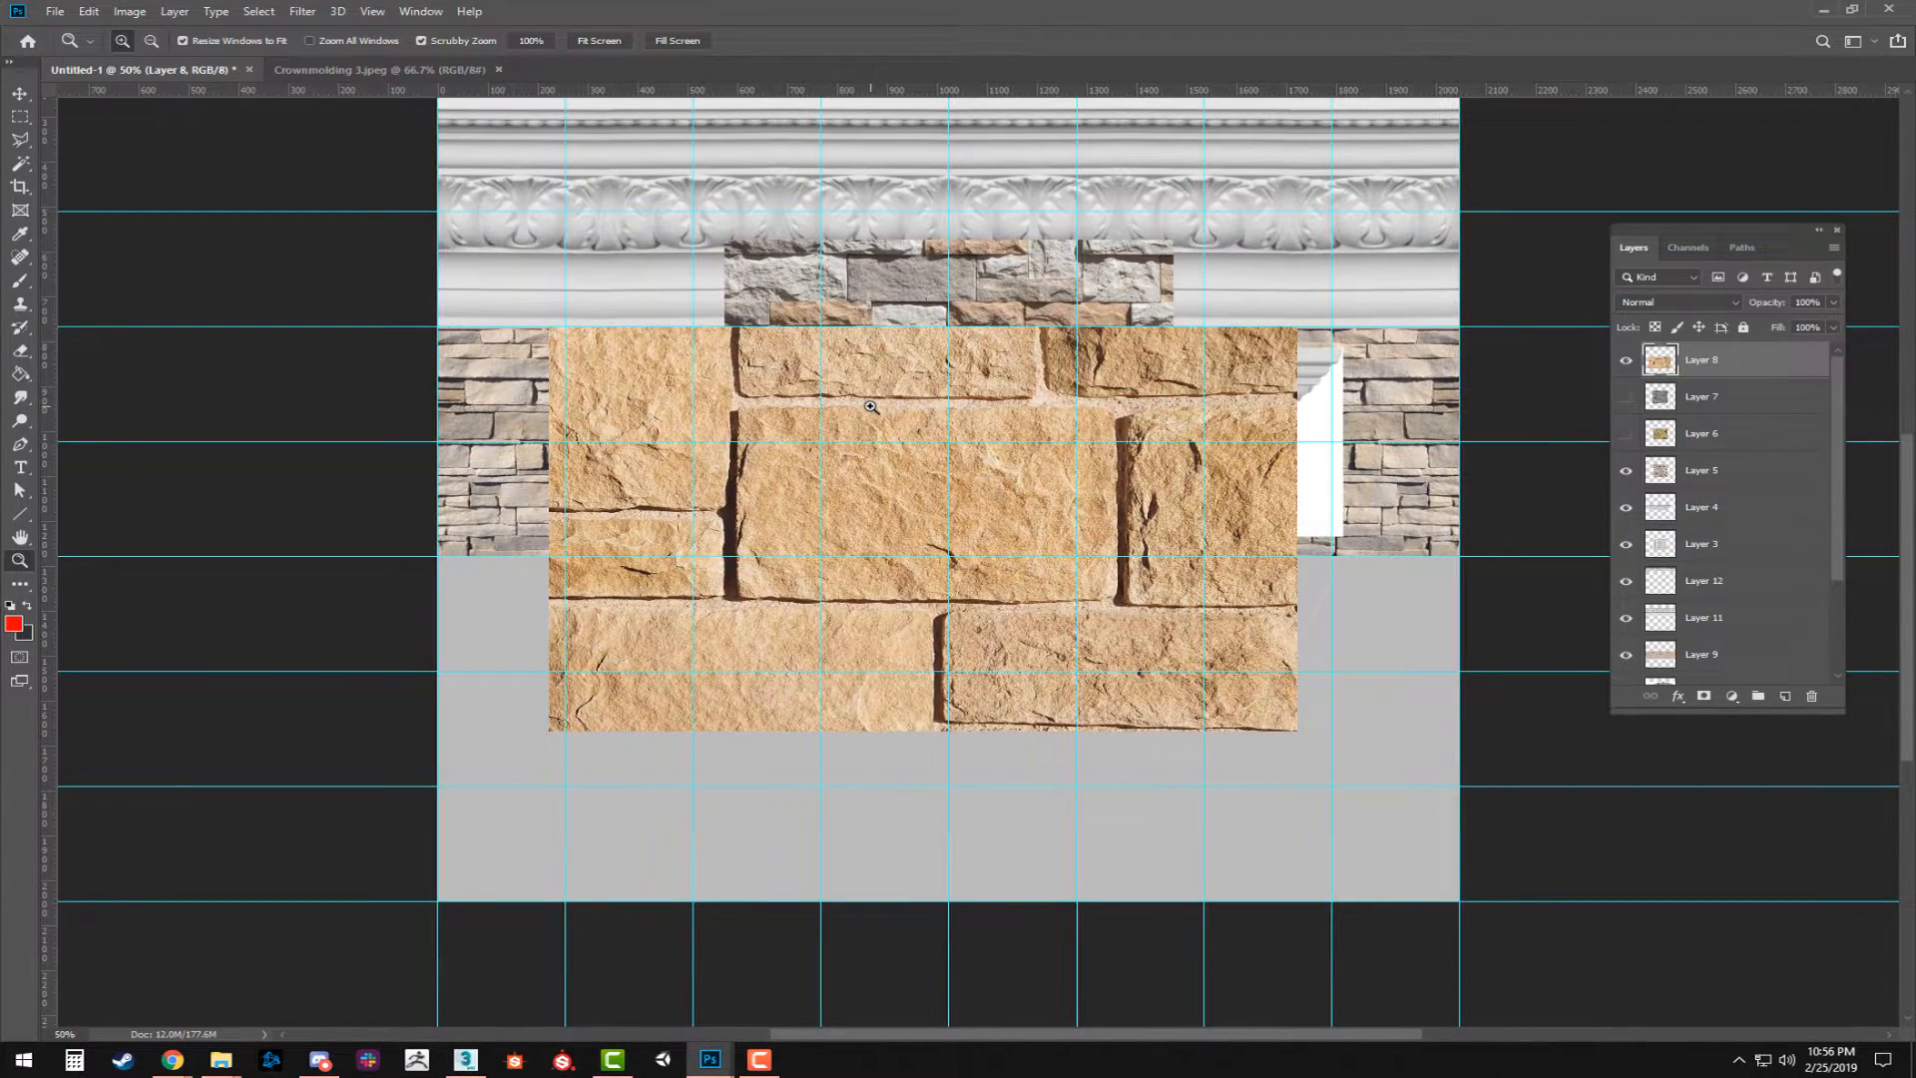
key(v)
drag(817, 483, 707, 739)
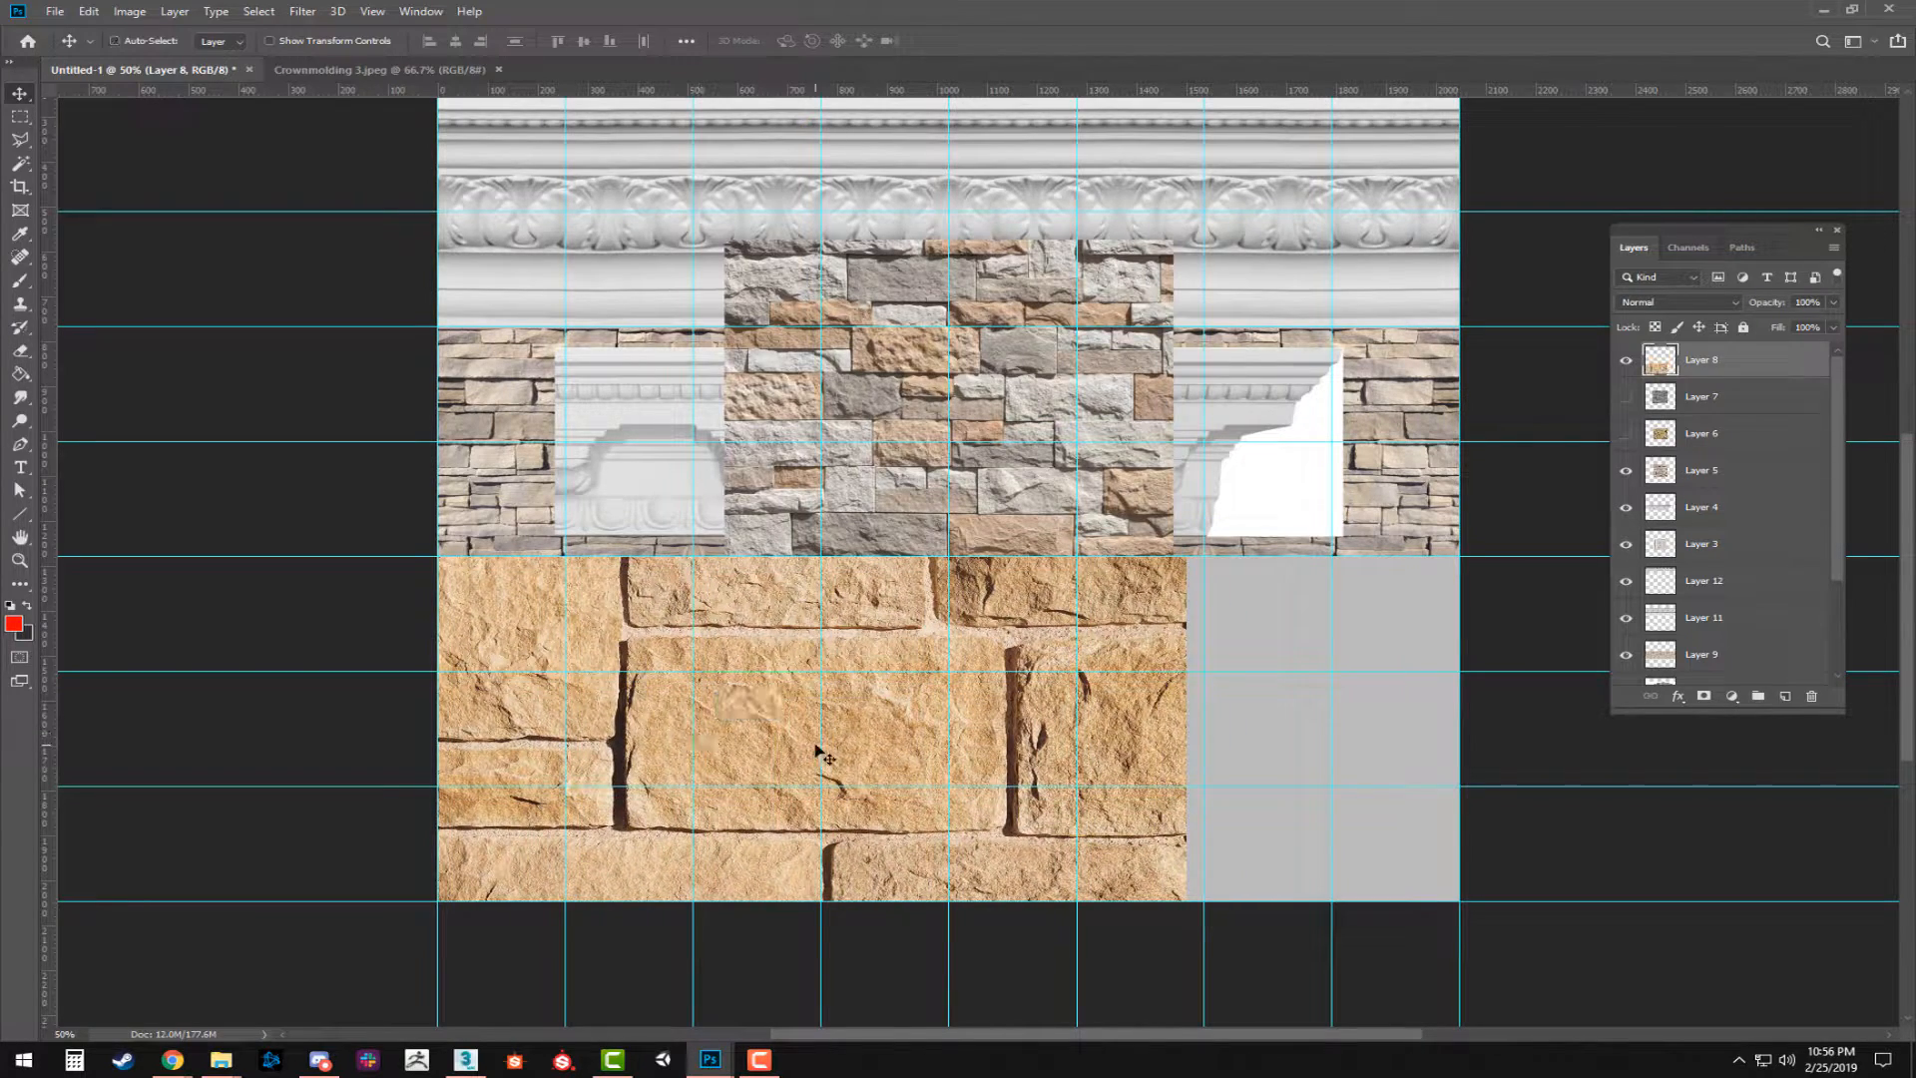
Scale the tan stone image down to one grid row in height and place a duplicate directly to its right.
key(ctrl+t)
drag(1194, 956, 665, 648)
key(Return)
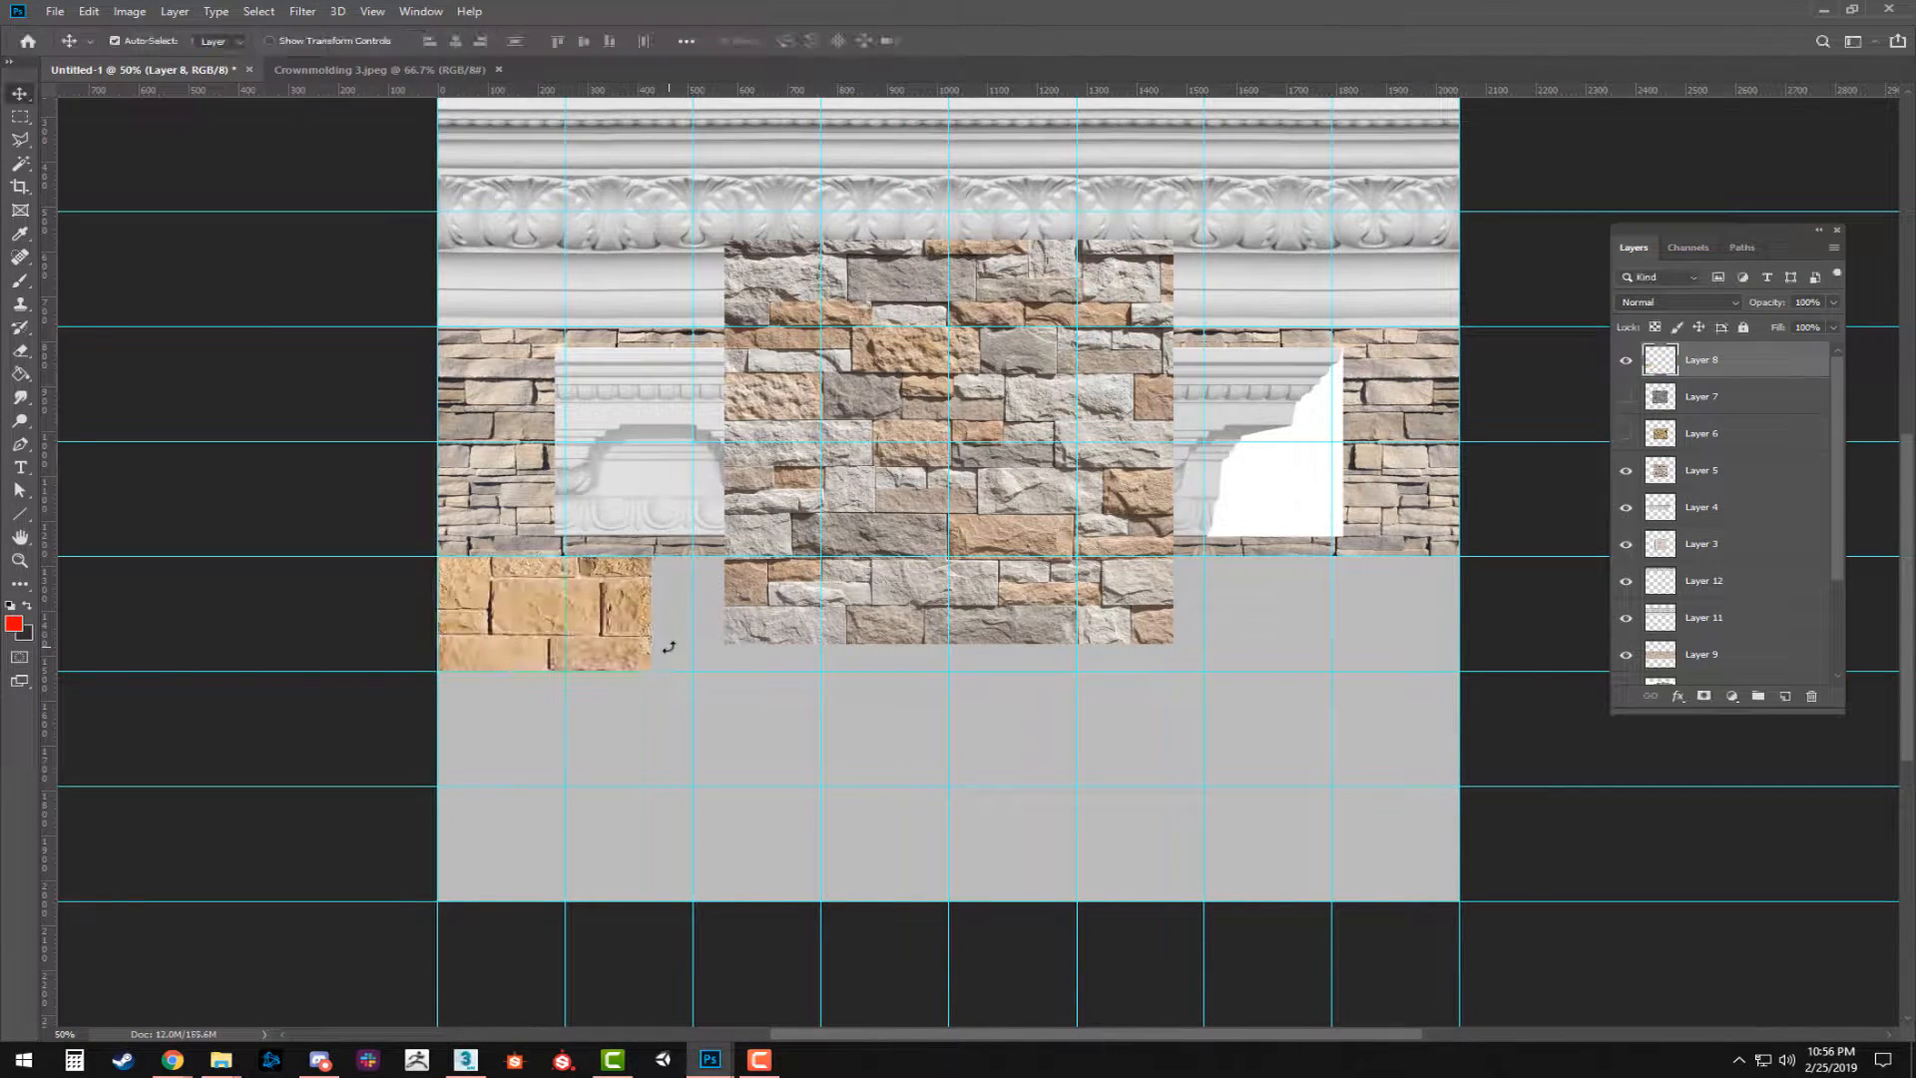
drag(559, 604, 750, 616)
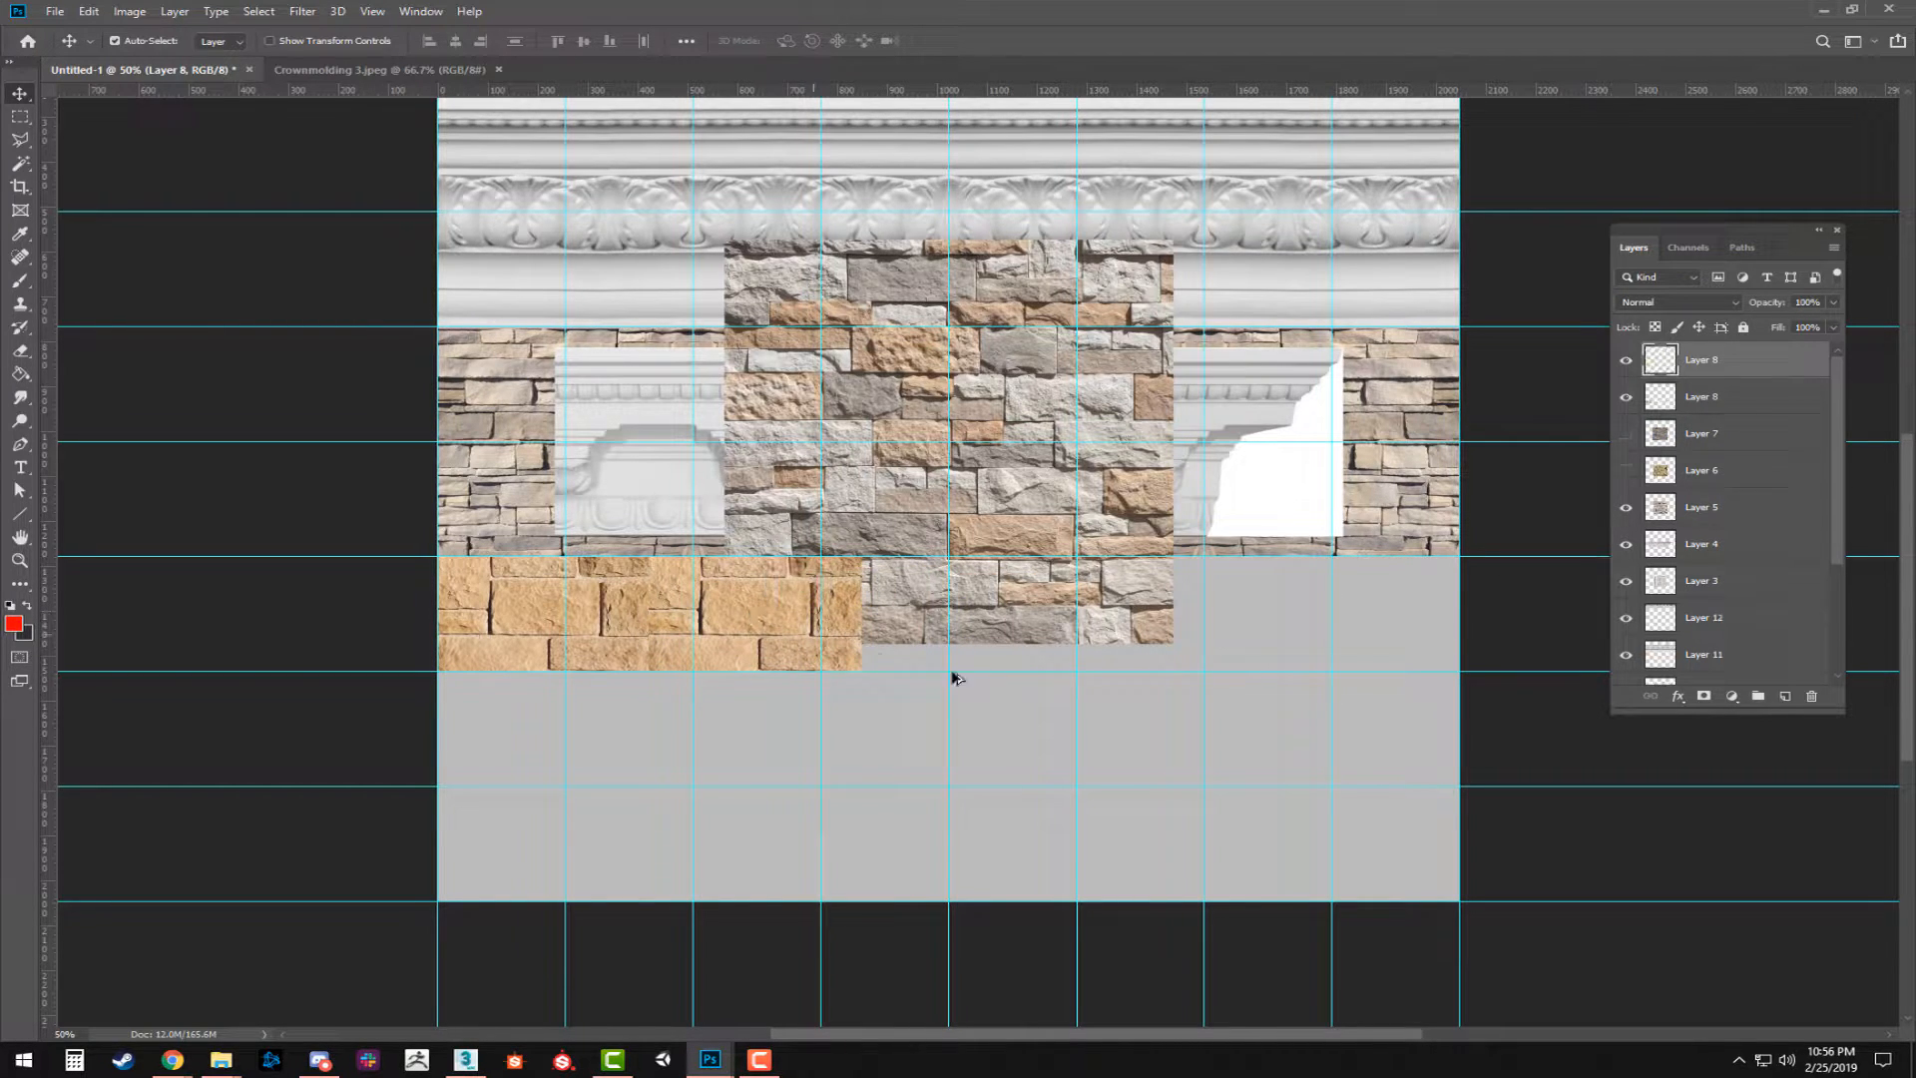
Flip the duplicate tan stone tile horizontally, fit it against the original and merge the two layers.
key(ctrl+t)
right_click(750, 643)
click(848, 820)
drag(755, 614, 742, 608)
key(Return)
shift+click(1716, 404)
key(ctrl+e)
Try duplicating the merged pair of tan stone tiles alongside itself to extend the row.
mouse_move(729, 642)
mouse_down()
mouse_move(828, 653)
mouse_move(699, 666)
mouse_up()
drag(798, 631, 1226, 644)
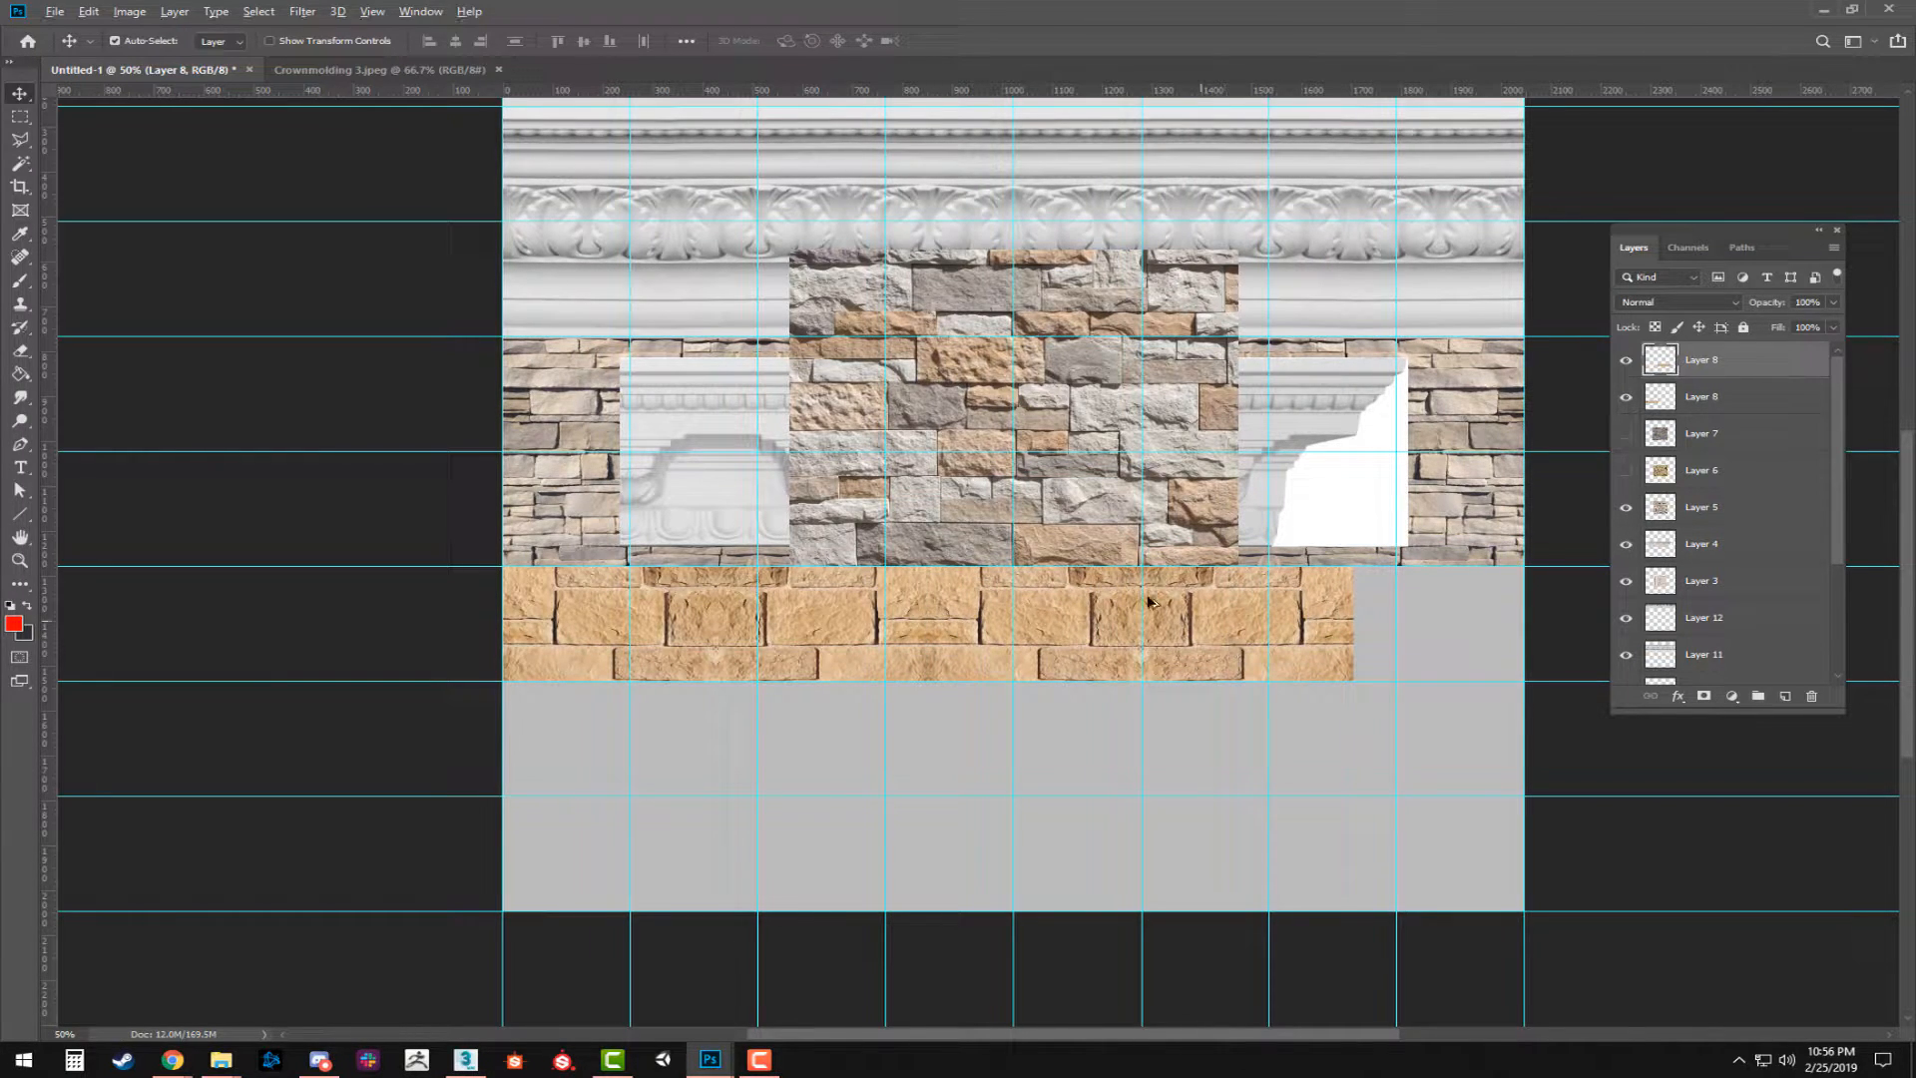
drag(1142, 609, 1048, 454)
key(ctrl+z)
drag(1186, 633, 1484, 718)
key(ctrl+z)
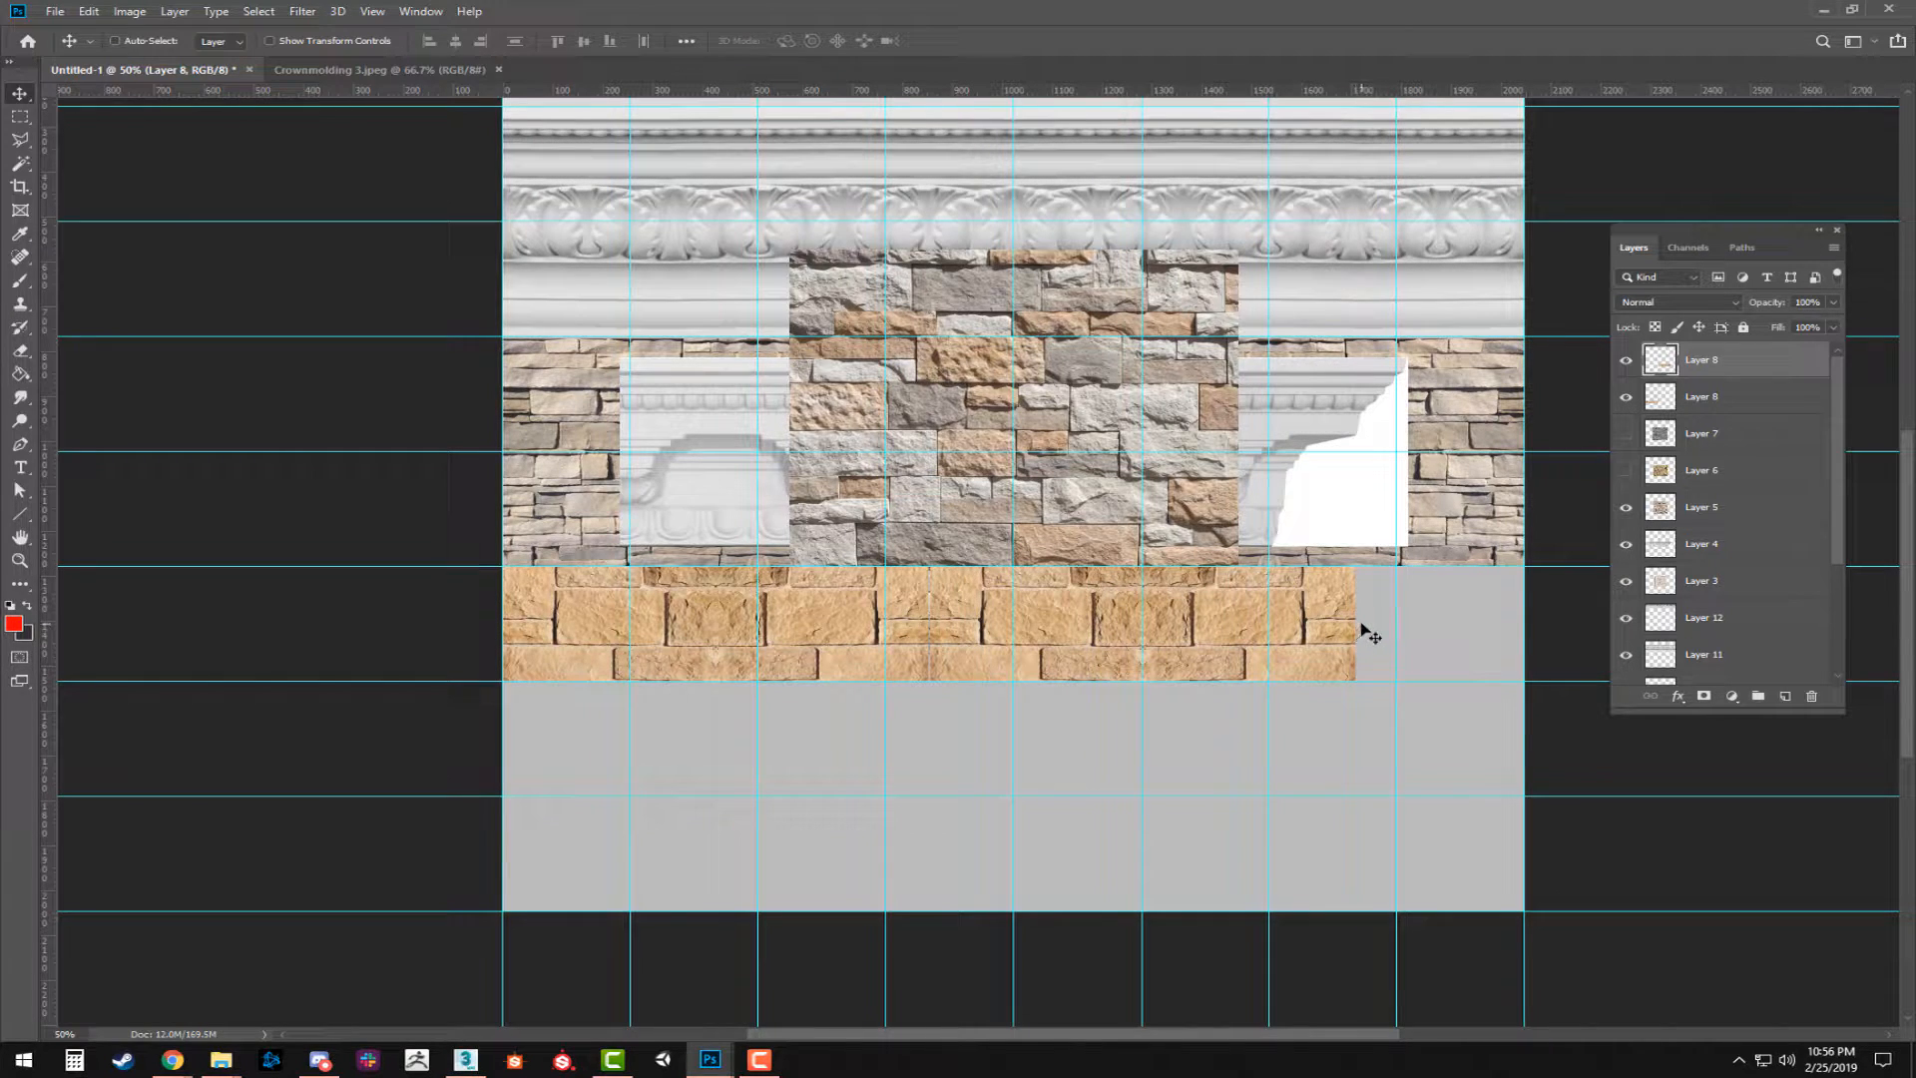
Undo the tan stone duplication, merge and flip, going back to two separate unflipped tiles.
key(ctrl+z)
key(ctrl+shift+z)
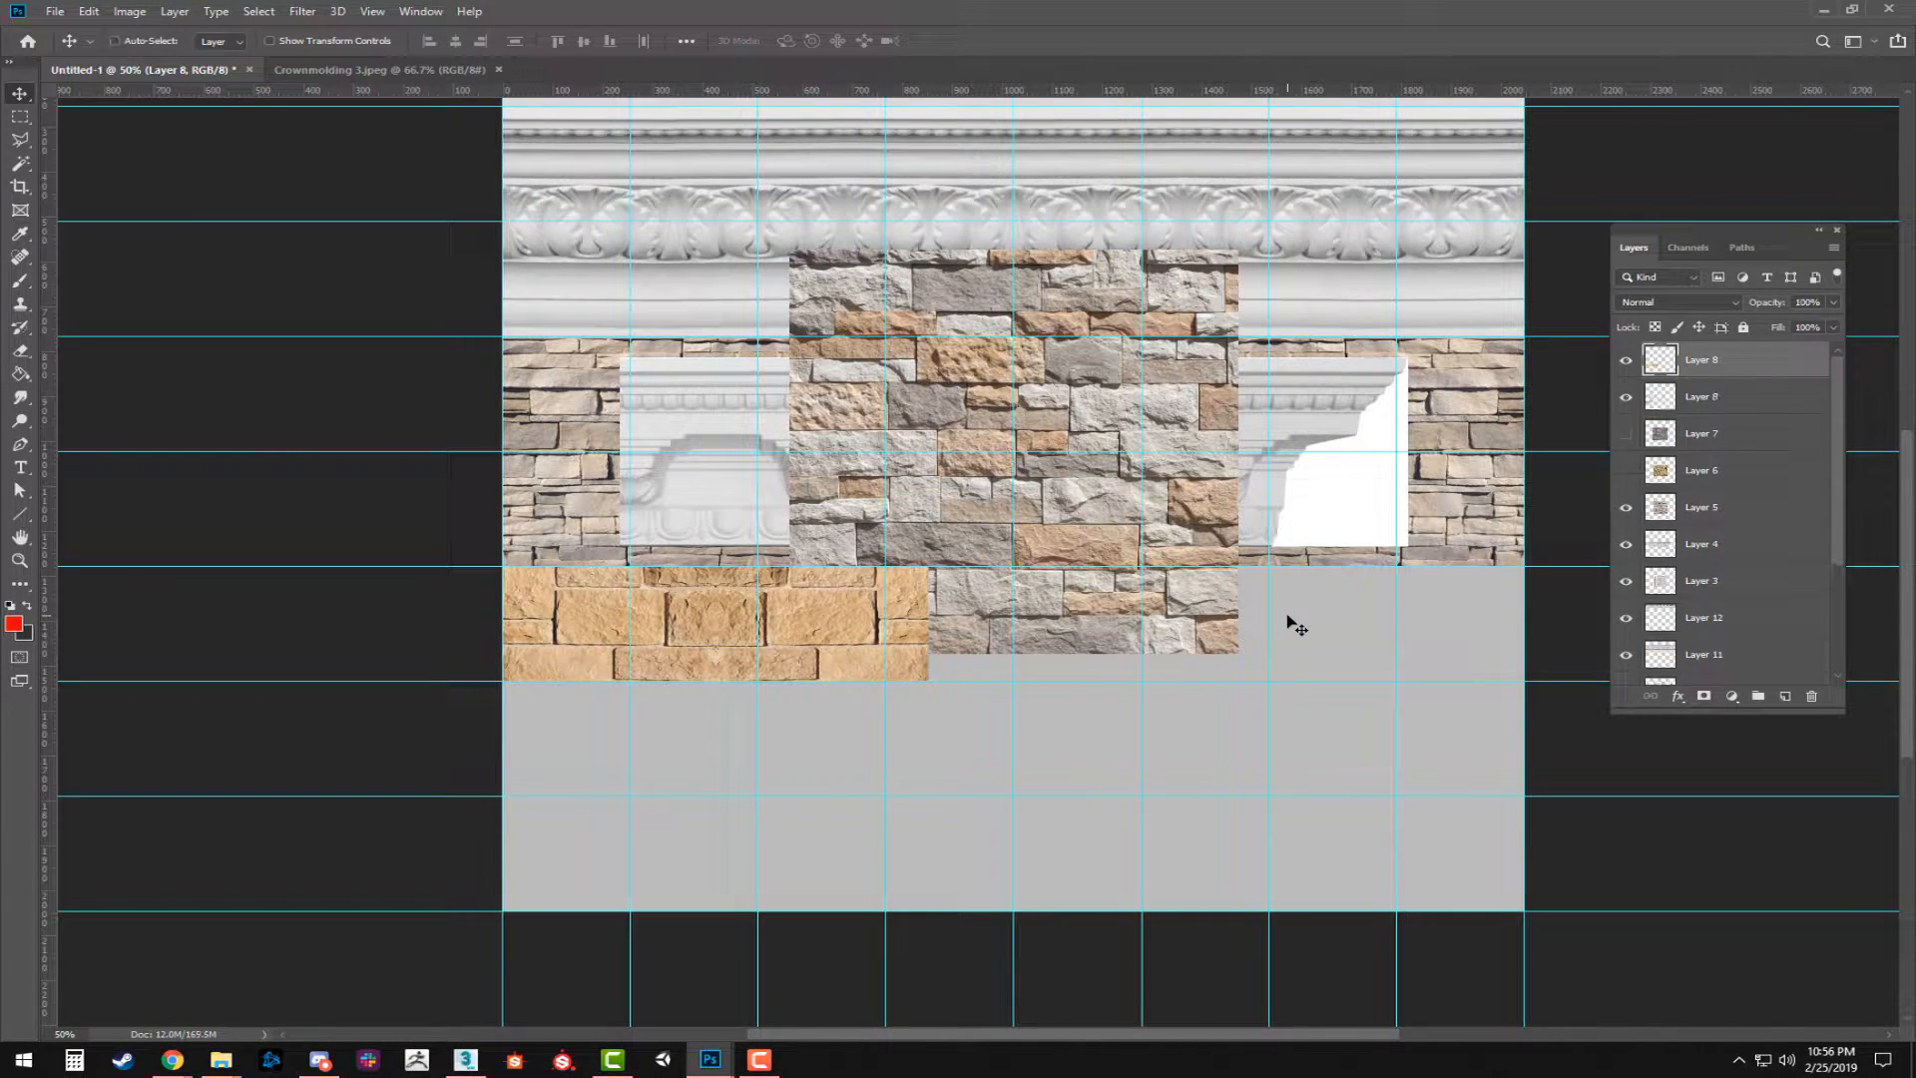
key(ctrl+shift+z)
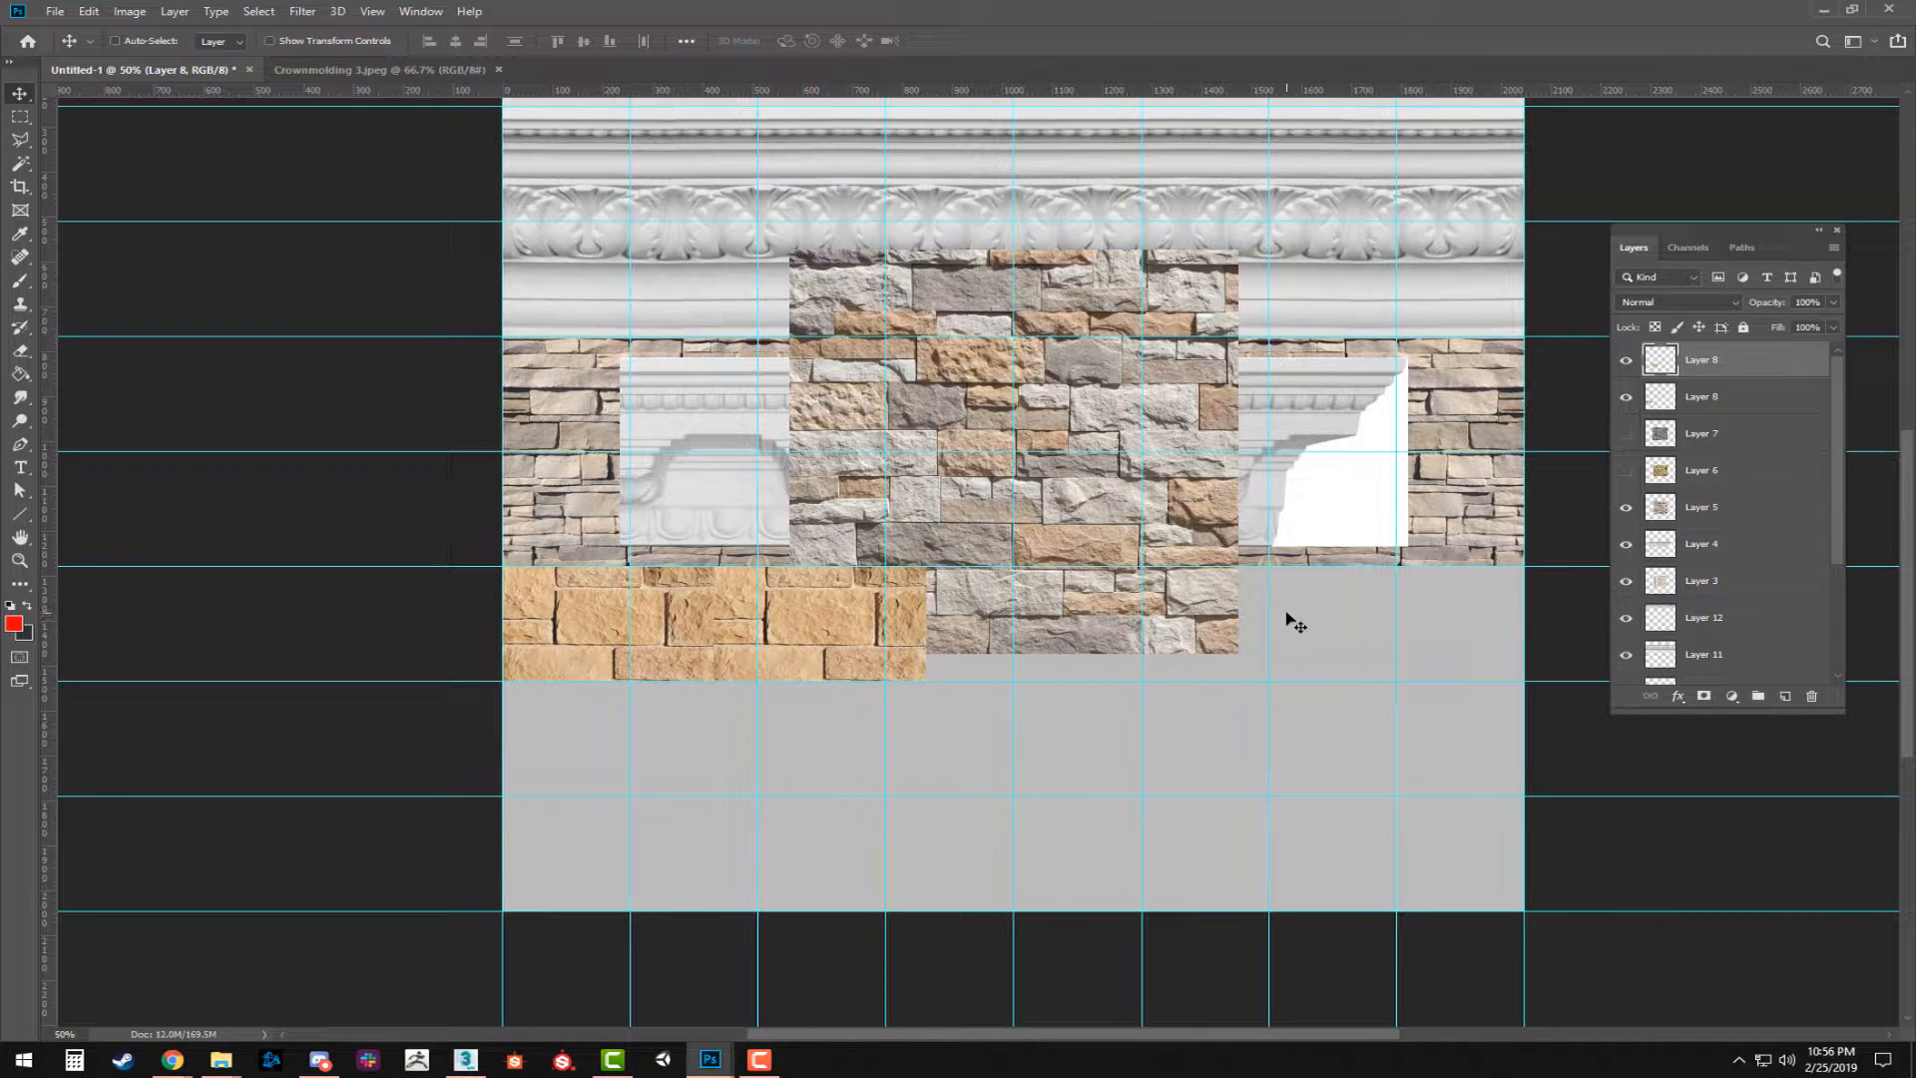
key(ctrl+y)
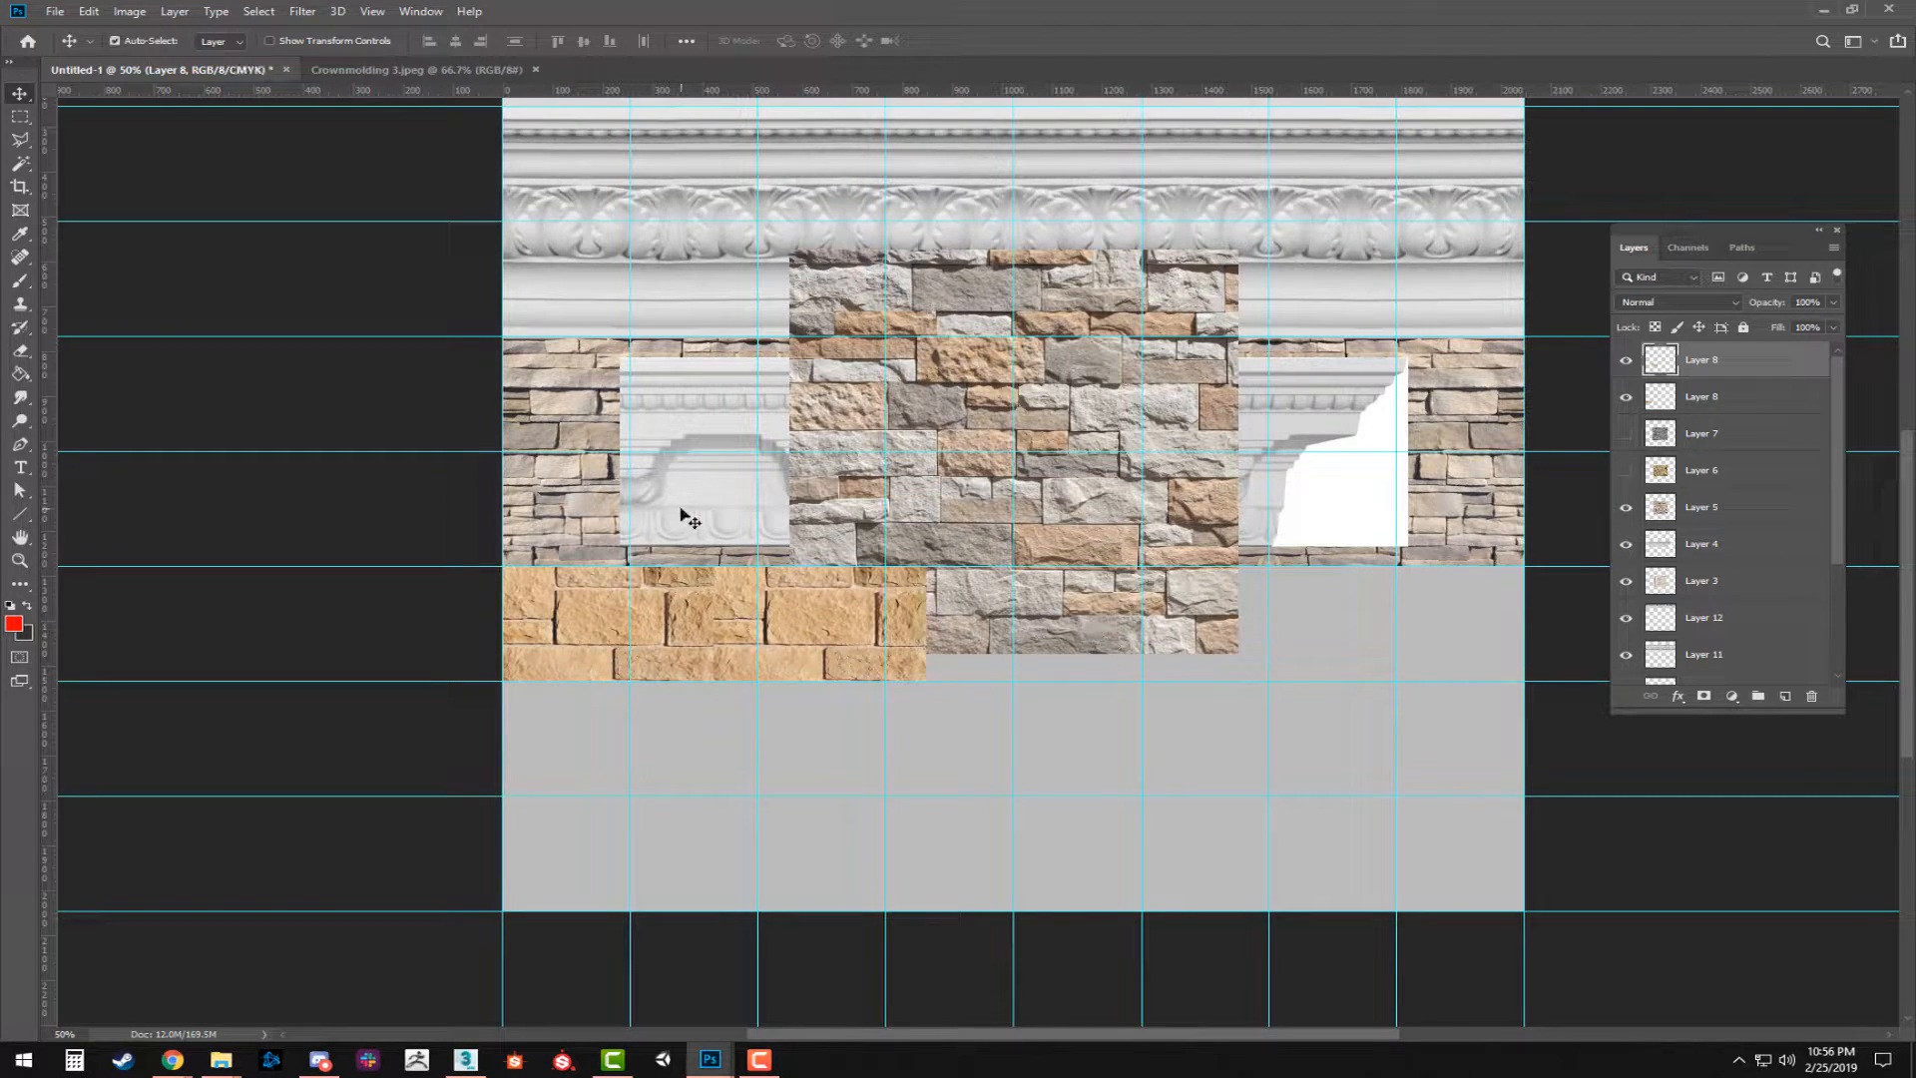
Flip the second tan stone tile horizontally so it mirrors the first, keeping it directly beside the original.
drag(753, 617, 821, 630)
key(ctrl+t)
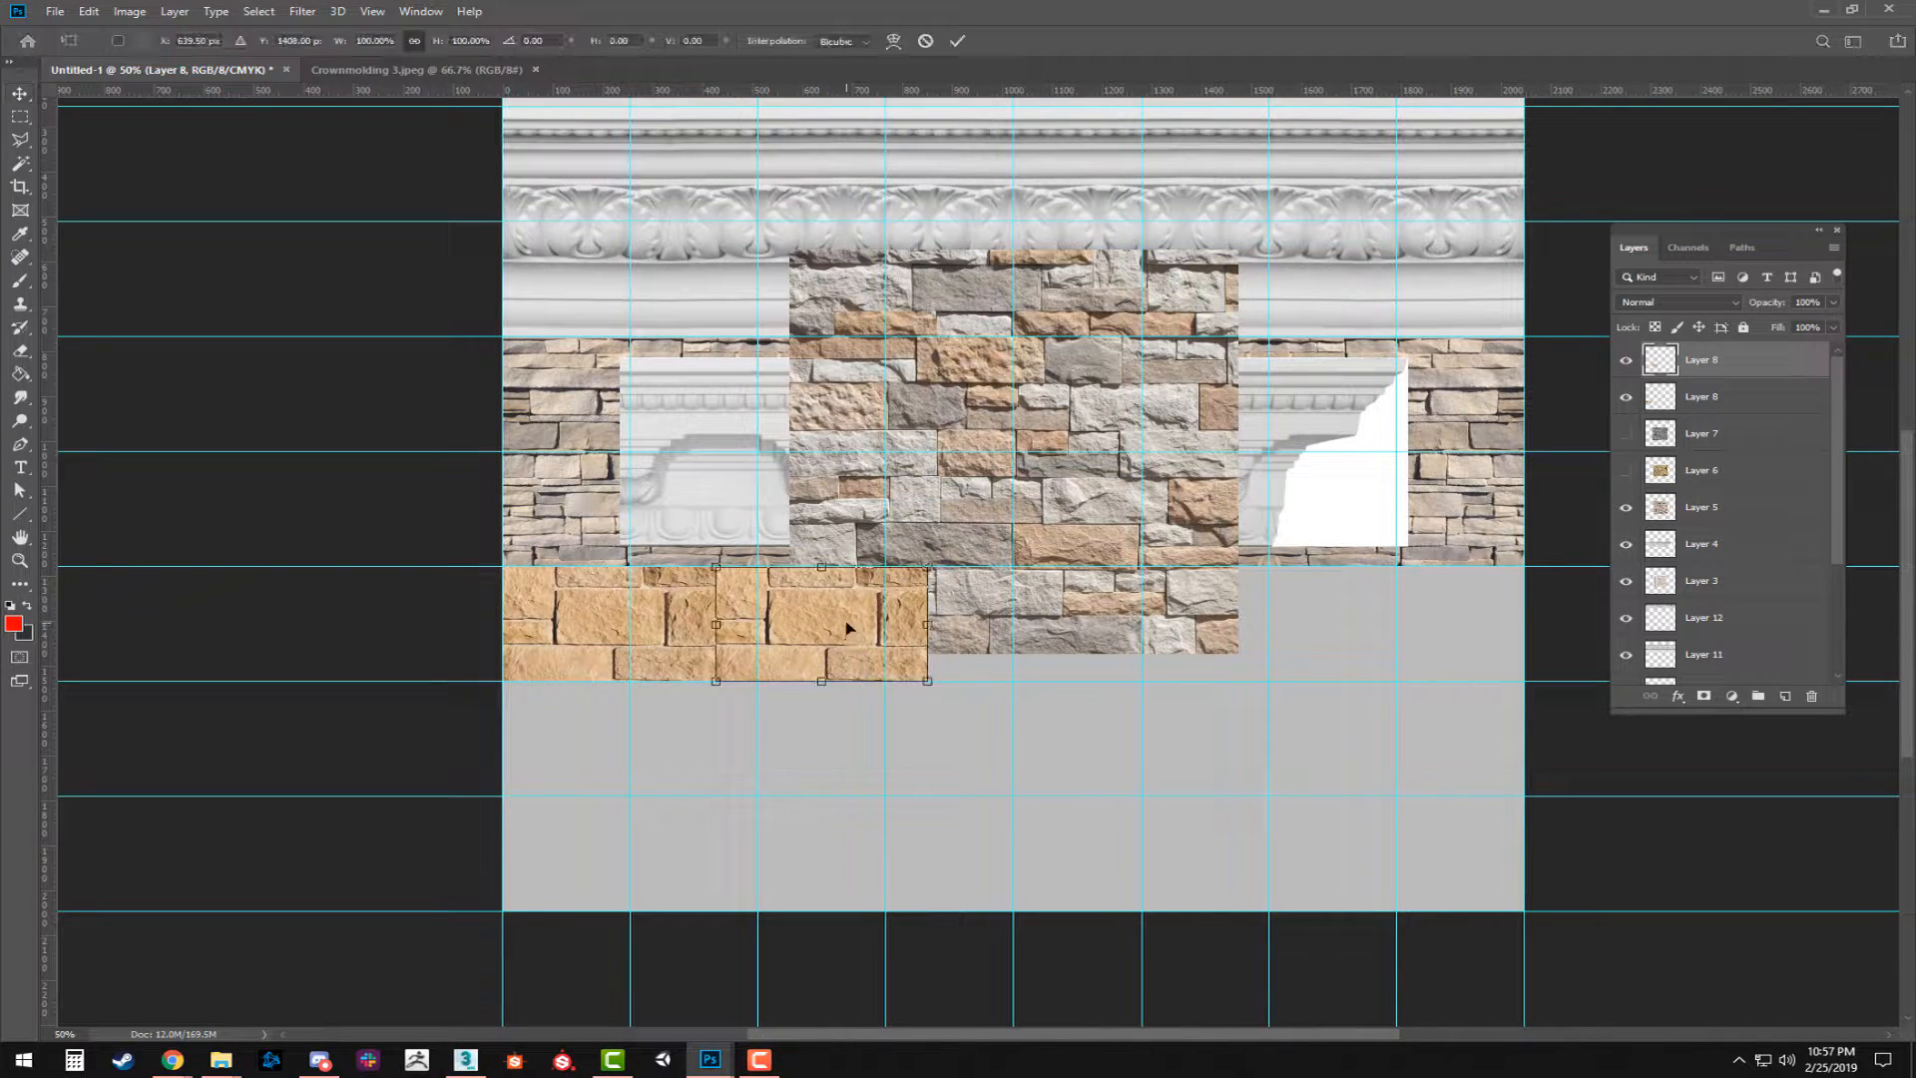
right_click(848, 626)
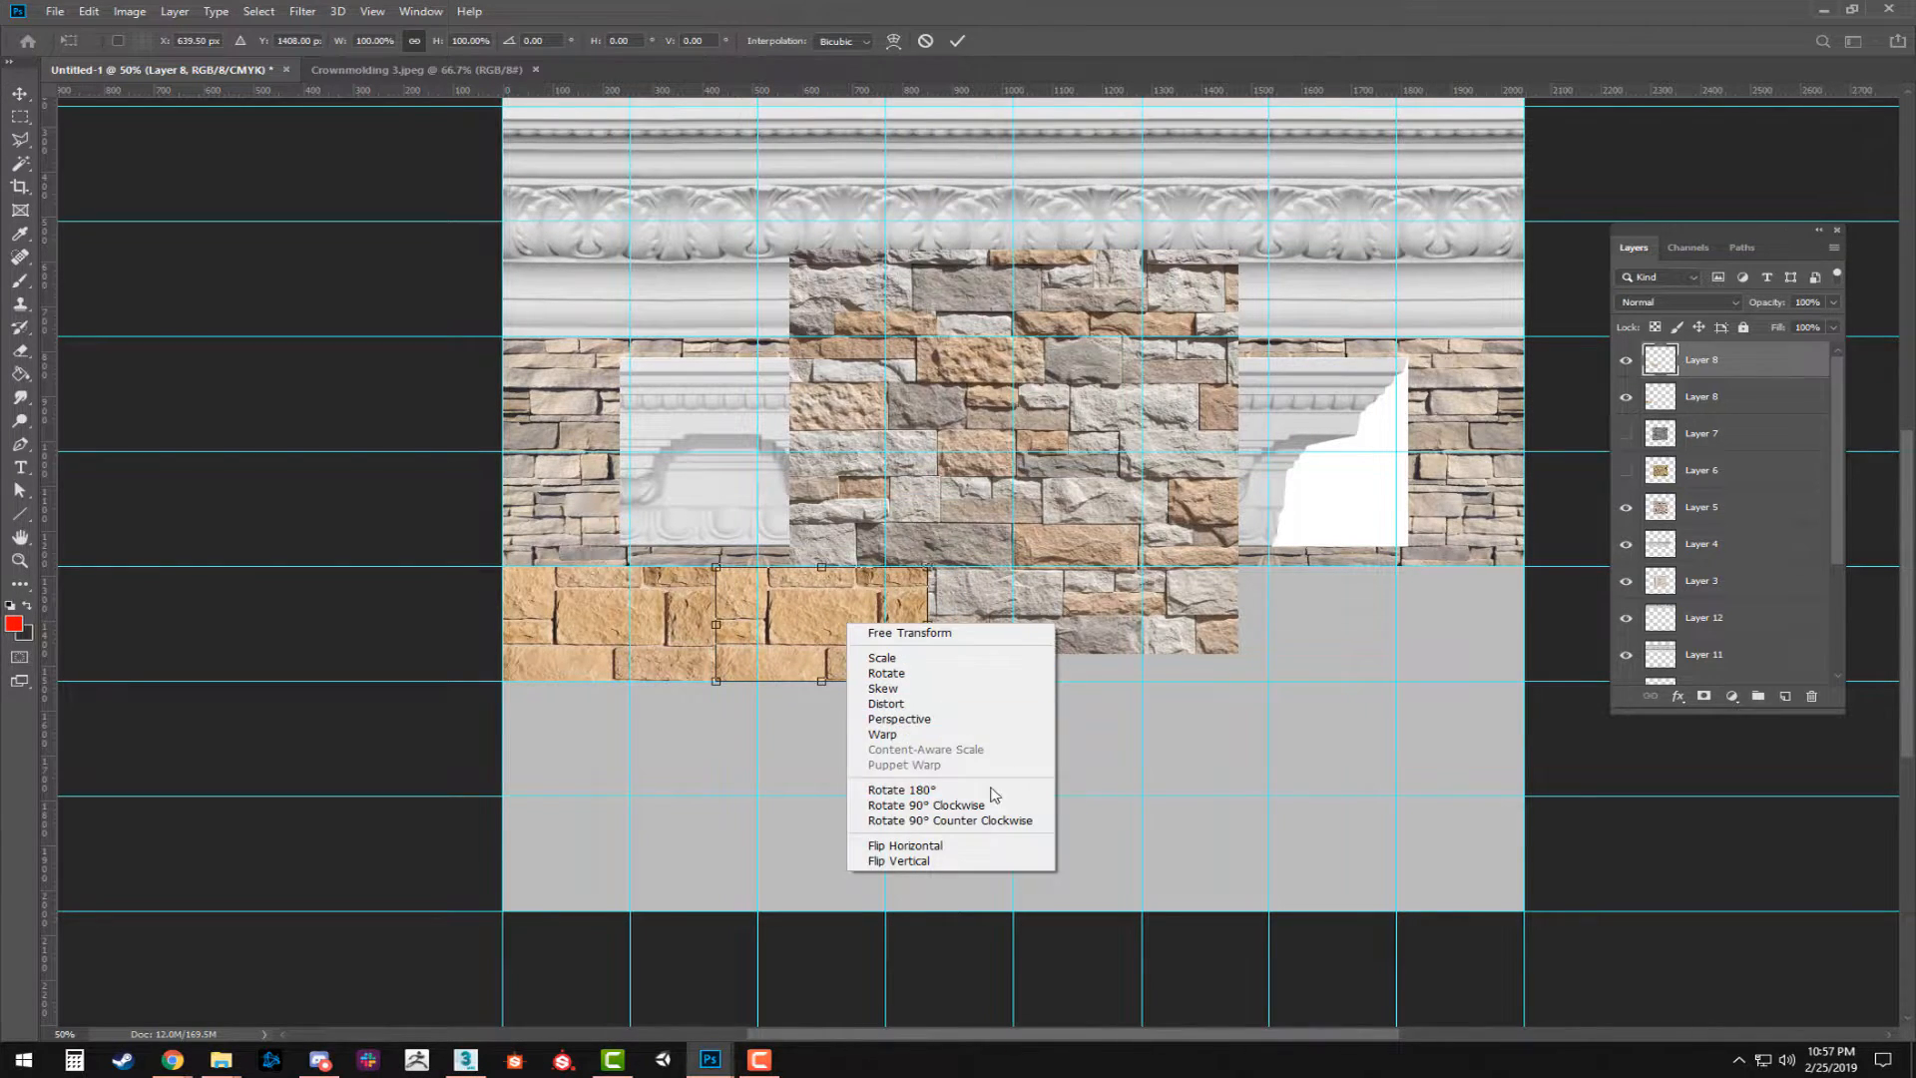
click(941, 850)
drag(829, 631, 817, 631)
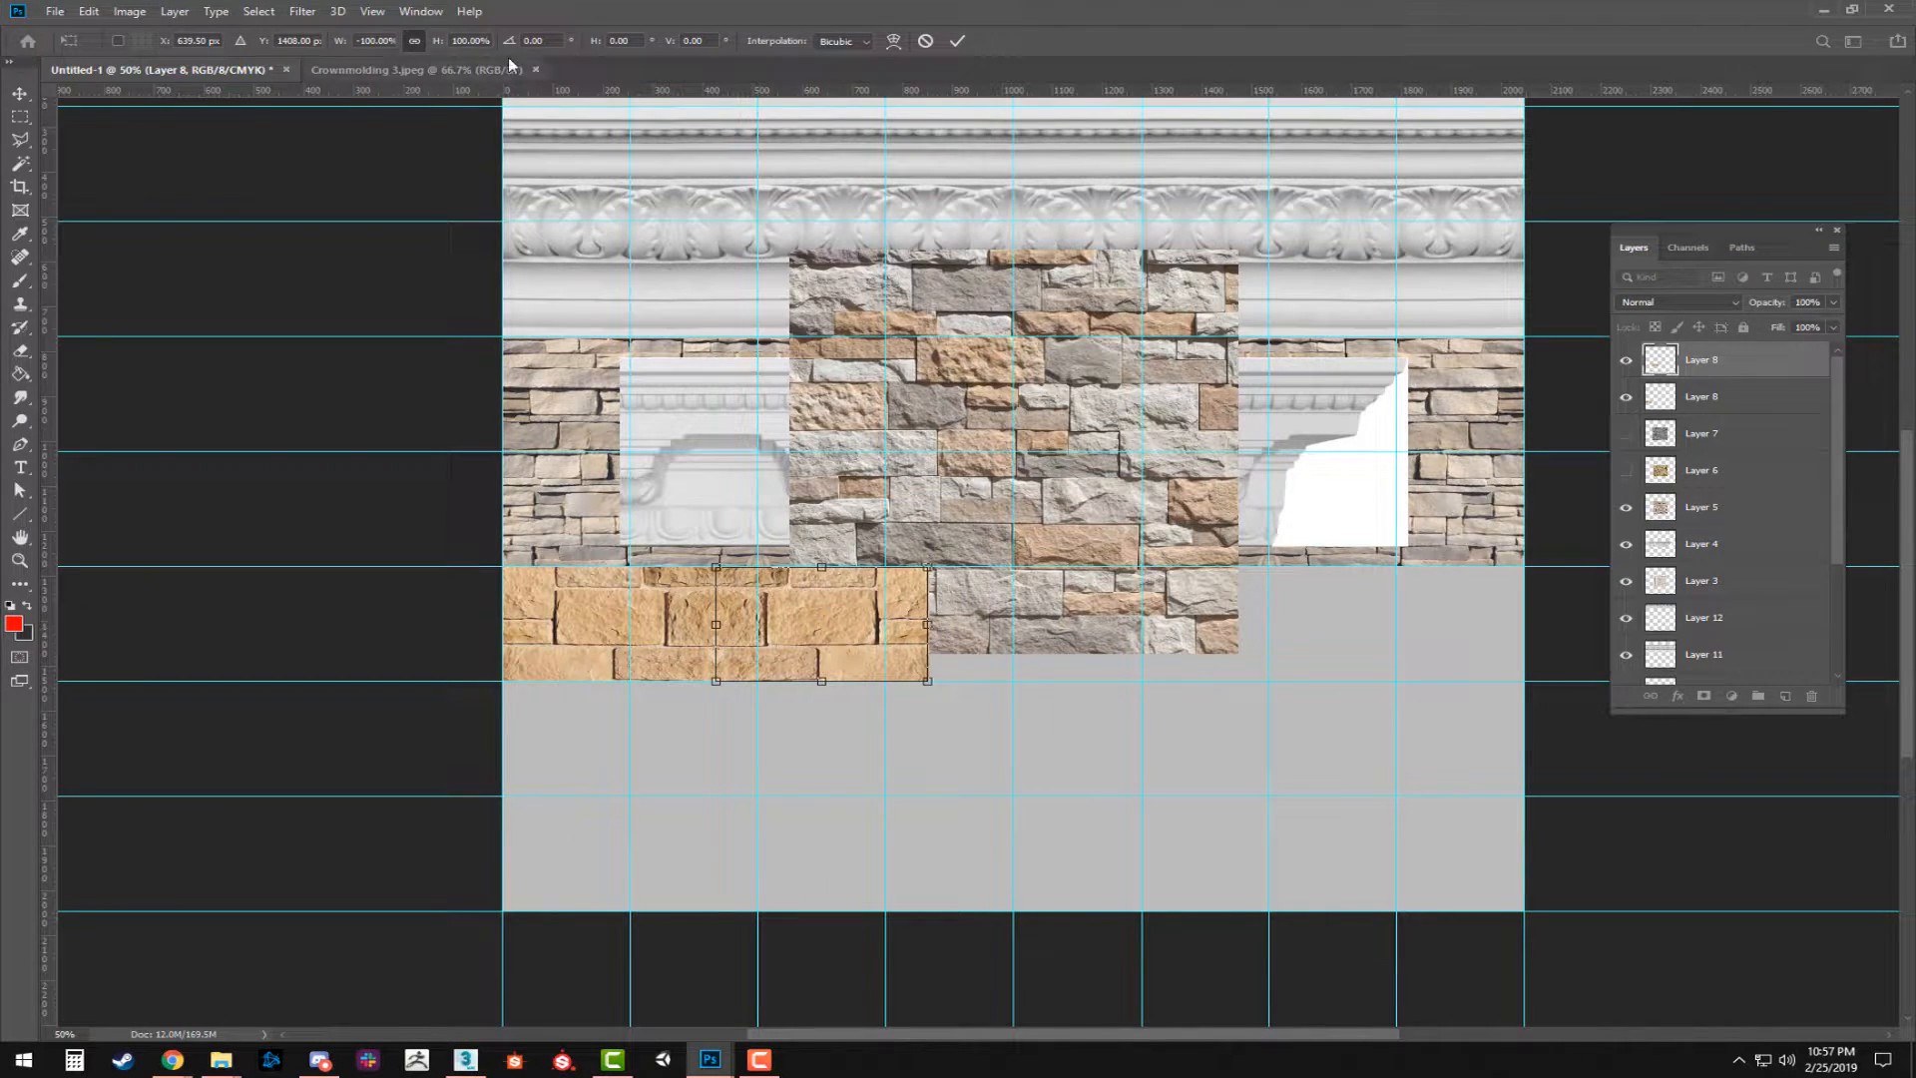
Turn on snapping to layers and fit the mirrored tan stone tile flush against the first one.
click(421, 11)
mouse_move(378, 14)
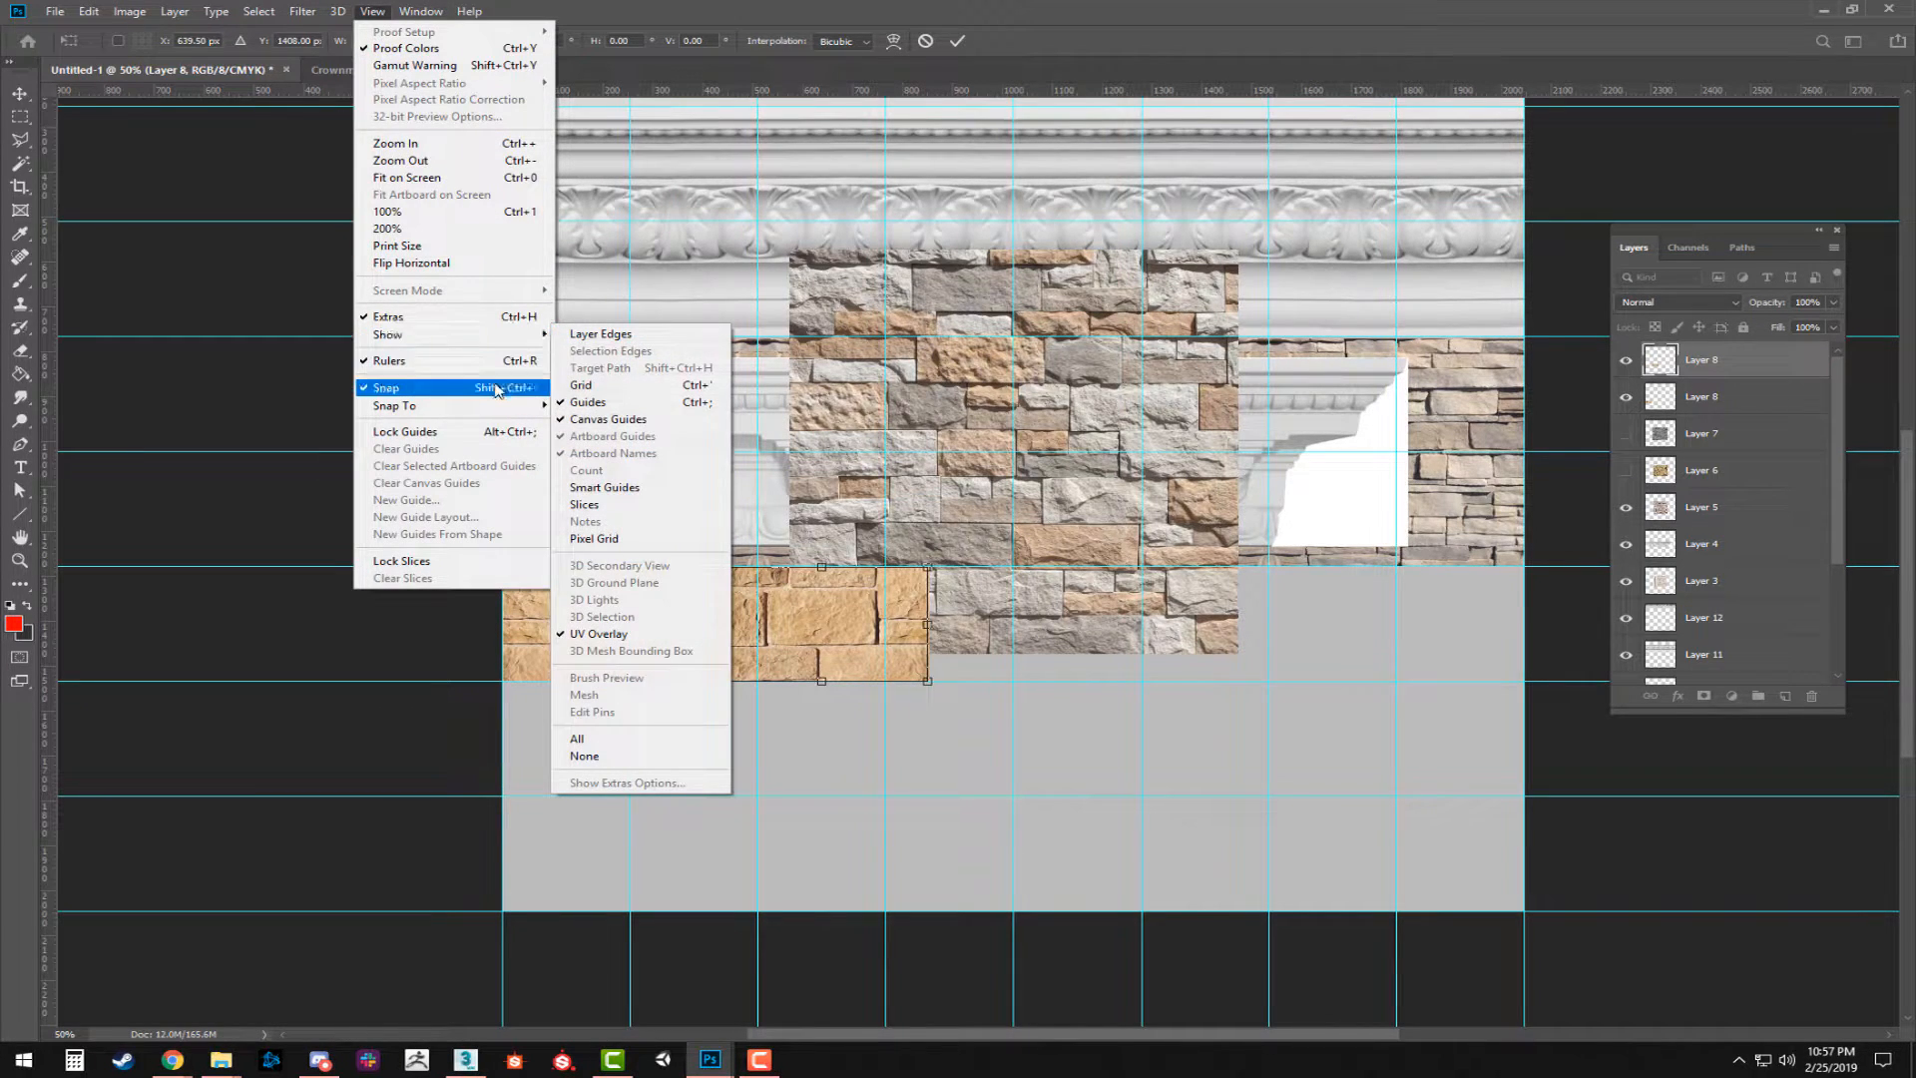
mouse_move(503, 407)
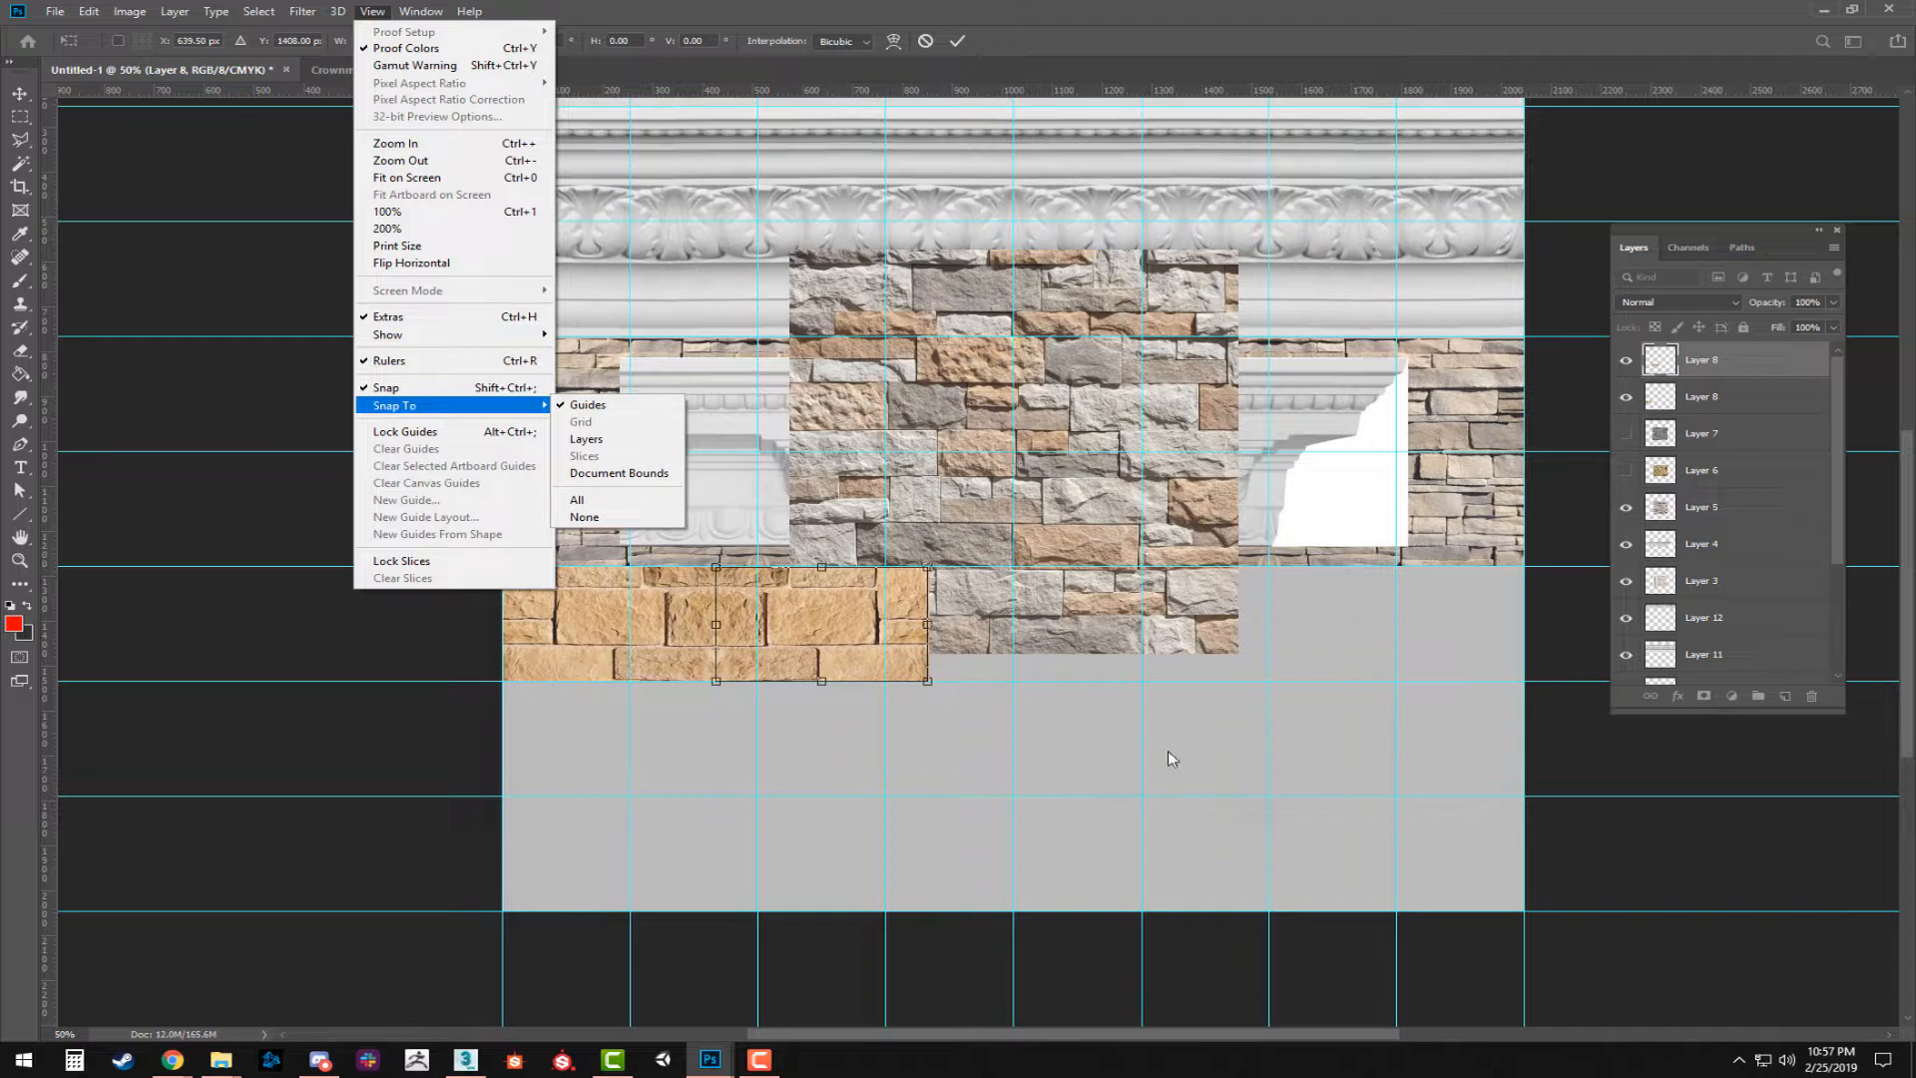
click(599, 441)
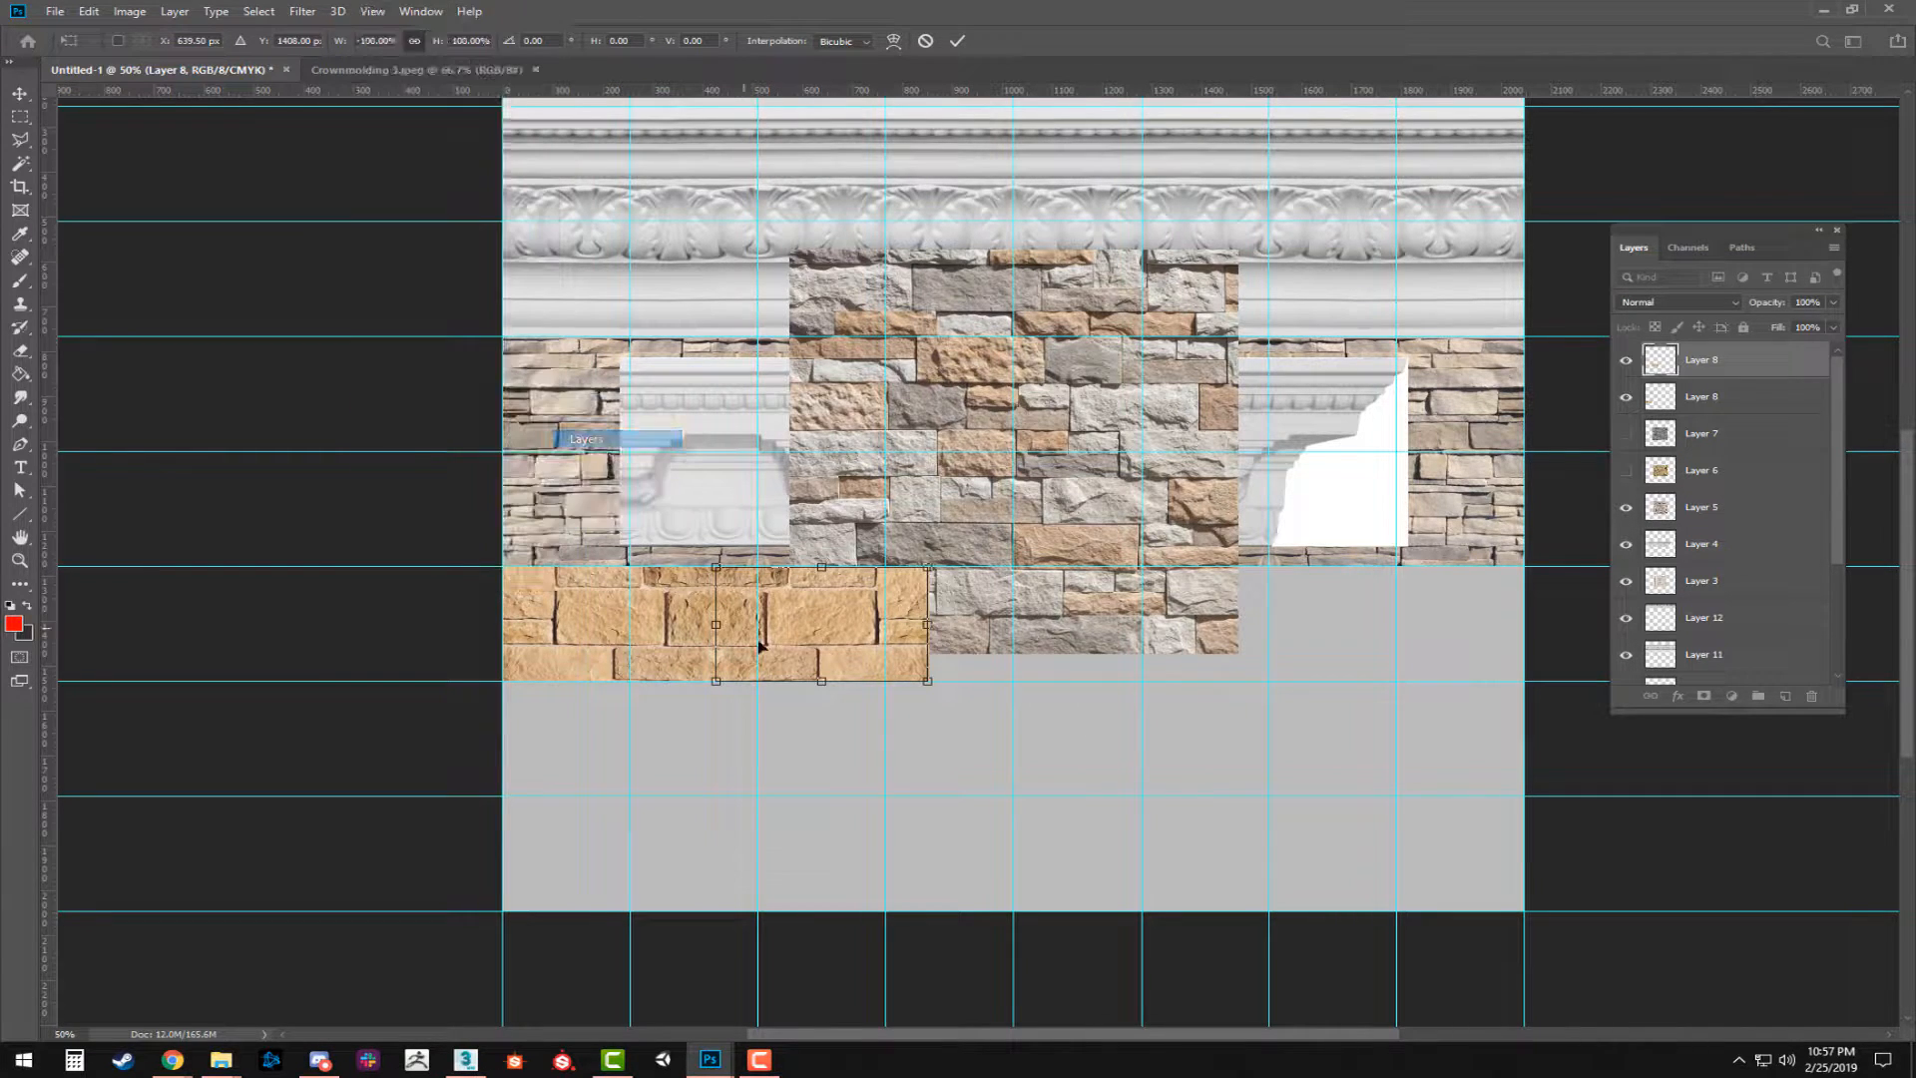
mouse_move(808, 639)
mouse_down()
mouse_move(893, 634)
mouse_move(811, 640)
mouse_up()
key(Return)
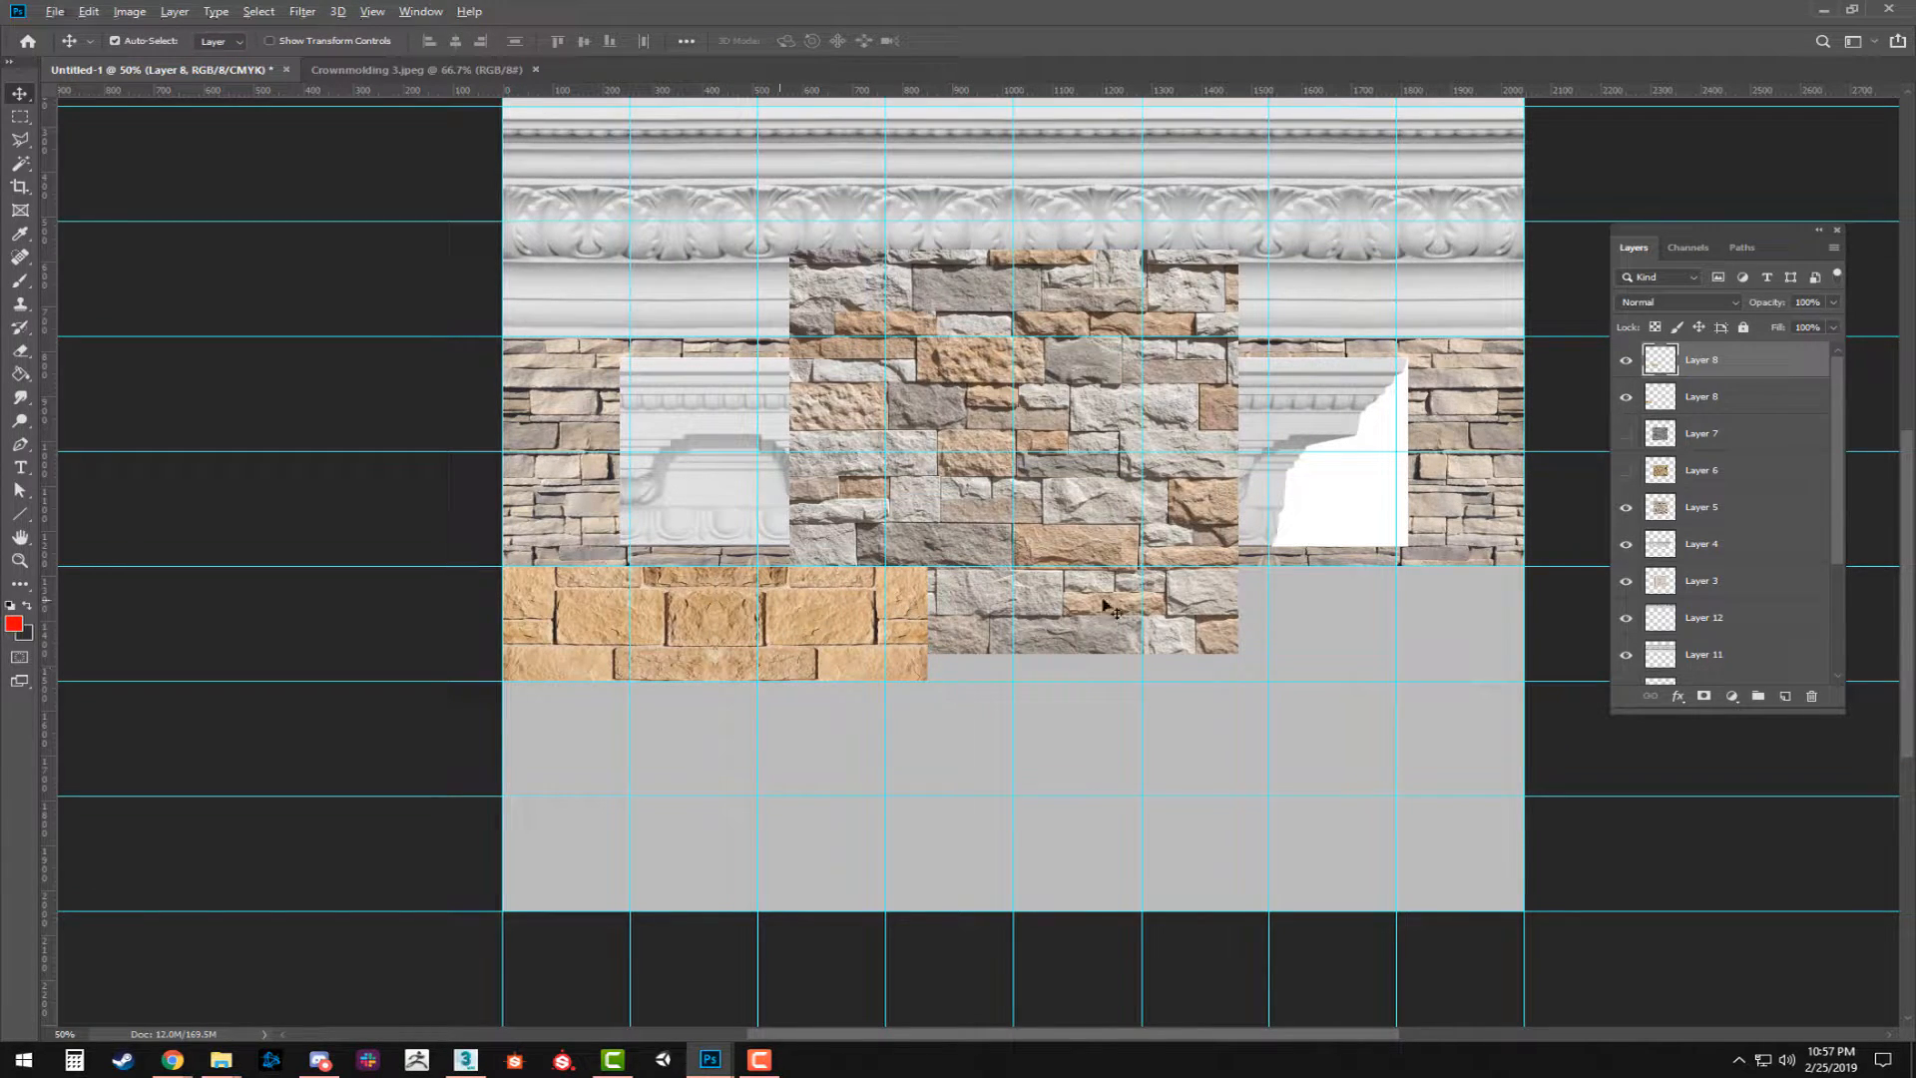
Merge the mirrored tan stone tiles, duplicate the pair to the right and merge them into a four-tile strip.
shift+click(1694, 401)
key(ctrl+e)
drag(816, 653, 1234, 655)
shift+click(1739, 403)
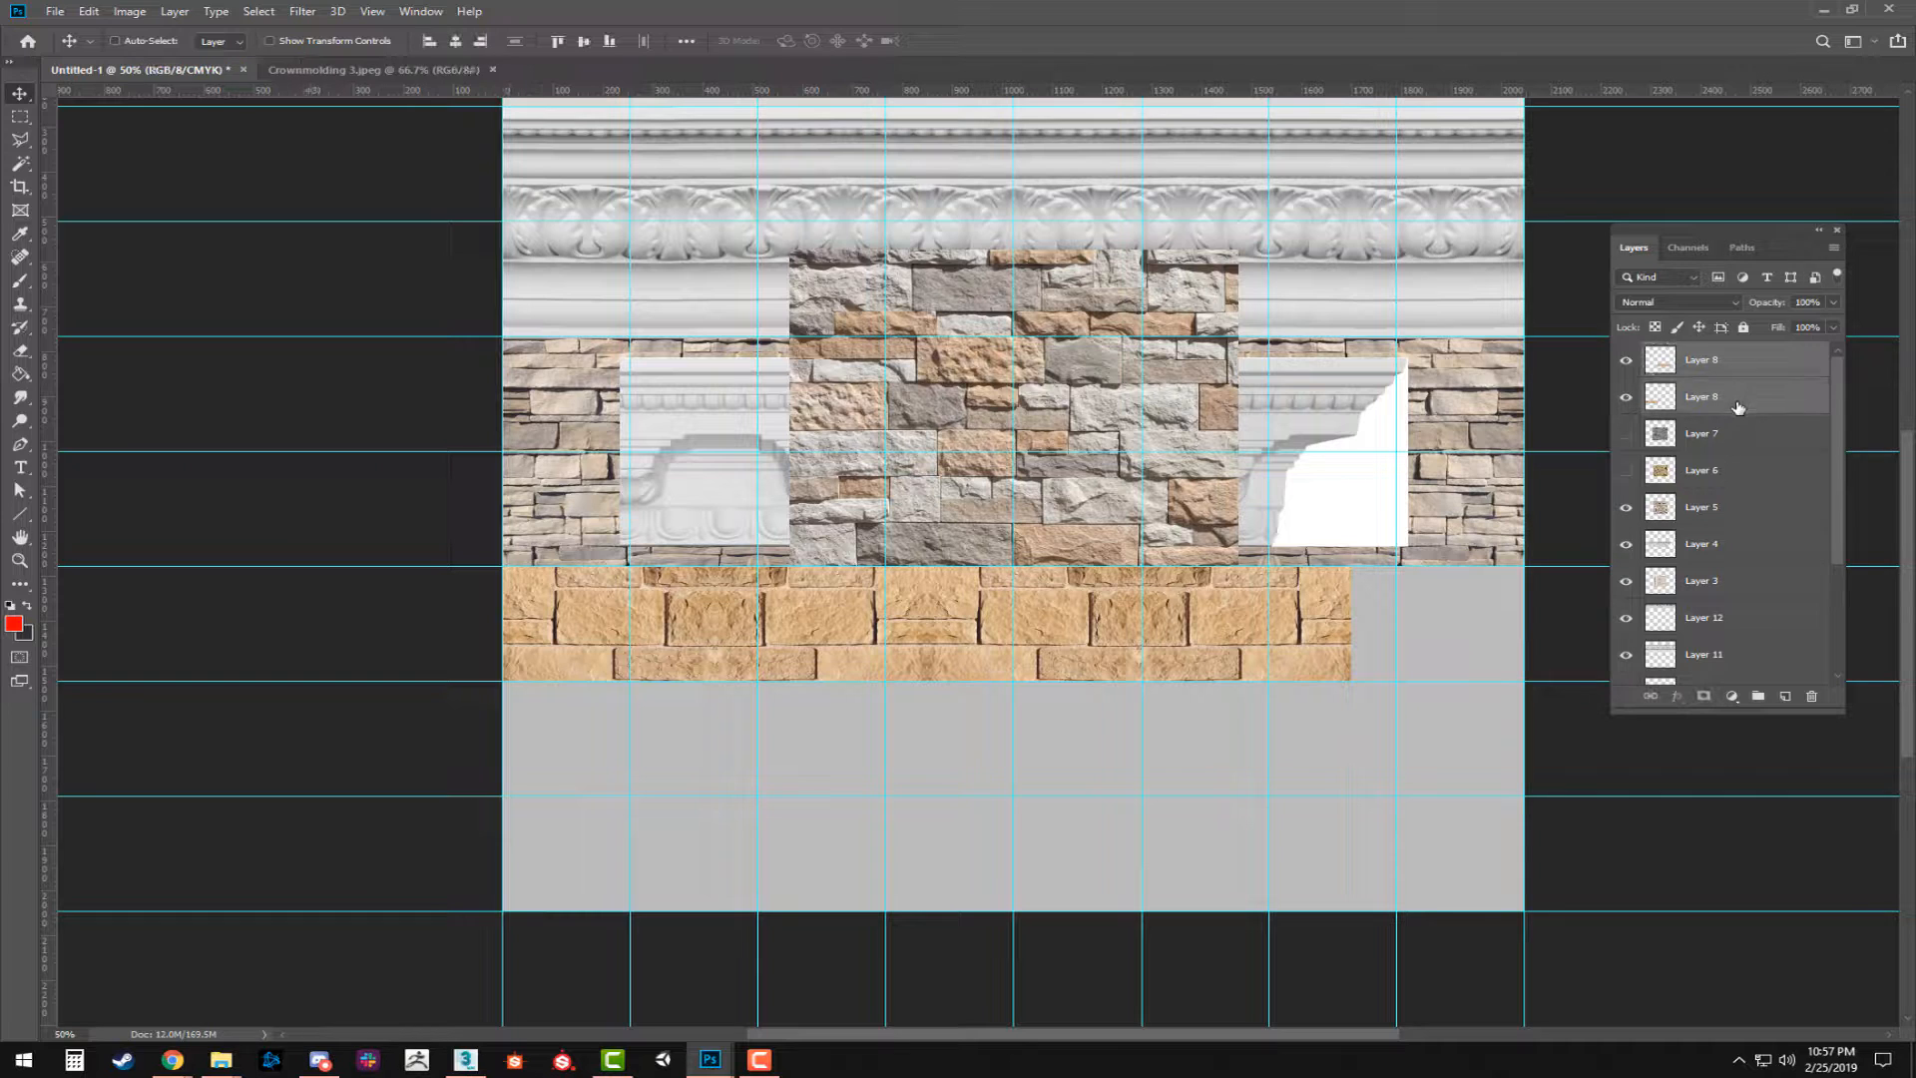
key(ctrl+e)
Duplicate the four-tile tan stone strip across the rest of the sheet and merge both layers into one.
drag(1038, 635, 1257, 635)
drag(1059, 635, 1592, 650)
key(ctrl+z)
drag(952, 617, 1361, 612)
drag(1132, 615, 1079, 595)
key(ctrl+z)
drag(1198, 617, 1402, 621)
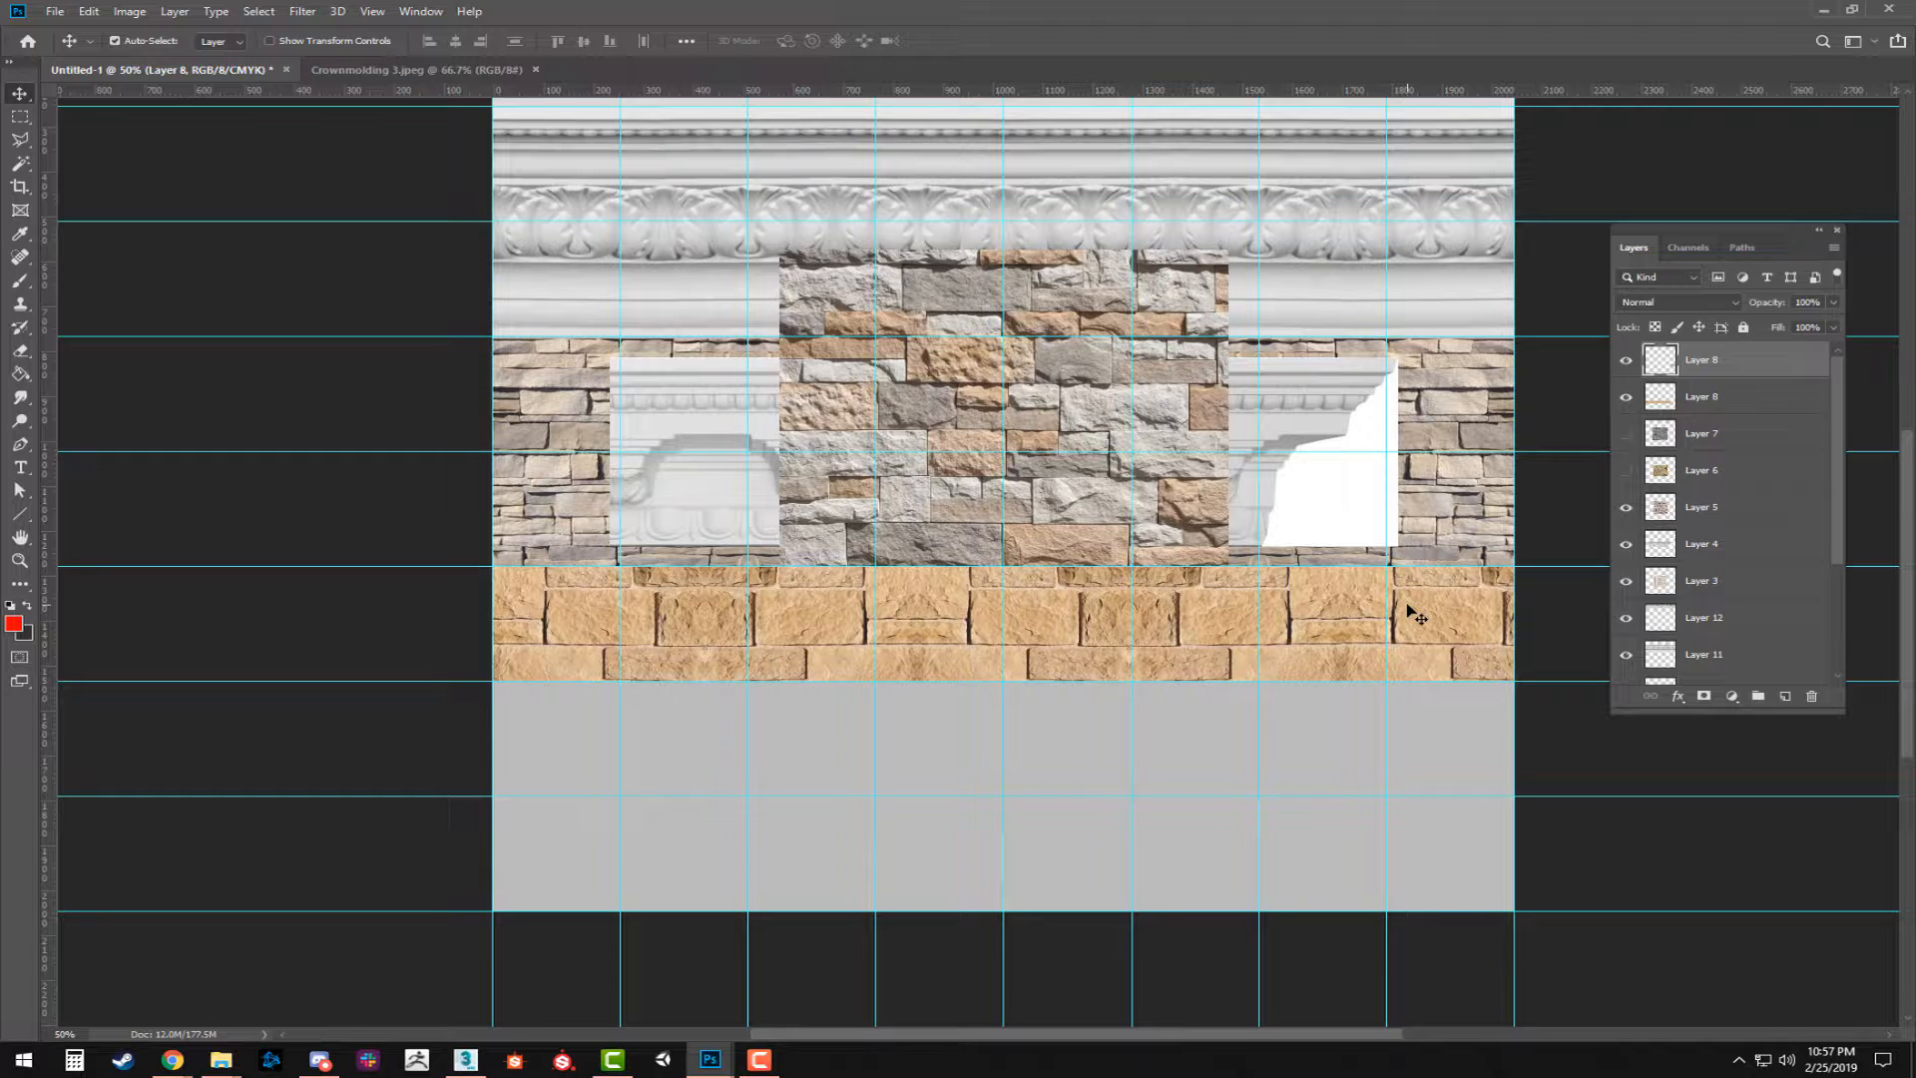
ctrl+click(1706, 394)
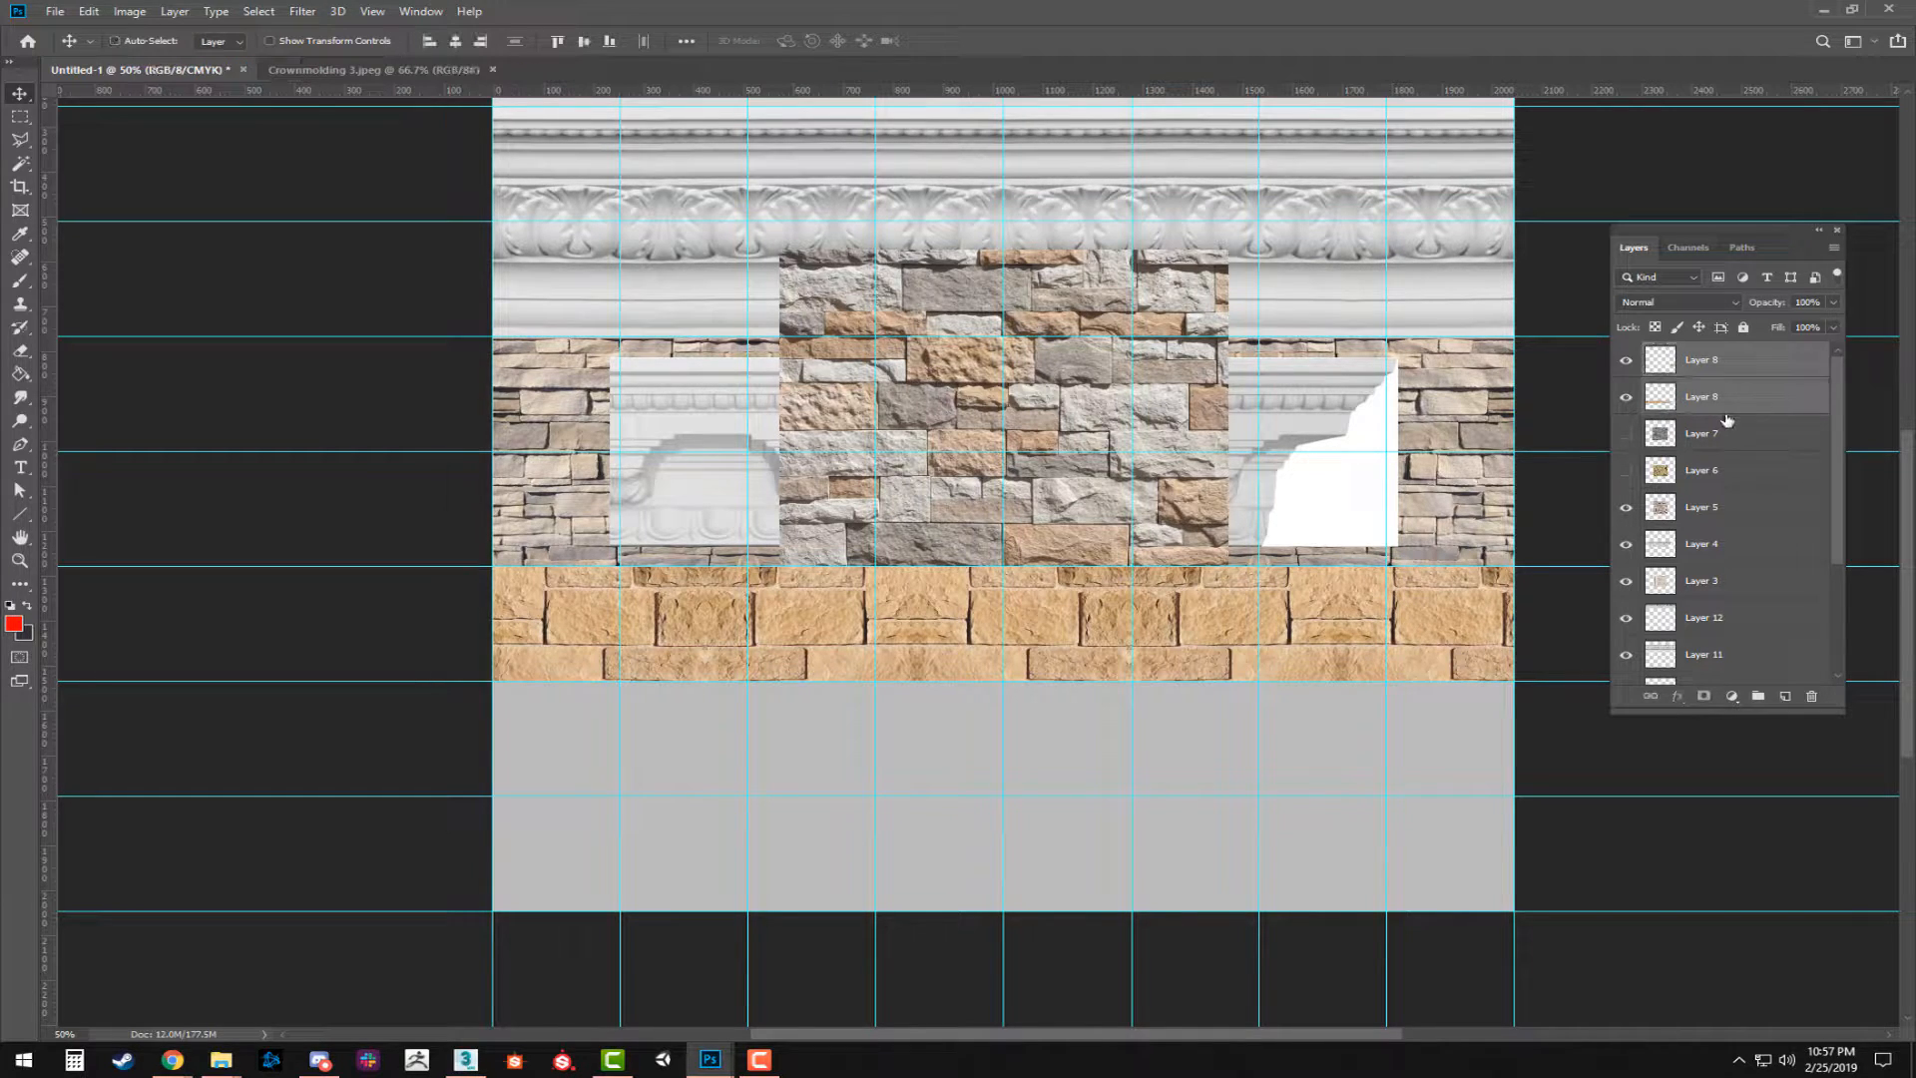
key(ctrl+e)
Compress the merged tan stone strip horizontally until it spans exactly the width of the sheet.
key(ctrl+t)
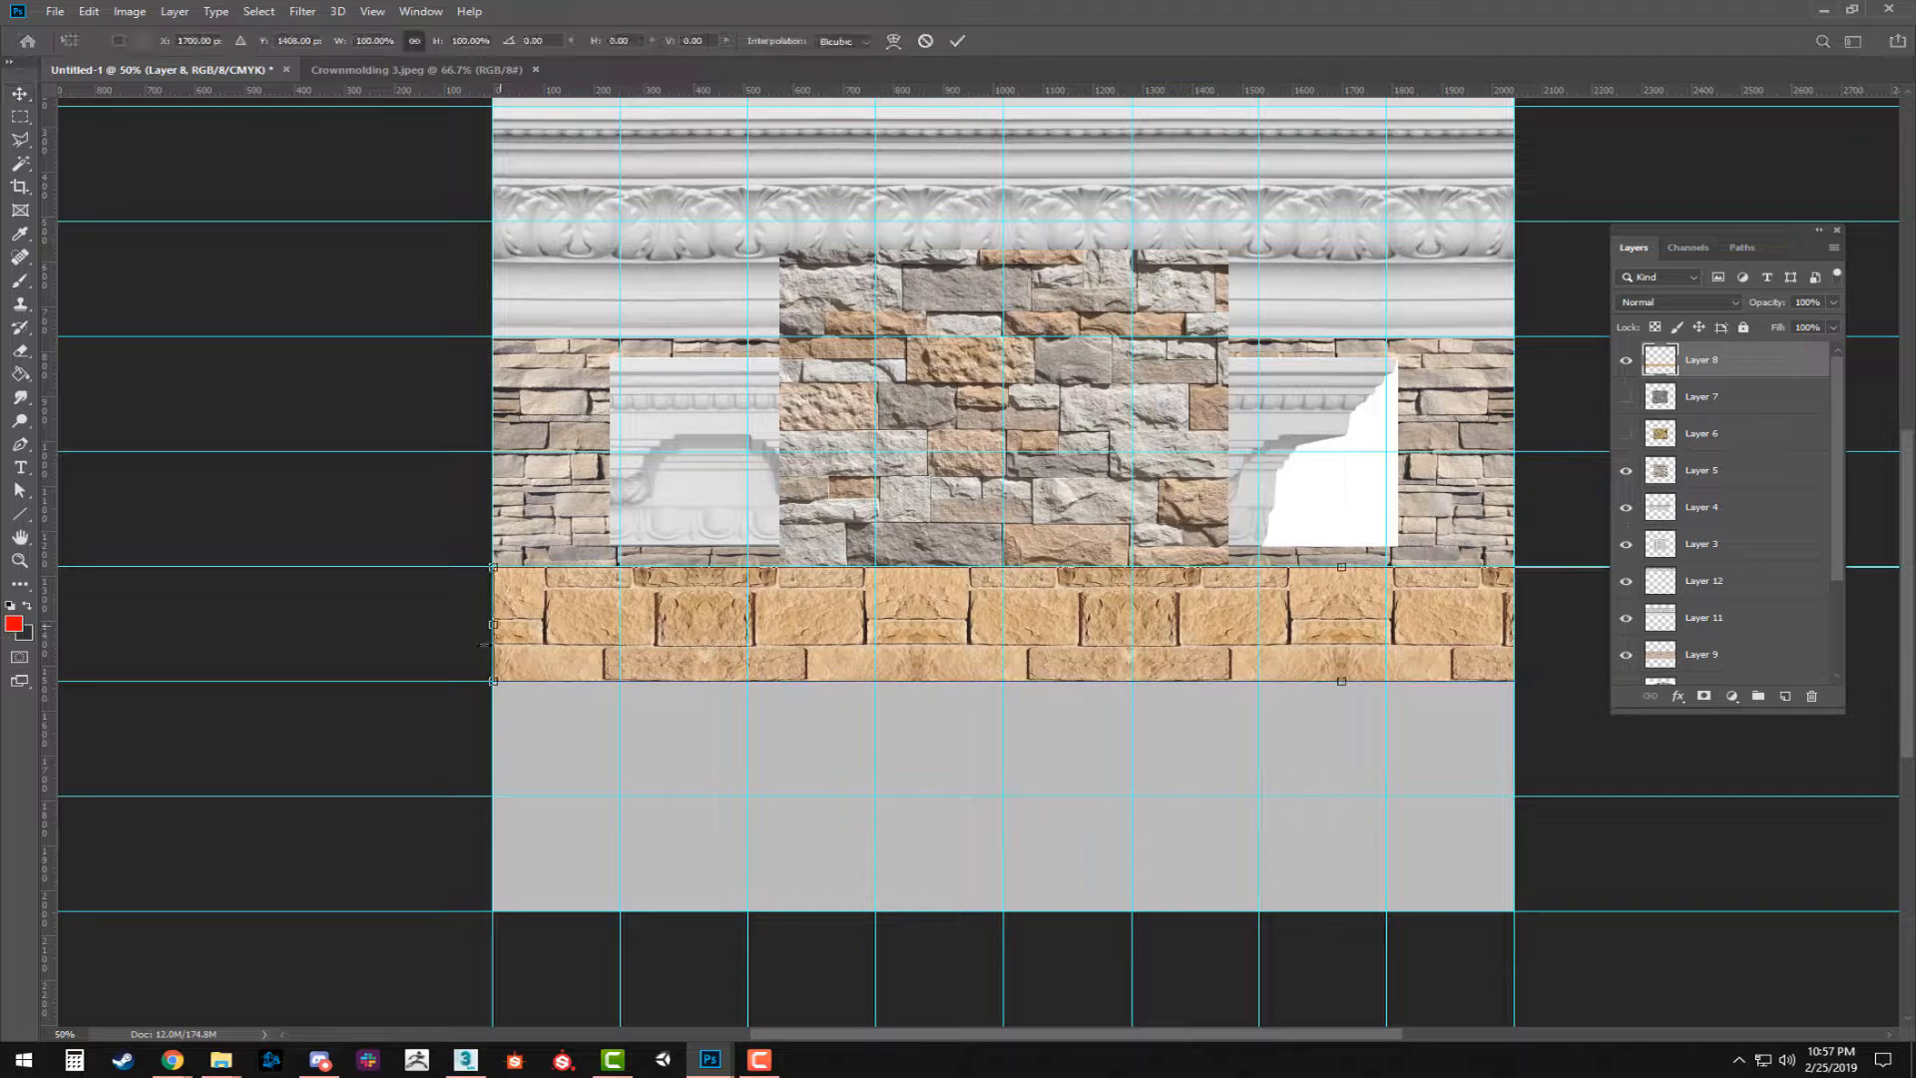
drag(1740, 233, 1775, 739)
drag(1712, 519, 1407, 444)
drag(1653, 519, 983, 497)
drag(514, 614, 1141, 633)
key(Return)
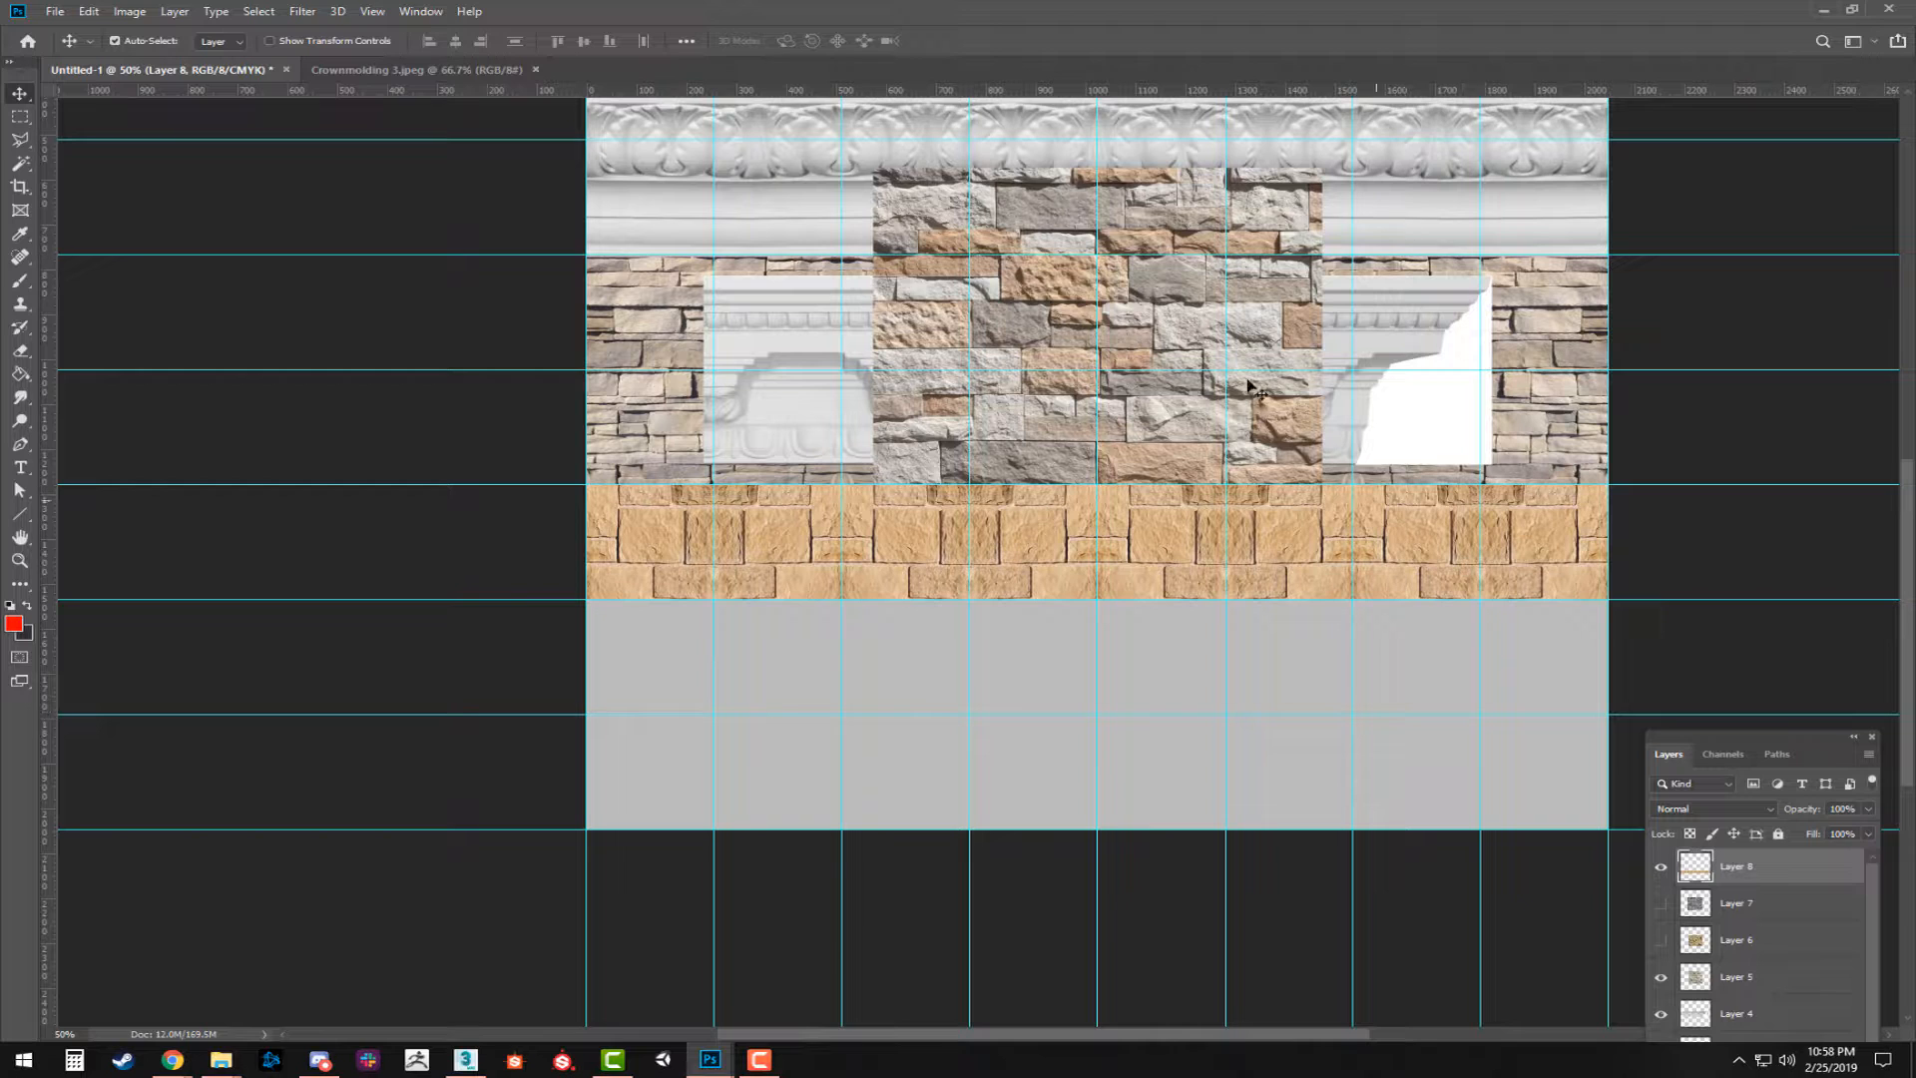
Move the mixed gray and tan stone image into the empty rows under the tan strip and hide the crown molding on Layer 4.
drag(1114, 223, 941, 654)
scroll(1275, 442, up, 2)
drag(1326, 478, 1381, 505)
scroll(1746, 958, down, 2)
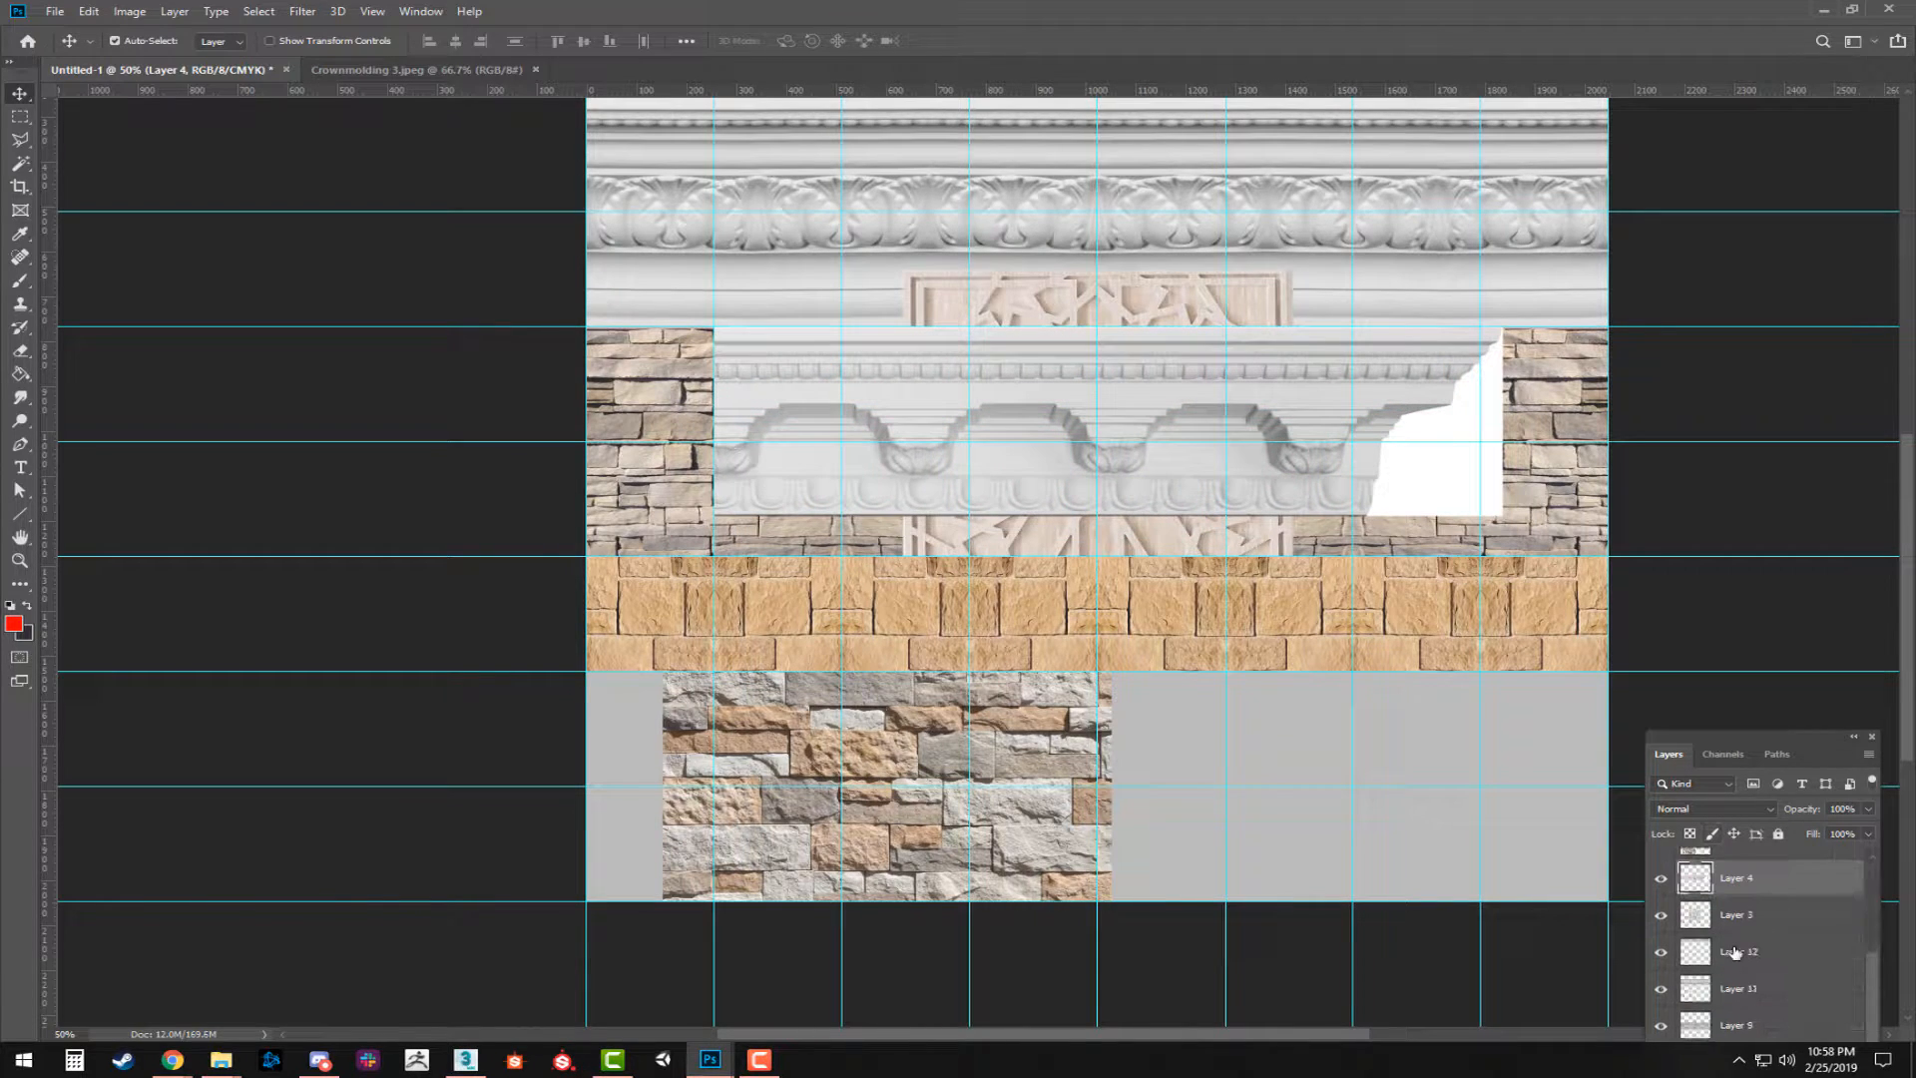
click(1662, 880)
Move the carved geometric panel on Layer 3 to the sheet's left edge and hide that layer.
drag(1101, 512, 855, 448)
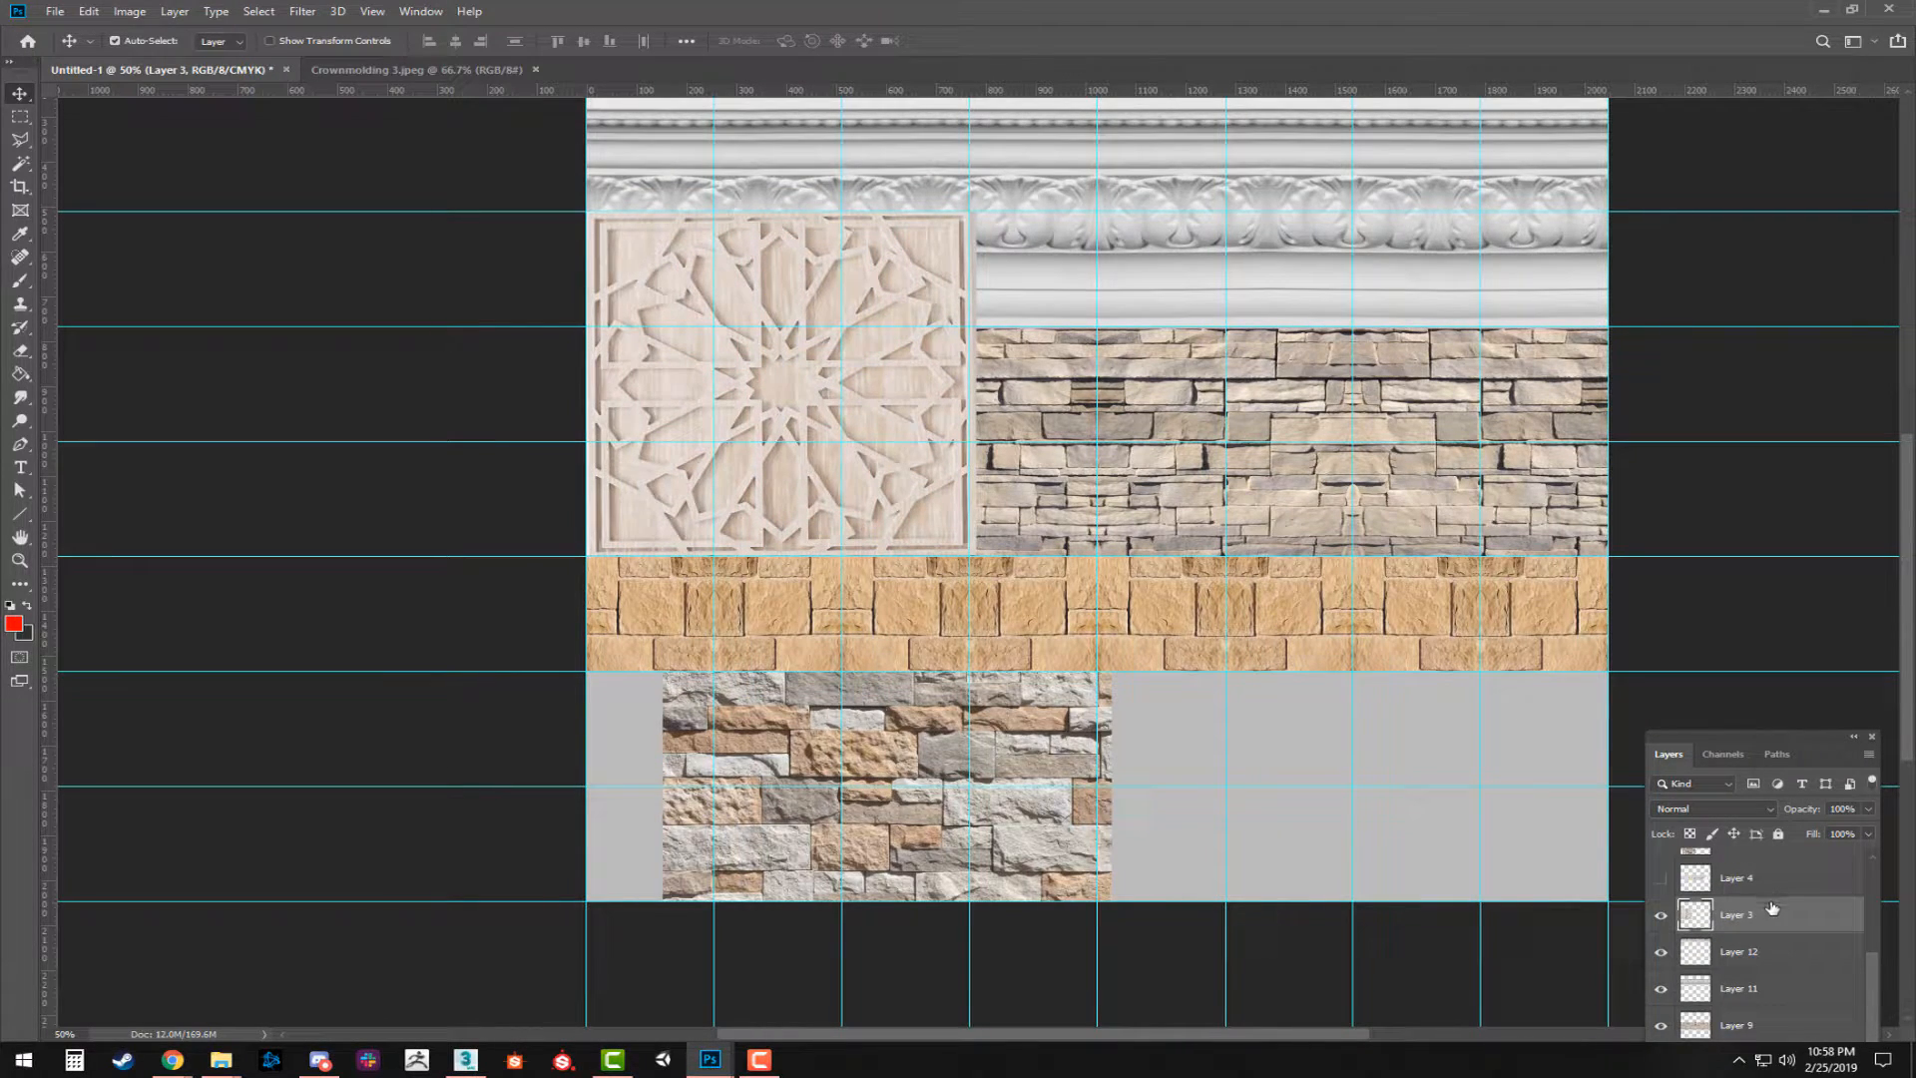
scroll(1524, 530, up, 3)
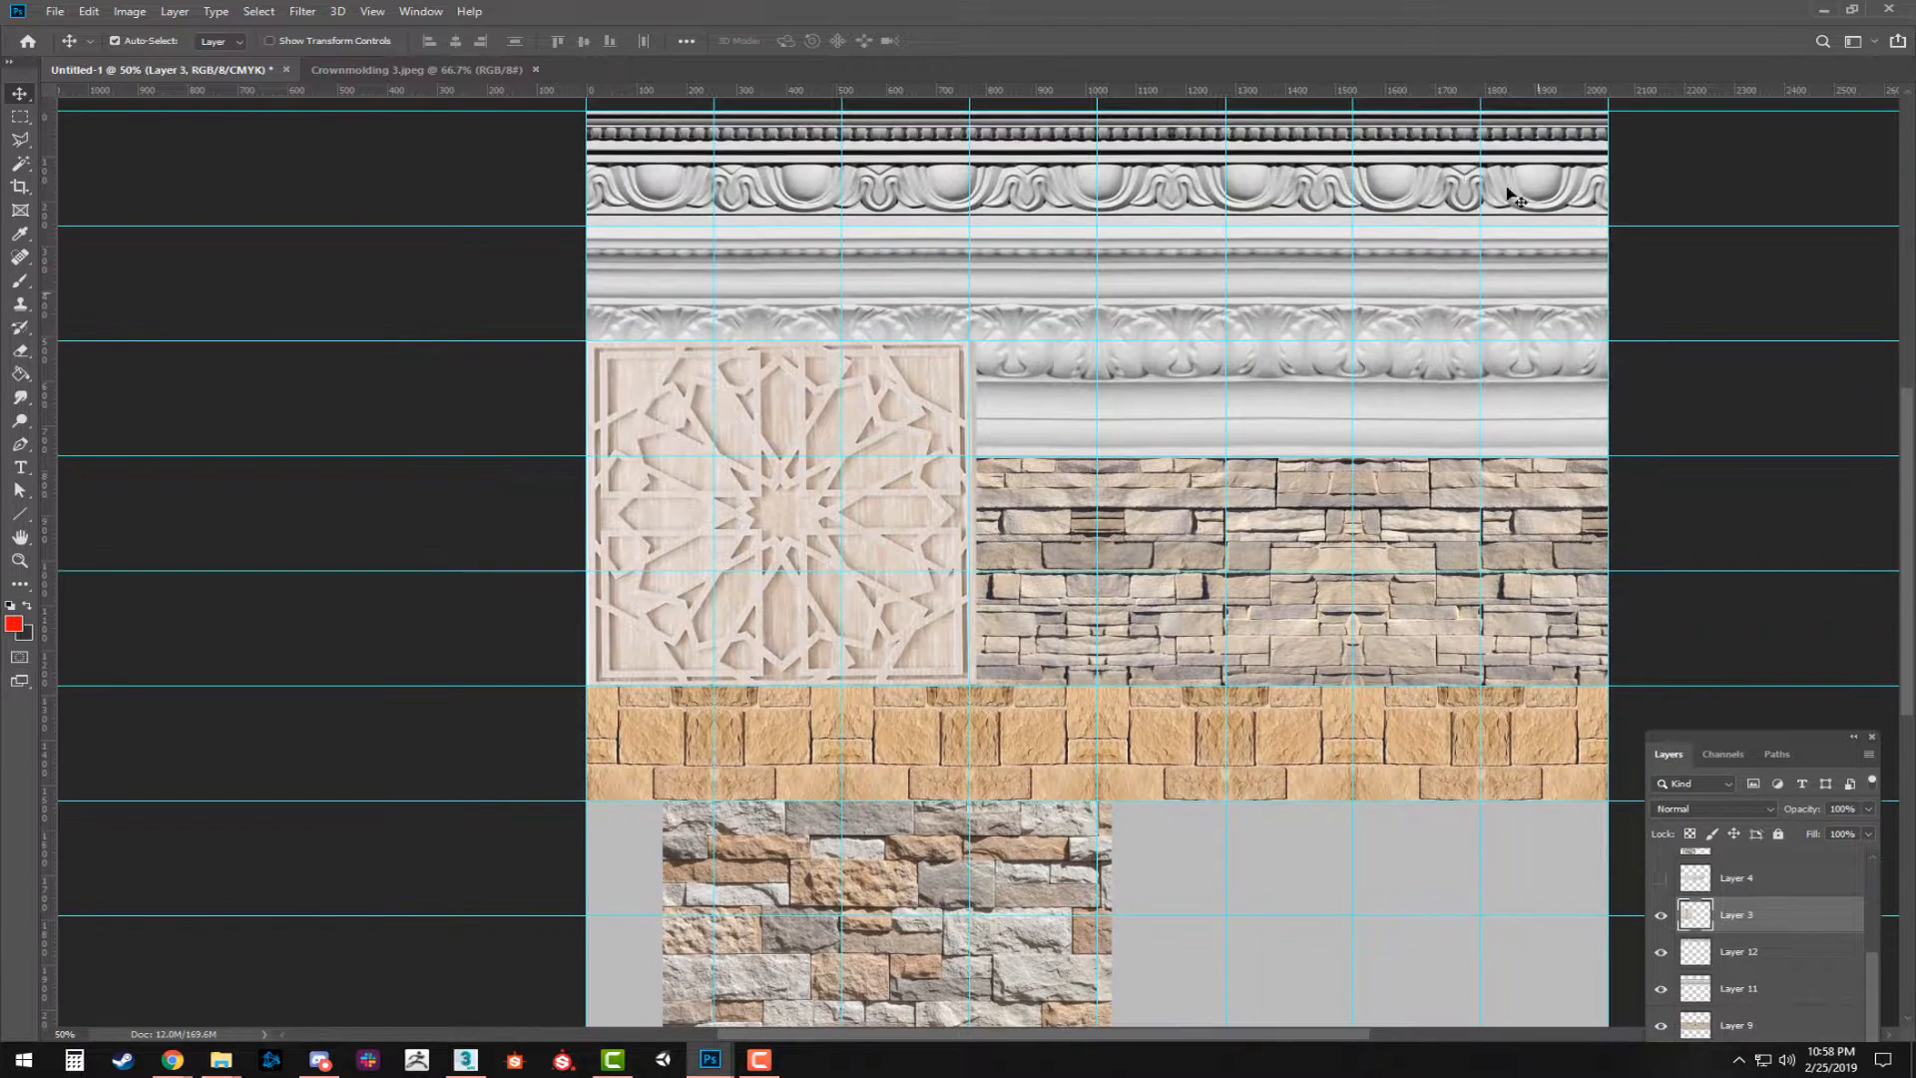
scroll(1502, 753, down, 3)
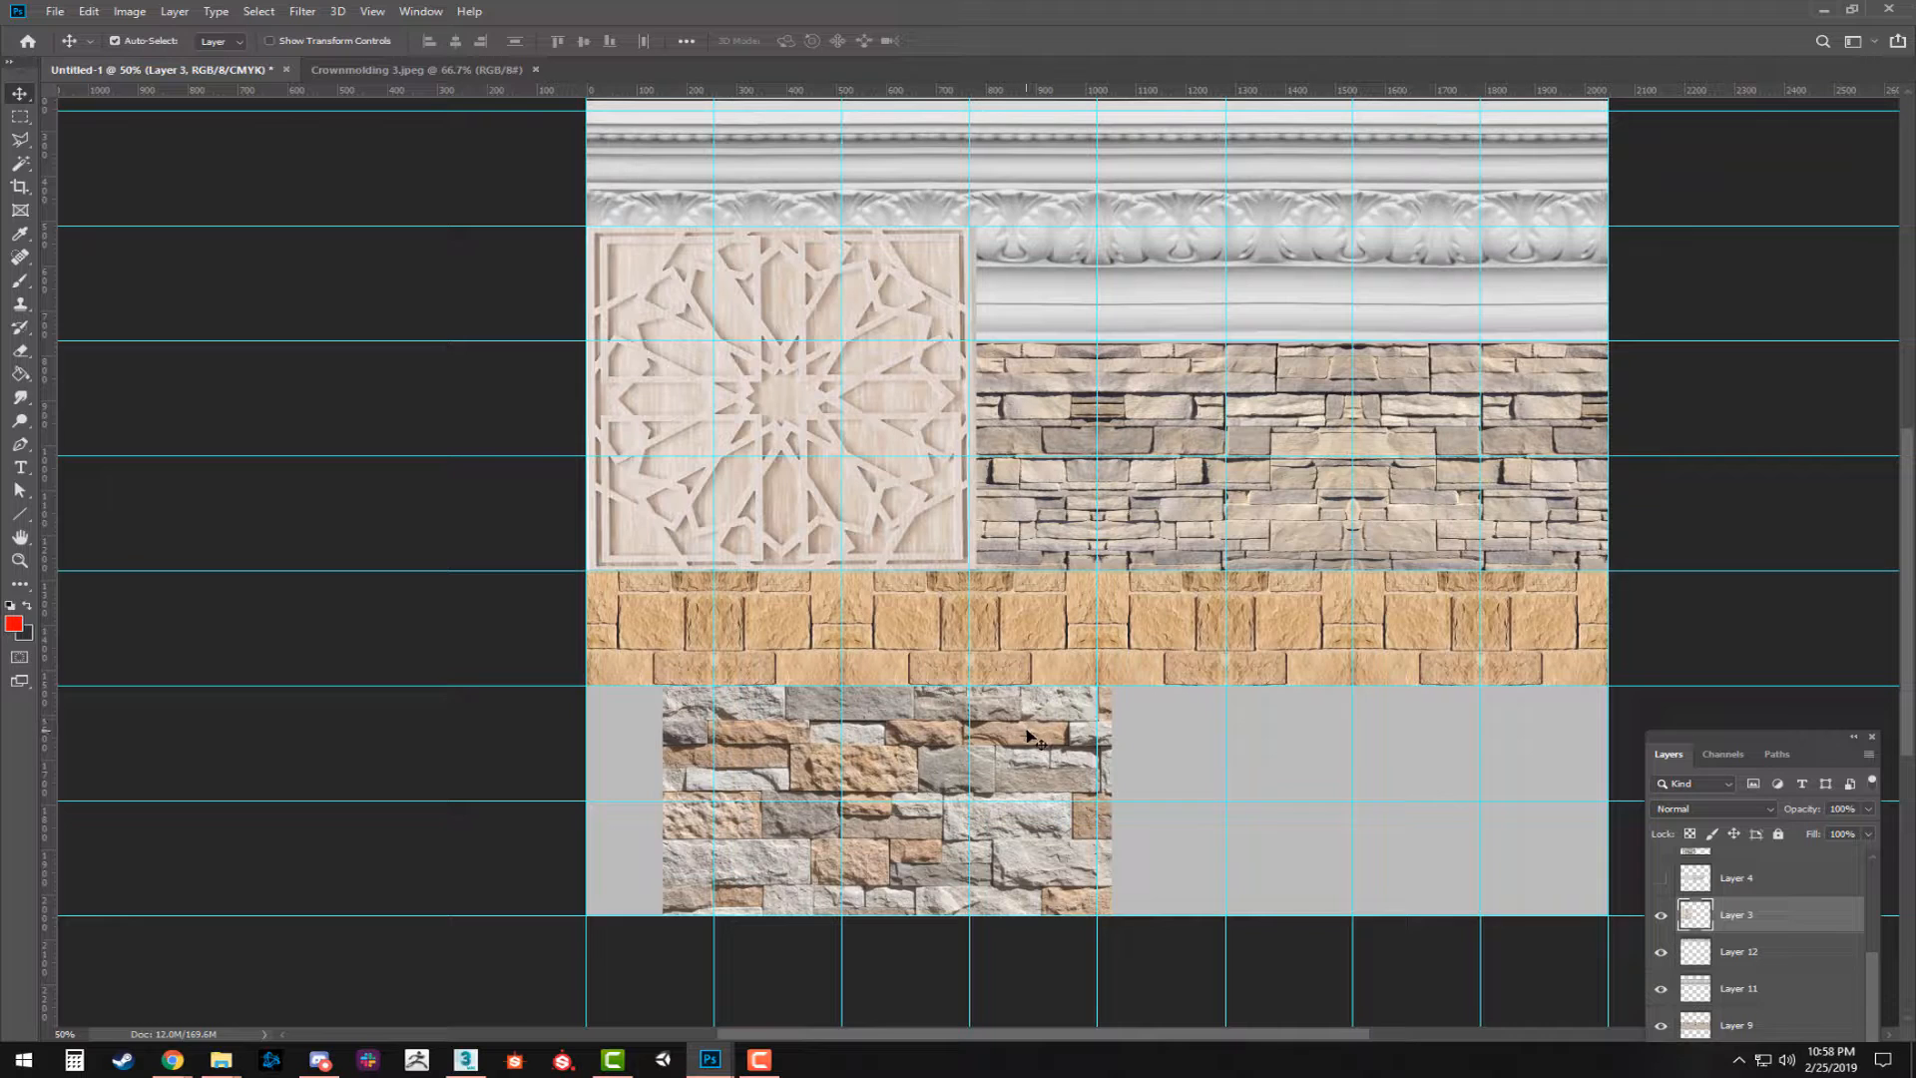
scroll(1351, 509, up, 3)
scroll(1383, 578, down, 6)
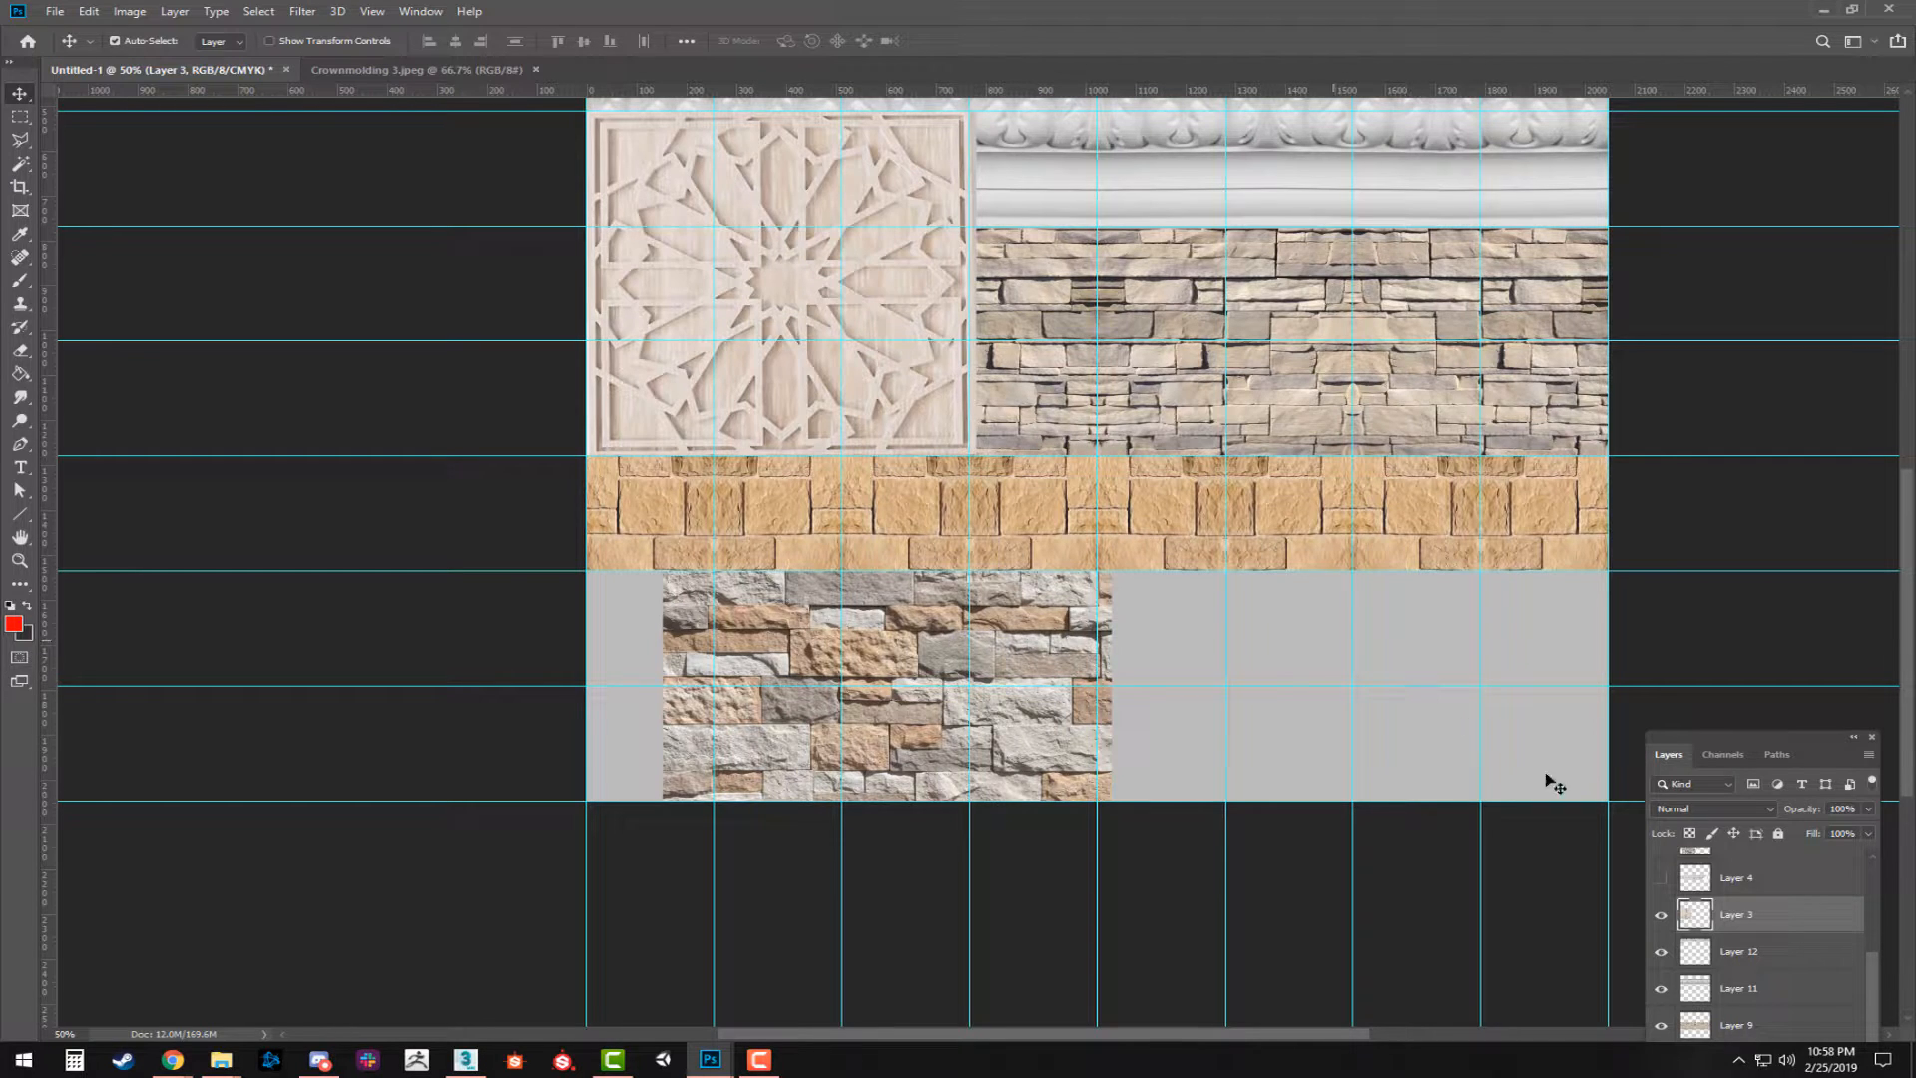
click(1661, 915)
Hide the molding strips on Layer 11 and toggle Layer 9 off and on to check what lies beneath it.
drag(1759, 738, 1745, 260)
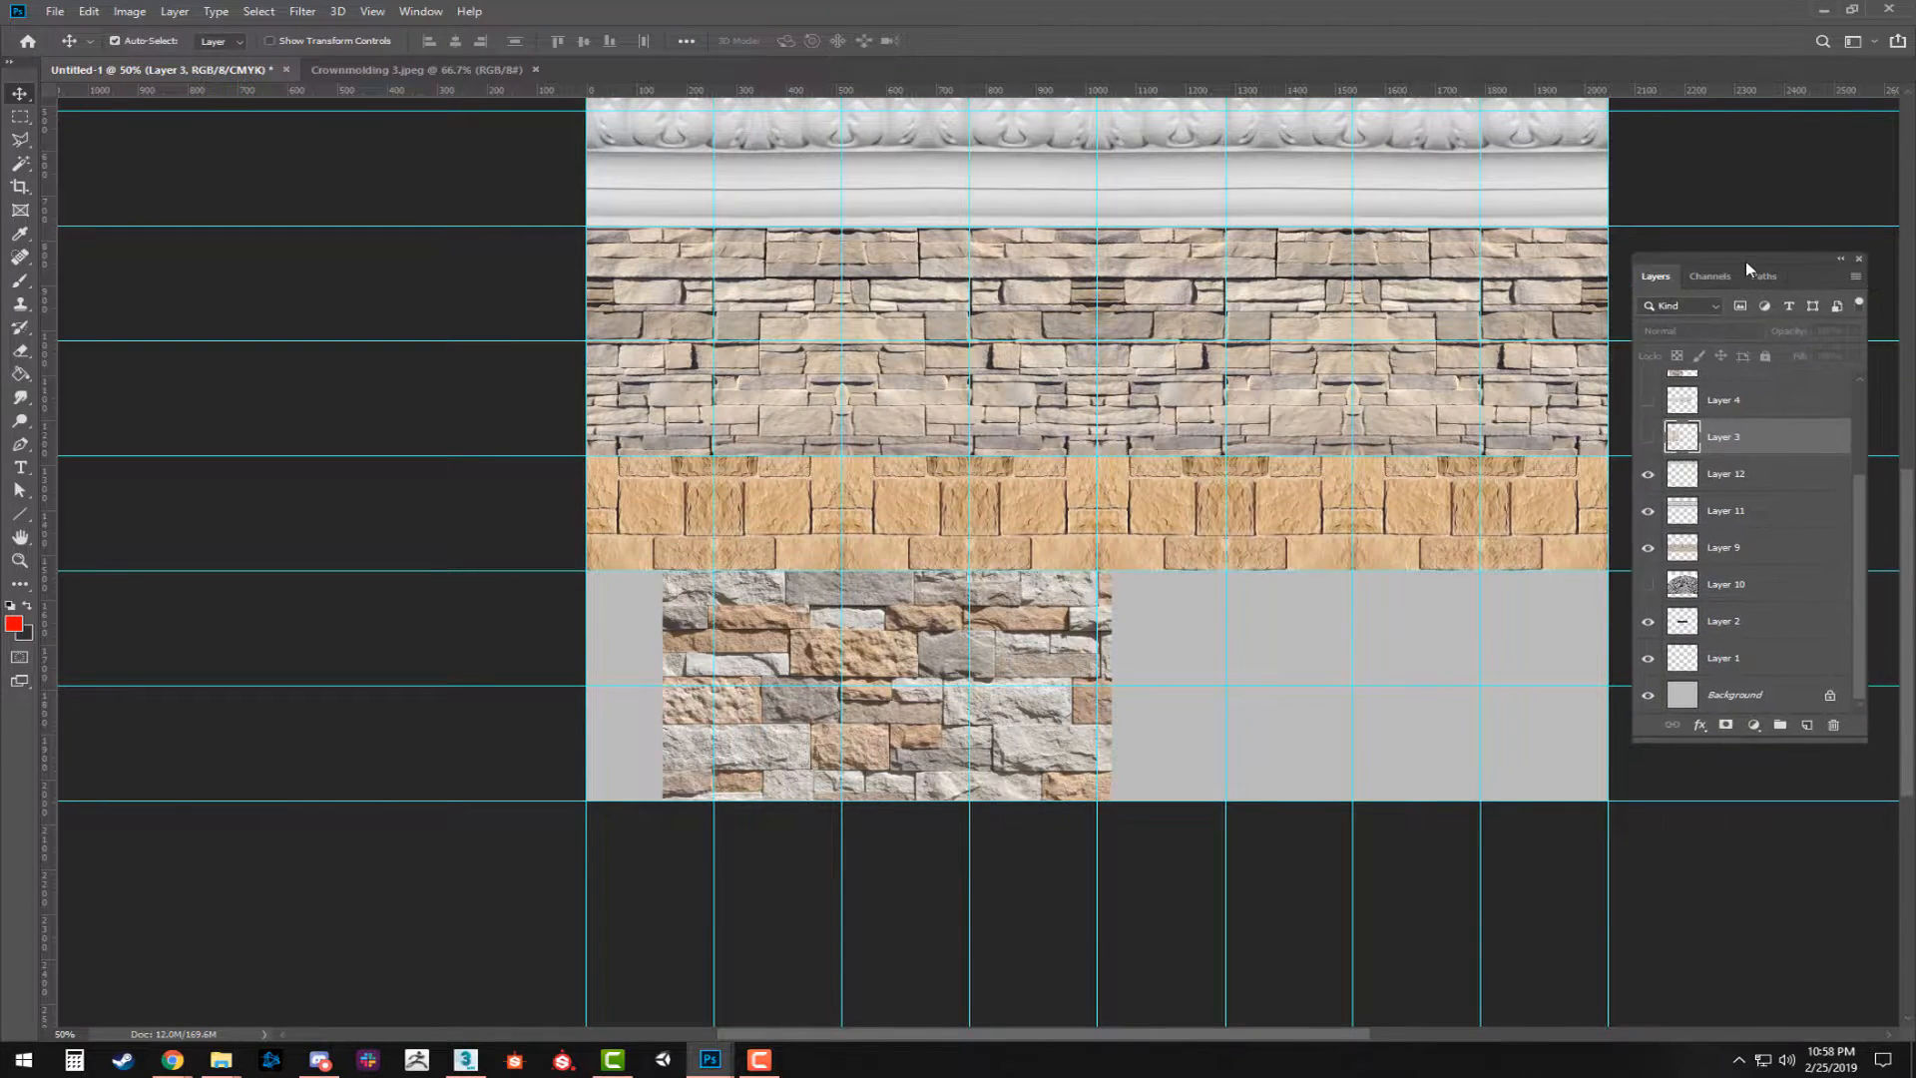
click(1647, 512)
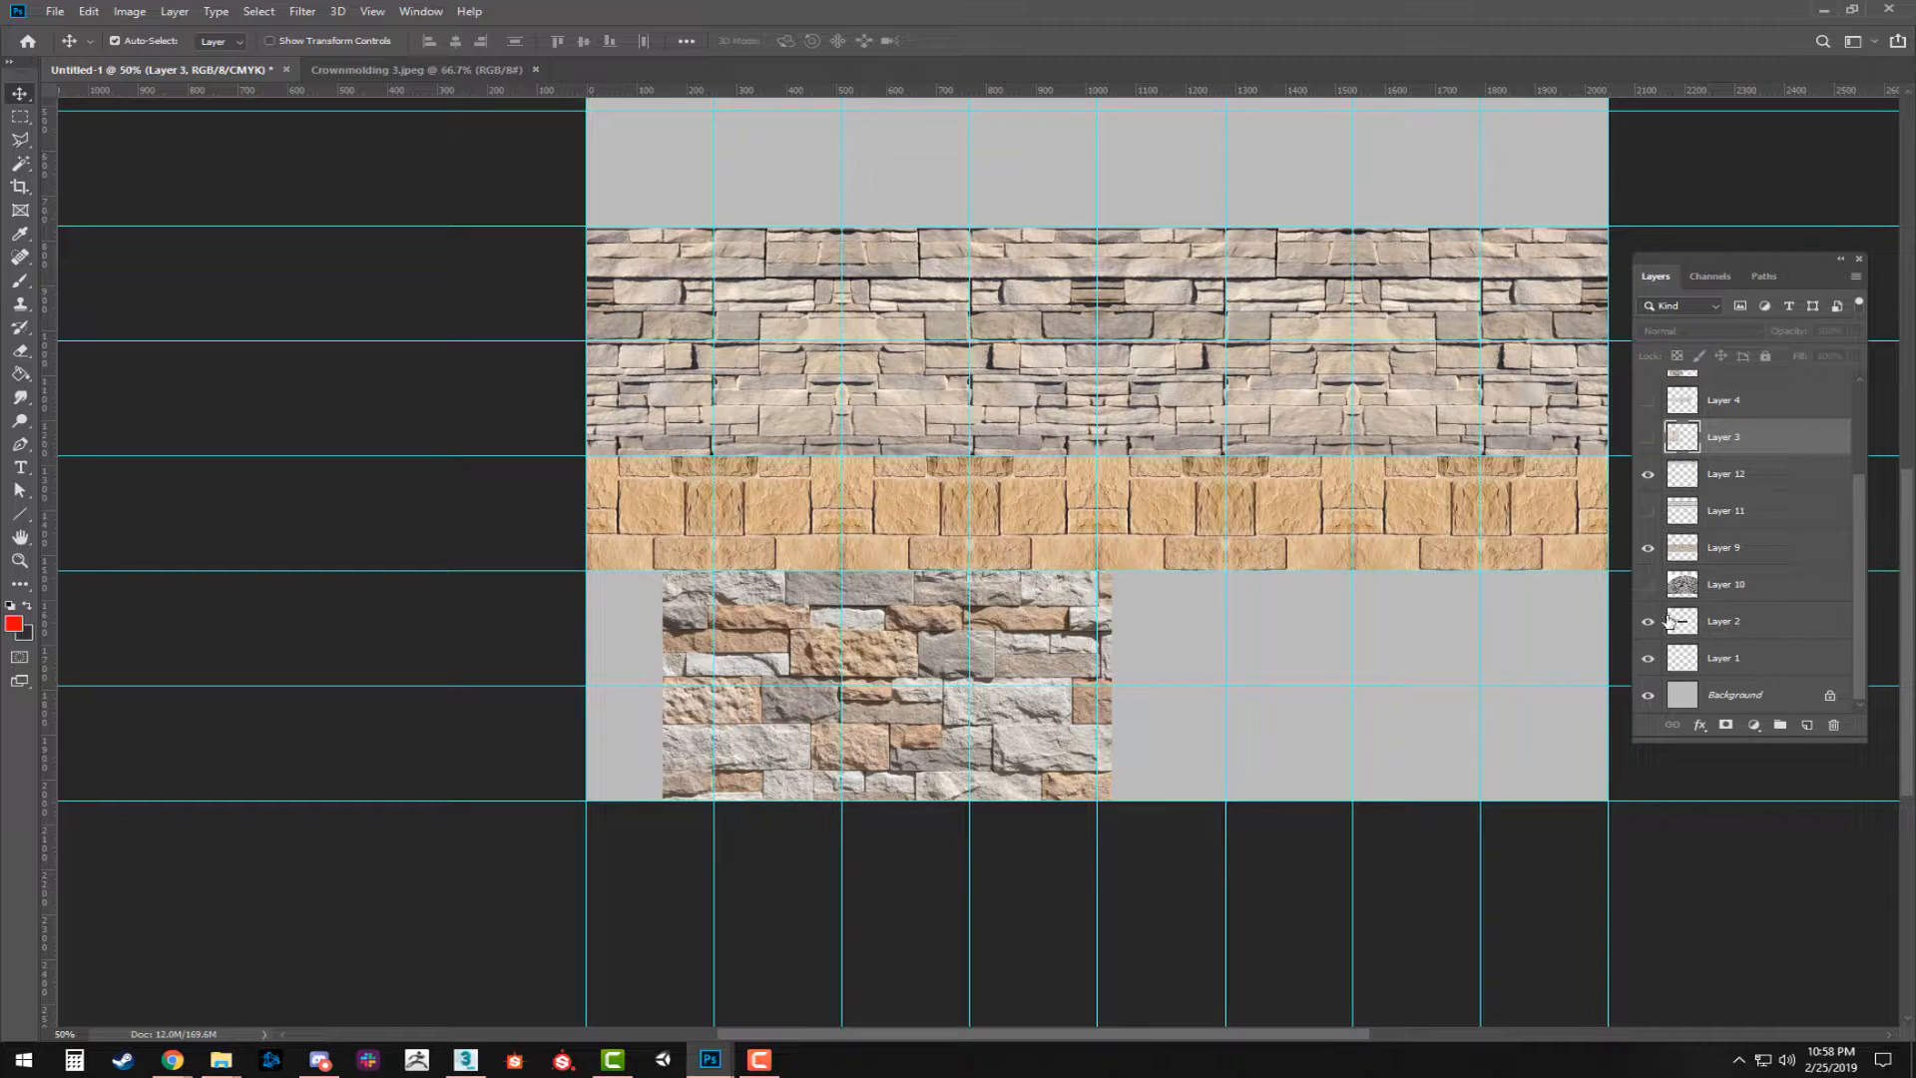
click(1648, 548)
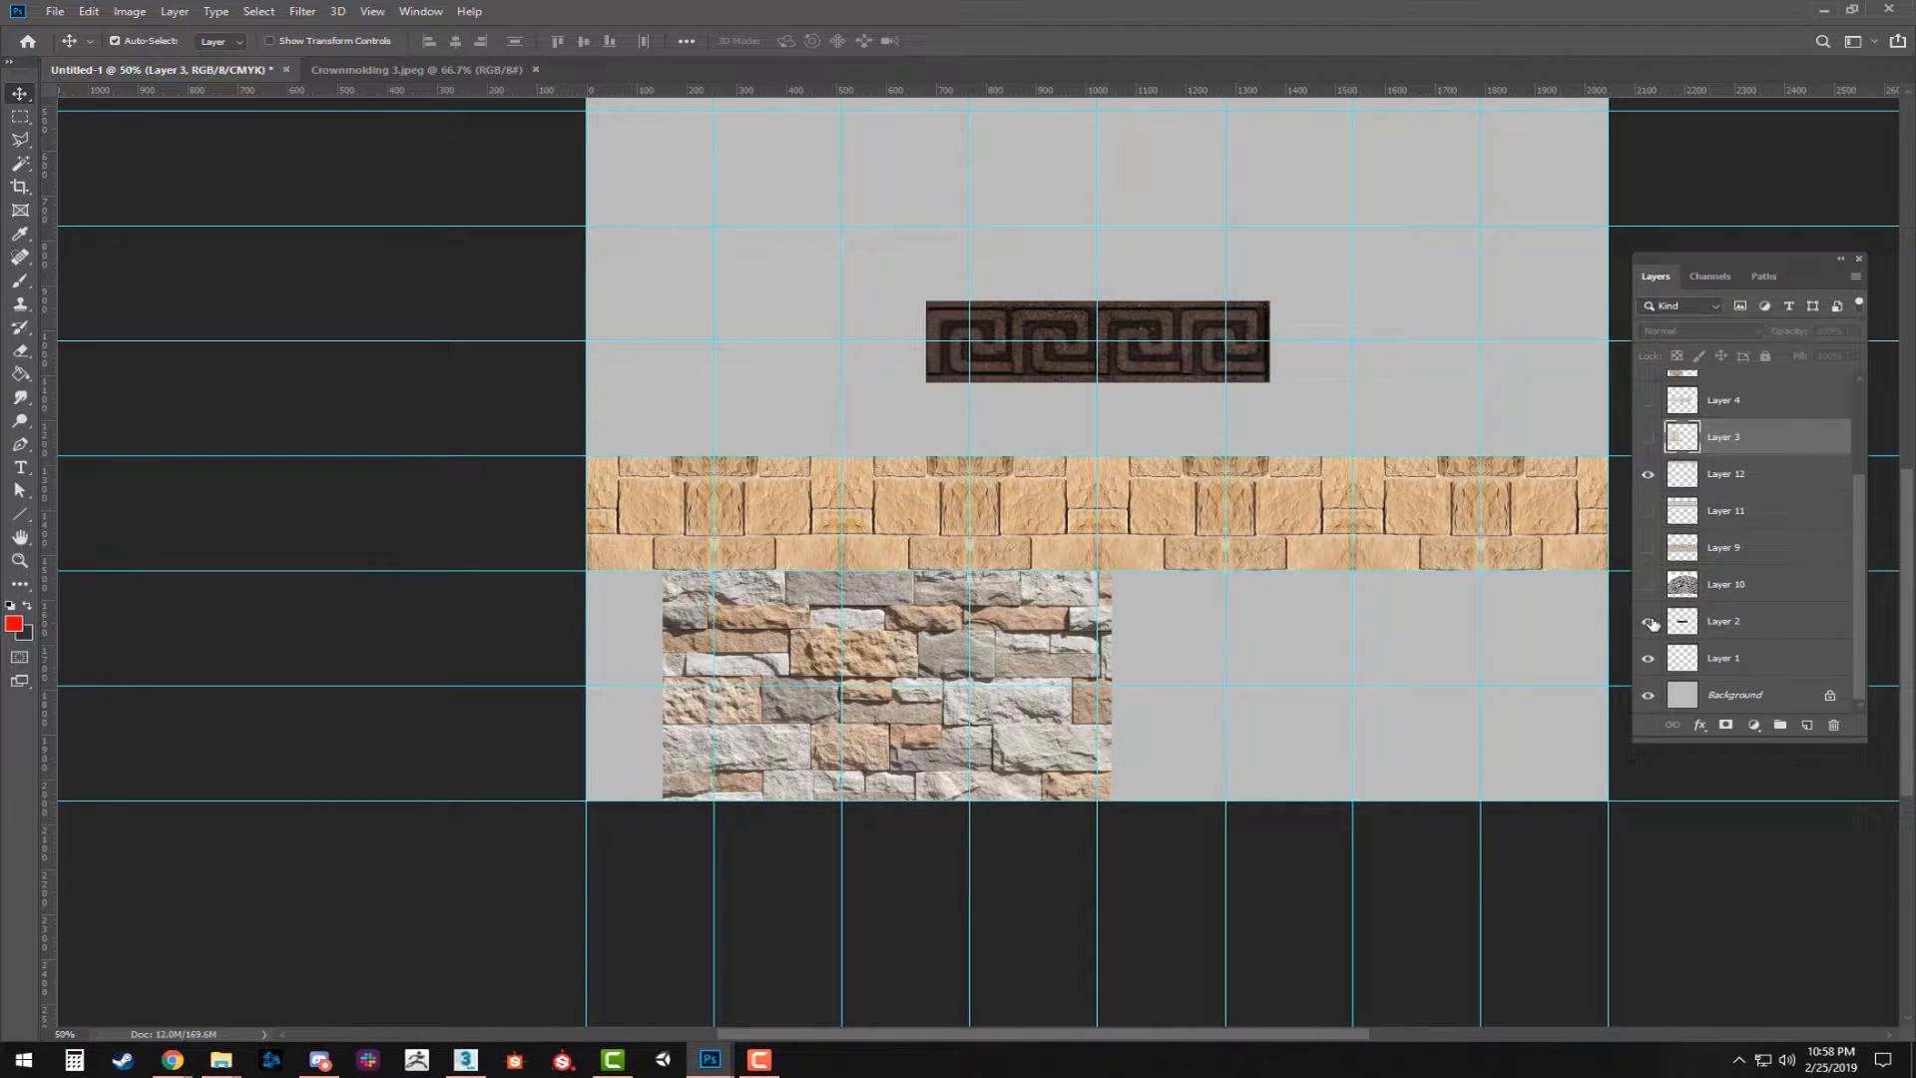
click(1649, 549)
Move Layers 2 and 1 together above Layer 3 in the layer stack.
click(1739, 623)
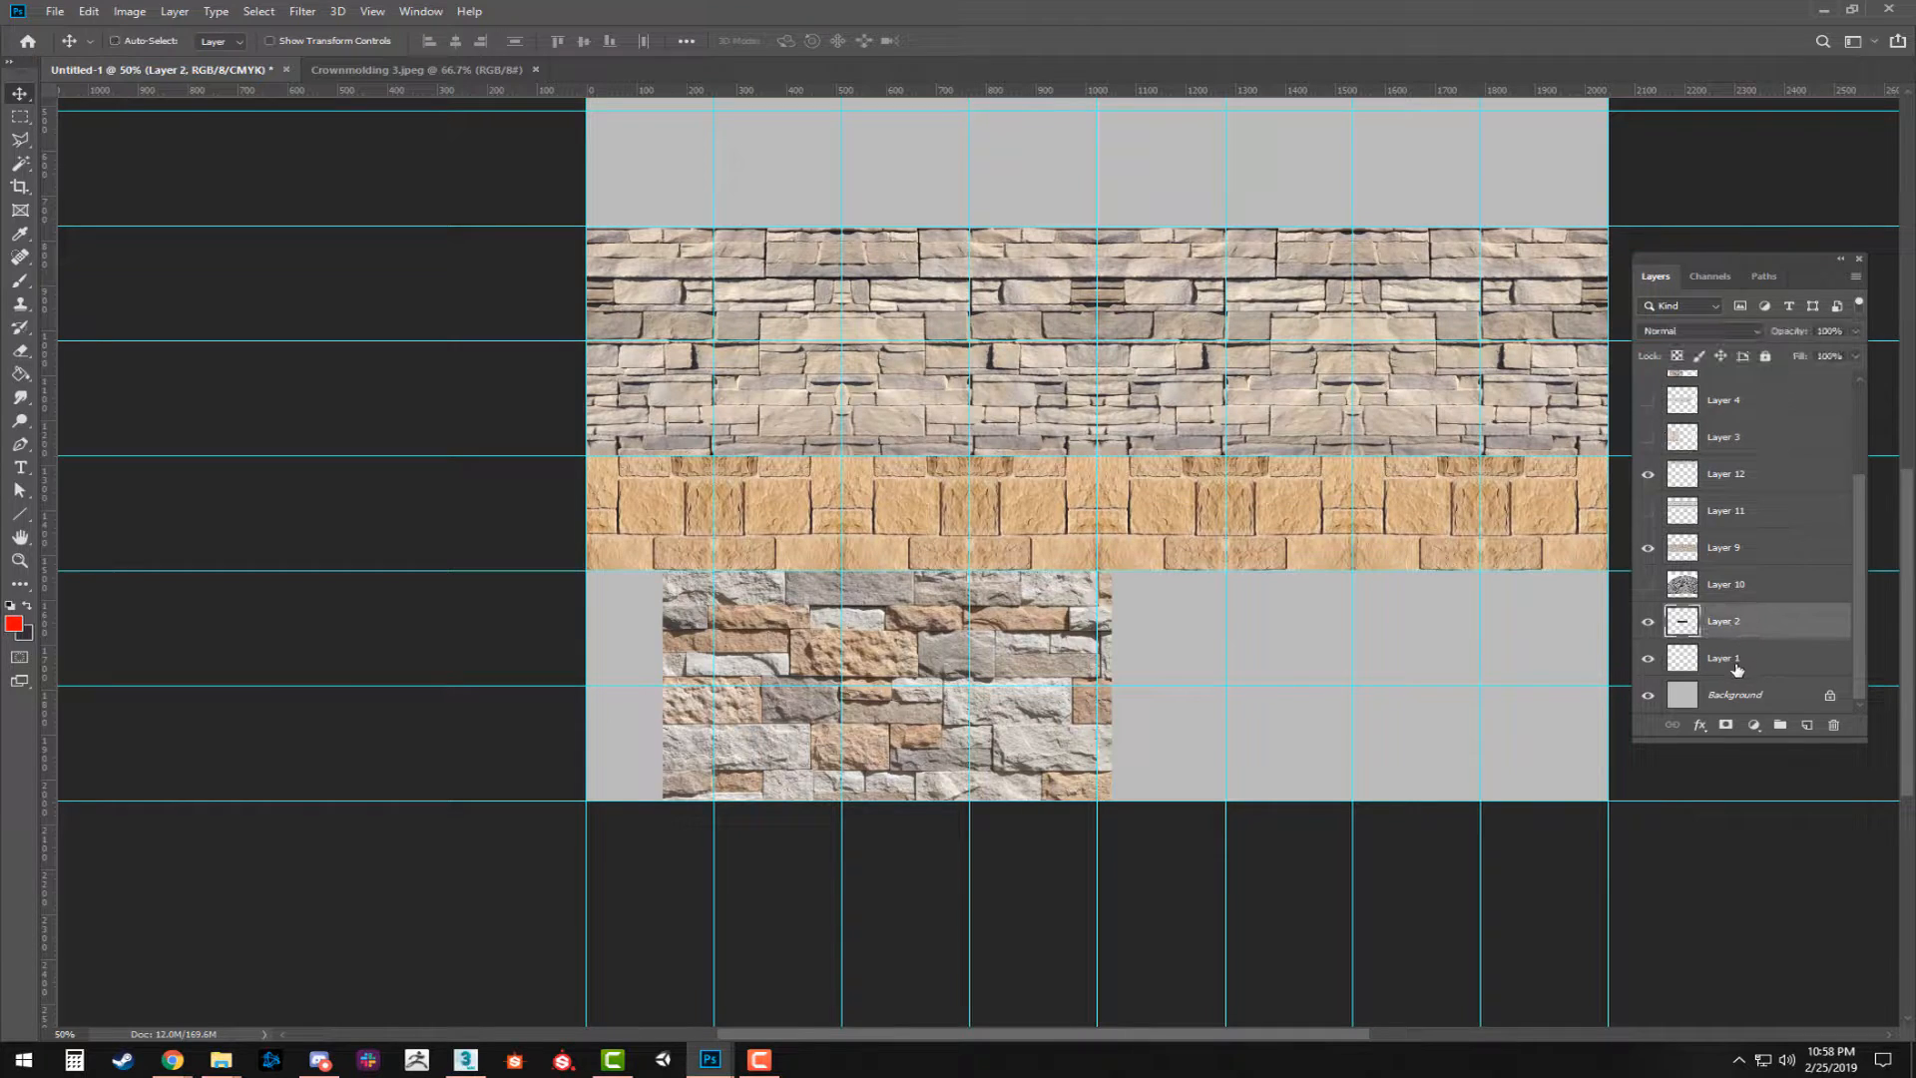
shift+click(1737, 659)
drag(1737, 659, 1745, 423)
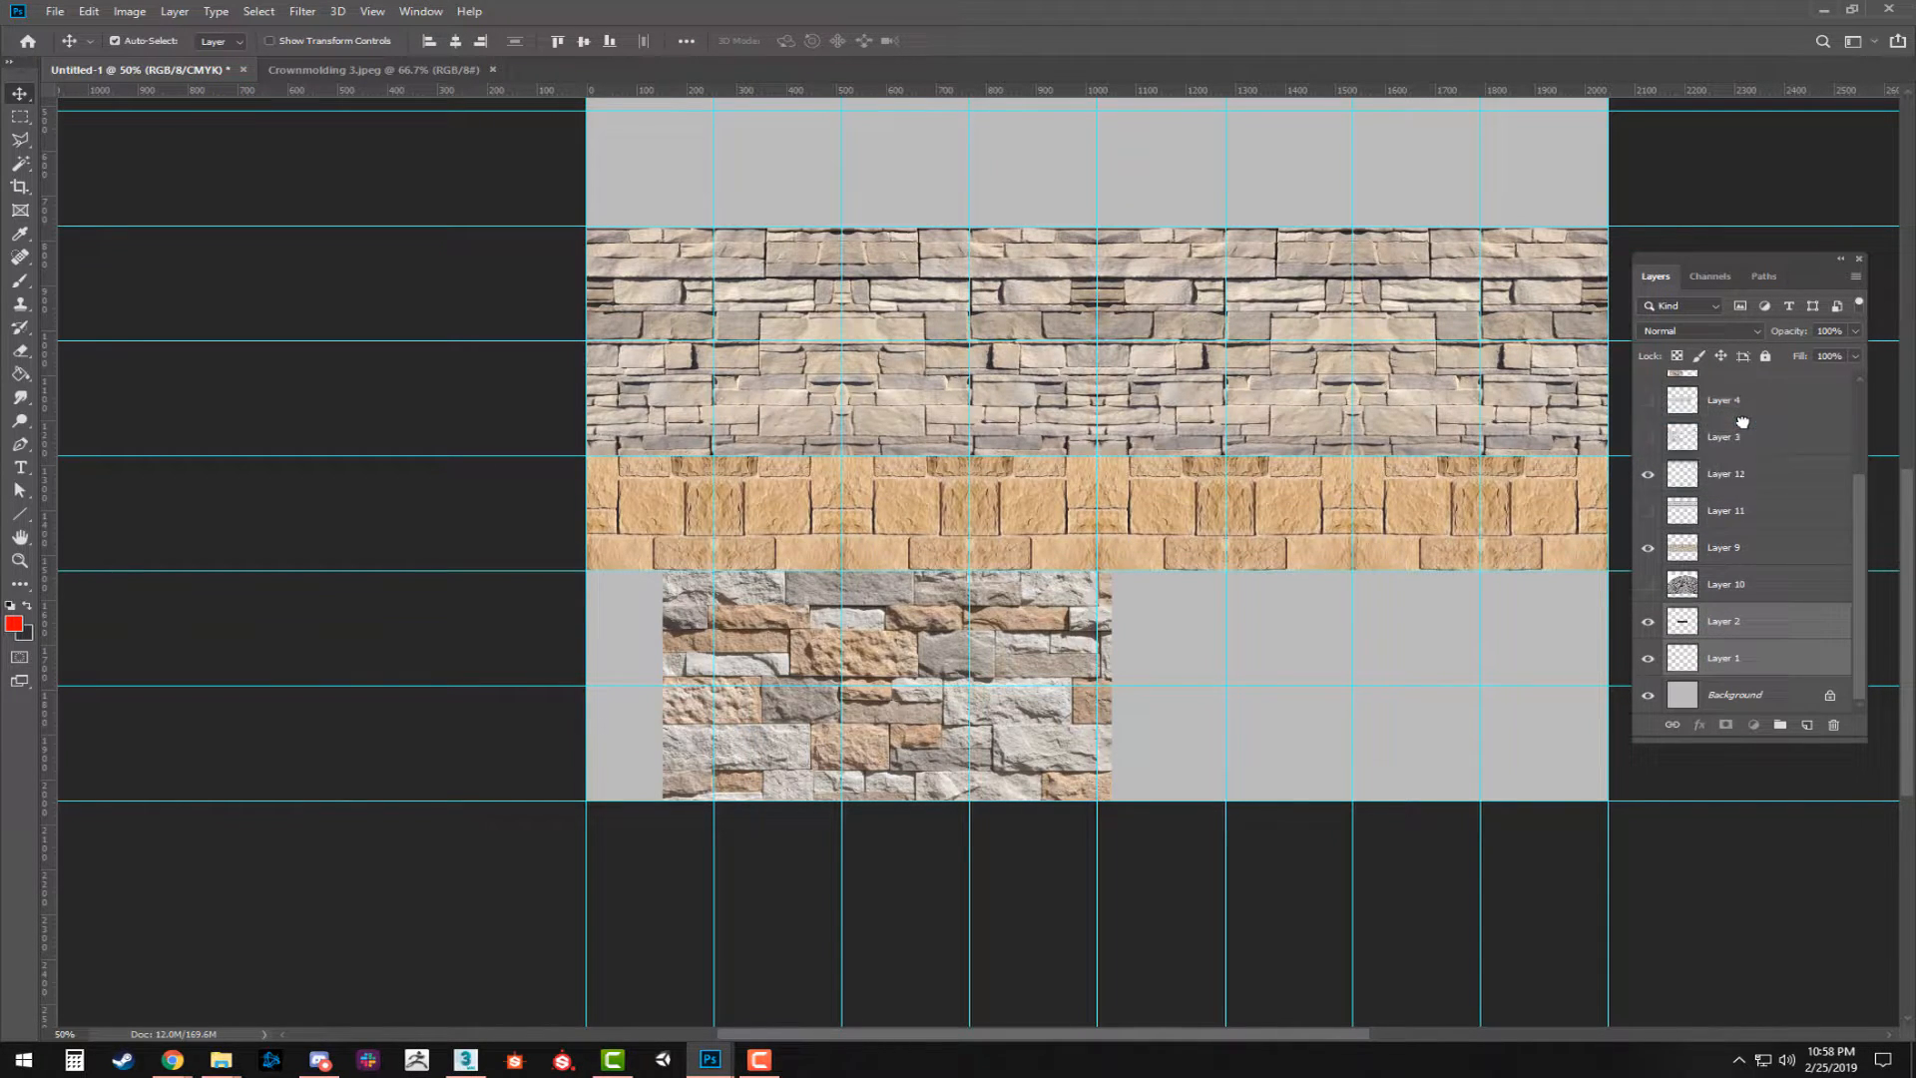
scroll(1211, 504, up, 1)
Lower the mixed stone image and tile three copies of the Greek key band across the sheet below the tan stone strip.
drag(1167, 399, 828, 691)
drag(963, 697, 1016, 856)
key(space)
drag(867, 675, 1366, 657)
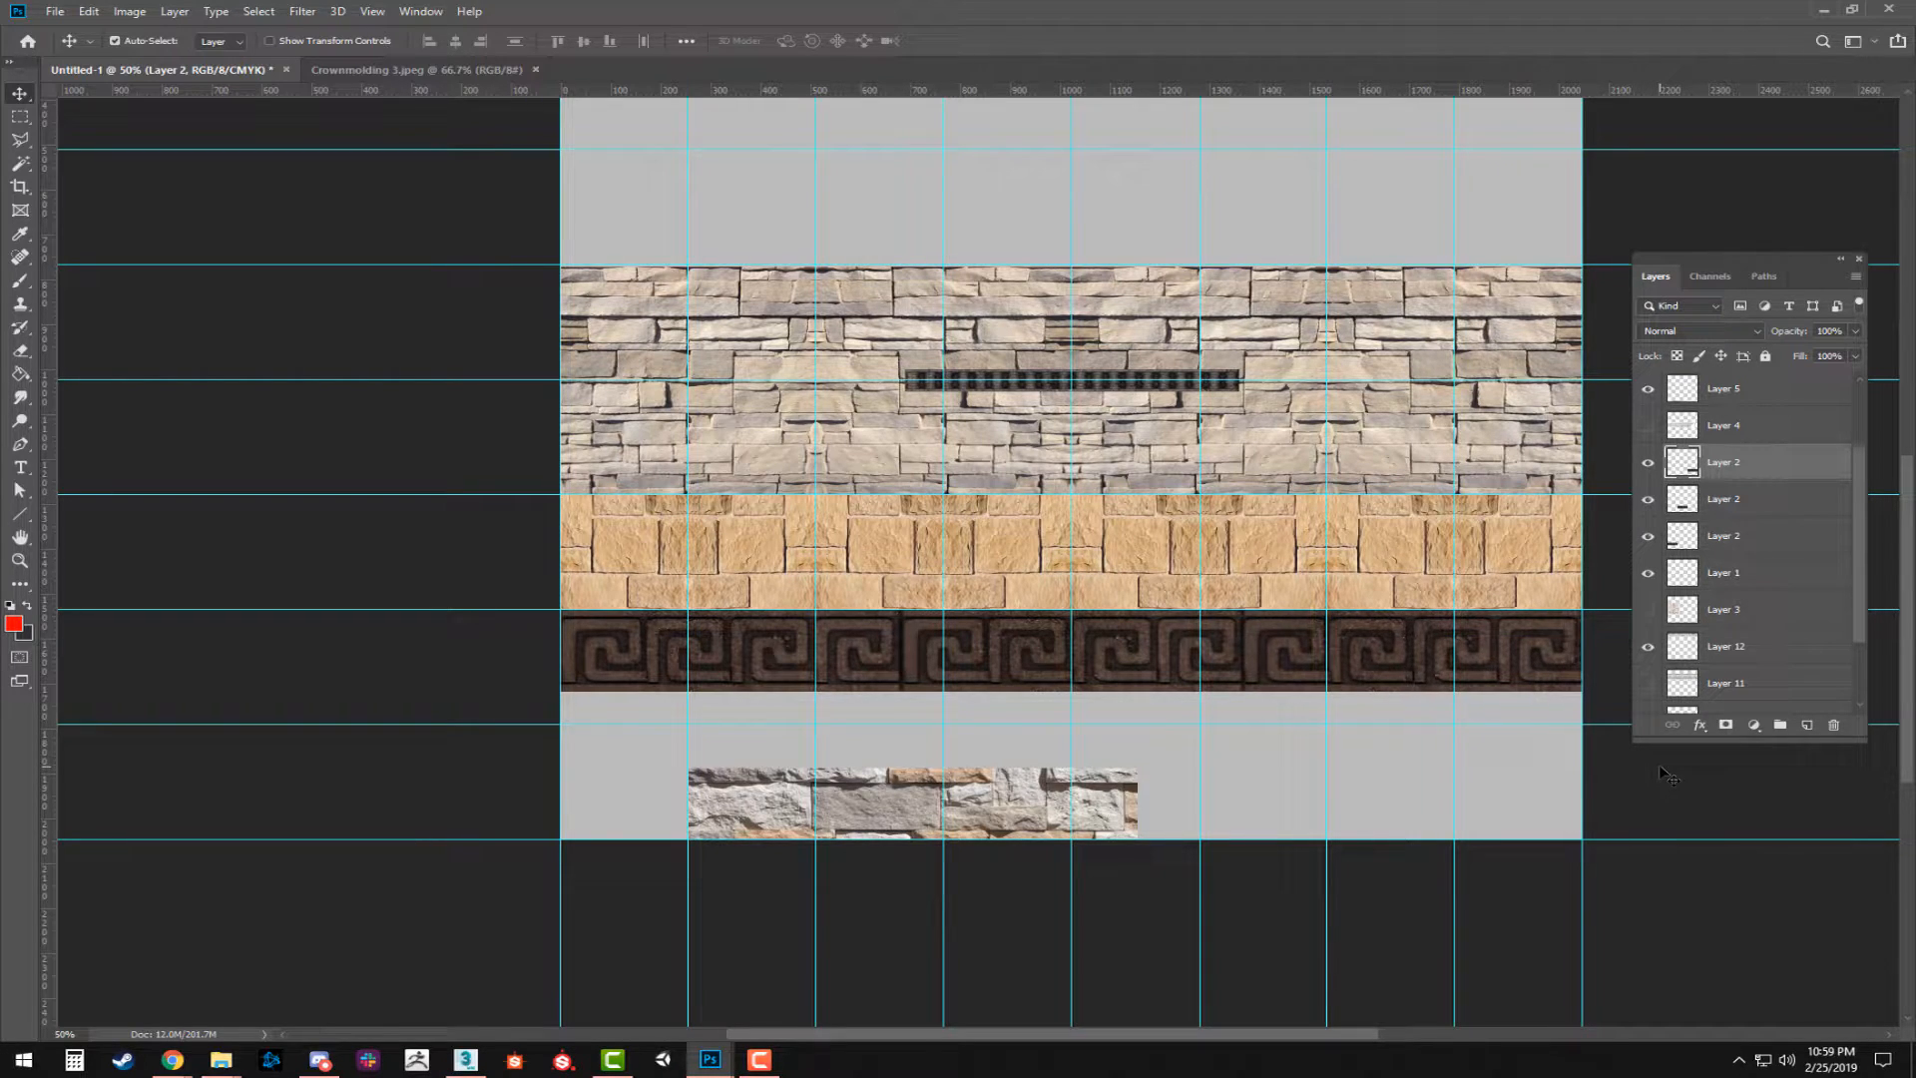
Select the three Greek key copies on the Layer 2 layers and scale them together to the sheet's width.
ctrl+click(1732, 499)
ctrl+click(1723, 536)
key(ctrl+t)
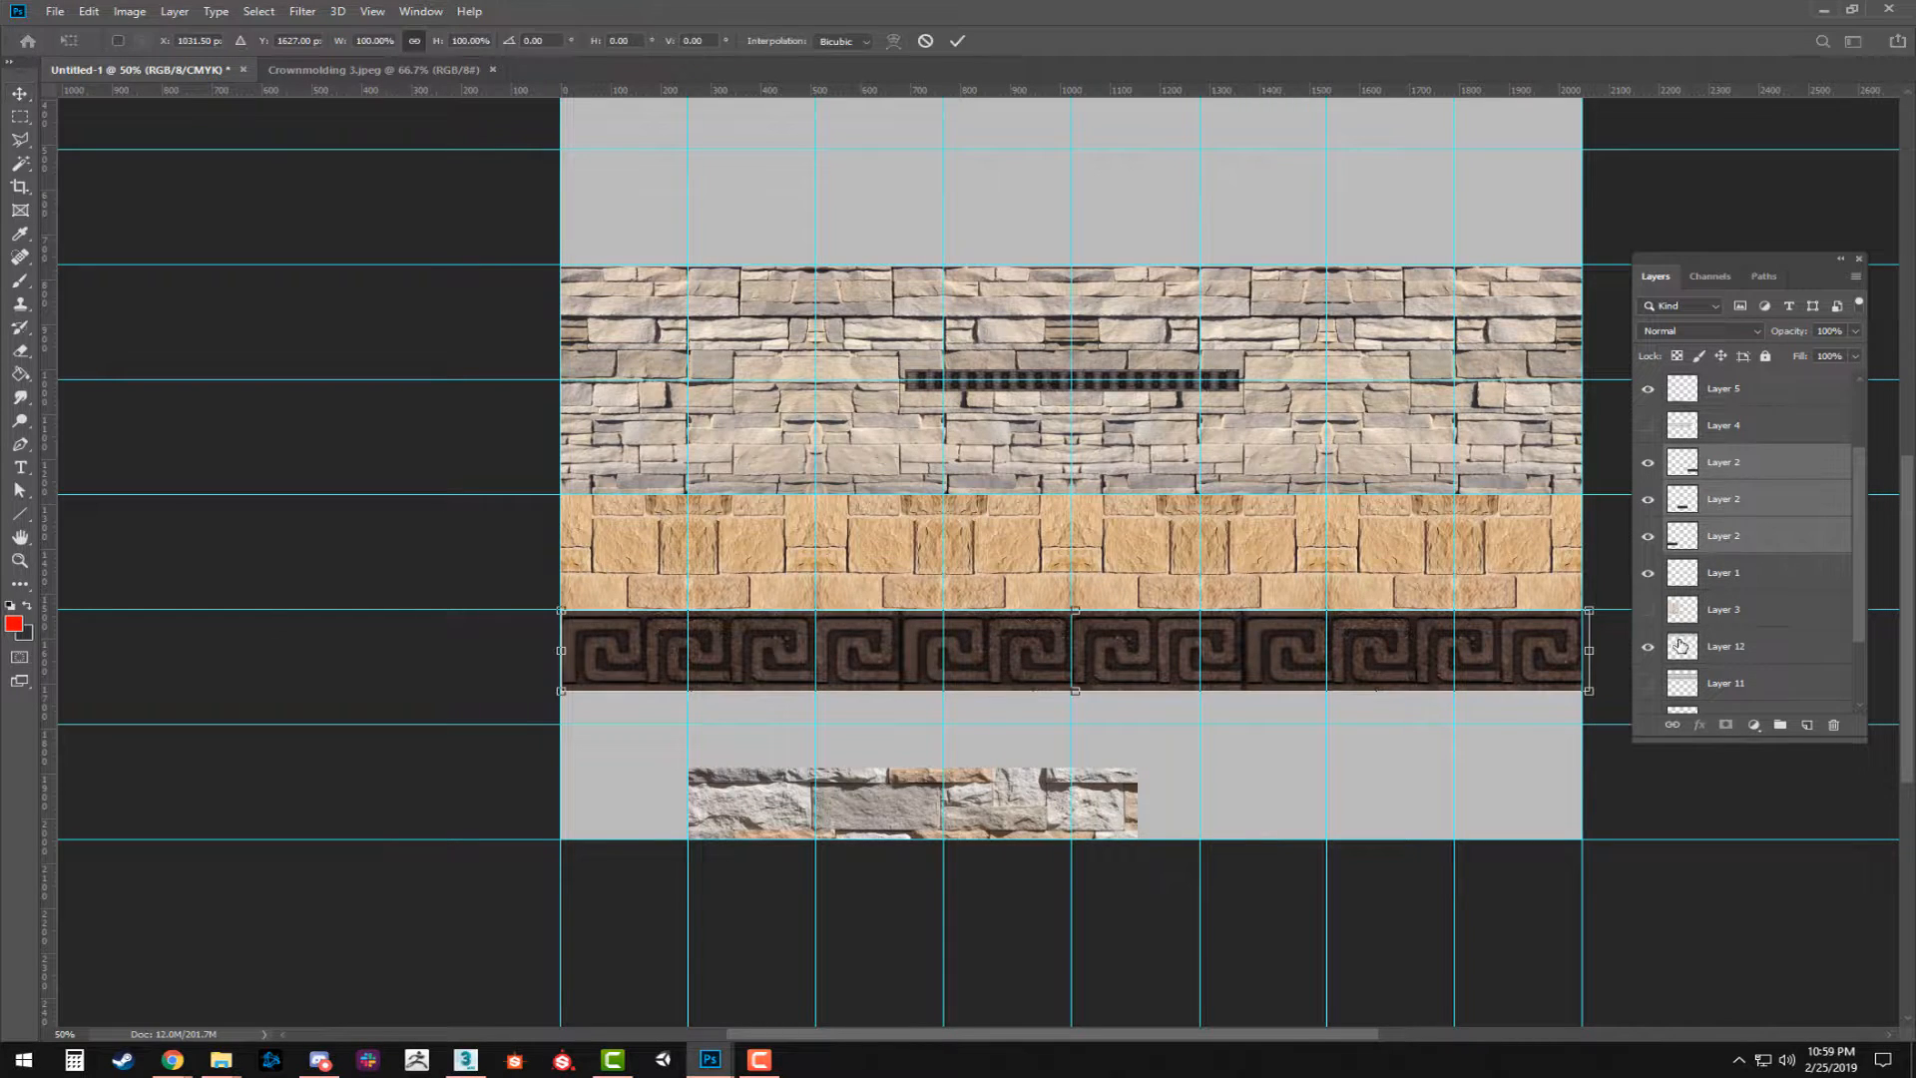
key(Return)
Move the dark beaded trim strip below the Greek key band at the sheet's left edge, duplicate it alongside, and merge both pieces.
drag(1033, 379, 679, 701)
drag(868, 705, 1185, 723)
key(Left)
key(Left)
key(Left)
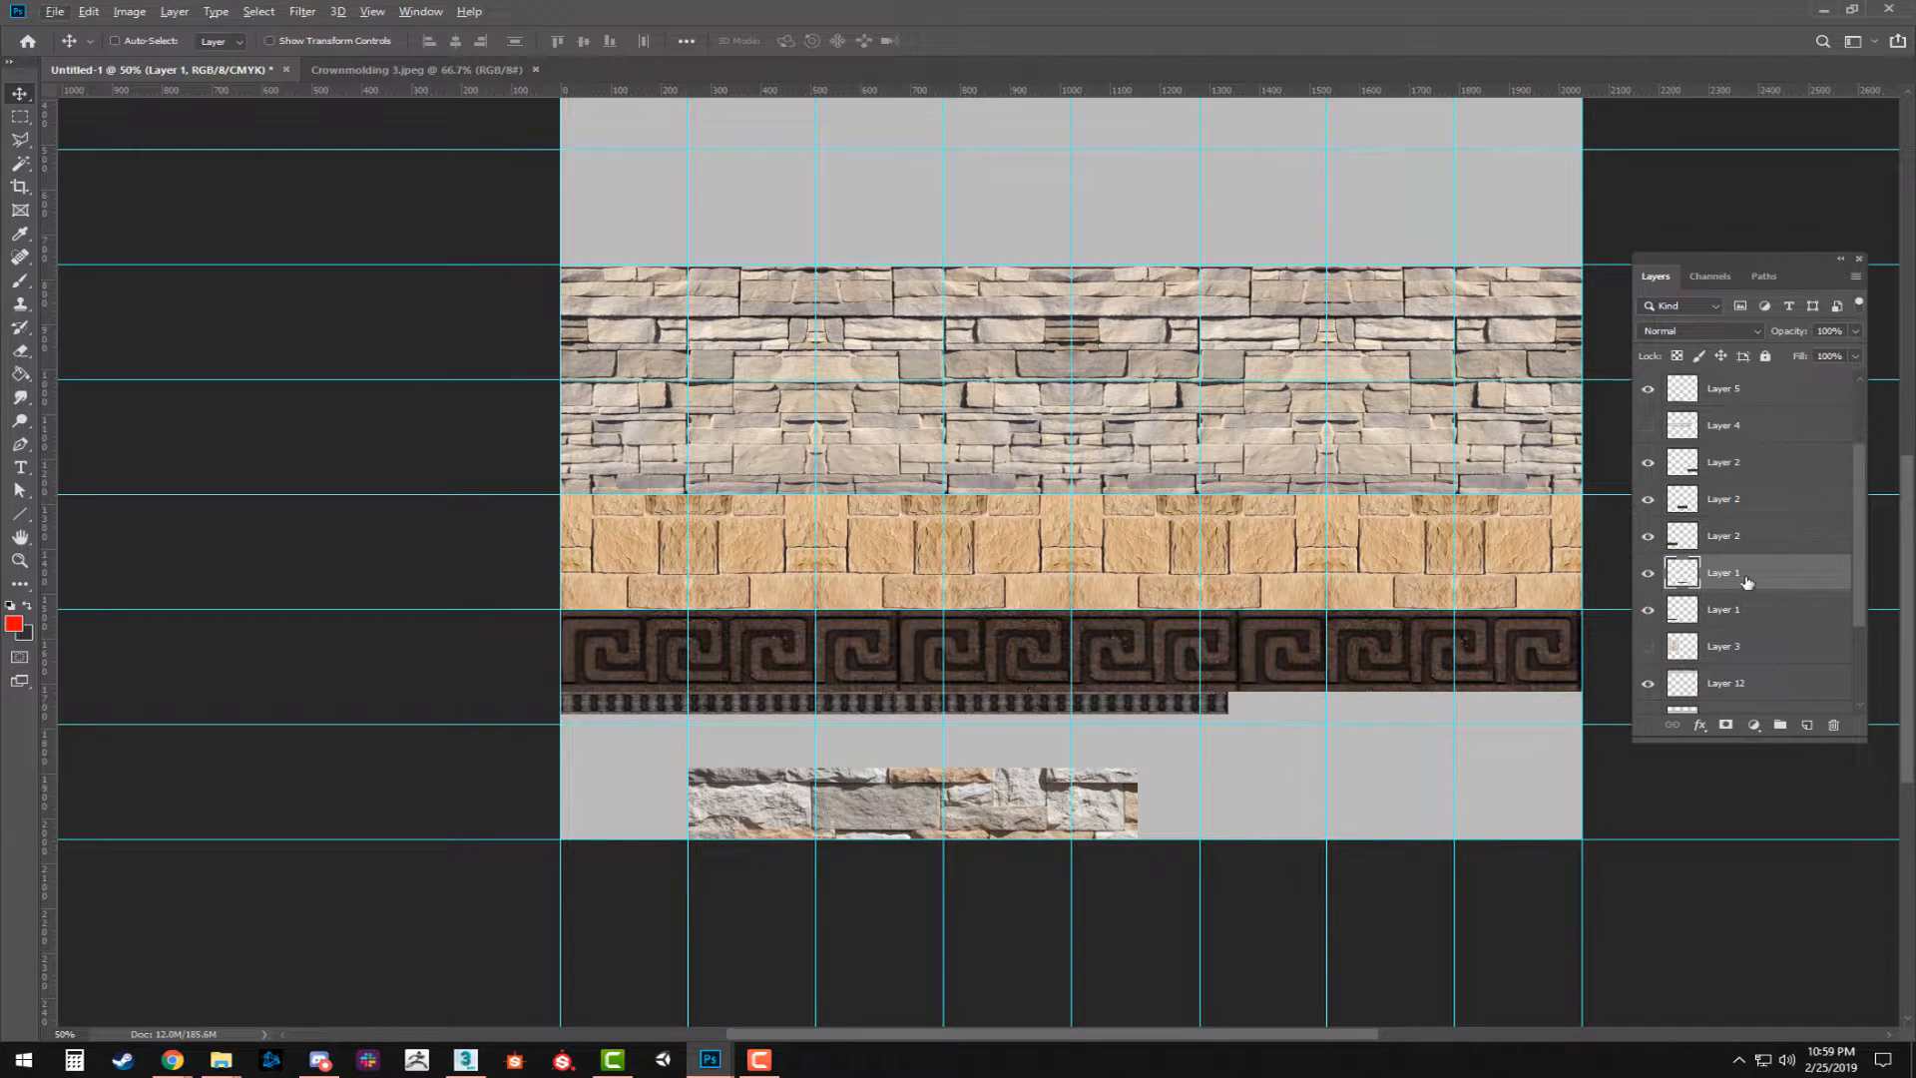
shift+click(1729, 614)
key(ctrl+e)
Duplicate the merged beaded trim strip toward the sheet's right edge and merge the two pieces into one layer.
drag(890, 711, 1545, 718)
drag(1250, 710, 1254, 708)
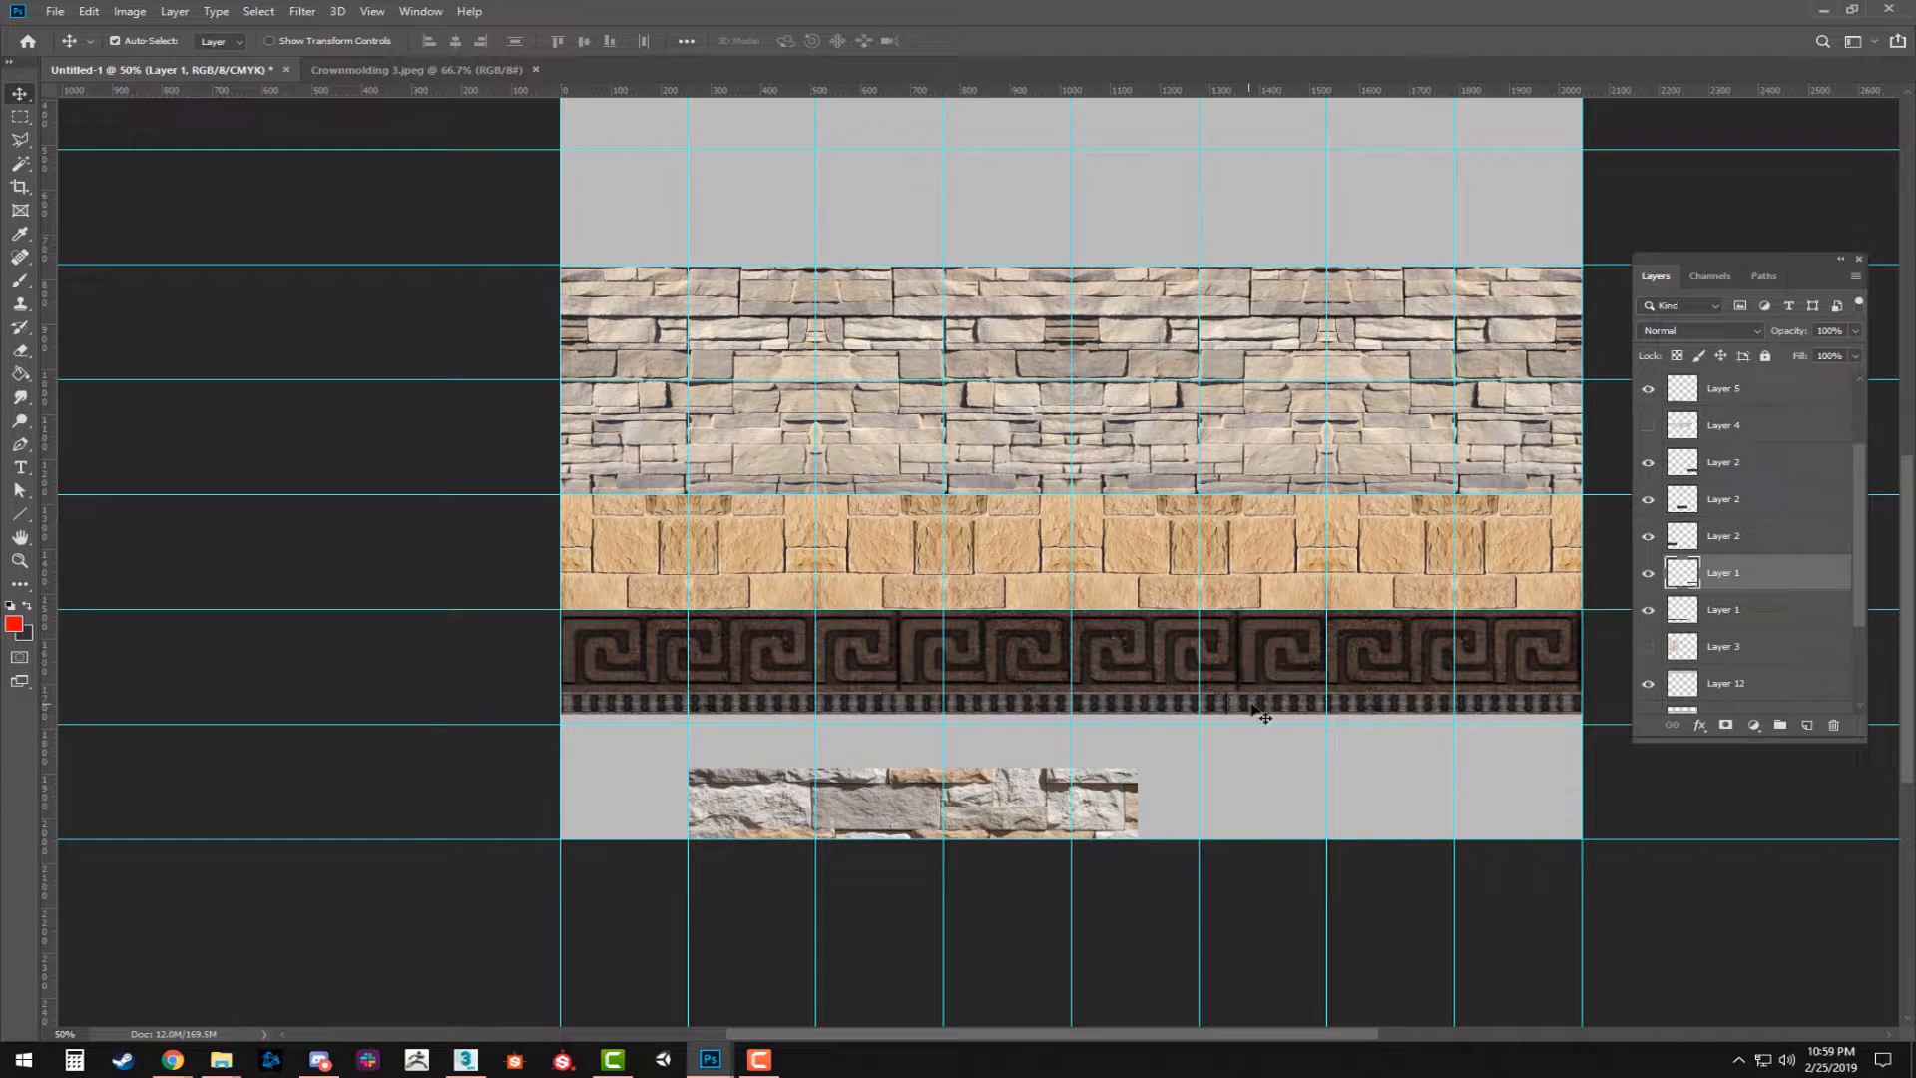
shift+click(1726, 618)
key(ctrl+e)
Try scaling the double-length beaded trim to 148% height and 76.65% width to fit the sheet.
key(ctrl+t)
drag(1227, 712, 1227, 720)
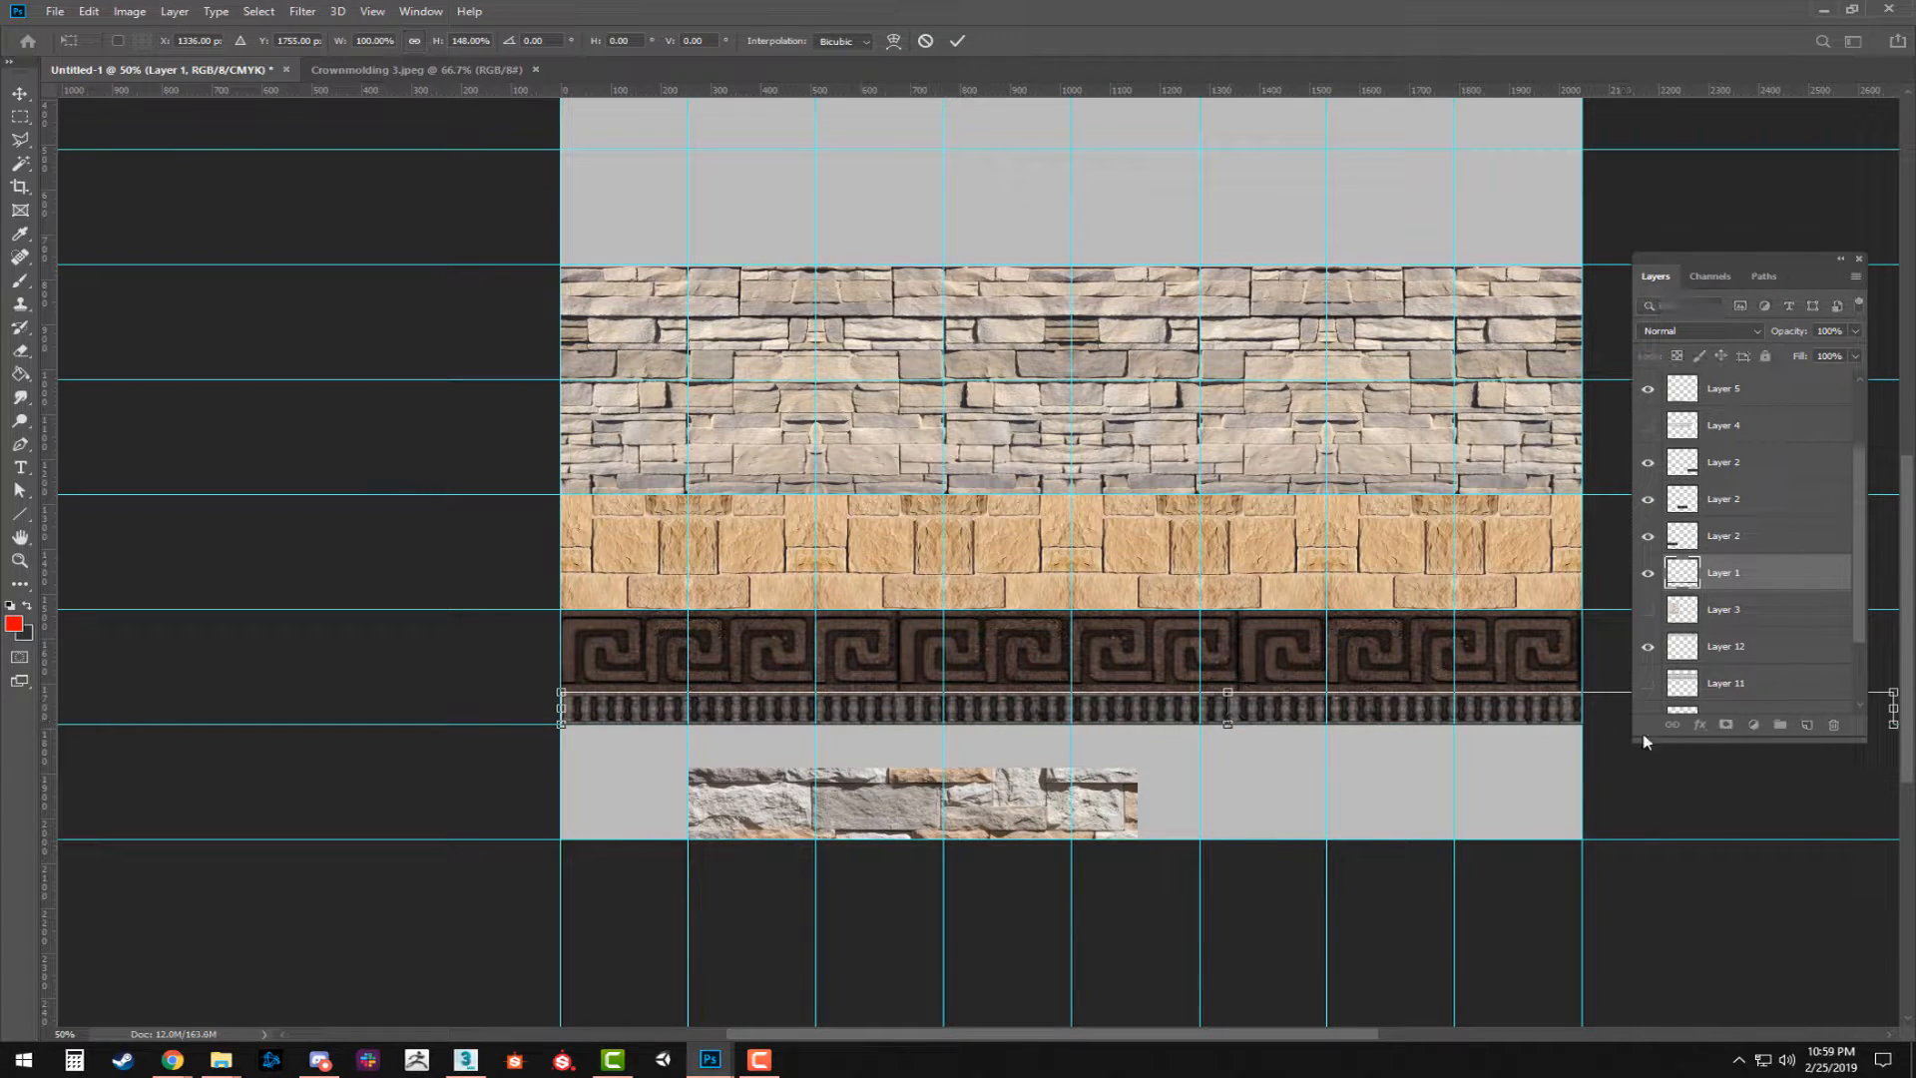
drag(1891, 708, 940, 708)
drag(881, 855, 1469, 853)
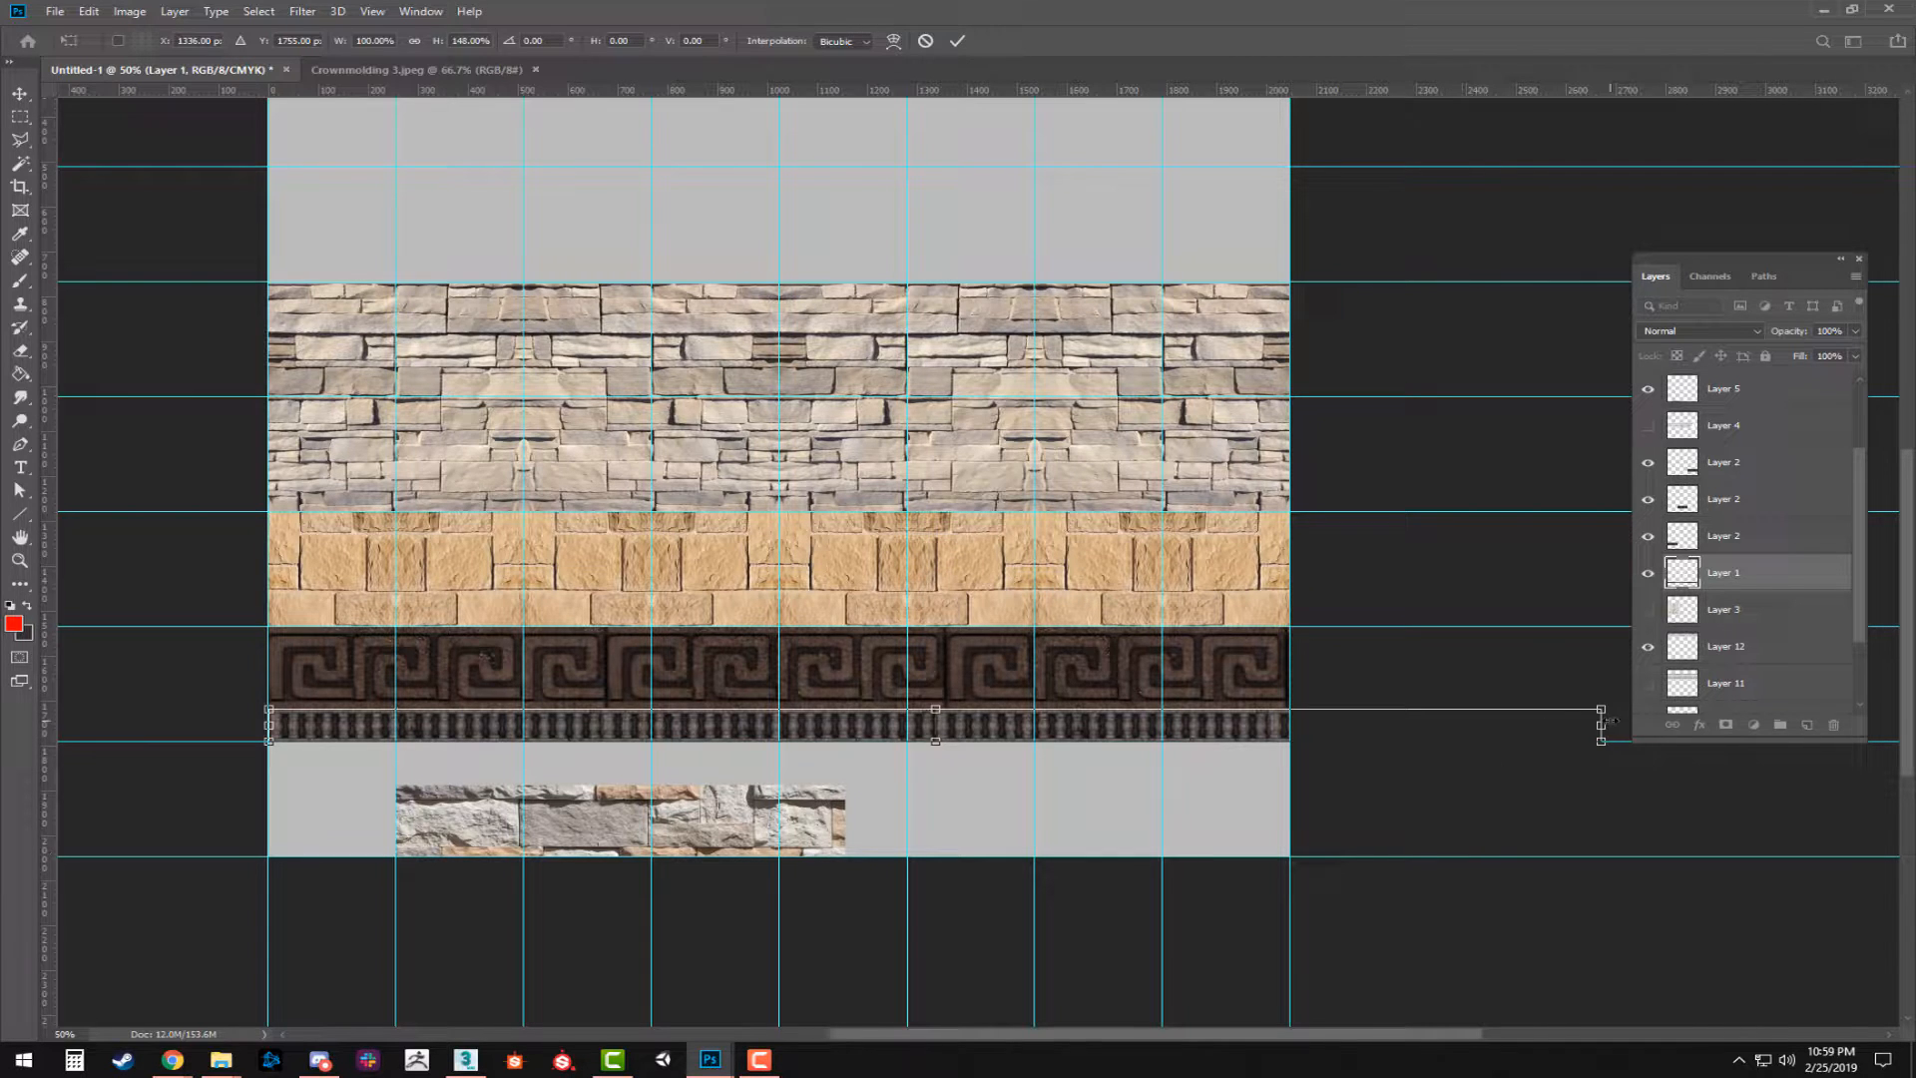
drag(1600, 724, 1289, 724)
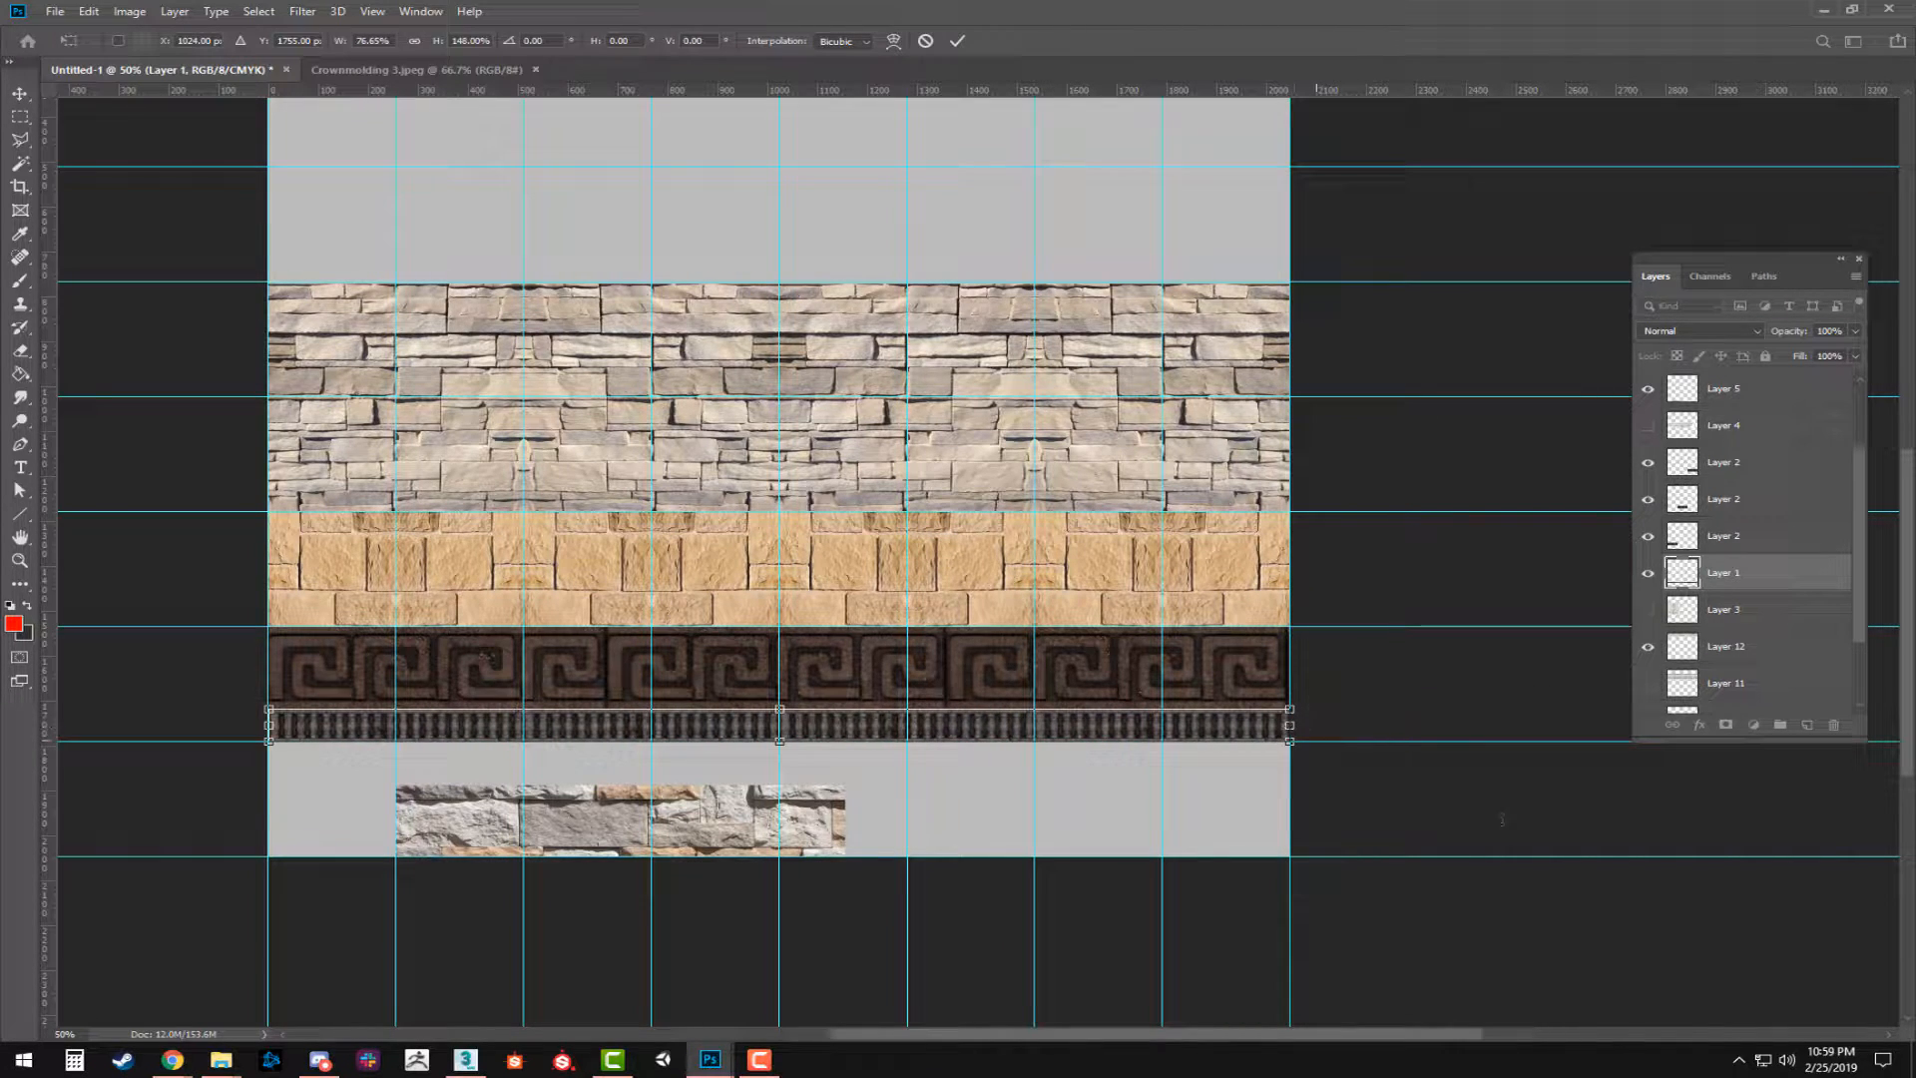
key(ctrl+z)
key(ctrl+z)
key(ctrl+z)
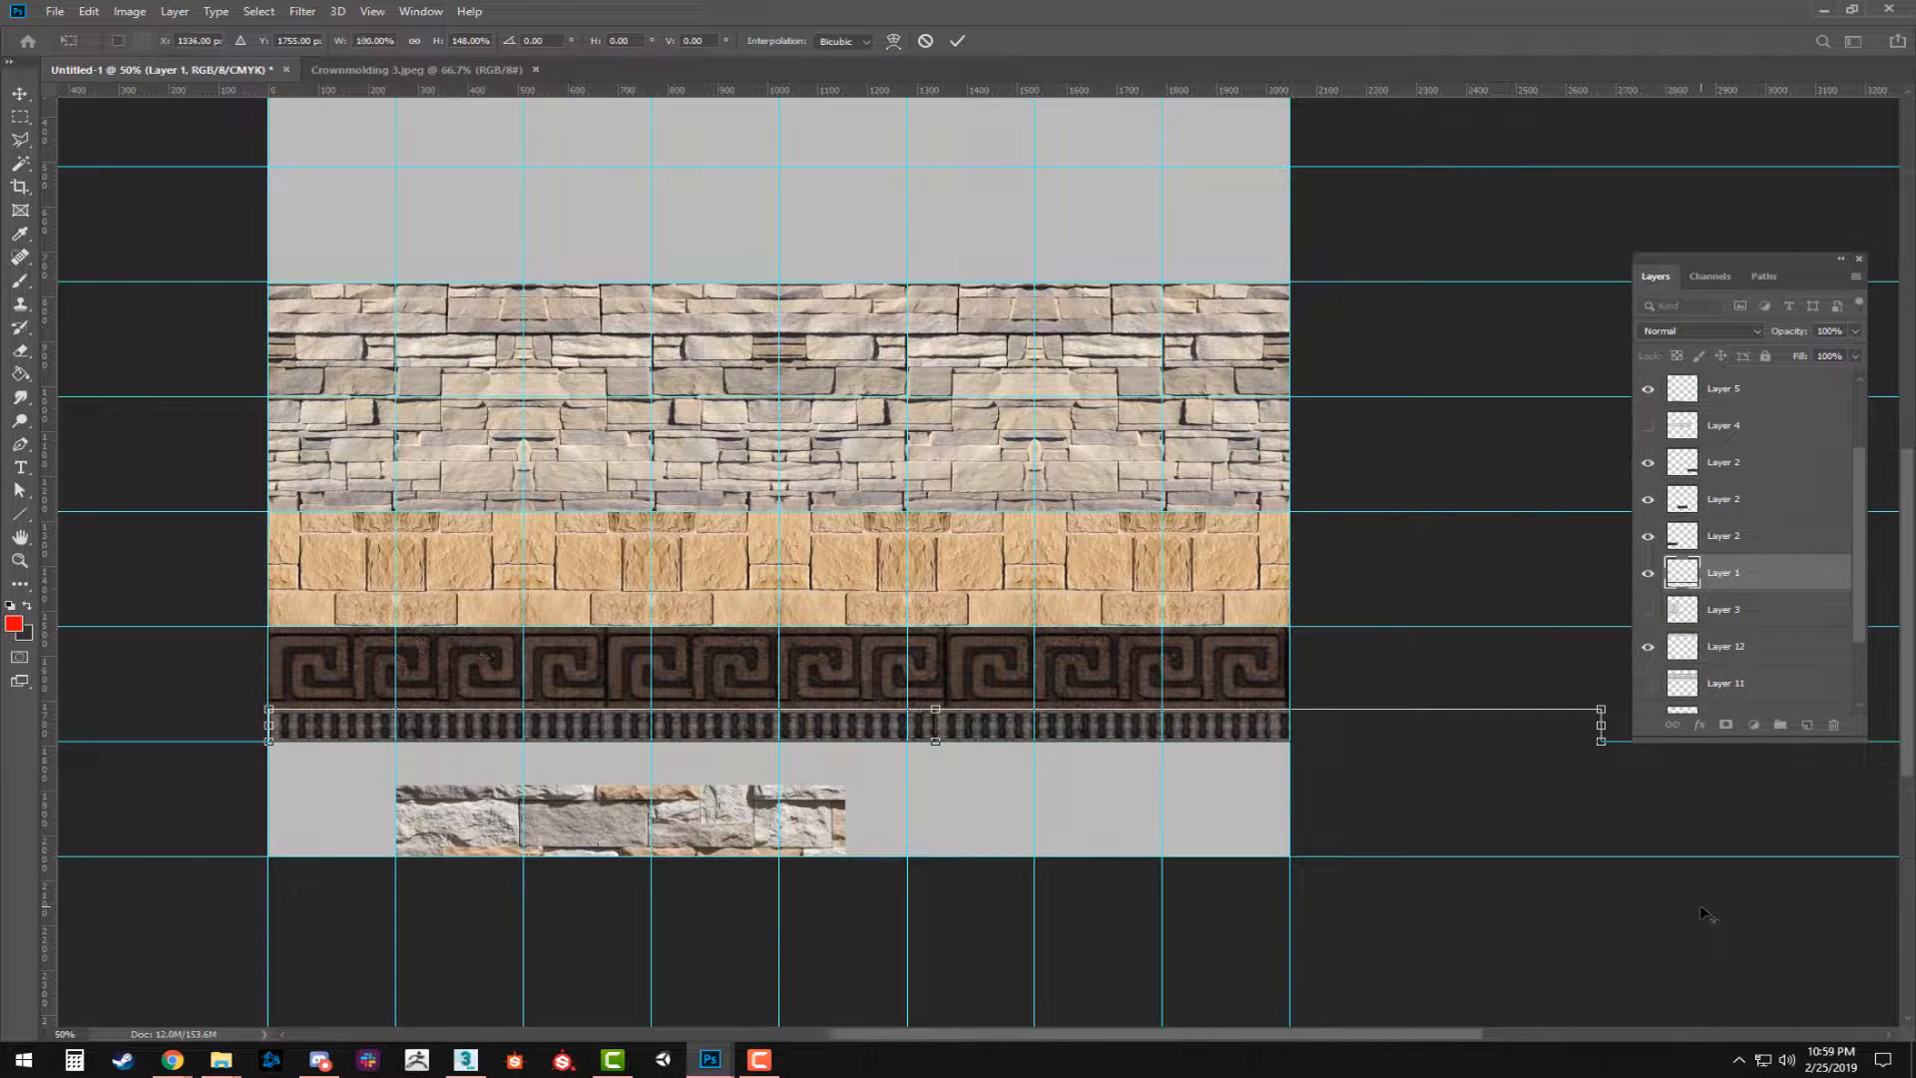
key(Escape)
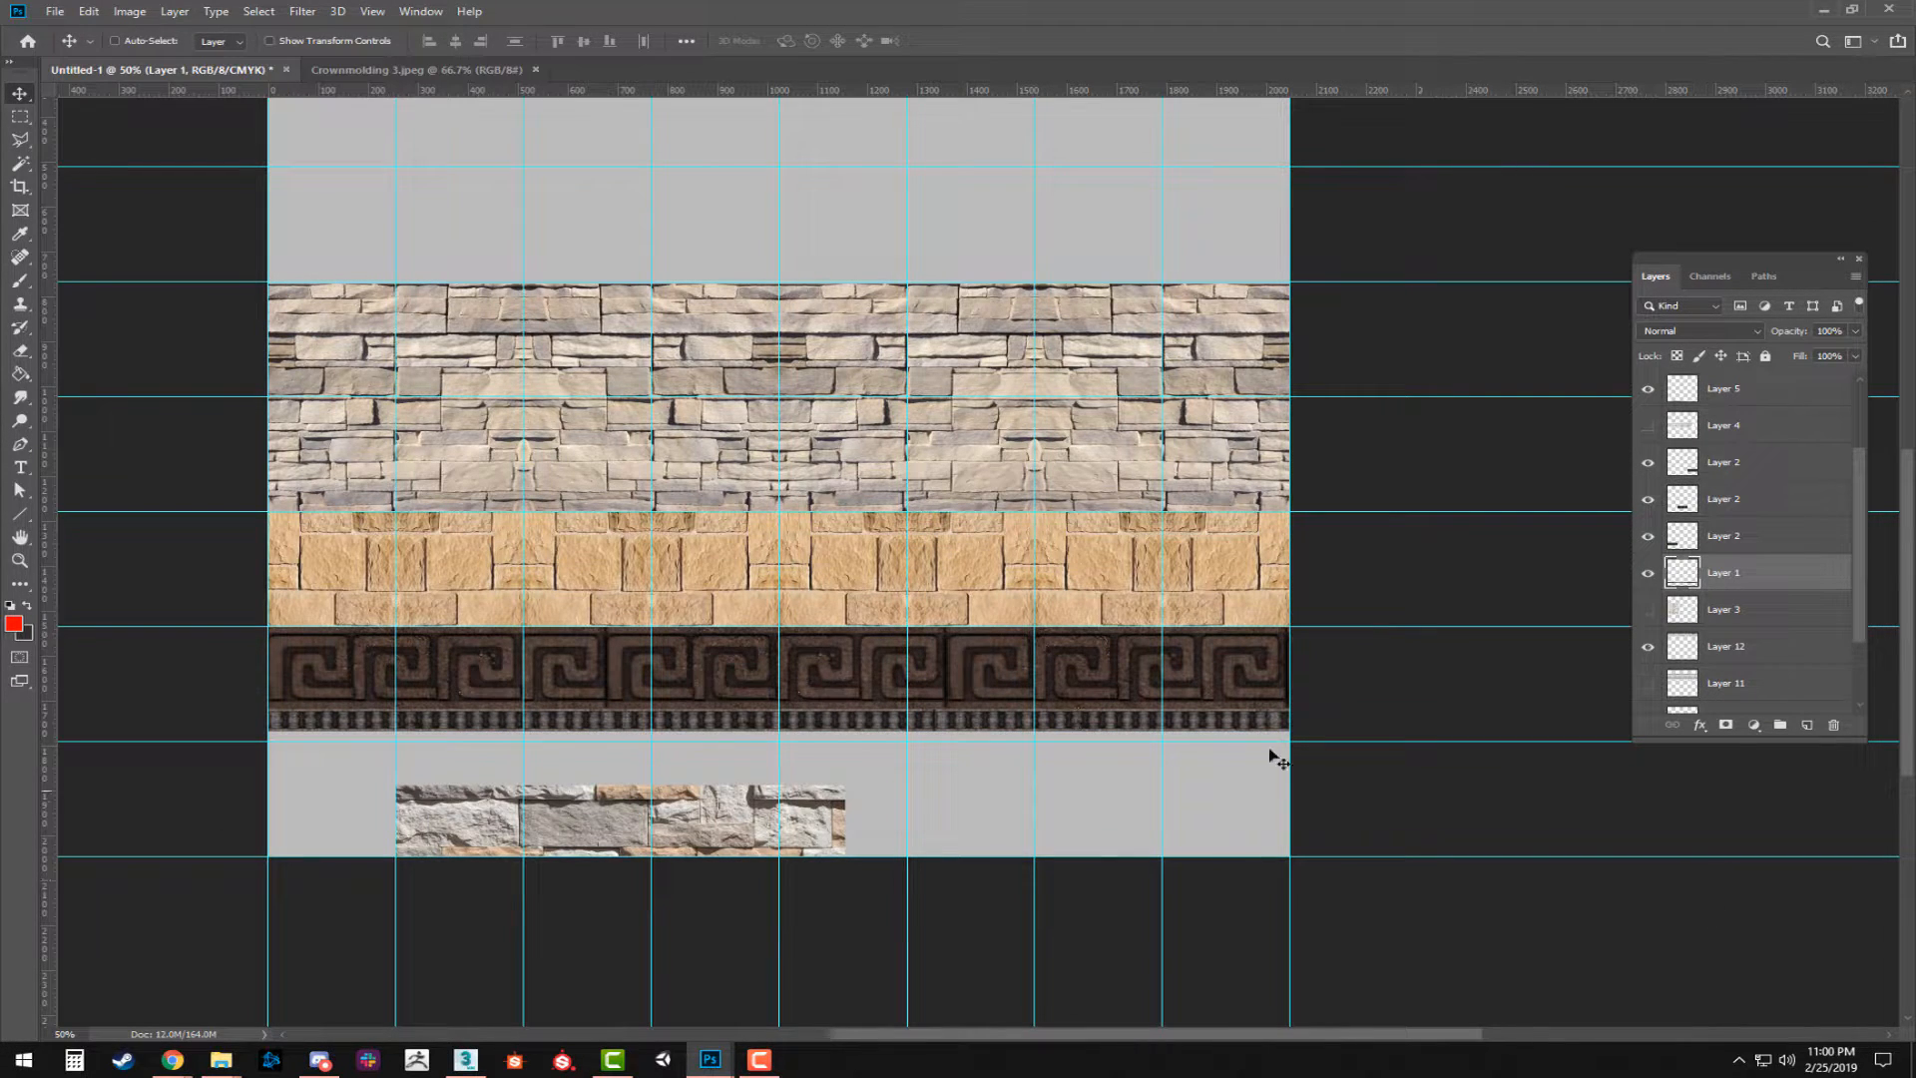
Undo the beaded trim's second duplication and merge, returning to the shorter merged strip.
mouse_move(1150, 722)
alt+mouse_down()
mouse_move(1182, 805)
mouse_move(1171, 727)
alt+mouse_up()
key(ctrl+z)
alt+drag(735, 724, 994, 776)
key(ctrl+z)
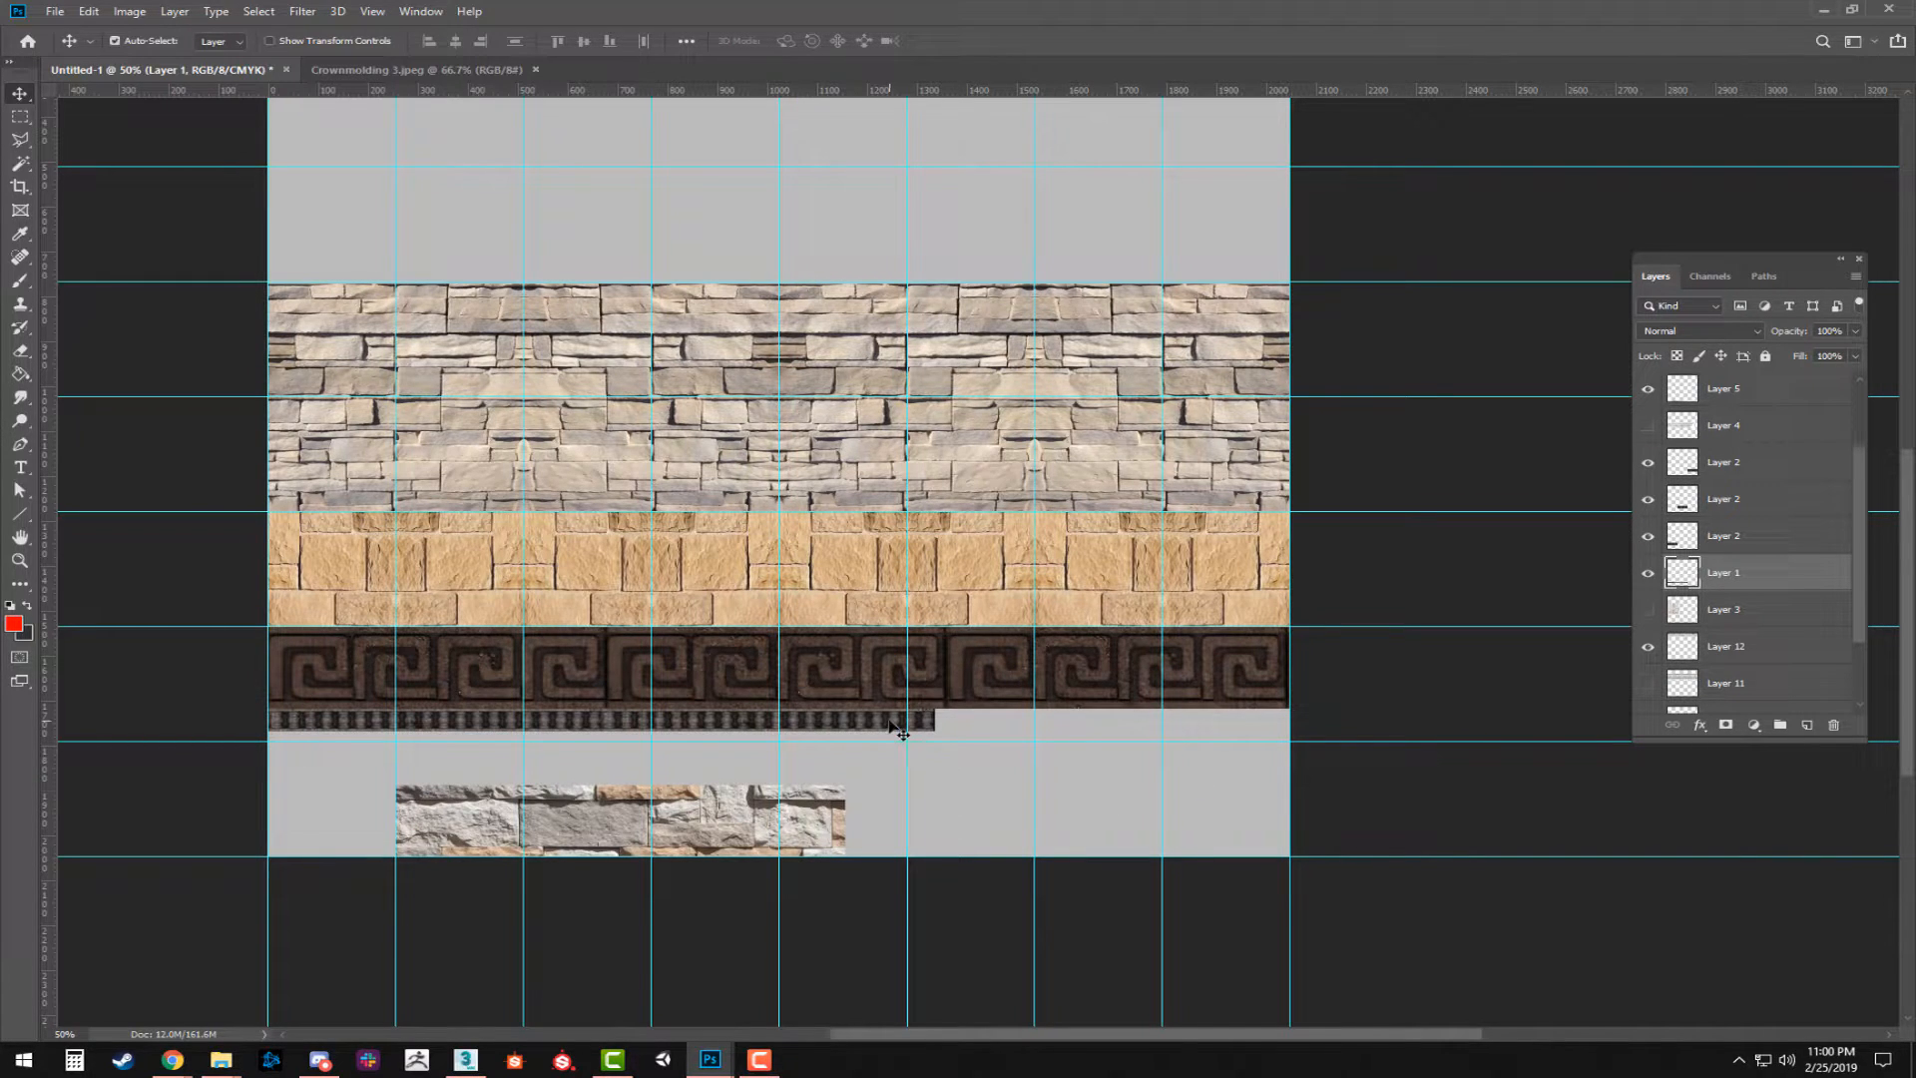
Scale the shorter beaded trim strip to 148% height and 153.25% width so it fills the gap below the Greek key band.
key(ctrl+t)
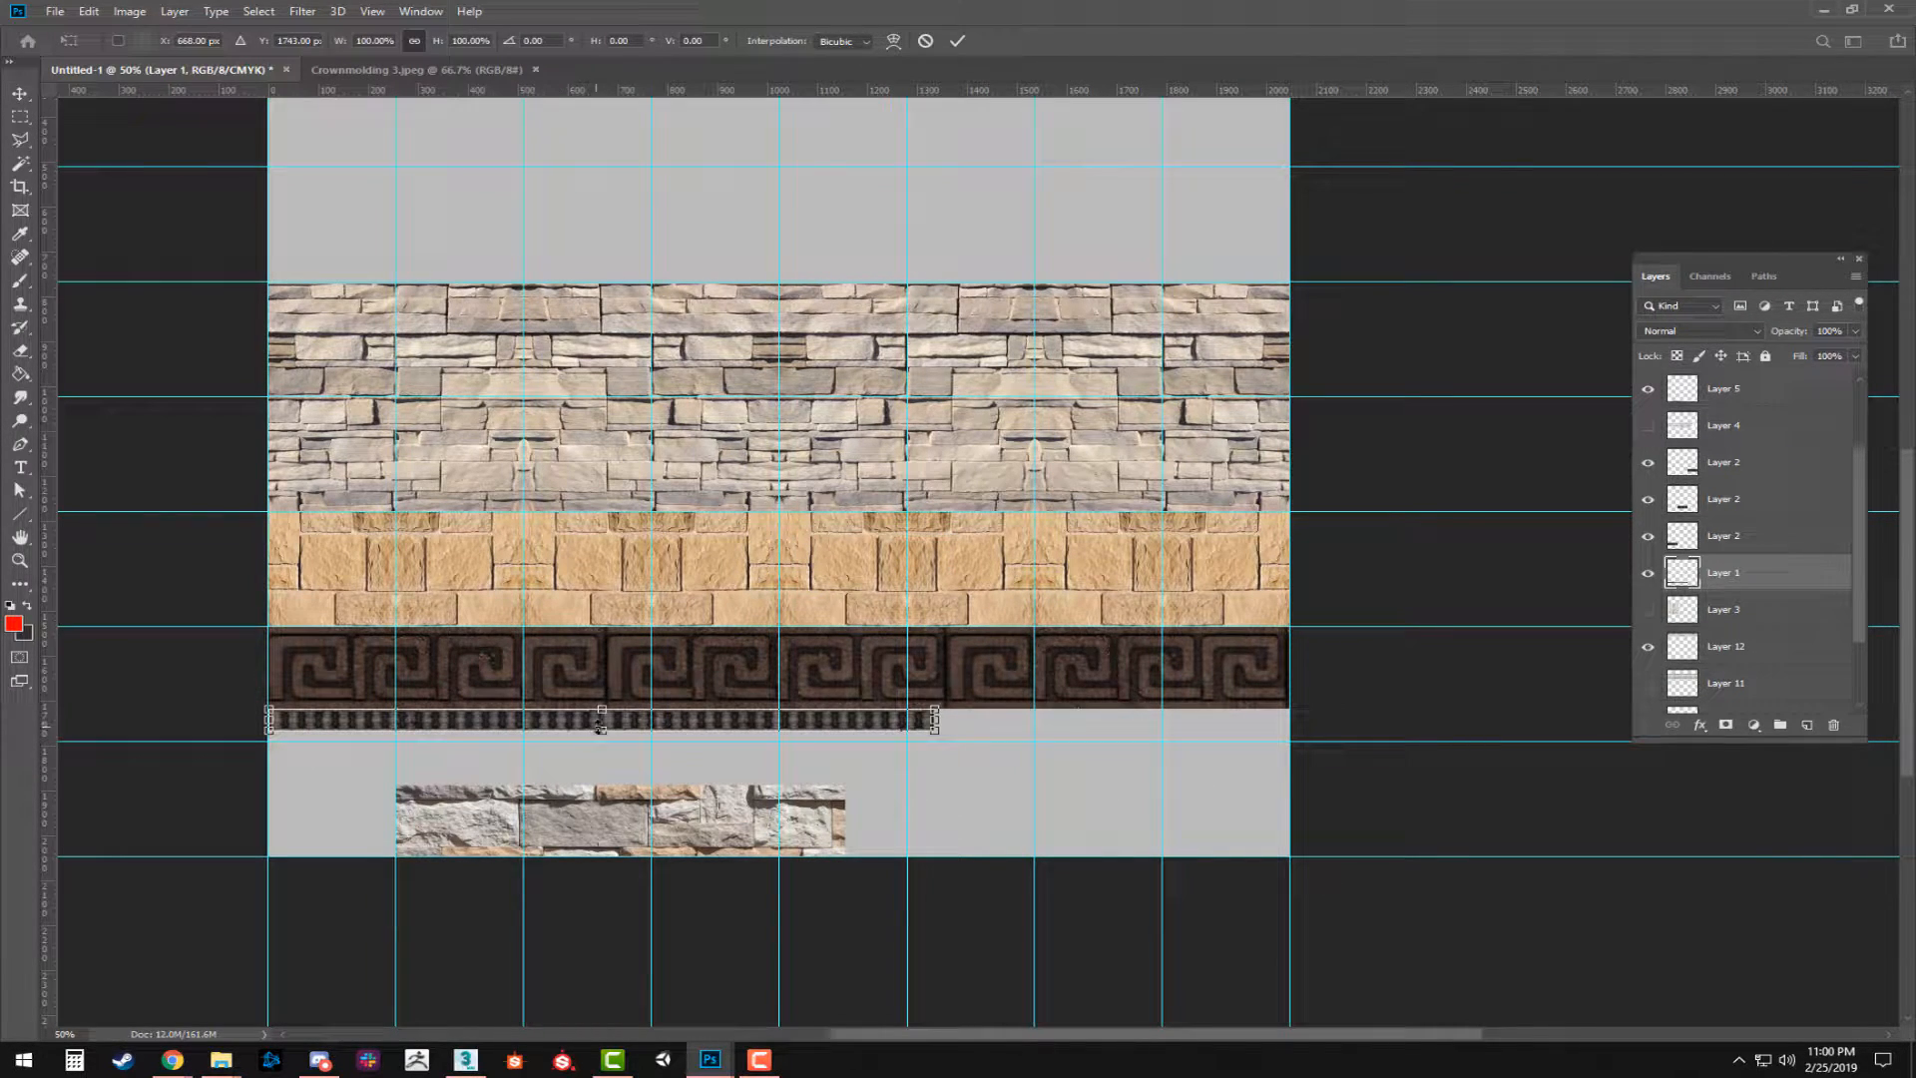
drag(601, 728, 602, 740)
drag(934, 726, 1290, 726)
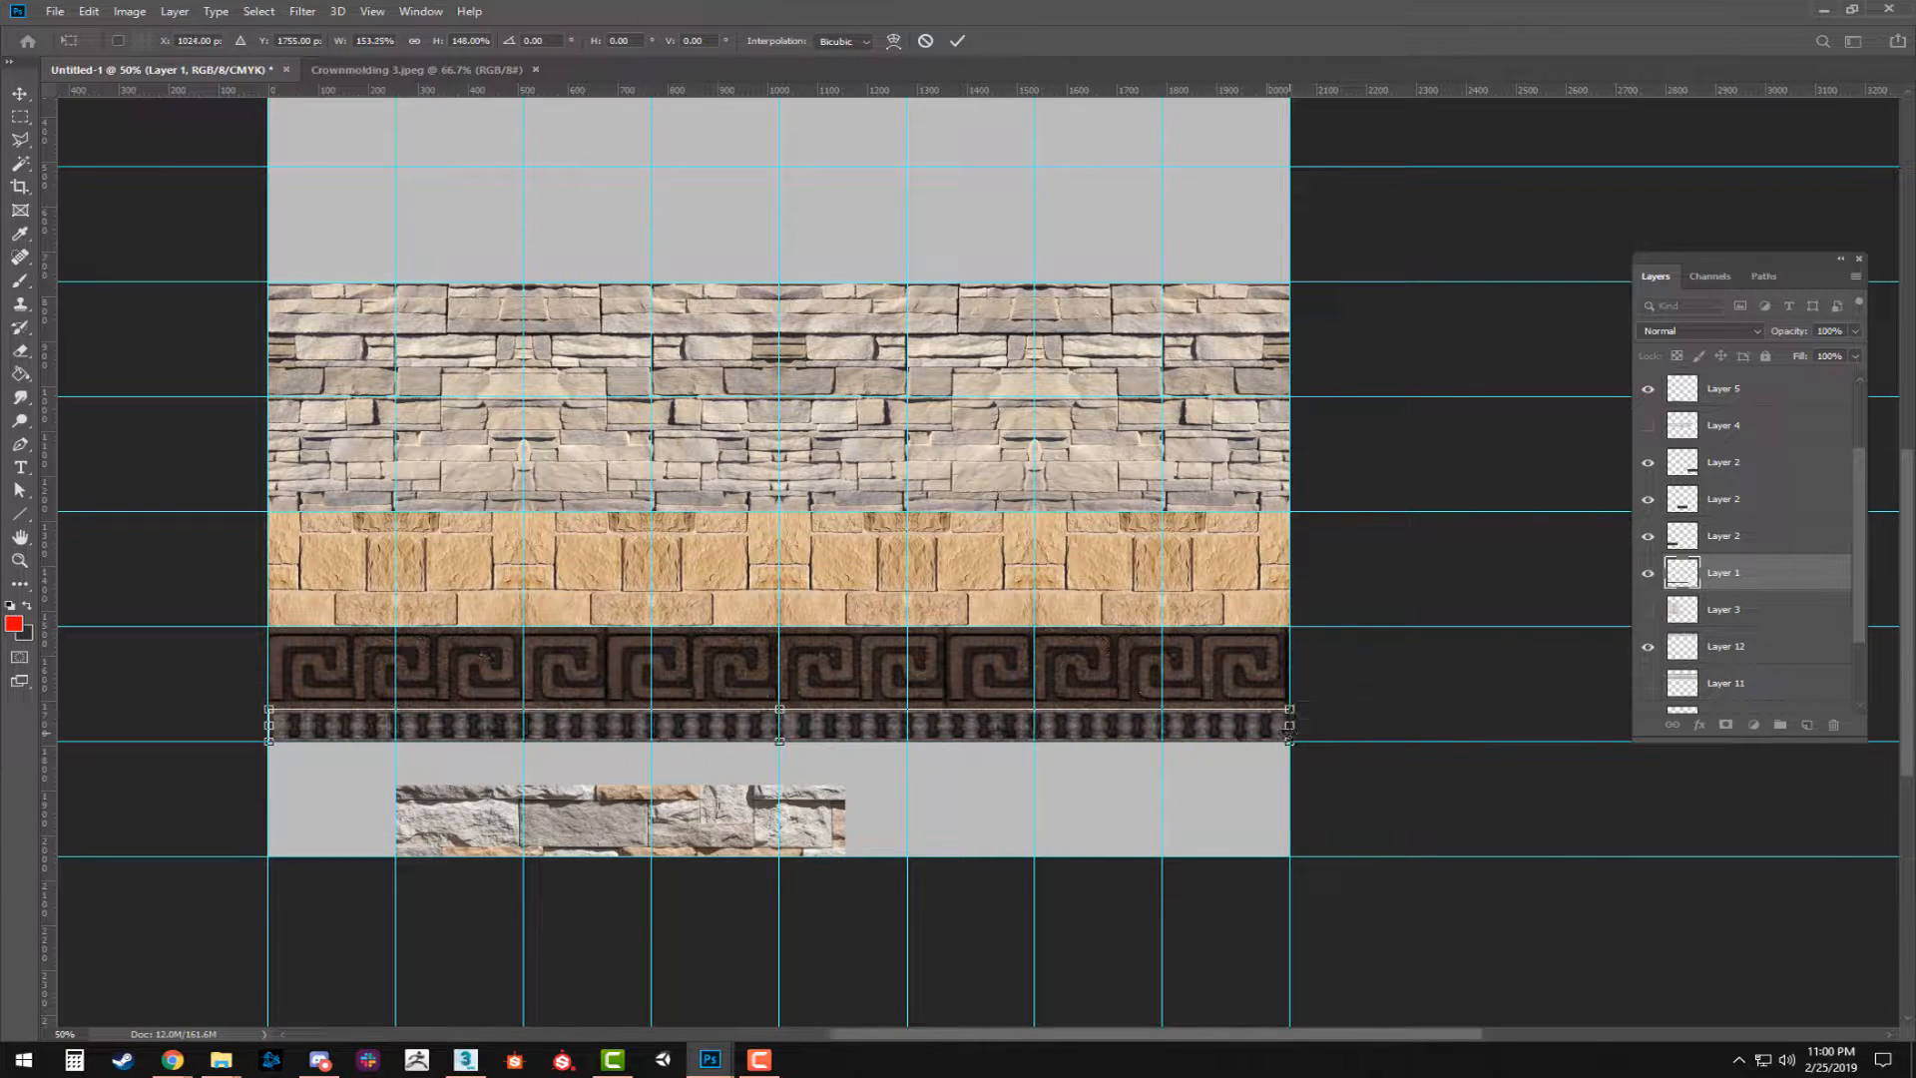
key(Return)
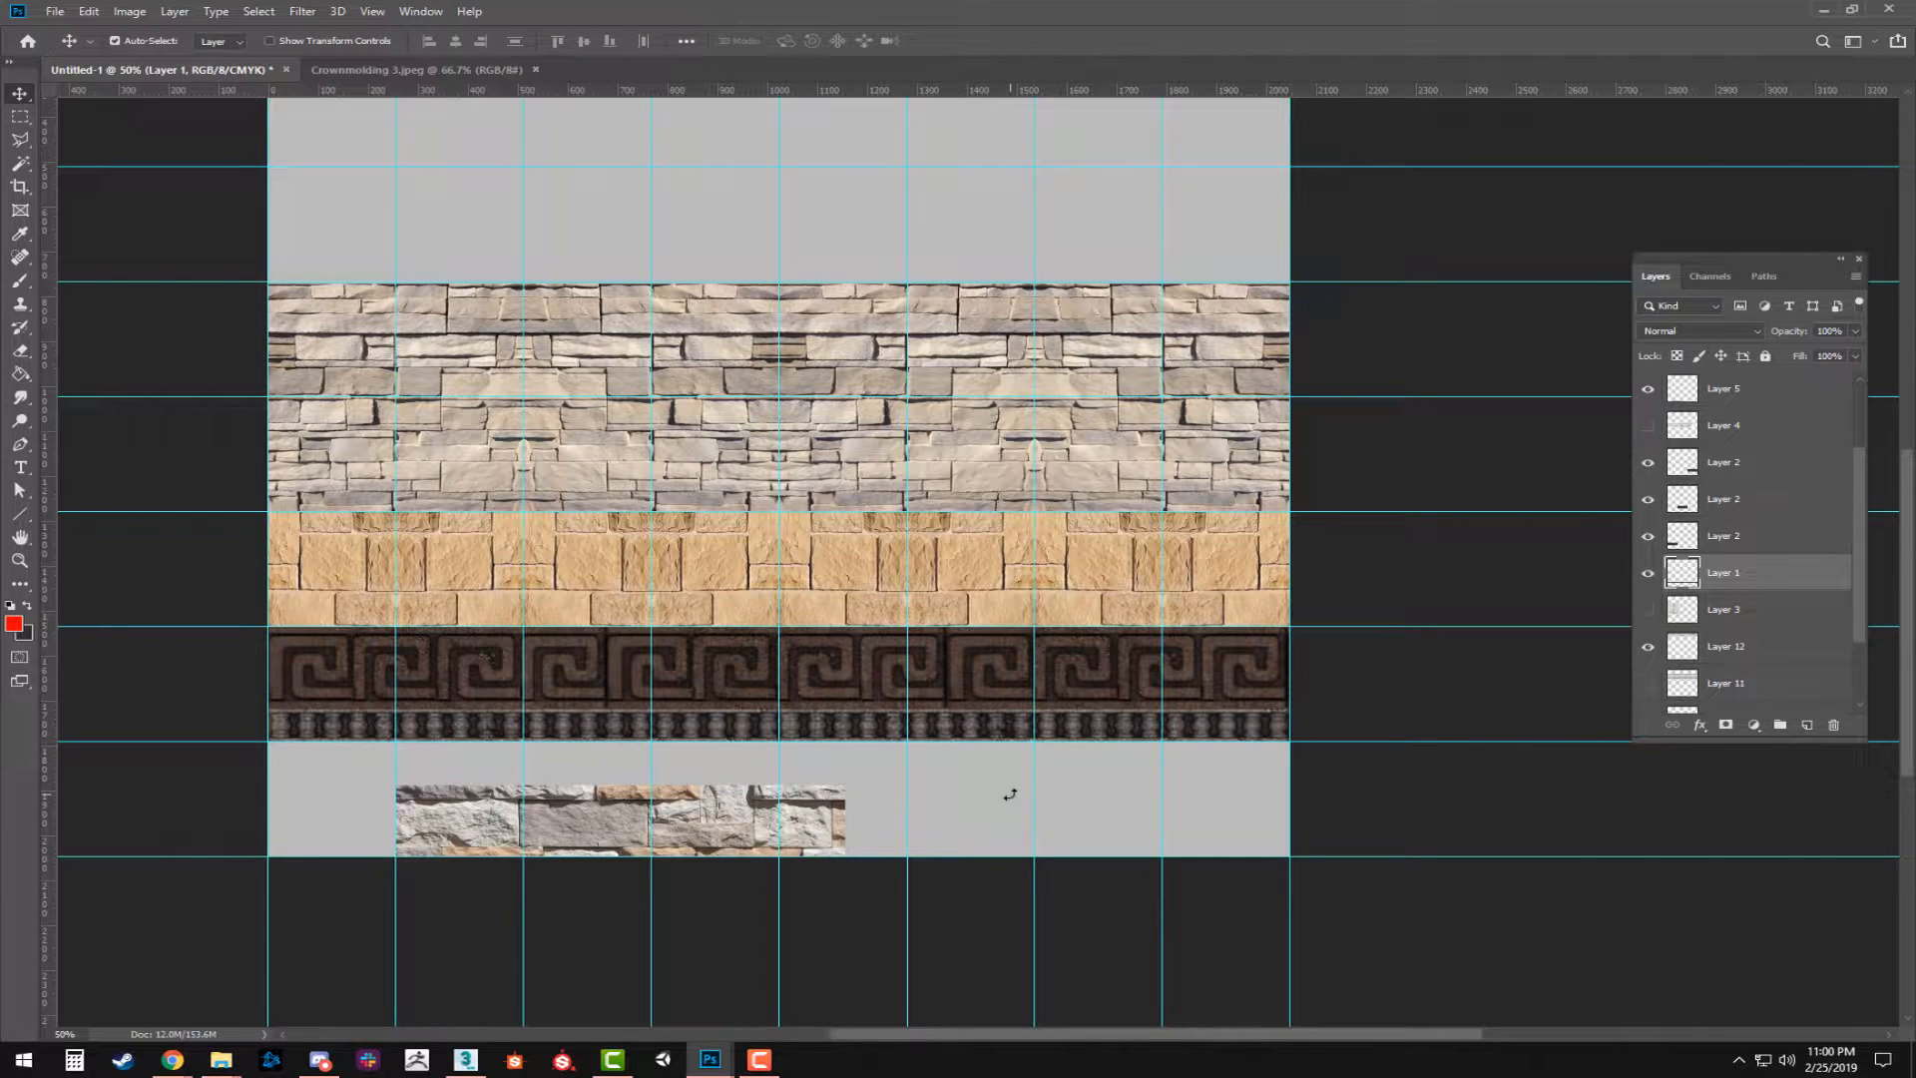
Toggle Layer 4 on and off to check its molding, and show the molding strips on Layer 11.
drag(849, 724, 970, 548)
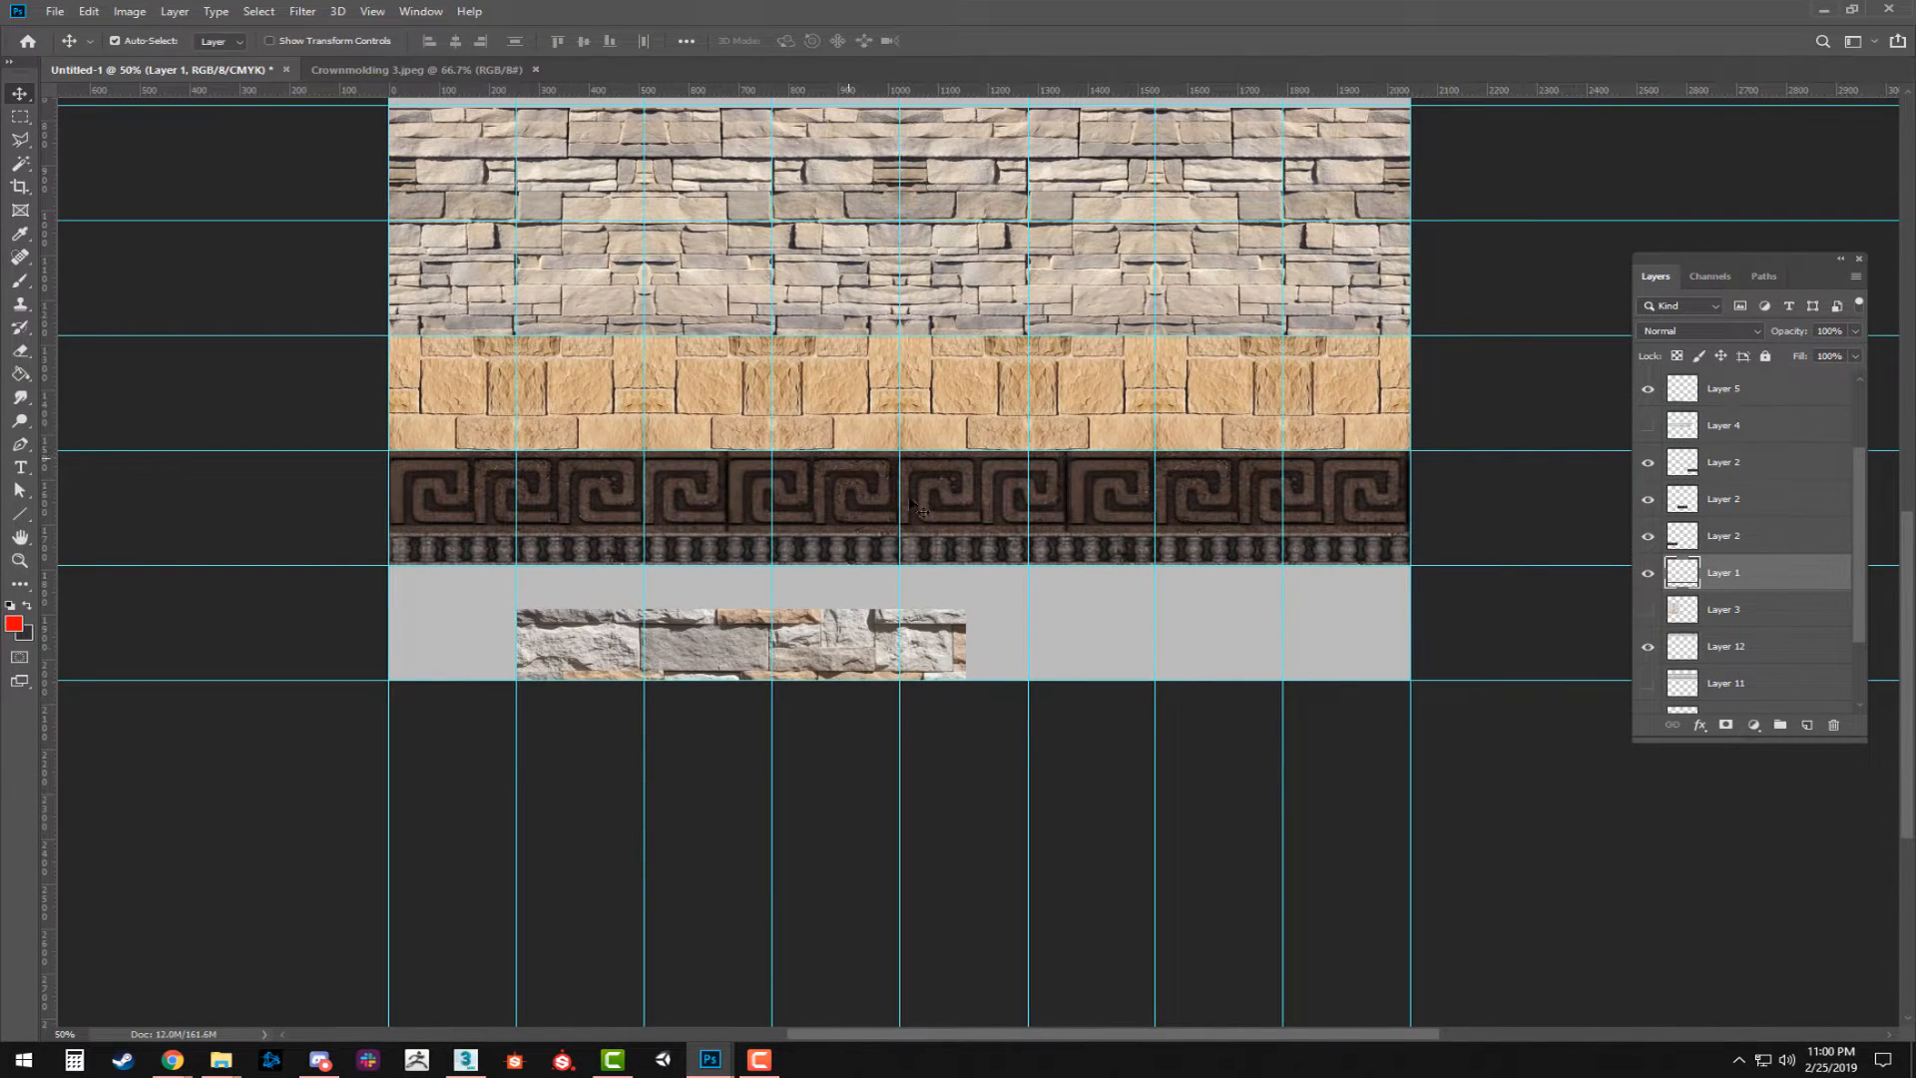
scroll(898, 489, up, 5)
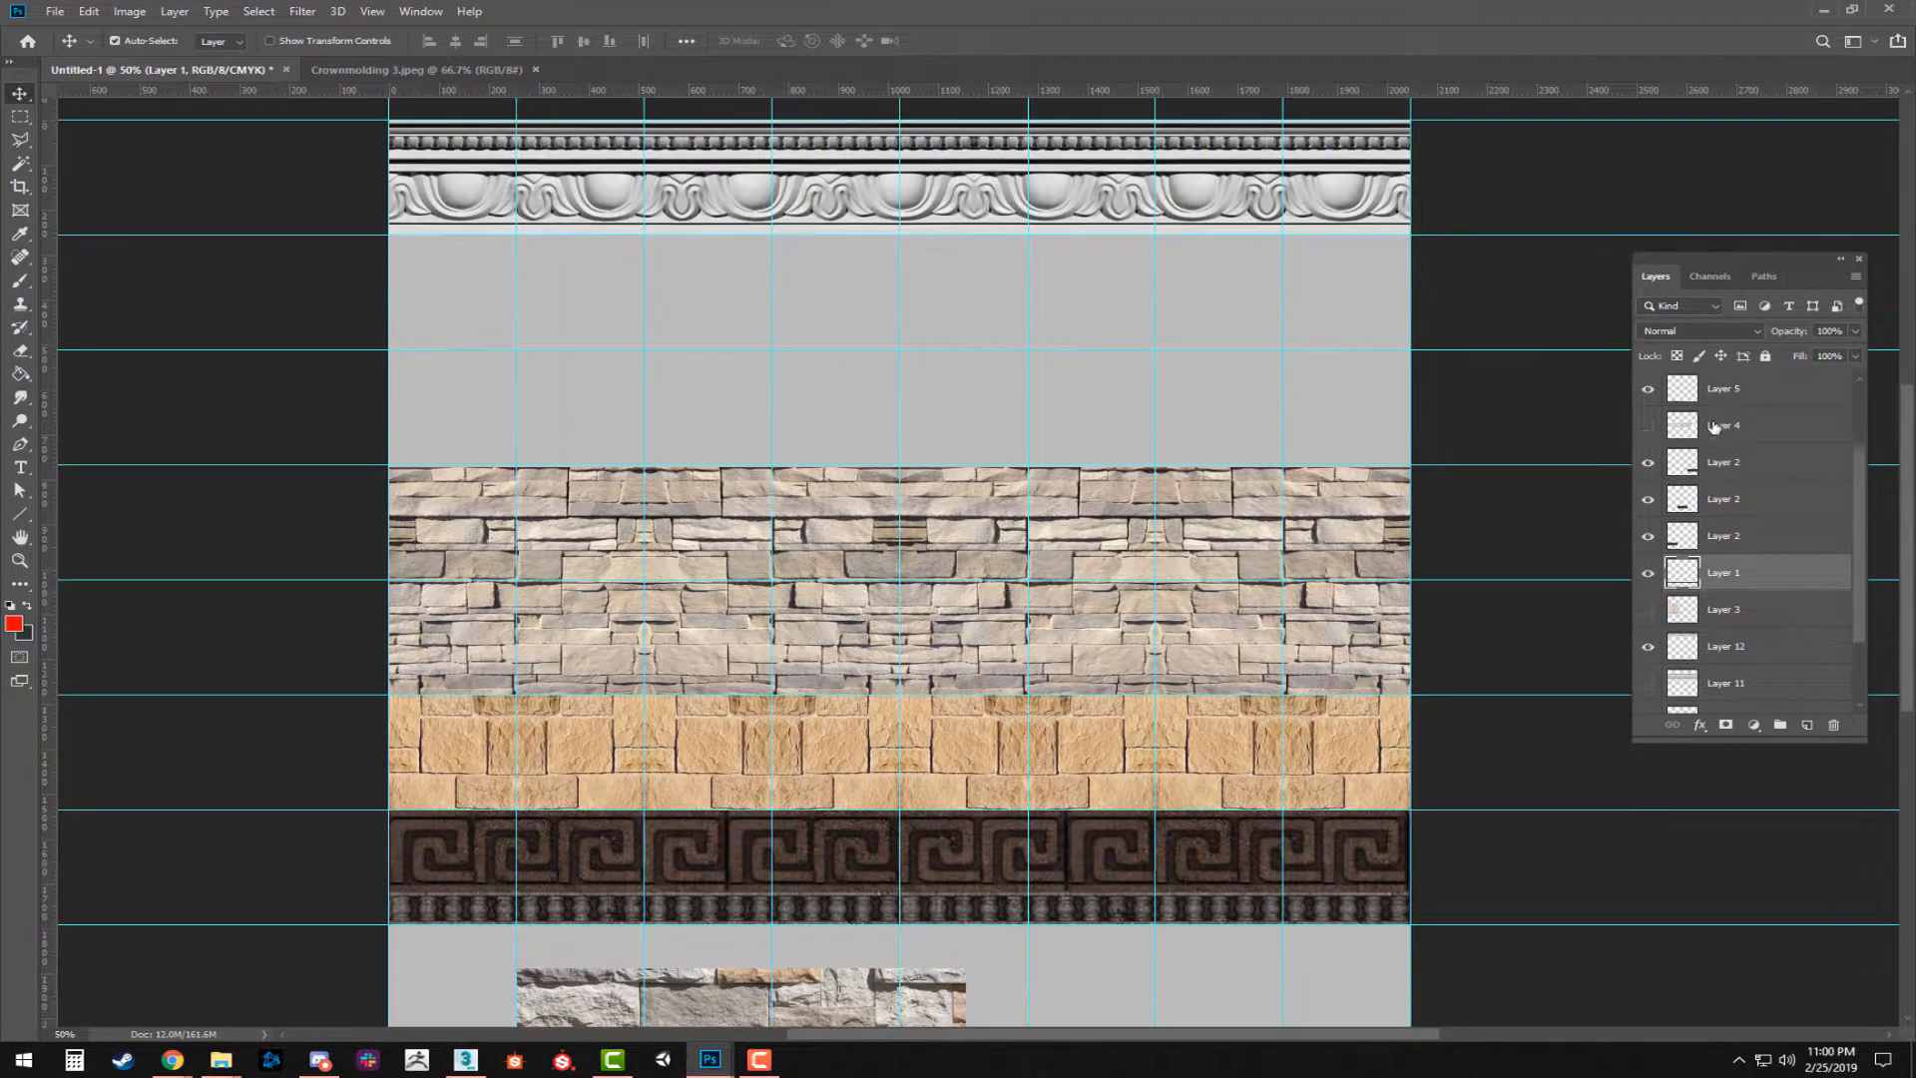
scroll(1244, 458, up, 4)
click(1646, 425)
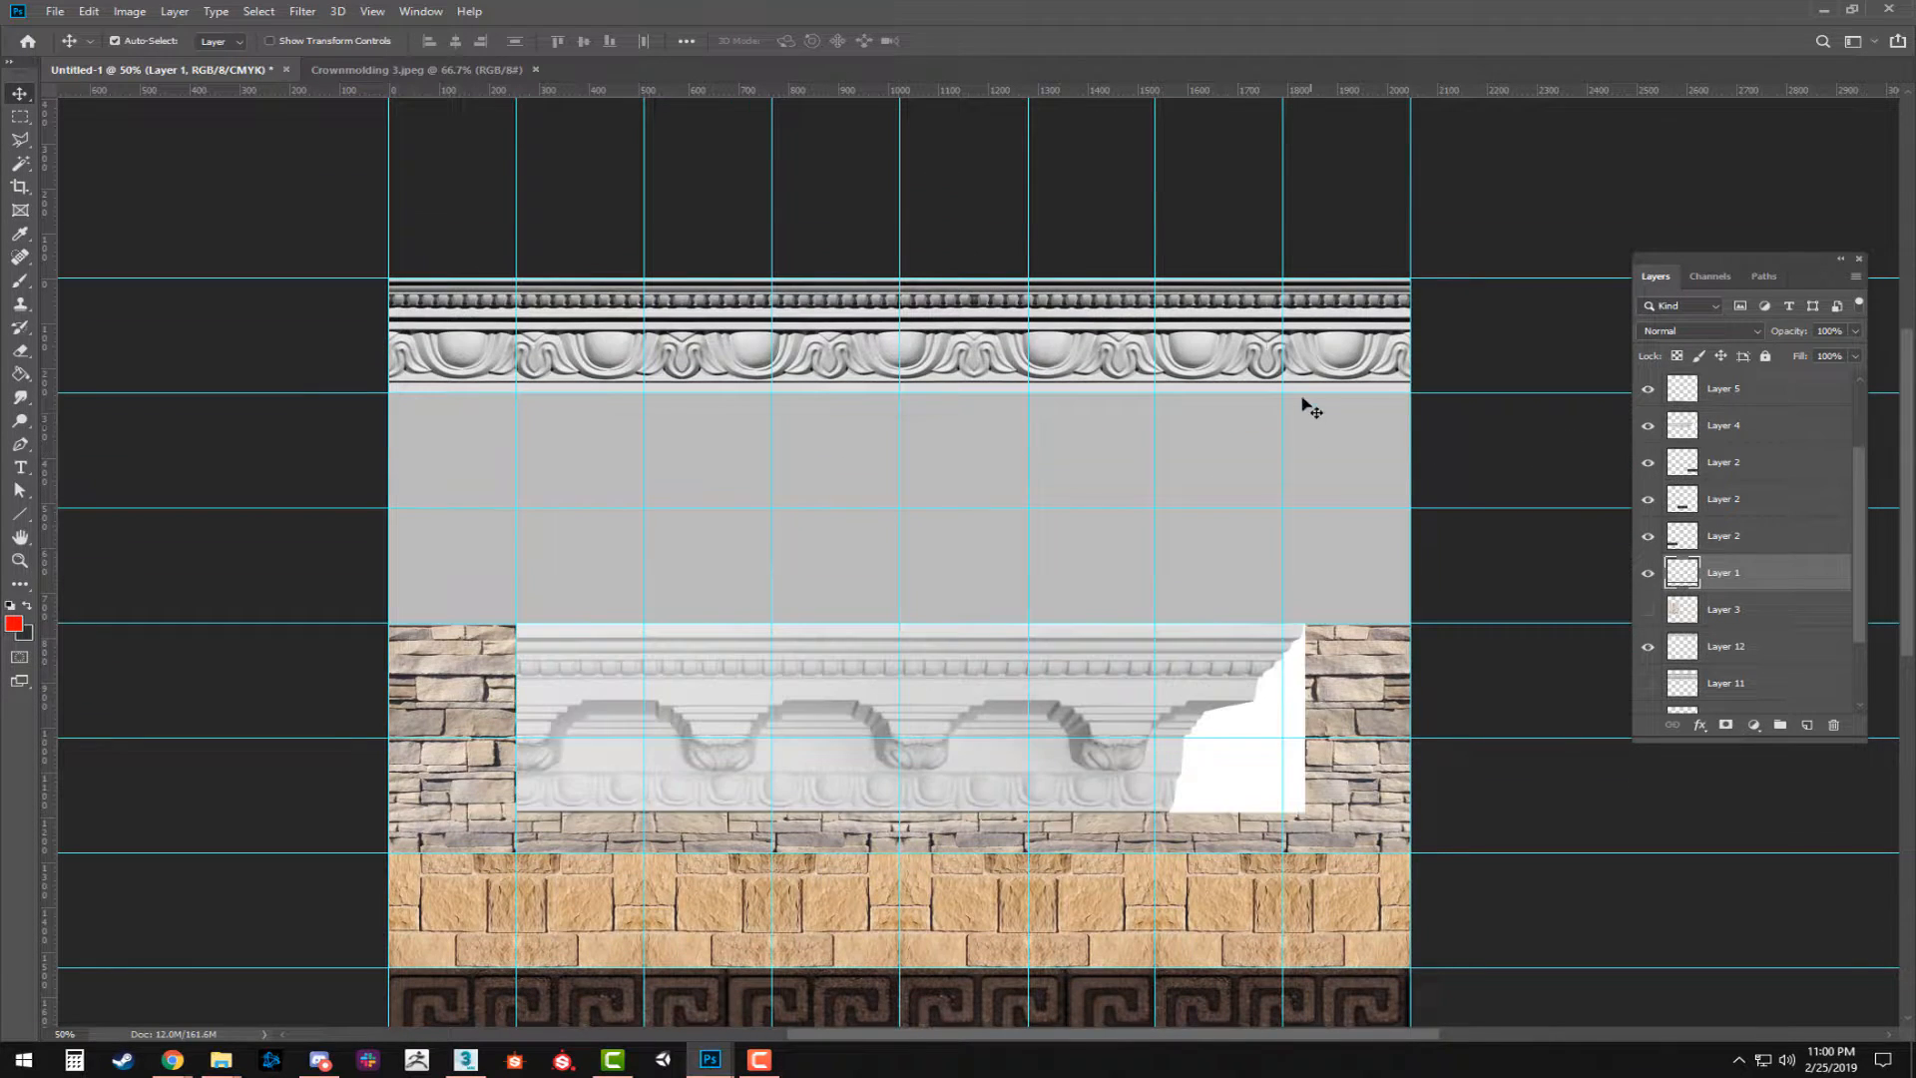
click(1649, 426)
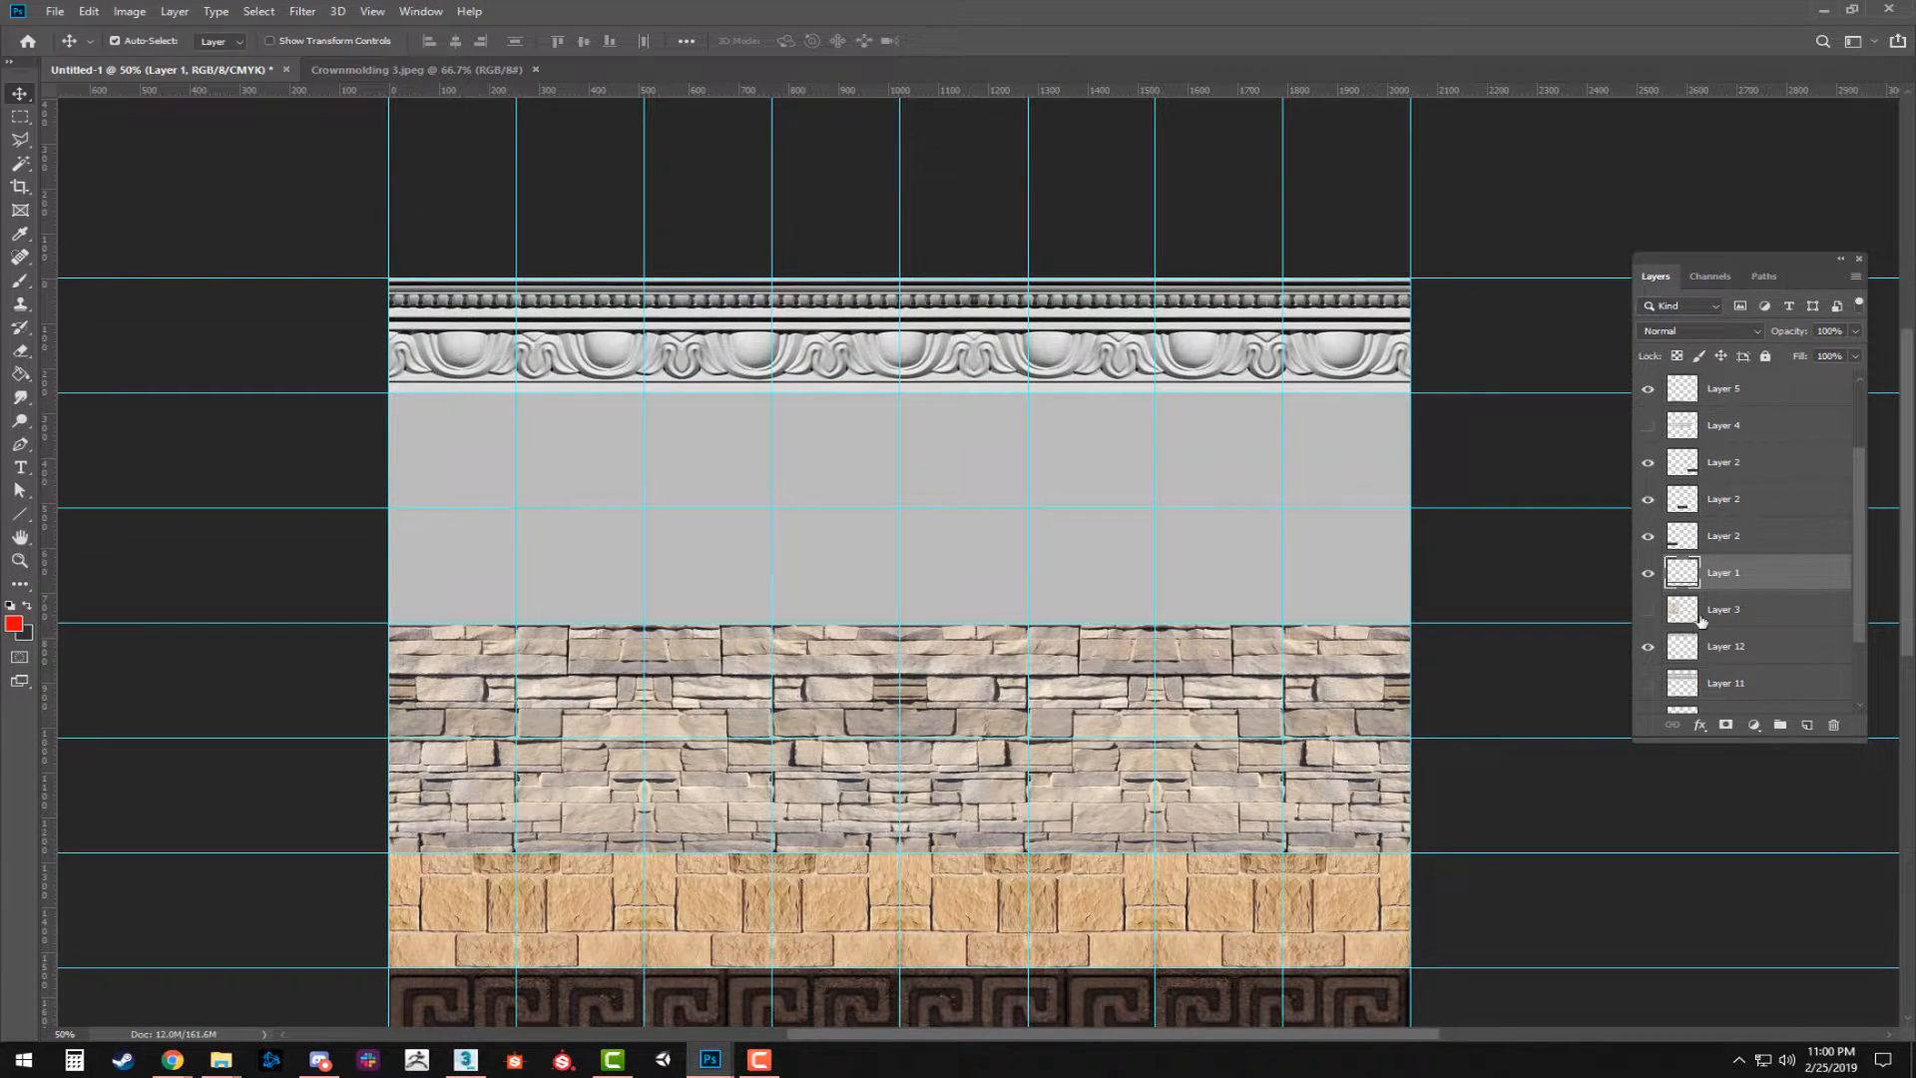
click(1648, 683)
scroll(1147, 649, down, 4)
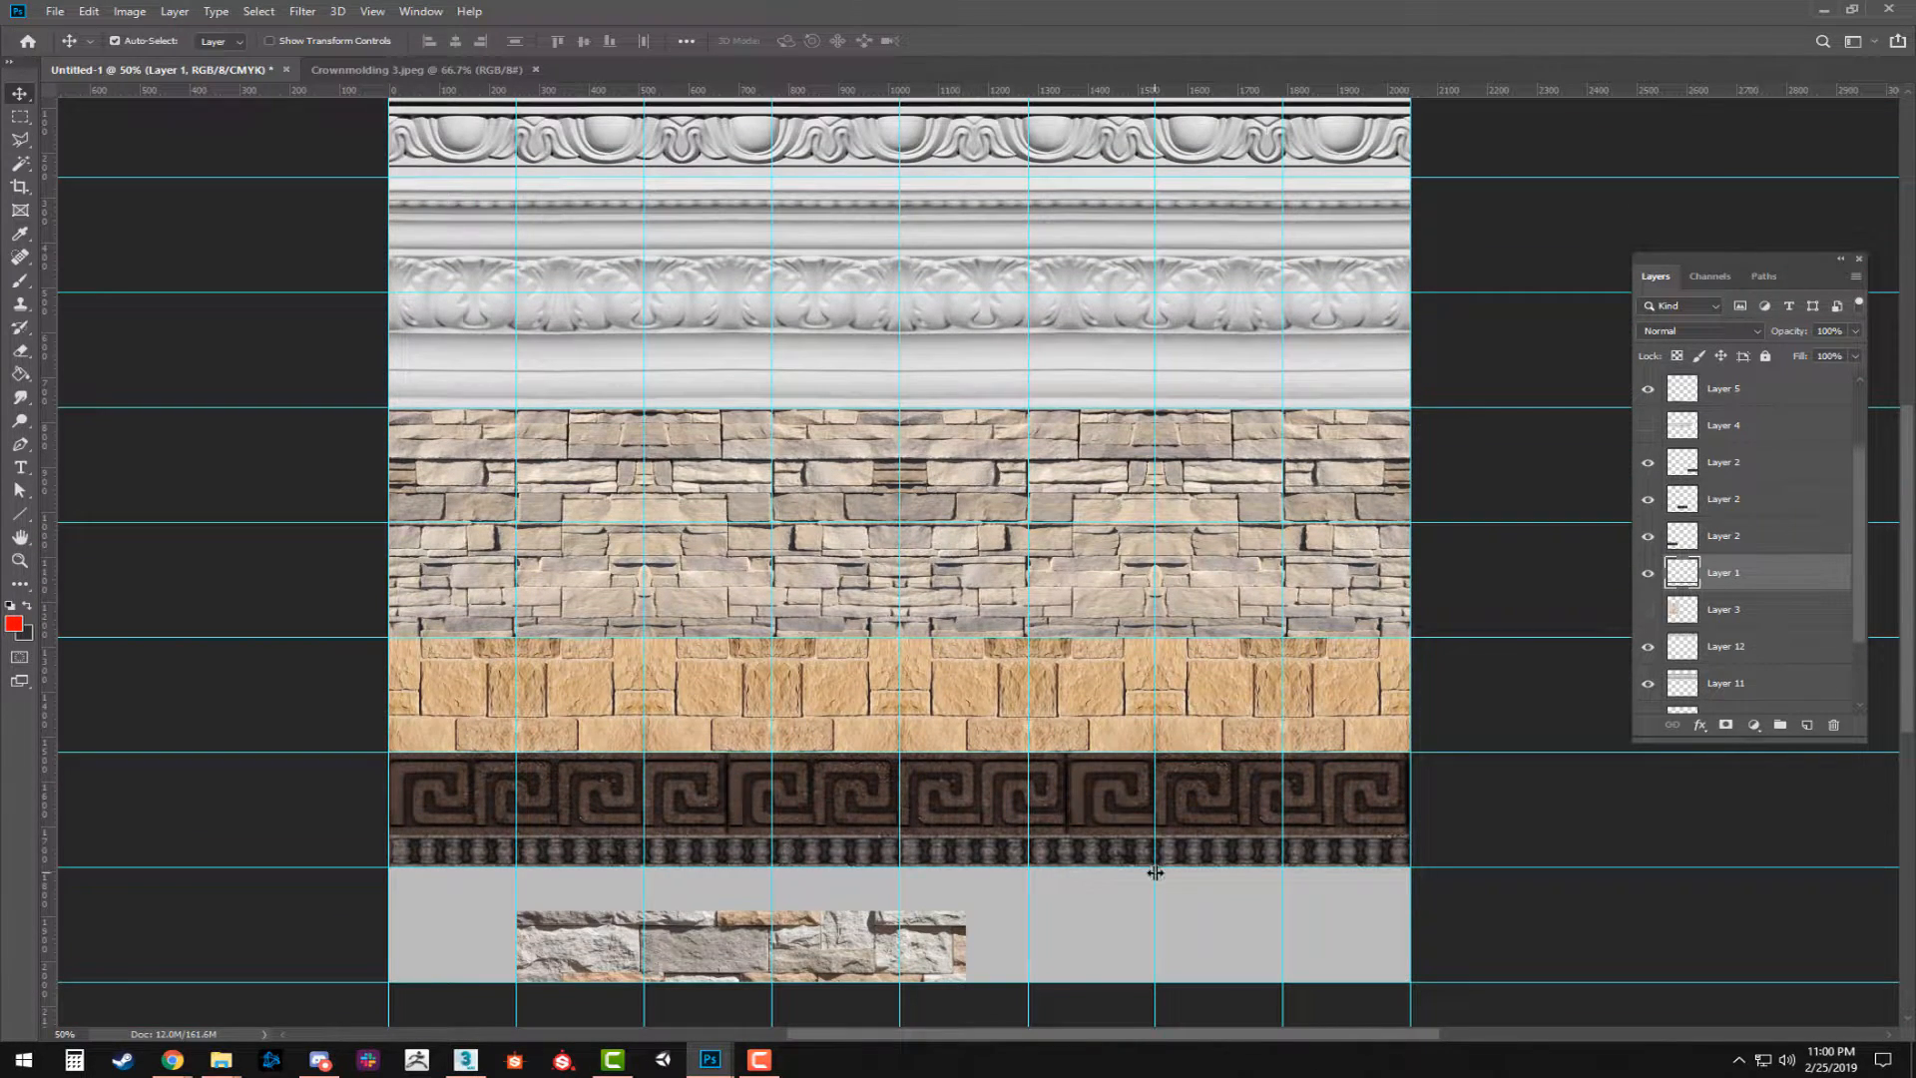
Move the mixed stone image to the sheet's lower-left corner and reduce its height to about 790 px.
scroll(1167, 848, down, 3)
drag(946, 780, 1073, 621)
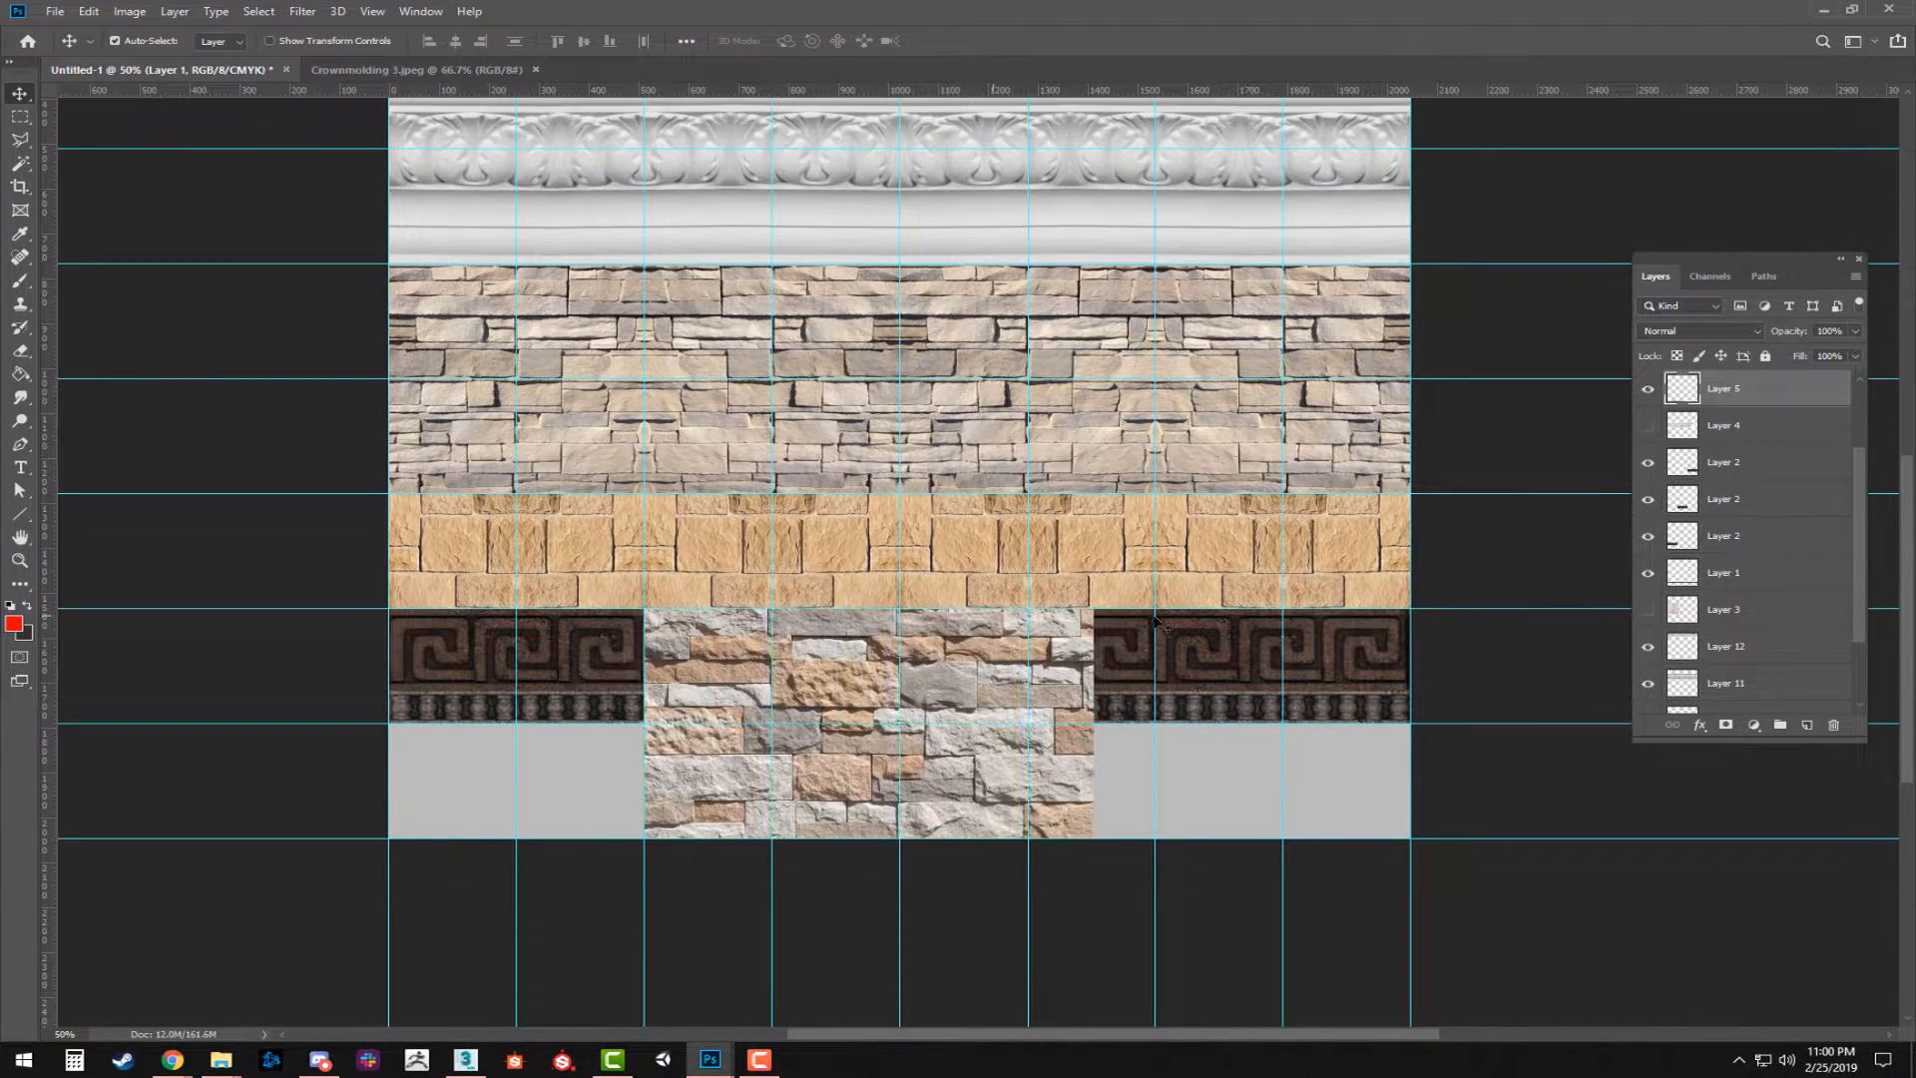
scroll(1739, 655, down, 3)
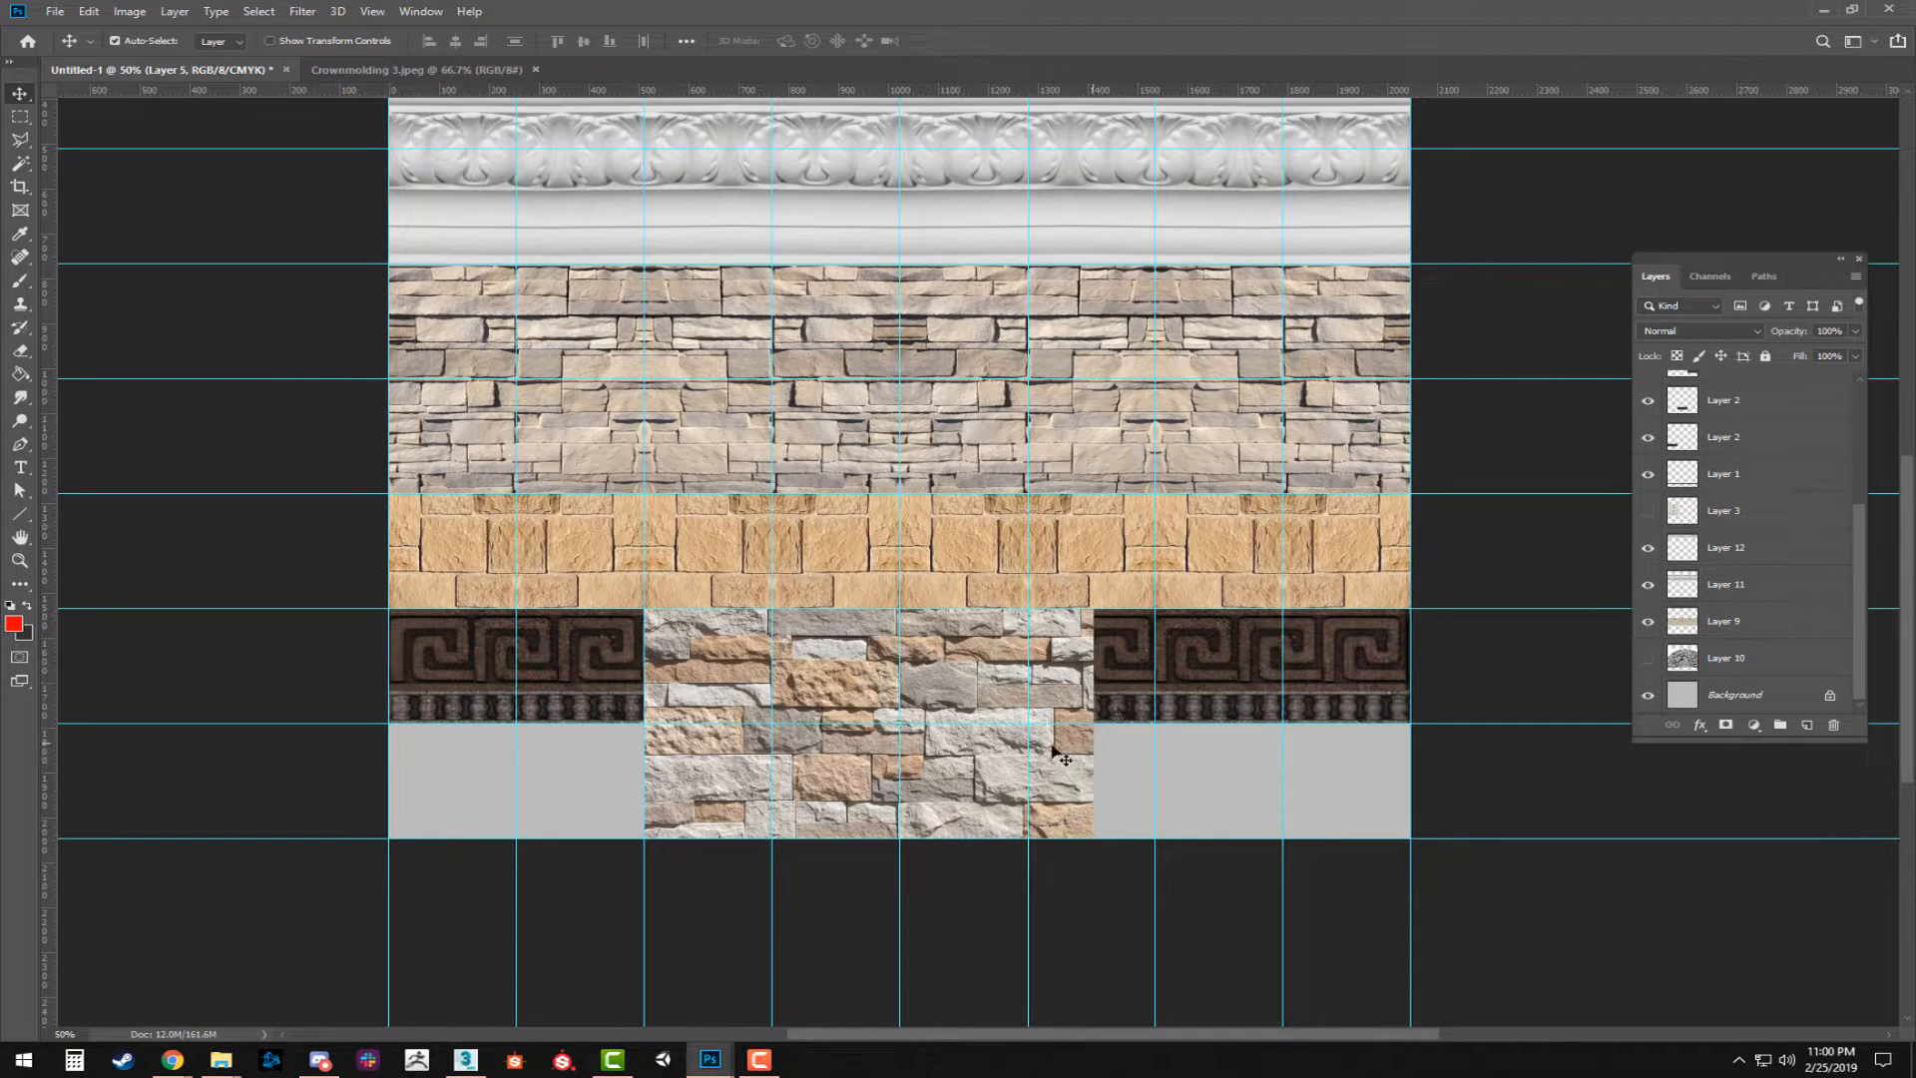
drag(976, 710, 720, 567)
key(ctrl+t)
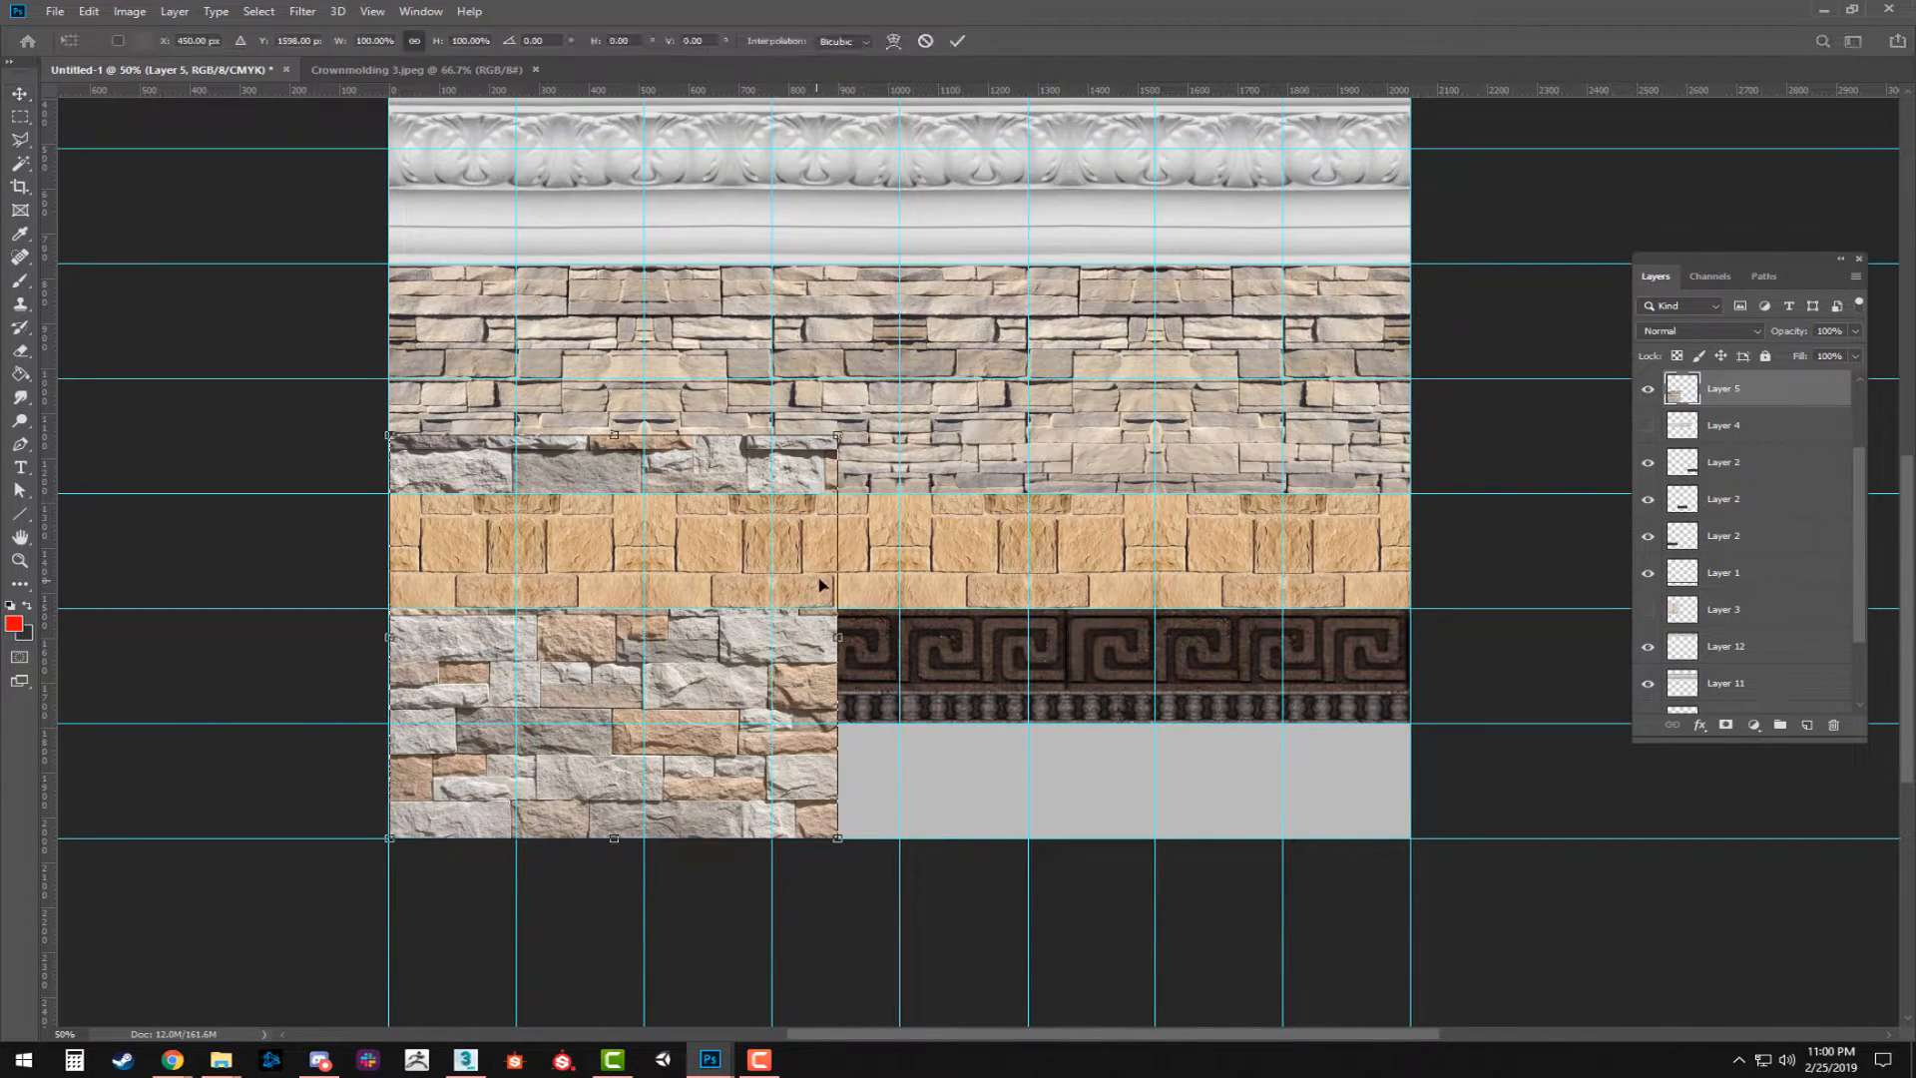
drag(612, 434, 606, 484)
key(ctrl+z)
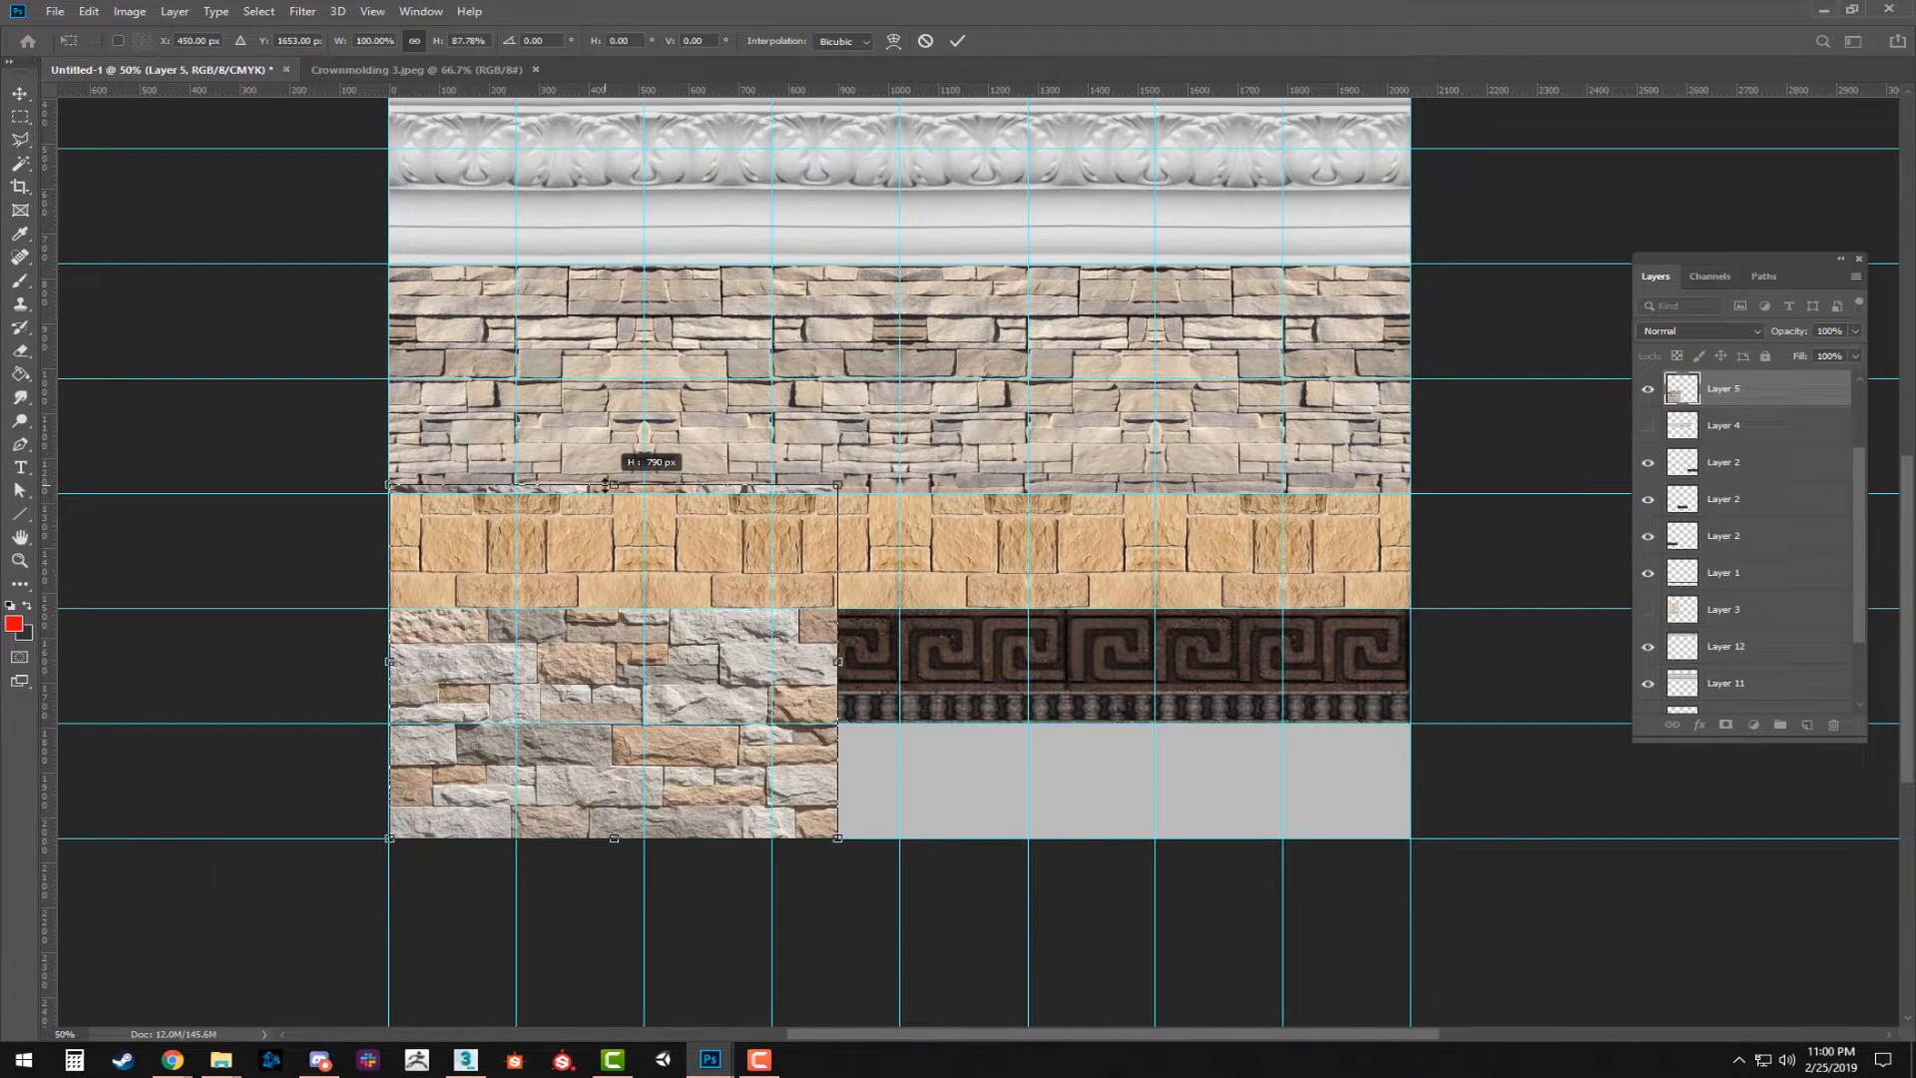
drag(606, 483, 606, 482)
key(Return)
Select the part of the mixed stone image above the lowest grid row and cut it away.
key(m)
drag(984, 368, 394, 722)
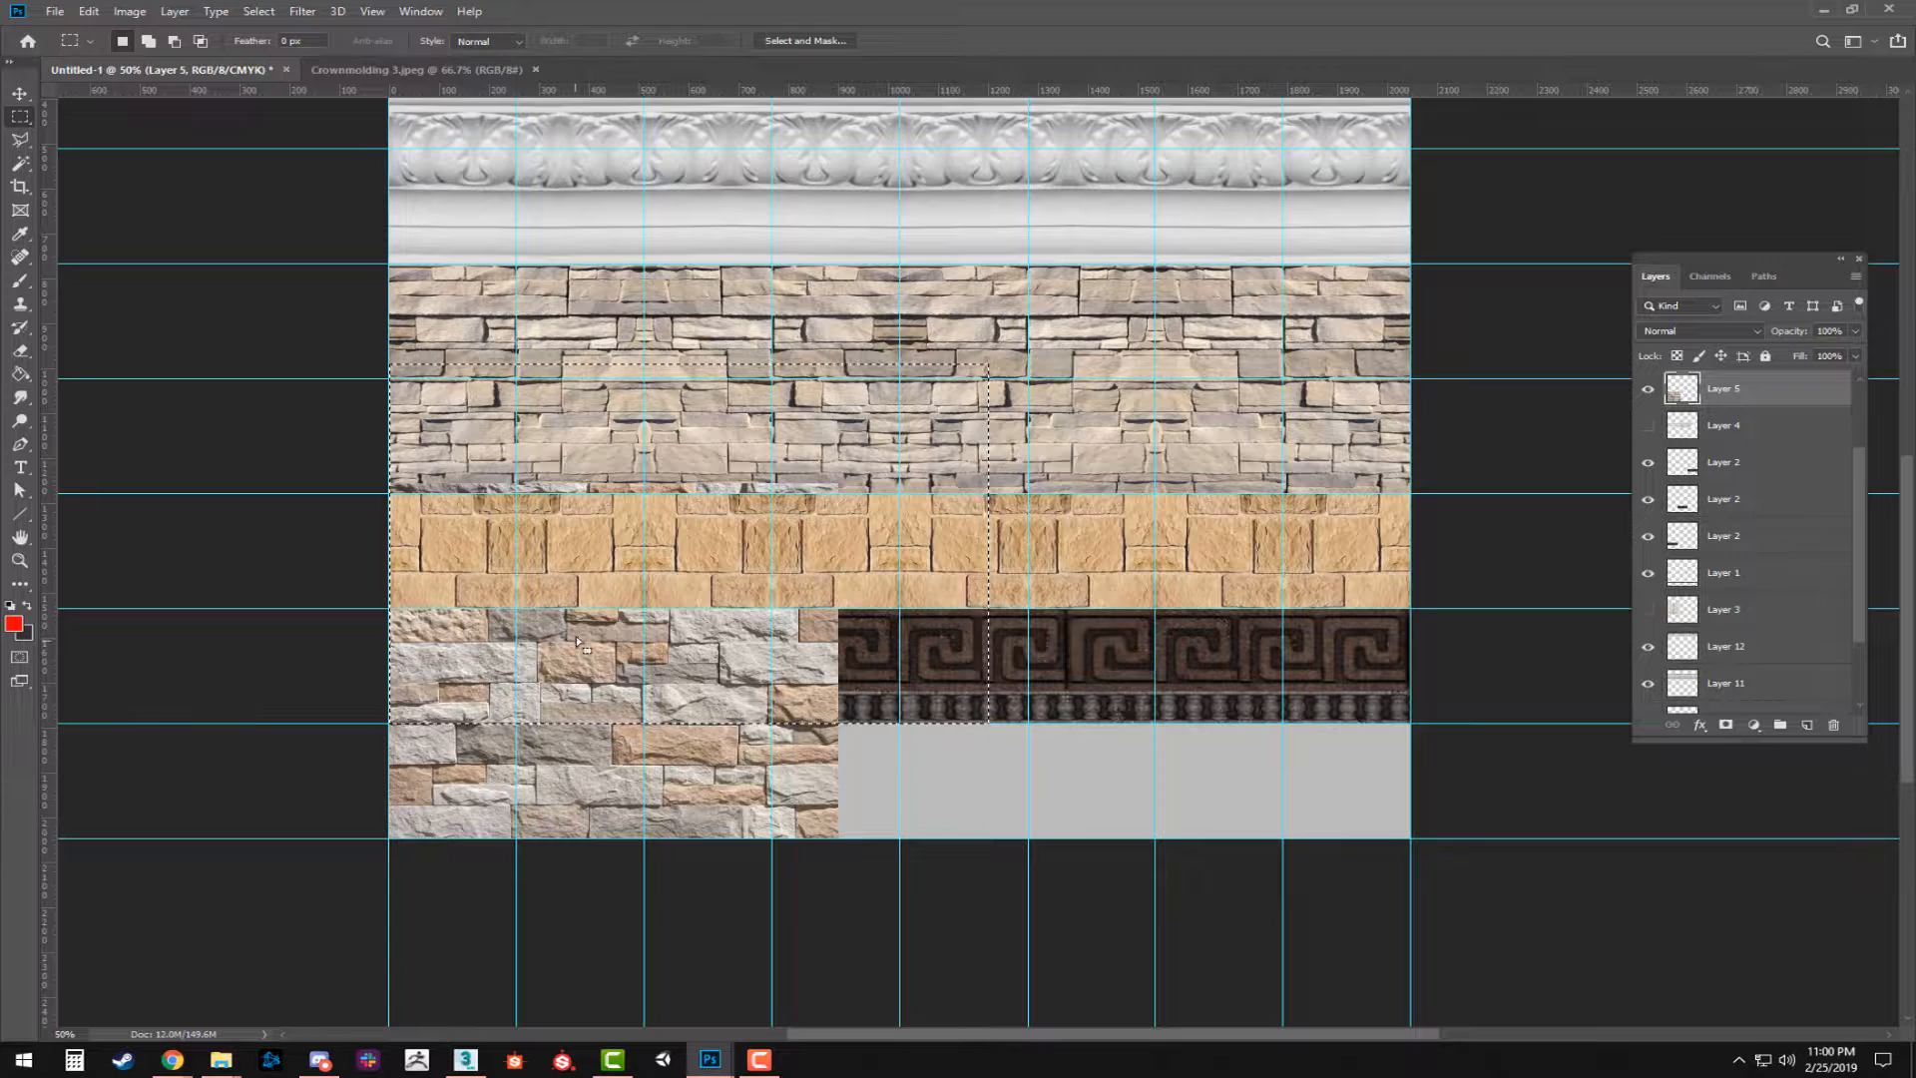
key(Delete)
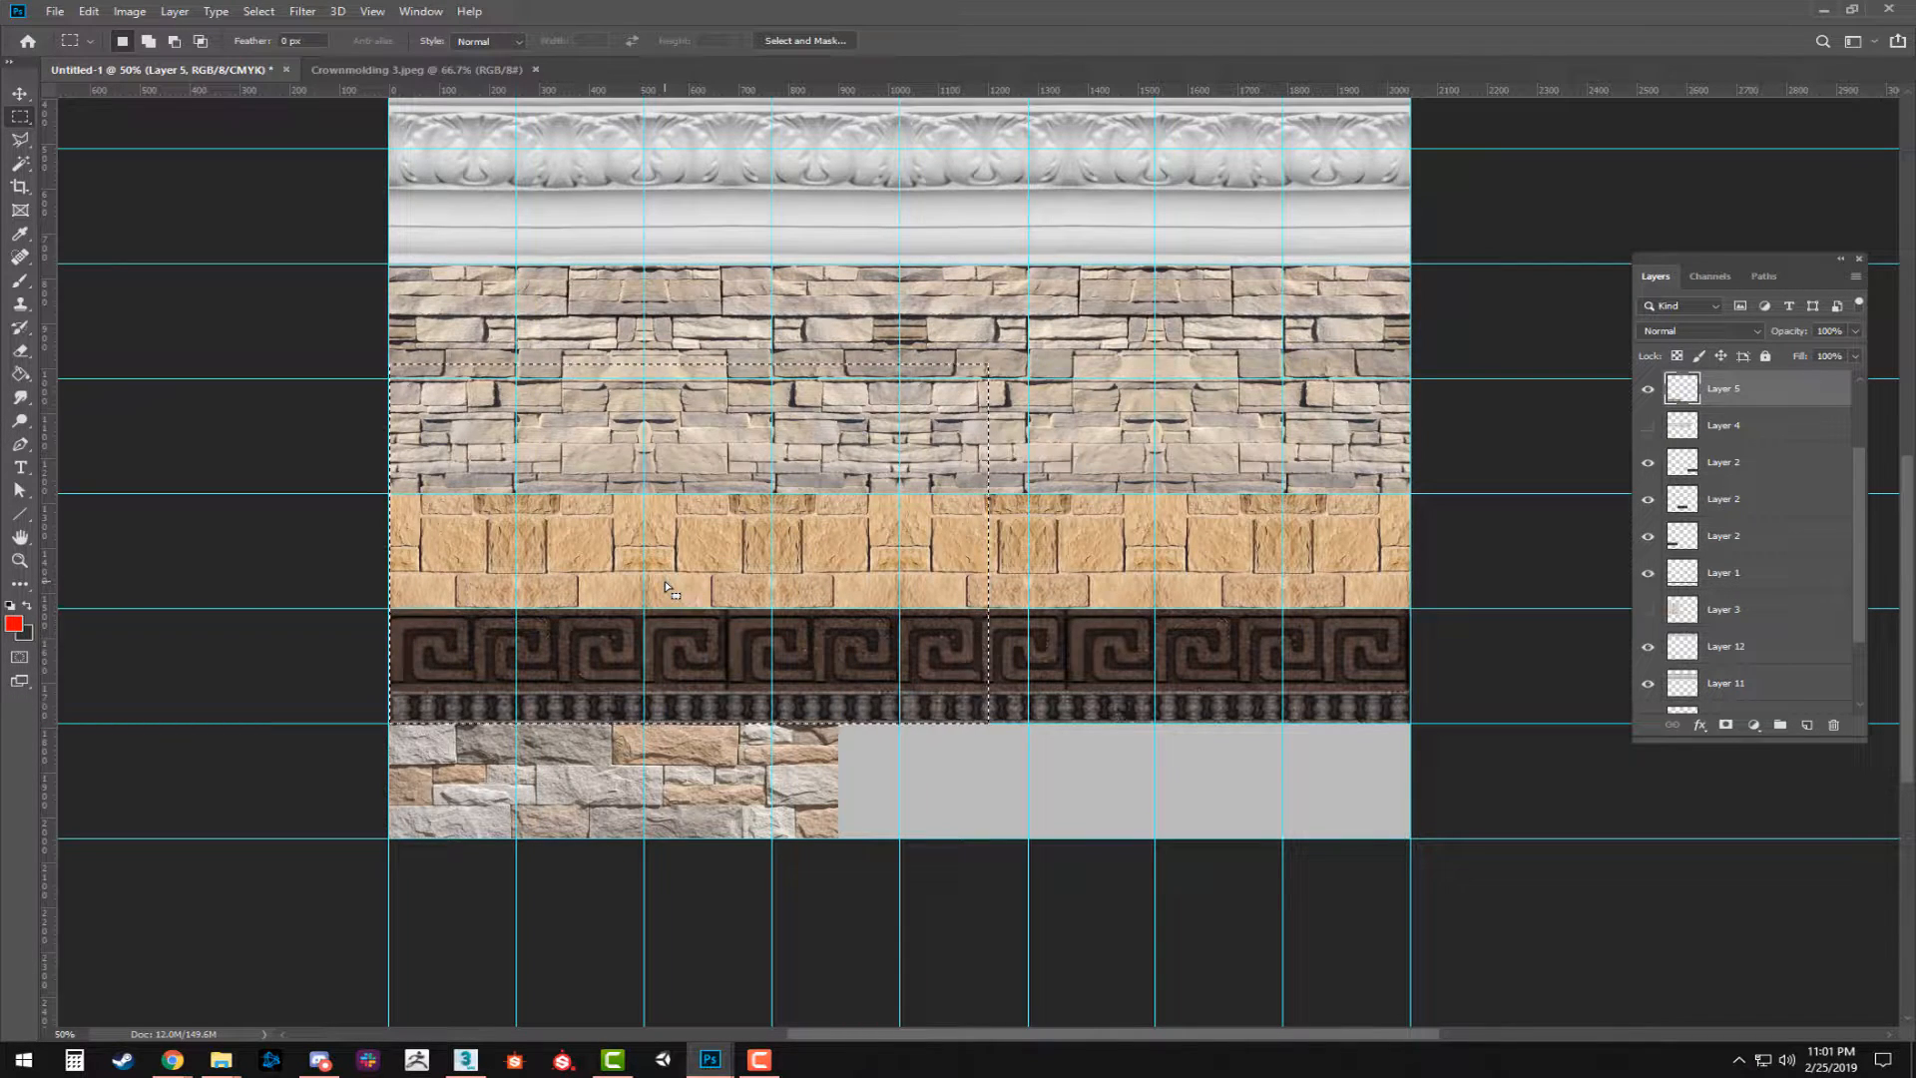
key(ctrl+z)
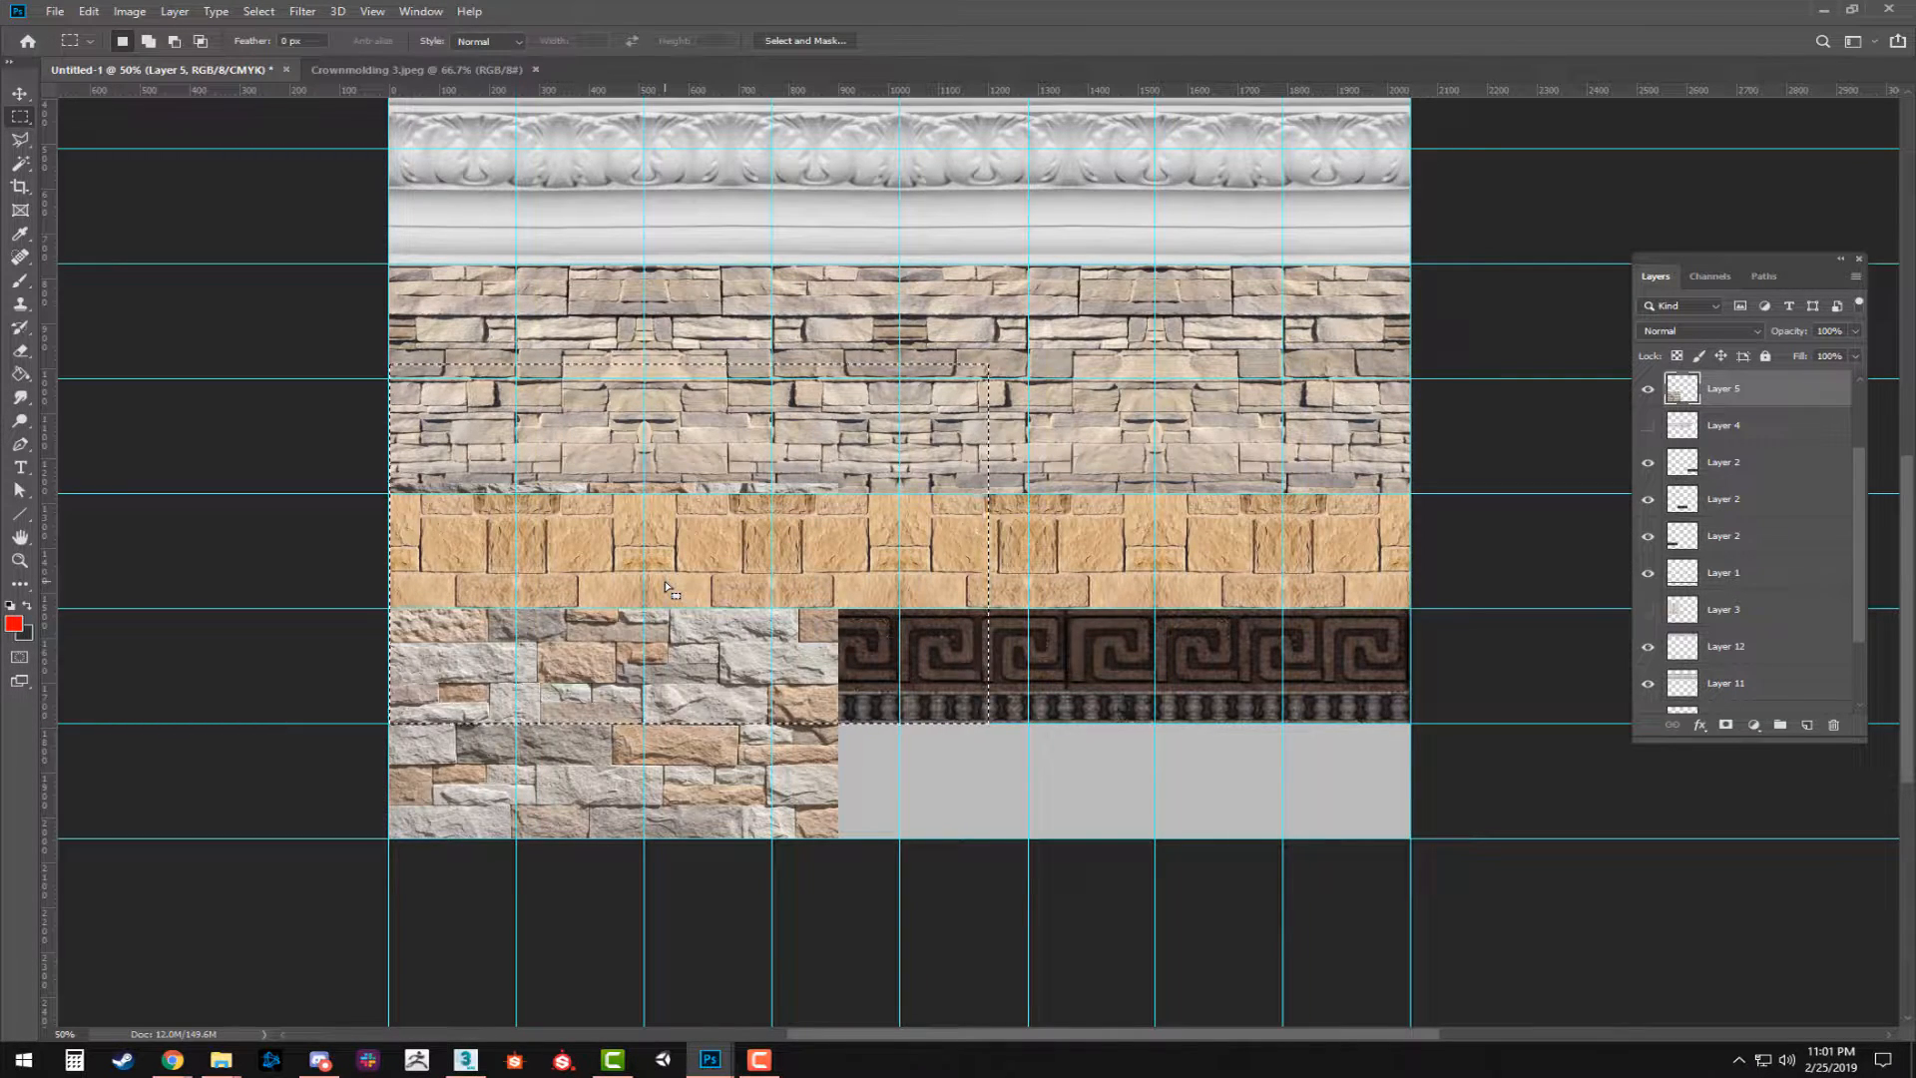
key(Delete)
Paste the cut stone piece as a new layer, move it over the sheet, and delete it.
key(ctrl+v)
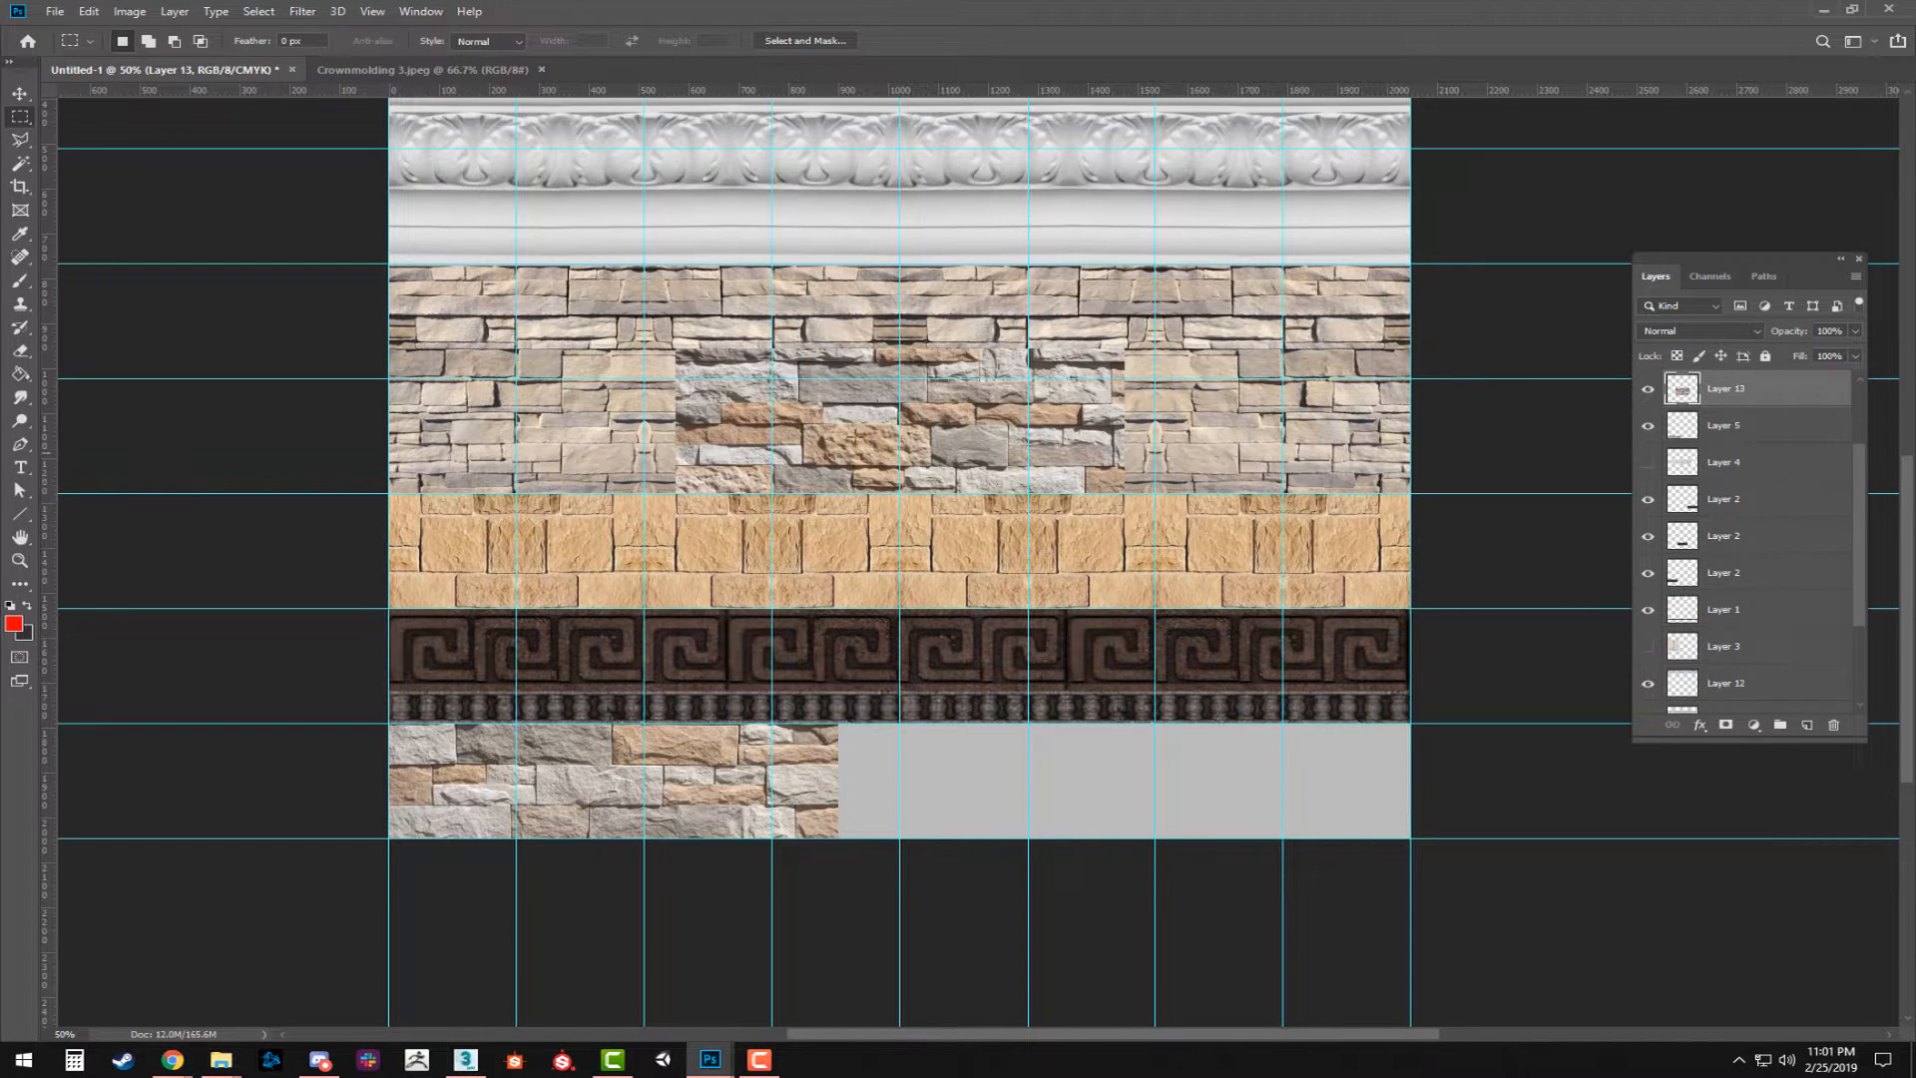
key(v)
drag(844, 411, 1048, 597)
key(Delete)
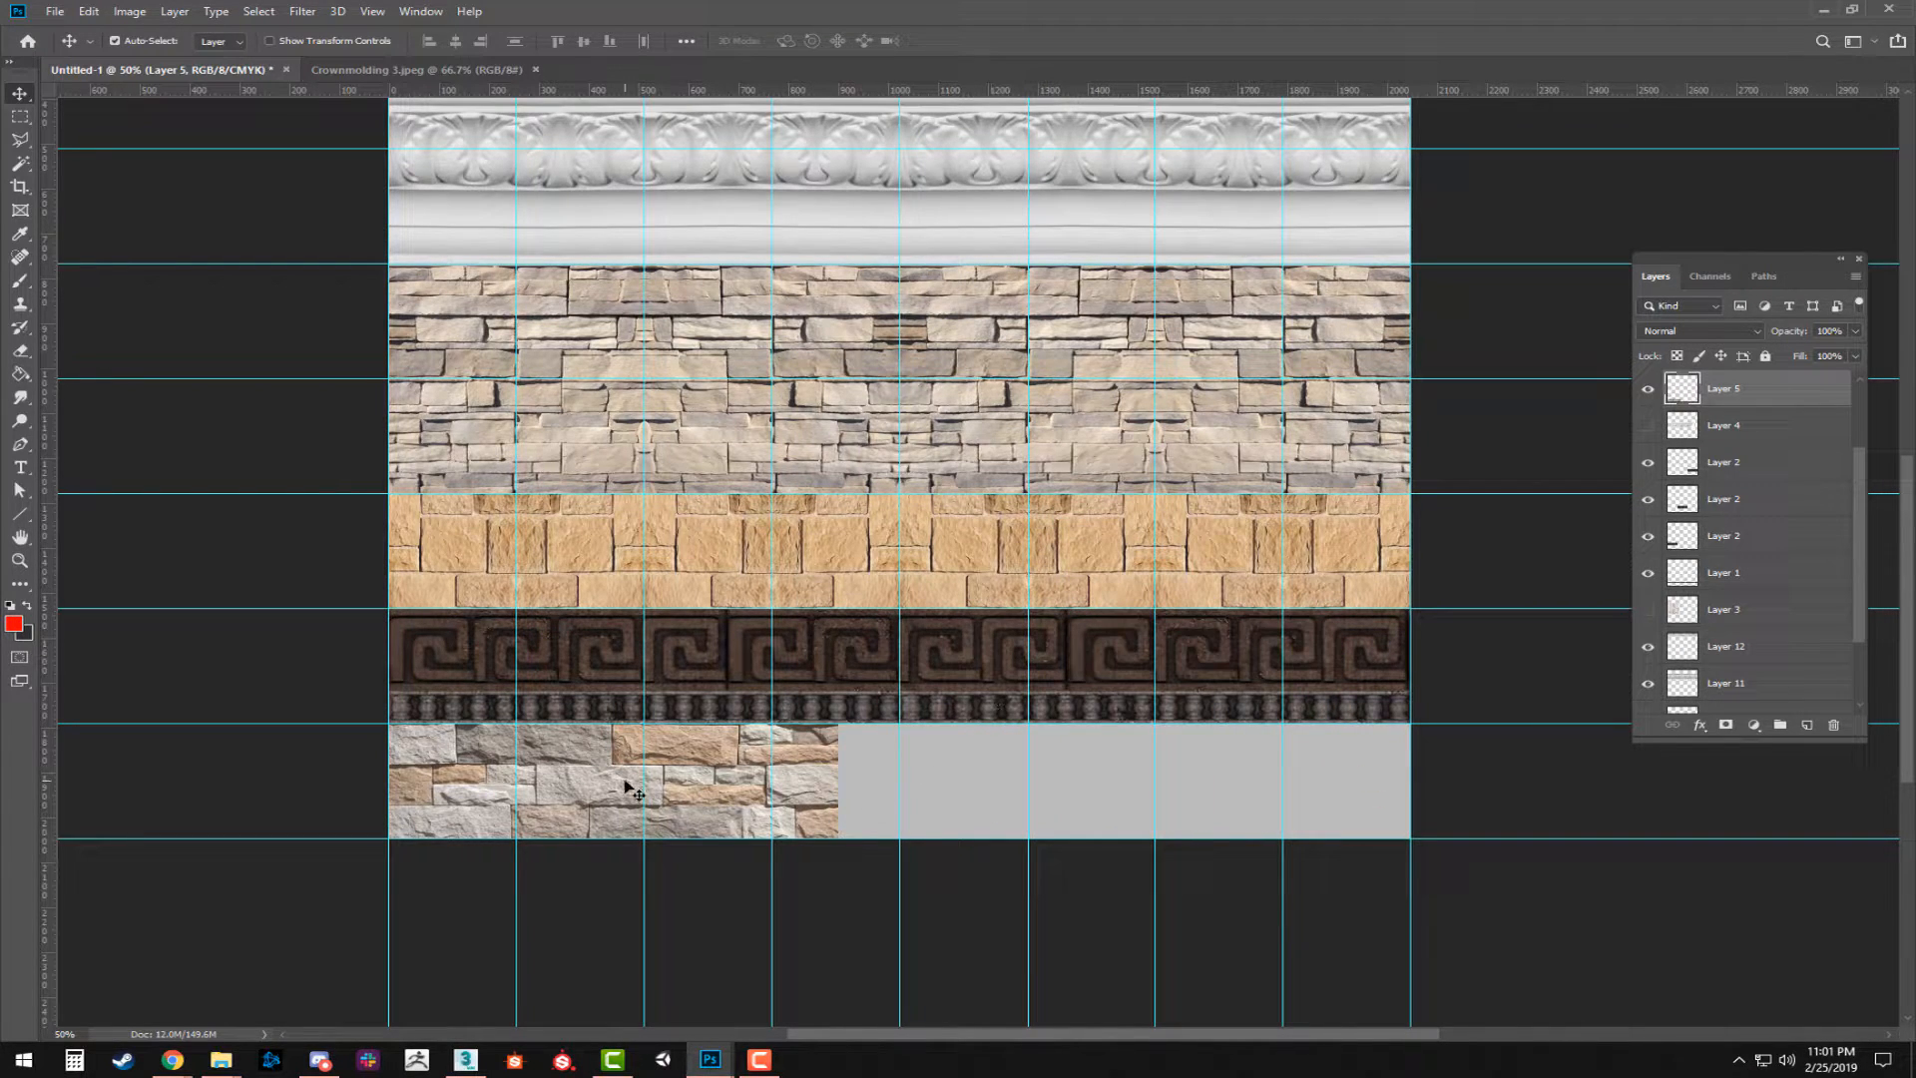
Duplicate the mixed stone strip to its right, flip the copy horizontally, and overlap it slightly at the seam.
drag(578, 794, 1015, 799)
key(ctrl+t)
right_click(1043, 785)
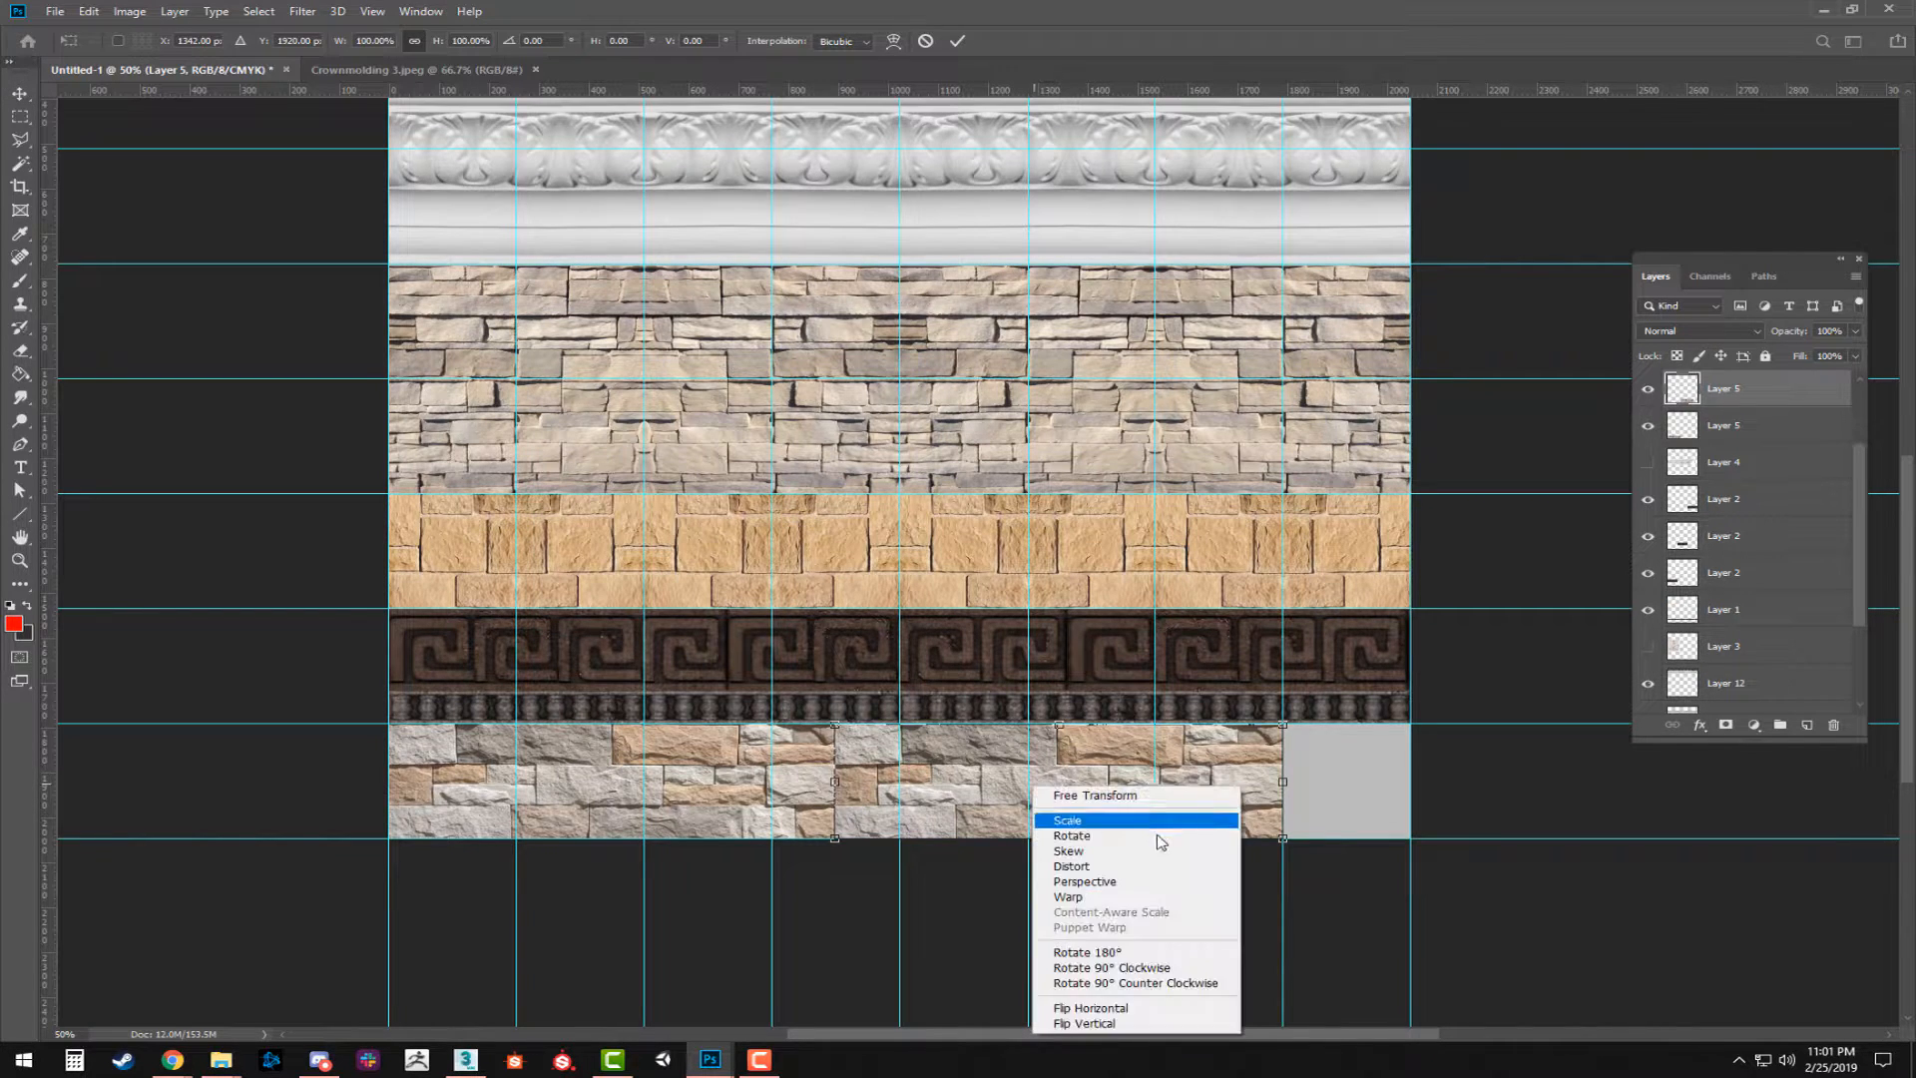
click(1083, 1009)
key(Return)
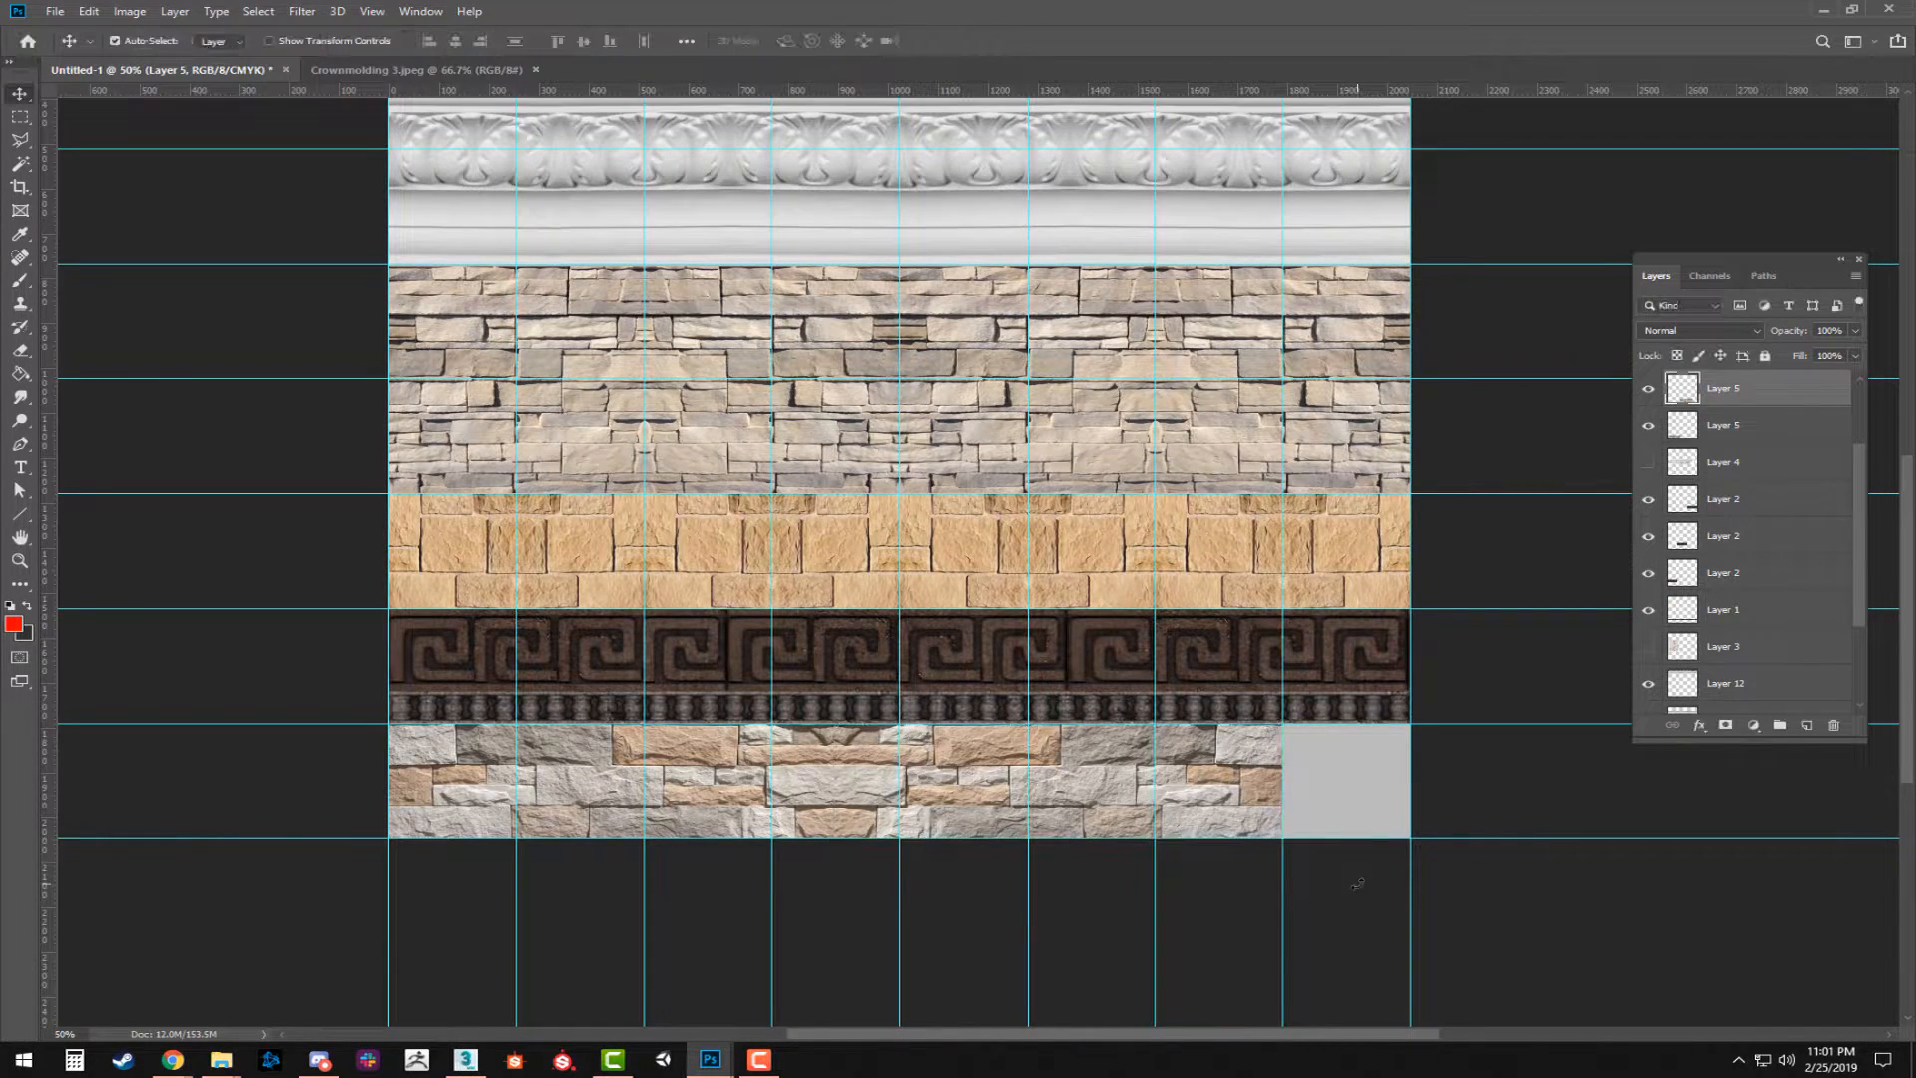
drag(1057, 793, 1072, 725)
key(ctrl+z)
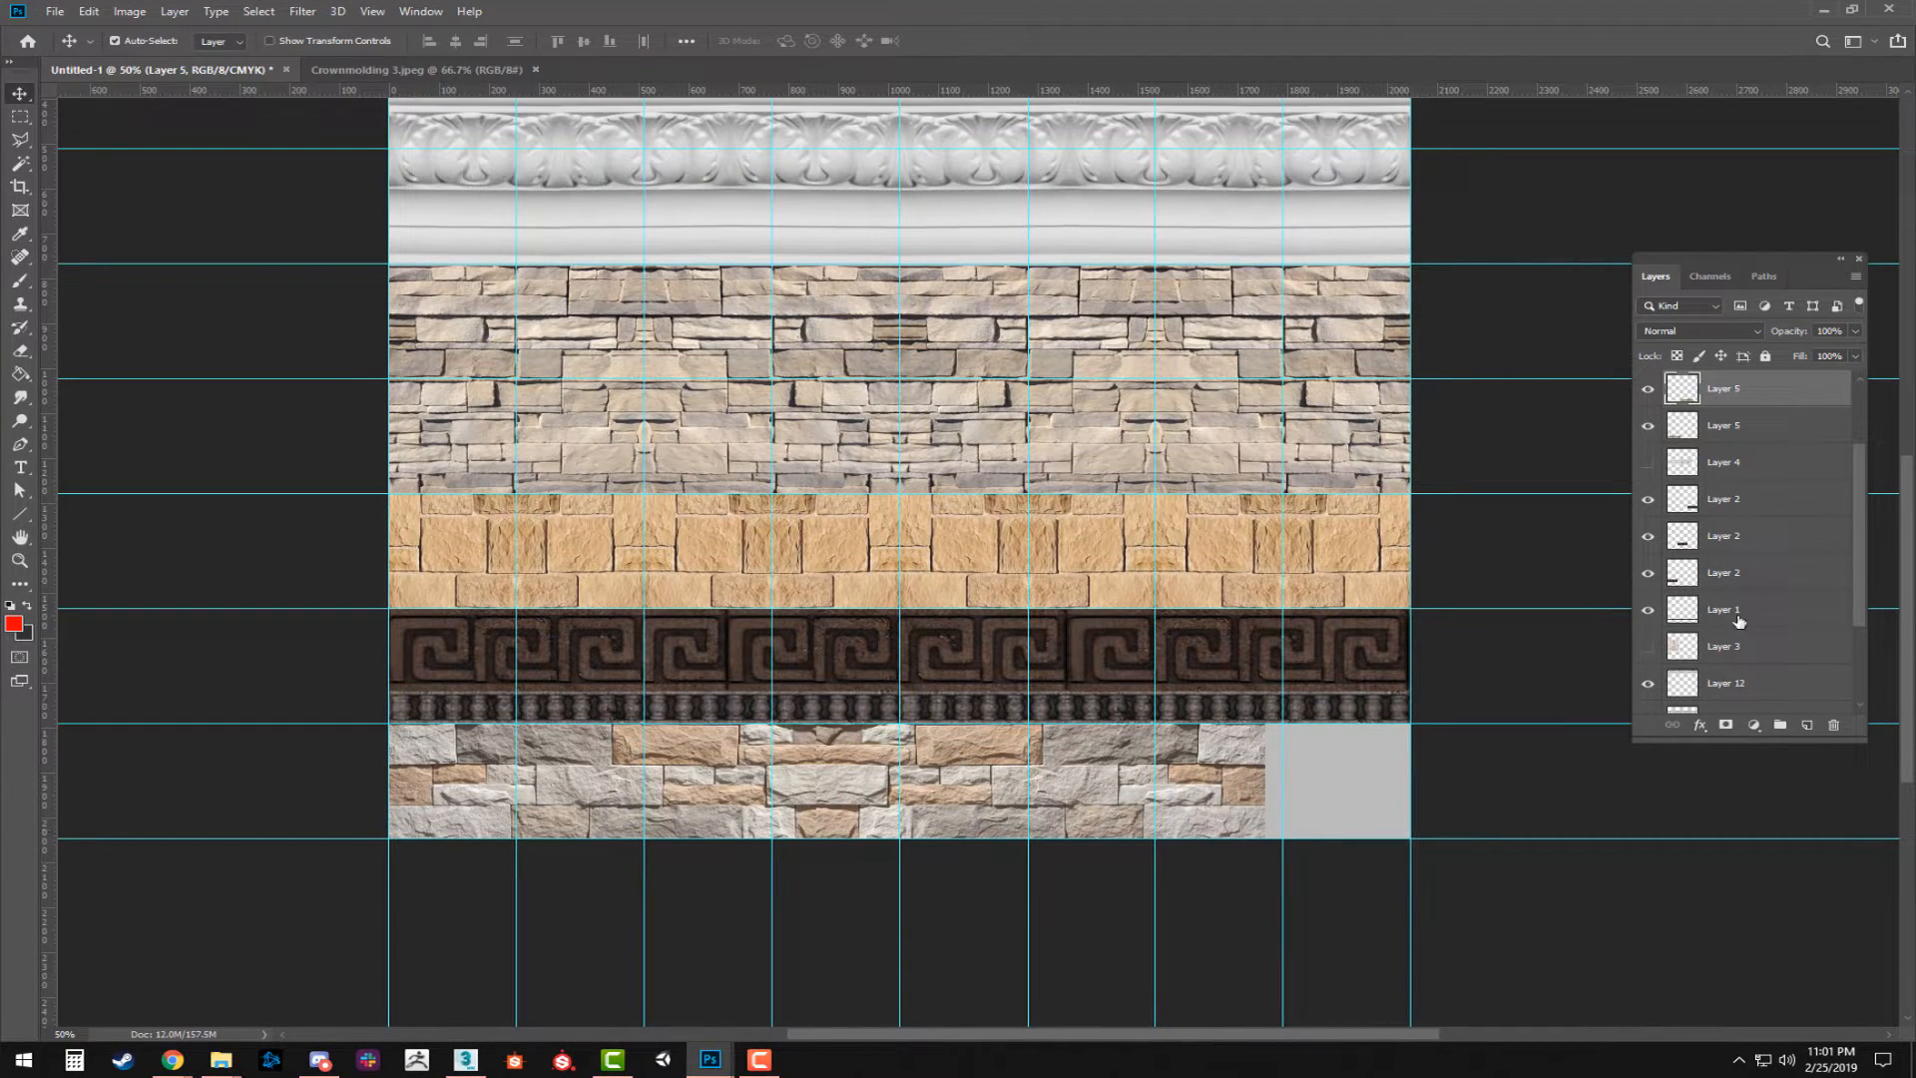
Merge the two mixed stone layers and stretch the strip to the sheet's right edge.
shift+click(1762, 427)
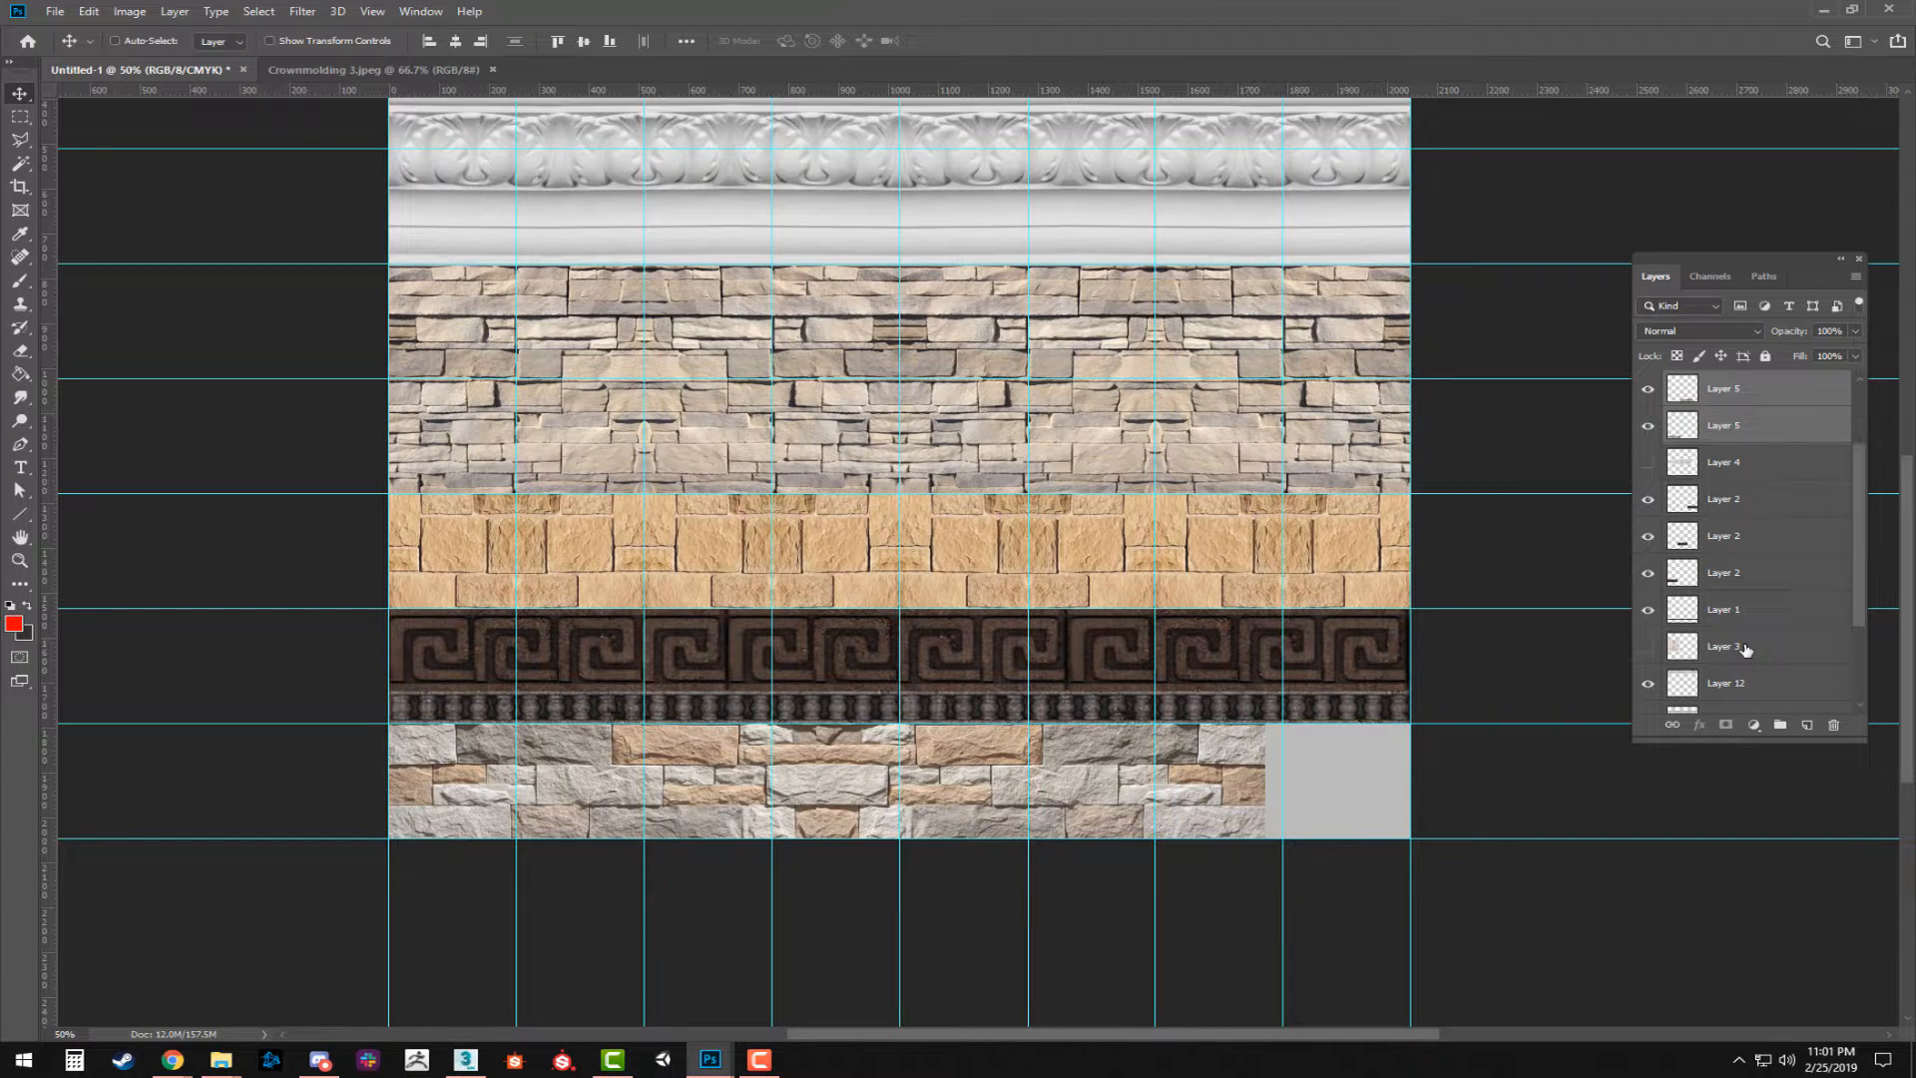
key(ctrl+e)
key(ctrl+t)
drag(1265, 785, 1407, 781)
key(Return)
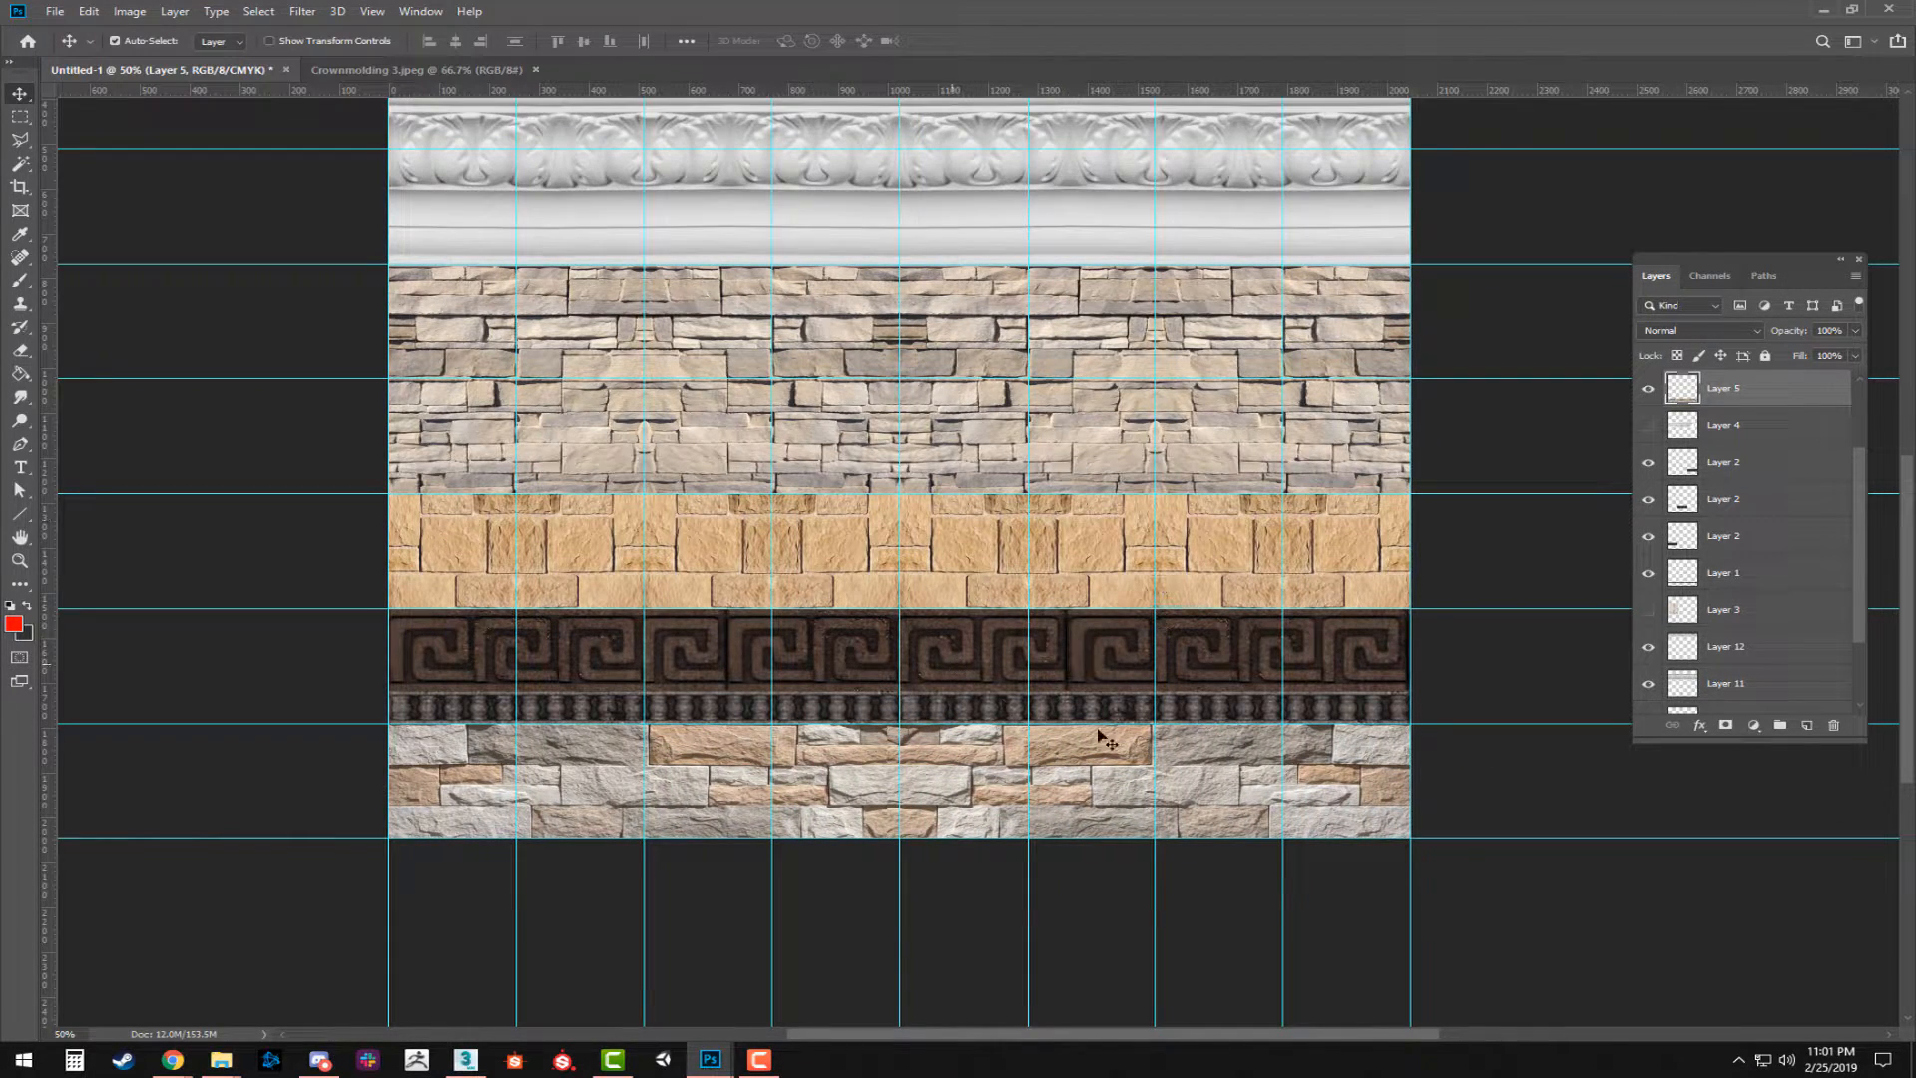
Move the carved arch on Layer 10 above Layer 1, hide it again, and show the geometric panel on Layer 3.
scroll(1167, 614, up, 1)
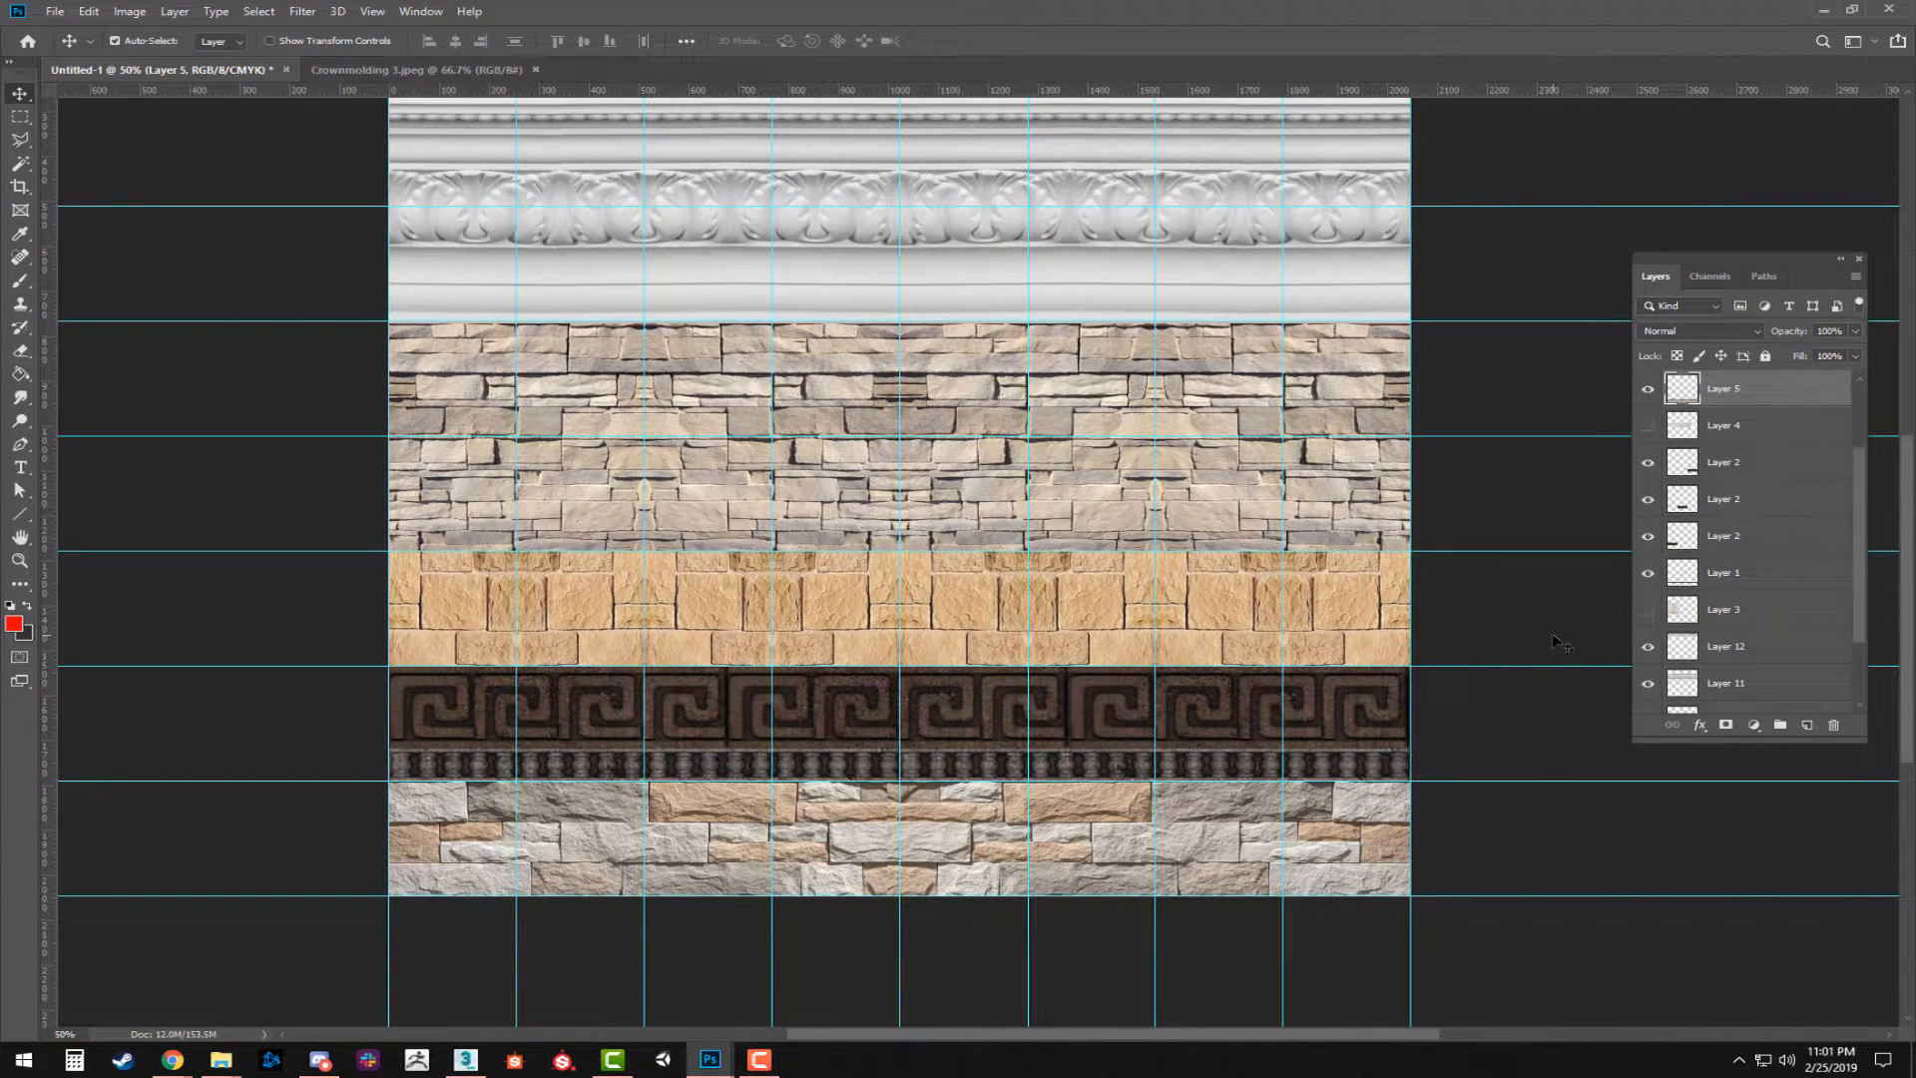
scroll(1727, 684, down, 2)
click(1649, 660)
click(1691, 662)
drag(1724, 651, 1702, 461)
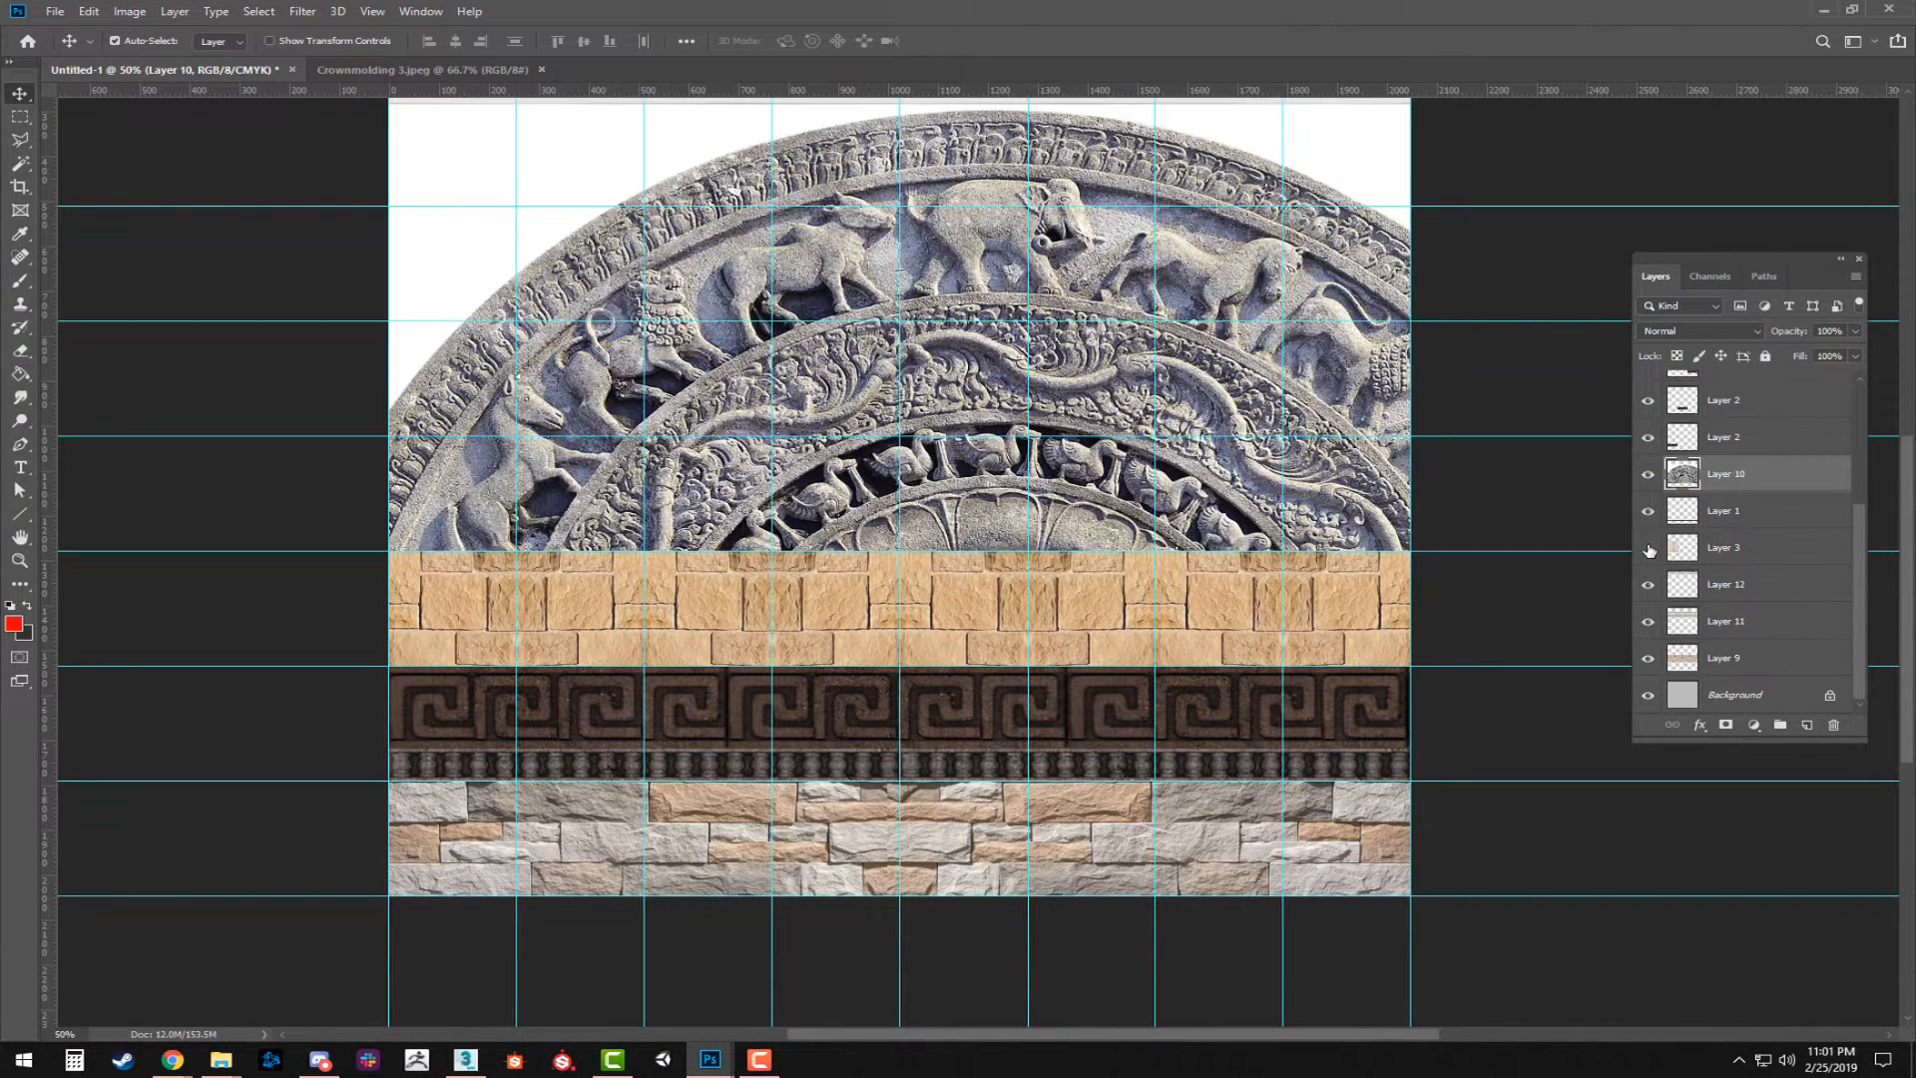
click(1648, 474)
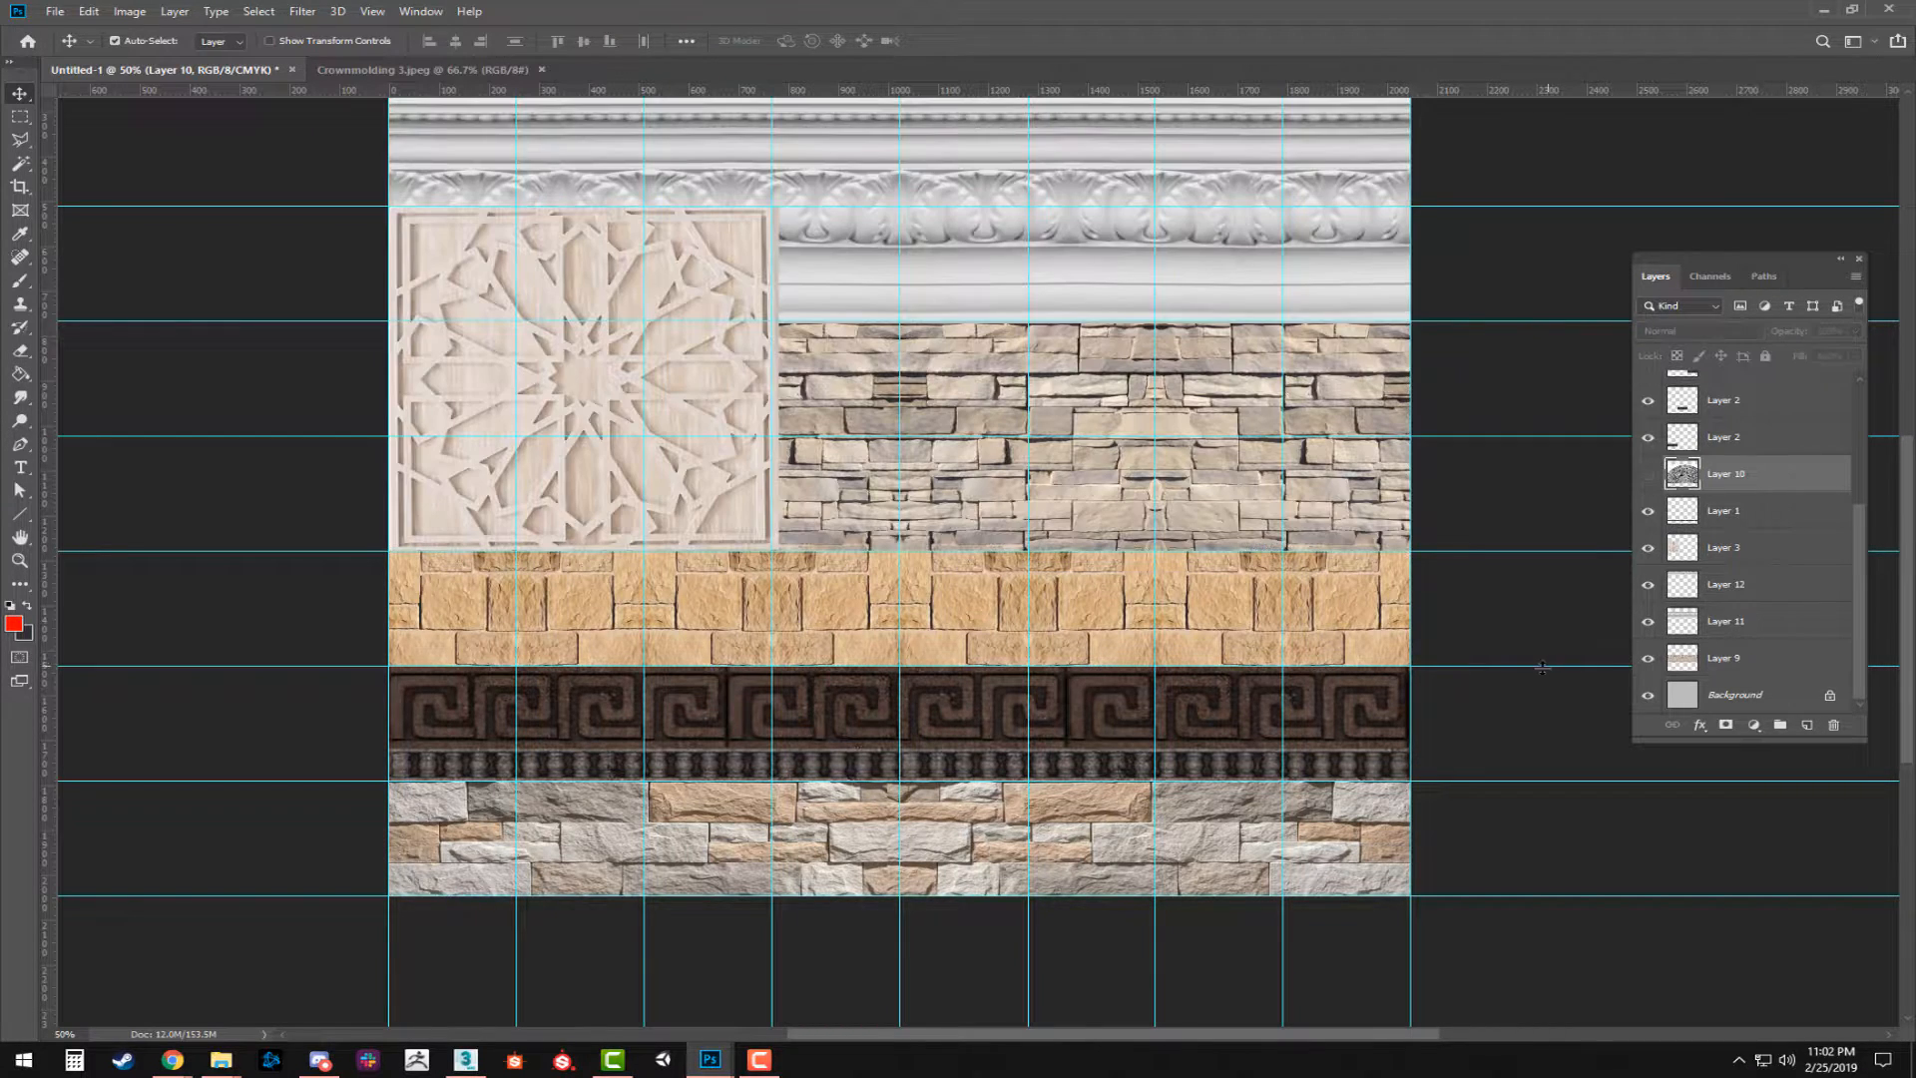
Scale the geometric panel on Layer 3 down to one grid cell over the layered stone strip.
drag(564, 377, 958, 361)
key(ctrl+t)
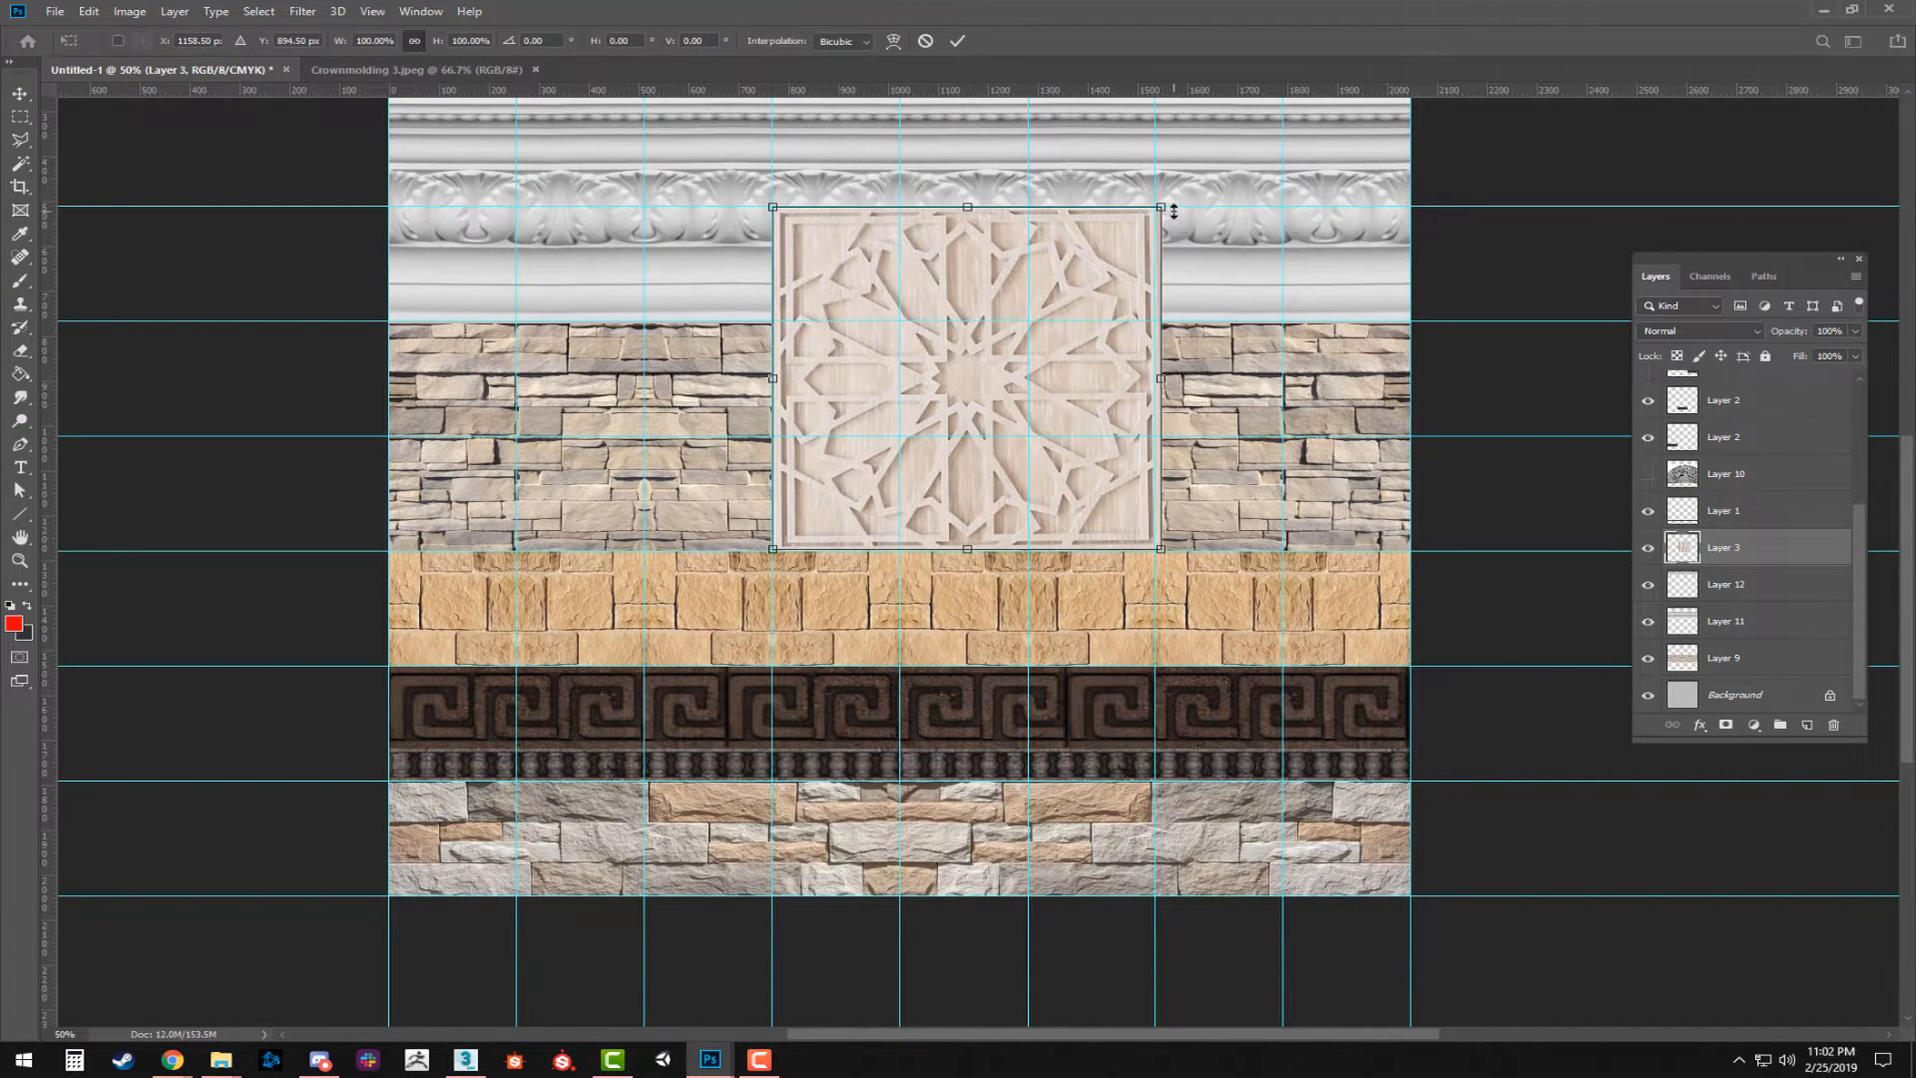
drag(1160, 209, 1068, 364)
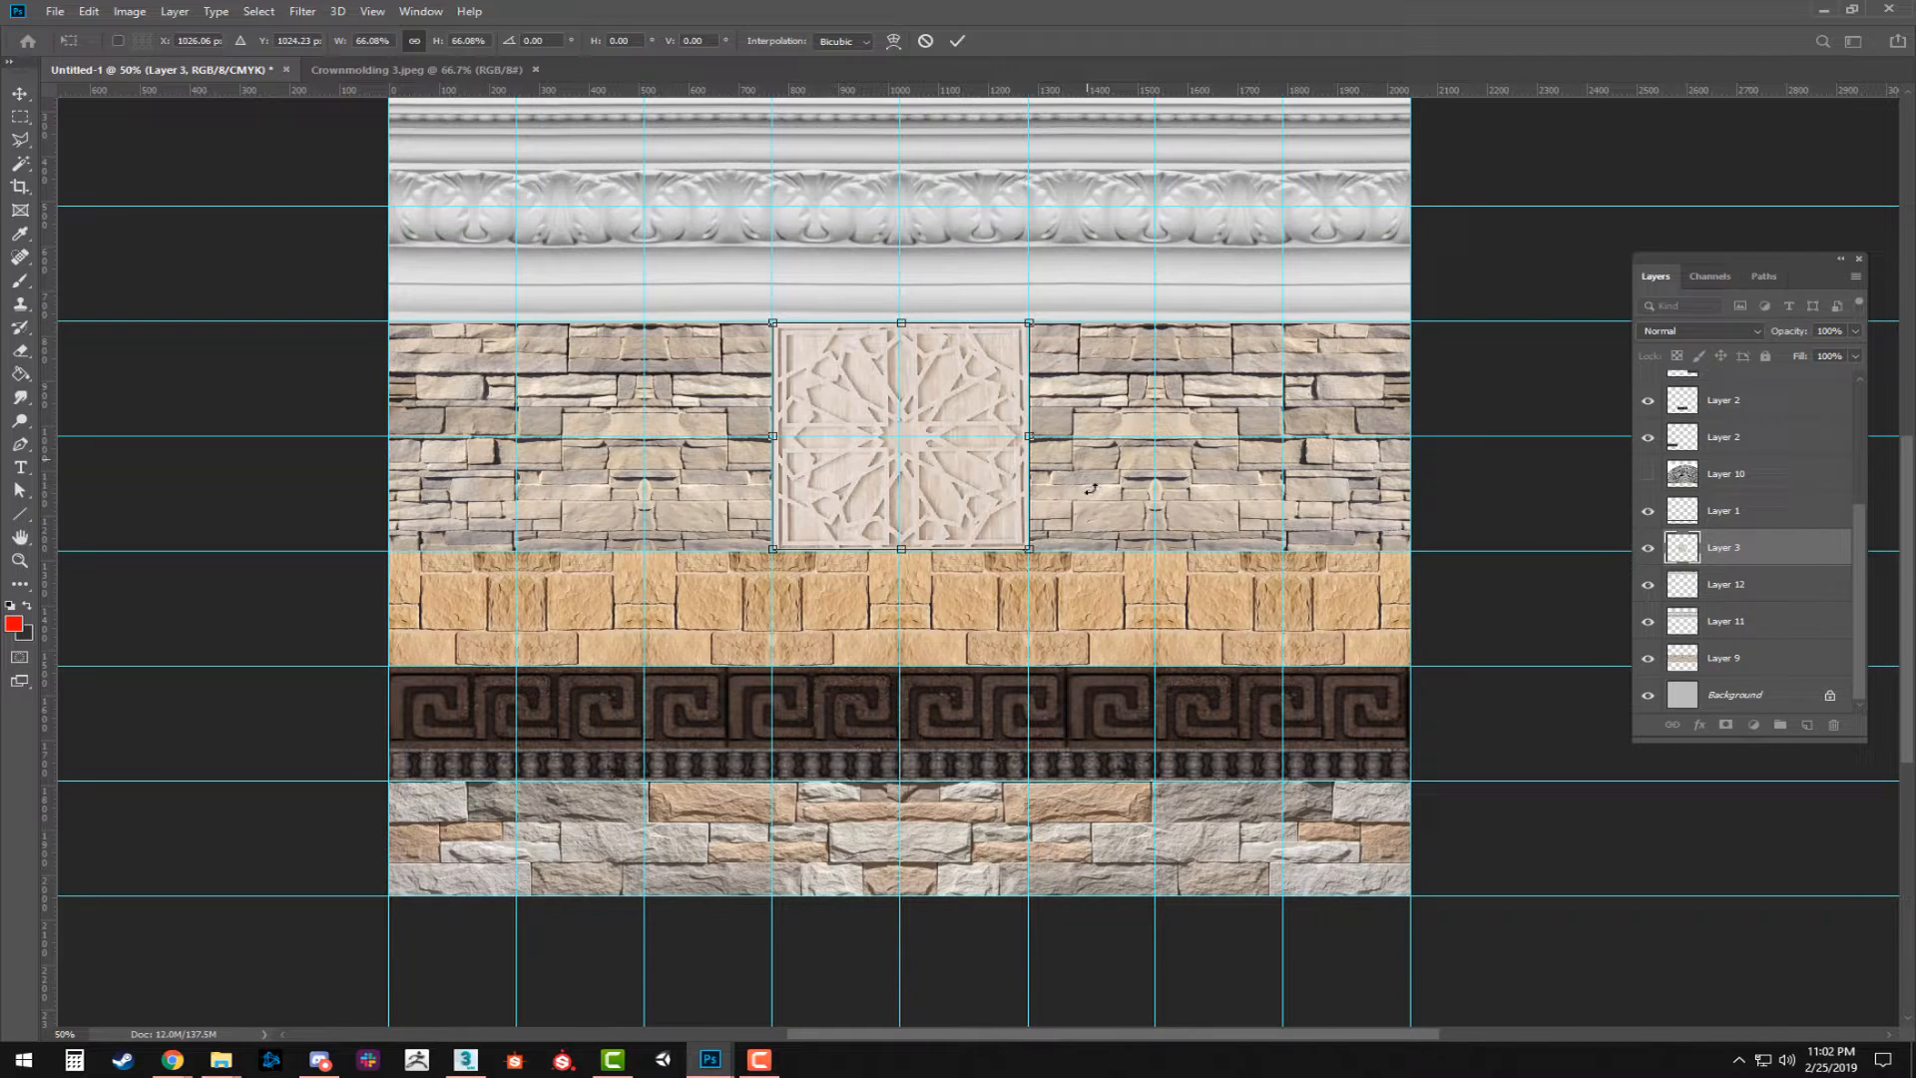
scroll(1089, 486, up, 2)
drag(905, 512, 1164, 520)
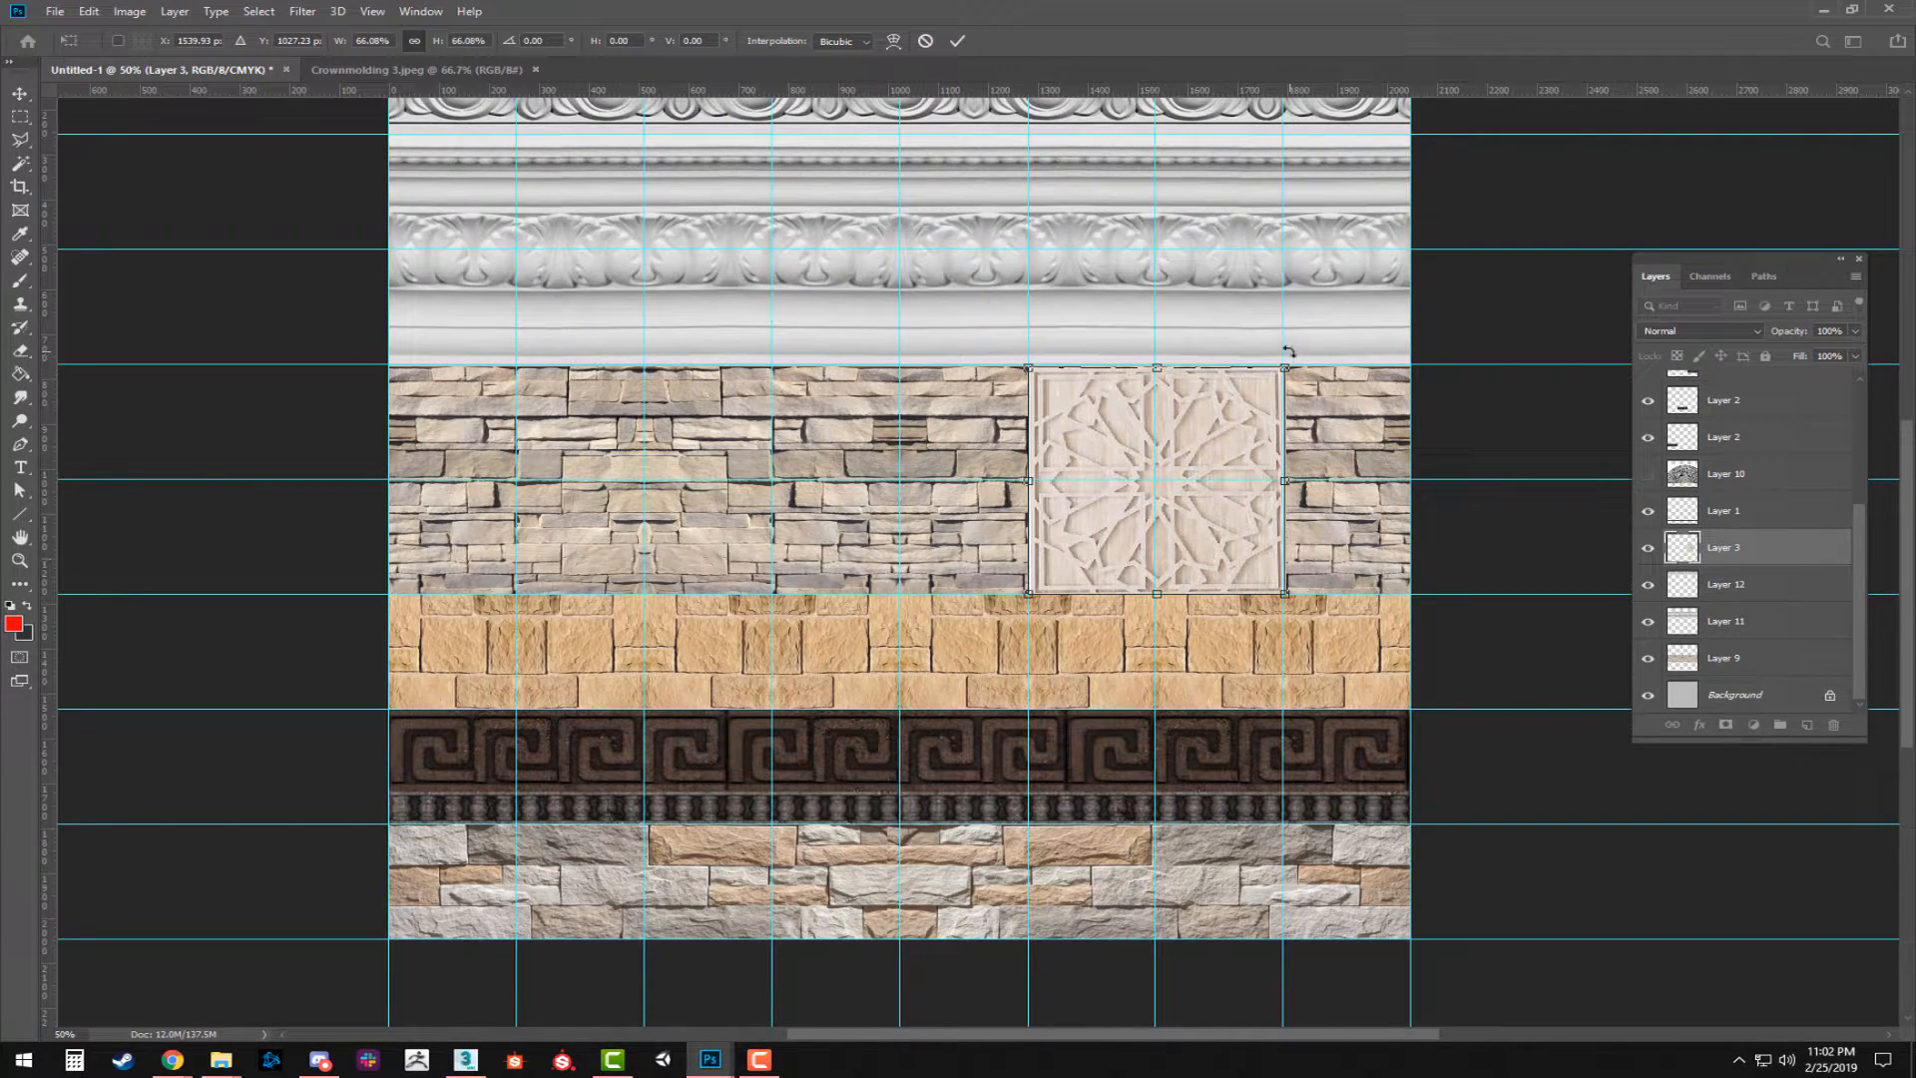
drag(1287, 367, 1157, 481)
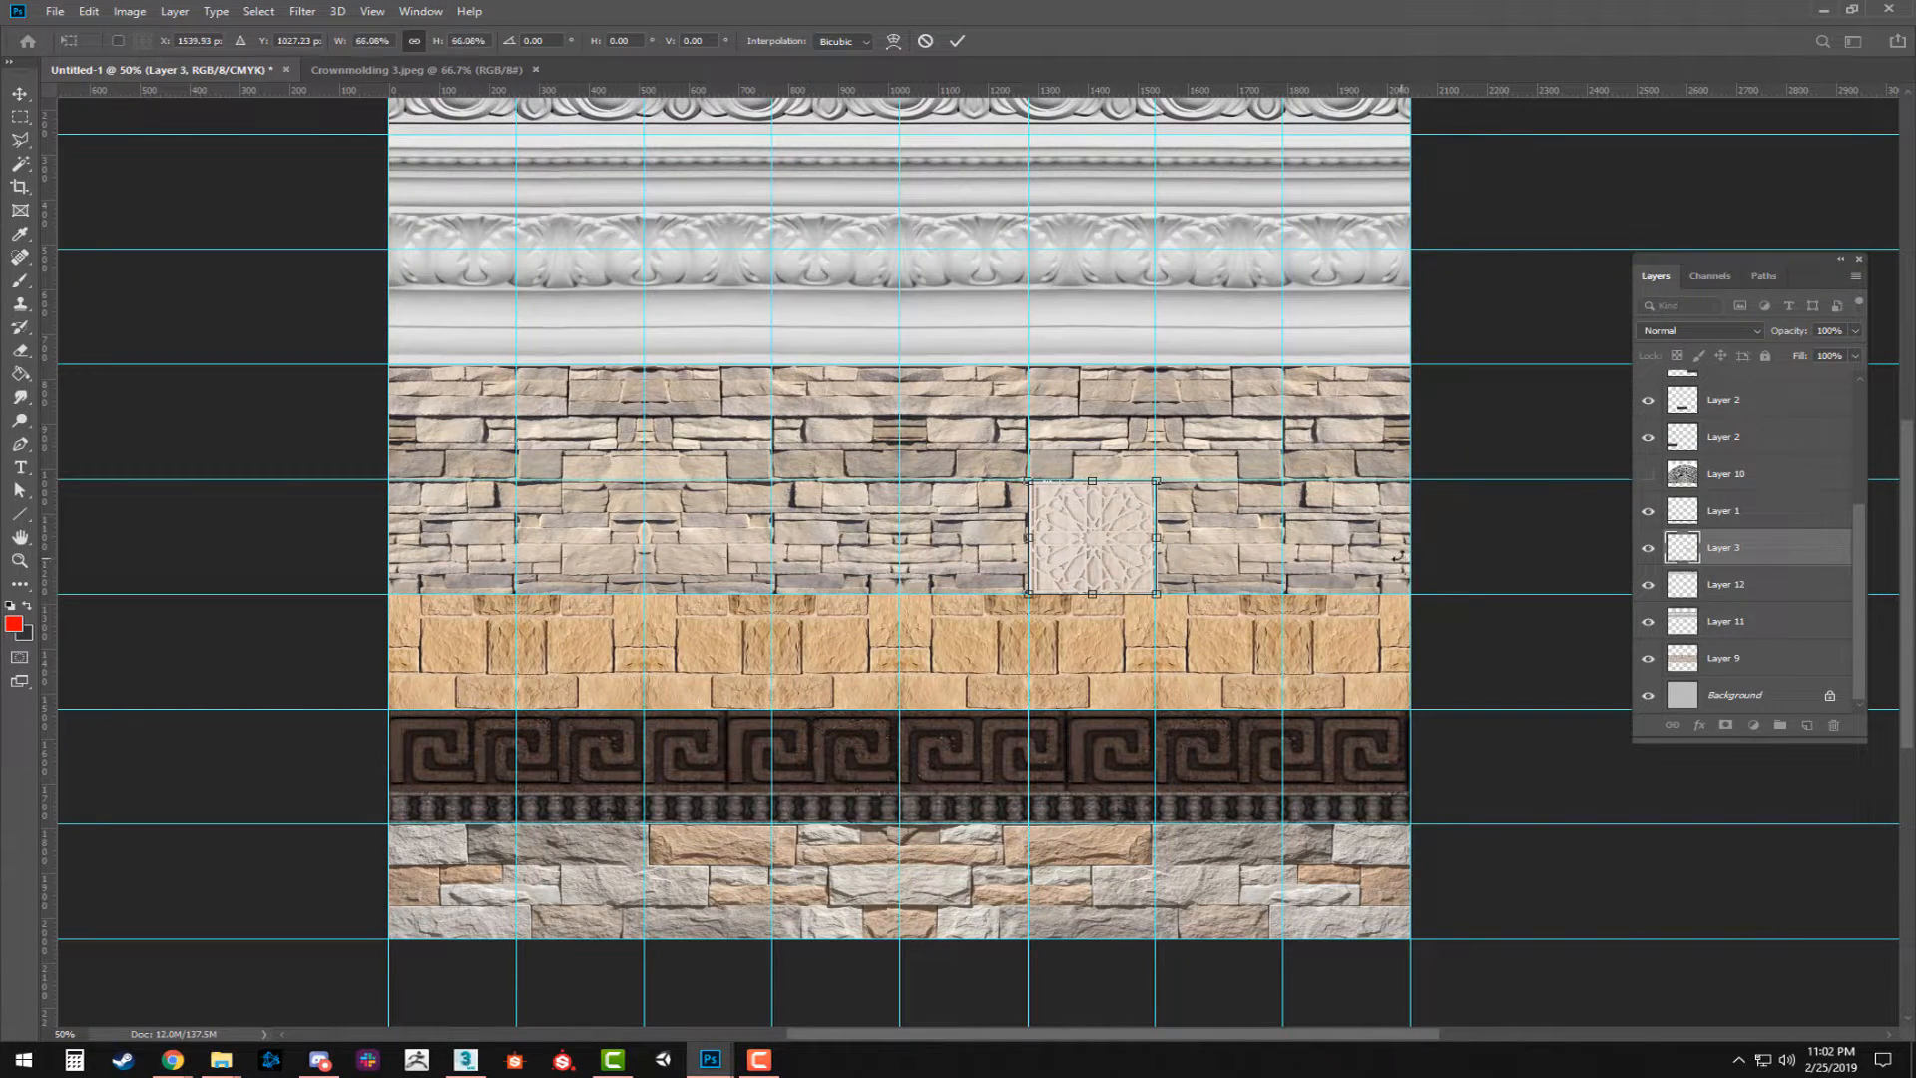
key(ctrl+z)
drag(1286, 368, 1138, 467)
key(Return)
Line up five copies of the small geometric panel side by side along the middle of the stone strip and merge them.
drag(1097, 536, 790, 480)
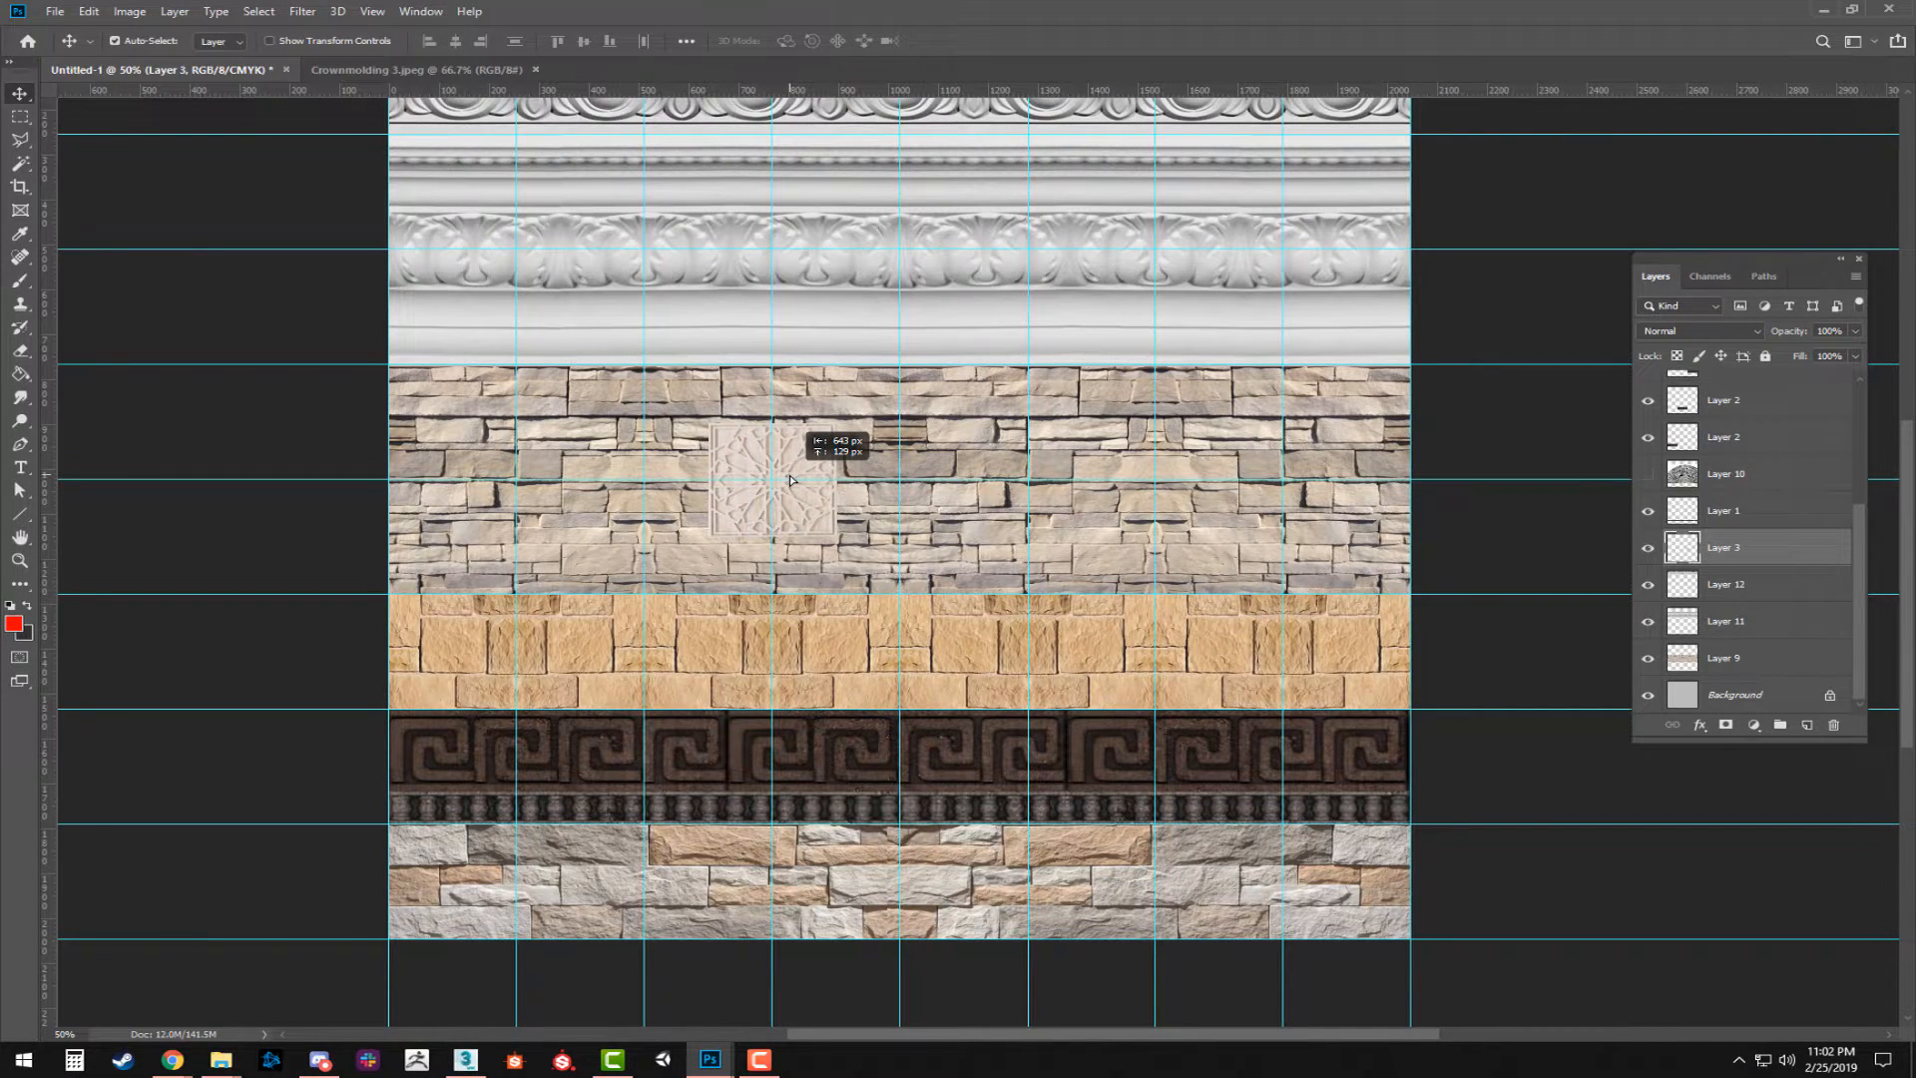
drag(790, 480, 1044, 517)
drag(1044, 517, 1246, 514)
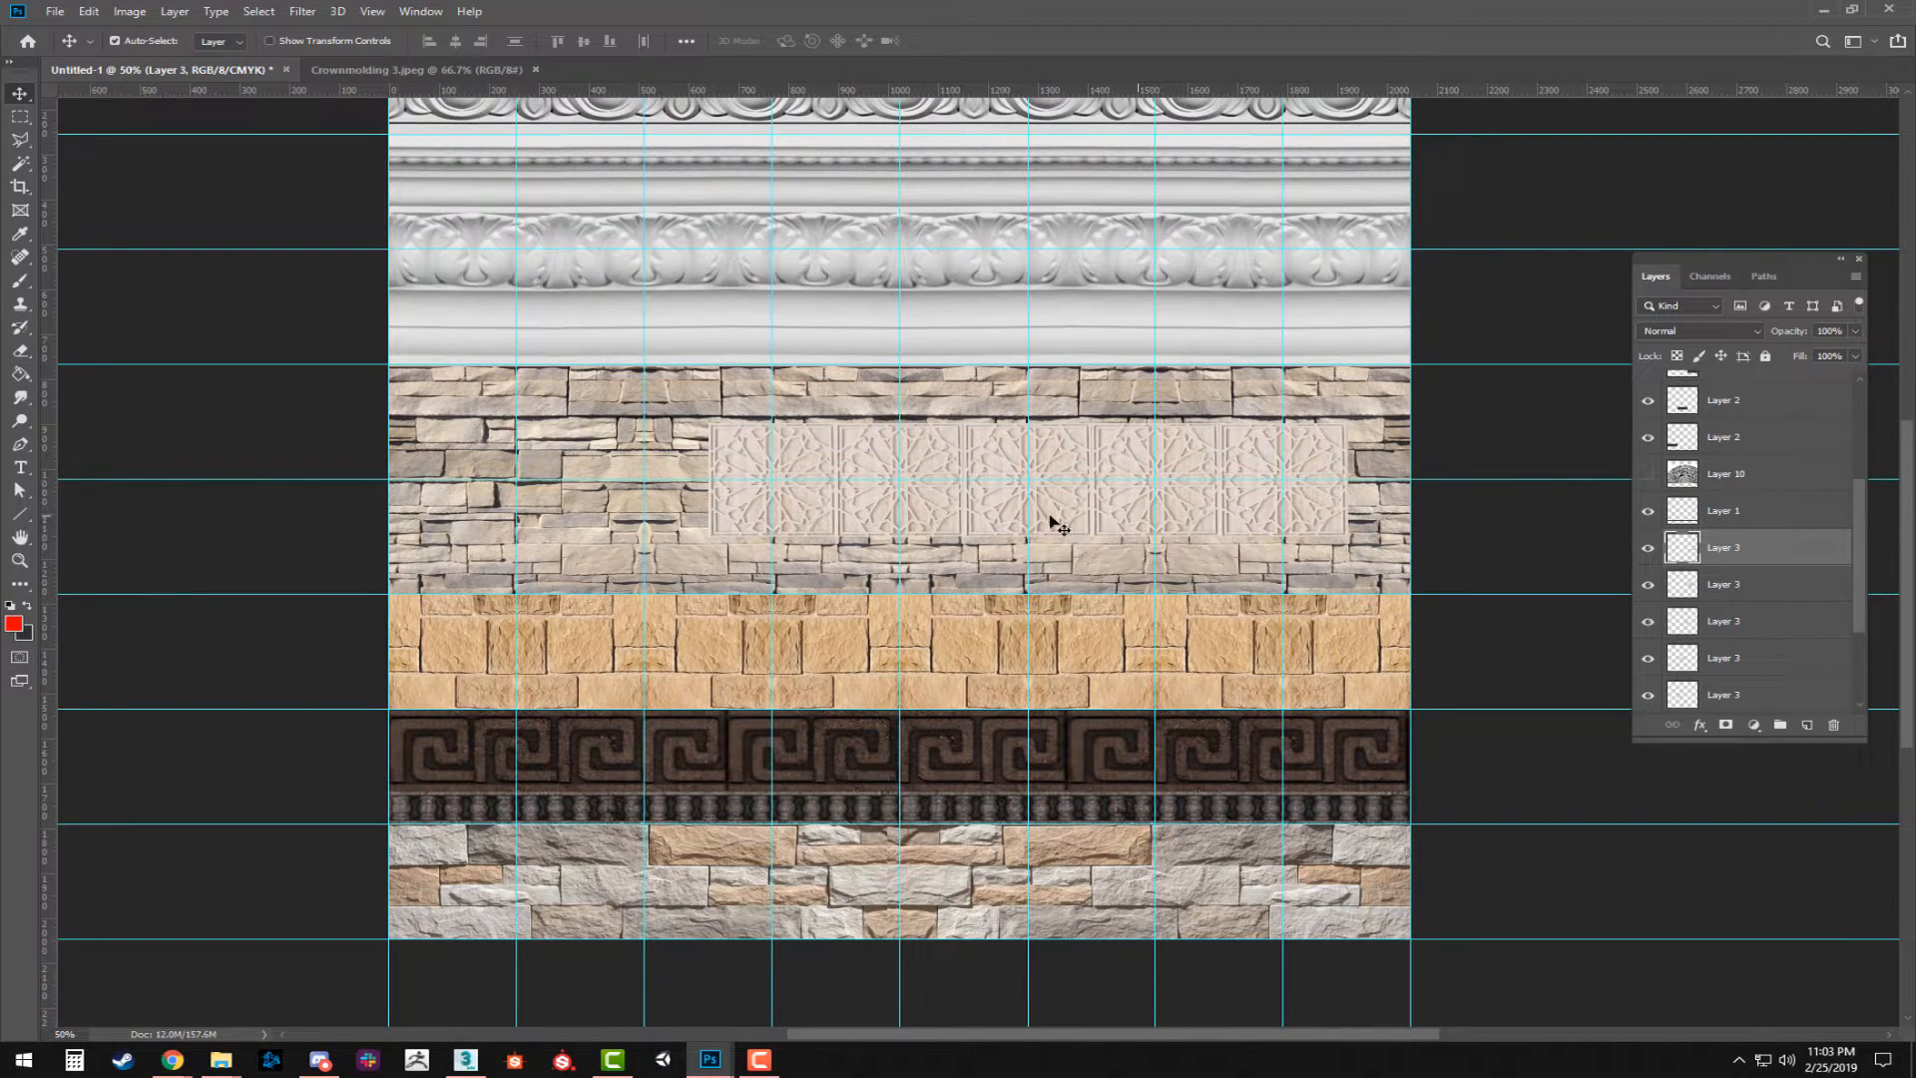
scroll(1741, 604, down, 3)
click(1739, 583)
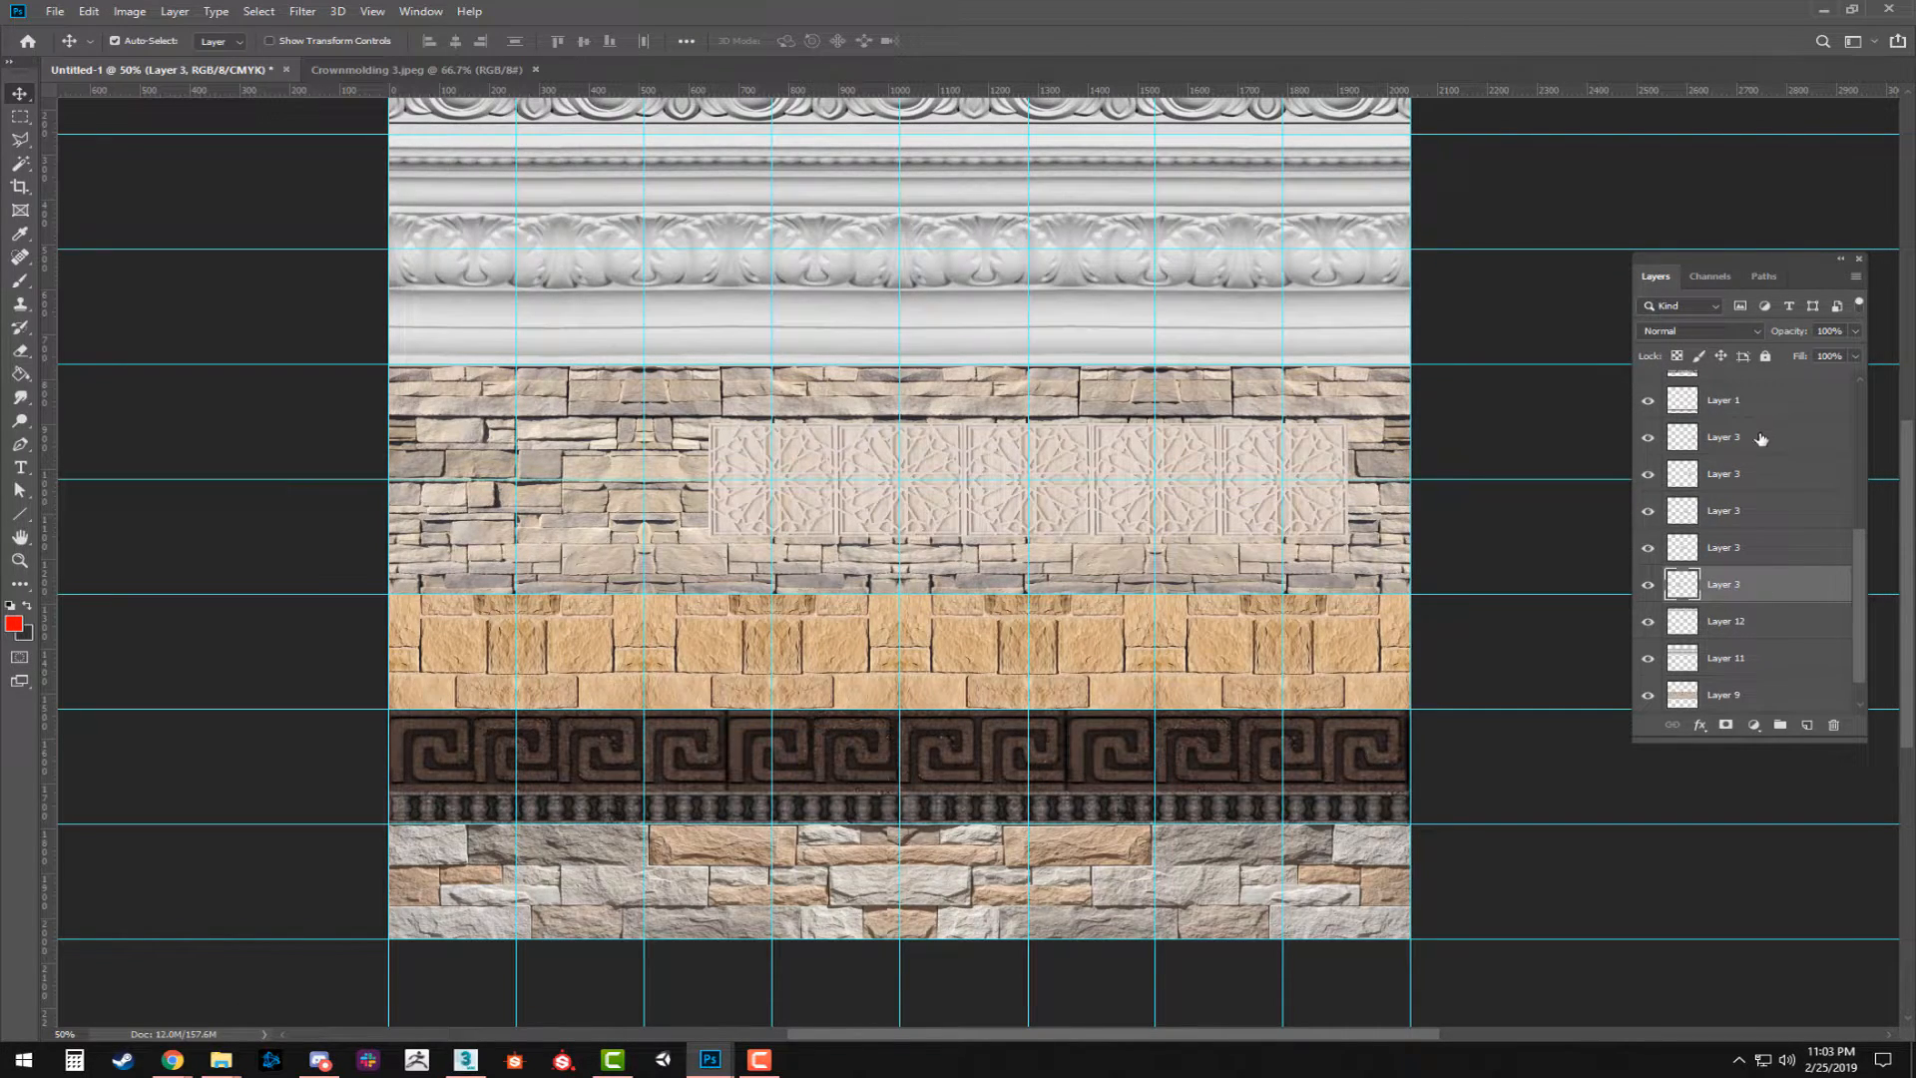
shift+click(1761, 439)
key(ctrl+e)
Duplicate the merged panel row toward the sheet's left edge so it spans the full width, and merge both layers.
drag(1133, 500, 567, 509)
shift+click(1719, 586)
key(ctrl+e)
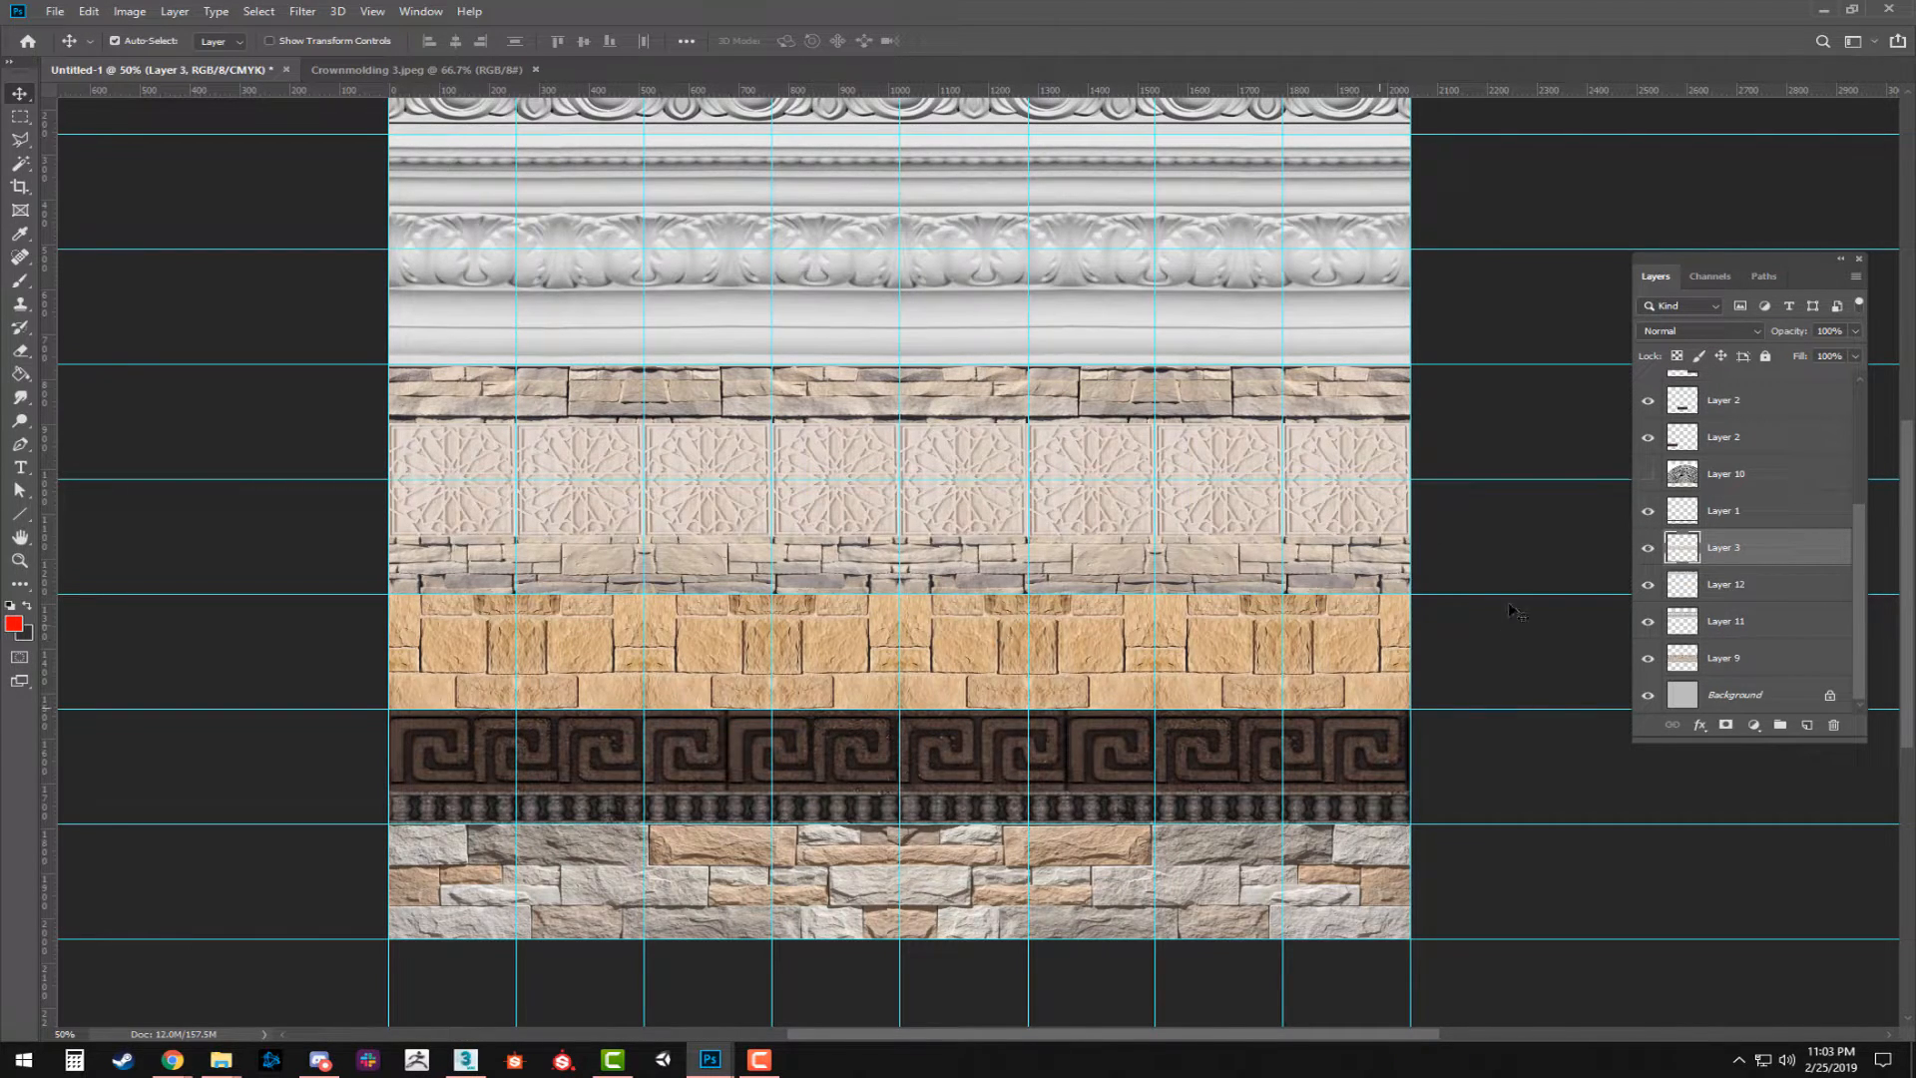
Move the hidden Layer 10 directly above the Background and the hidden Layer 4 between Layer 9 and Layer 10.
click(1748, 409)
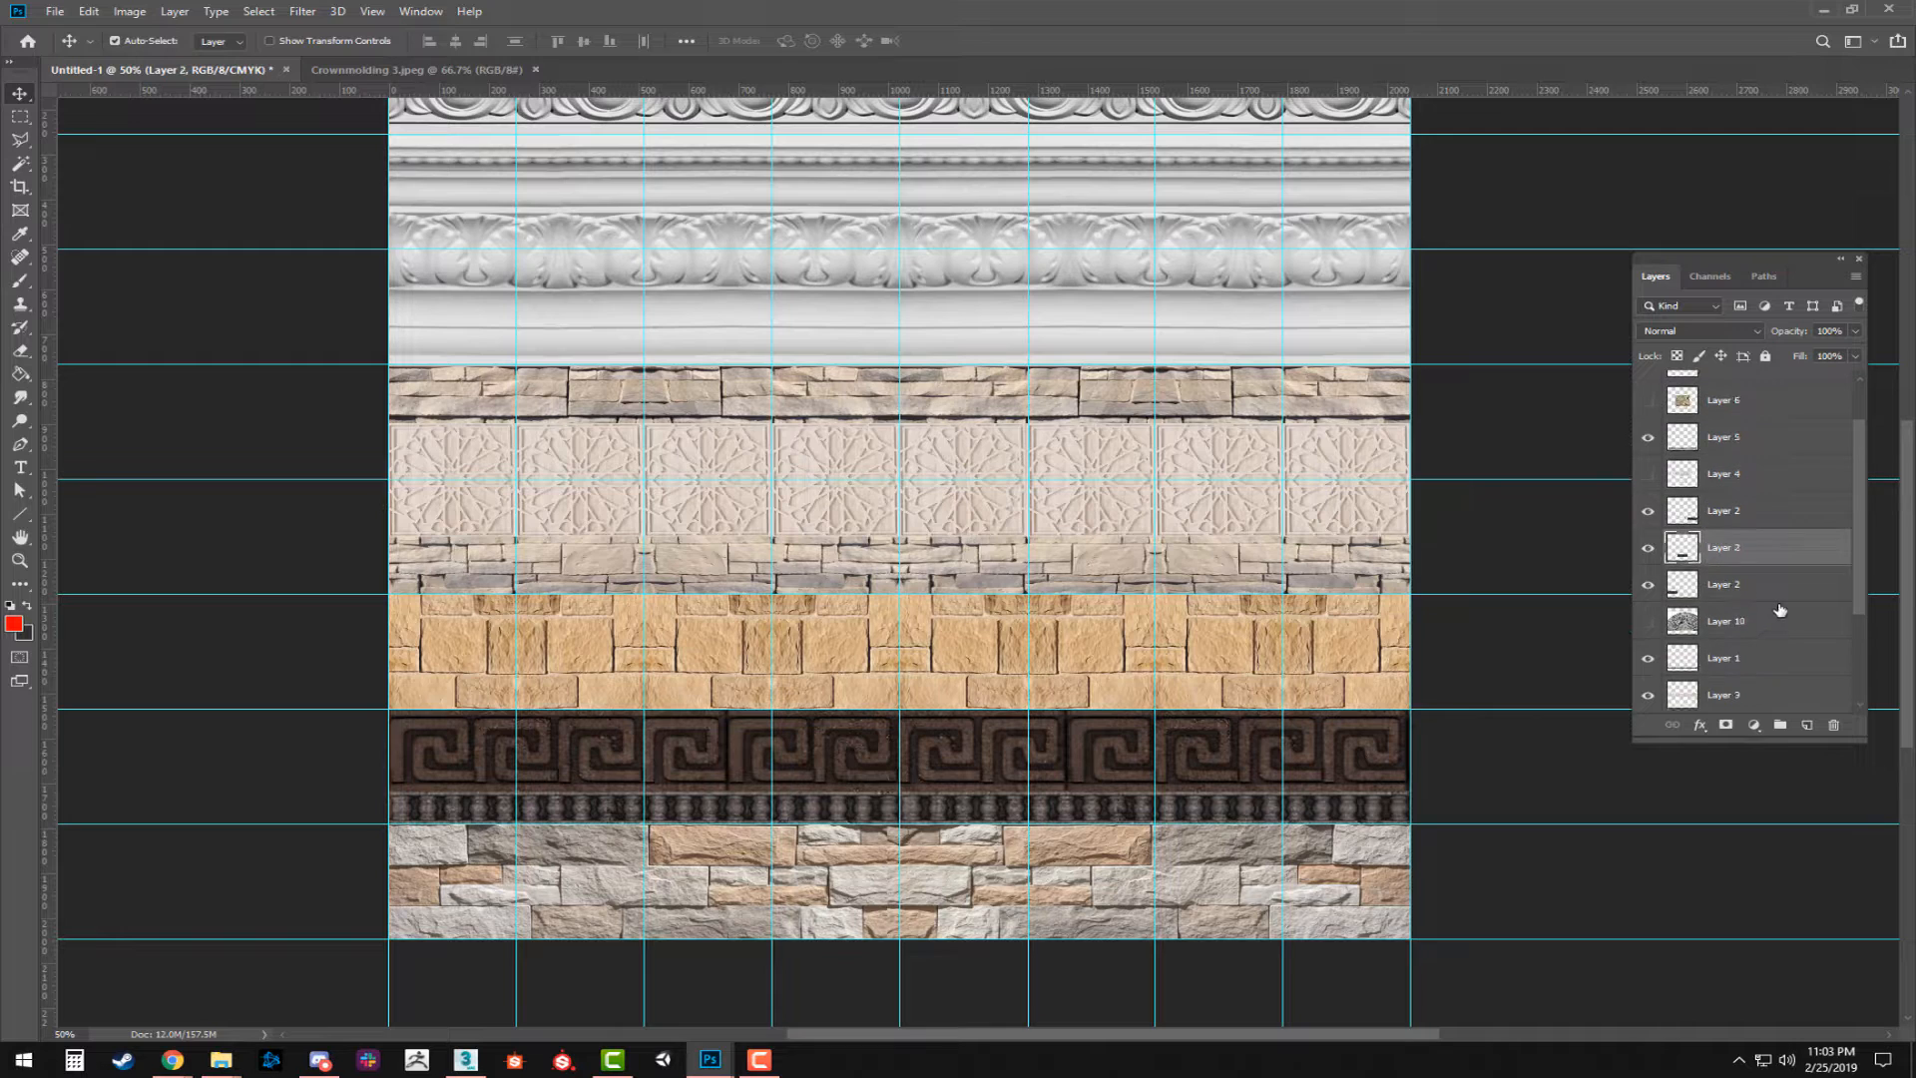
drag(1727, 473, 1736, 677)
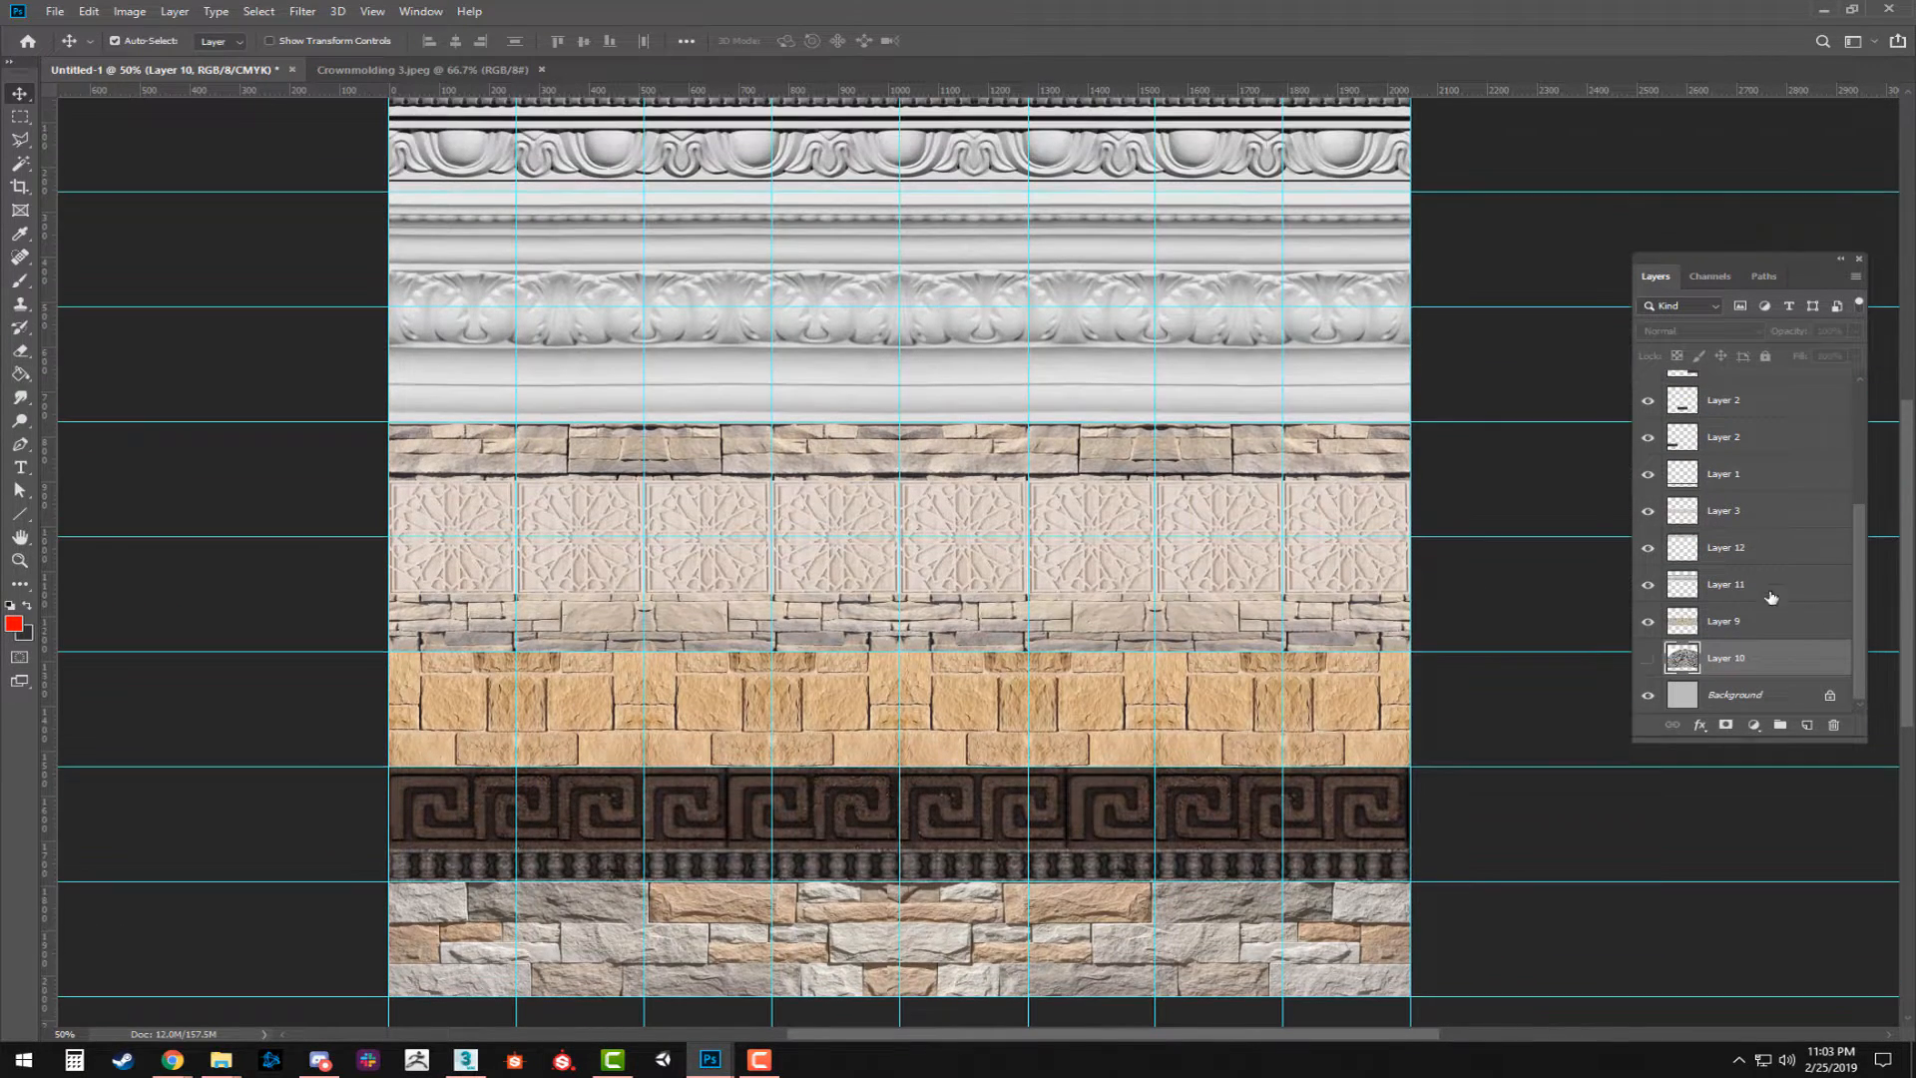
scroll(1790, 603, up, 3)
scroll(1611, 498, up, 1)
click(1648, 474)
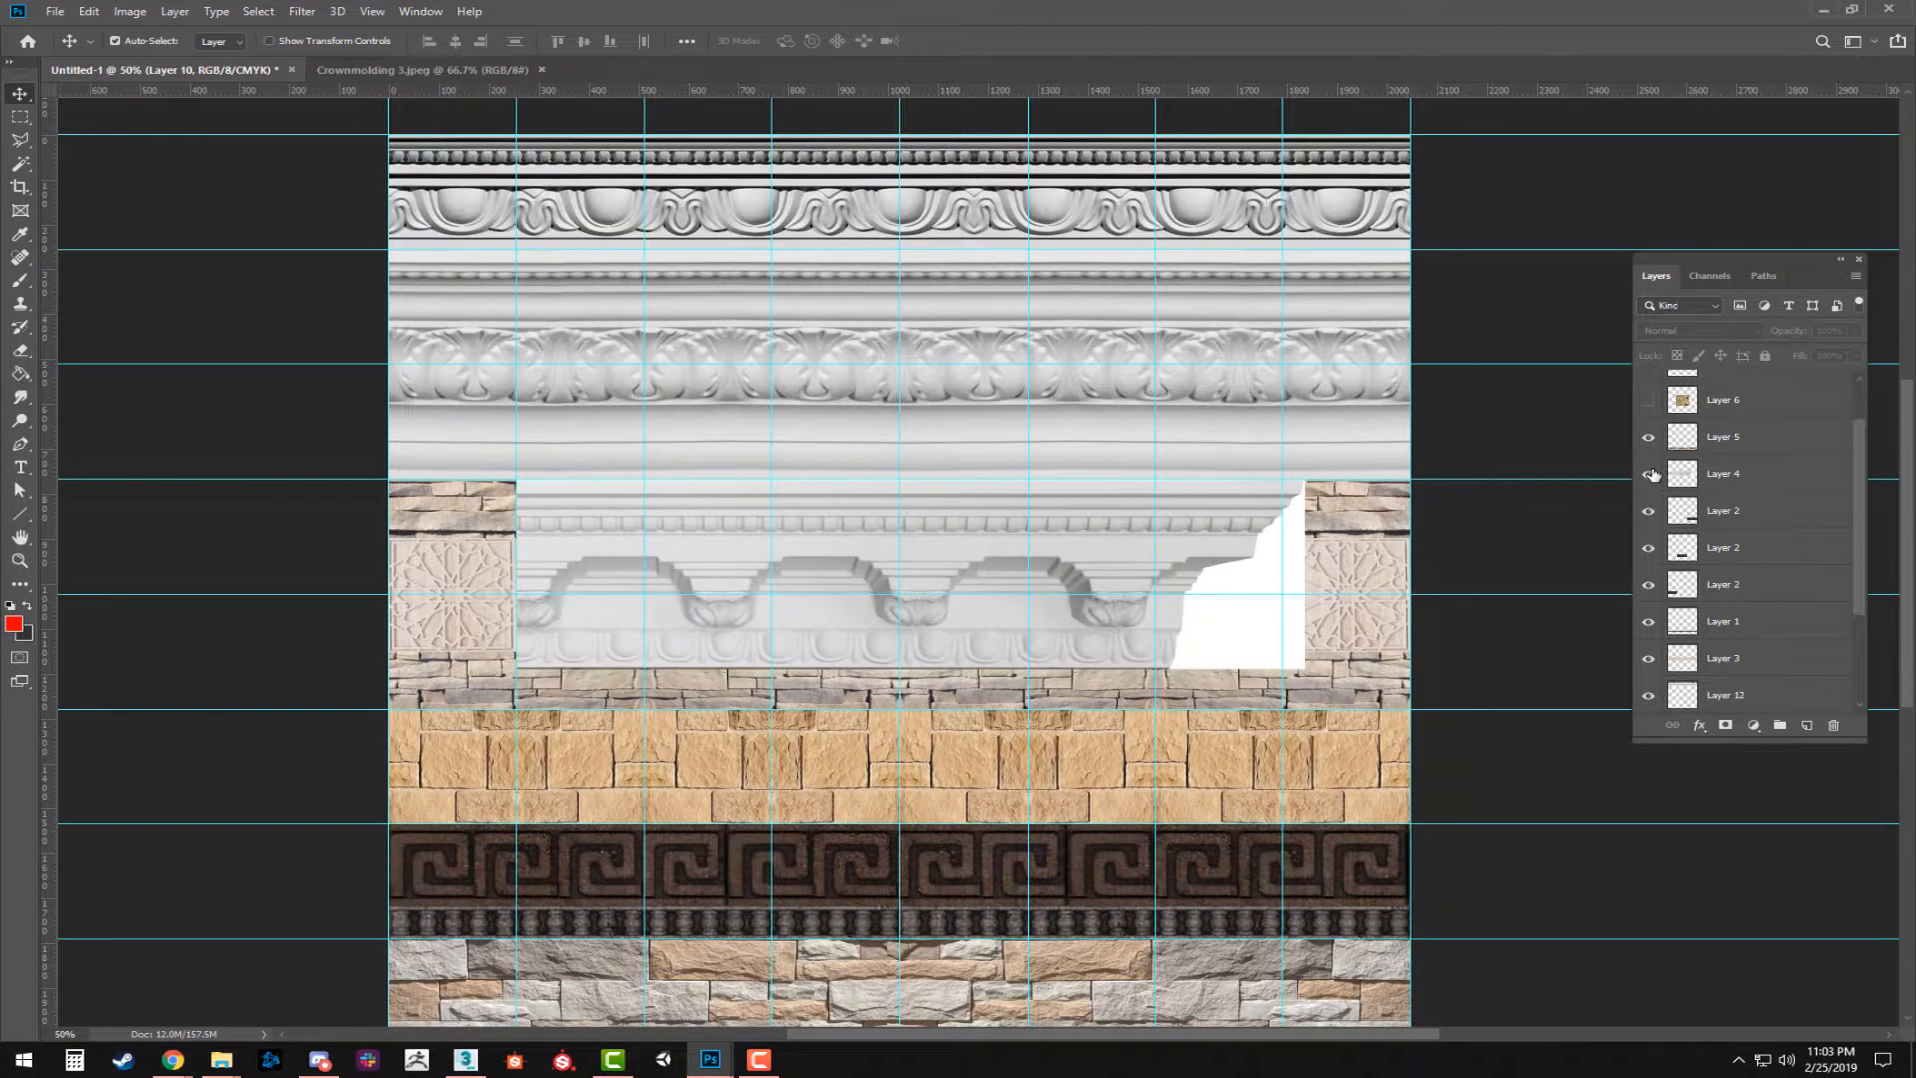
right_click(1755, 561)
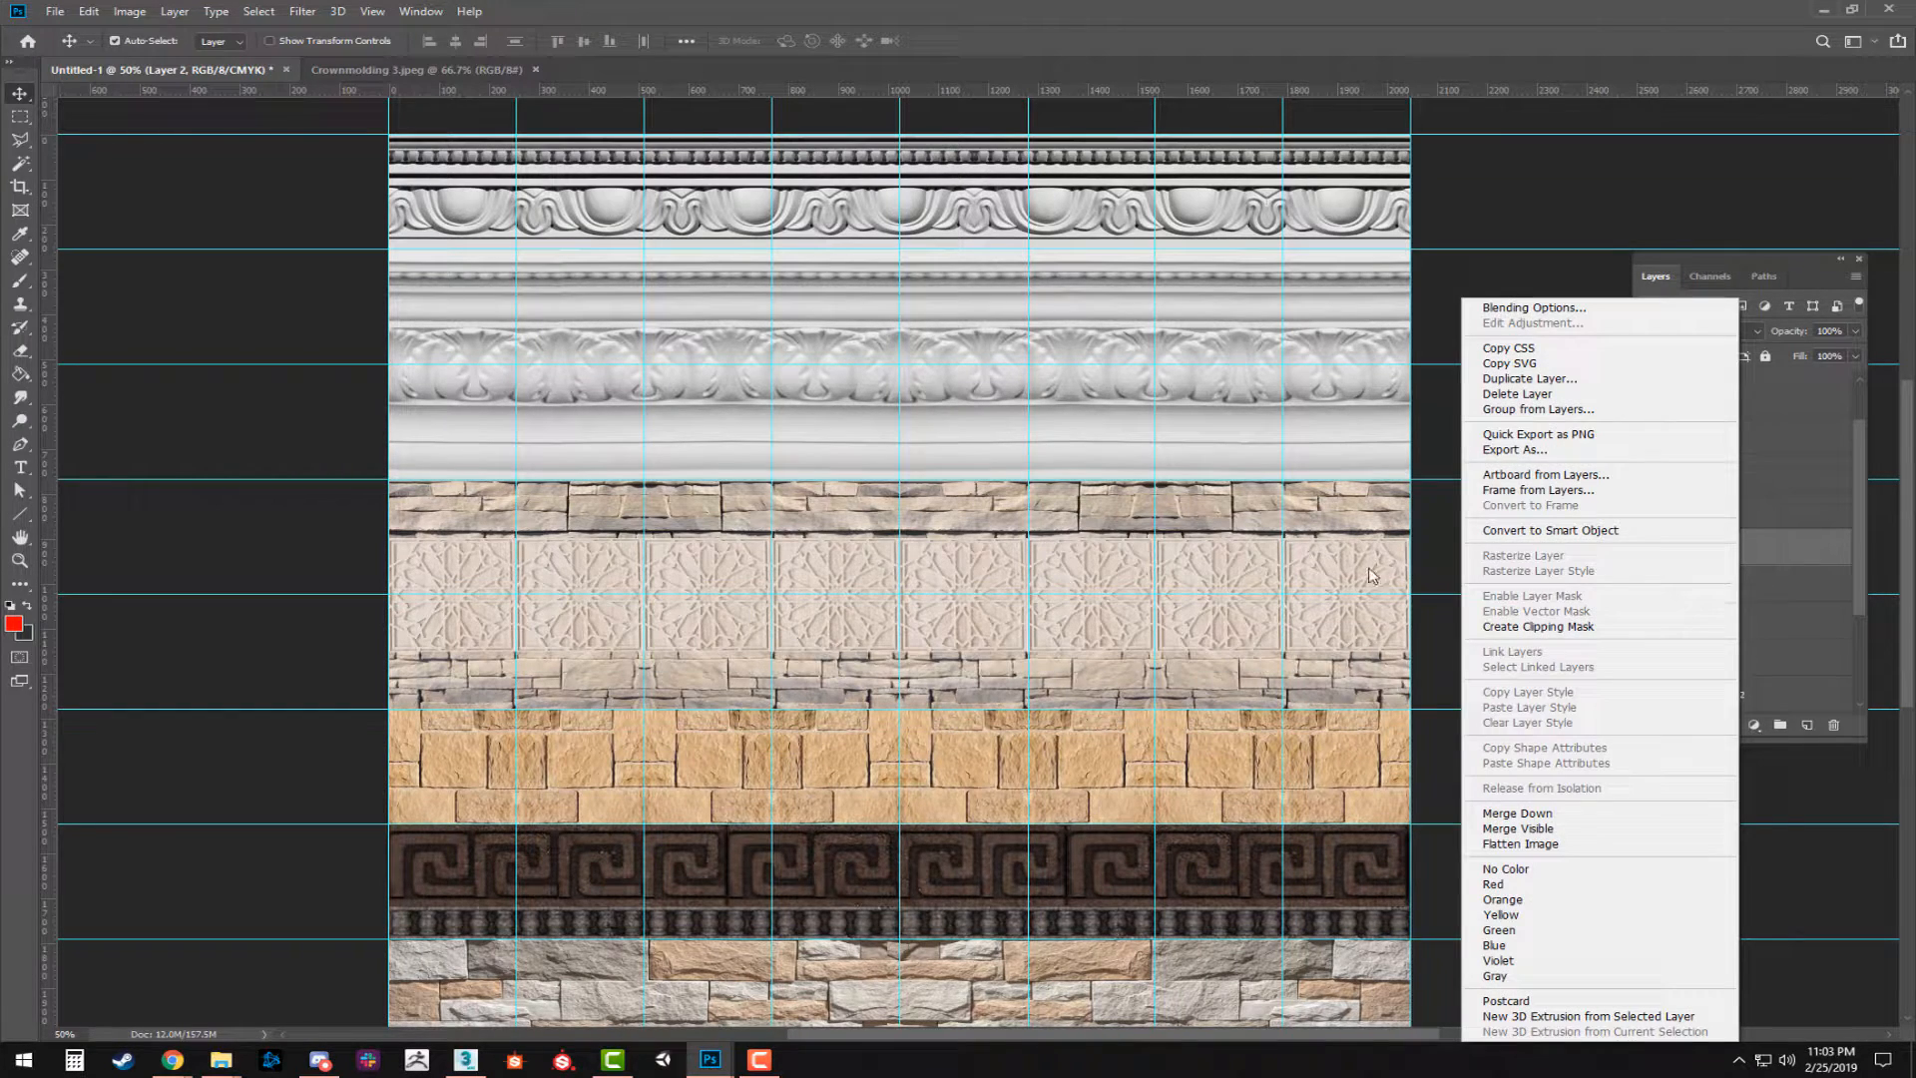
click(1453, 518)
scroll(1734, 539, down, 4)
scroll(1762, 559, up, 4)
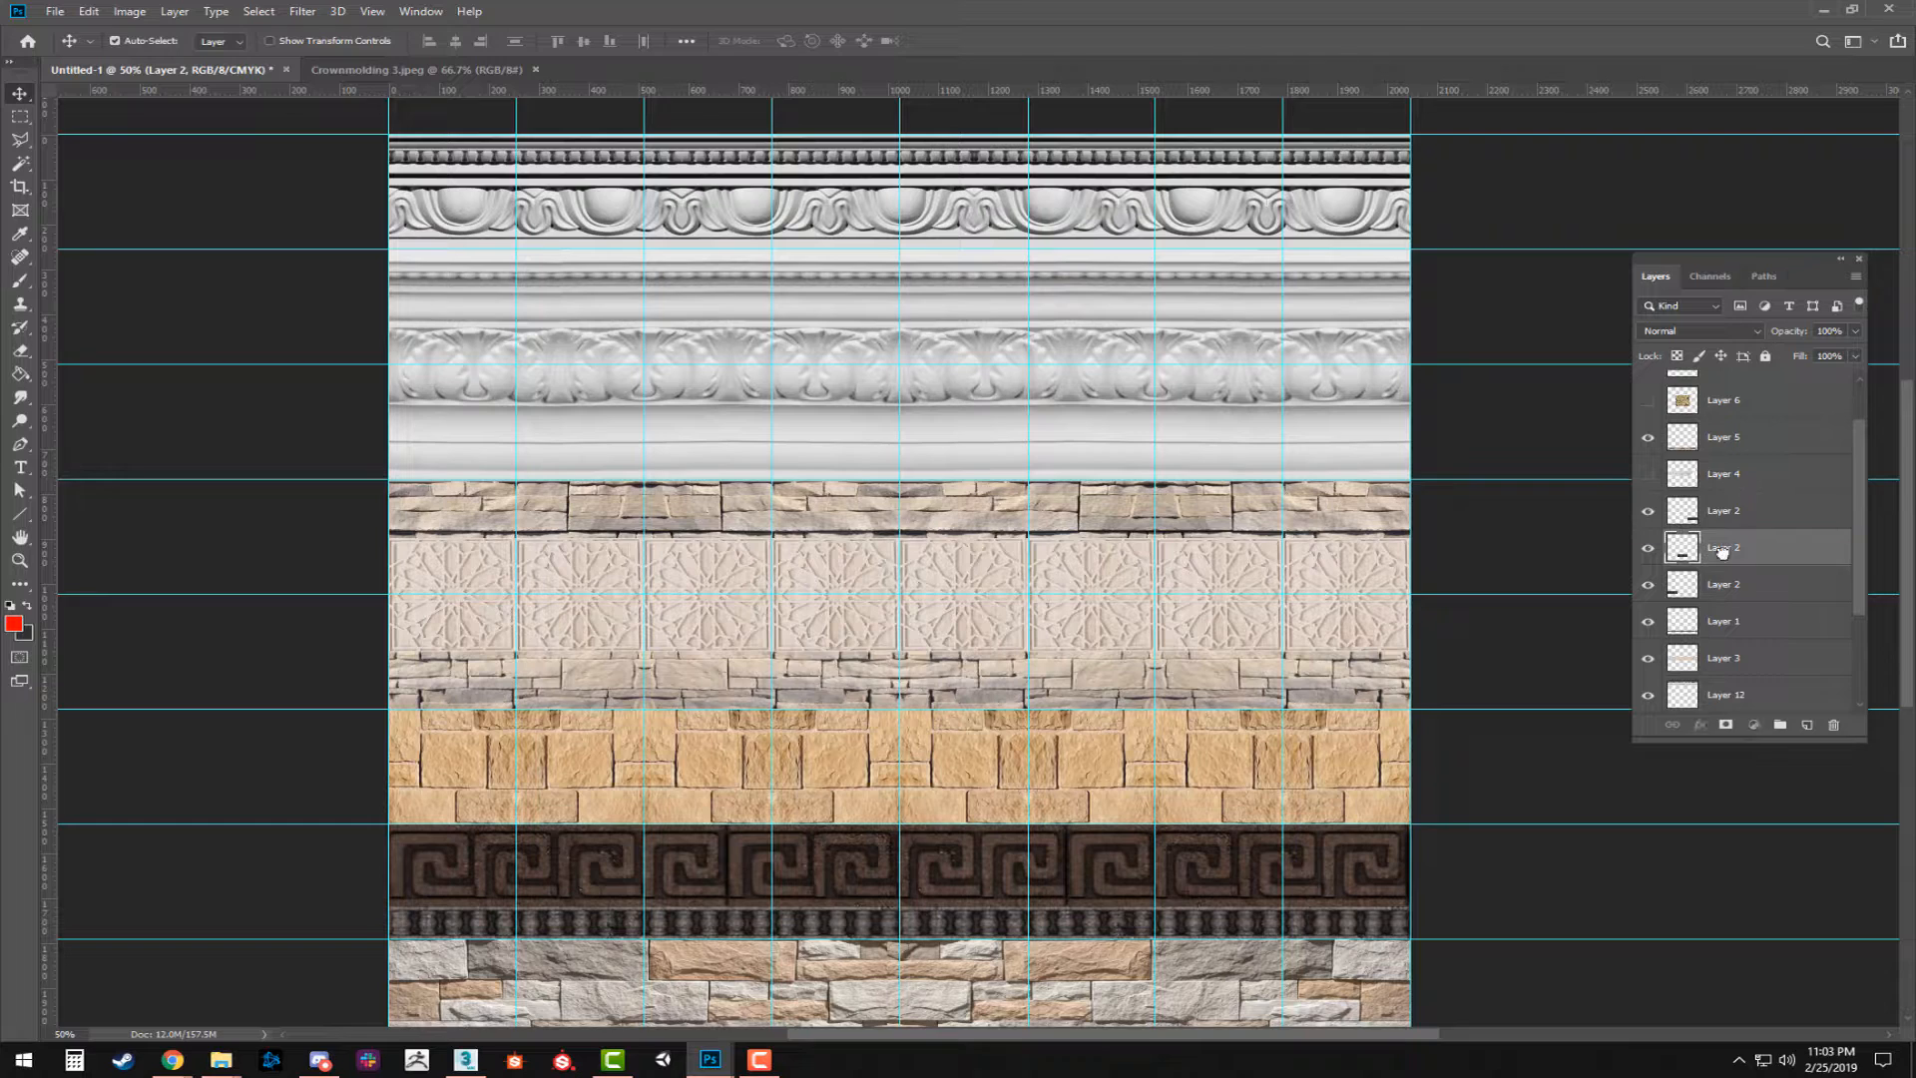
scroll(1778, 712, down, 3)
drag(1716, 696, 1718, 679)
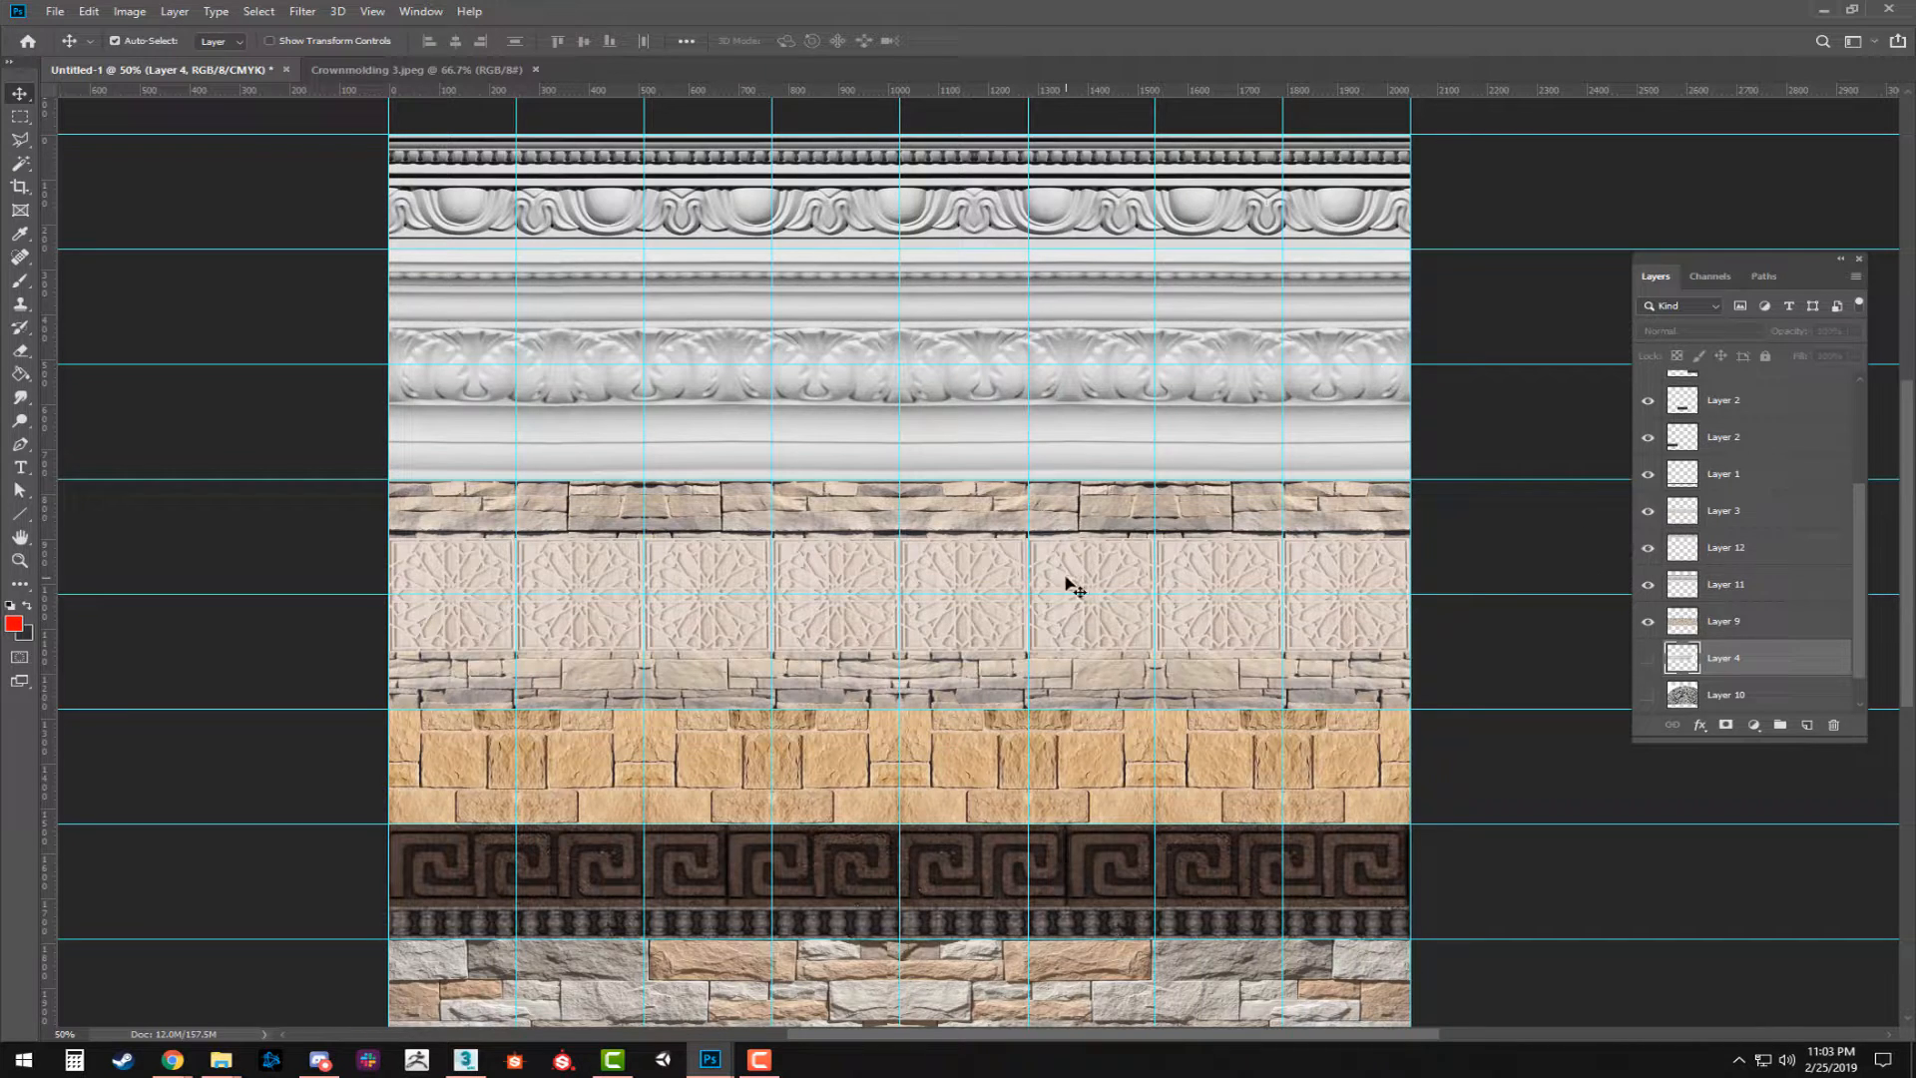
Nudge the geometric panel row on Layer 3 slightly upward within the layered stone strip.
click(1117, 621)
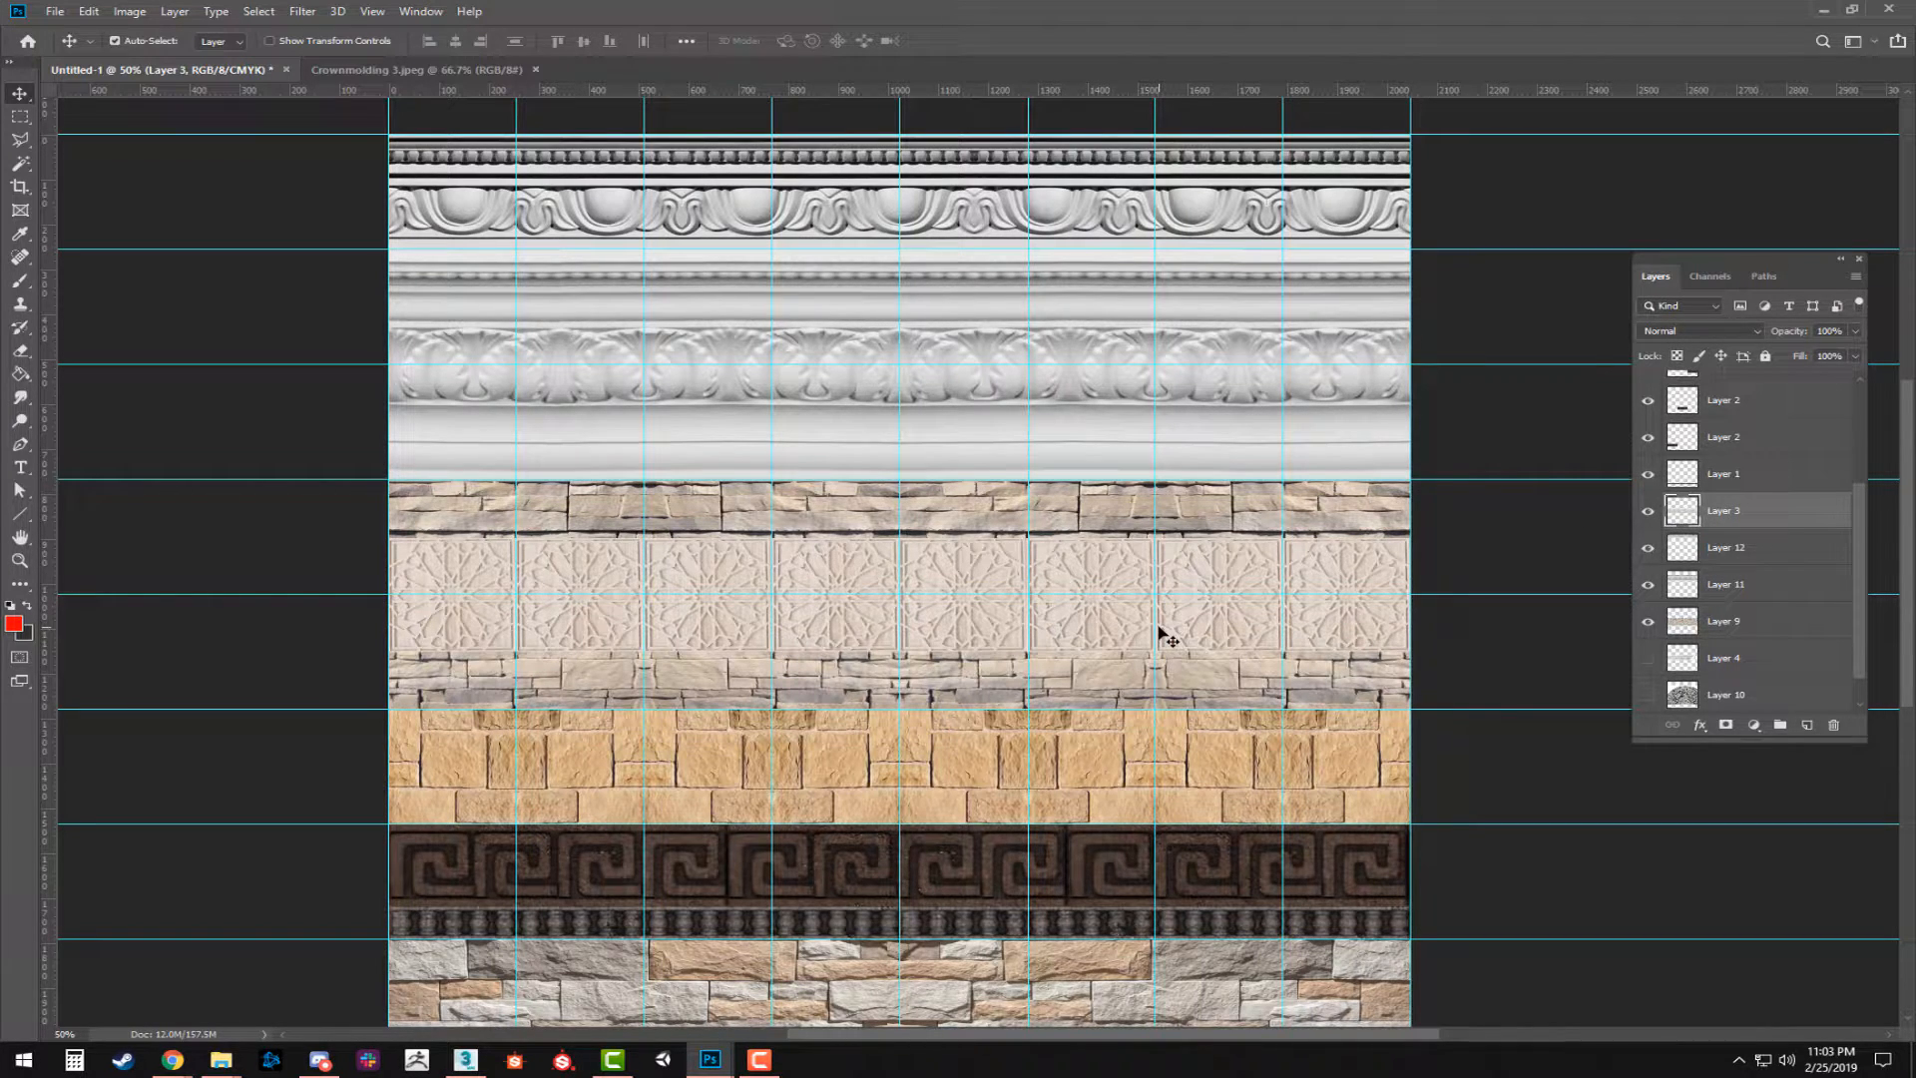
key(Up)
key(Up)
key(Up)
key(Up)
key(Up)
key(Up)
key(Up)
key(Up)
key(Up)
key(Up)
key(Up)
key(Up)
key(Up)
key(Up)
key(Down)
key(Down)
key(Down)
key(Down)
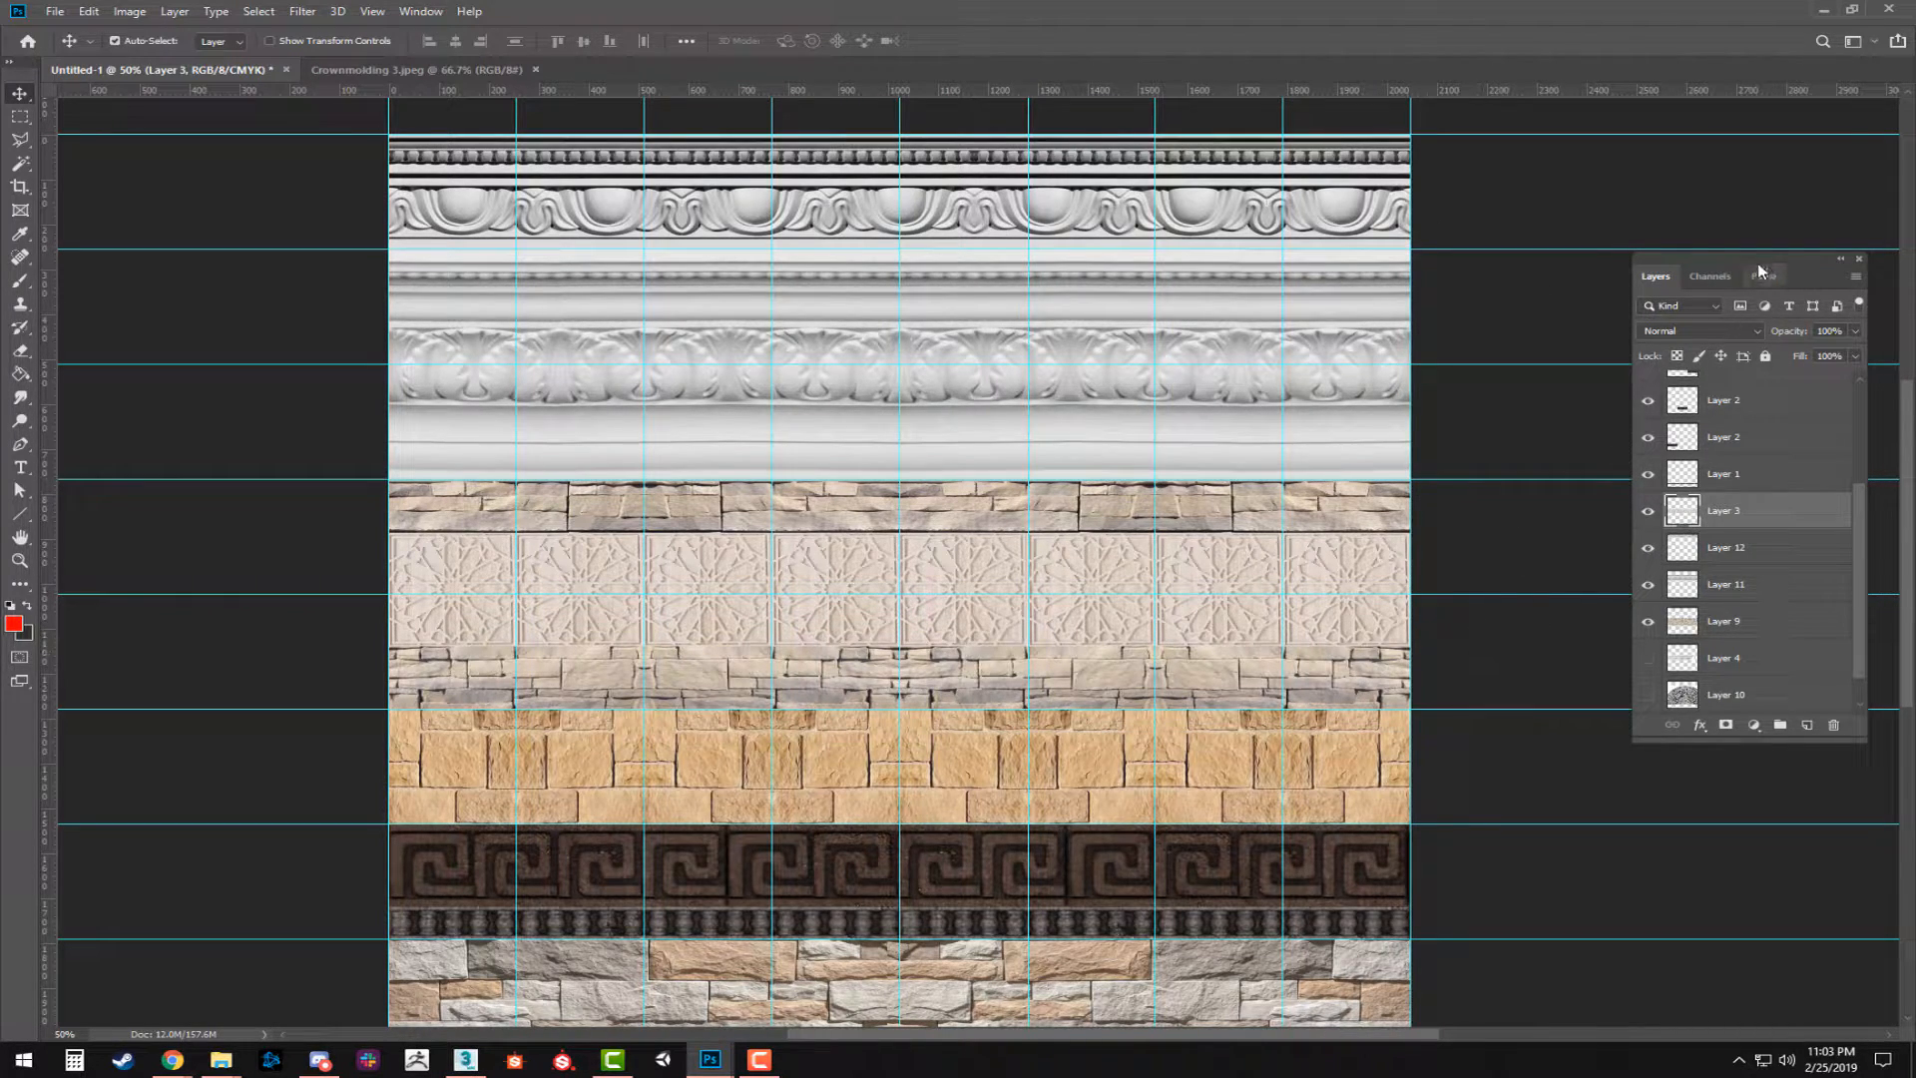
Move the hidden Layer 6 down the stack, between Layer 4 and Layer 10.
drag(1759, 268, 1706, 231)
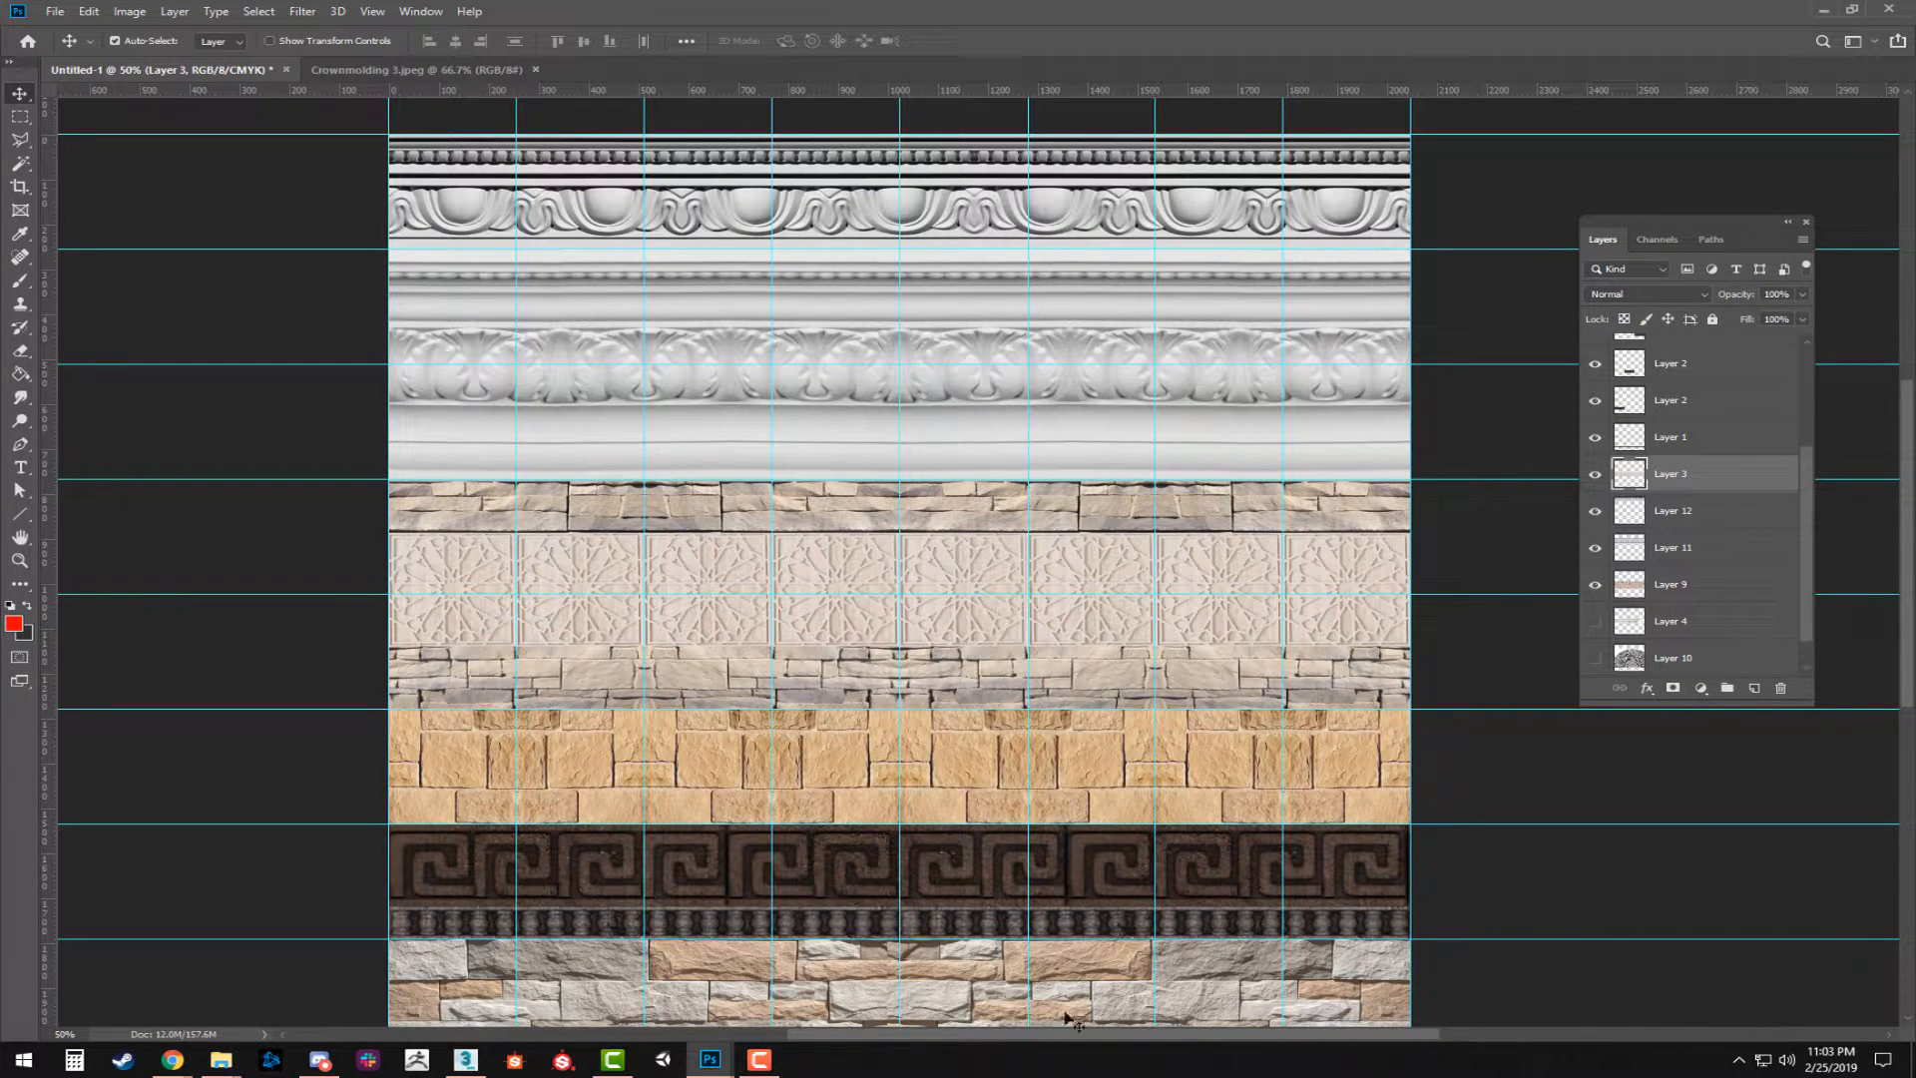
scroll(1278, 755, down, 2)
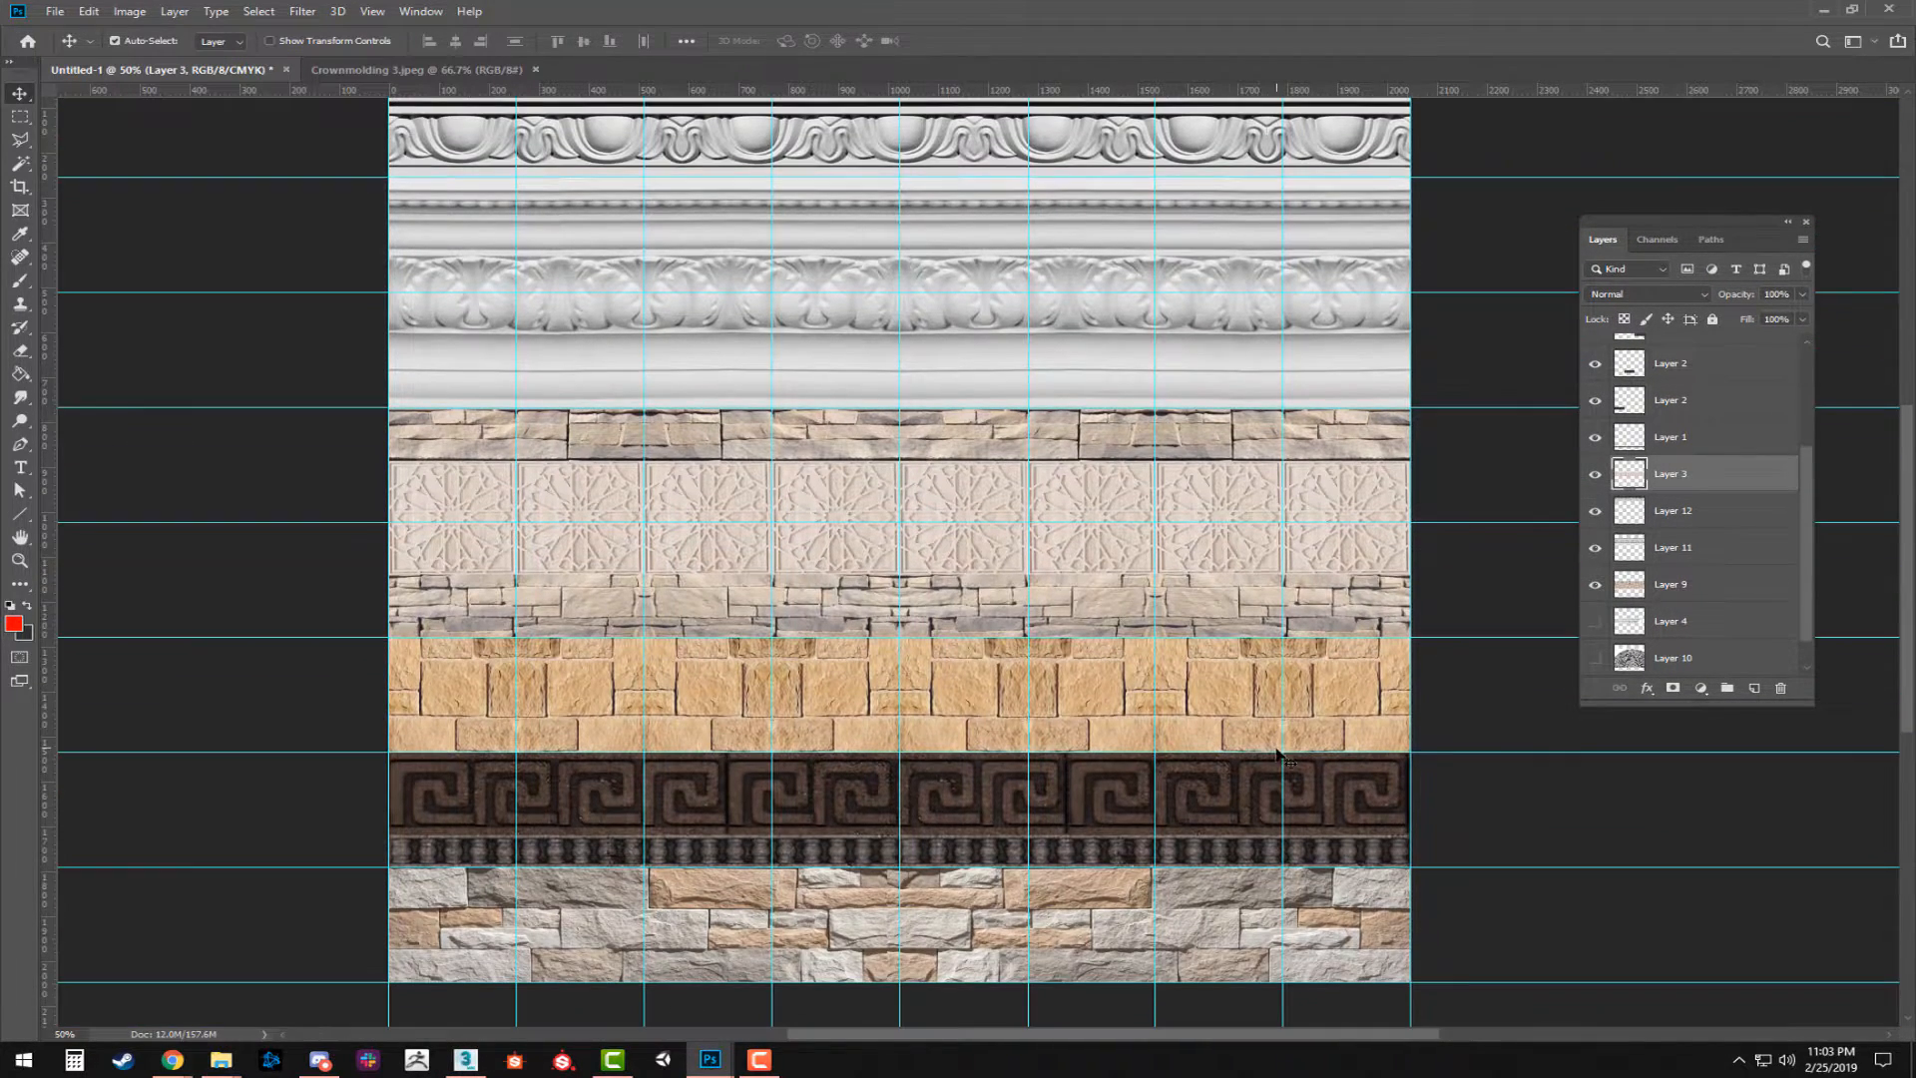
click(1722, 361)
scroll(1716, 526, up, 3)
click(1596, 427)
click(1596, 427)
scroll(1684, 664, down, 2)
drag(1684, 669, 1689, 497)
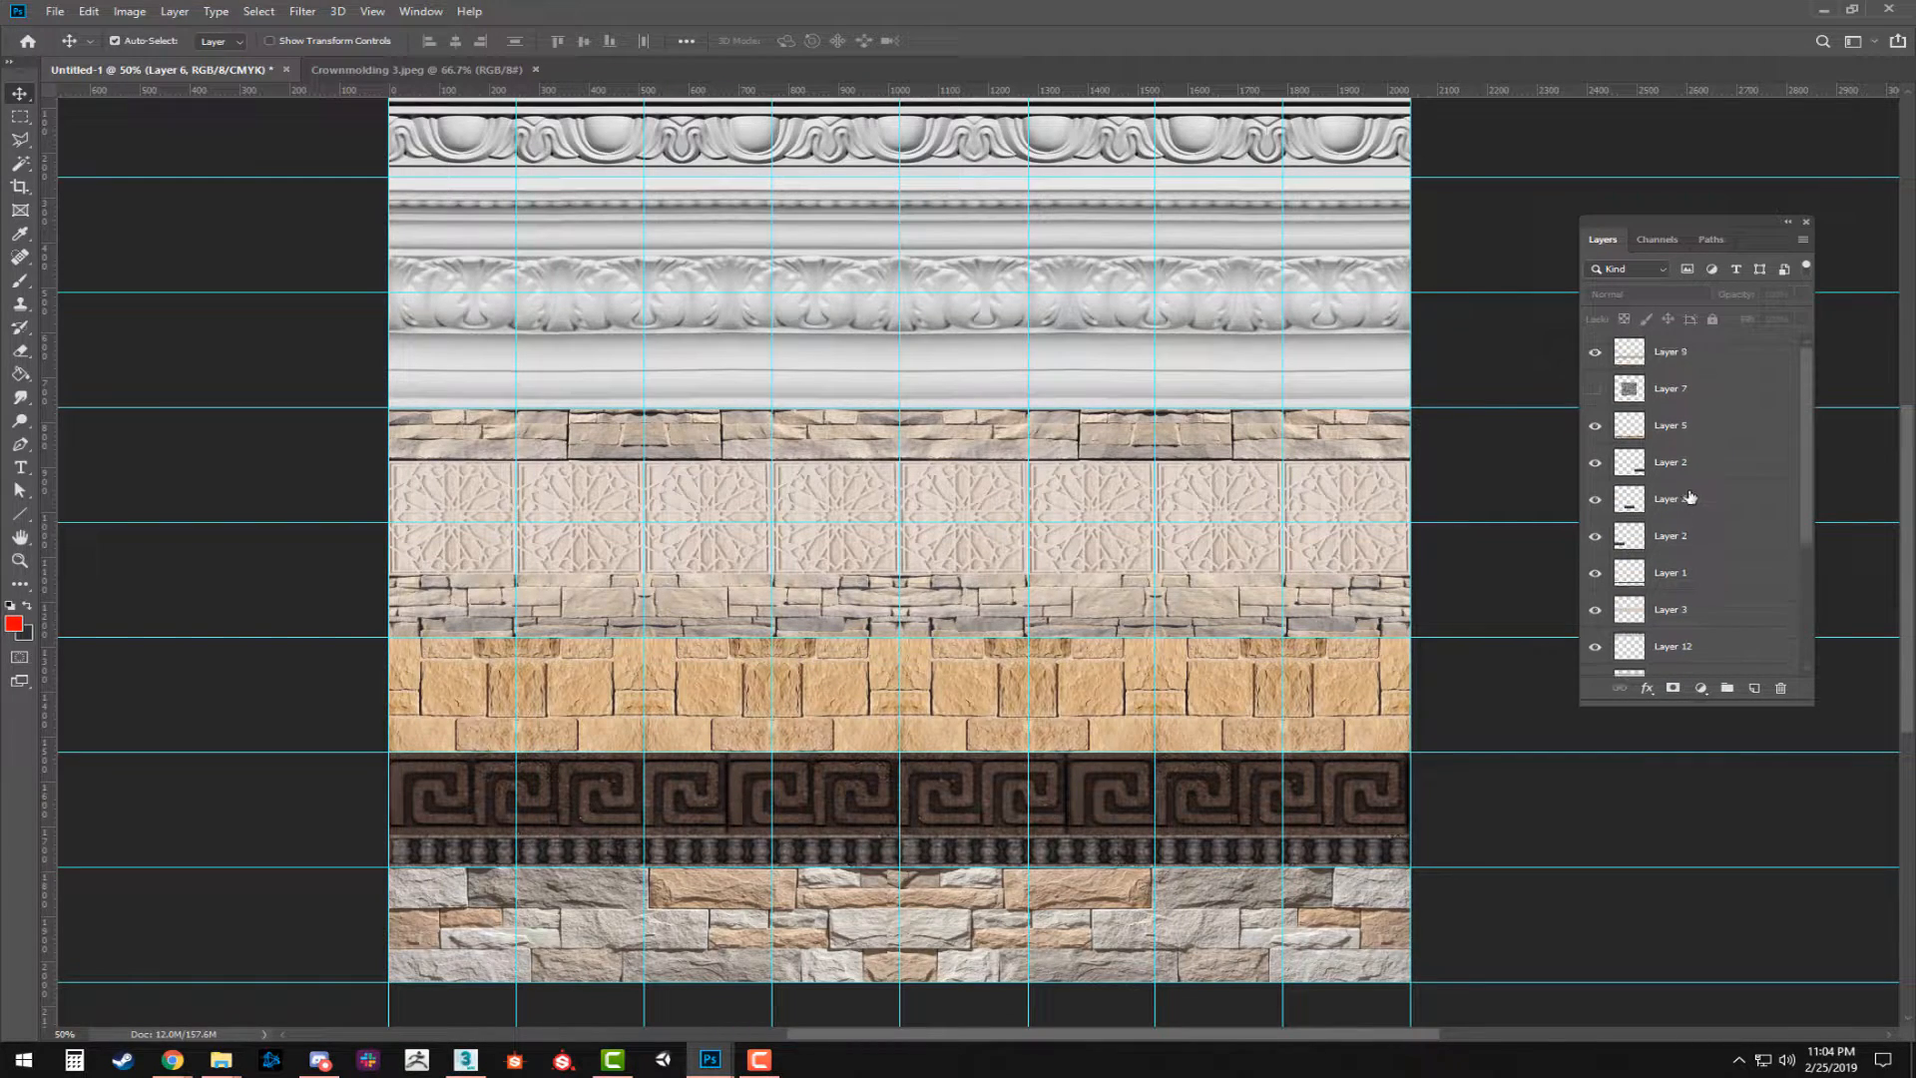
Show Layer 7 and move it down the stack to directly above the Background.
click(1677, 388)
click(1594, 388)
drag(1689, 386, 1688, 650)
drag(1681, 690, 1678, 643)
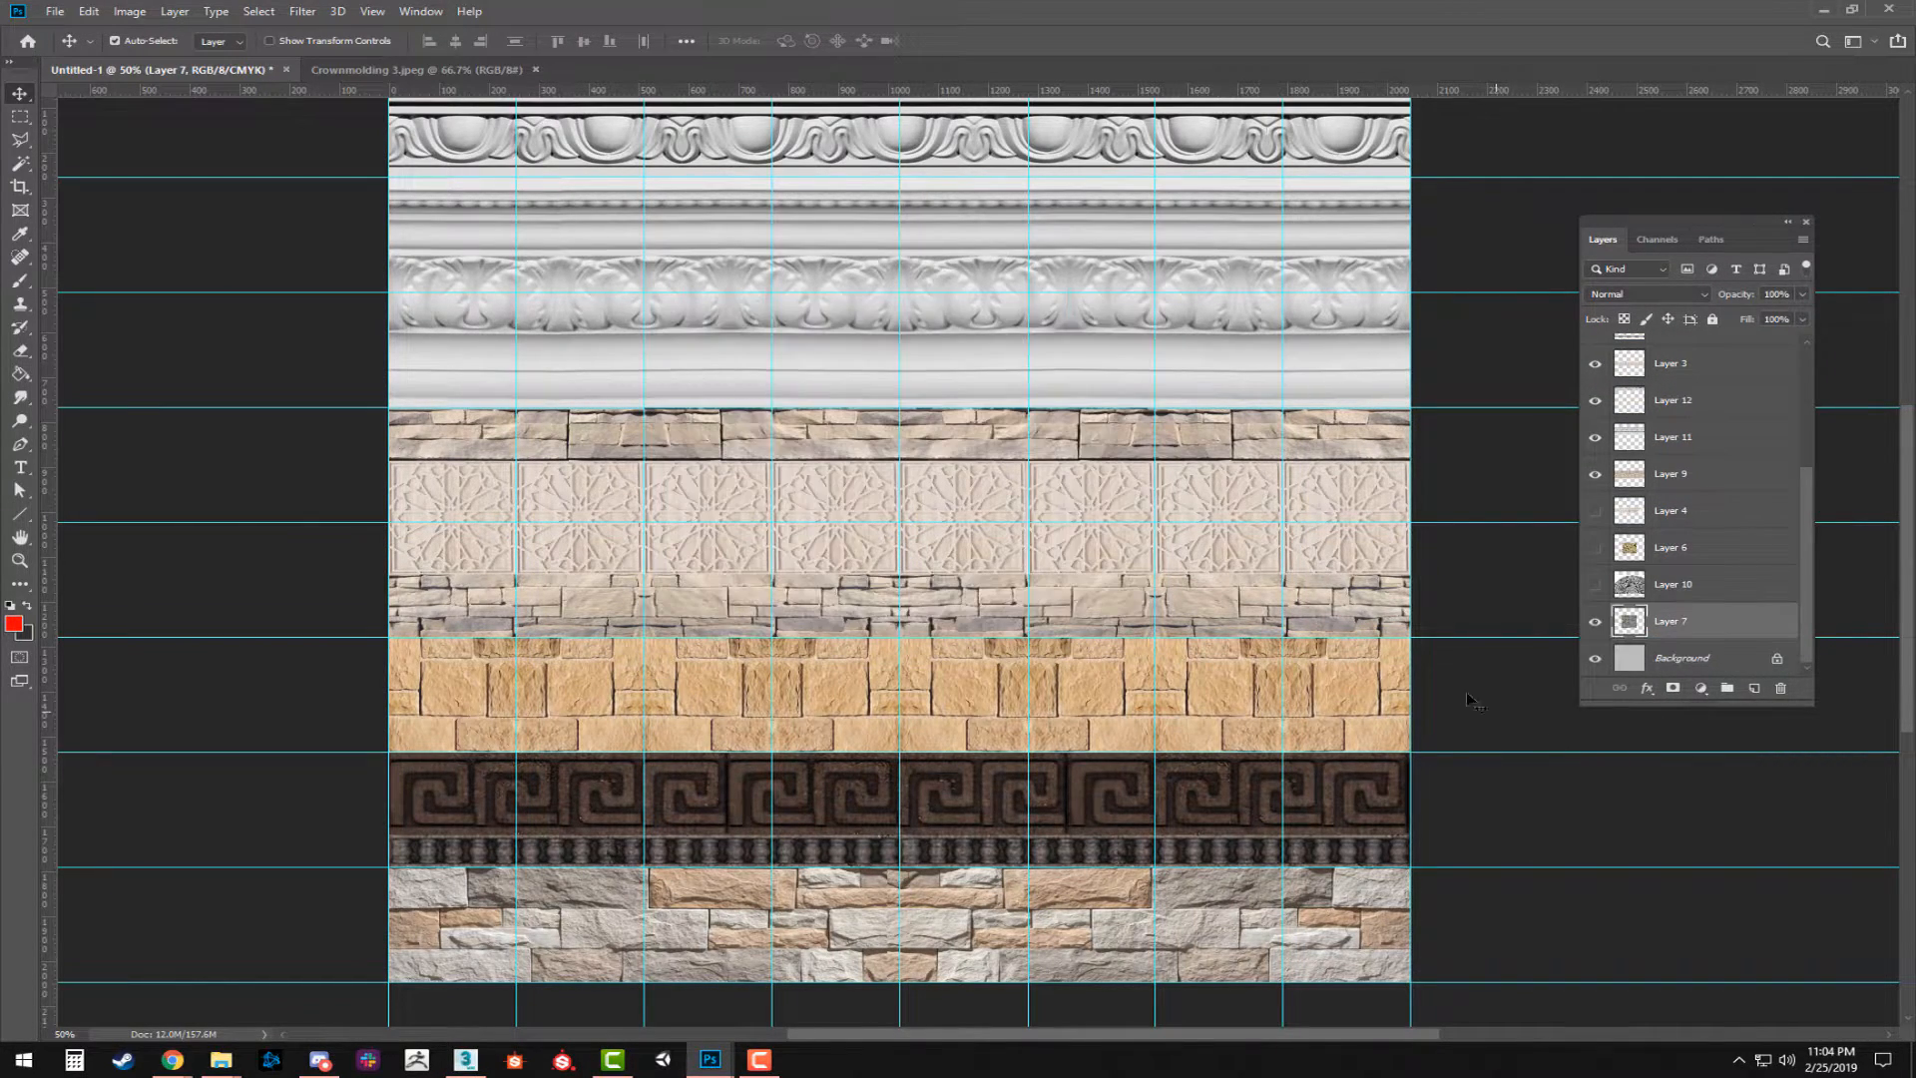
Add a Hue/Saturation adjustment layer above Layer 8, set its saturation to -100, and adjust its lightness slightly.
scroll(1231, 559, up, 6)
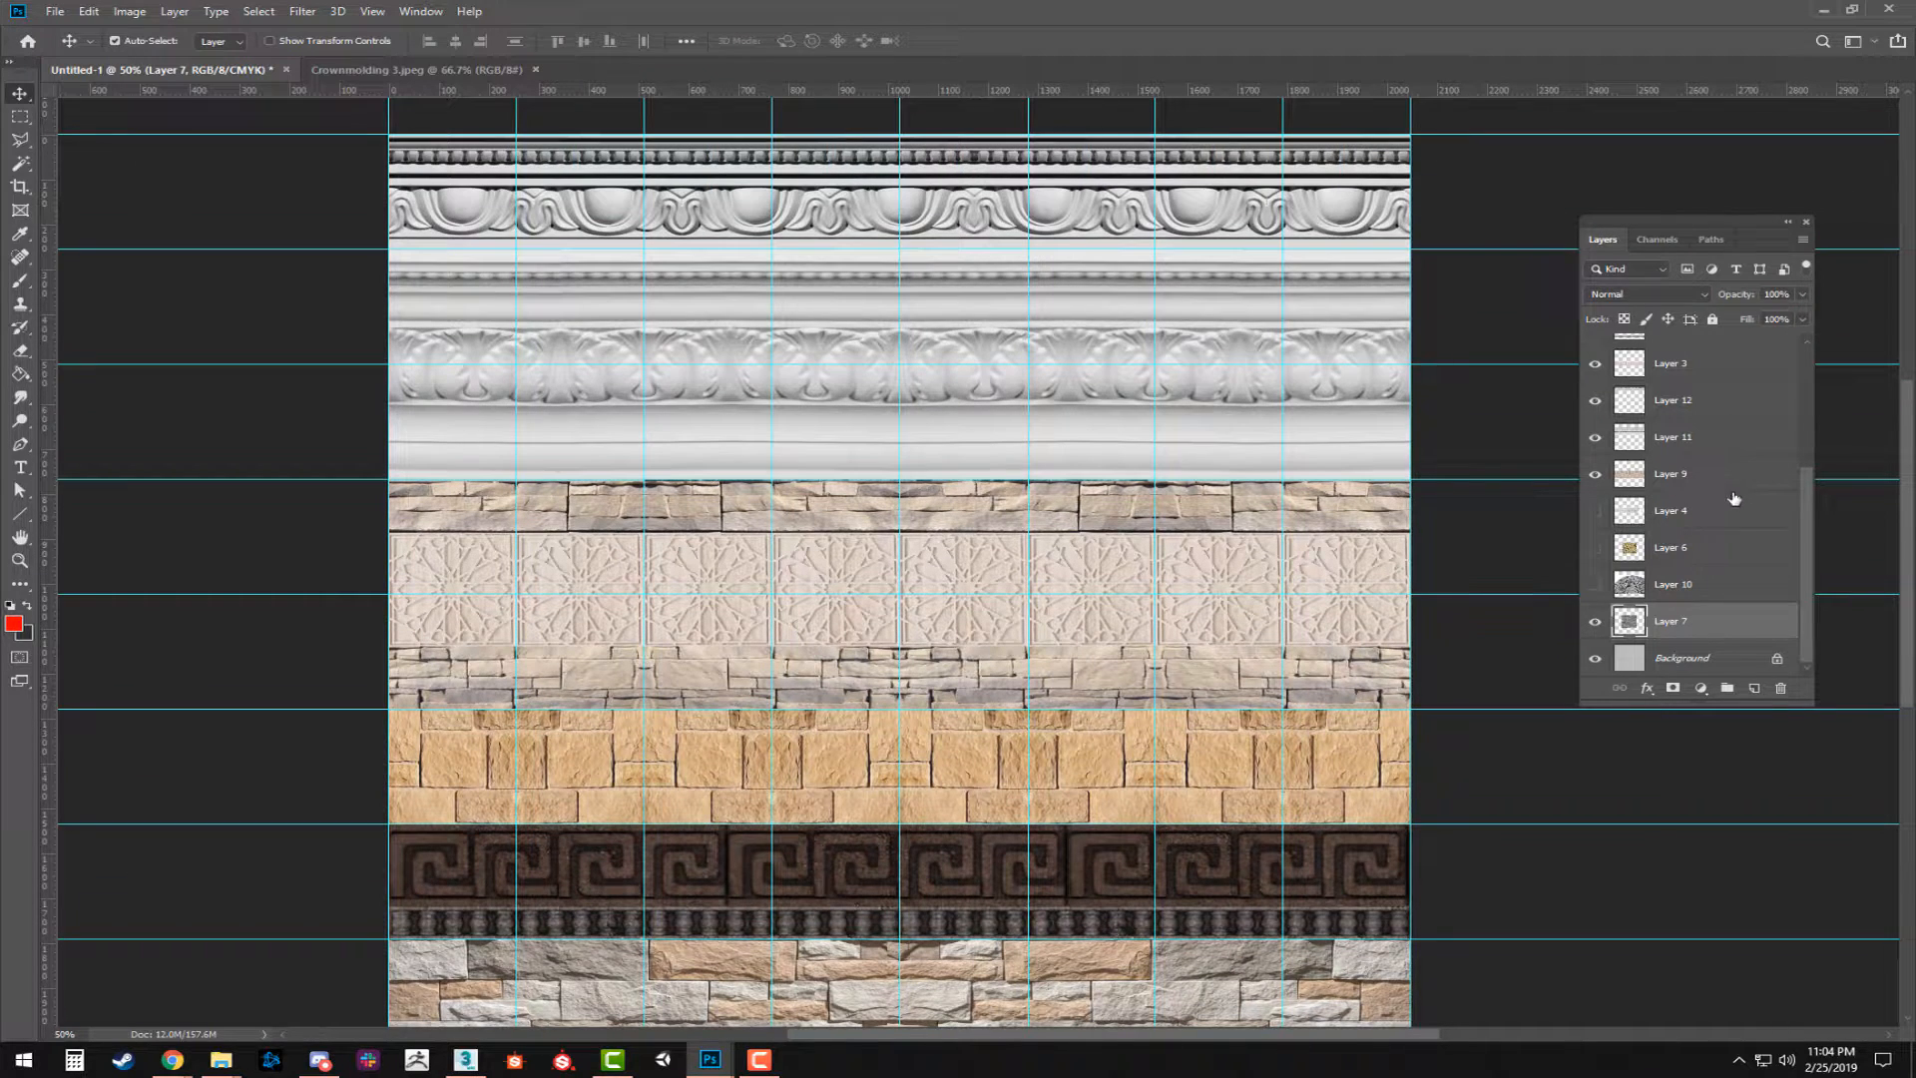
click(1718, 361)
drag(1809, 509, 1814, 323)
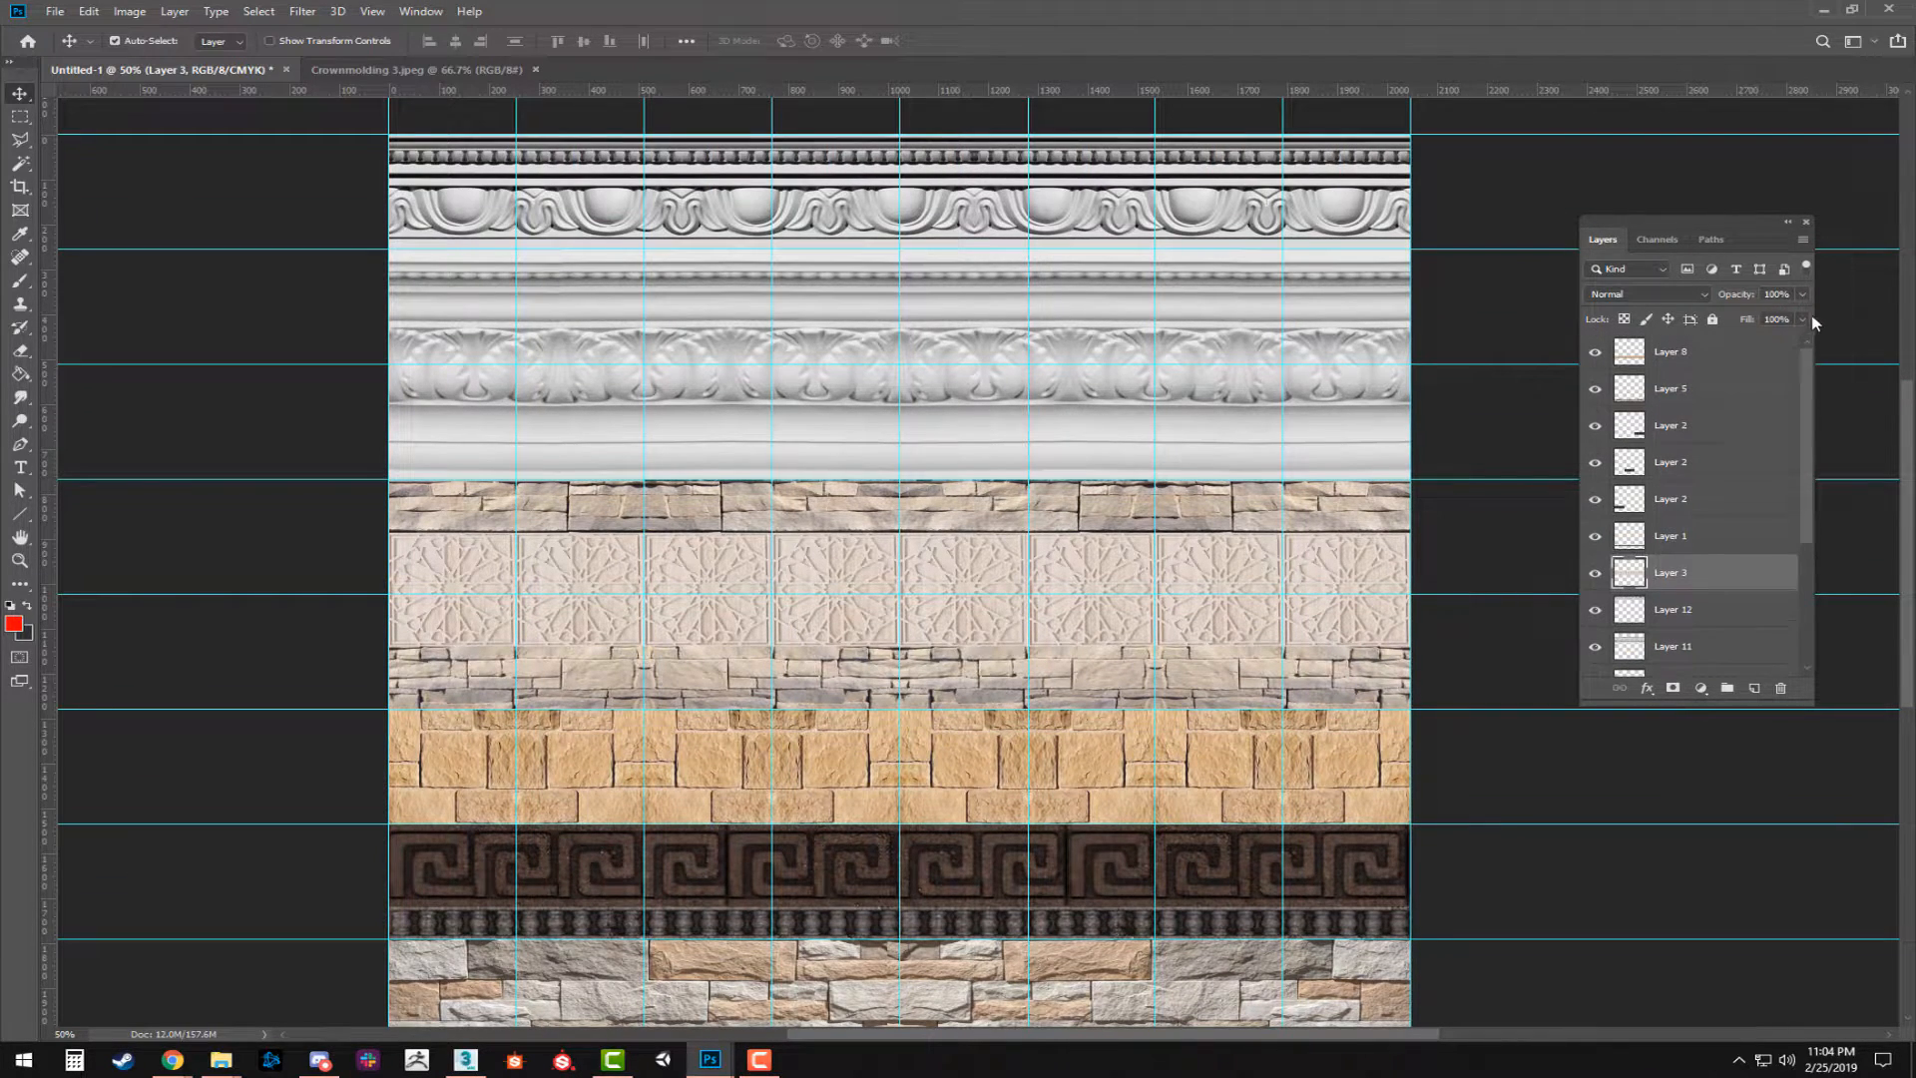
click(1710, 349)
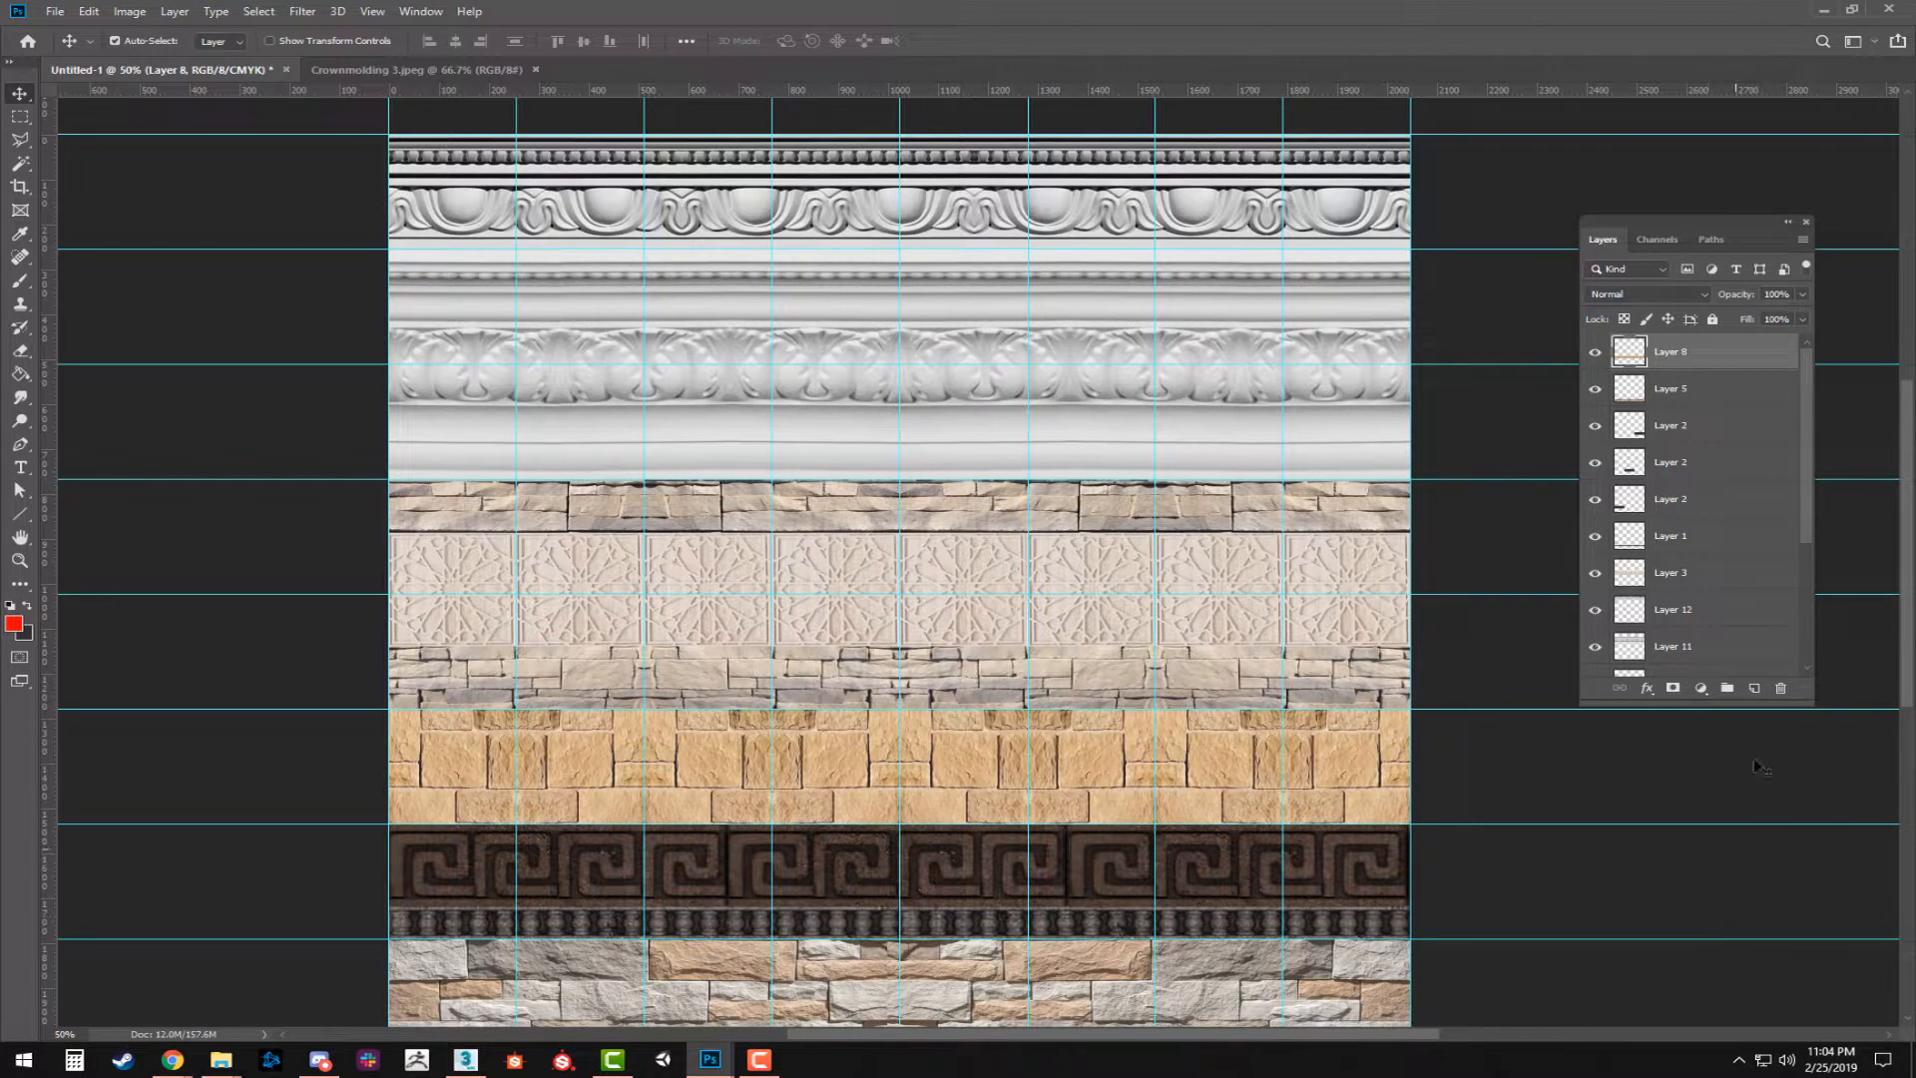
click(1700, 687)
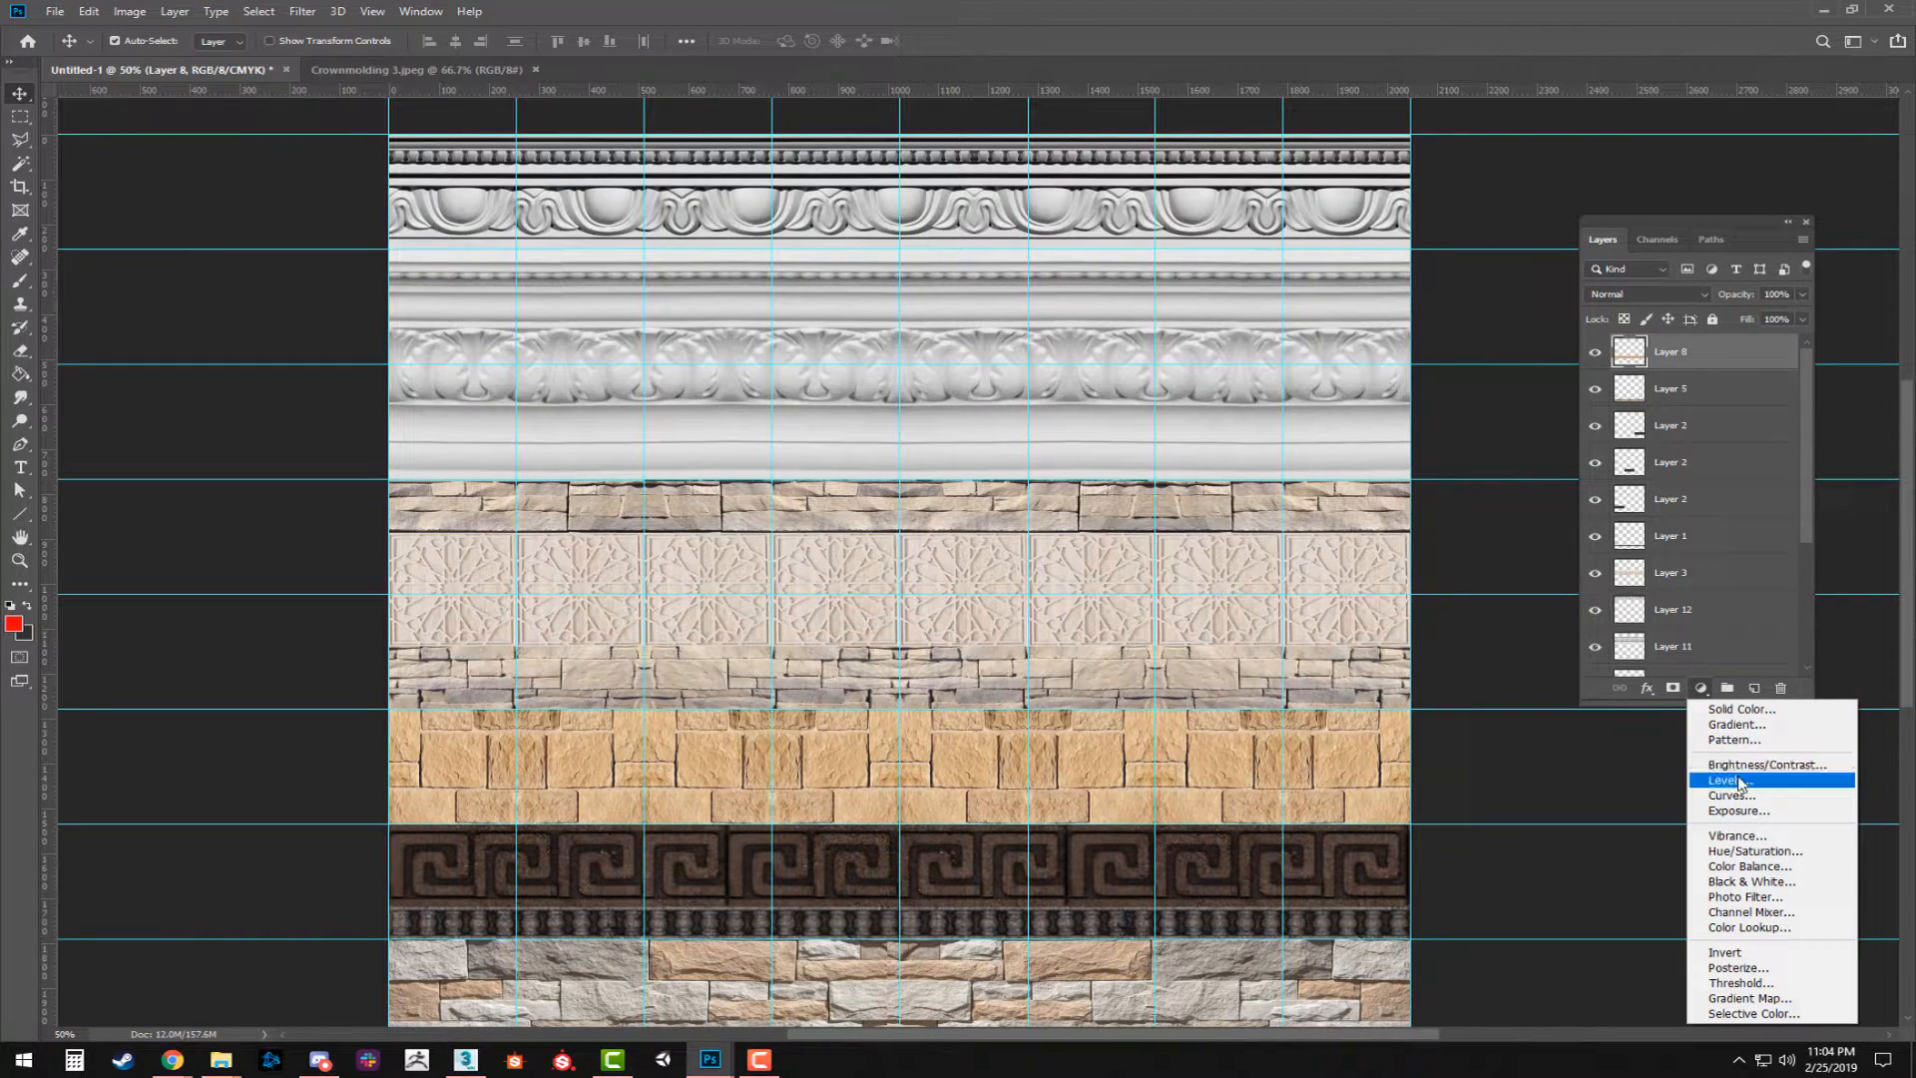
click(1762, 855)
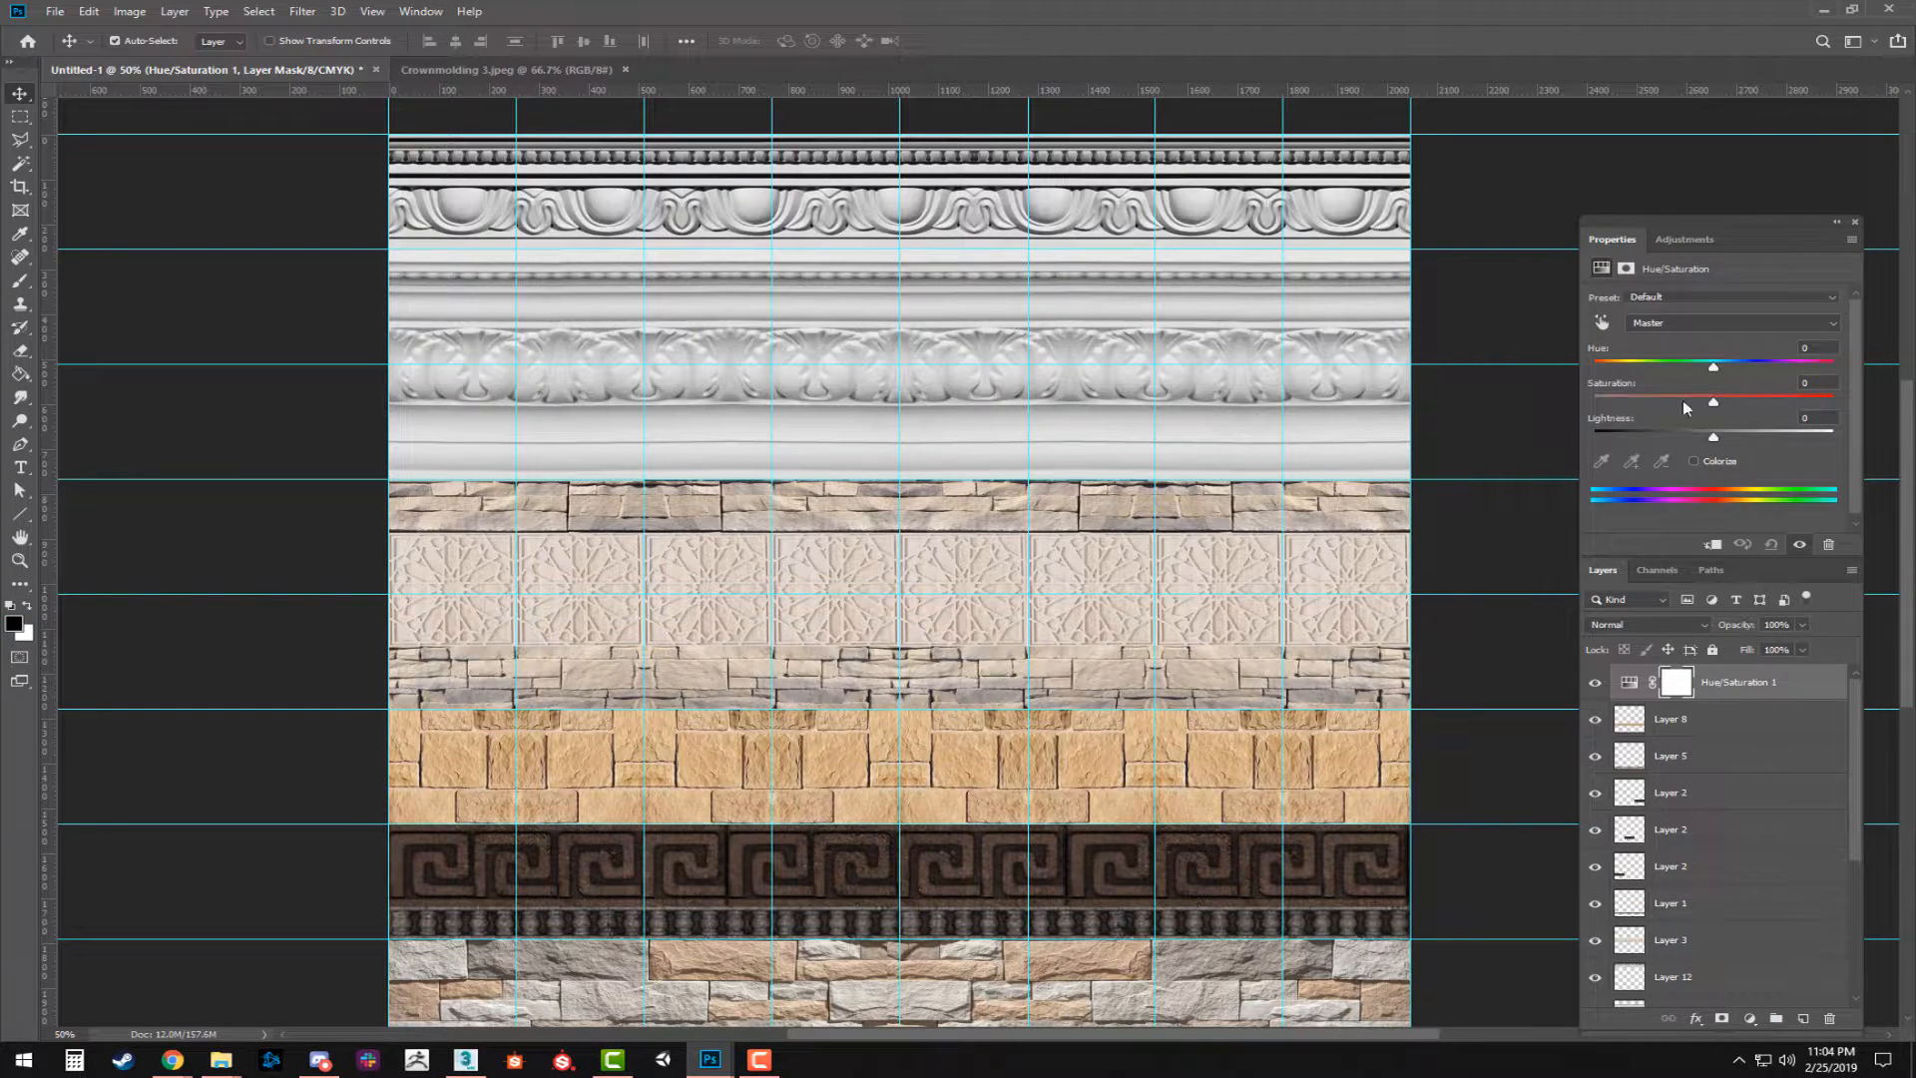
drag(1713, 402, 1428, 415)
drag(1036, 768, 1030, 672)
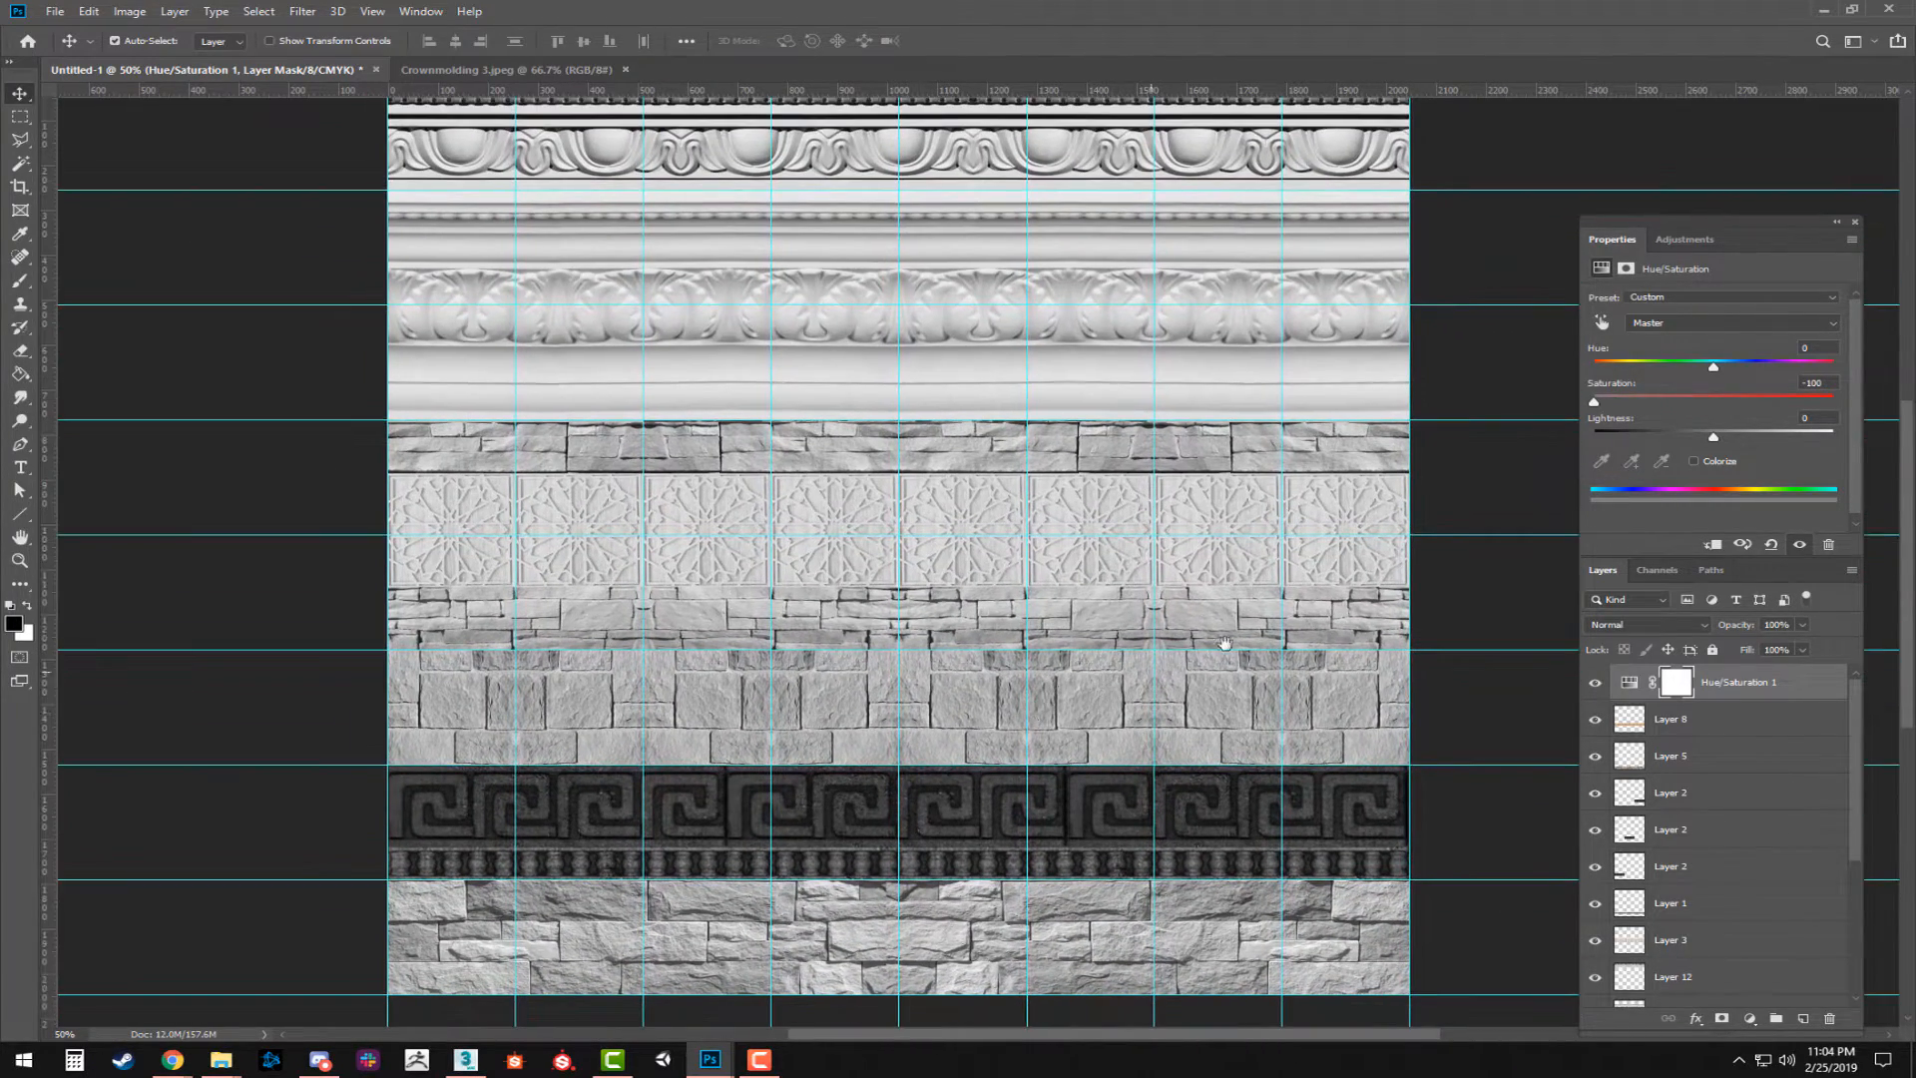
drag(1716, 436, 1729, 439)
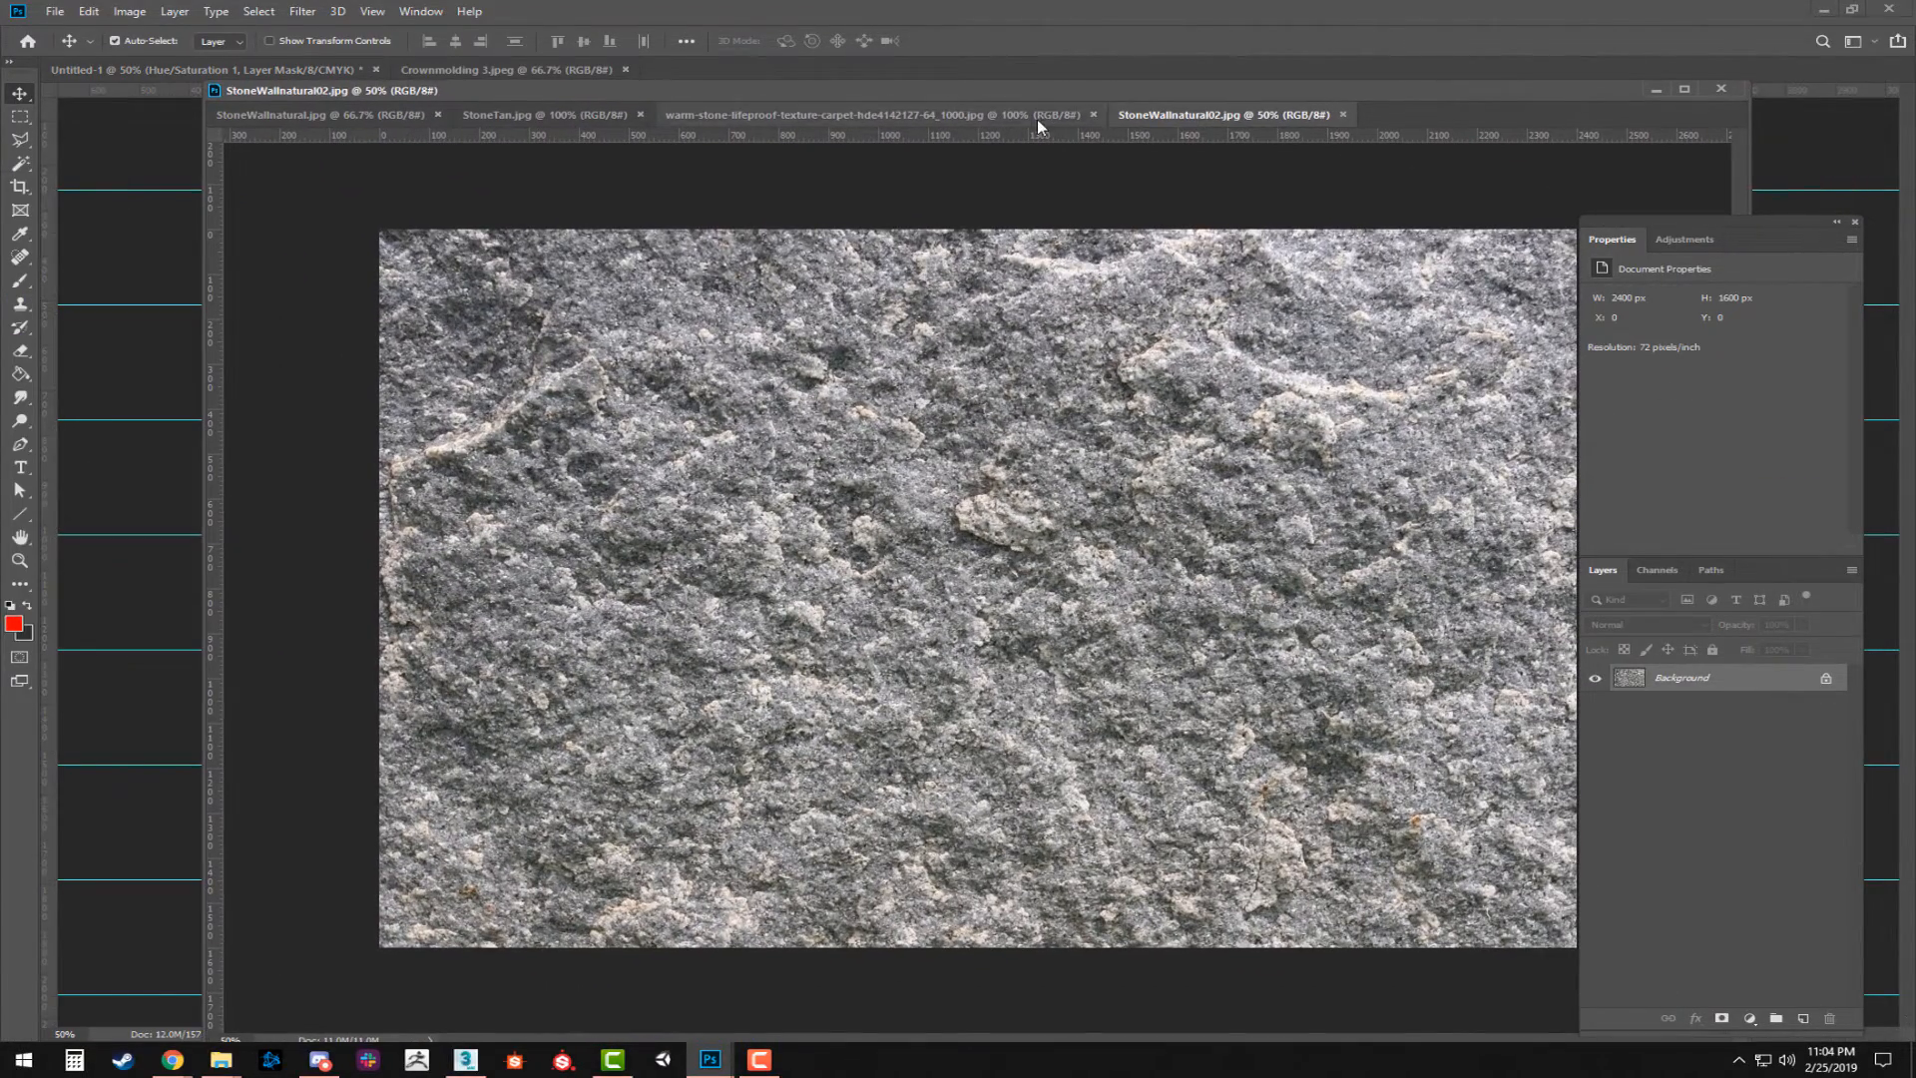
Compare the open stone textures and paste the warm-stone carpet texture into the sheet's upper-left area as a new layer.
click(1036, 118)
click(340, 116)
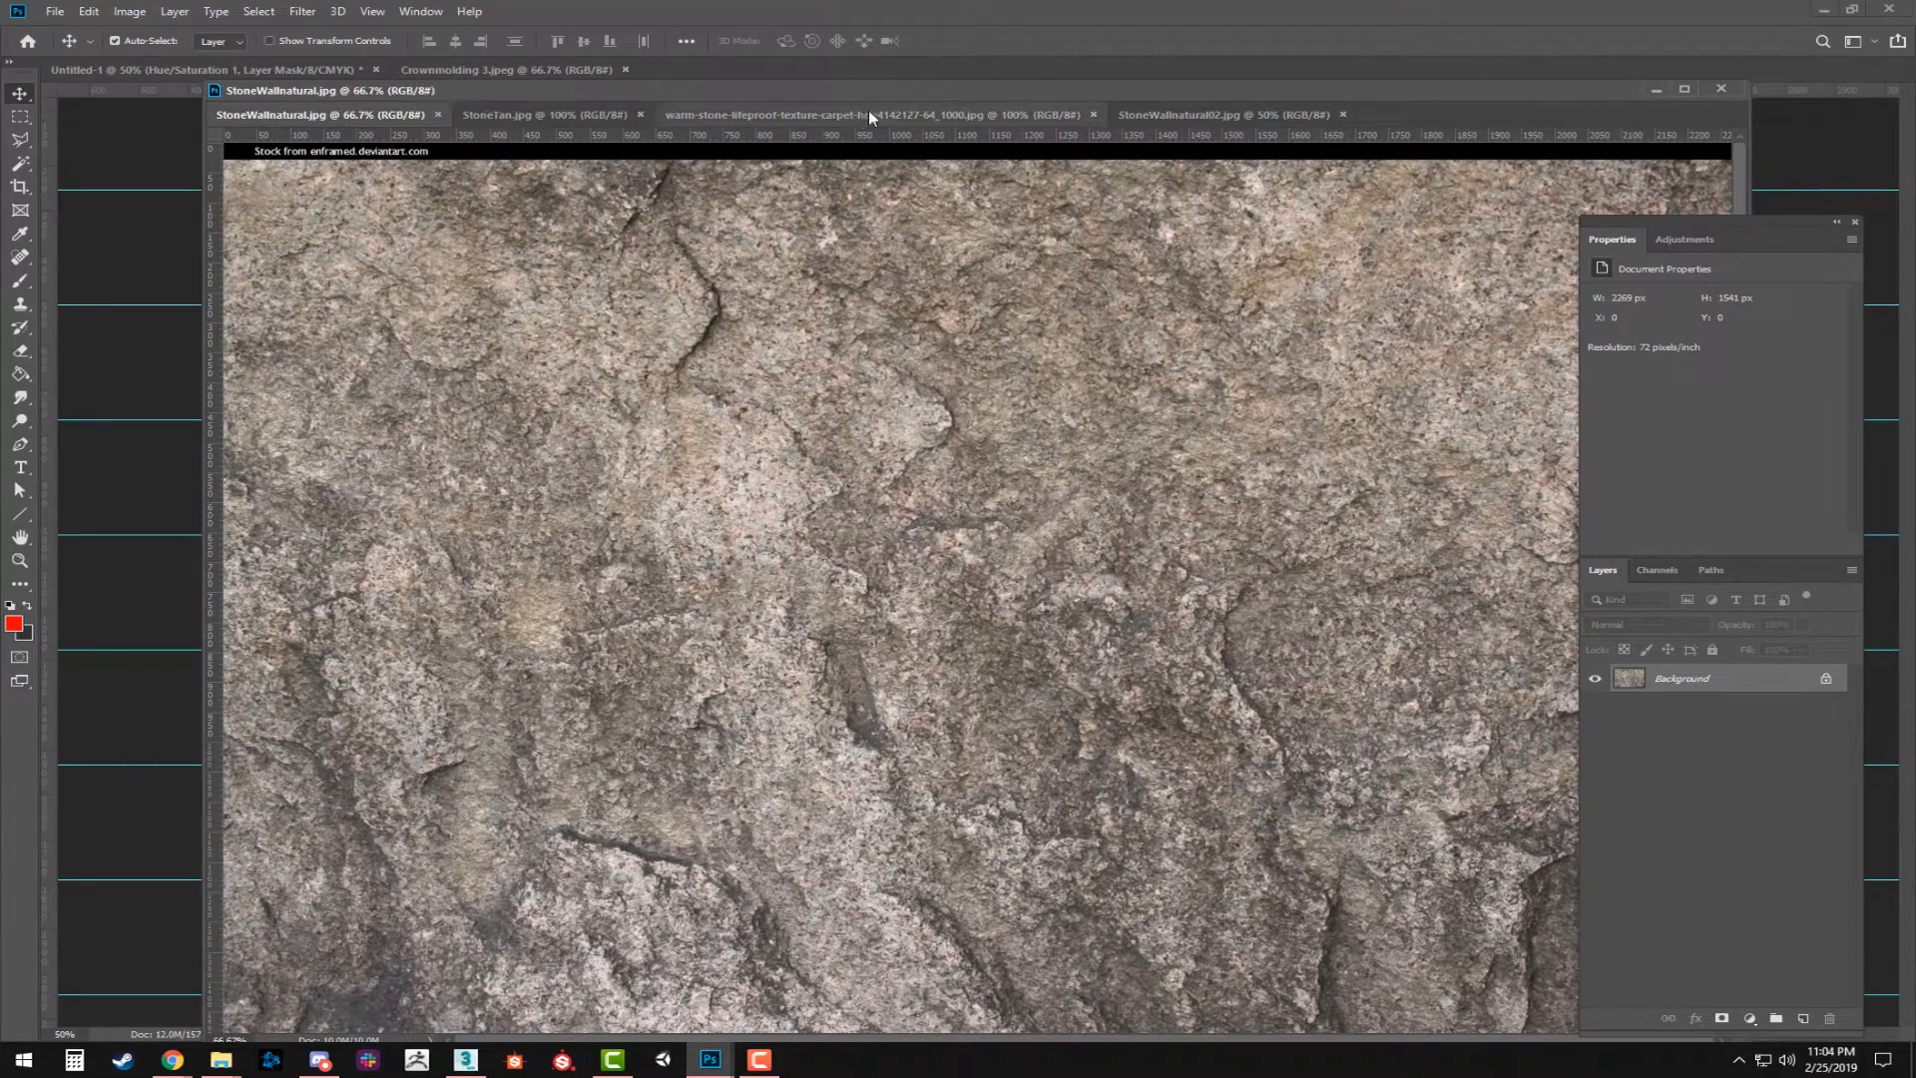
click(1185, 114)
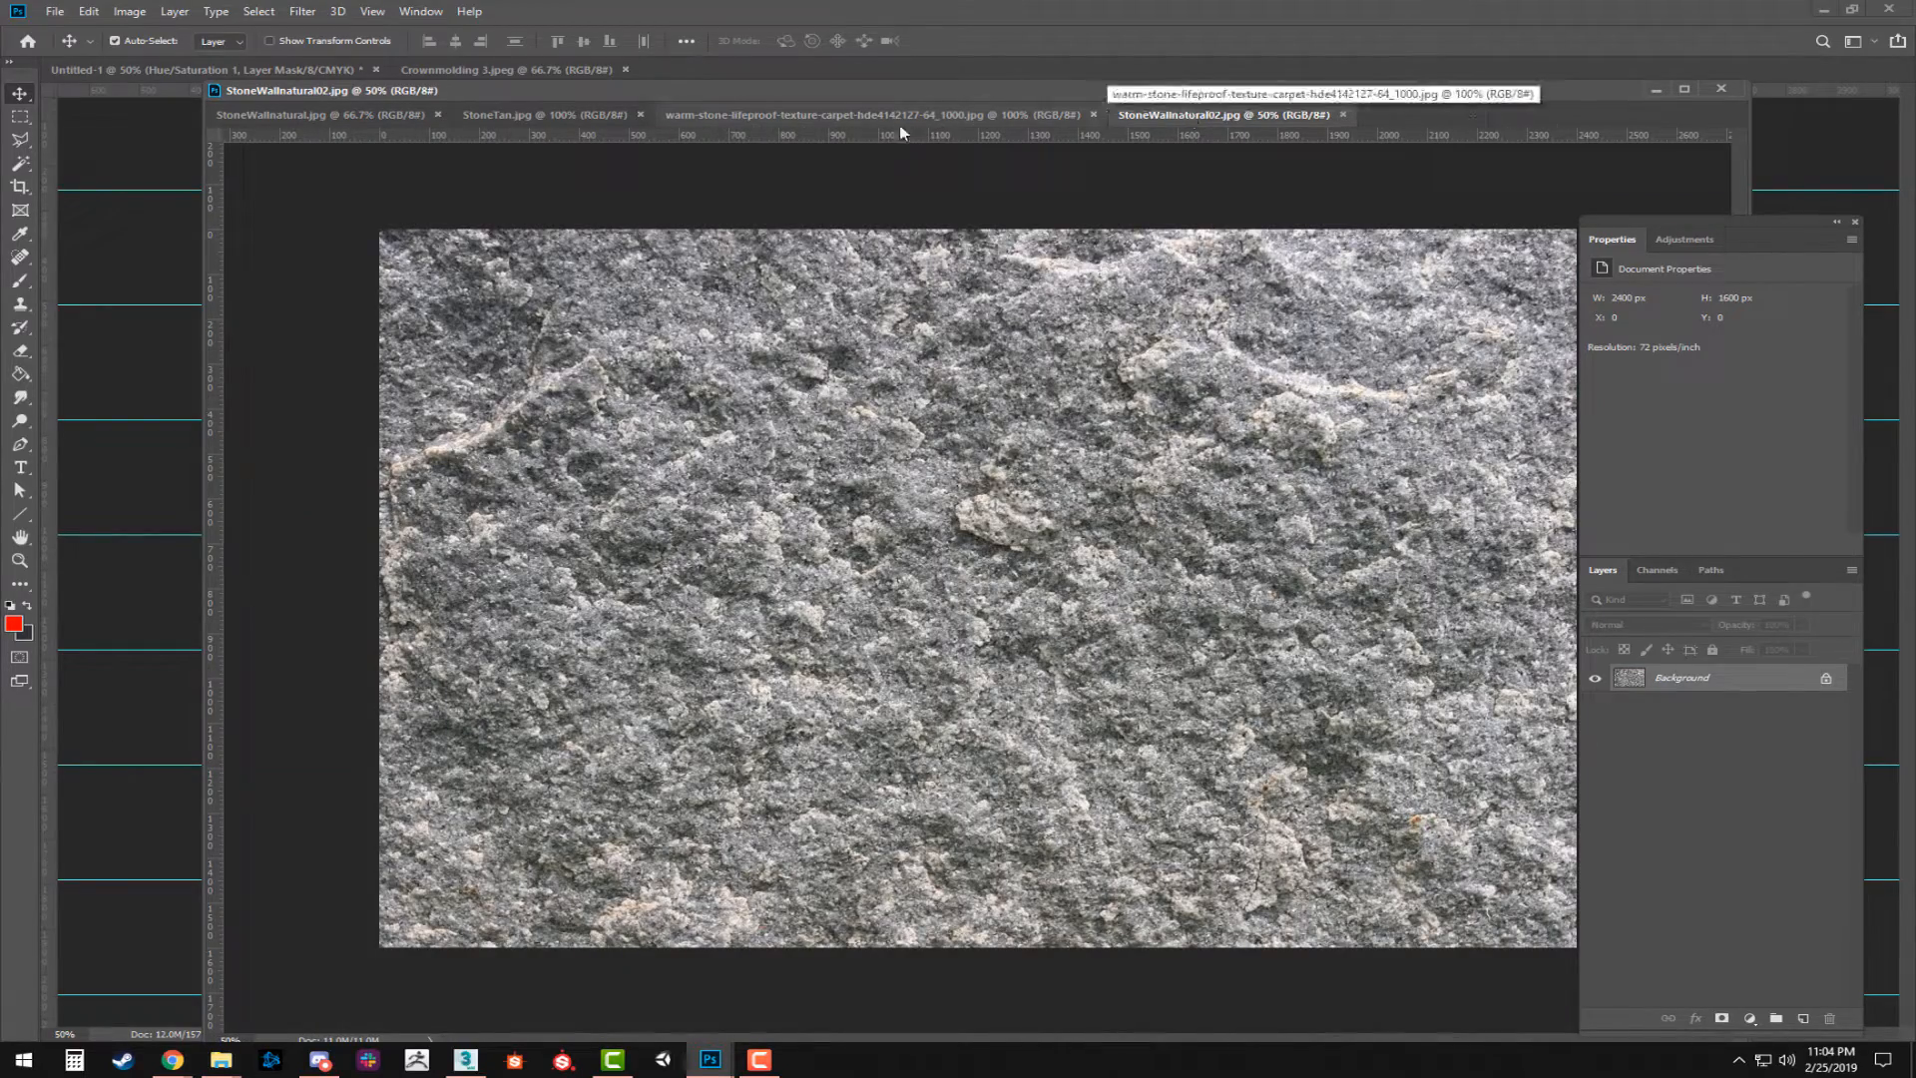
click(769, 116)
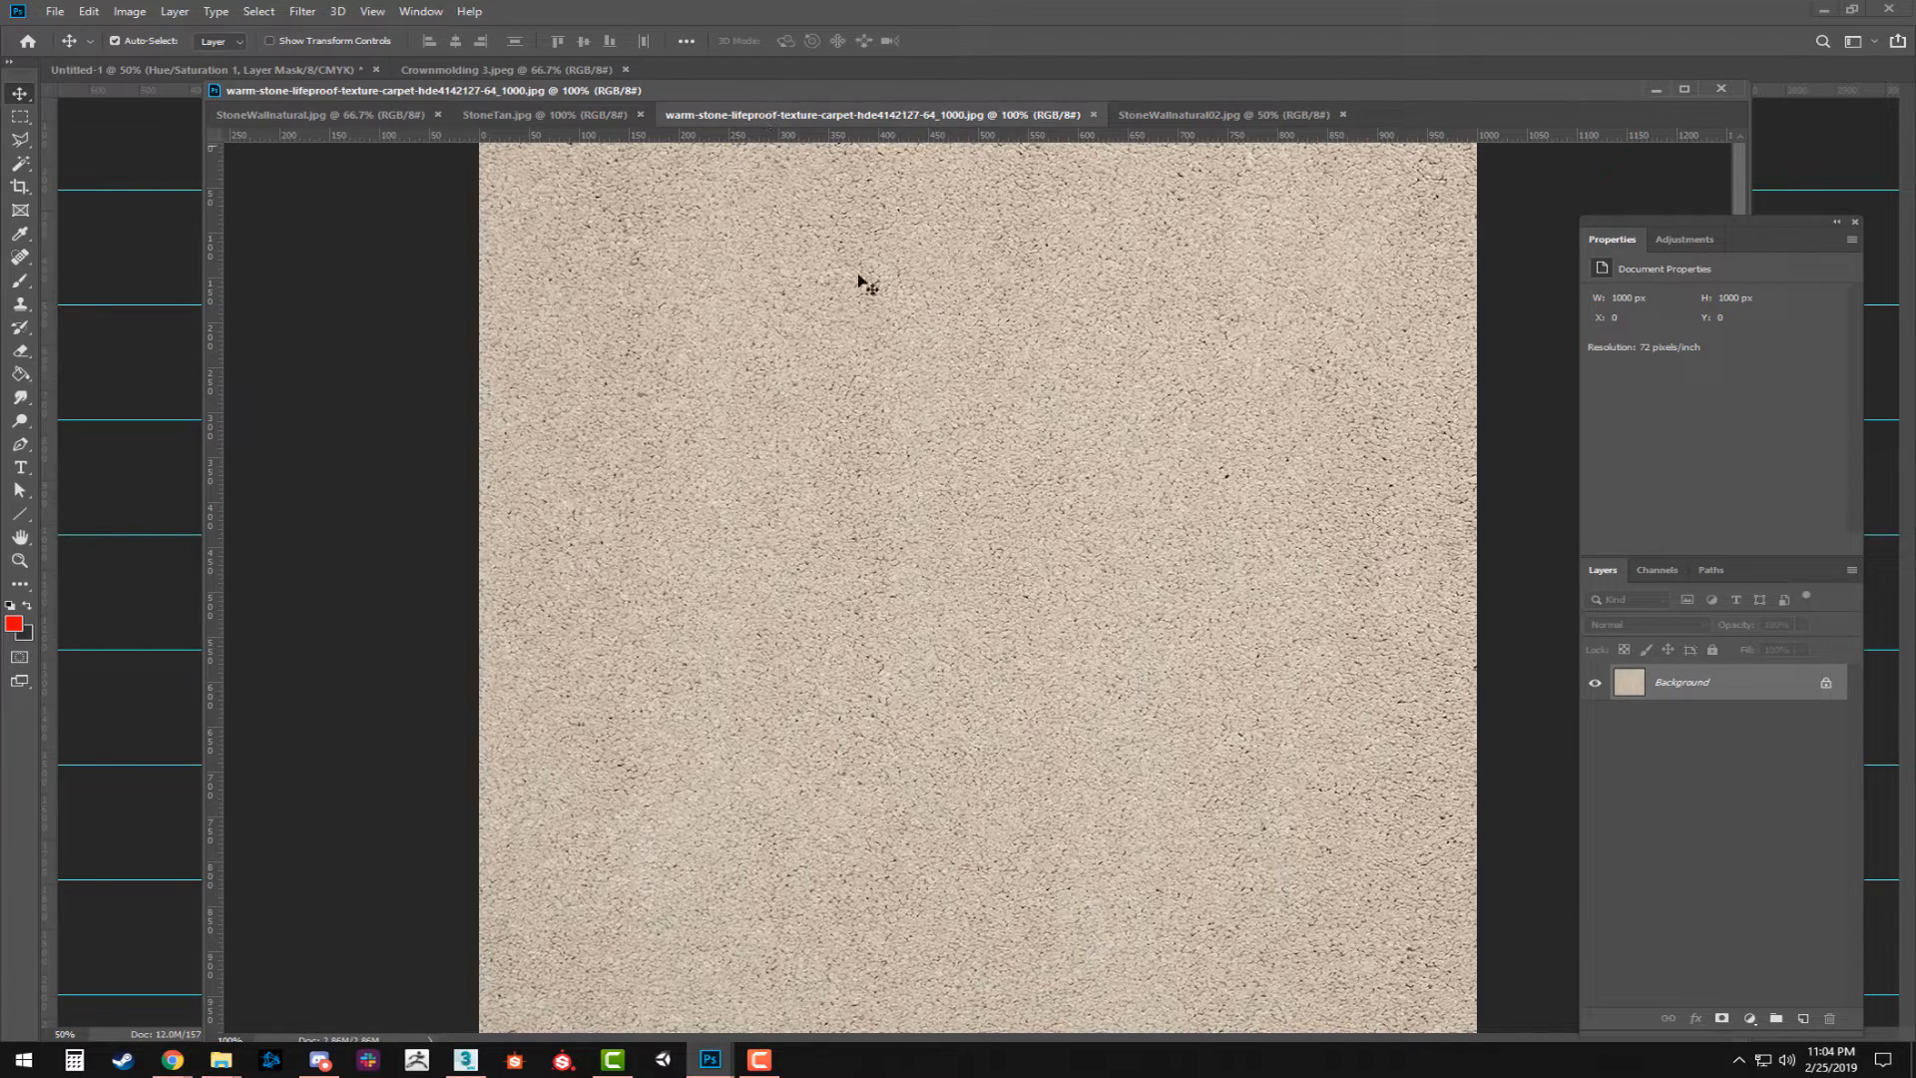
drag(1369, 94, 0, 194)
click(1029, 467)
key(ctrl+v)
drag(979, 492, 685, 257)
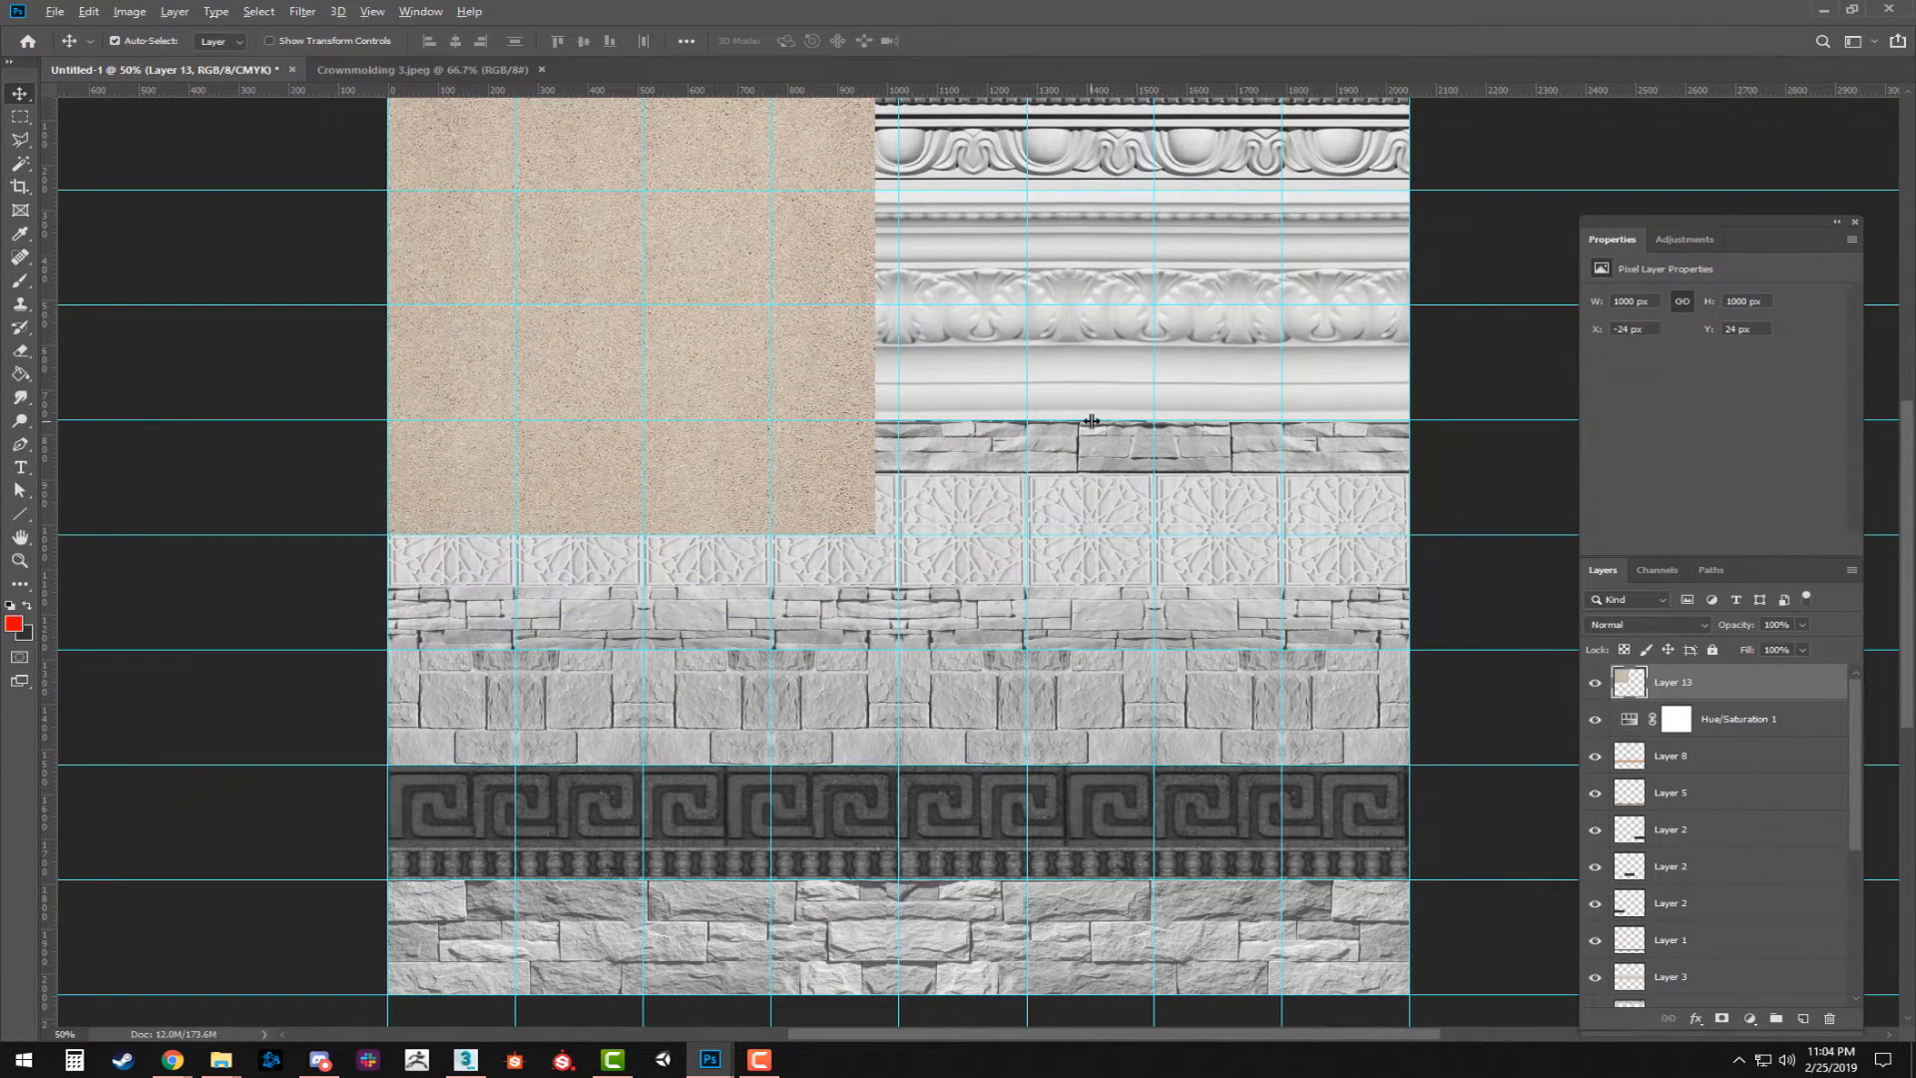
Align the warm stone texture with the sheet's upper-left corner and enlarge it to cover the whole sheet.
scroll(1081, 419, down, 2)
drag(923, 396, 919, 345)
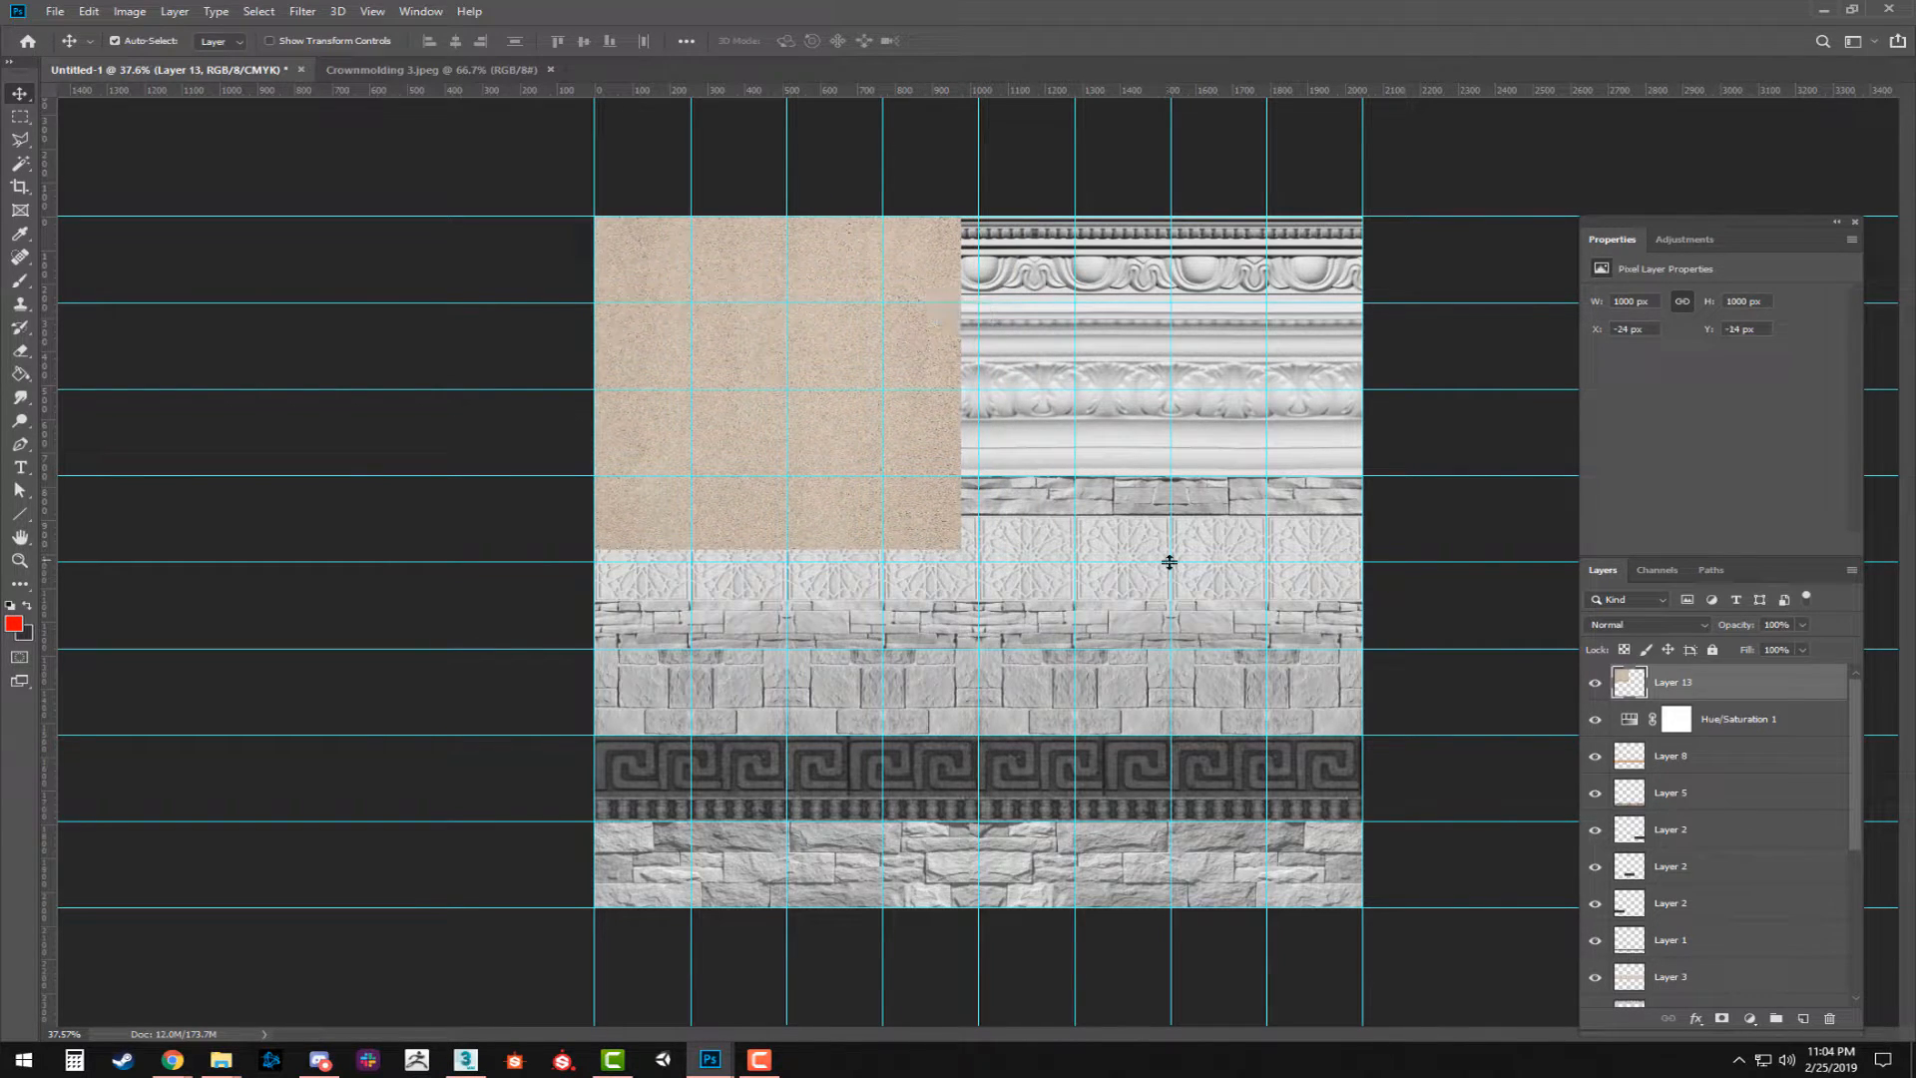
key(ctrl+t)
drag(953, 549, 1362, 908)
key(Return)
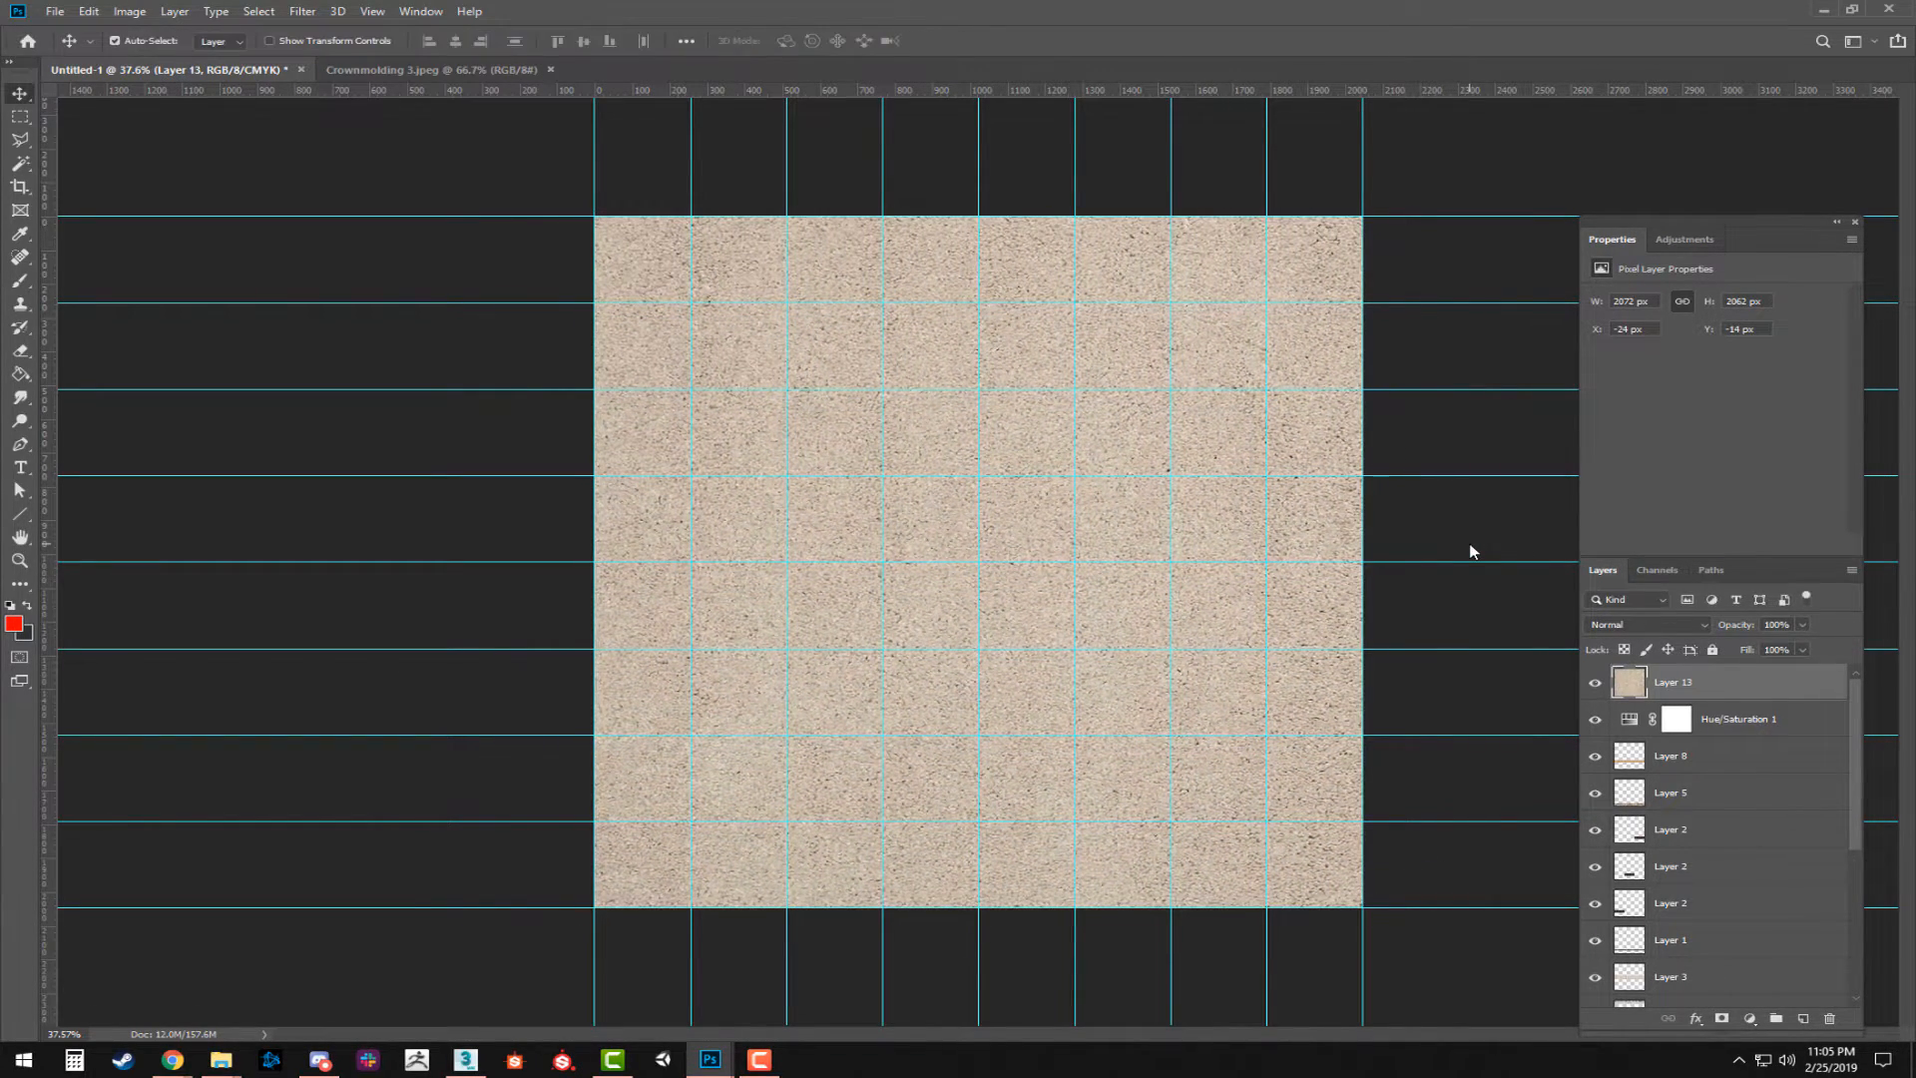
Blend the warm stone layer over the sheet in Overlay mode at 75% opacity.
click(1657, 570)
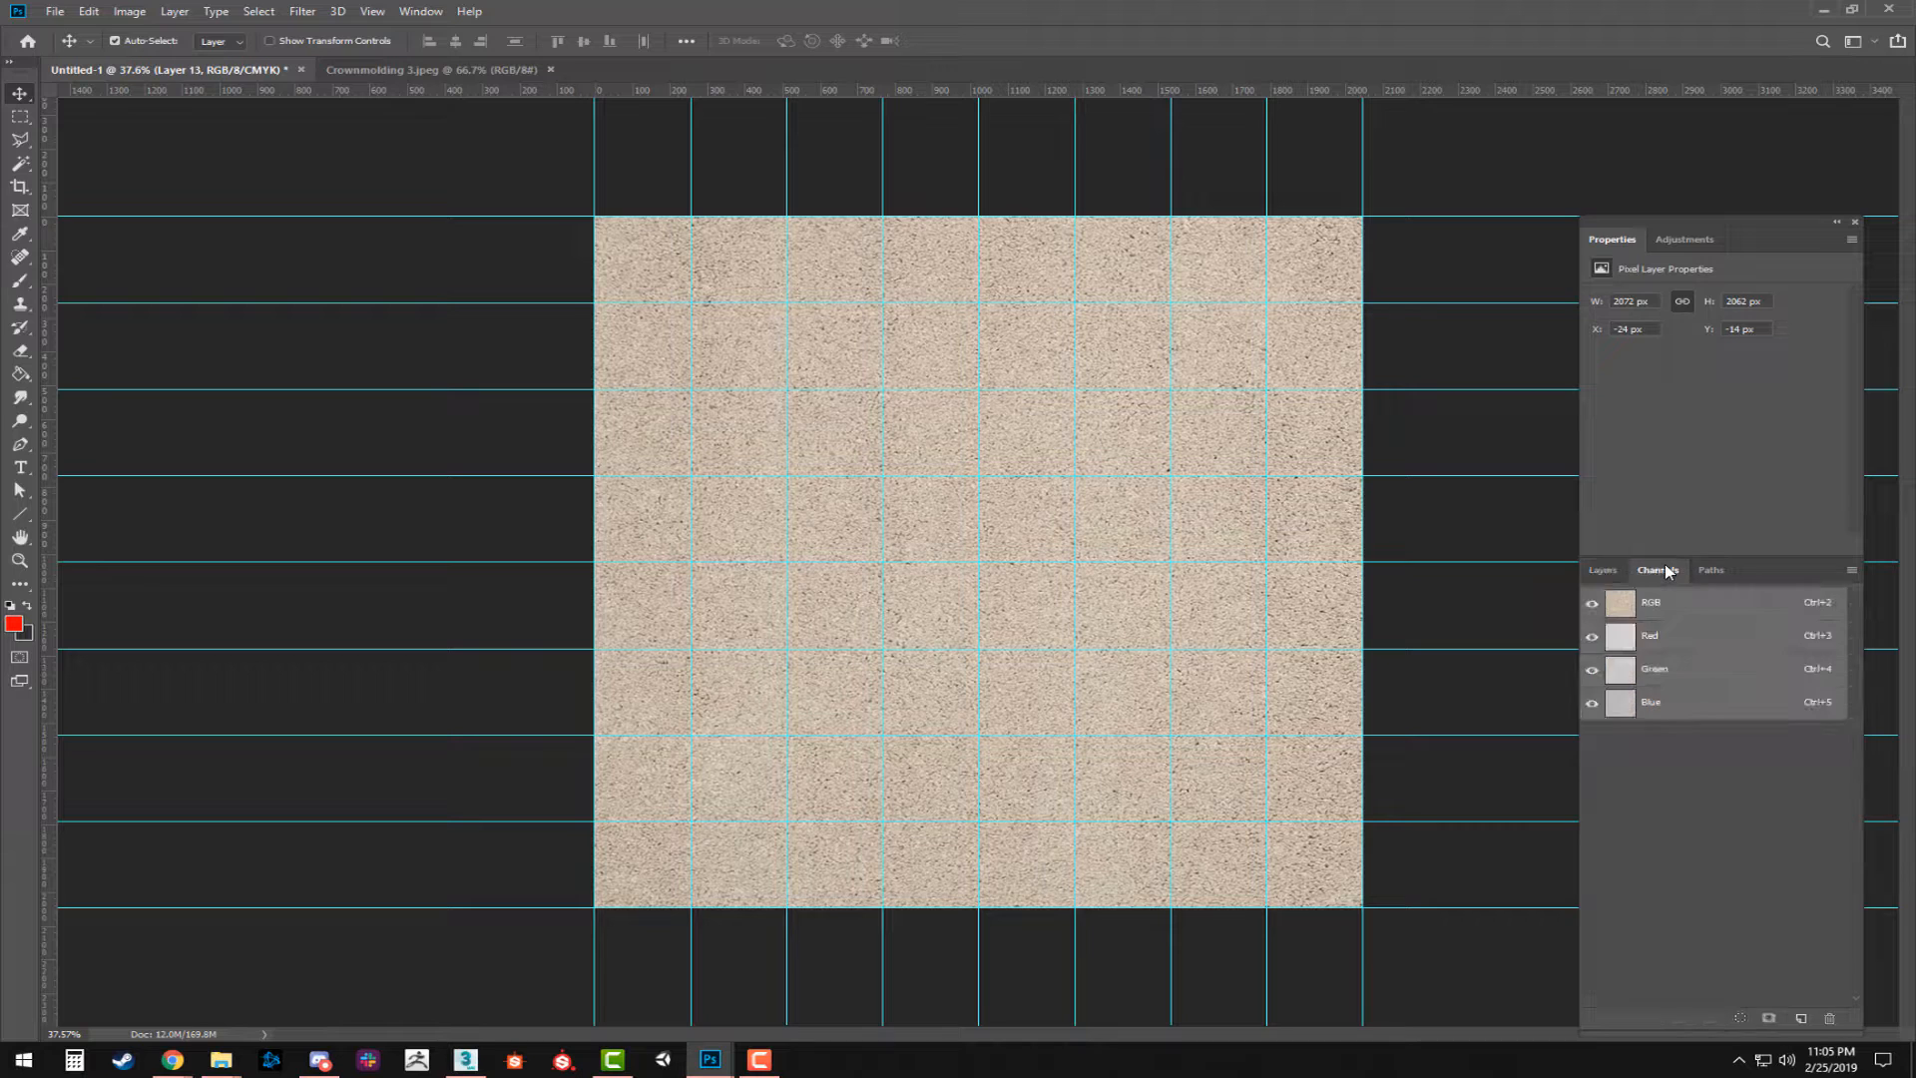
click(1608, 571)
click(1644, 617)
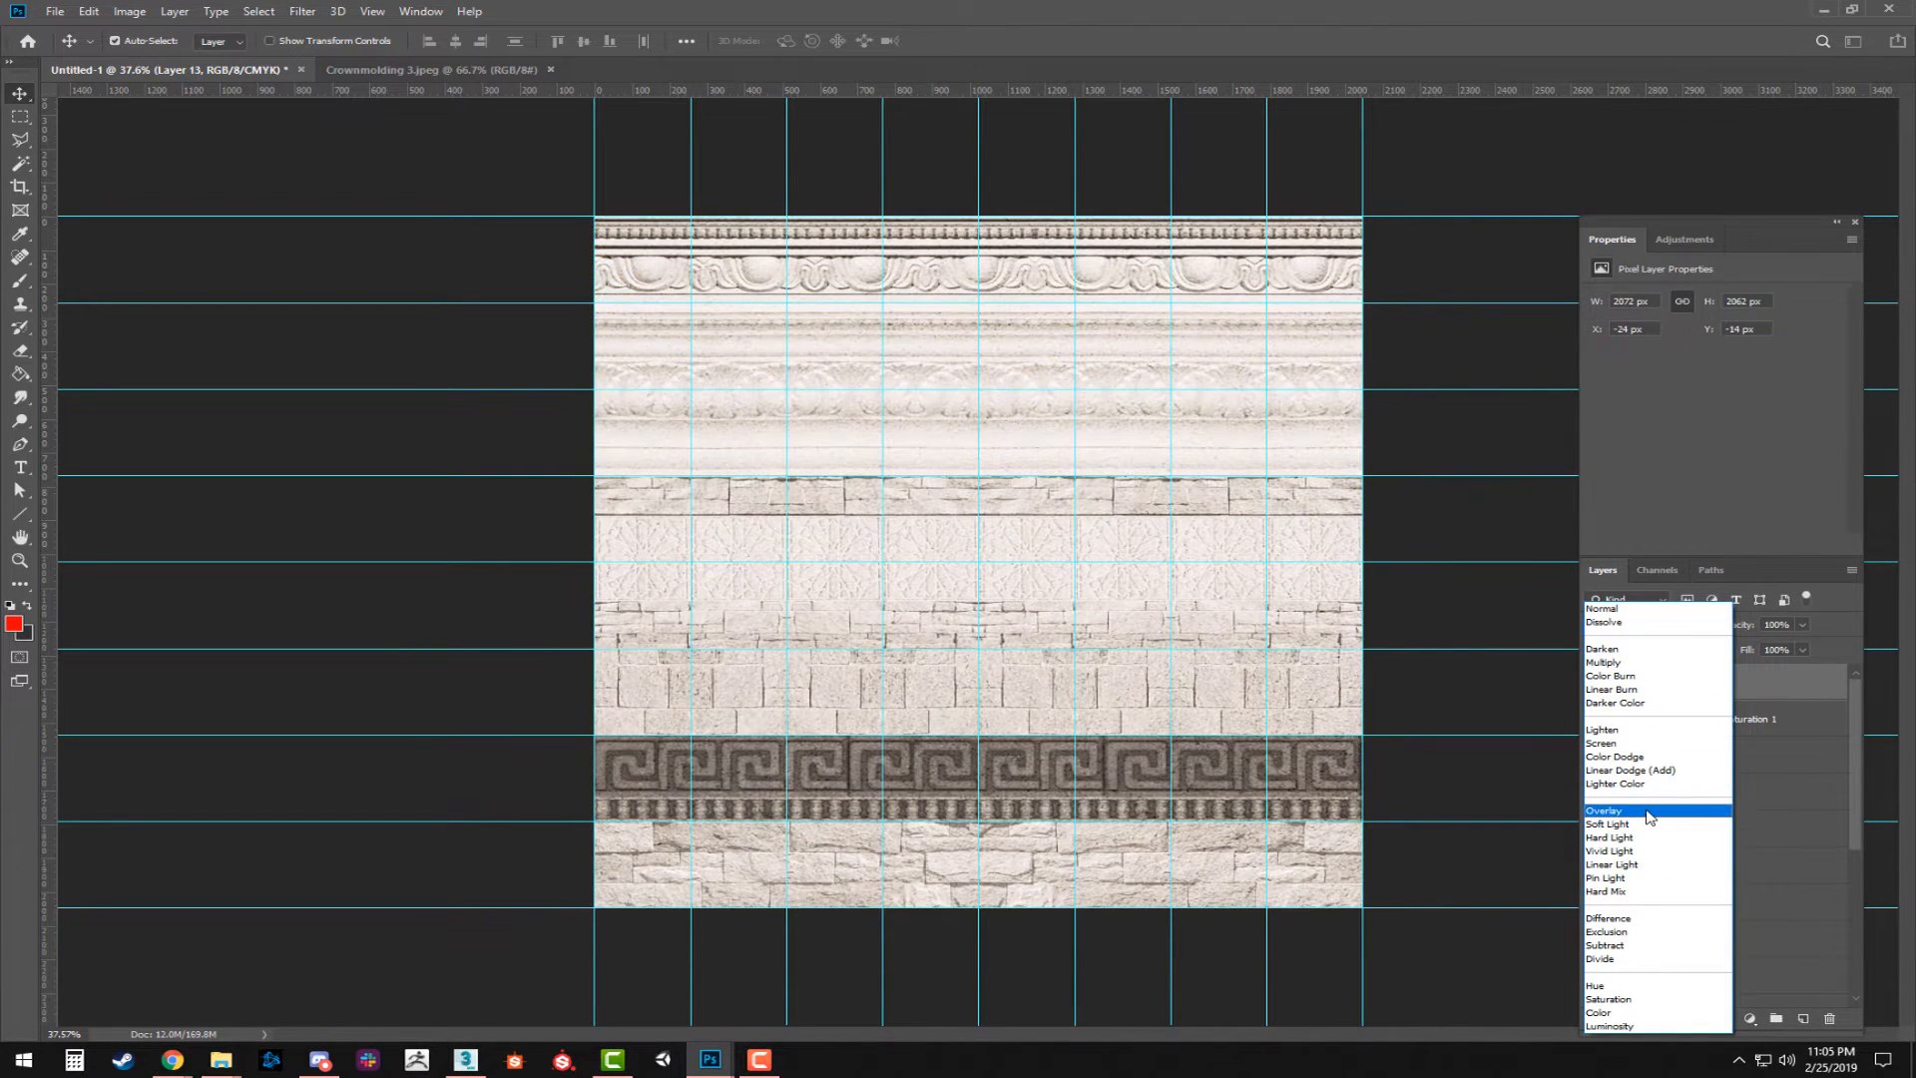
click(1646, 812)
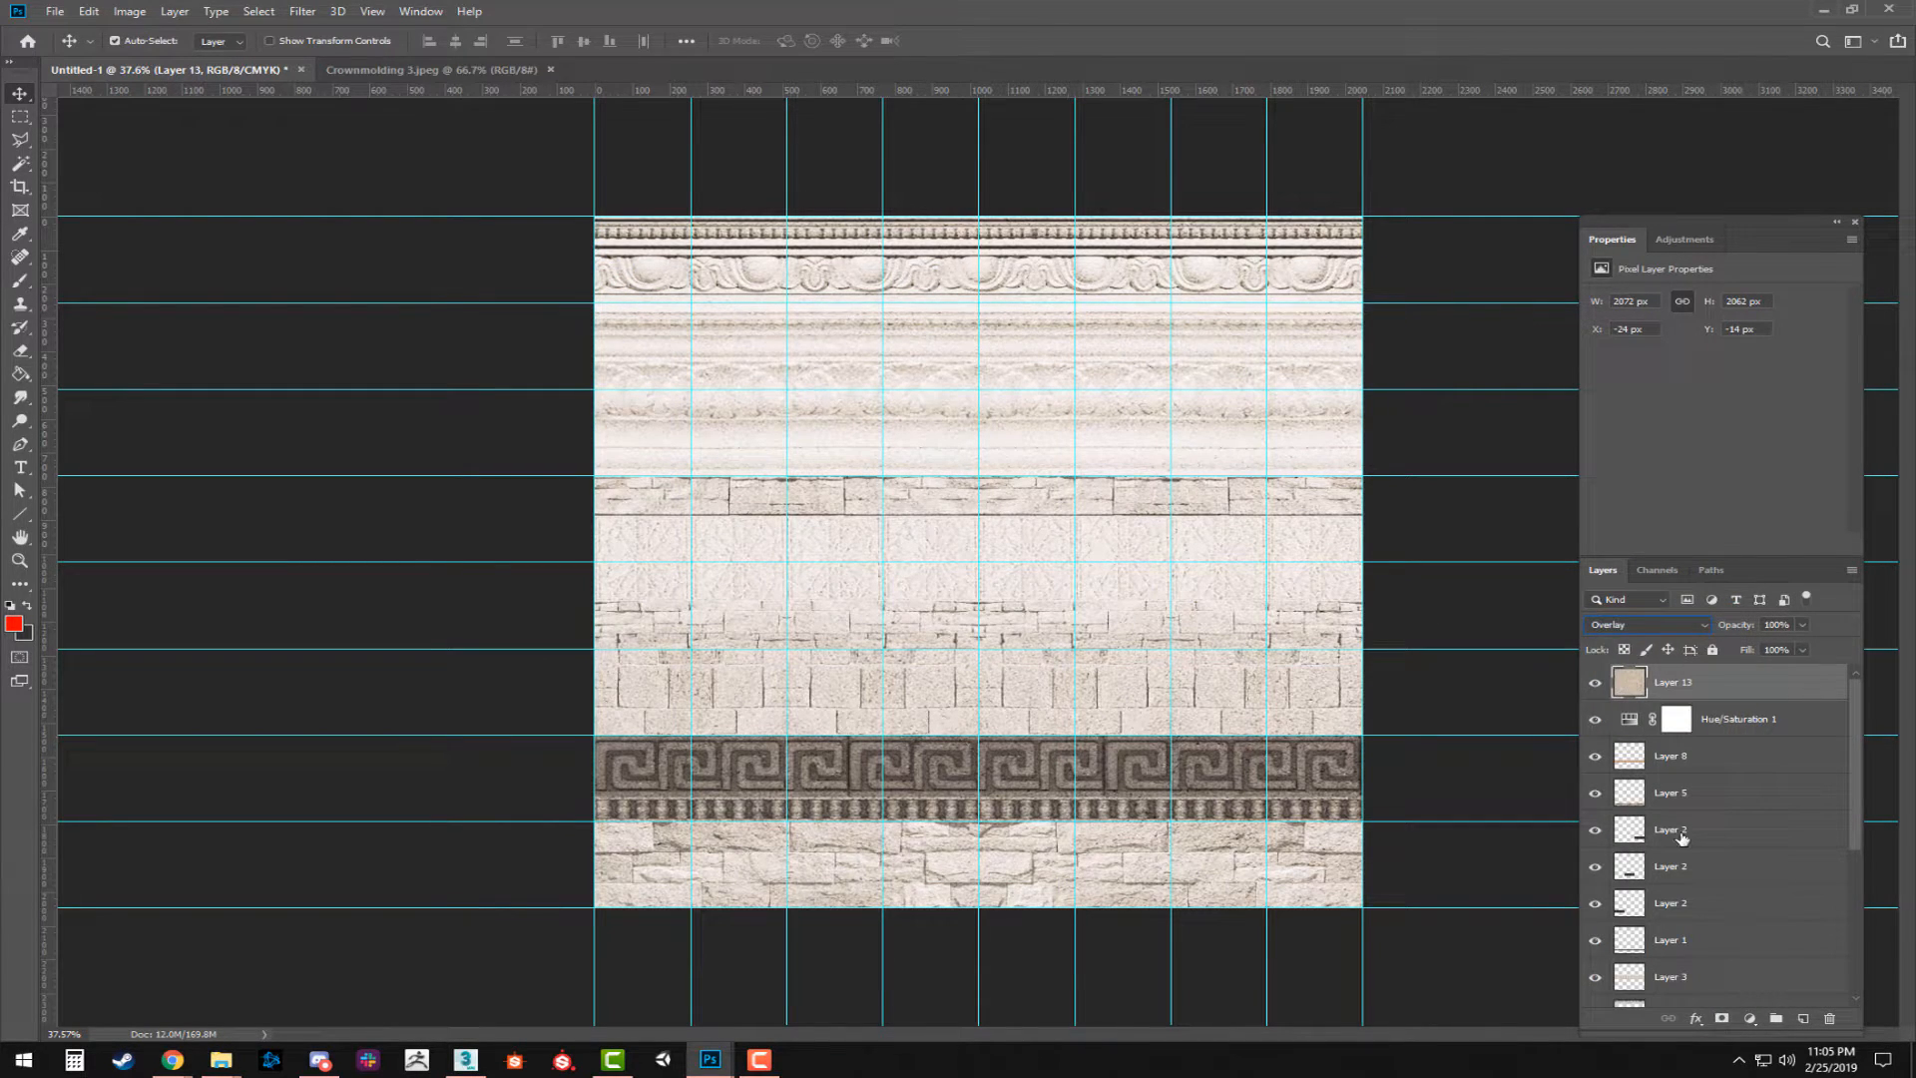
click(1761, 730)
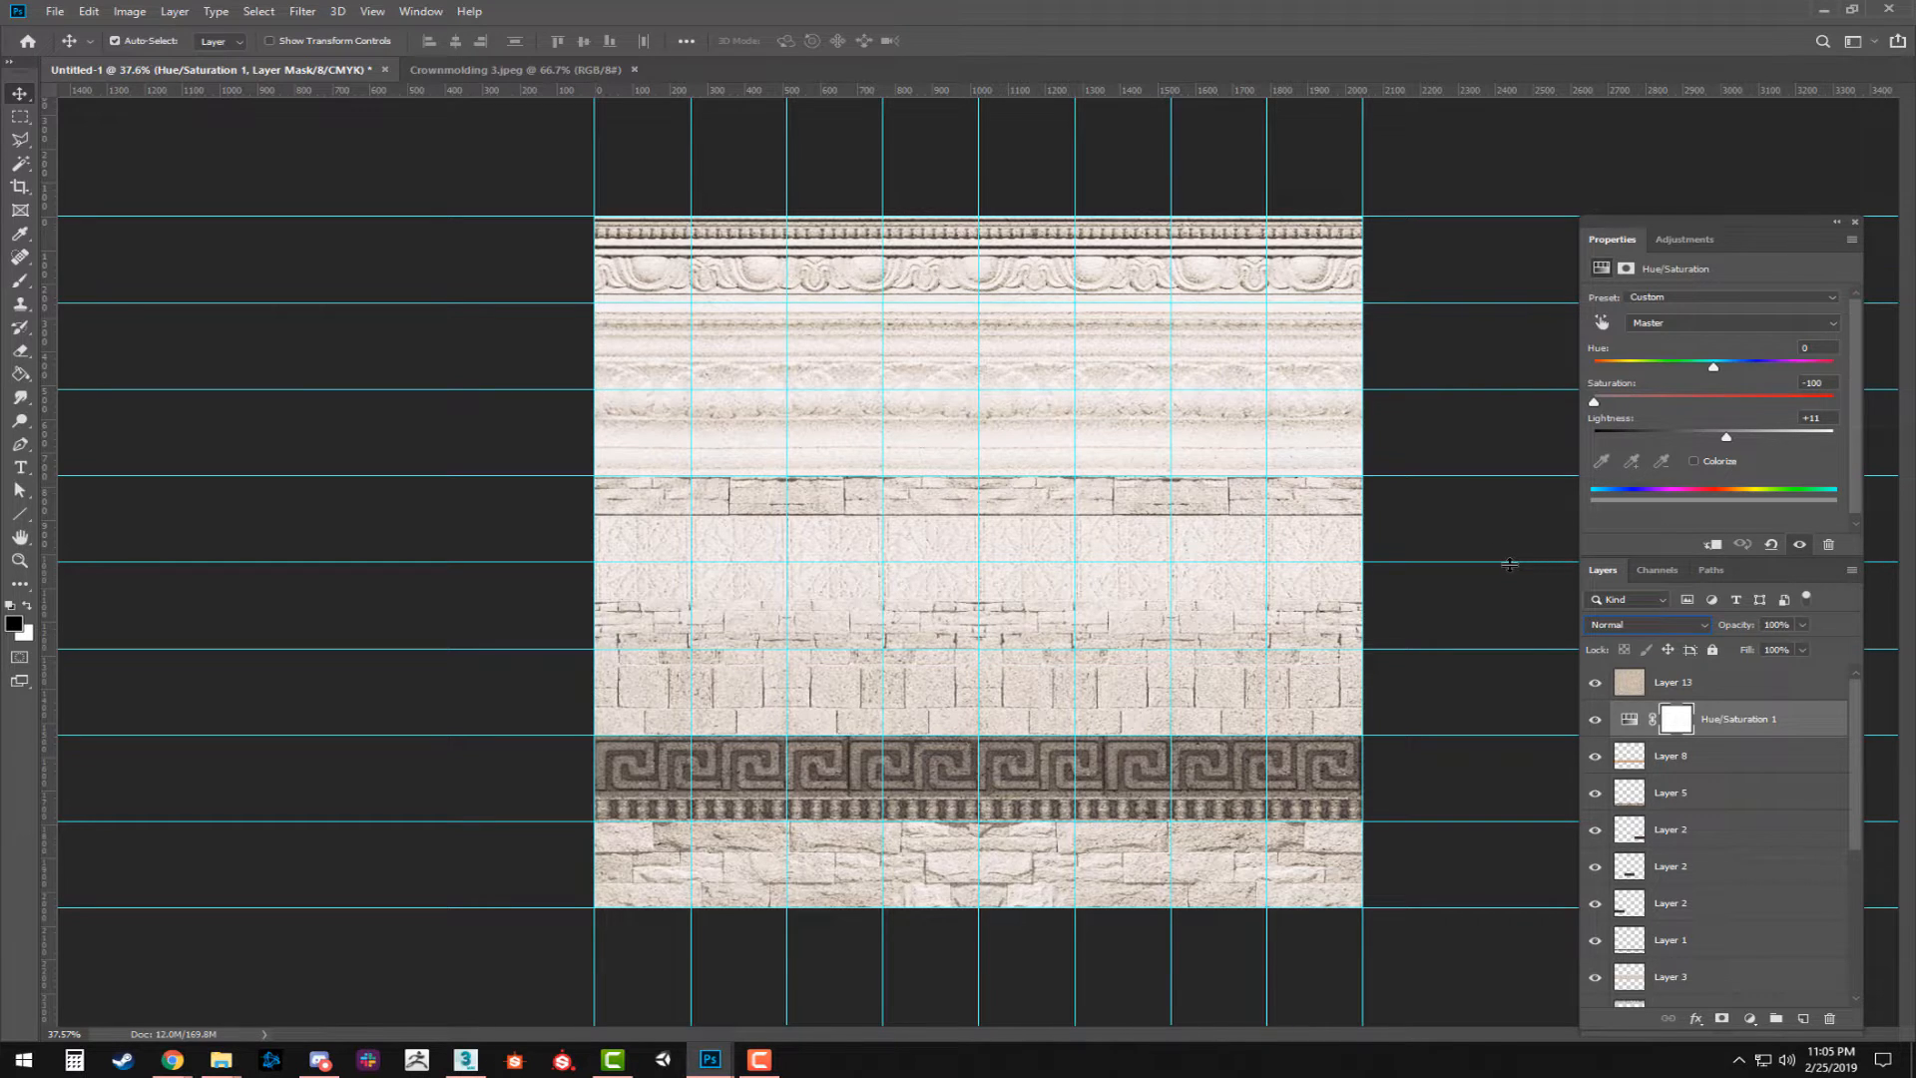
click(1693, 683)
drag(1788, 625, 1577, 613)
text(75)
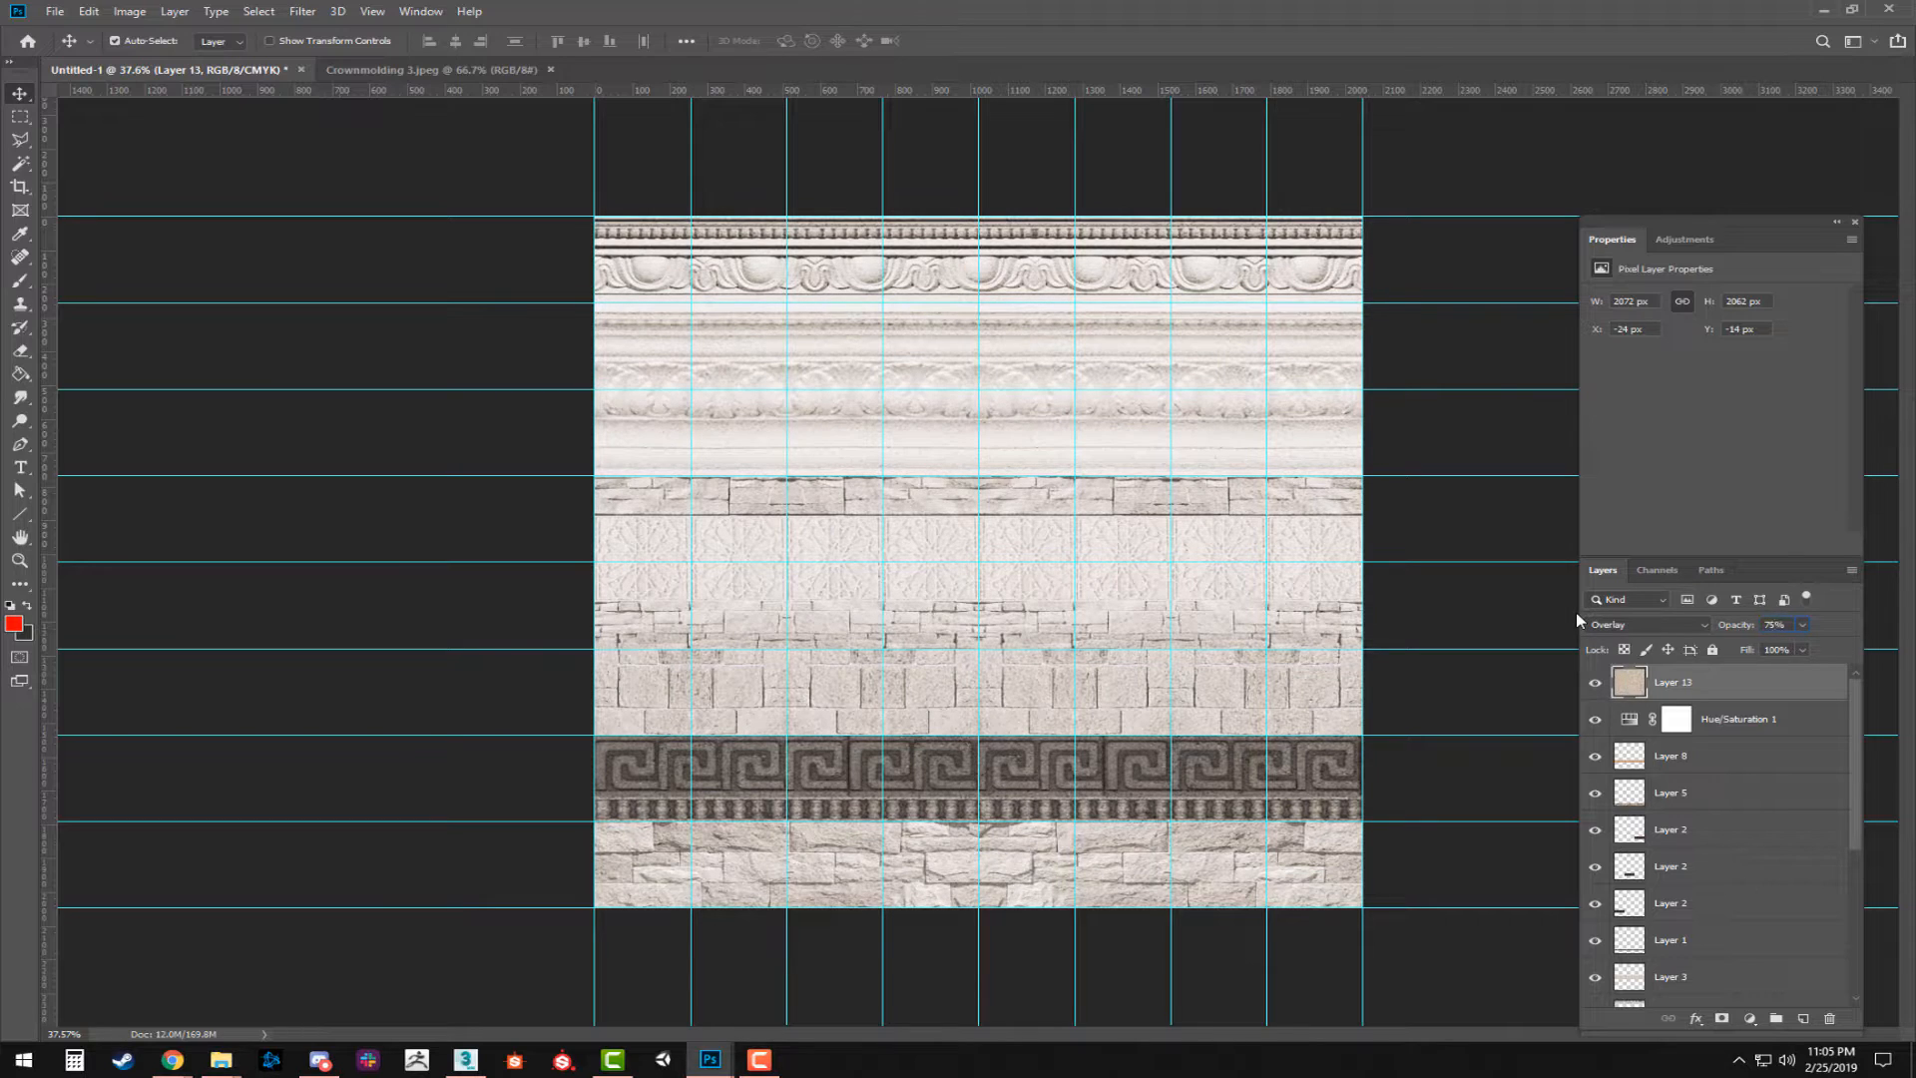
text(z)
Add a second Hue/Saturation adjustment layer above Layer 13, with saturation +32 and hue -31.
click(1100, 417)
click(1100, 418)
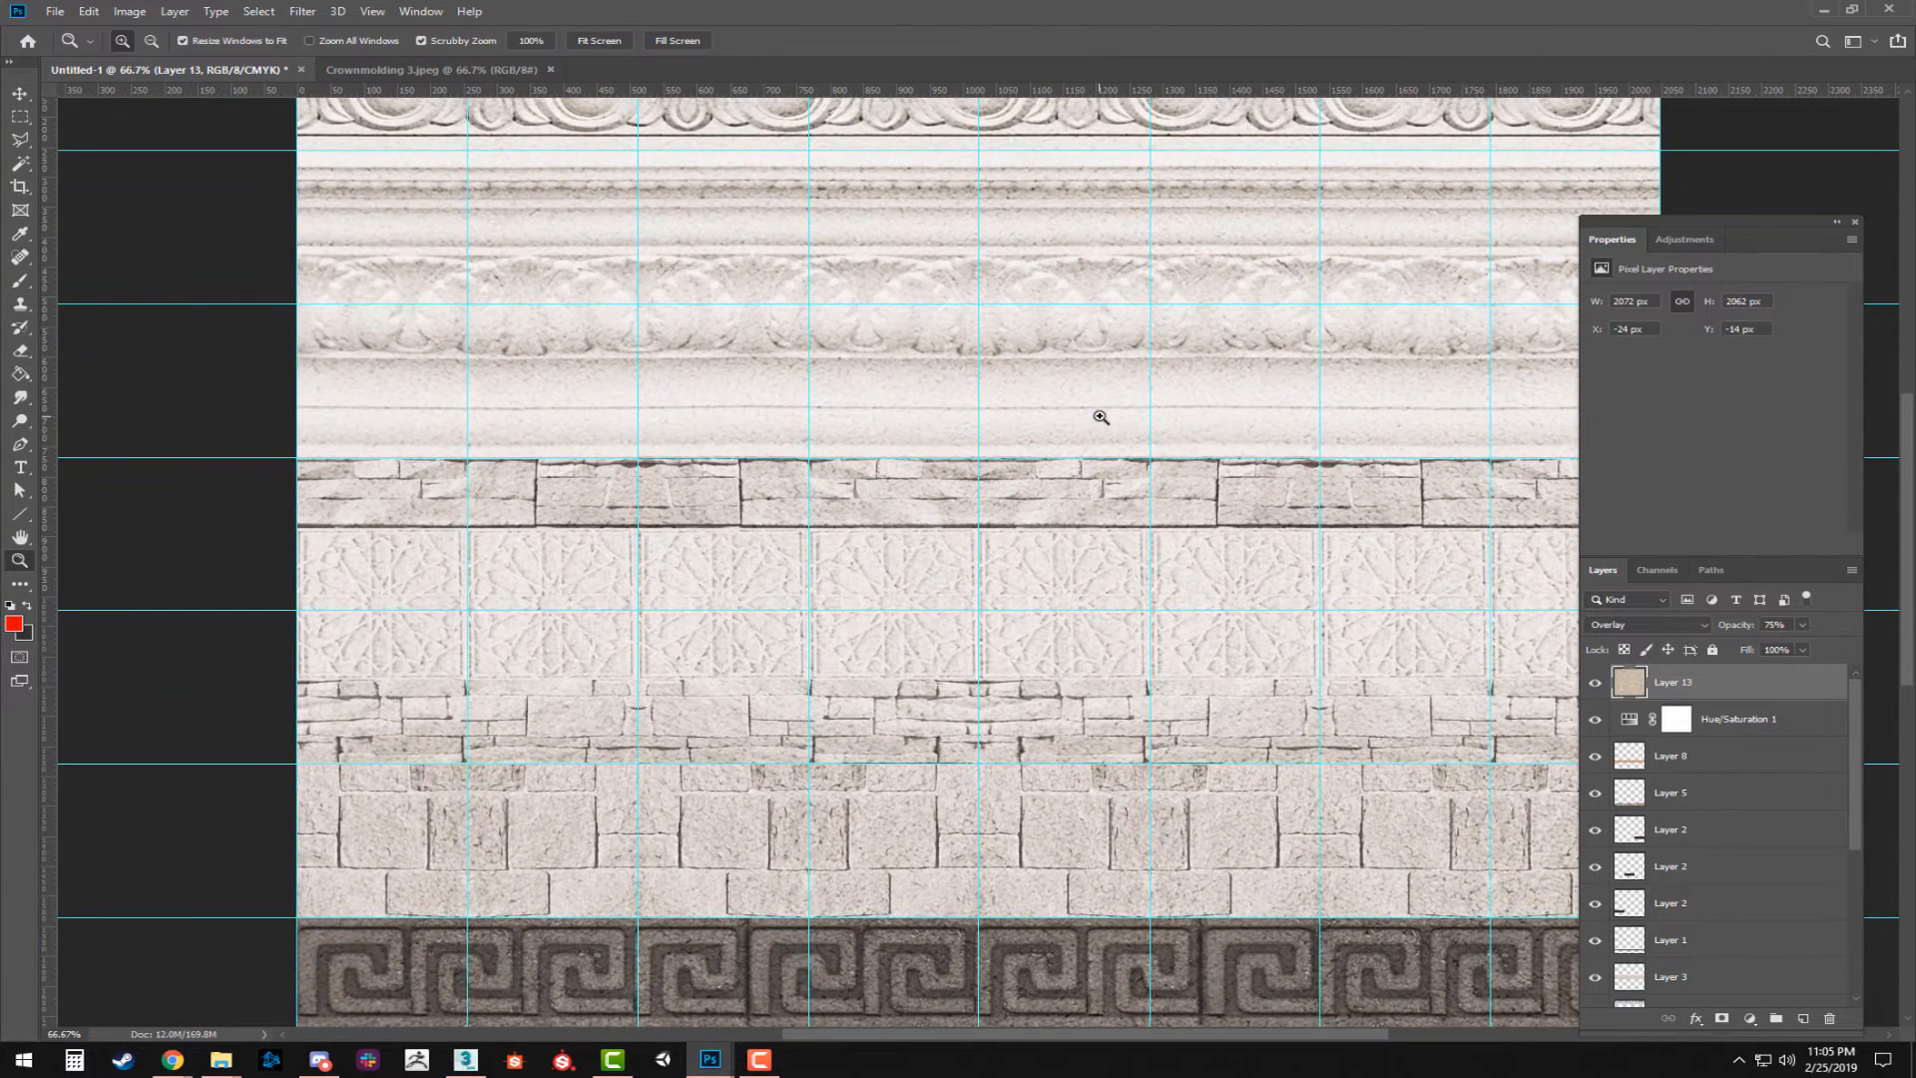
drag(1298, 648, 1183, 405)
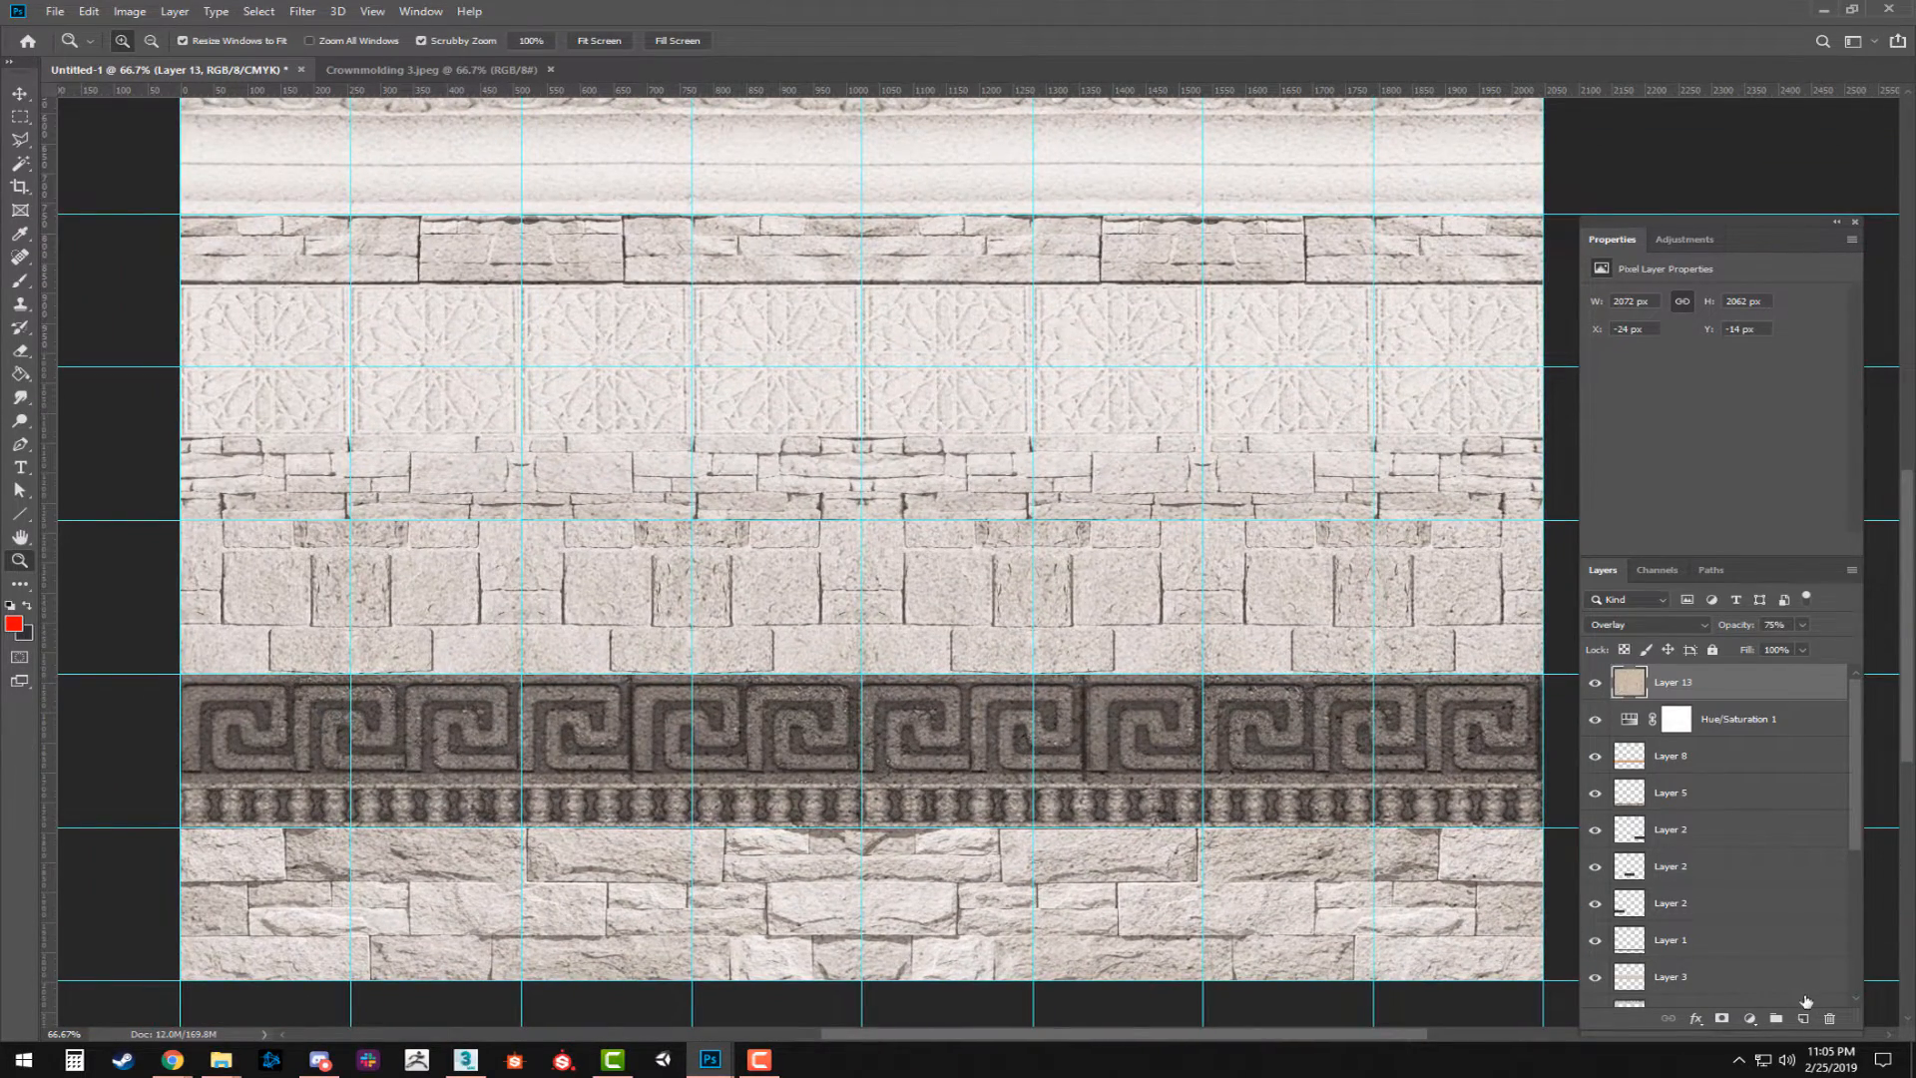
click(1748, 1019)
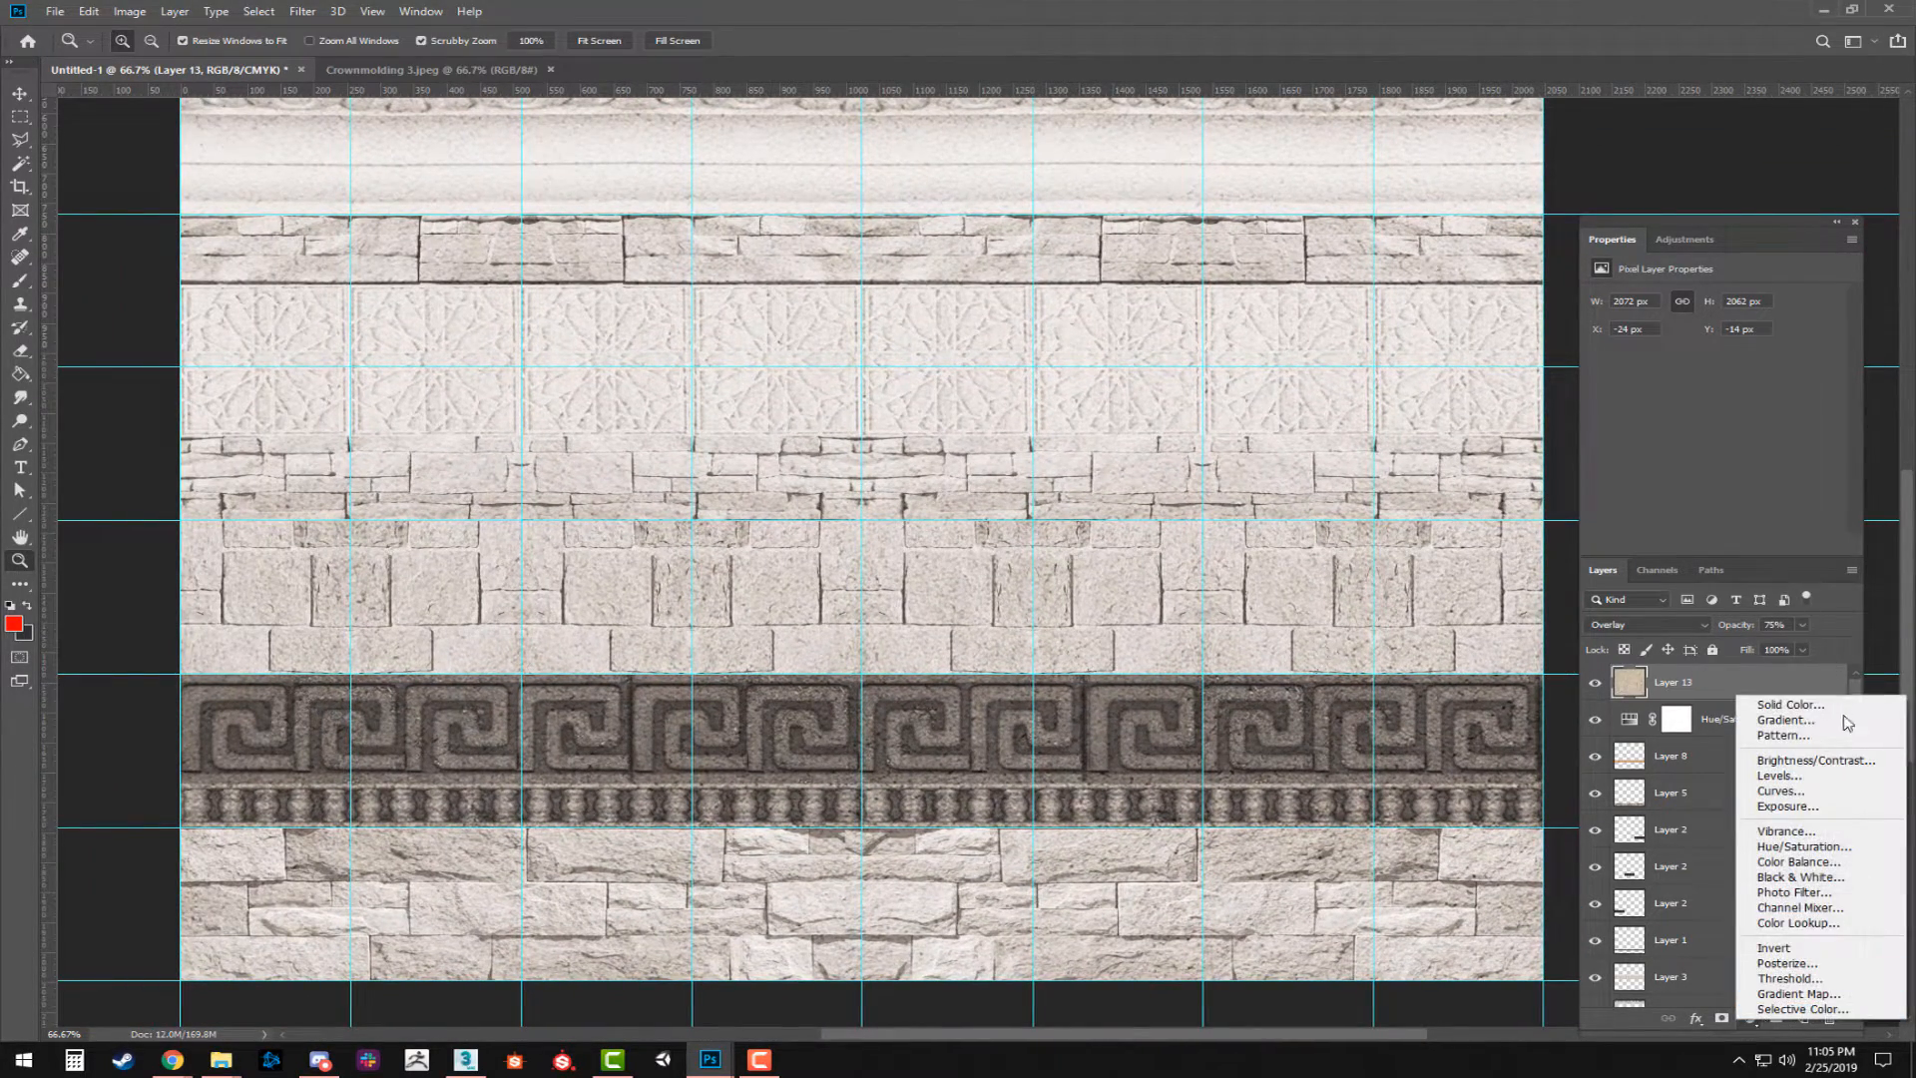
click(1809, 847)
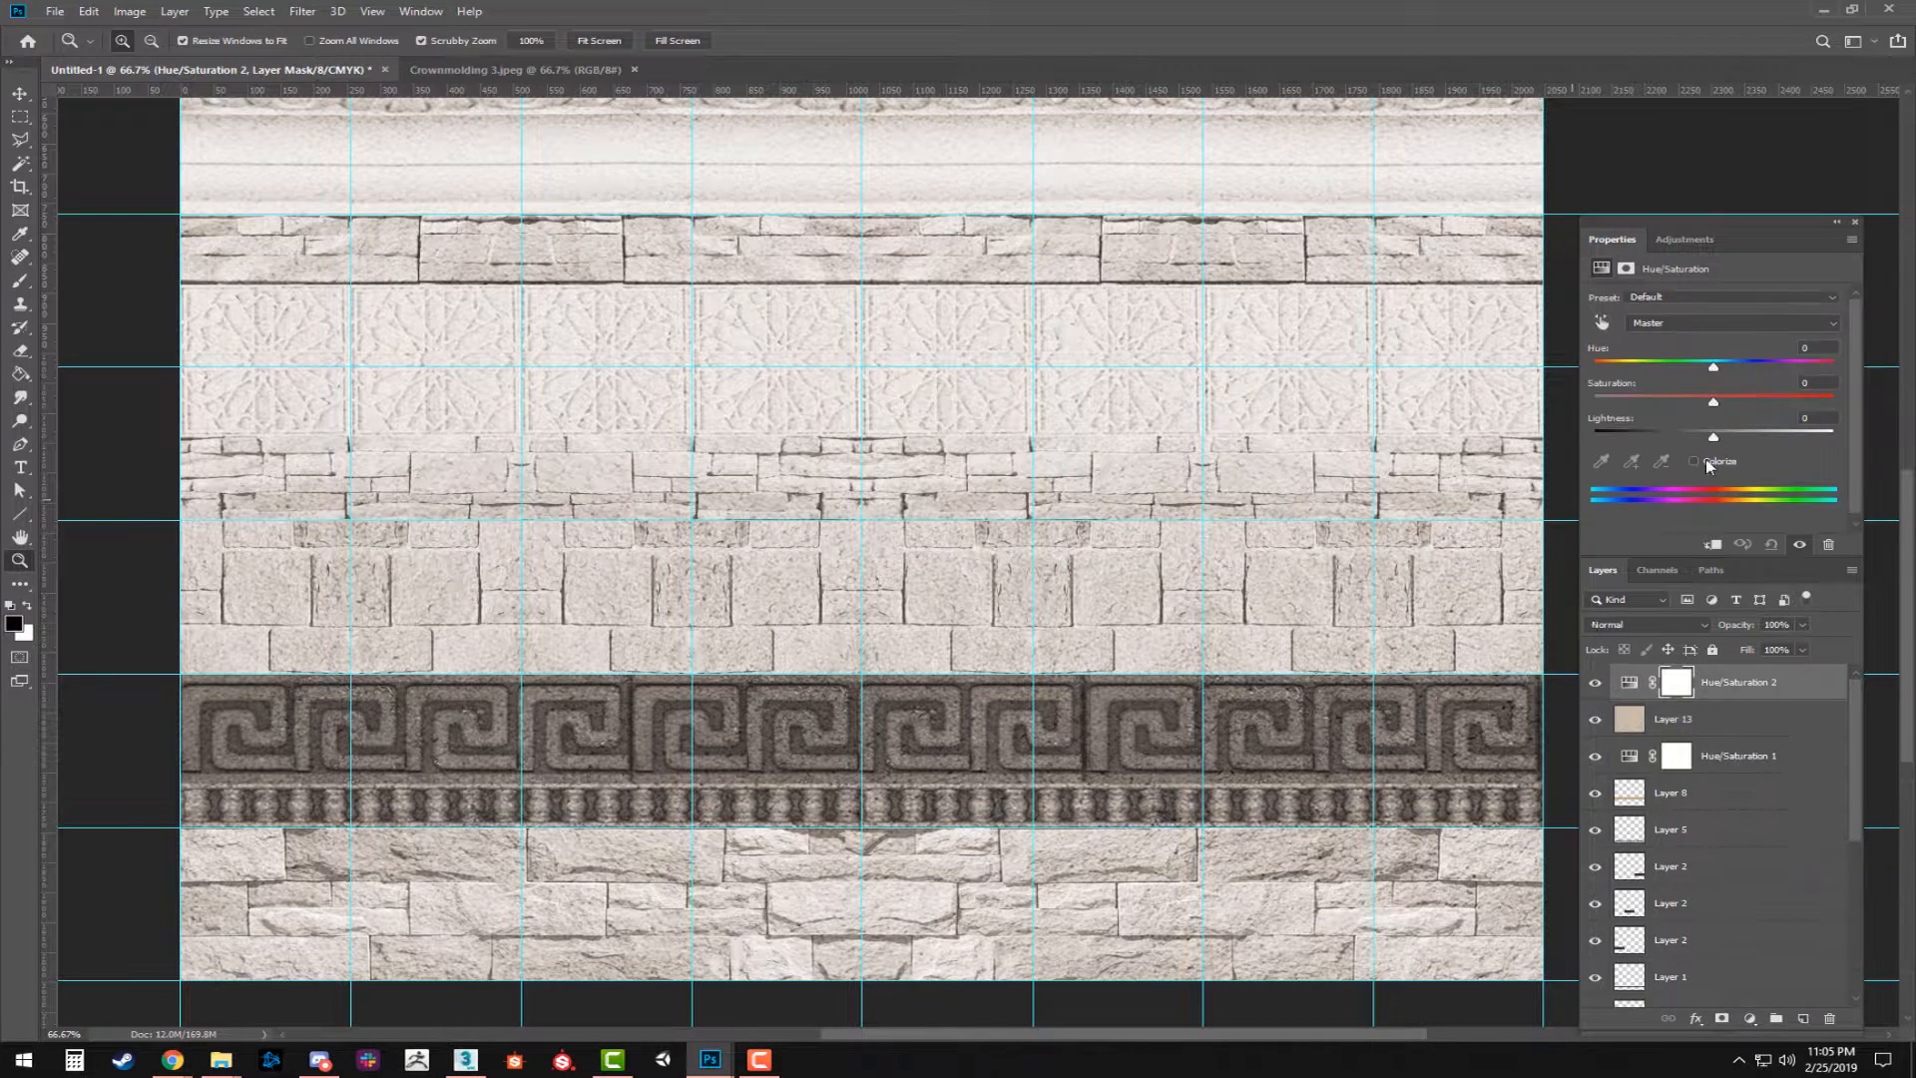
drag(1654, 397, 1753, 400)
drag(1715, 369, 1674, 367)
Hide both Hue/Saturation adjustment layers to compare the sheet without them.
click(1594, 681)
click(1594, 758)
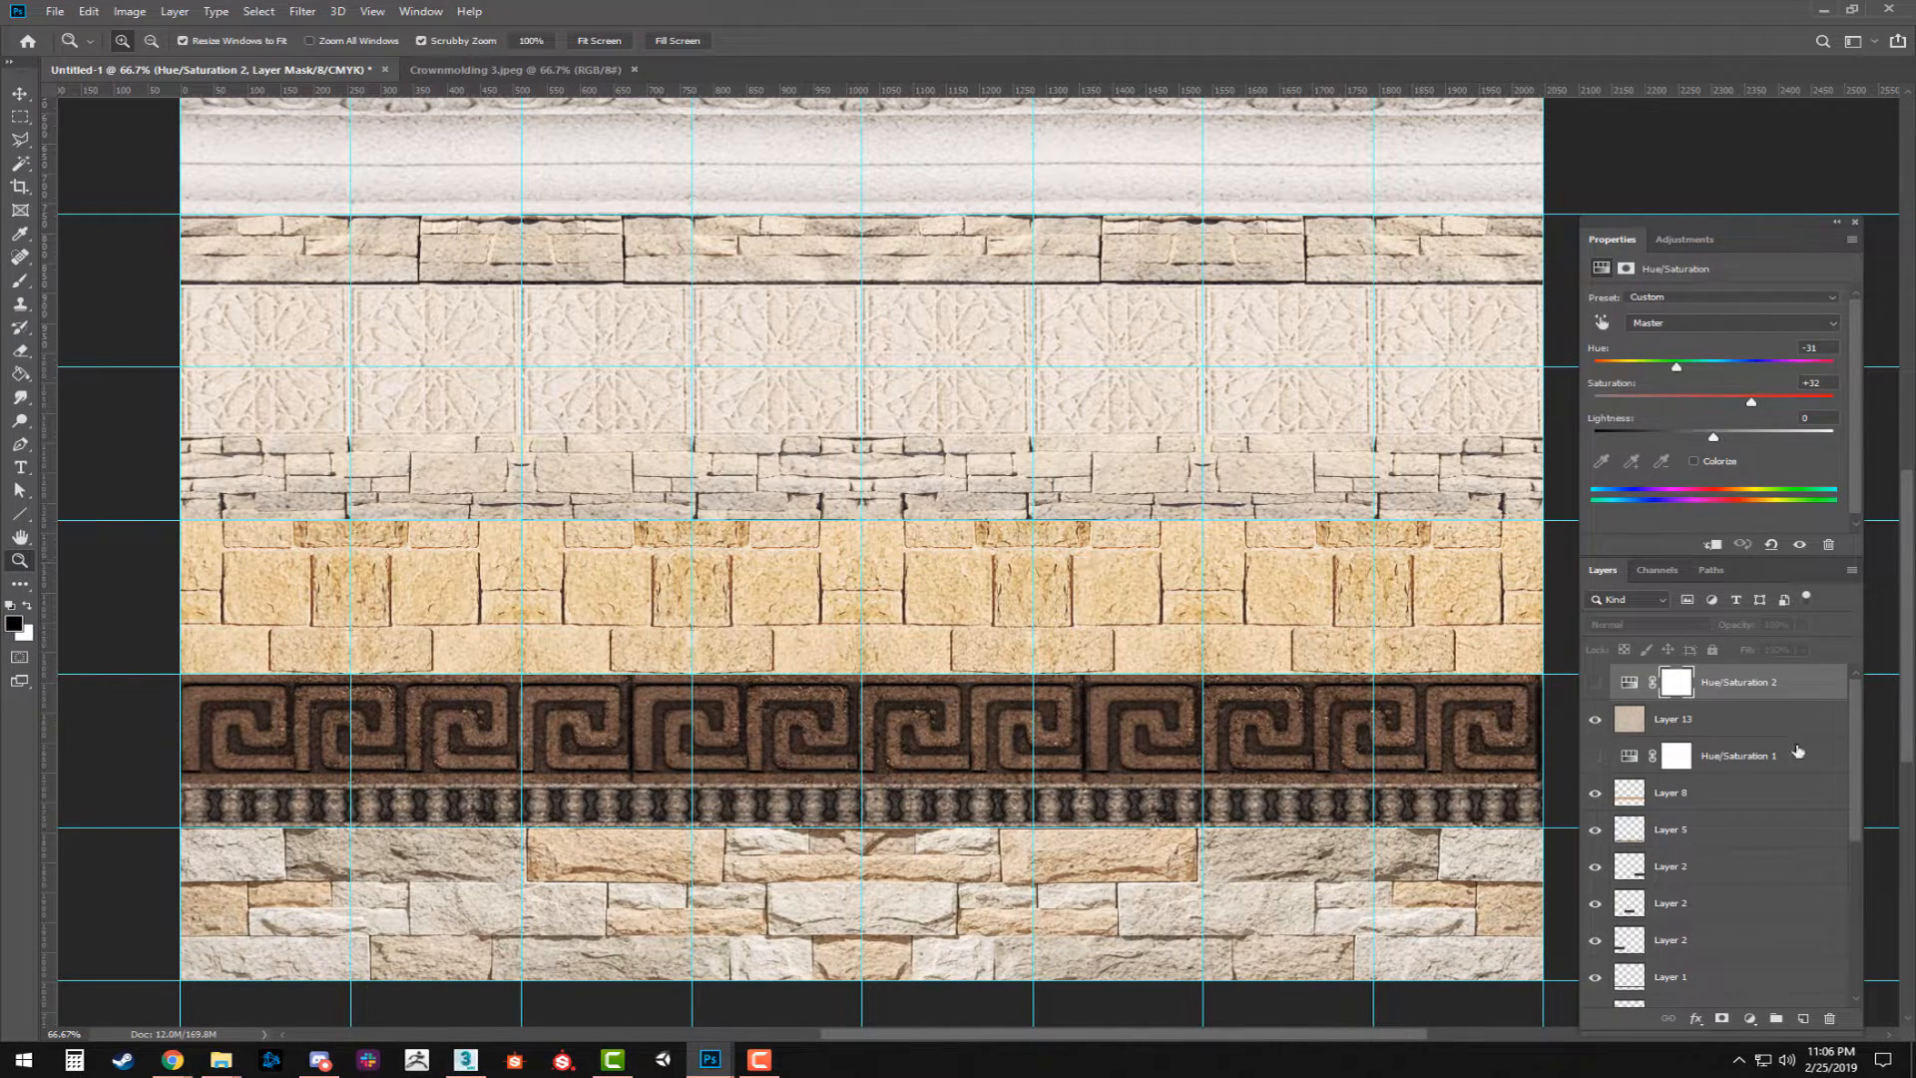
Delete the Hue/Saturation 2 adjustment layer and show Hue/Saturation 1 again.
click(1756, 690)
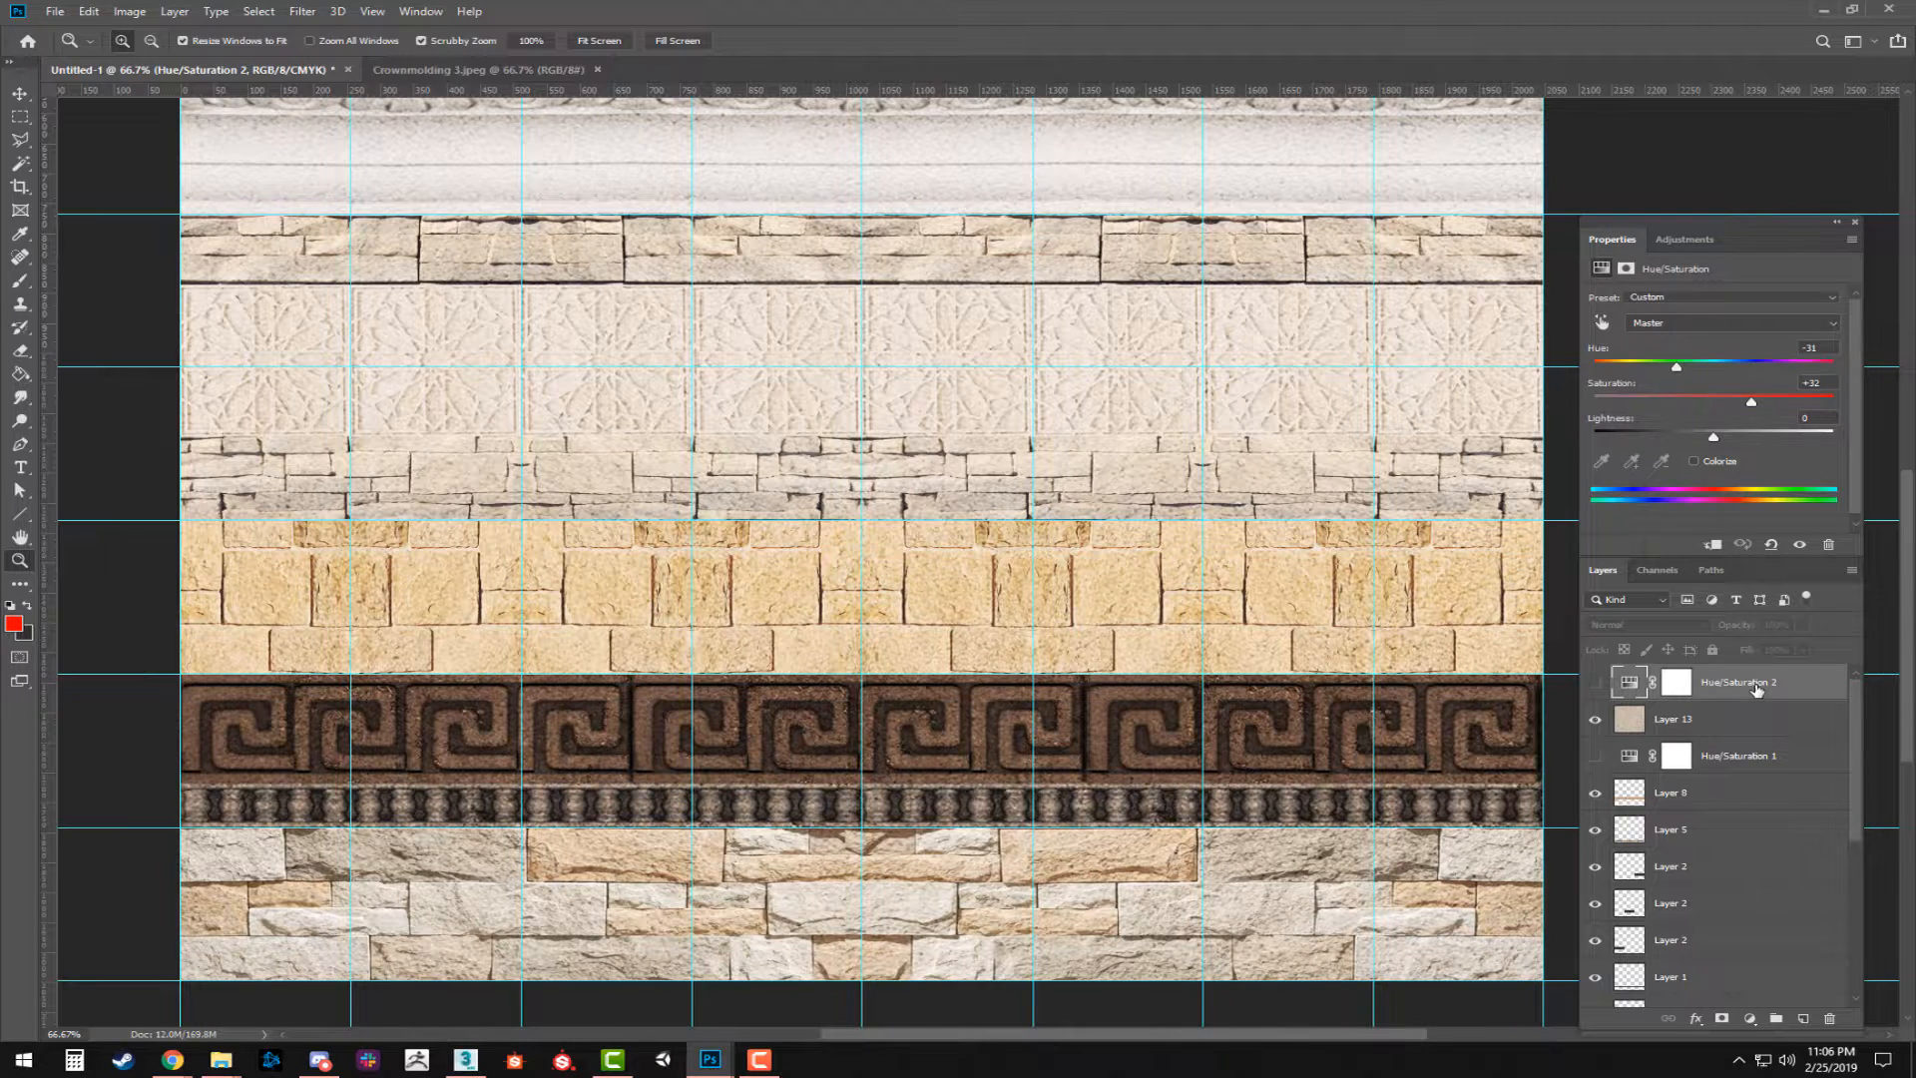
key(Delete)
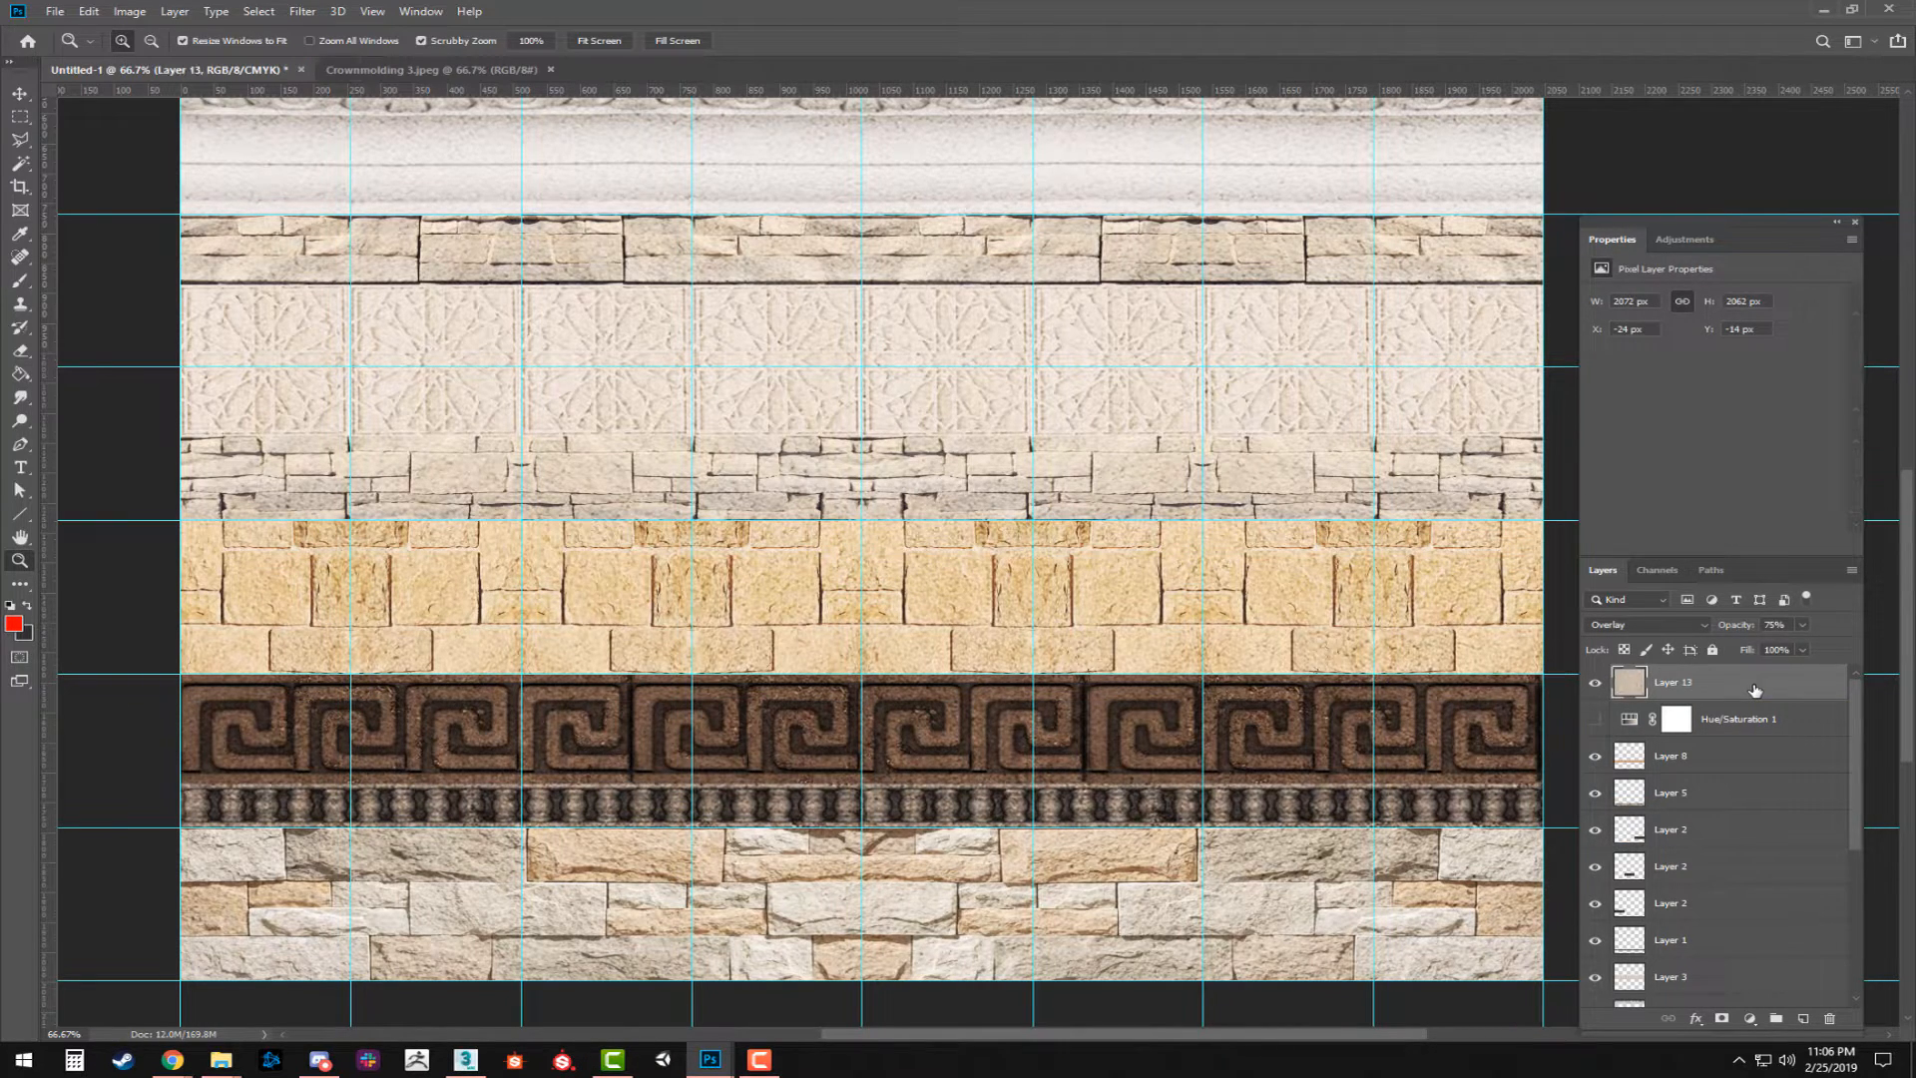
click(1738, 720)
click(1594, 718)
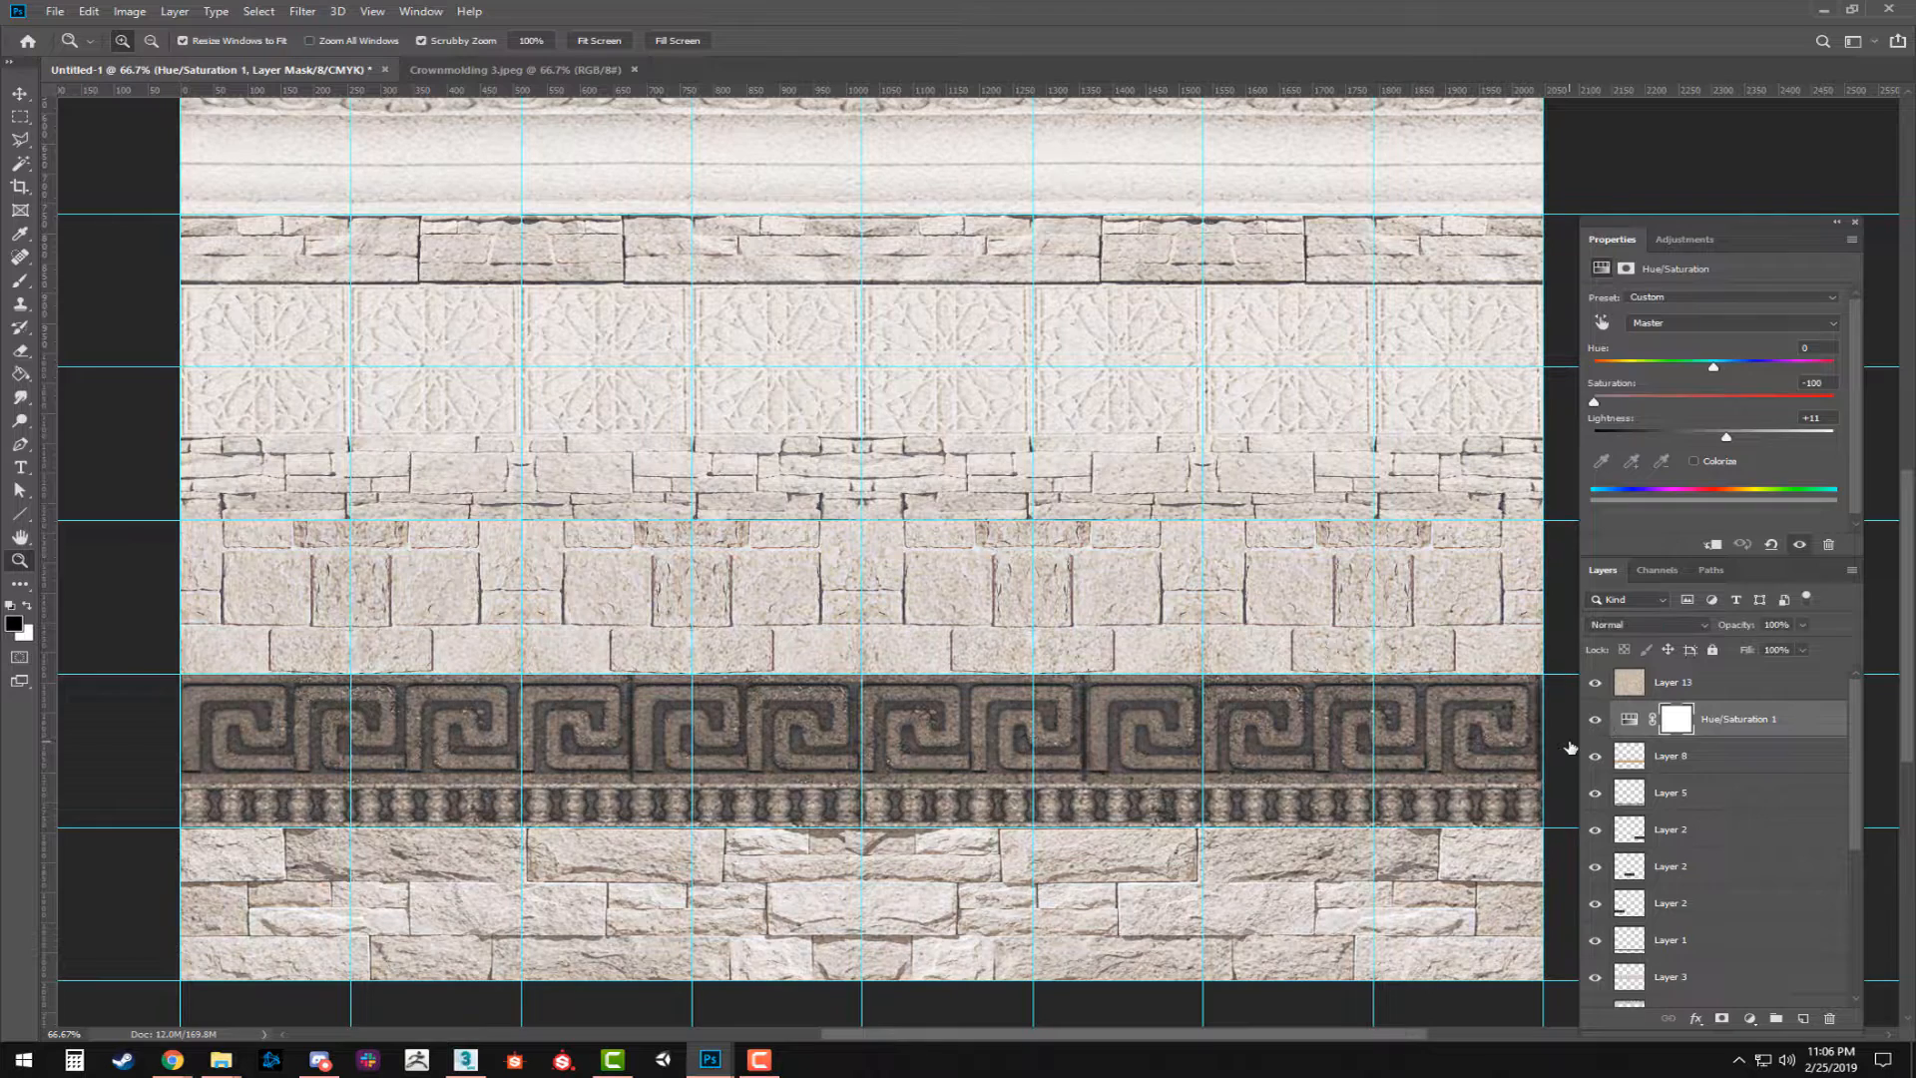
Paste the rough warm stone texture into the sheet as a new layer between Hue/Saturation 1 and Layer 13.
key(ctrl+Tab)
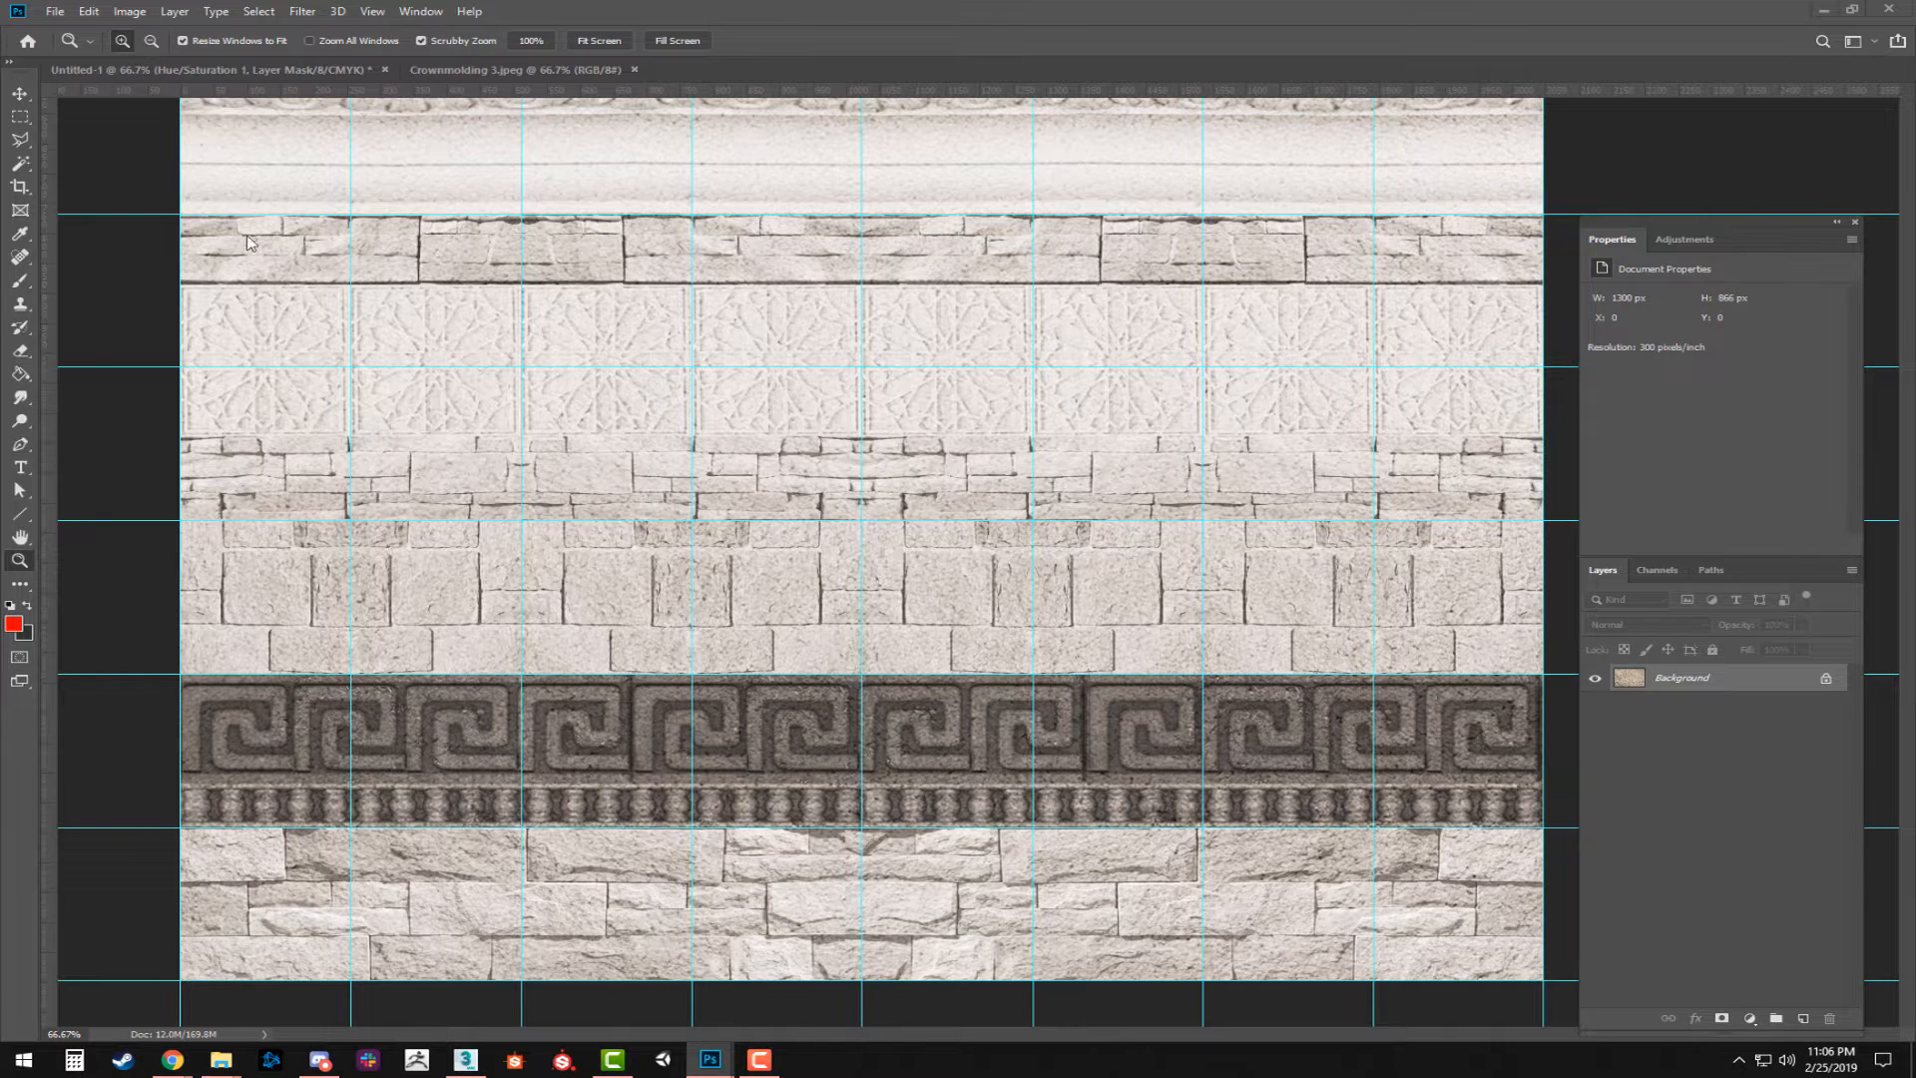
key(ctrl+Tab)
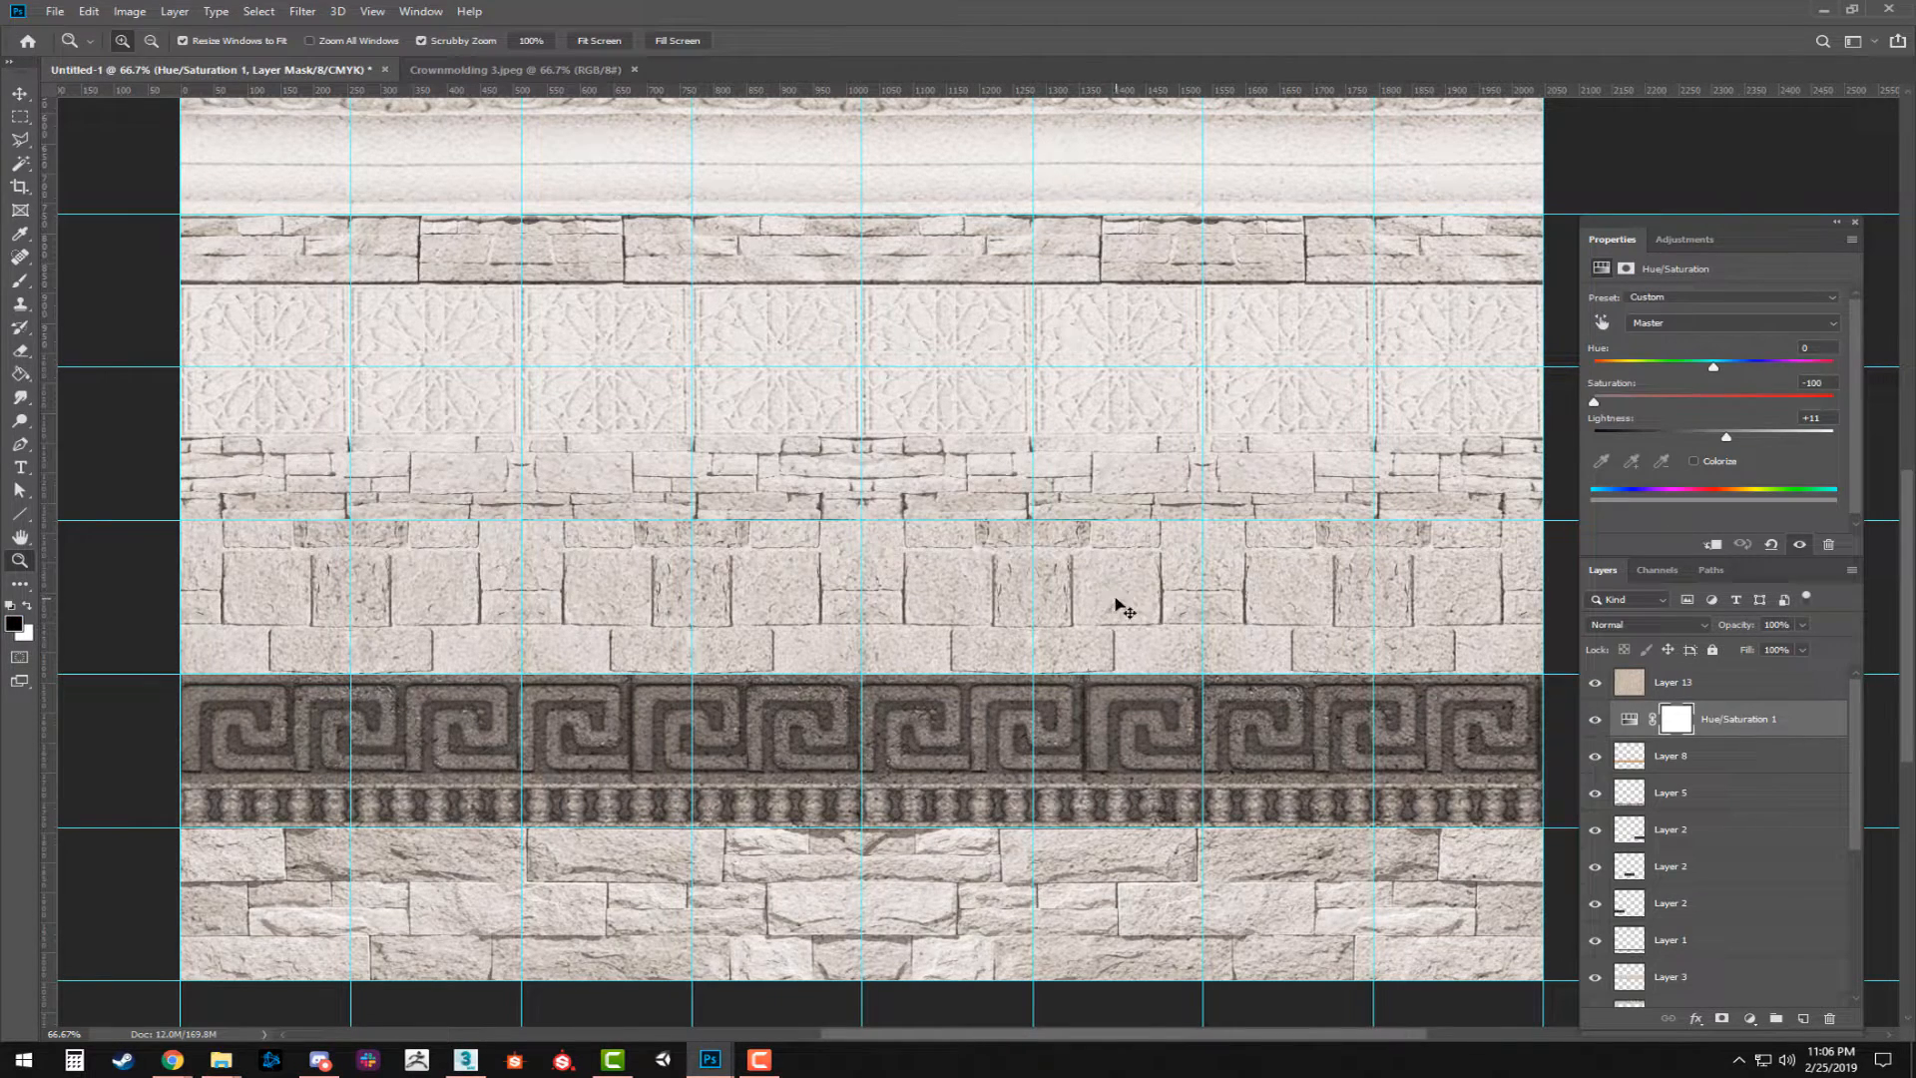
key(ctrl+v)
mouse_move(888, 459)
mouse_down()
mouse_move(769, 392)
mouse_move(872, 462)
mouse_up()
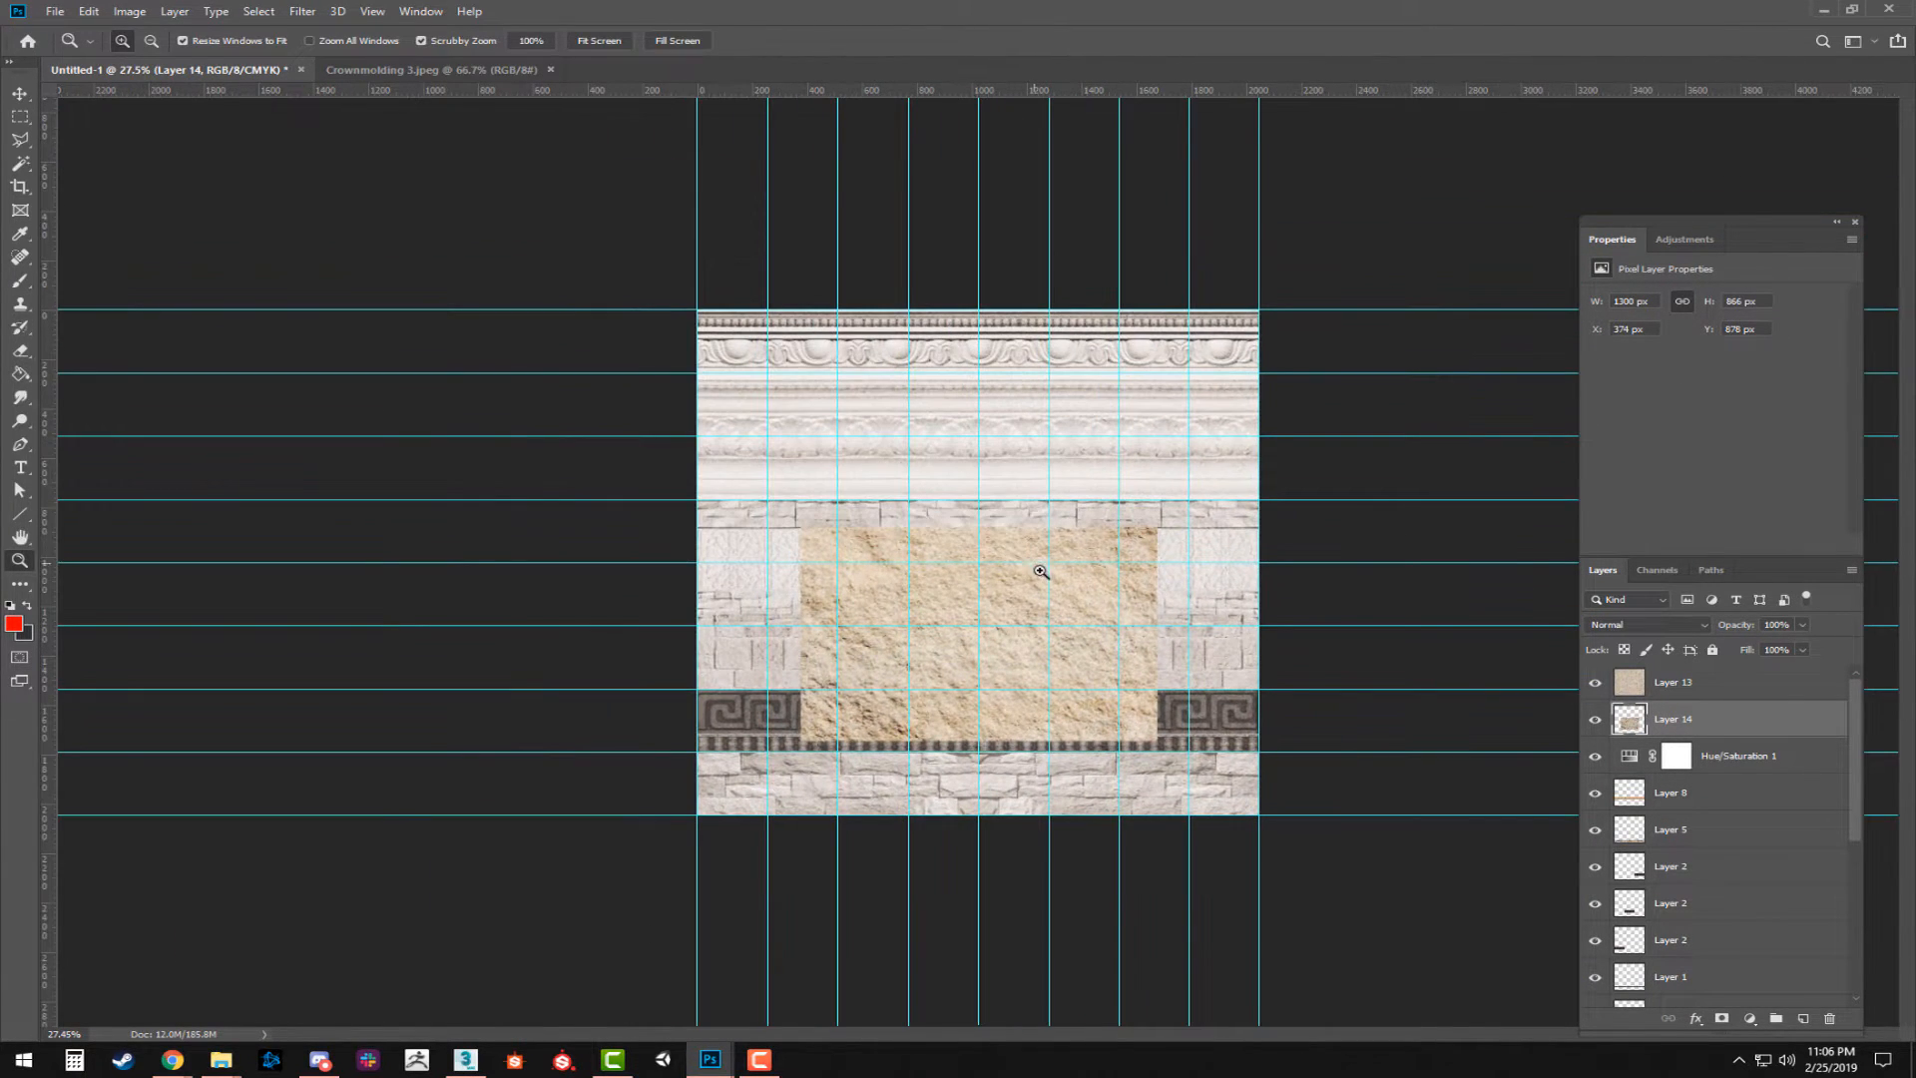
Scale the rough stone layer to about 158% so it spans the sheet's width, aligned with the sheet's upper edge.
key(ctrl+t)
drag(799, 526, 738, 409)
drag(1154, 463, 1281, 379)
drag(1073, 483, 1066, 394)
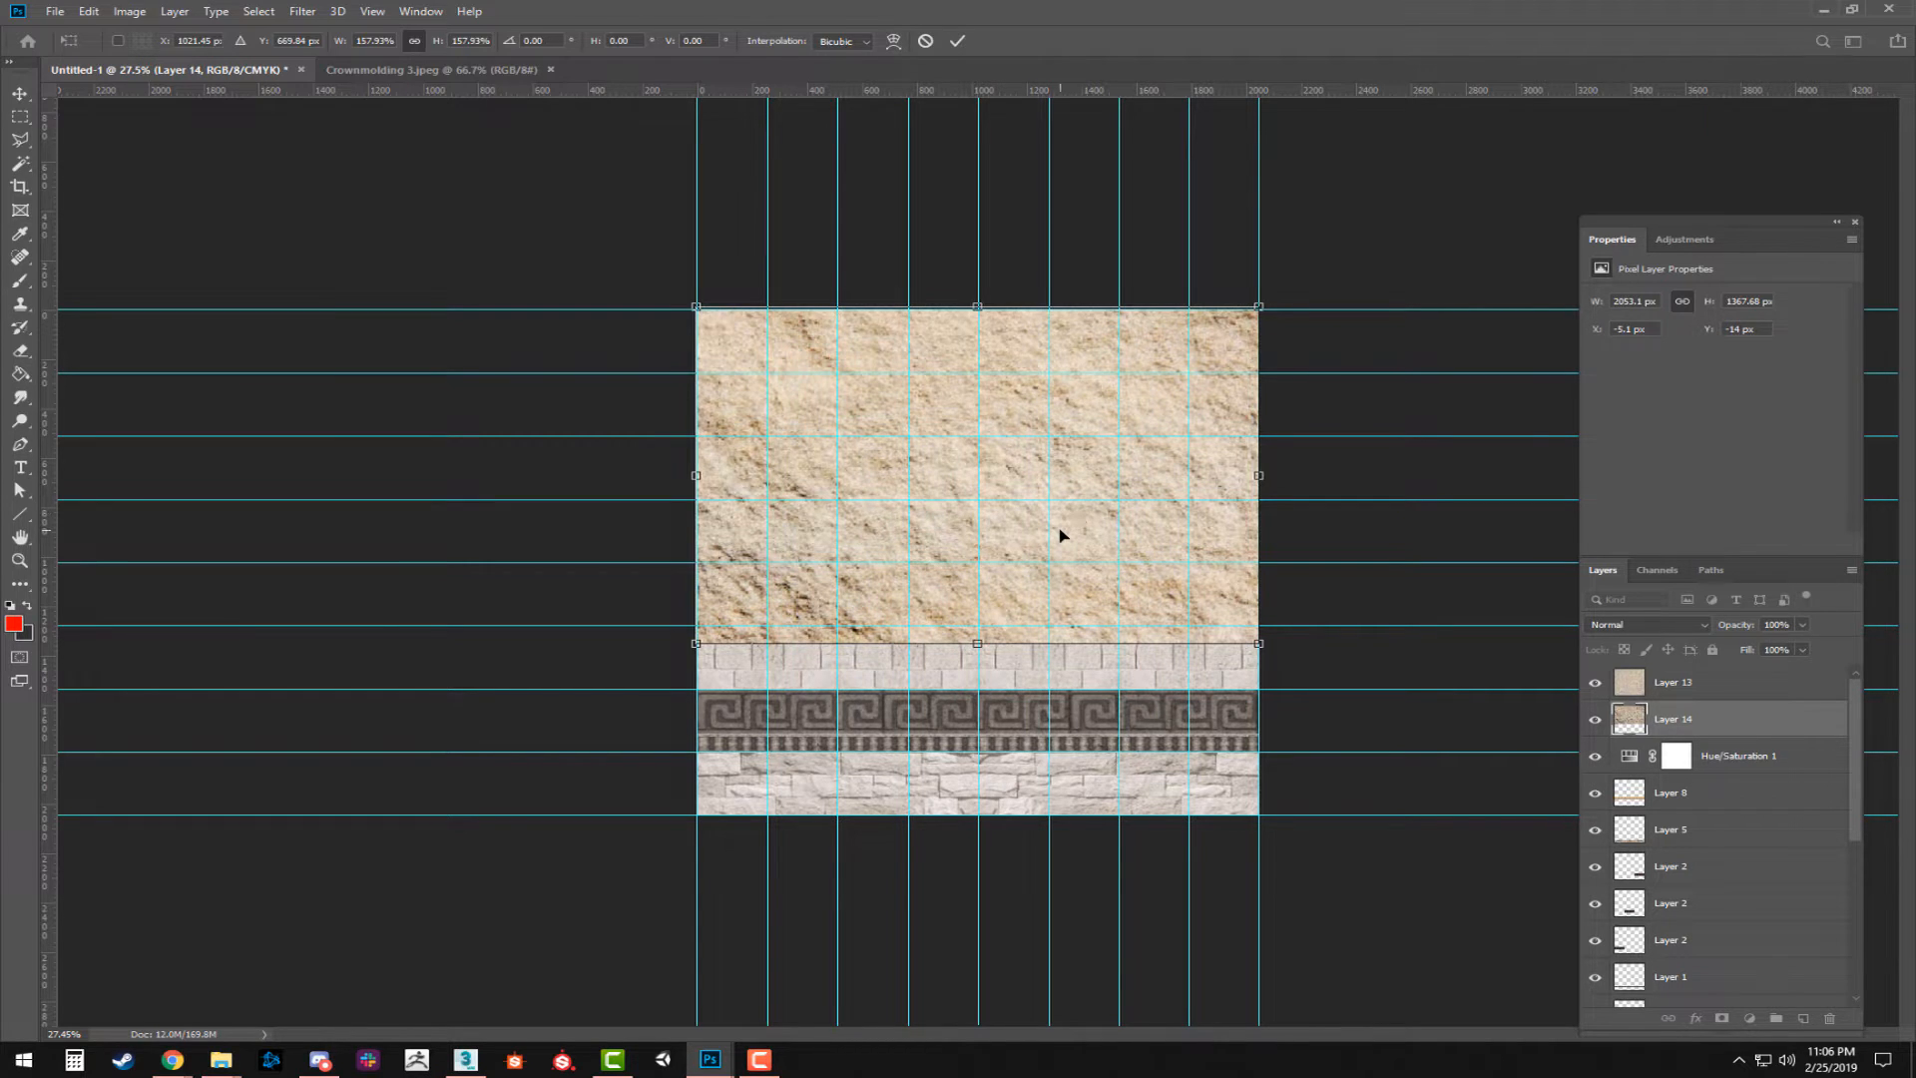
key(Return)
Hide the guides and Layer 13 to leave the rough stone texture unobstructed.
key(z)
key(ctrl+h)
scroll(1095, 529, up, 4)
scroll(1110, 580, down, 2)
scroll(1110, 580, down, 1)
key(v)
drag(1055, 493, 1027, 778)
click(1696, 680)
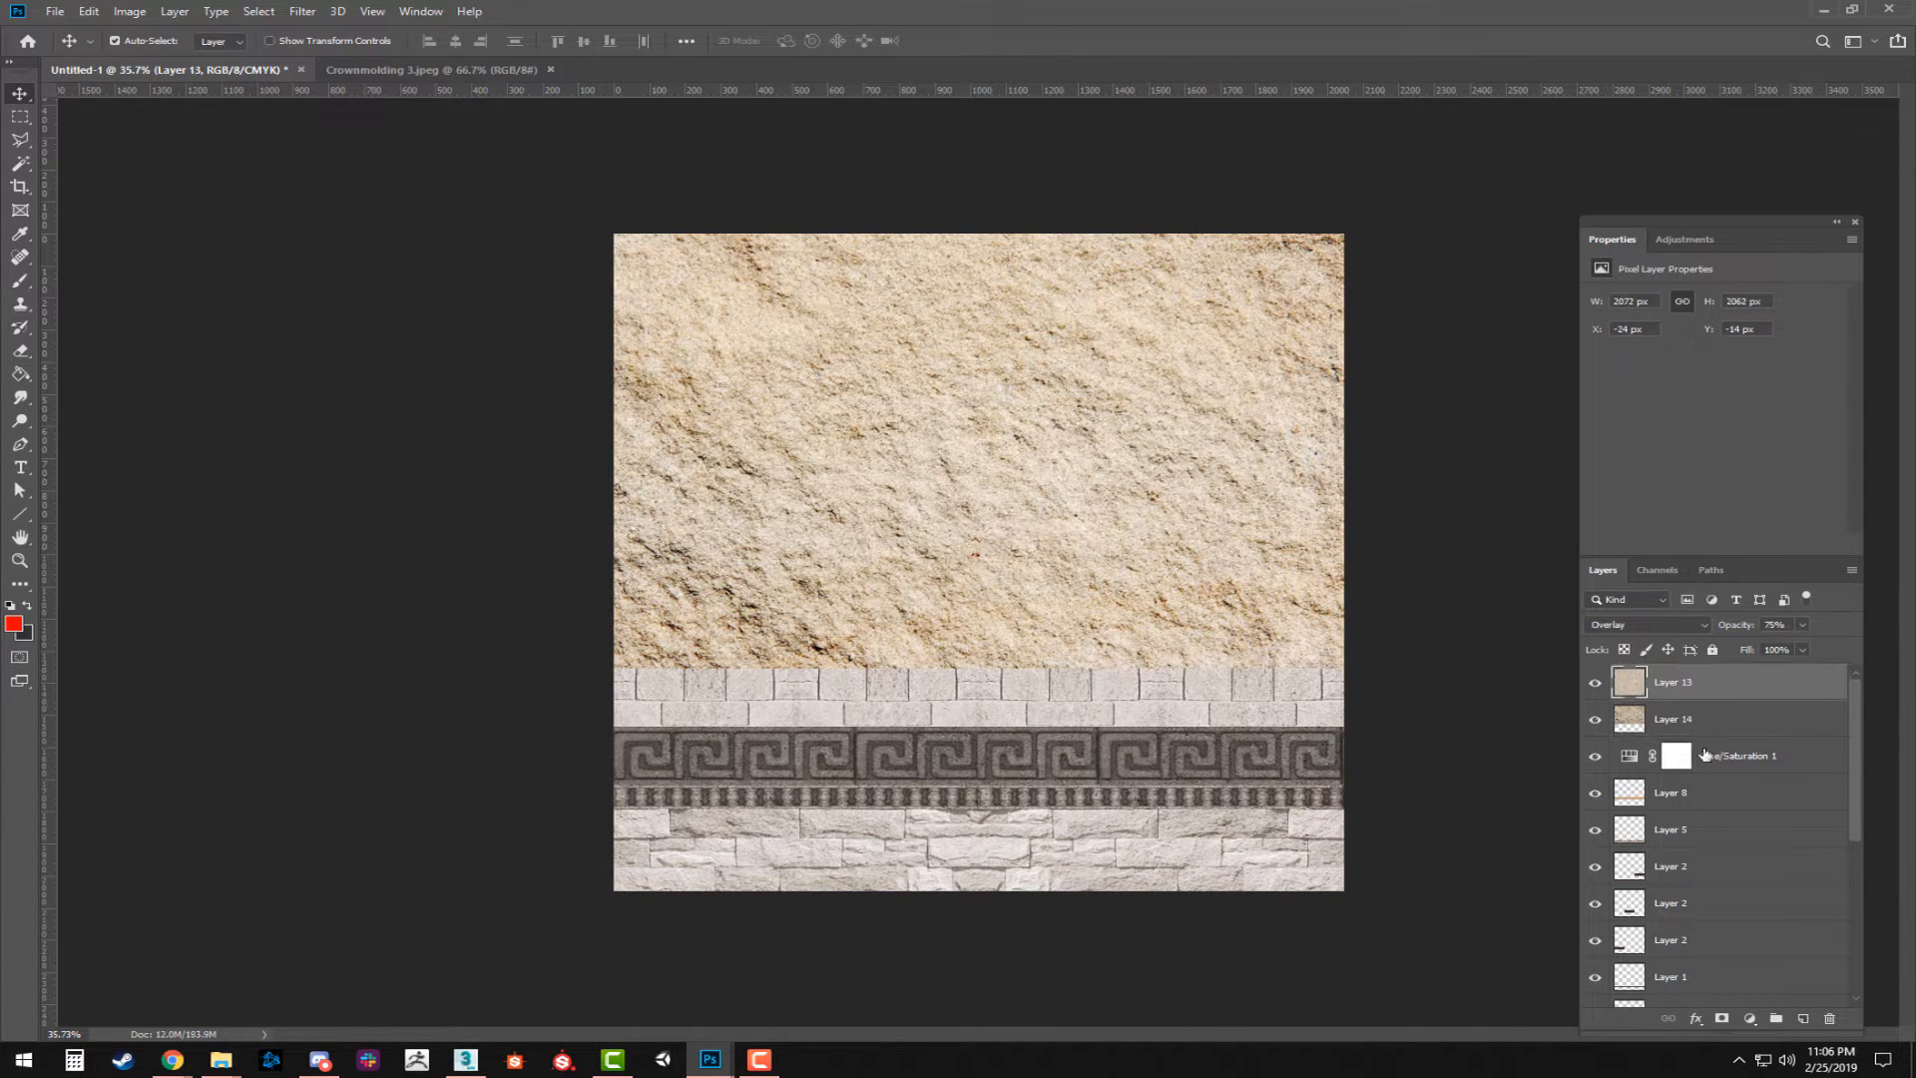
click(1594, 682)
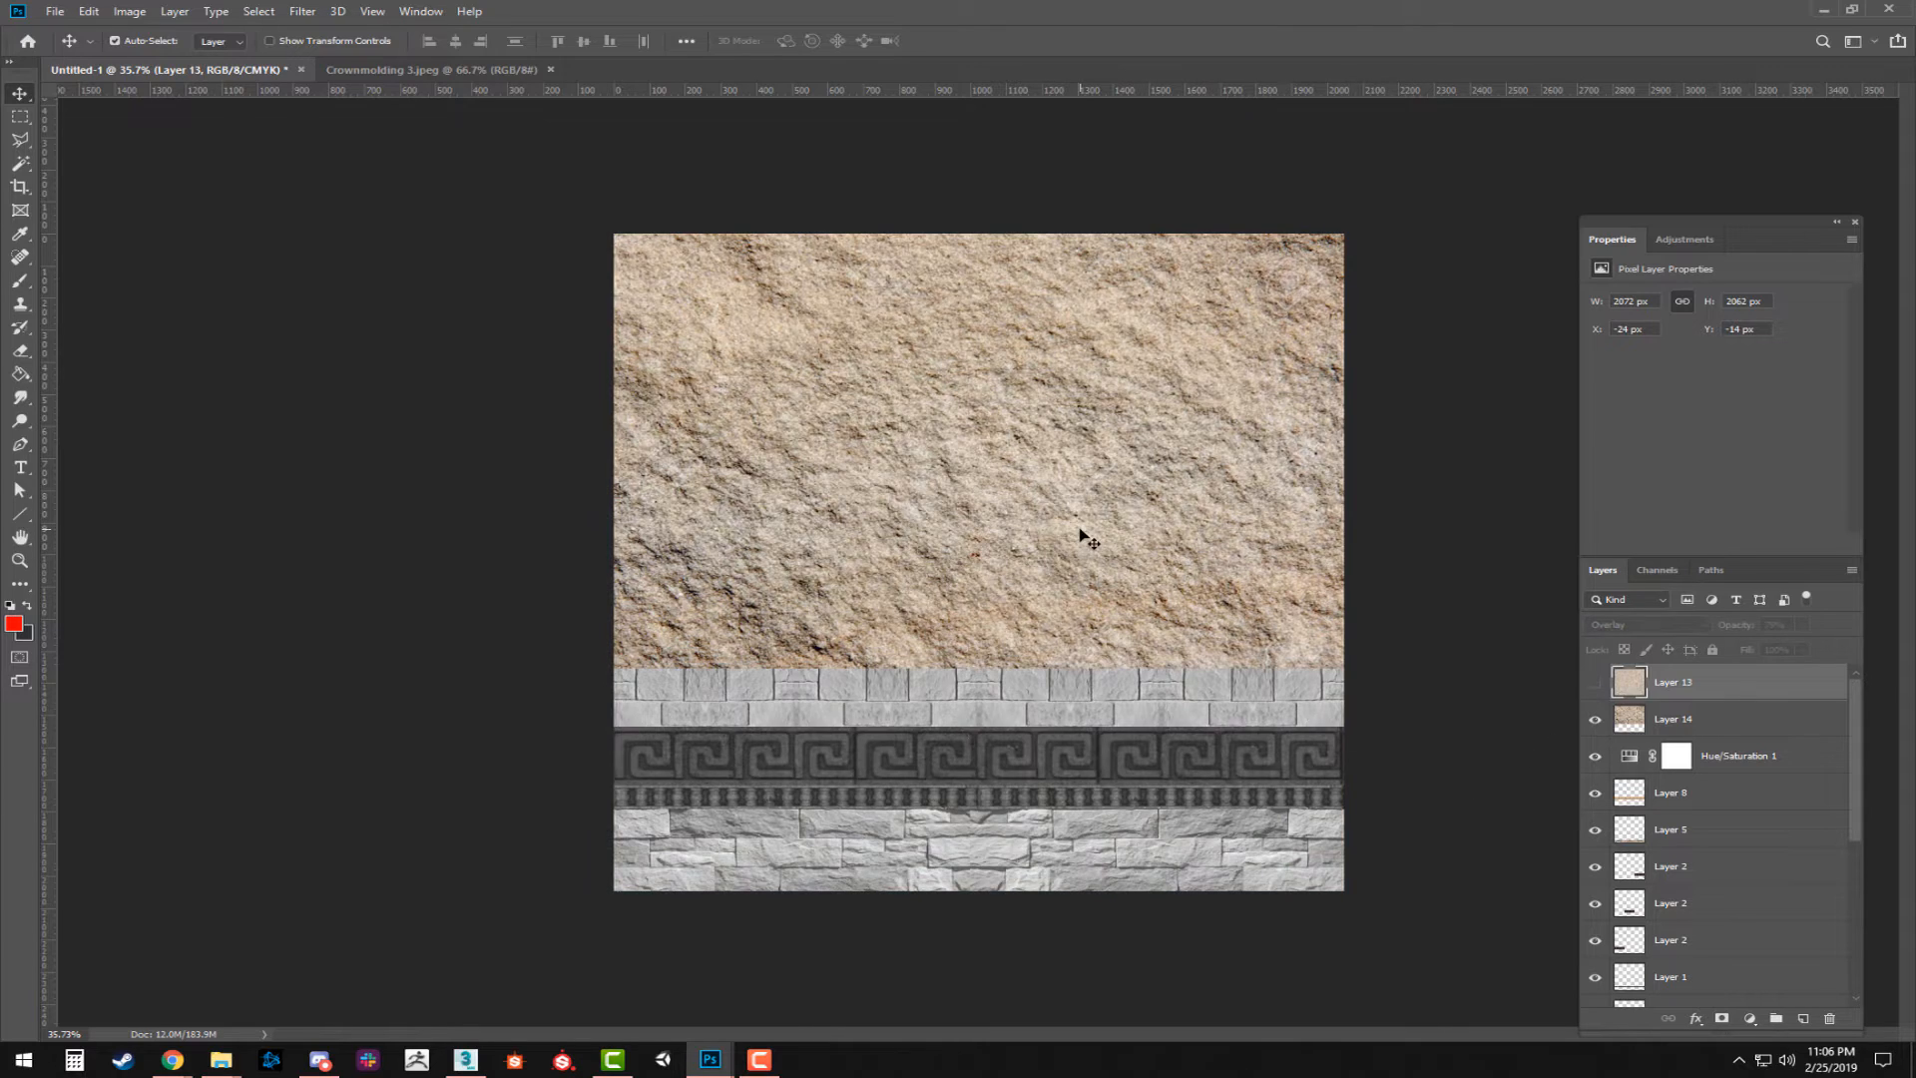
Duplicate the rough stone layer directly below the original and flip the copy vertically to mirror it at the seam.
drag(1111, 459, 1111, 886)
key(ctrl+t)
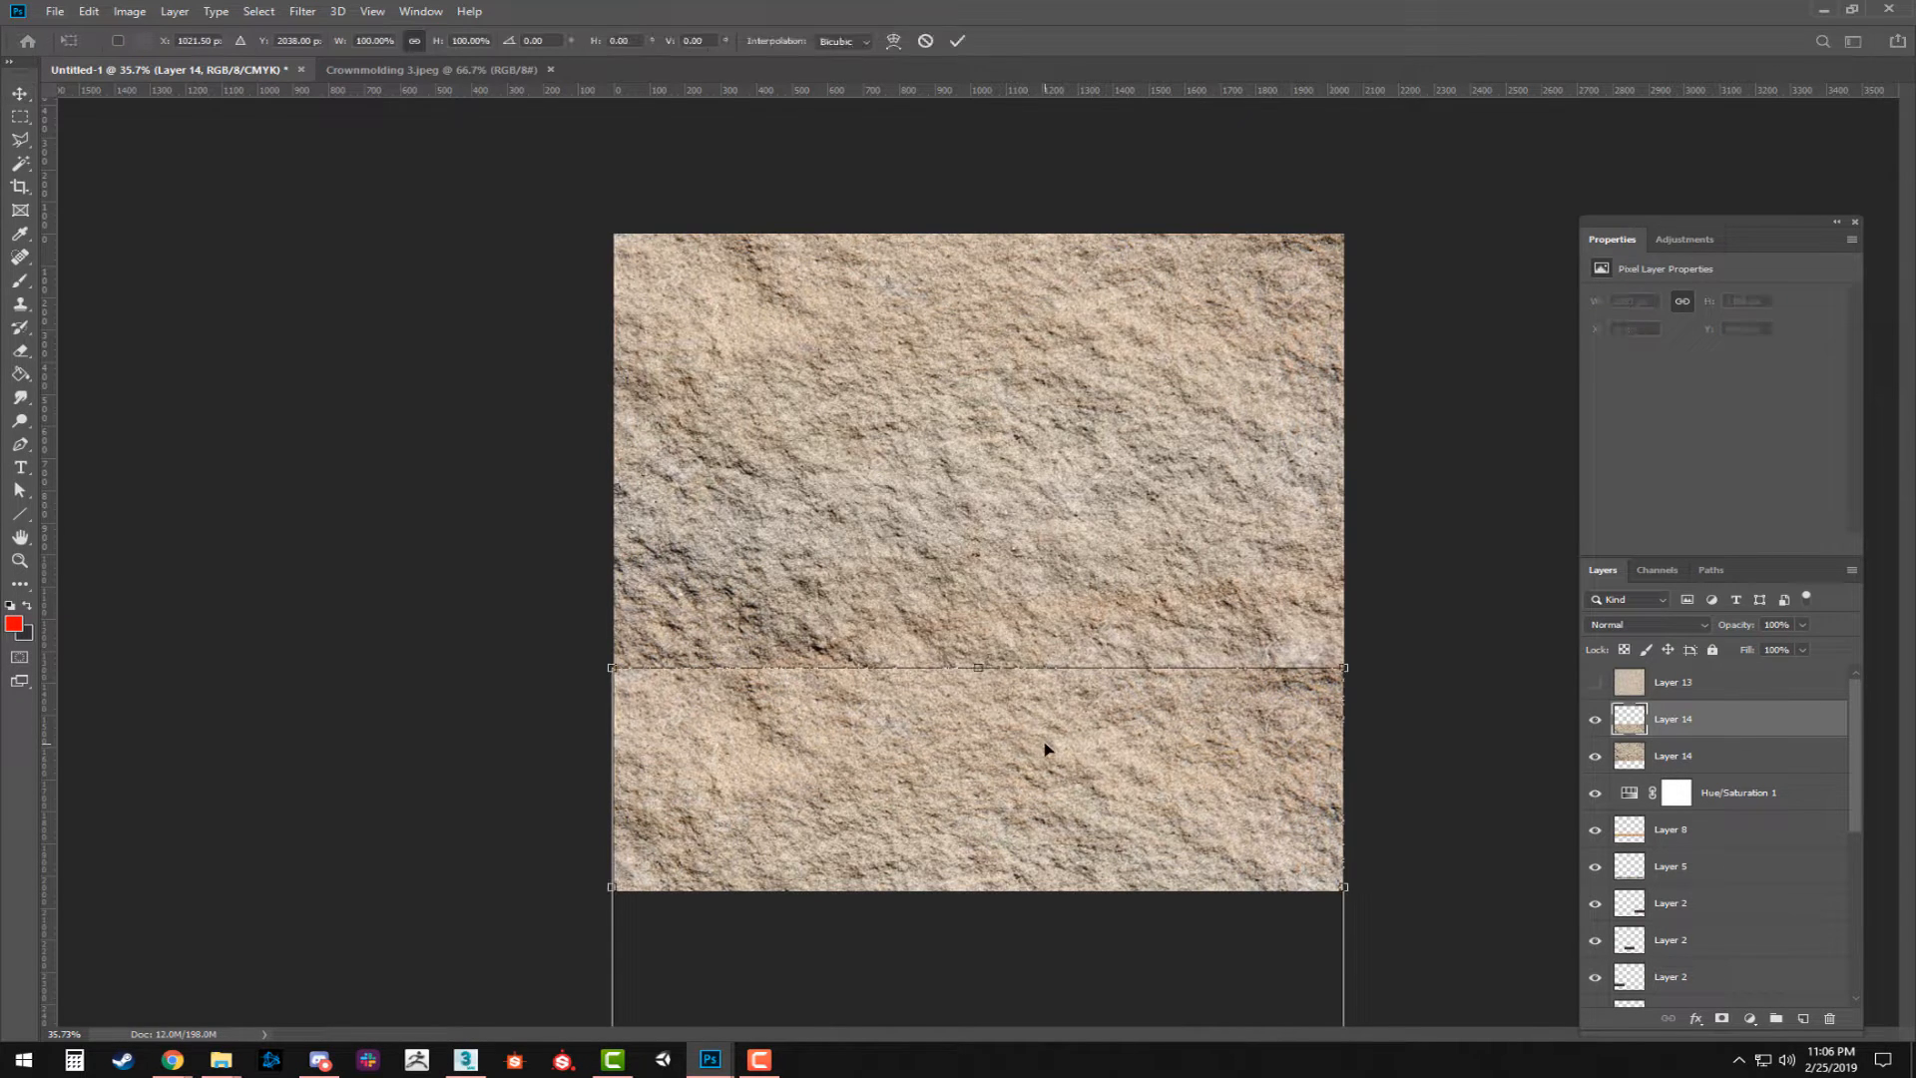
right_click(1046, 748)
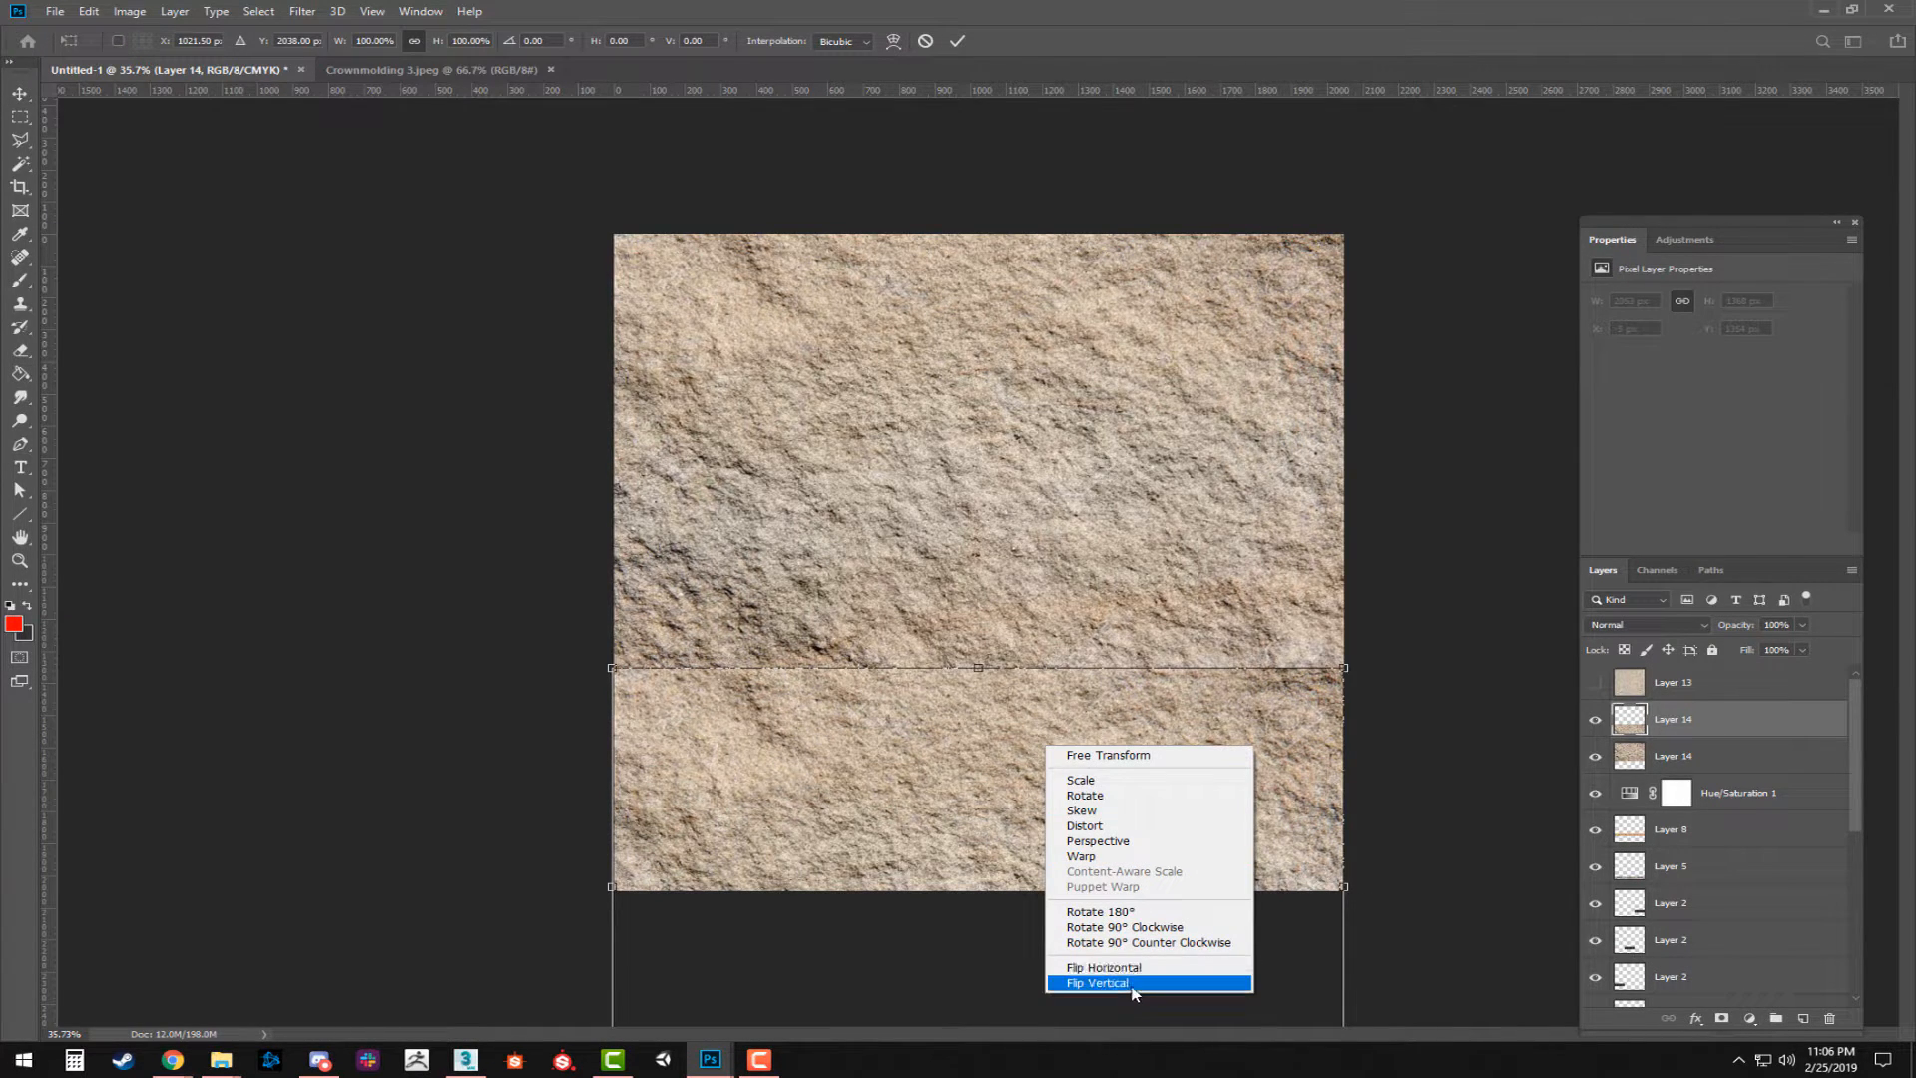
click(1130, 985)
key(Return)
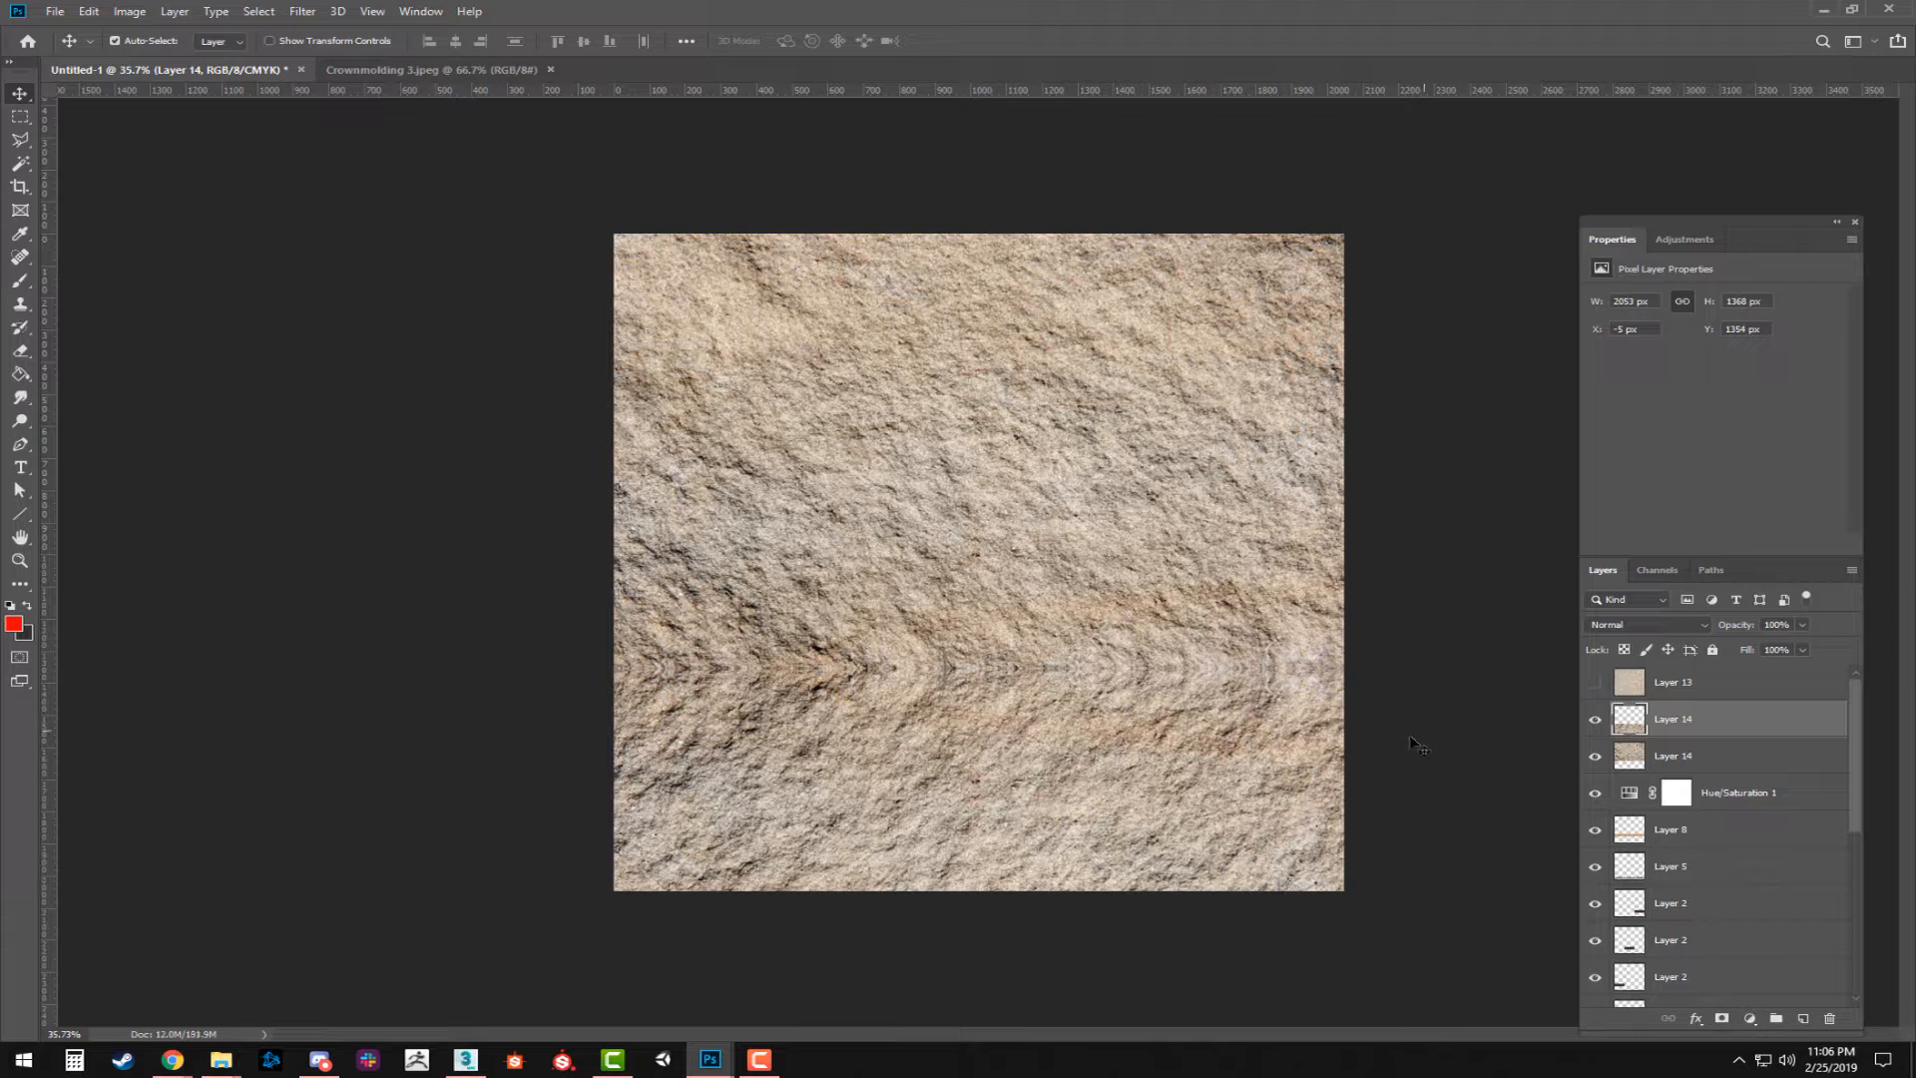
Merge the two rough stone layers into one and blend the result over the sheet in Overlay mode.
ctrl+click(1706, 755)
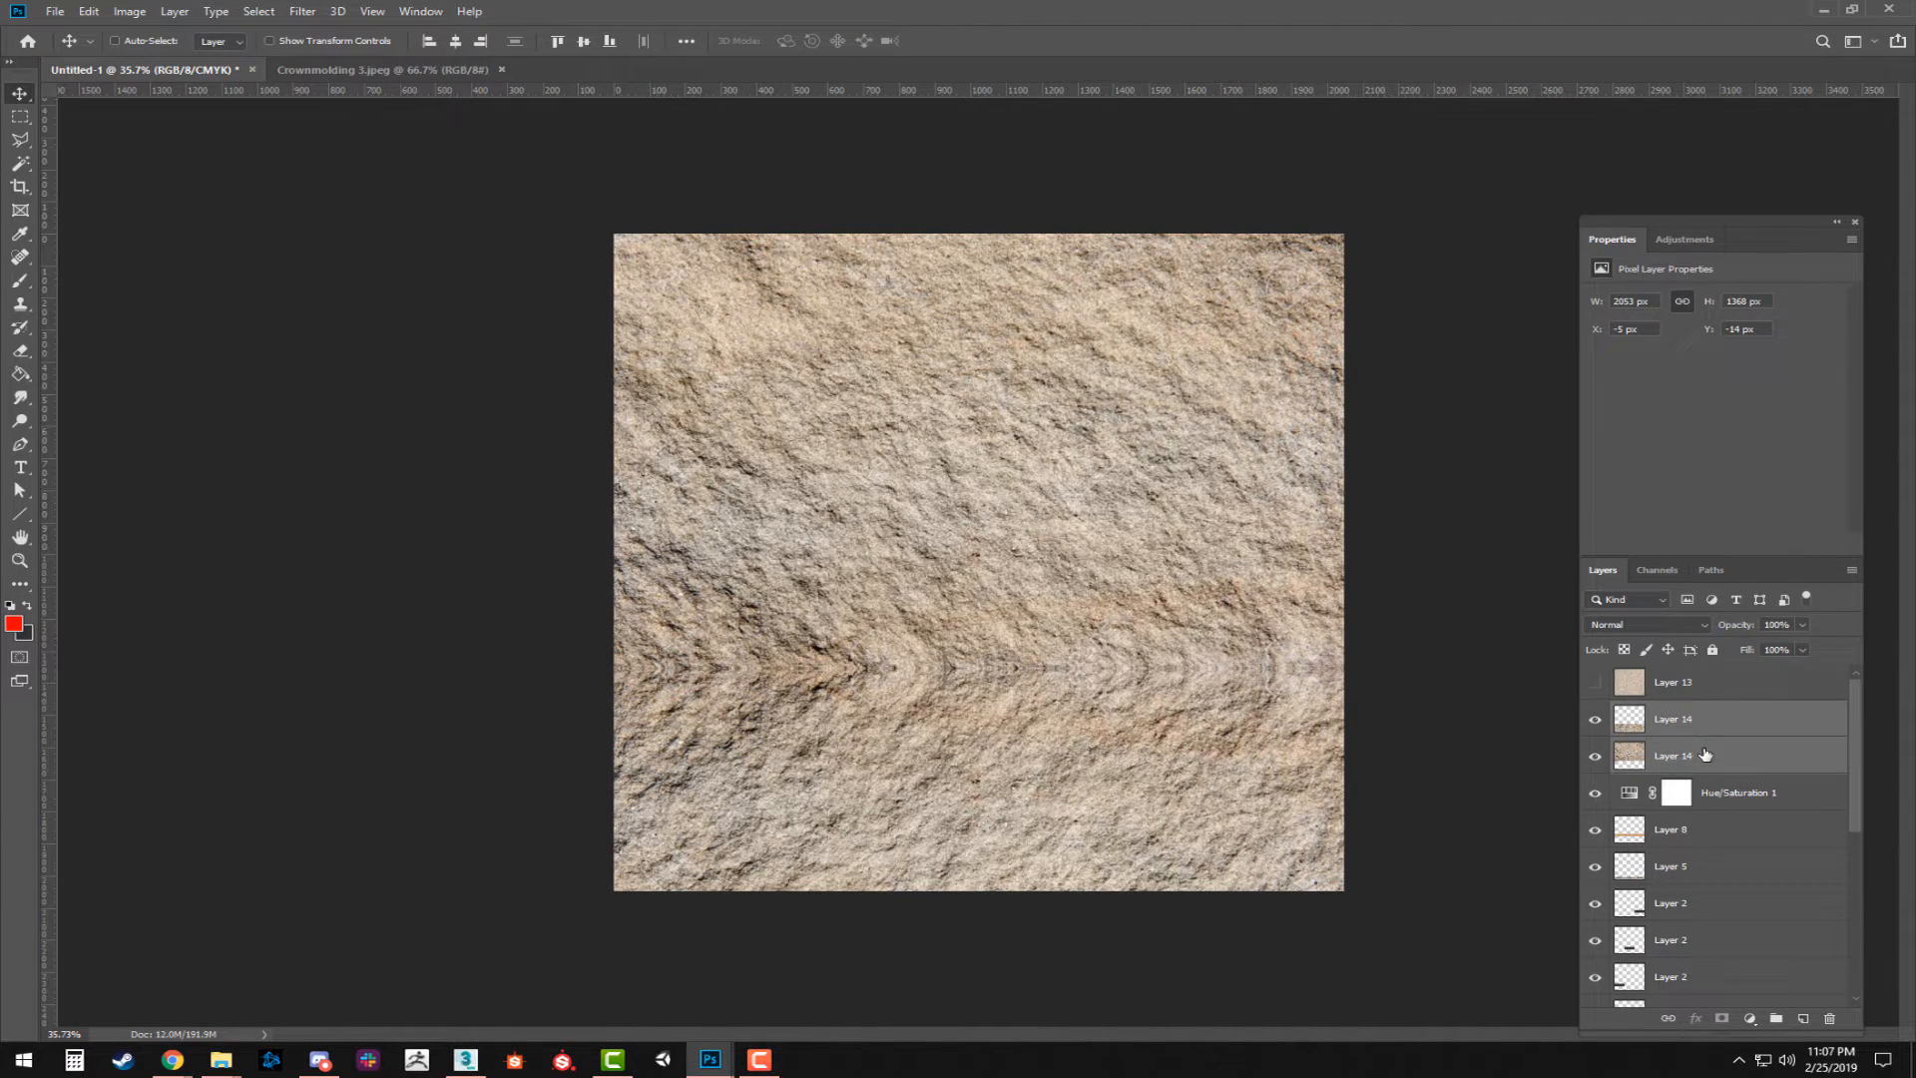
key(ctrl+e)
click(1647, 627)
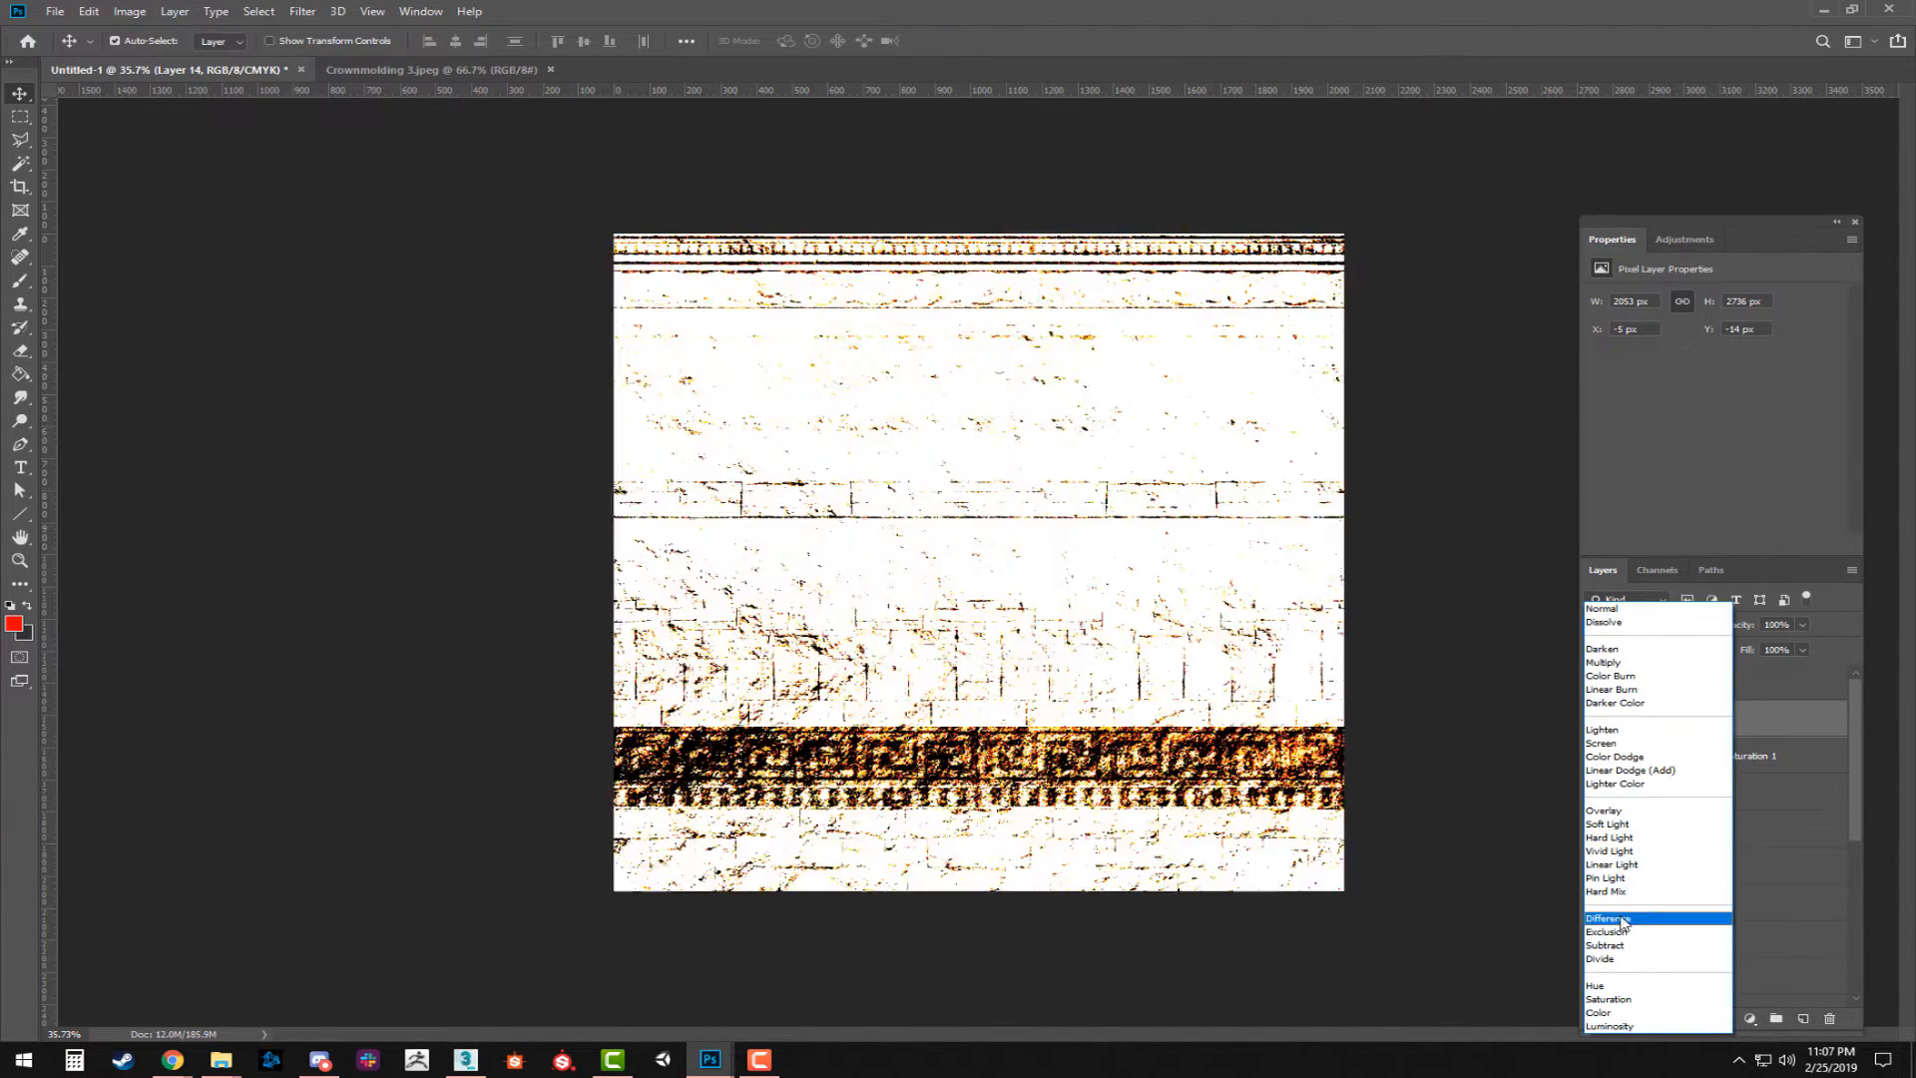
click(1621, 812)
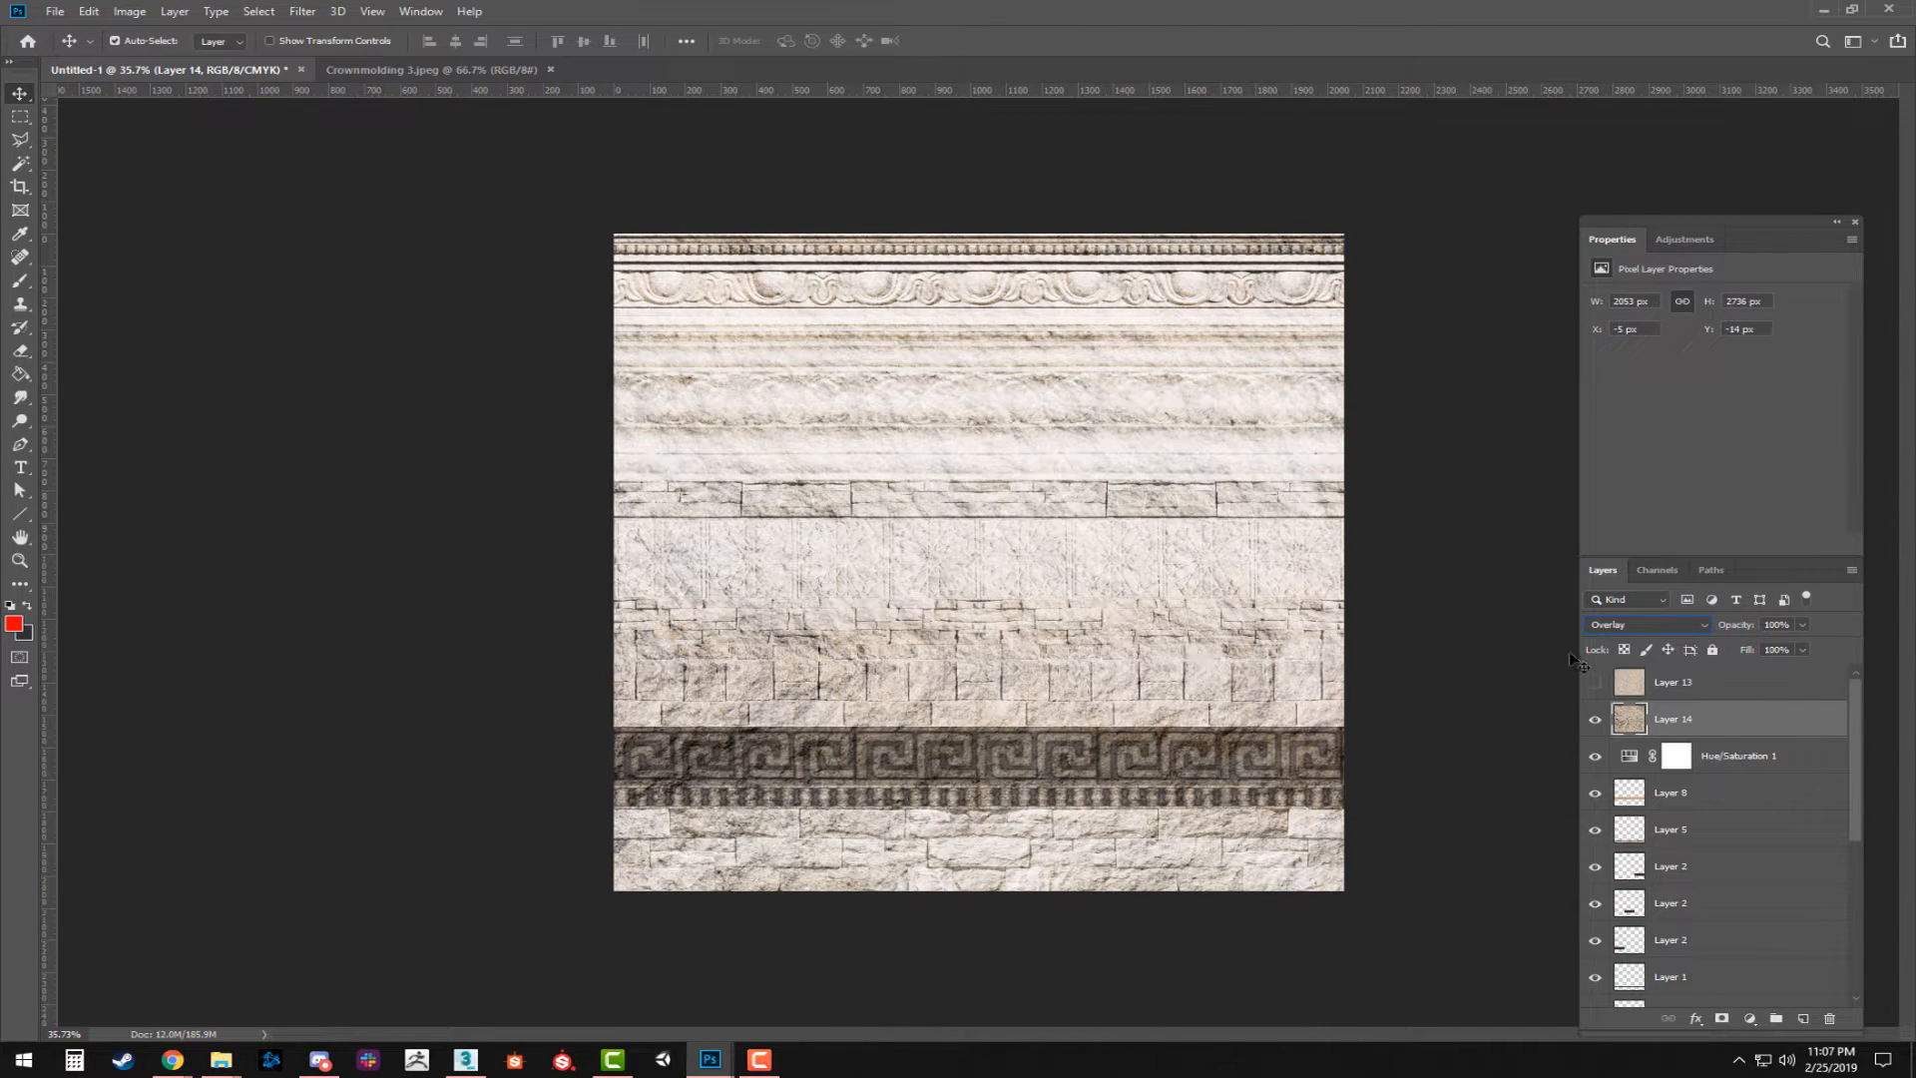
click(1615, 624)
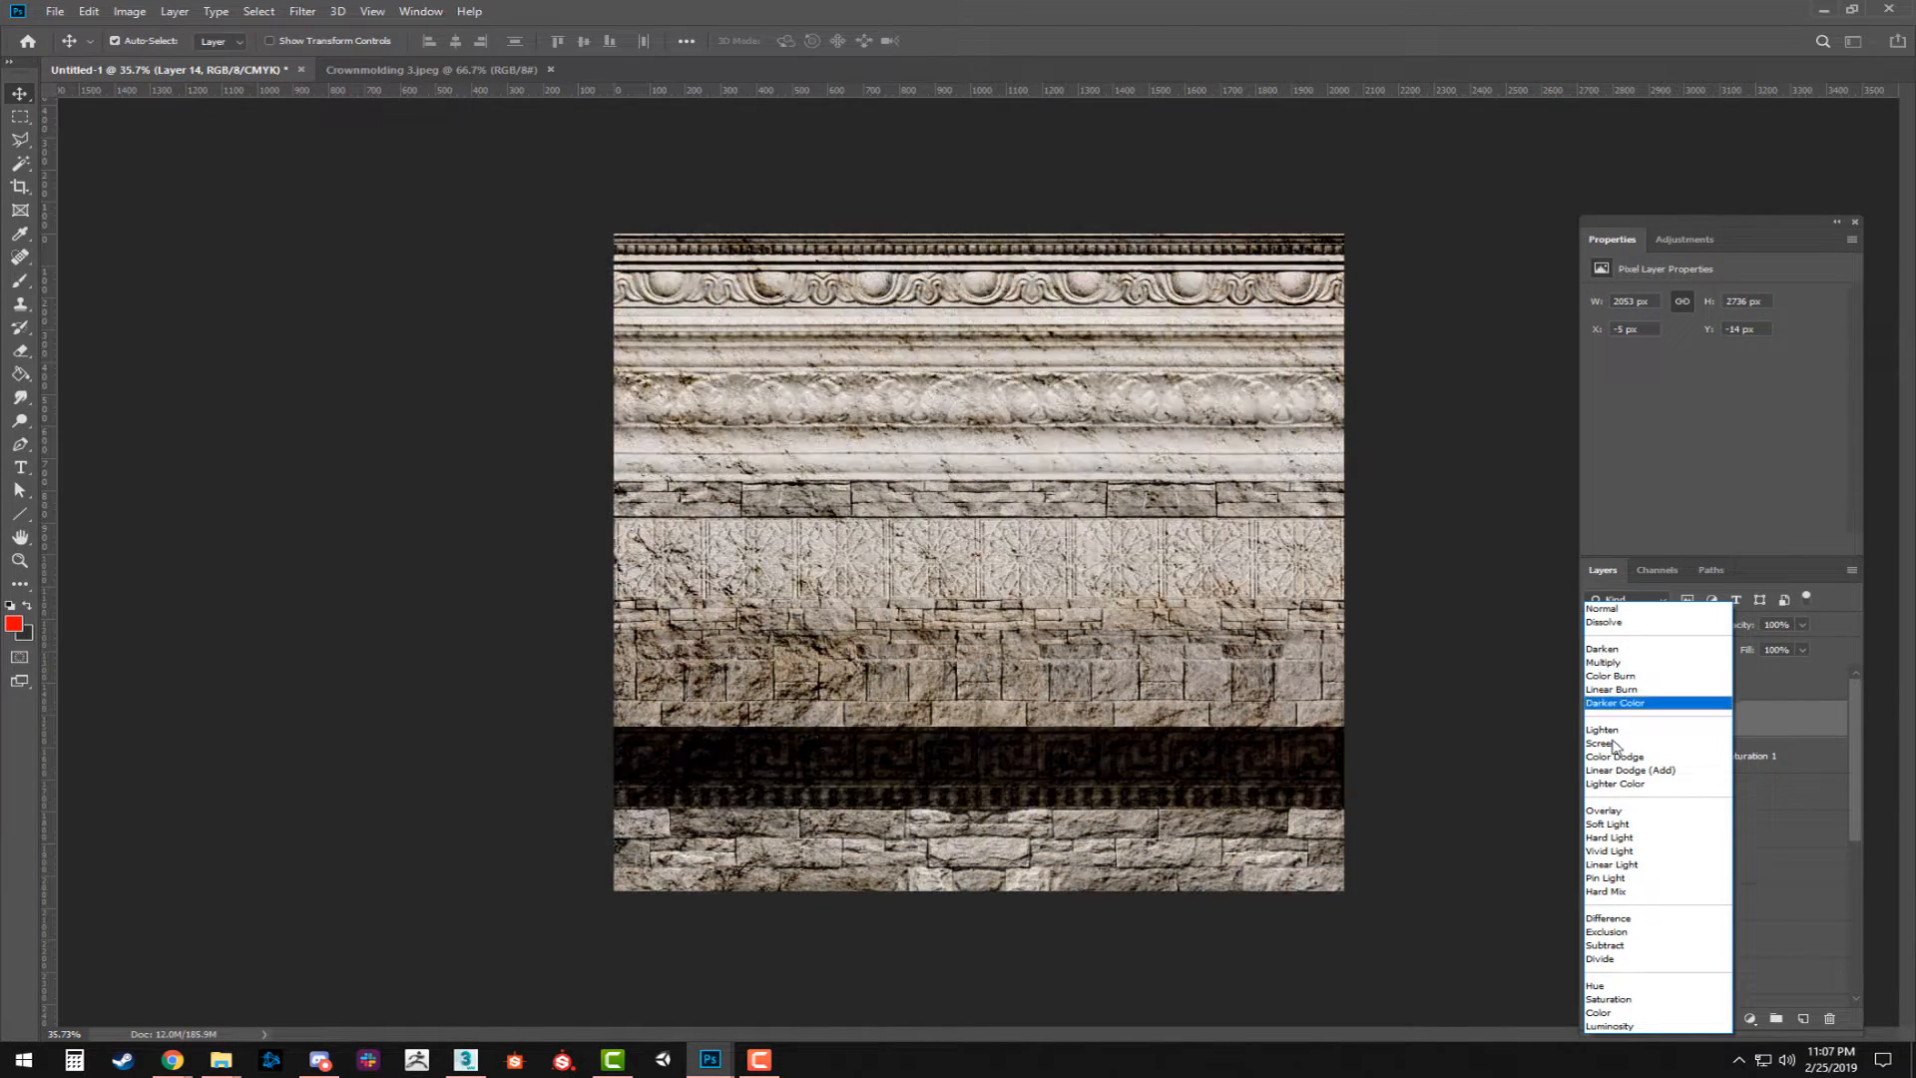
click(1622, 812)
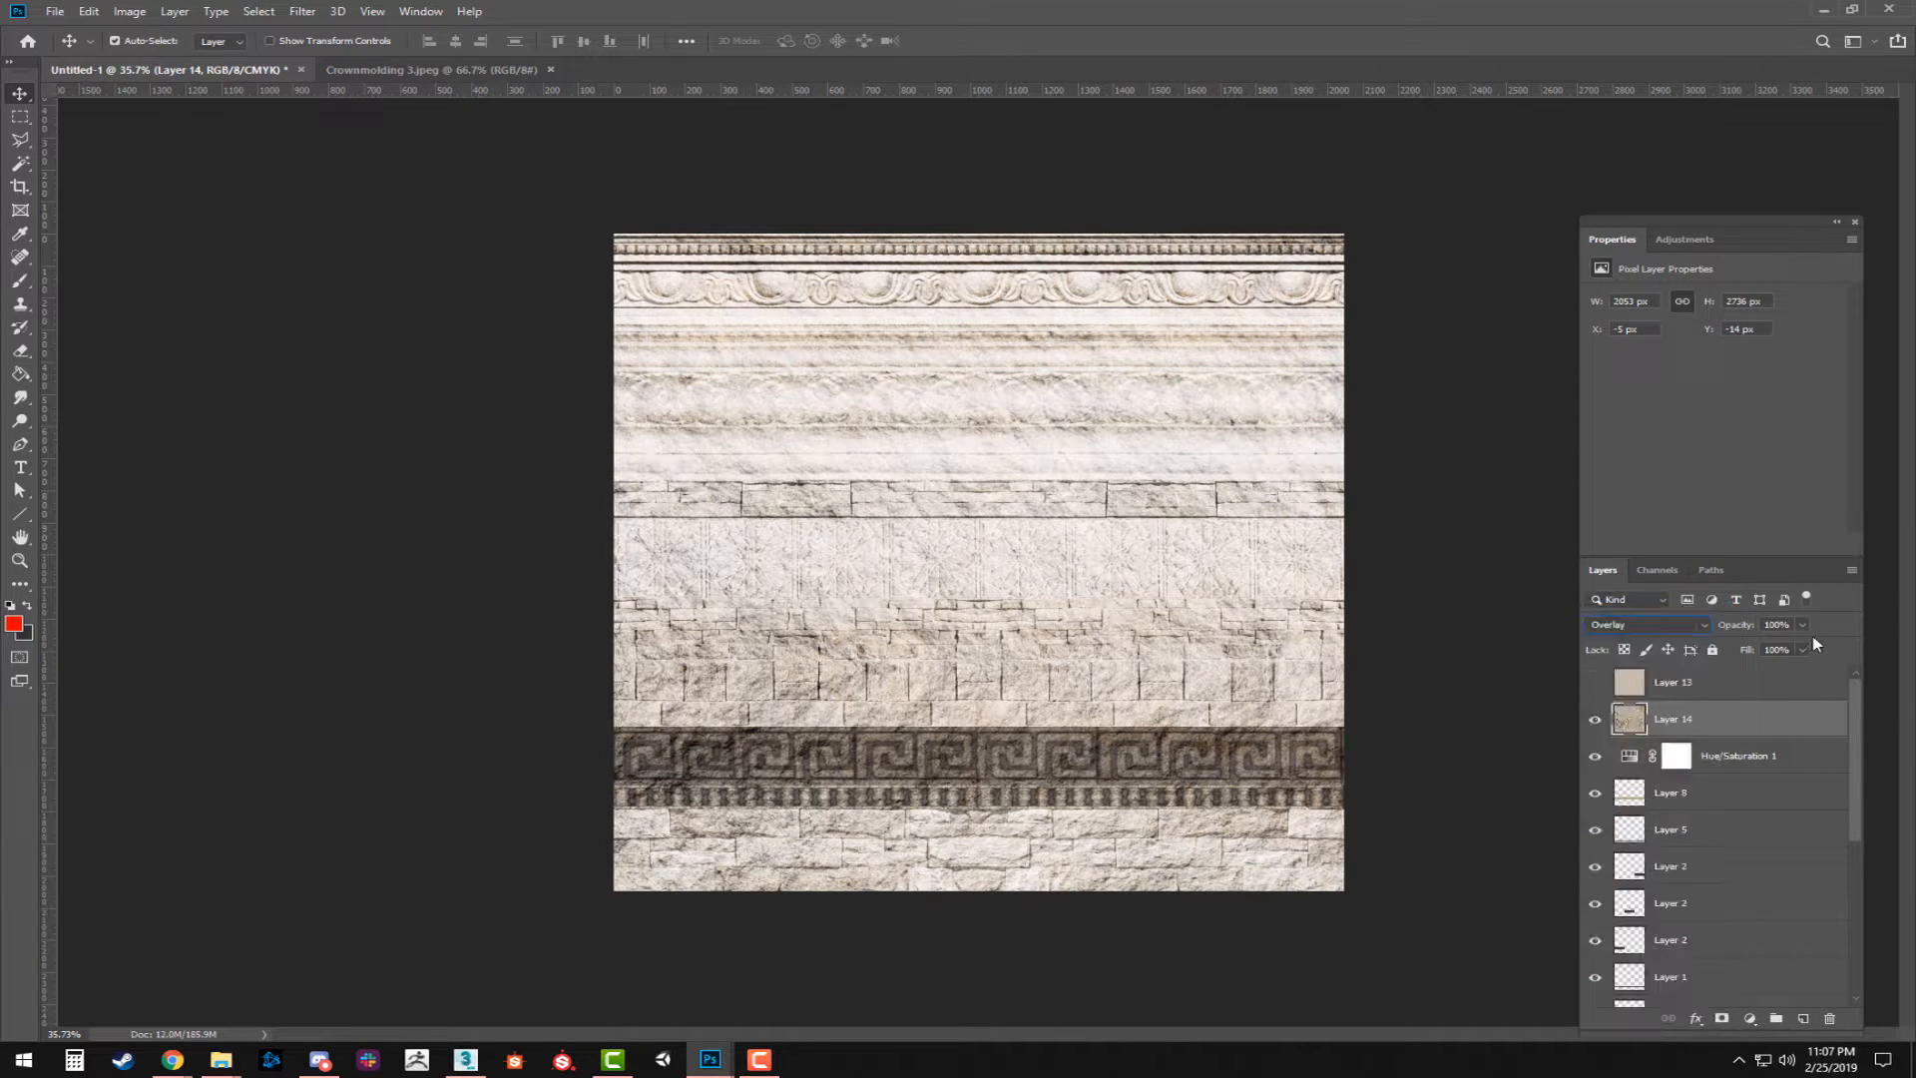
Set the rough stone layer's opacity to 50% and compare the sheet with and without Layer 13.
drag(1792, 623, 1636, 642)
text(50)
key(Return)
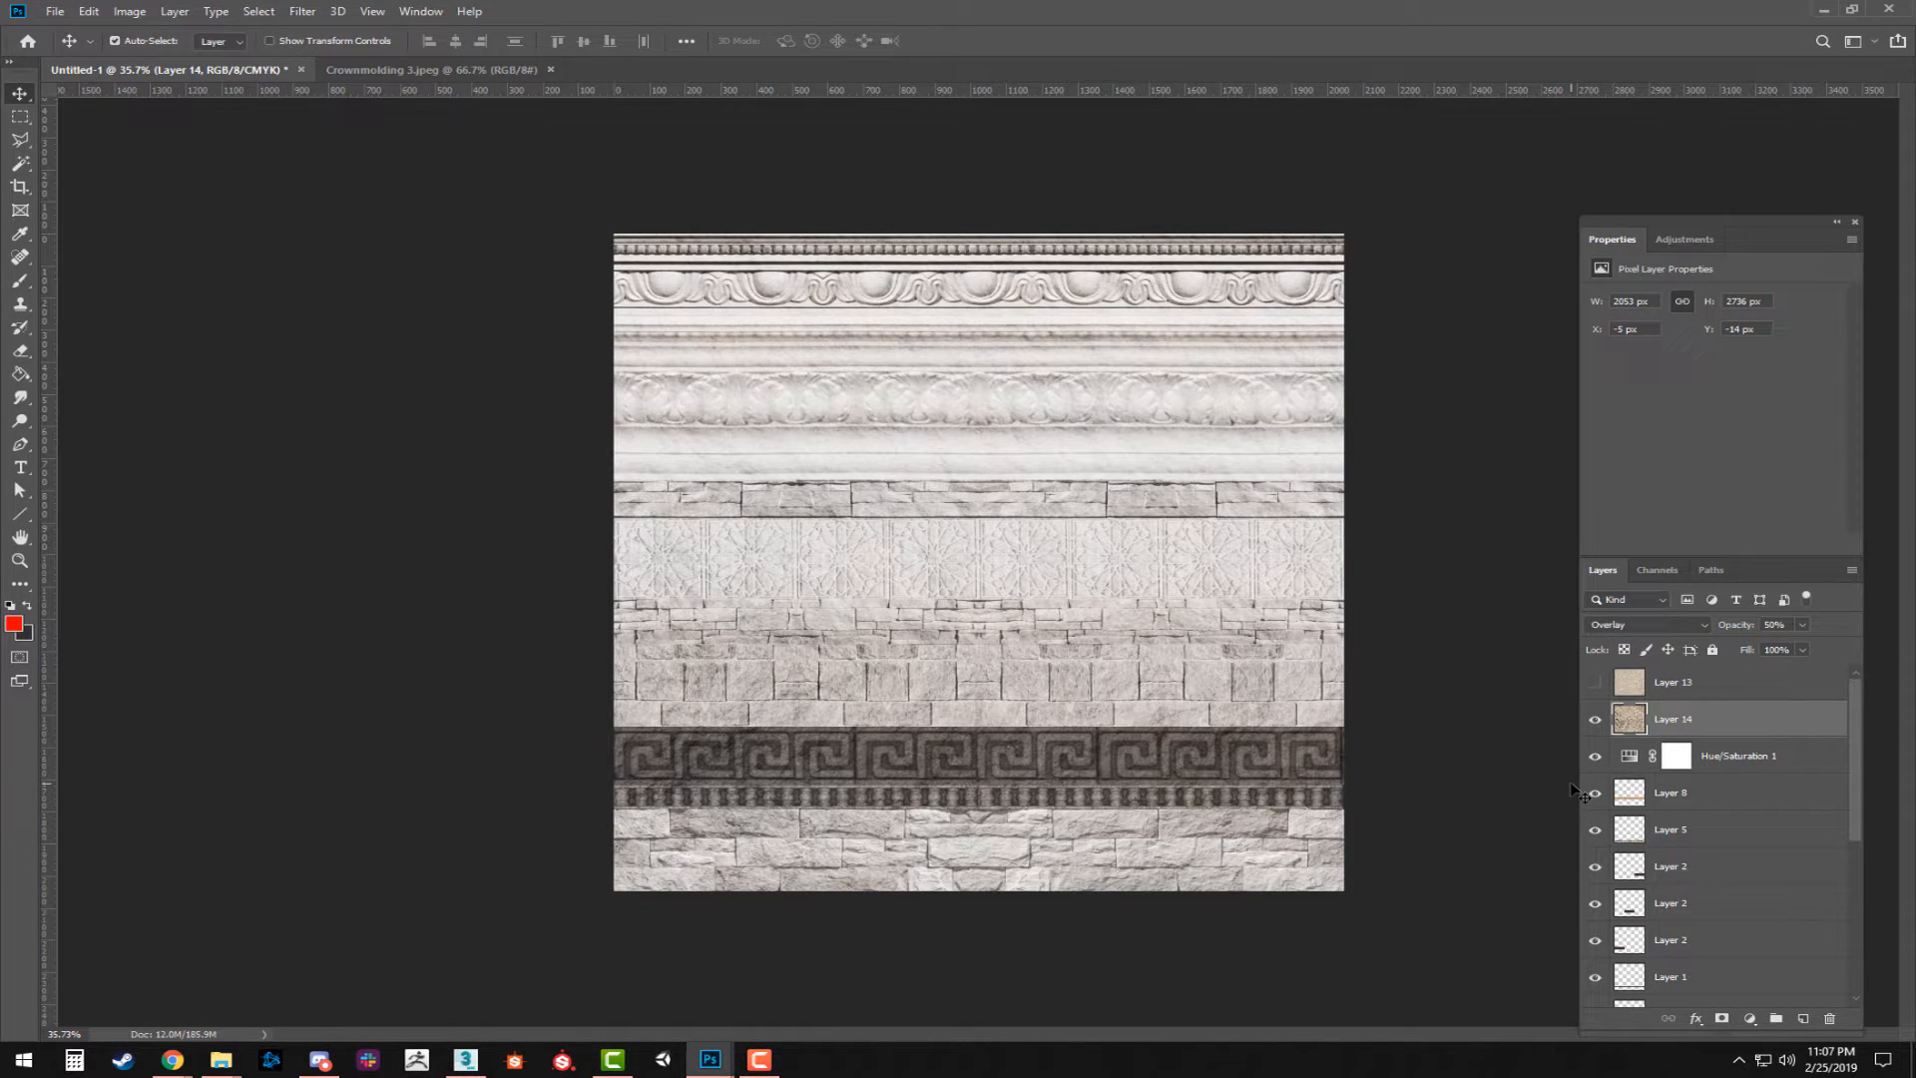
click(1595, 682)
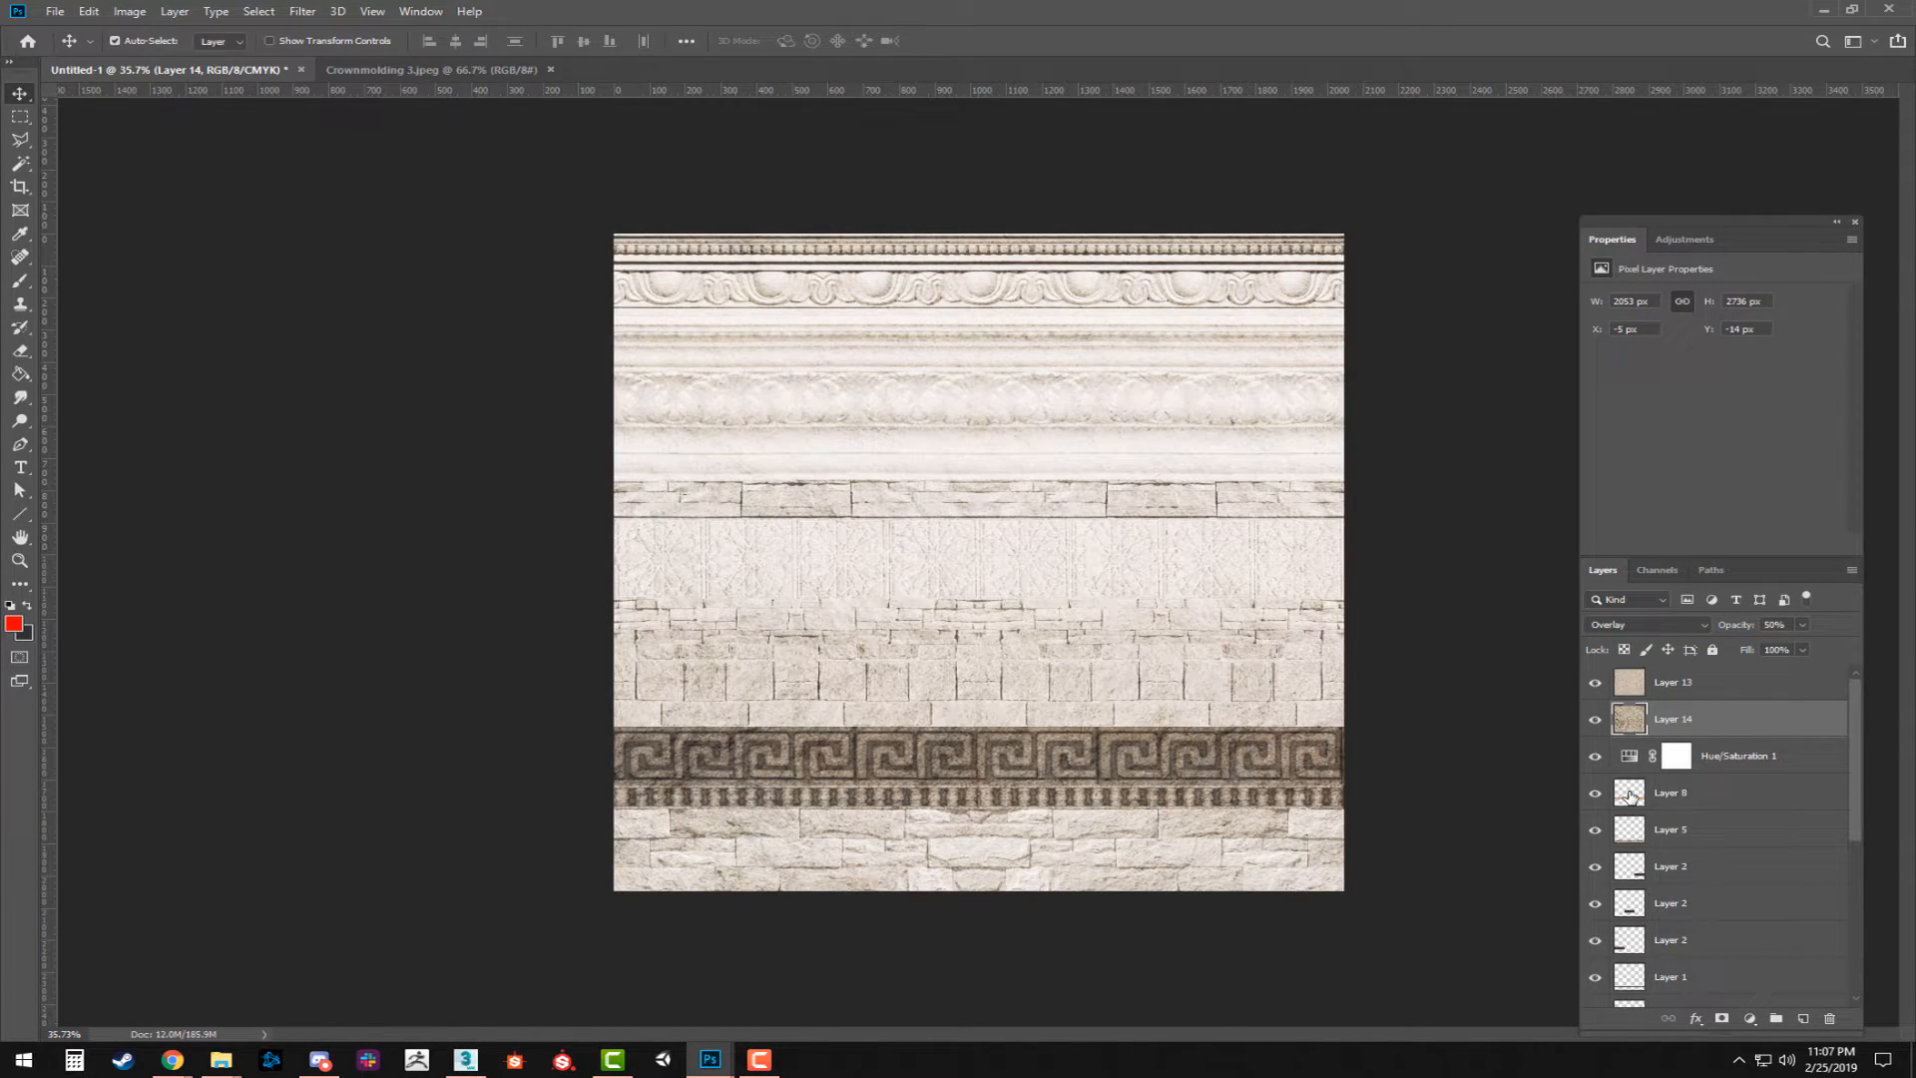
click(1595, 681)
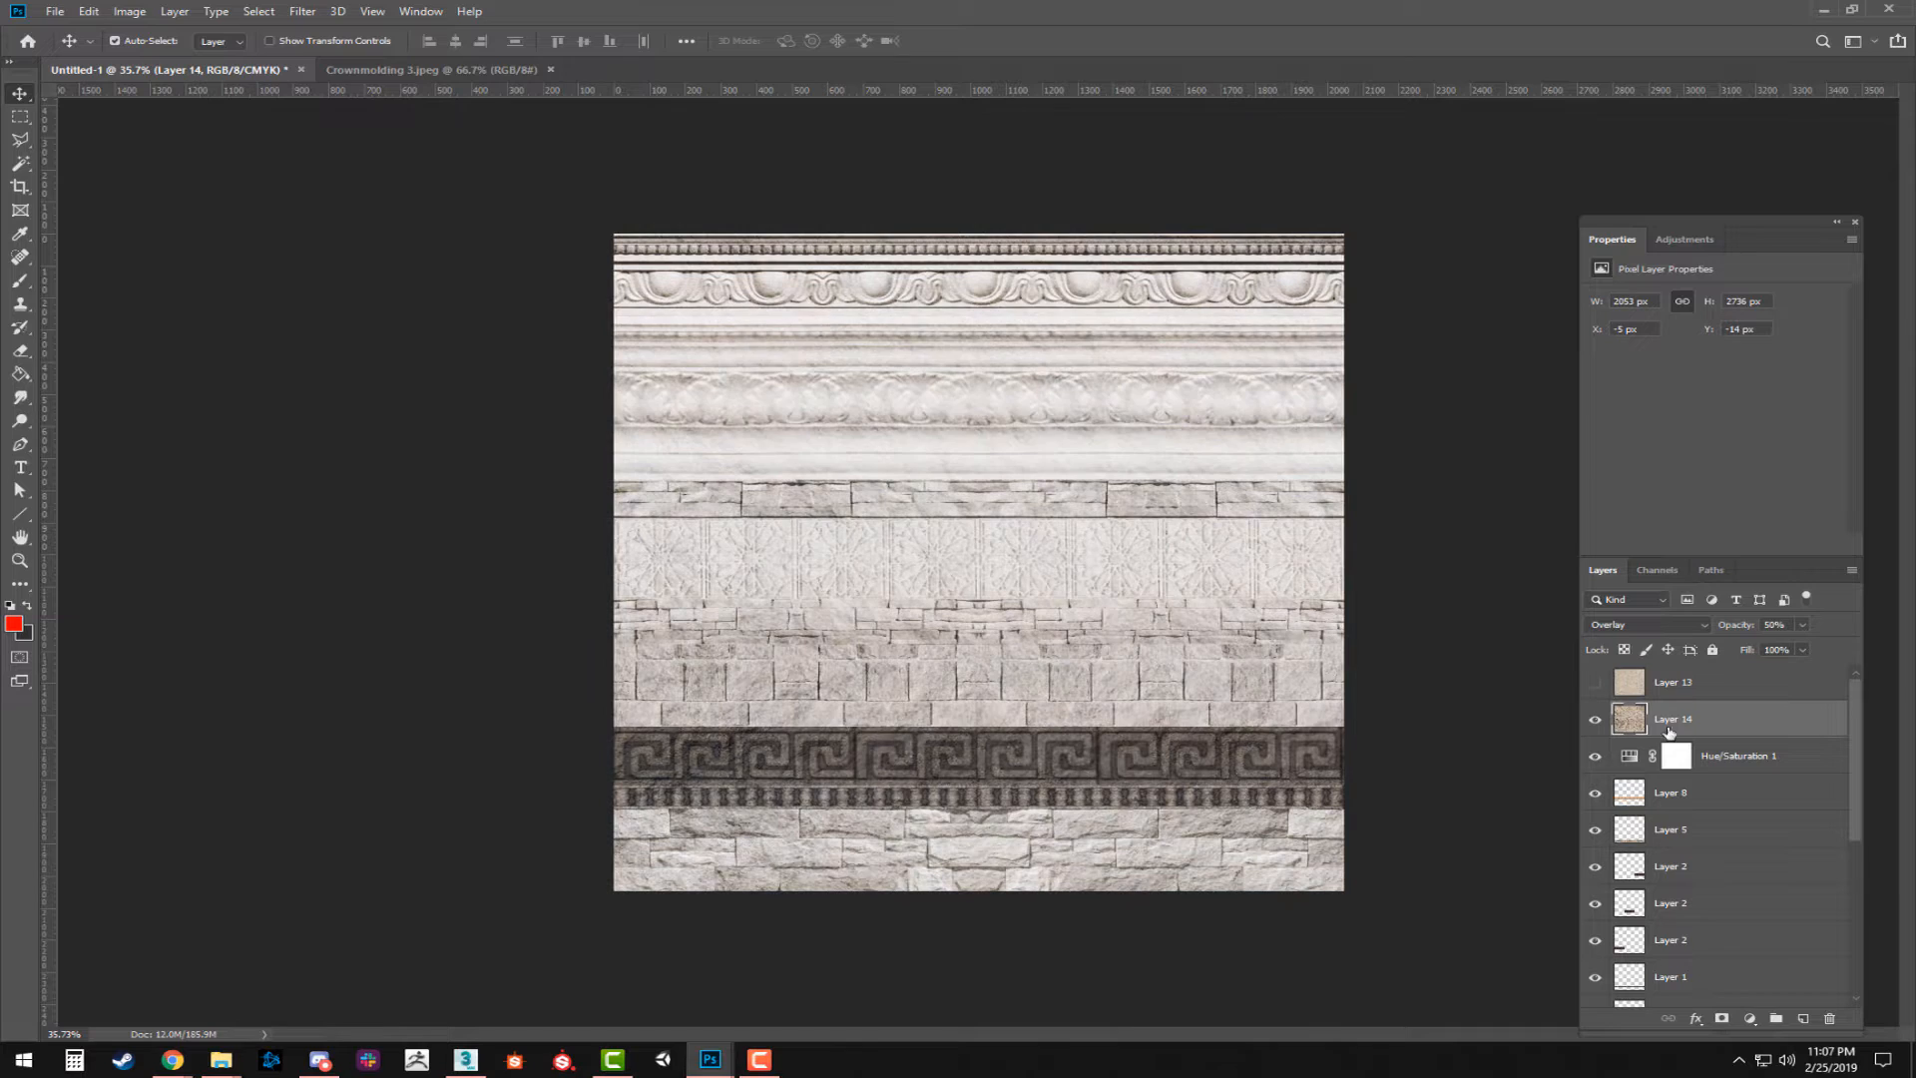
Try the Color blend mode on the rough stone layer and examine the strips up close.
click(1689, 625)
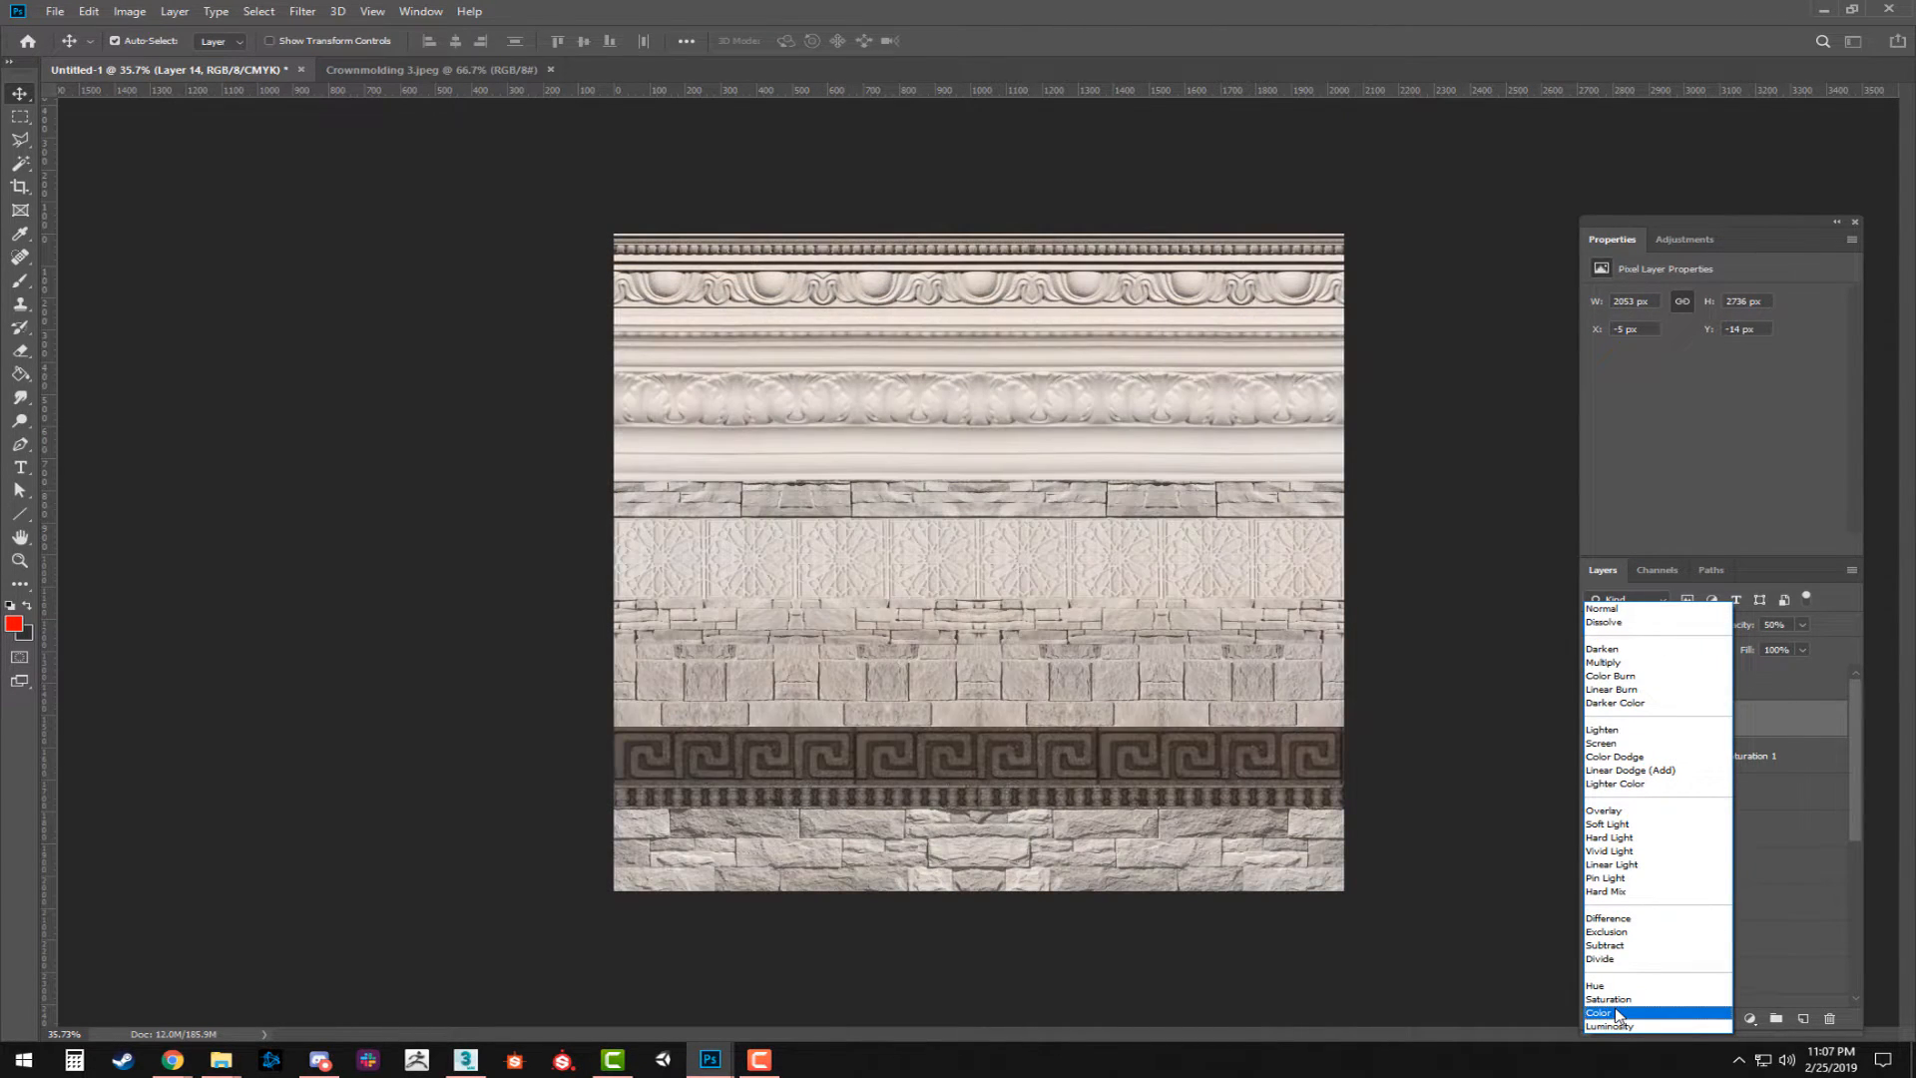
click(1617, 1014)
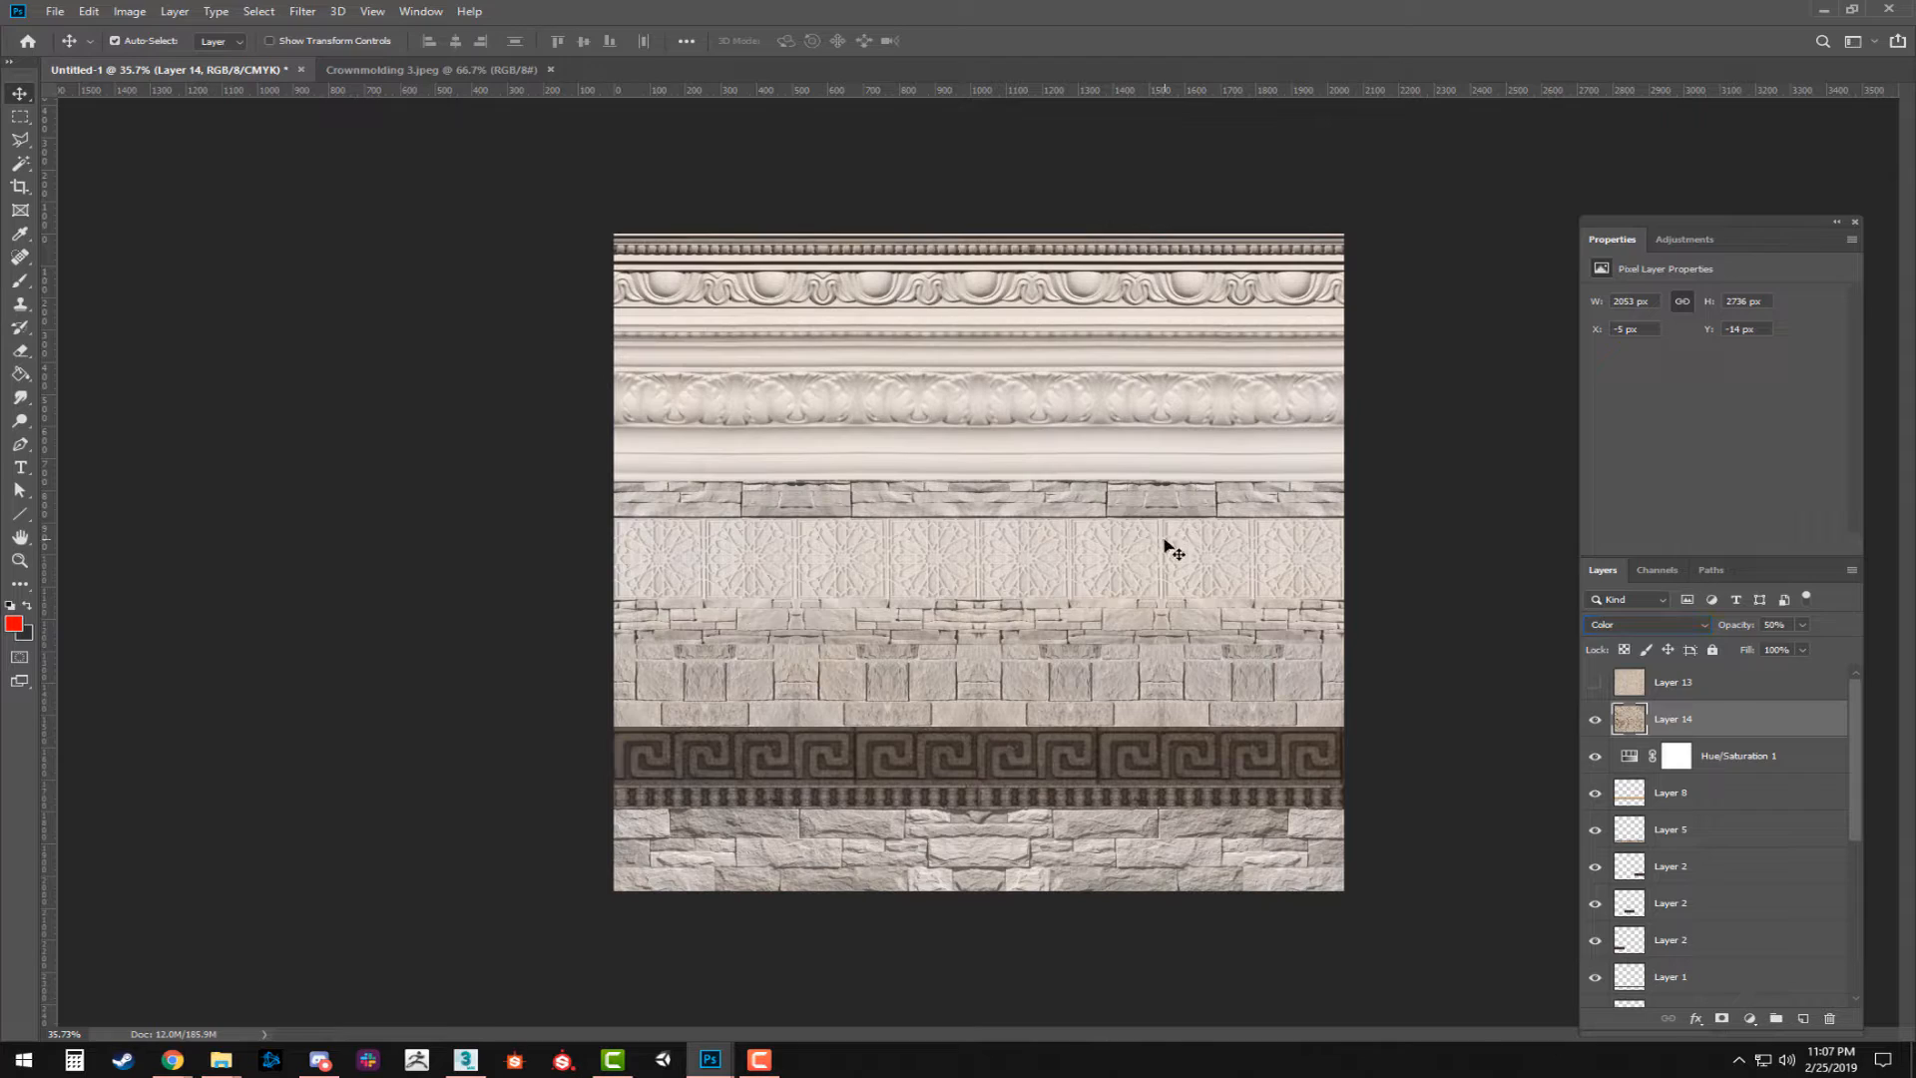
key(z)
click(1138, 574)
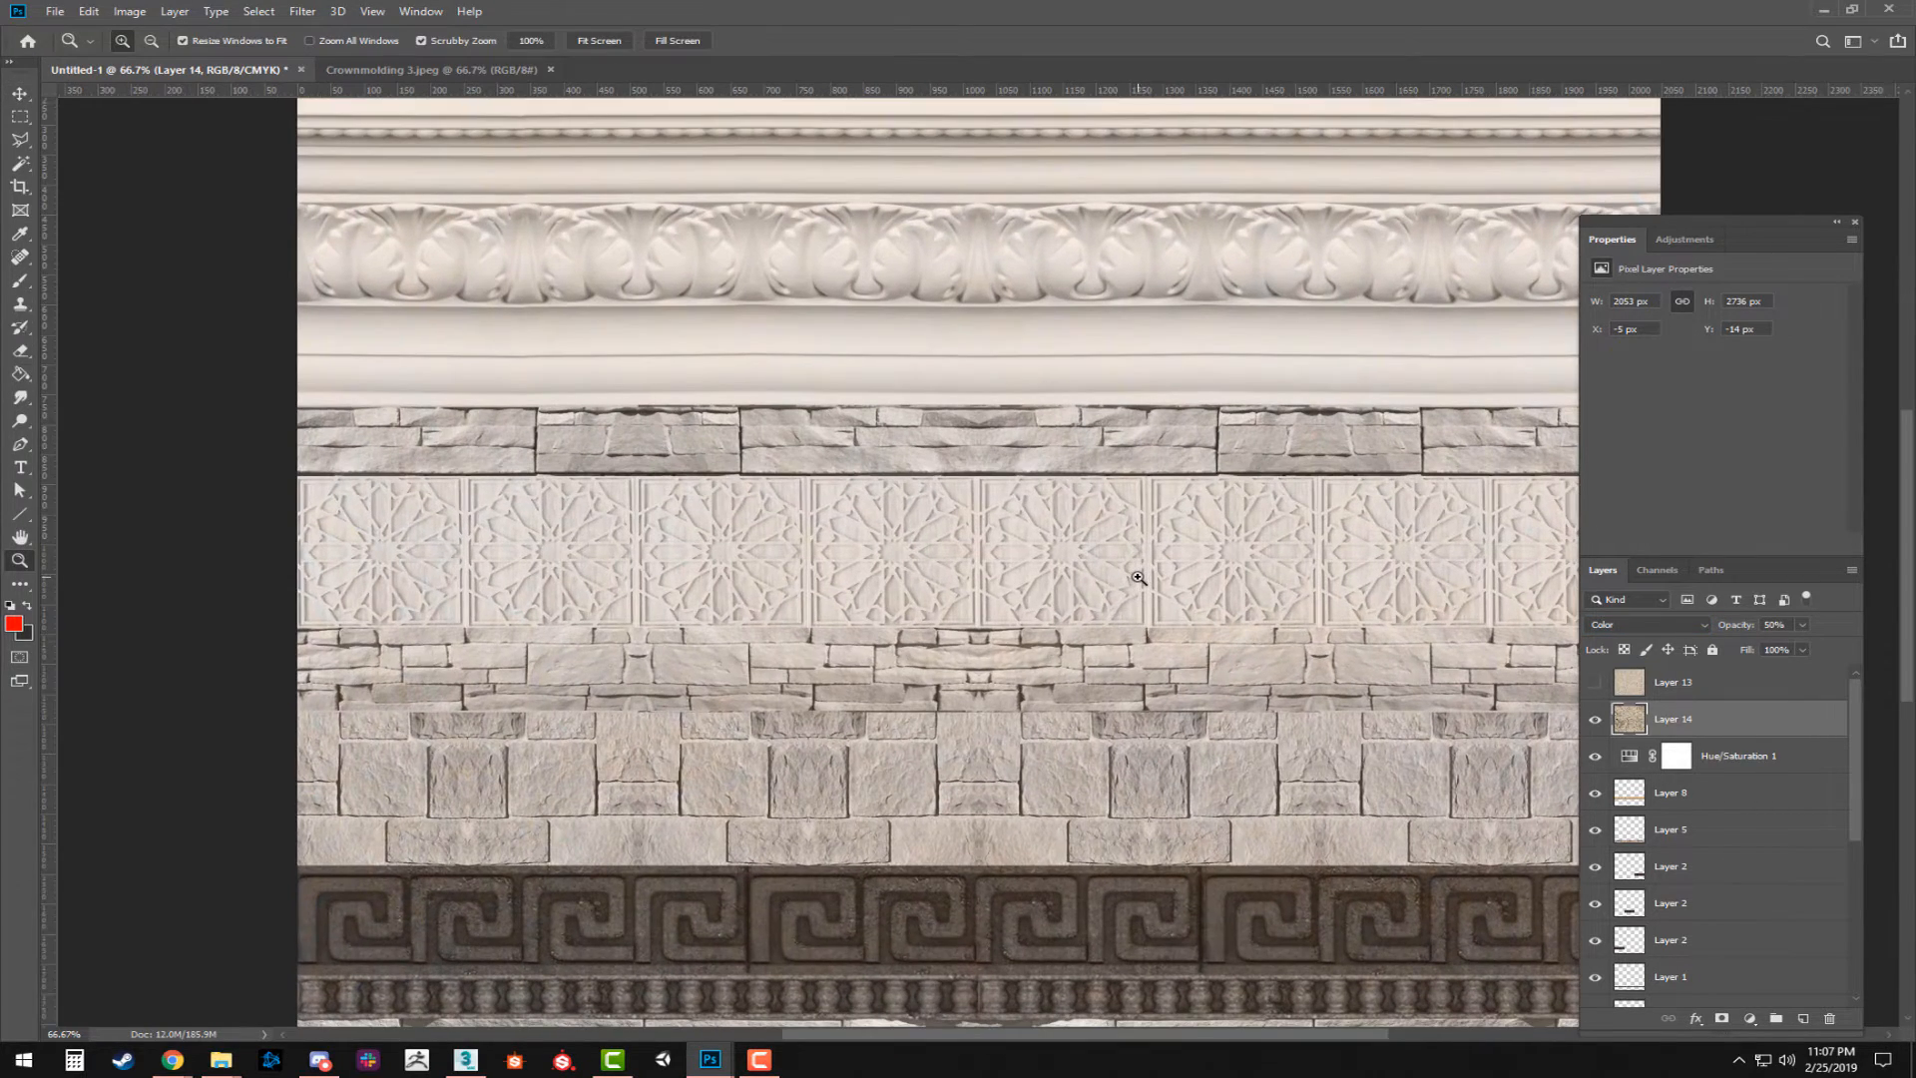
drag(1332, 780, 1217, 637)
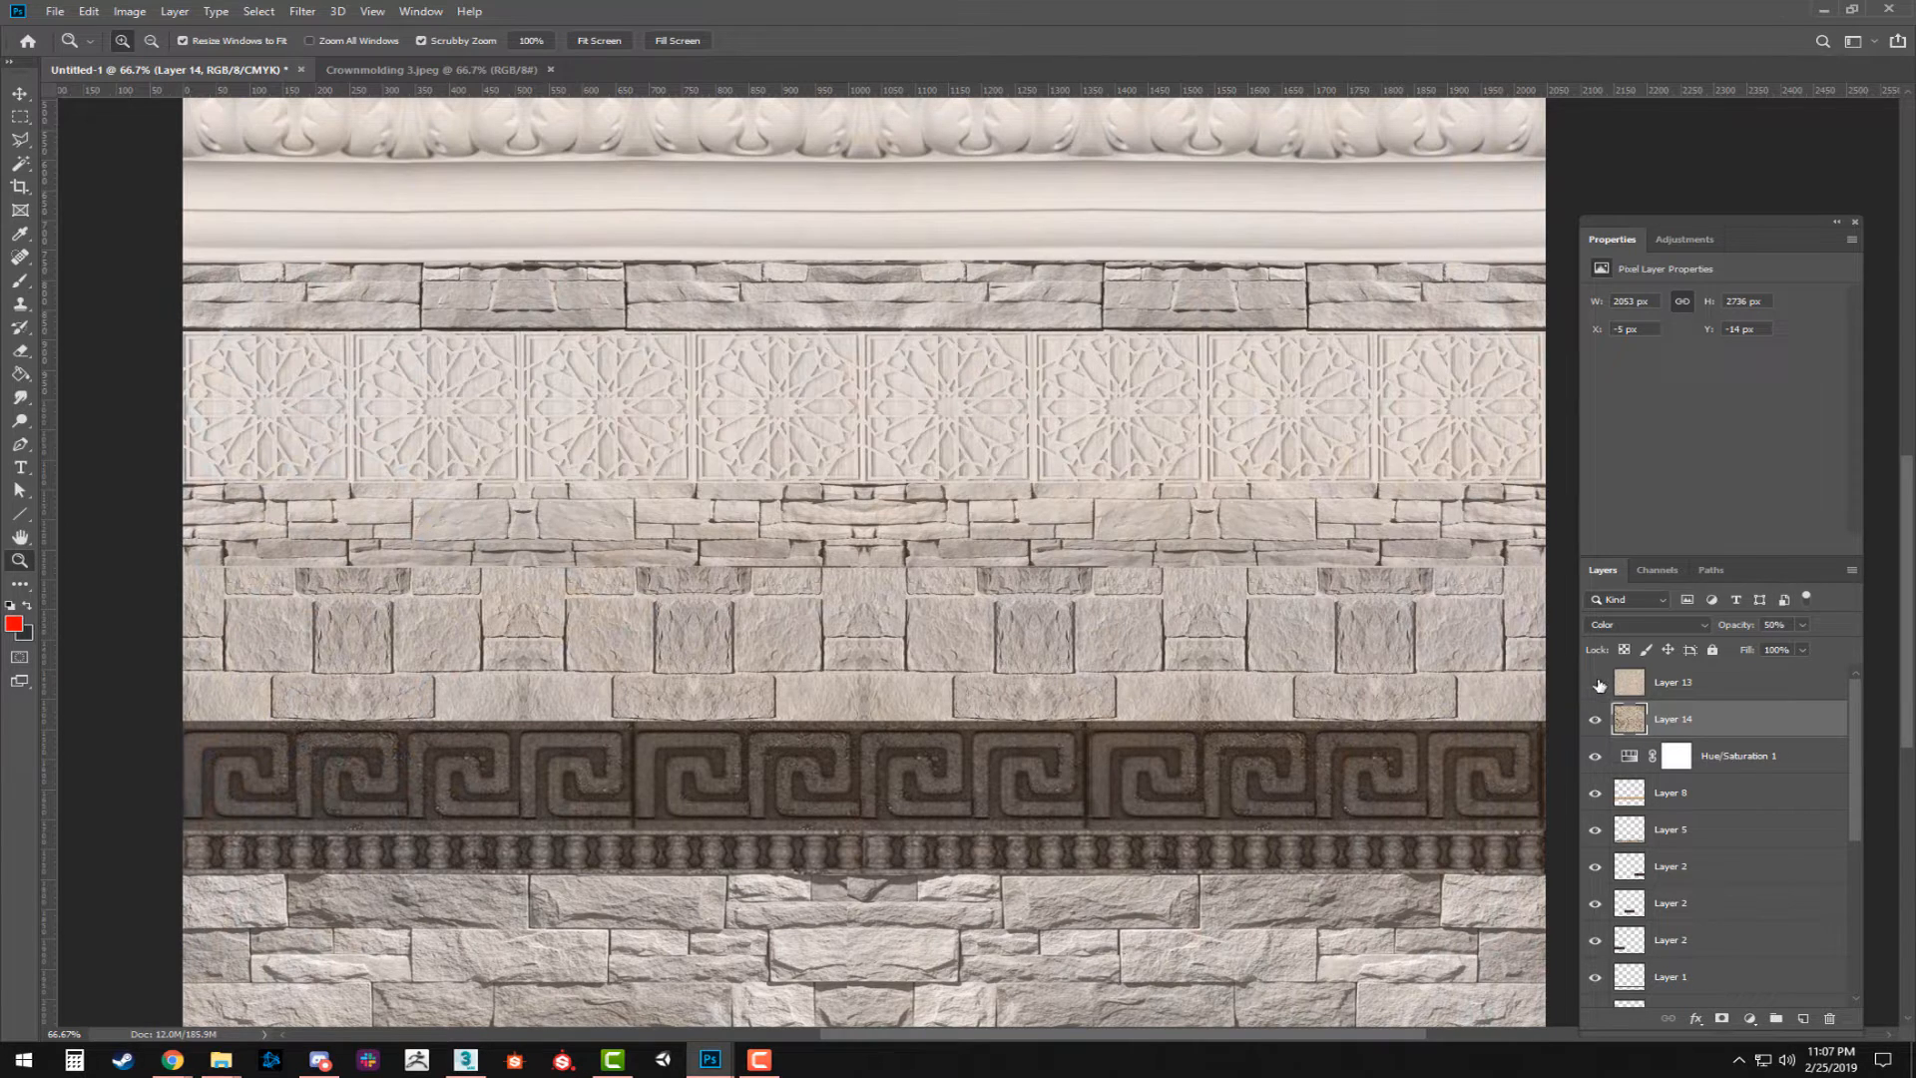
Show Layer 13 again and blend it in Color mode at 50% opacity.
click(1596, 683)
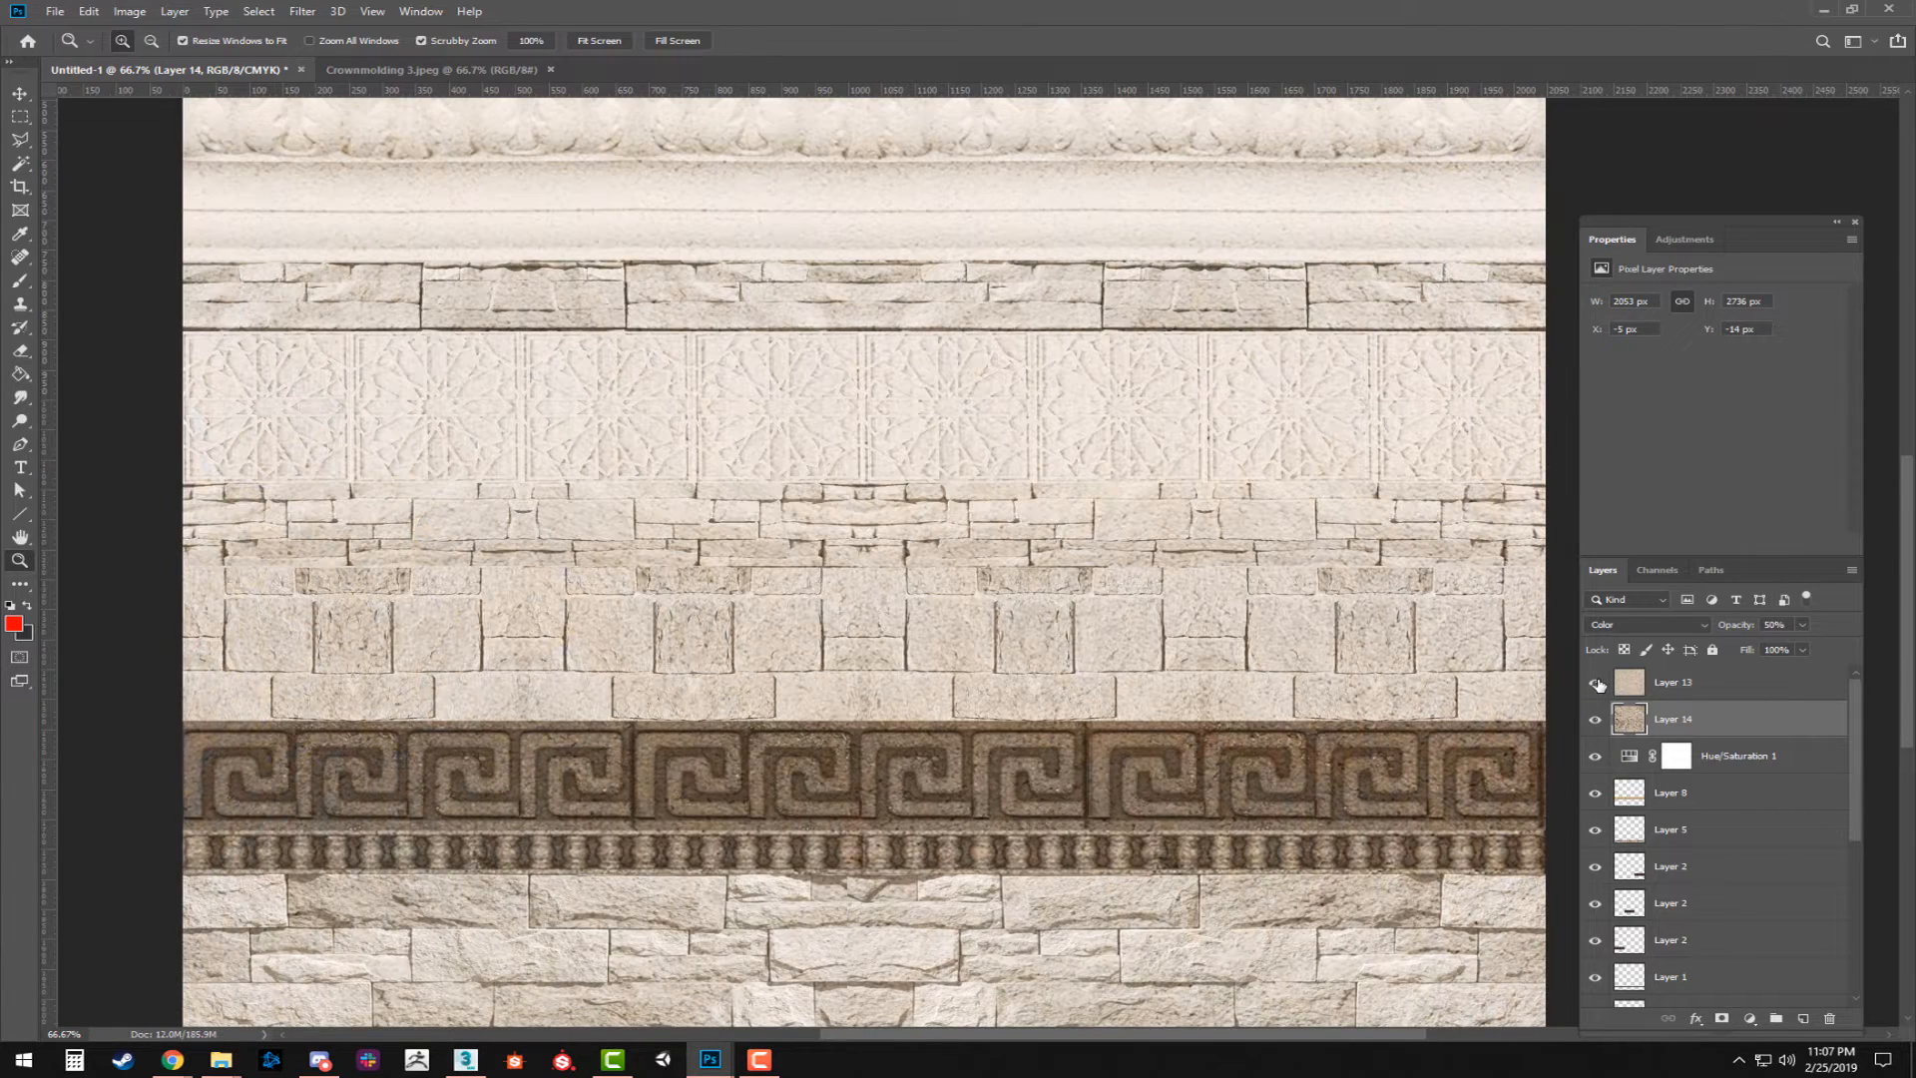
click(1734, 686)
click(1780, 623)
text(50)
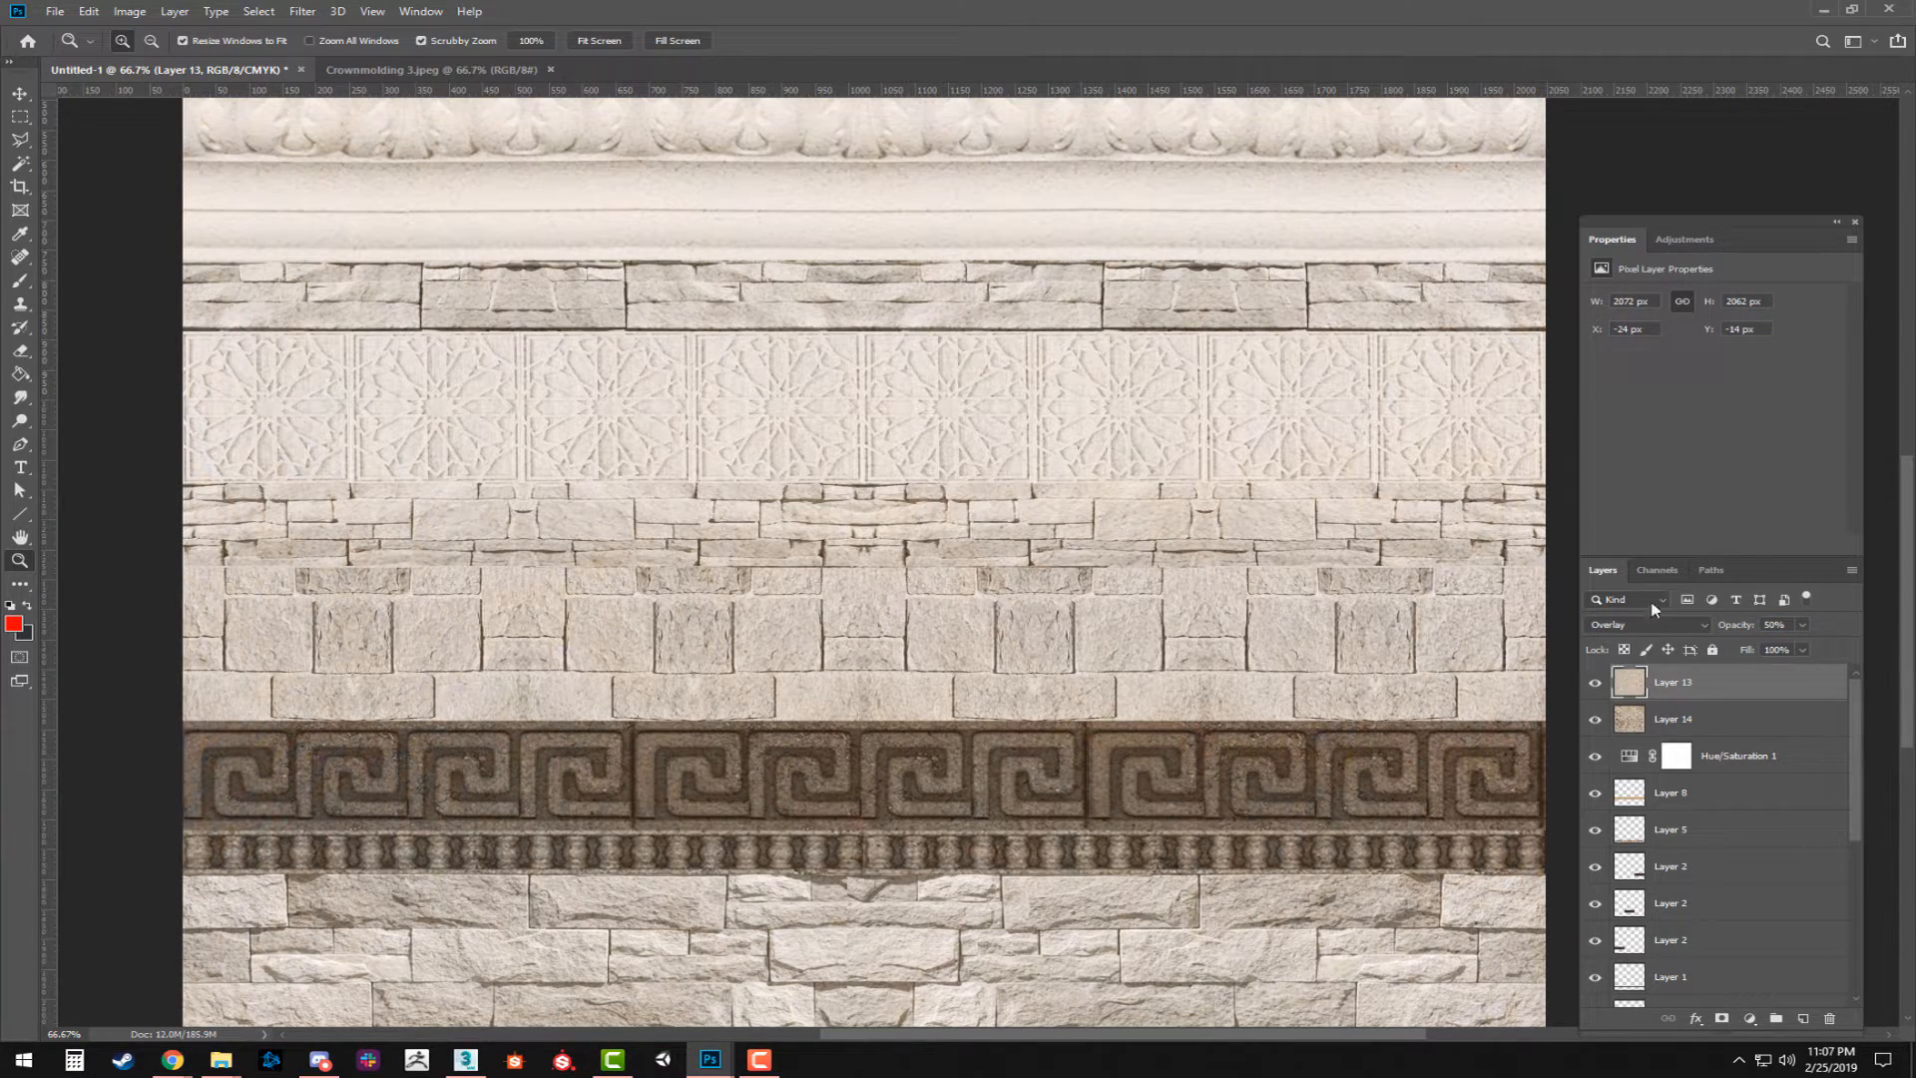
click(1648, 624)
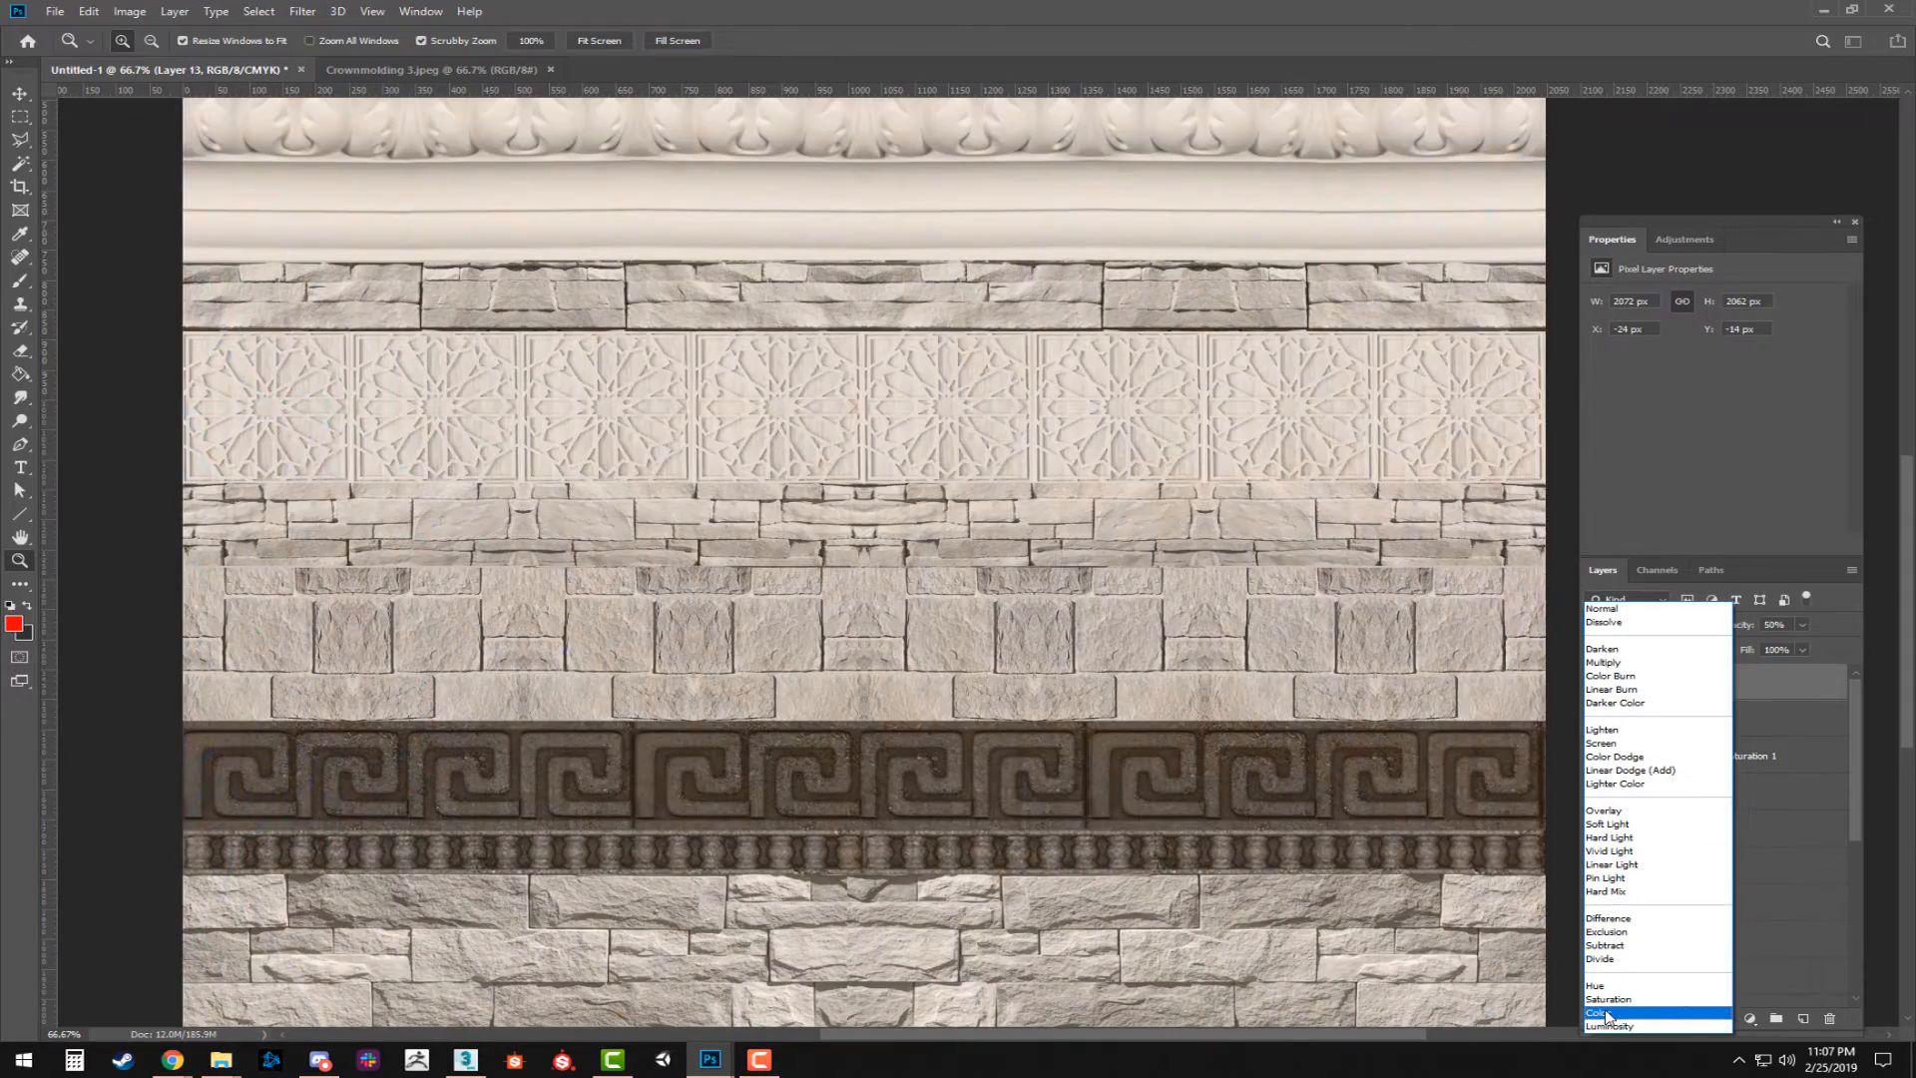
click(1606, 1010)
Set the blend mode of the rough stone Layer 14 back to Overlay.
click(1684, 715)
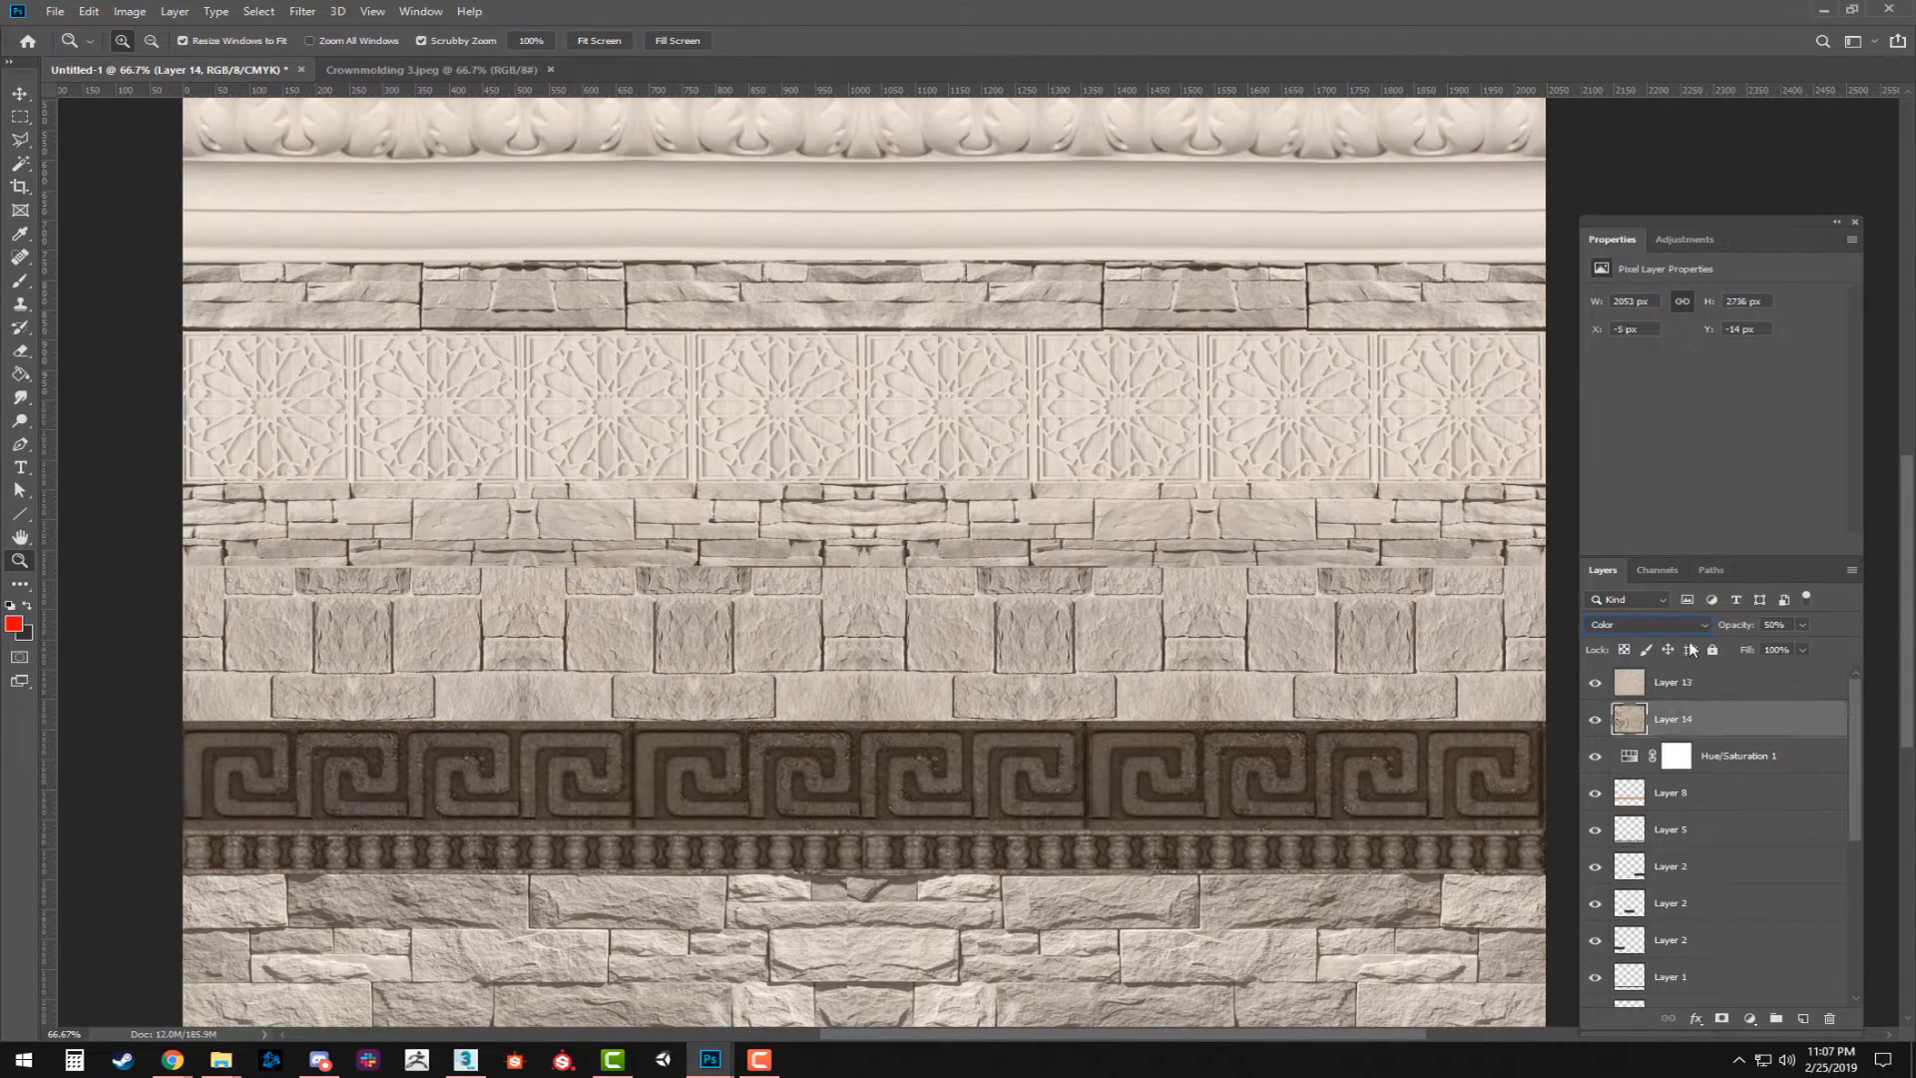
click(1661, 626)
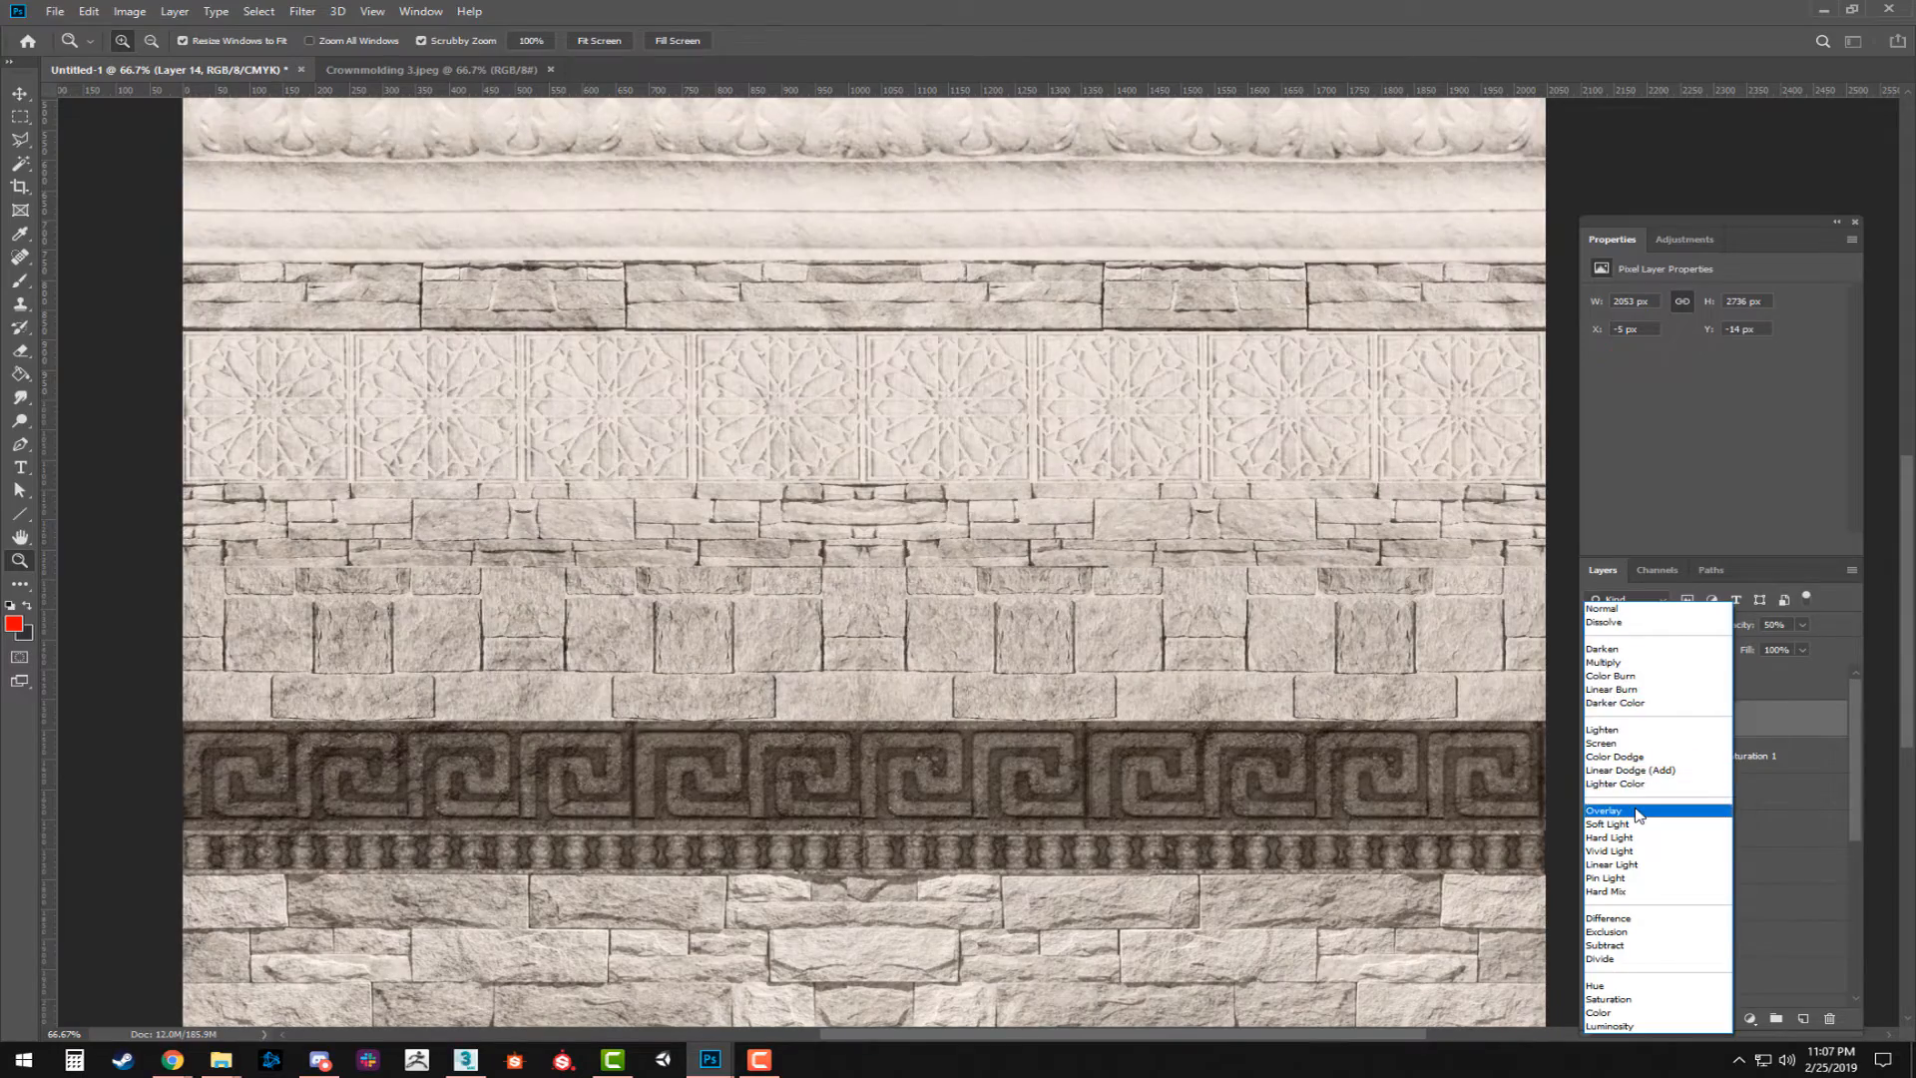
click(1643, 795)
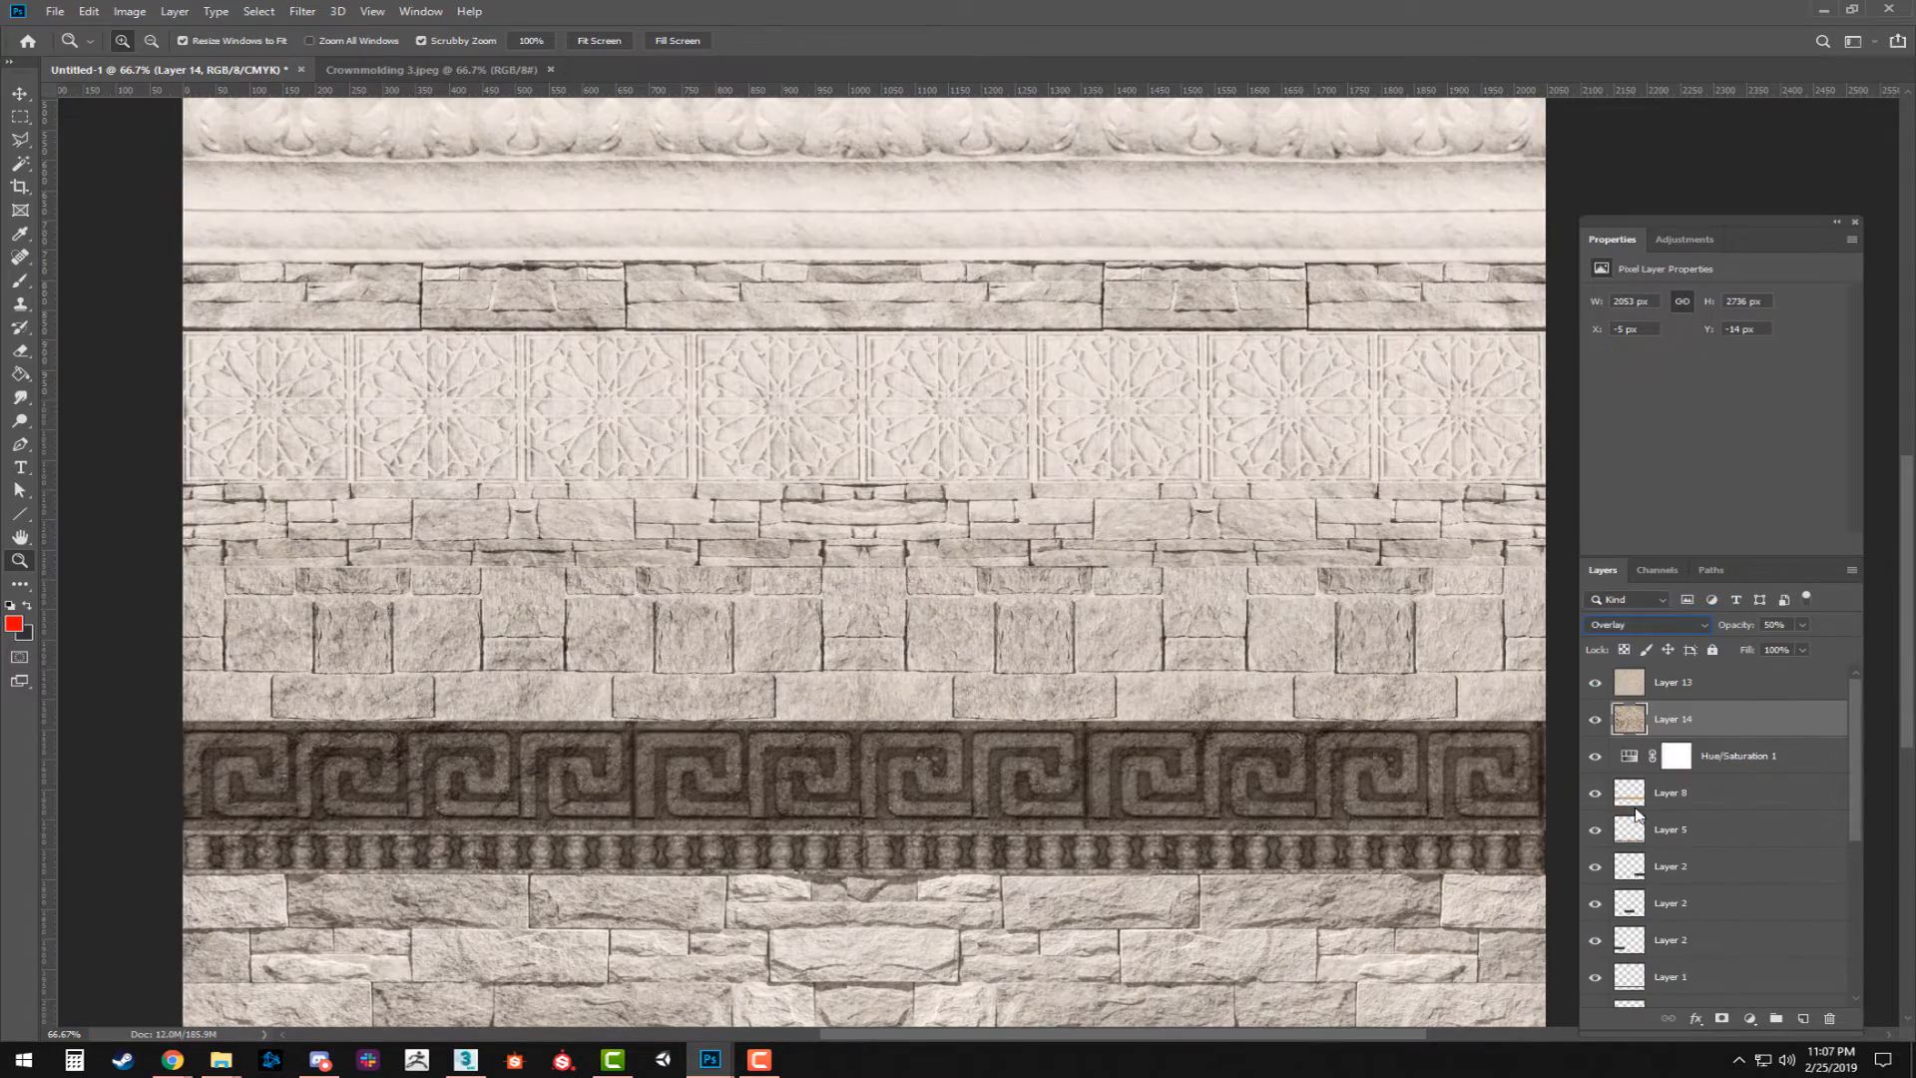
Add a Hue/Saturation adjustment layer above Layer 13 with saturation +51 and lightness -13.
click(1697, 689)
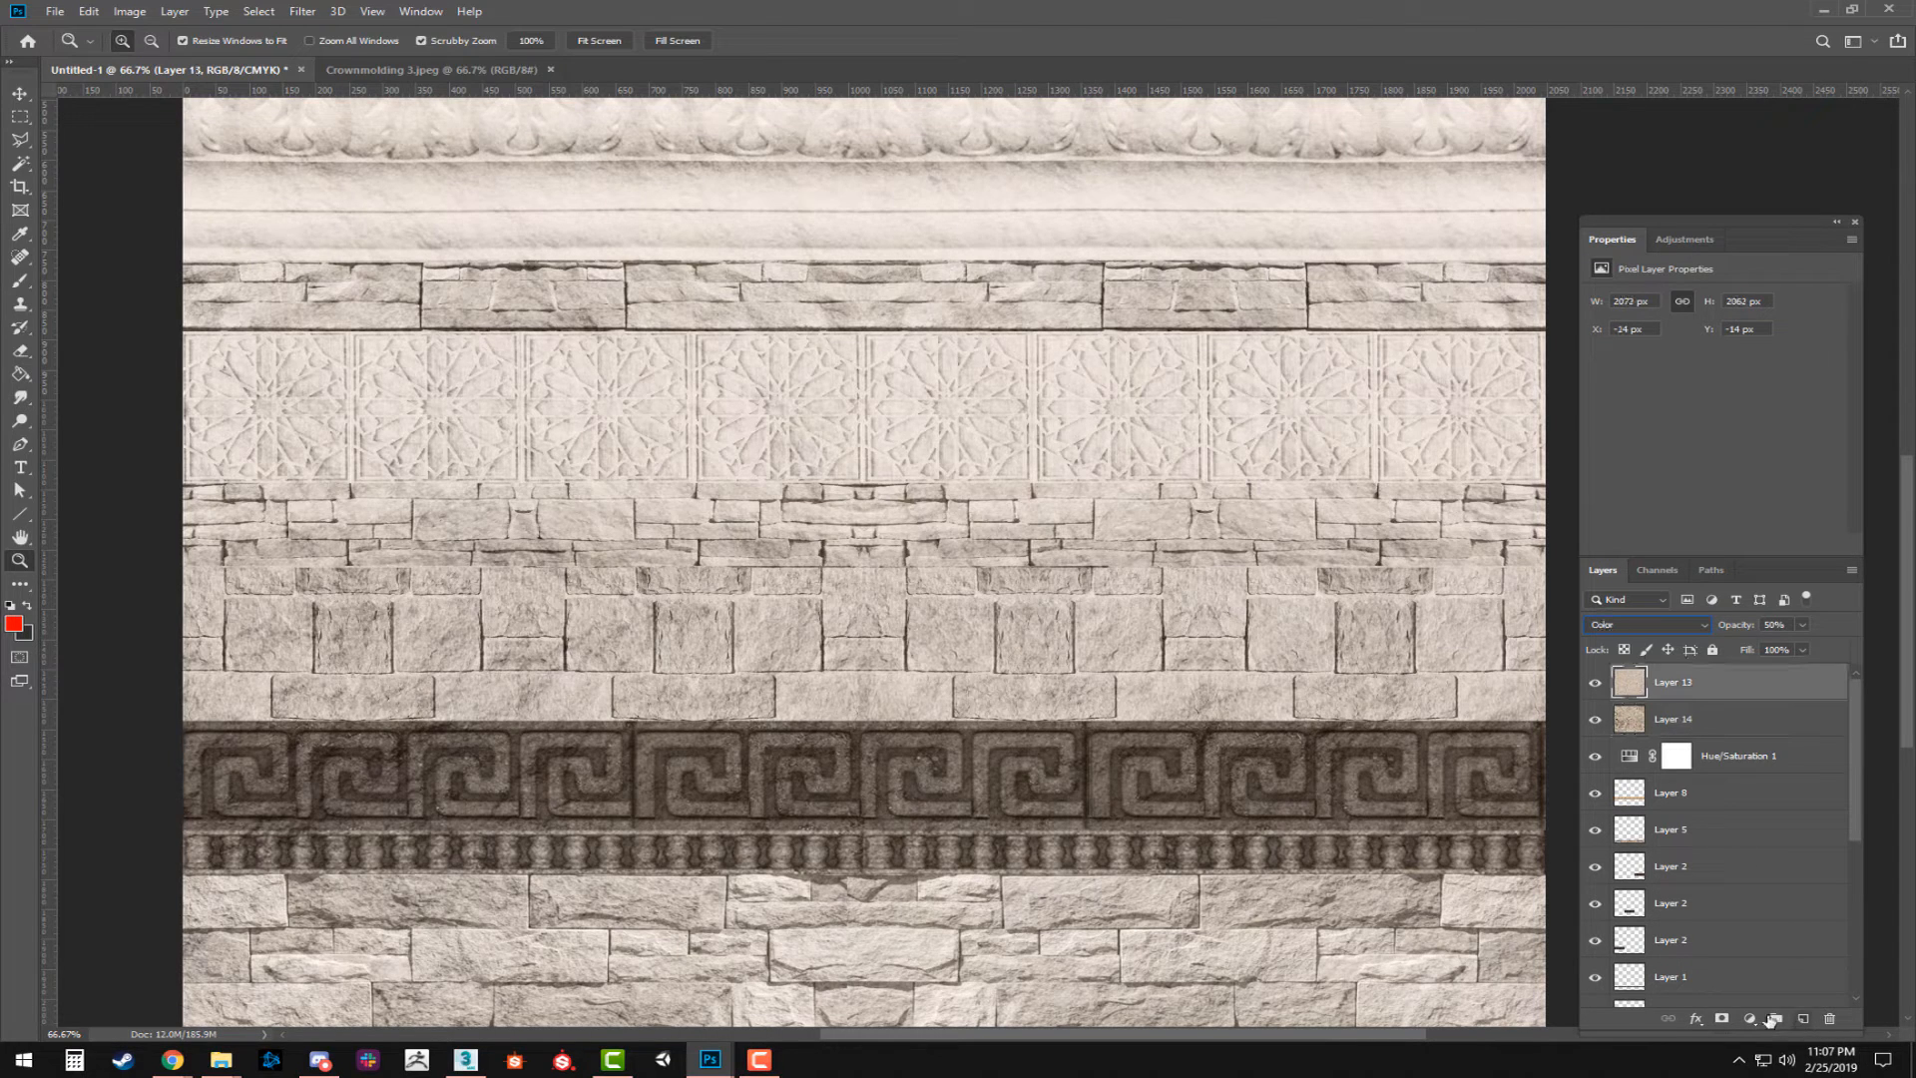
click(1748, 1017)
click(1802, 839)
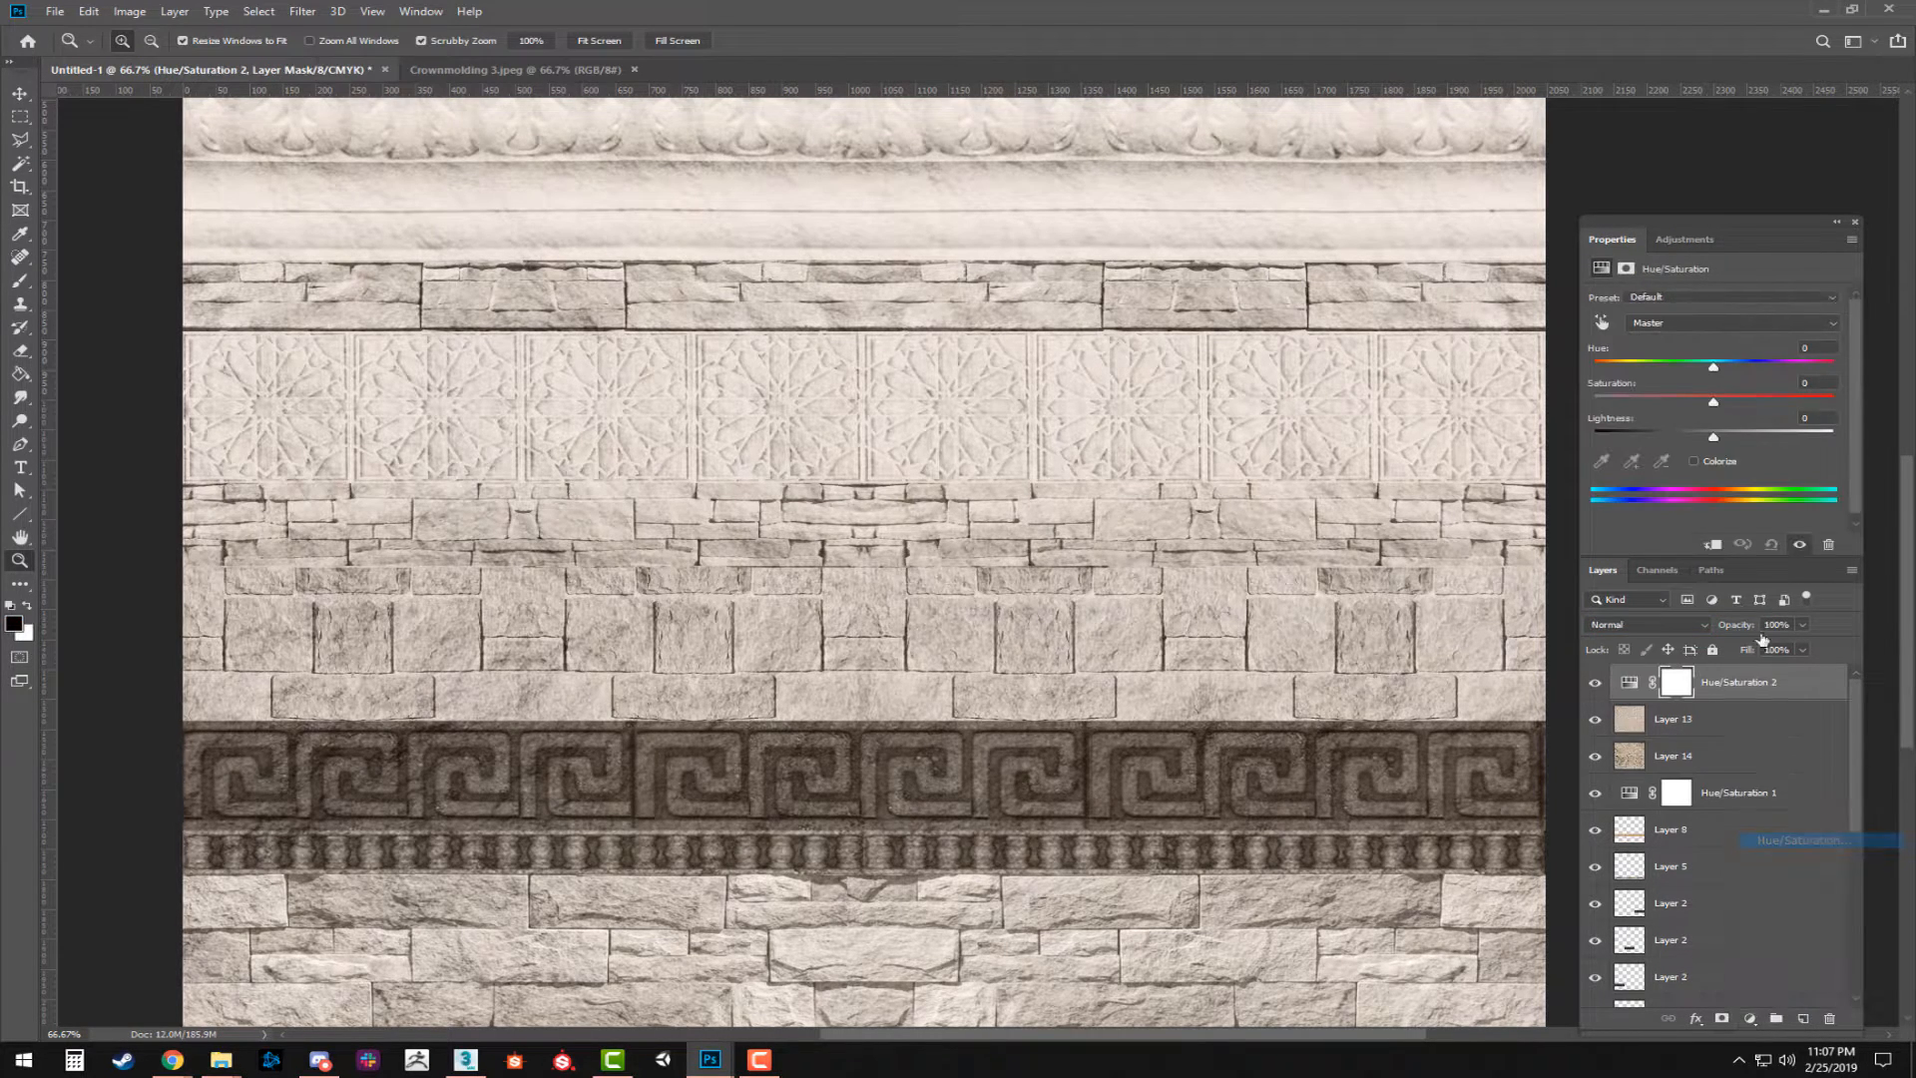
mouse_move(1713, 402)
mouse_down()
mouse_move(1806, 404)
mouse_move(1697, 437)
mouse_up()
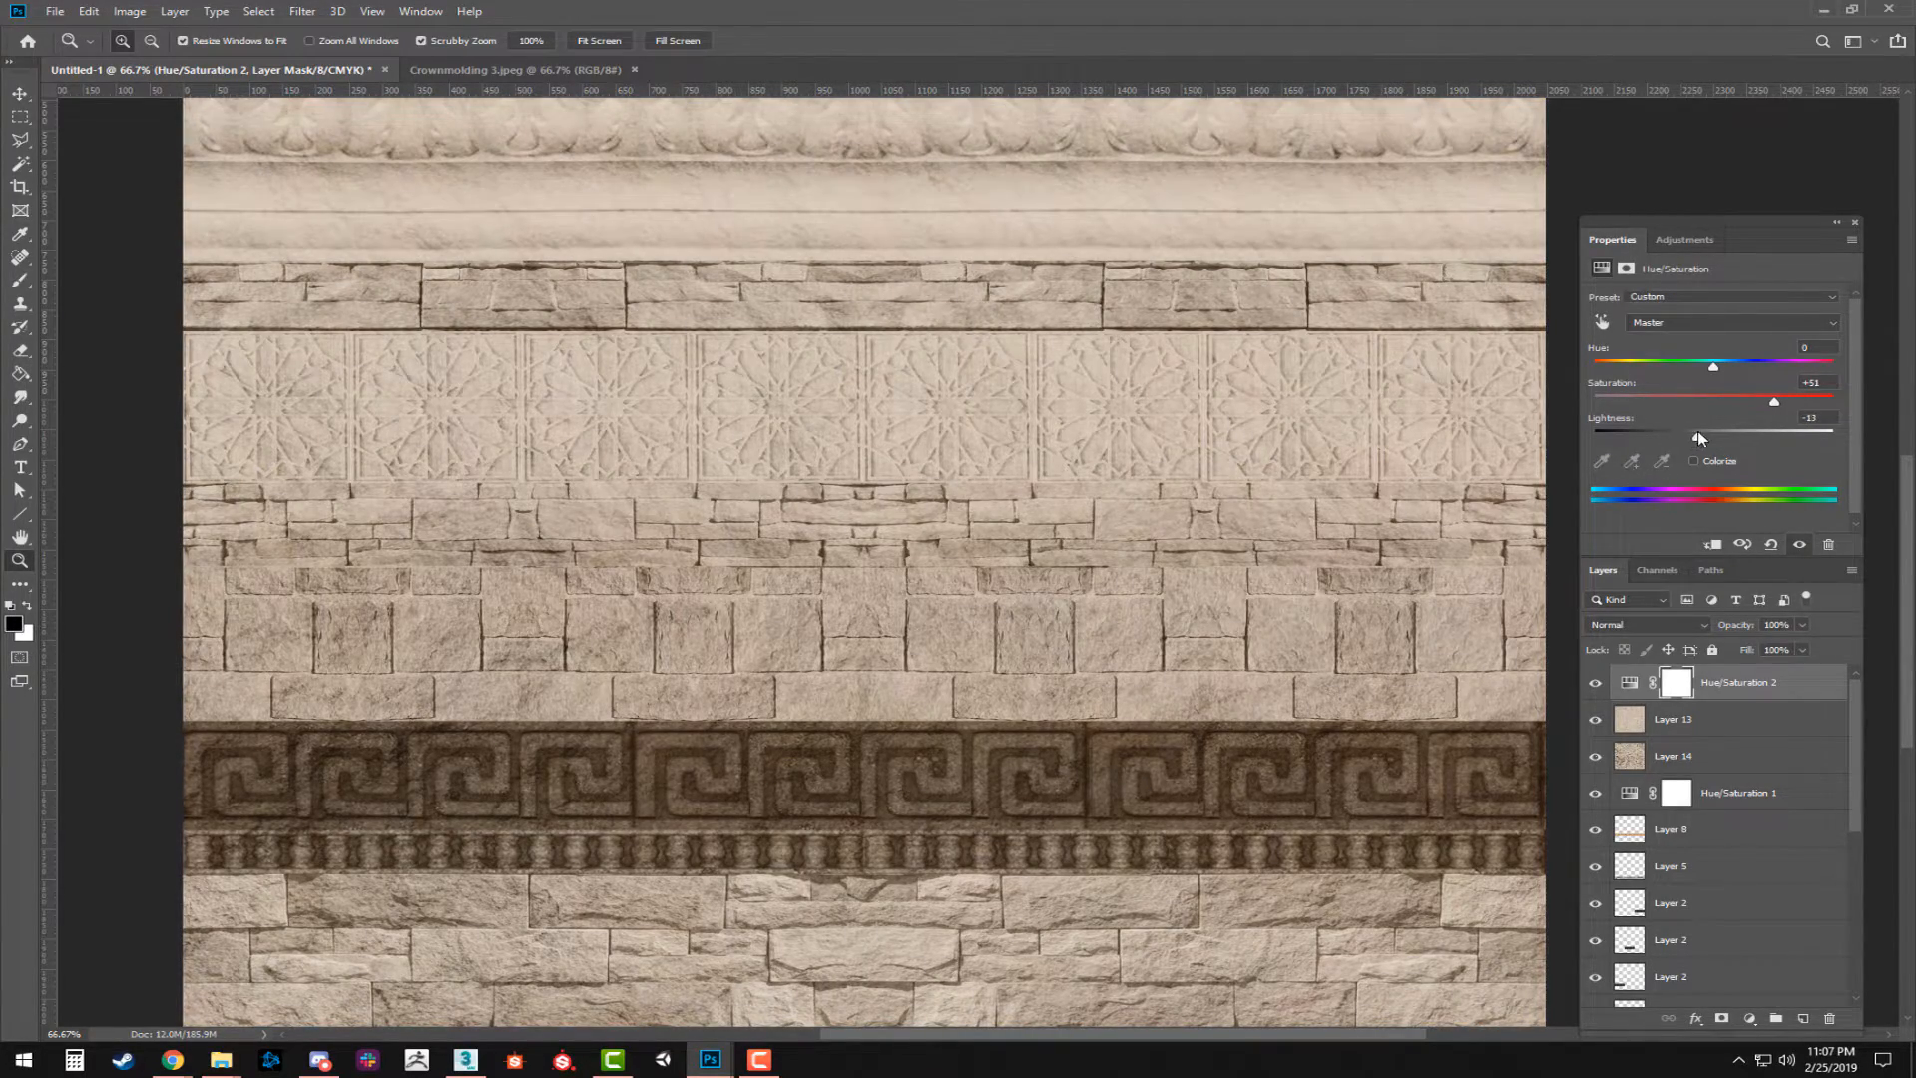
Save the texture sheet as the Photoshop file TrimDesign 1 in the Week 06 folder with Maximize Compatibility on.
alt+click(897, 606)
alt+click(897, 606)
drag(1290, 391, 1215, 507)
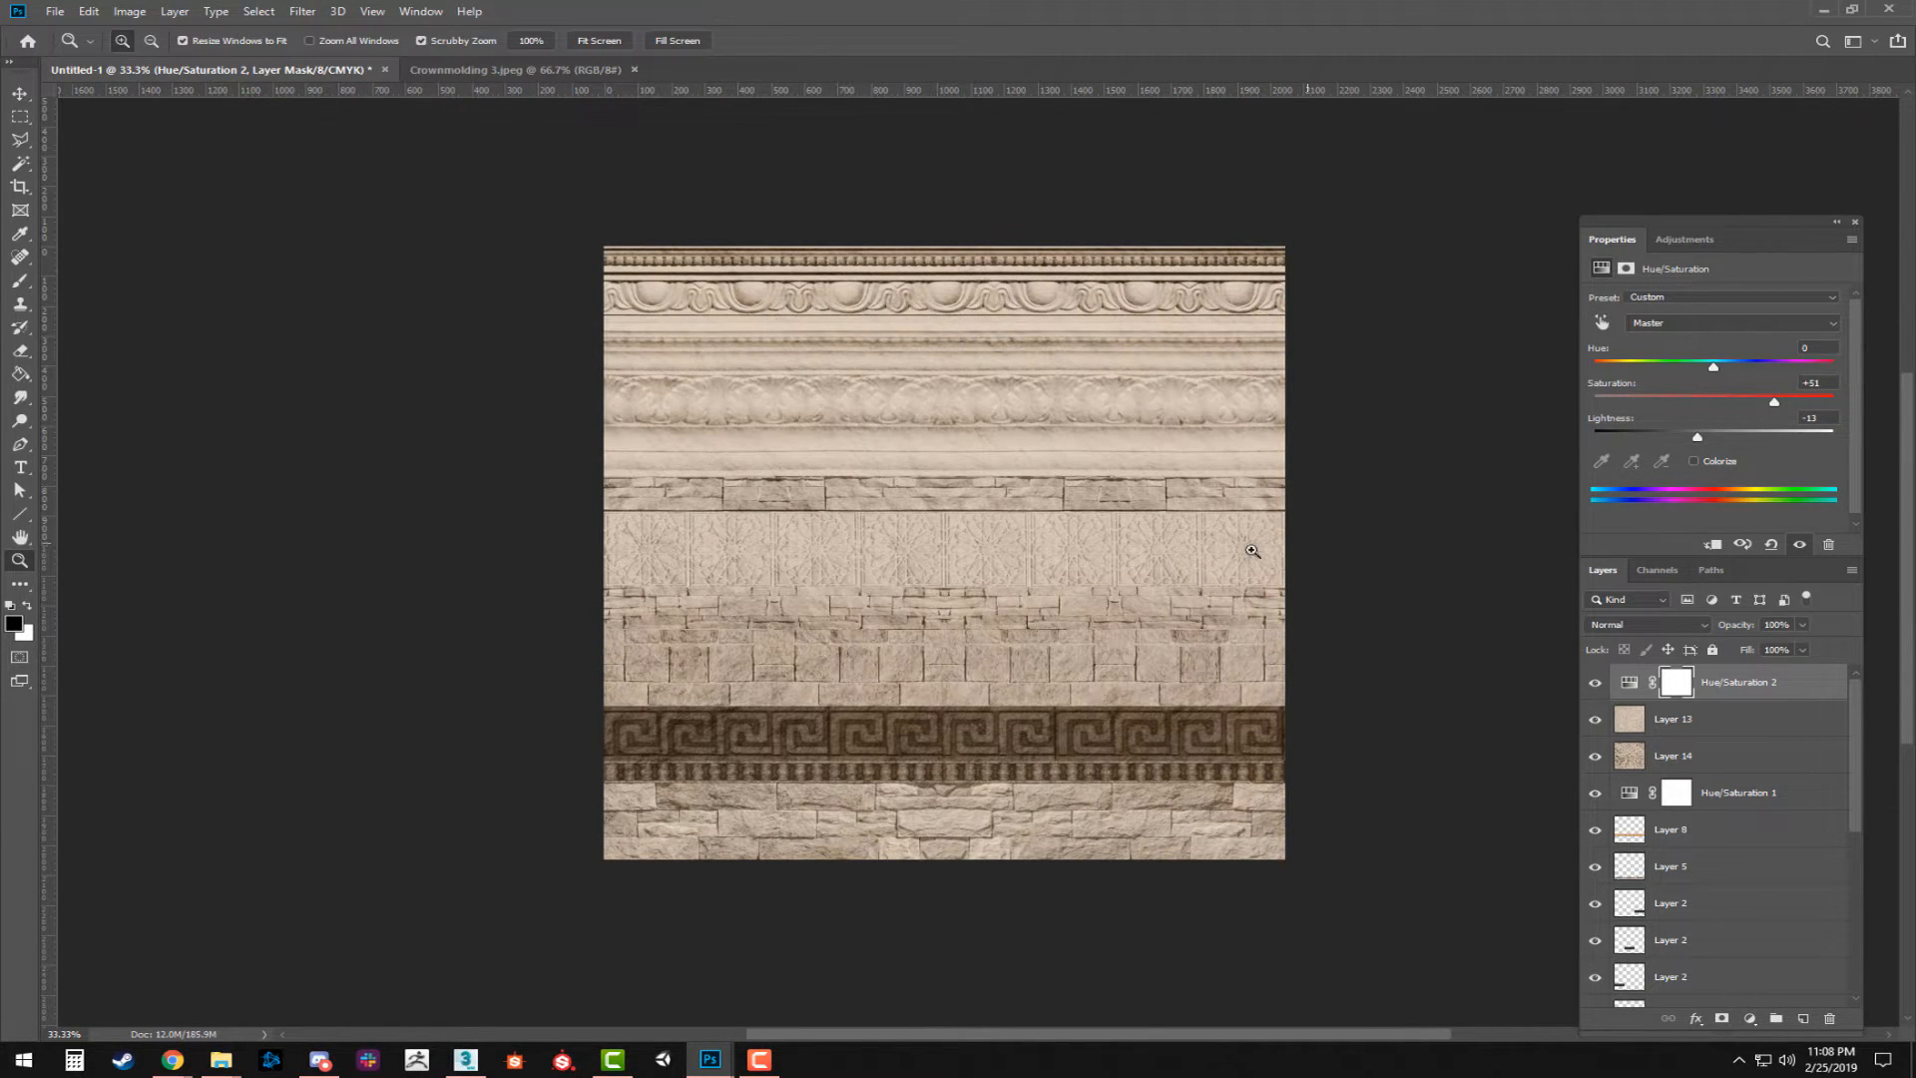
click(943, 541)
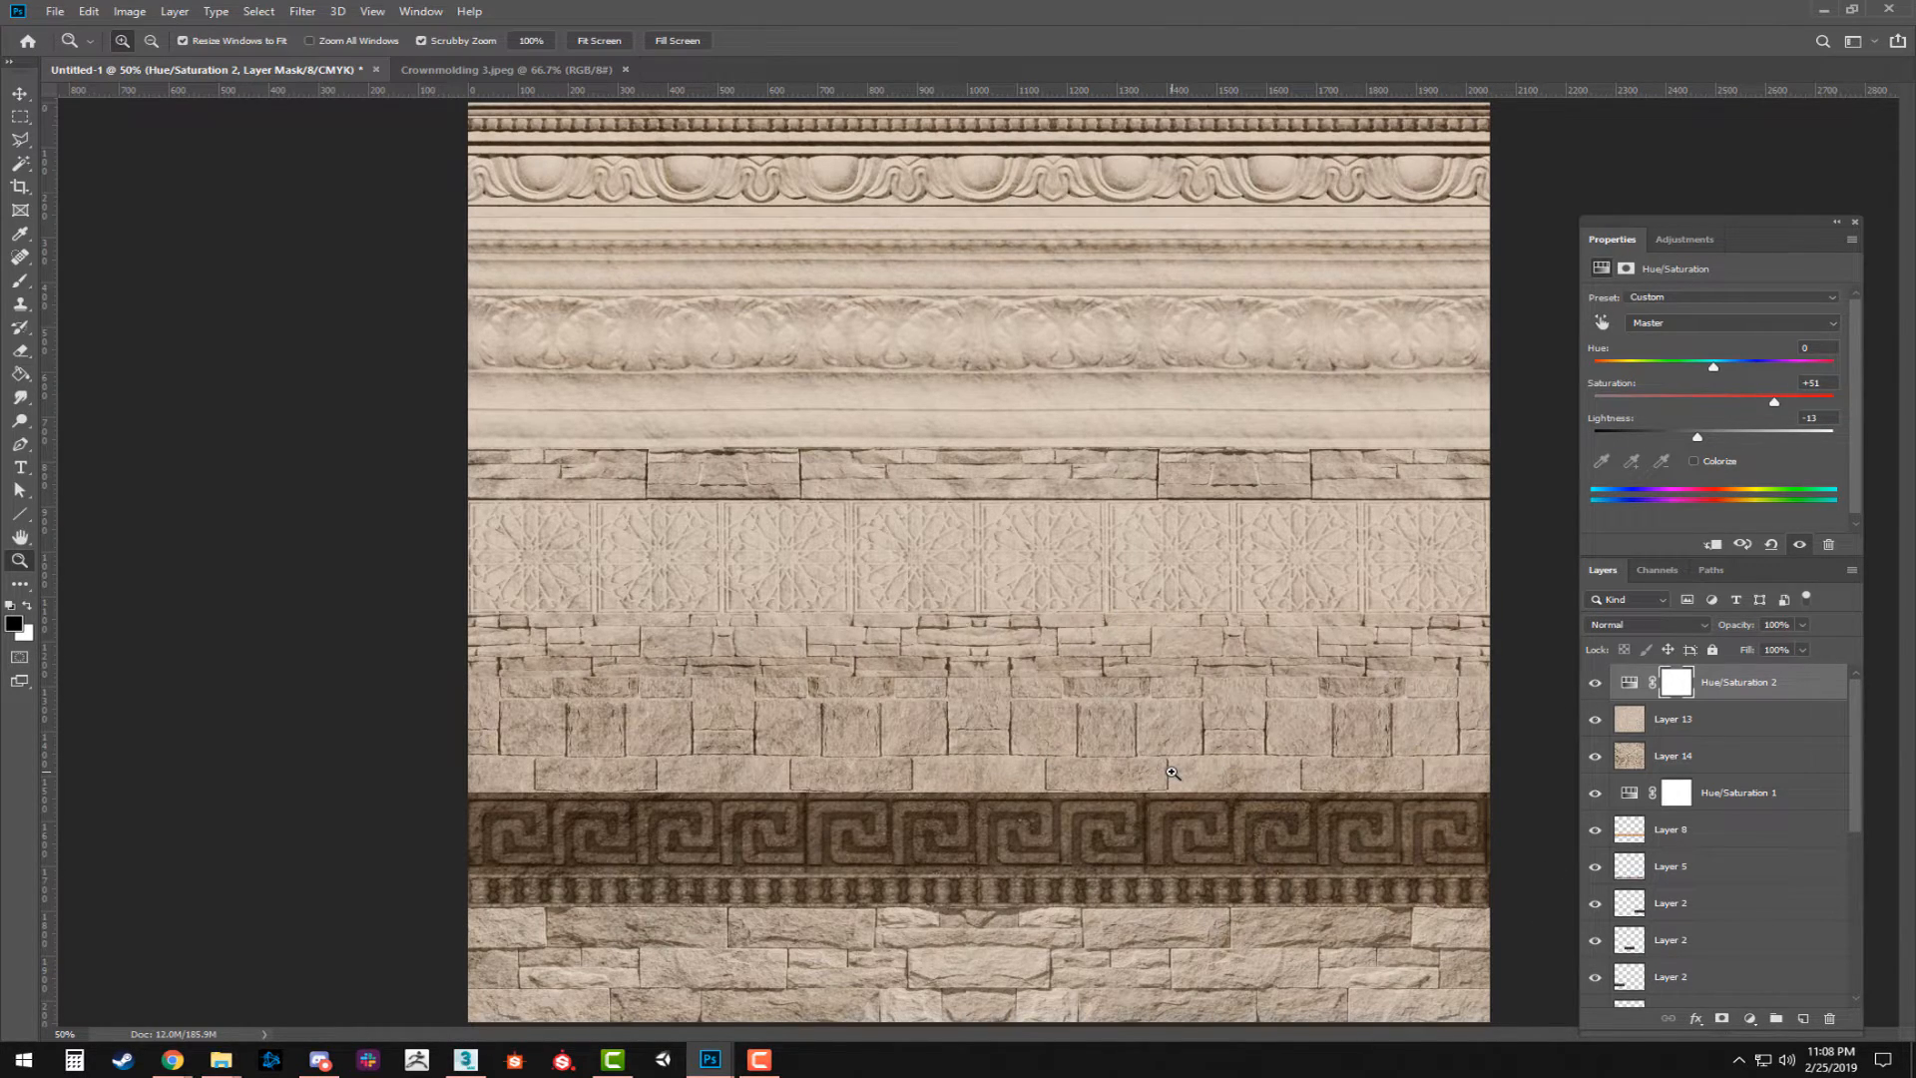
key(ctrl+s)
click(723, 747)
click(723, 746)
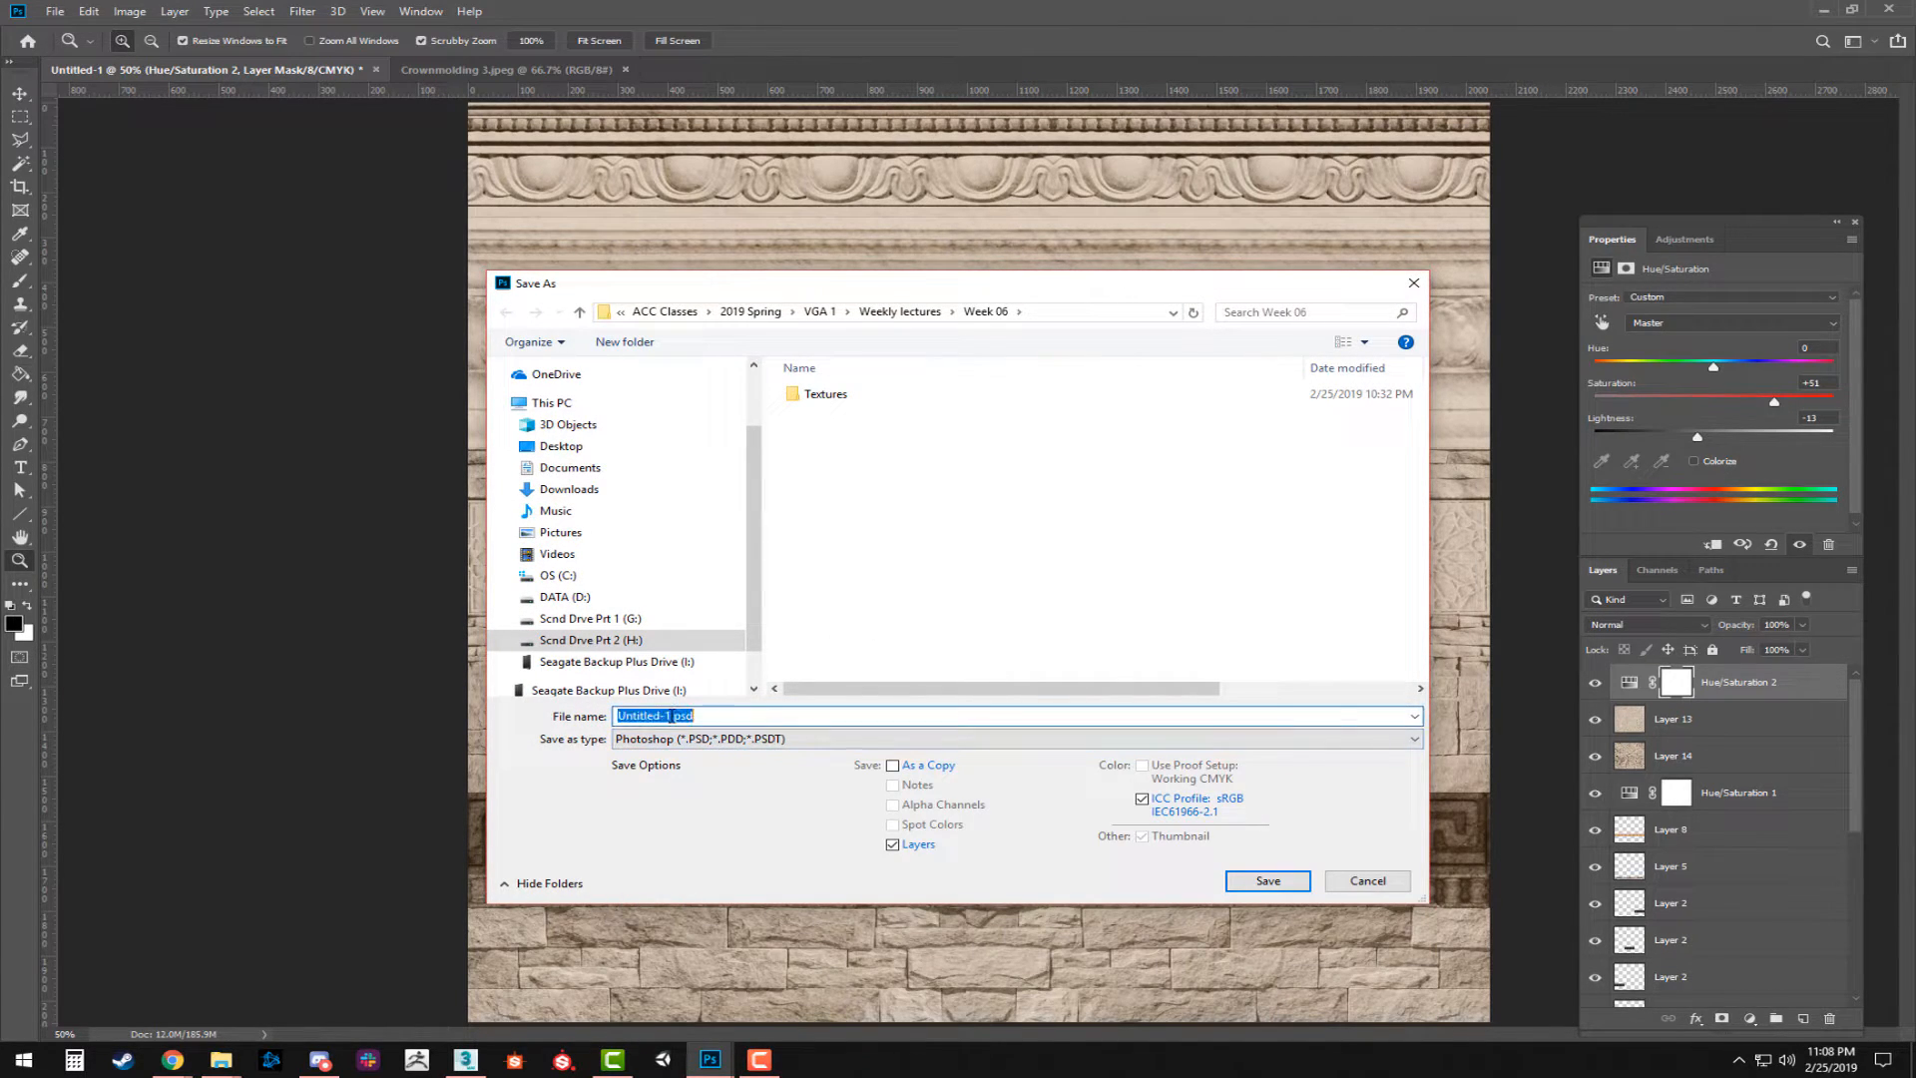
drag(671, 715, 496, 711)
text(Trim 1)
key(BackSpace)
key(BackSpace)
text(Design 1)
key(Return)
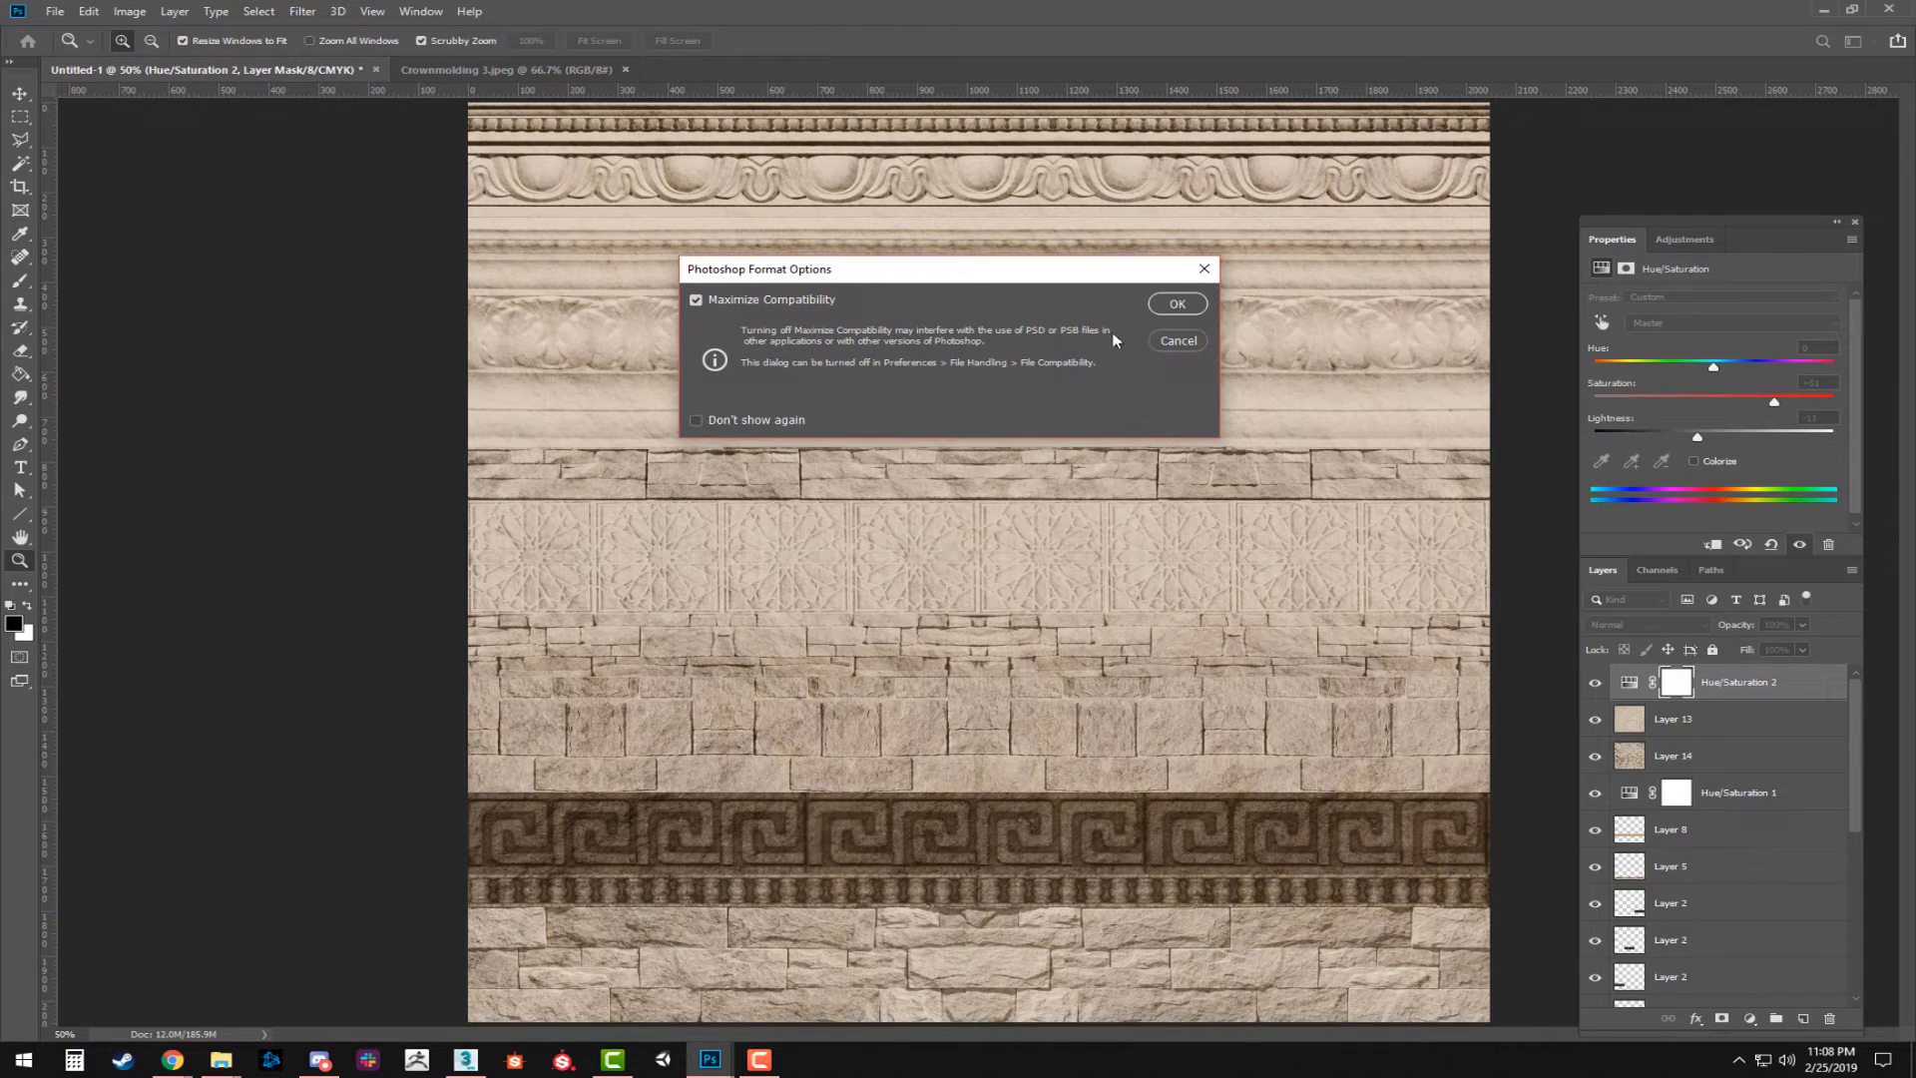
click(1177, 304)
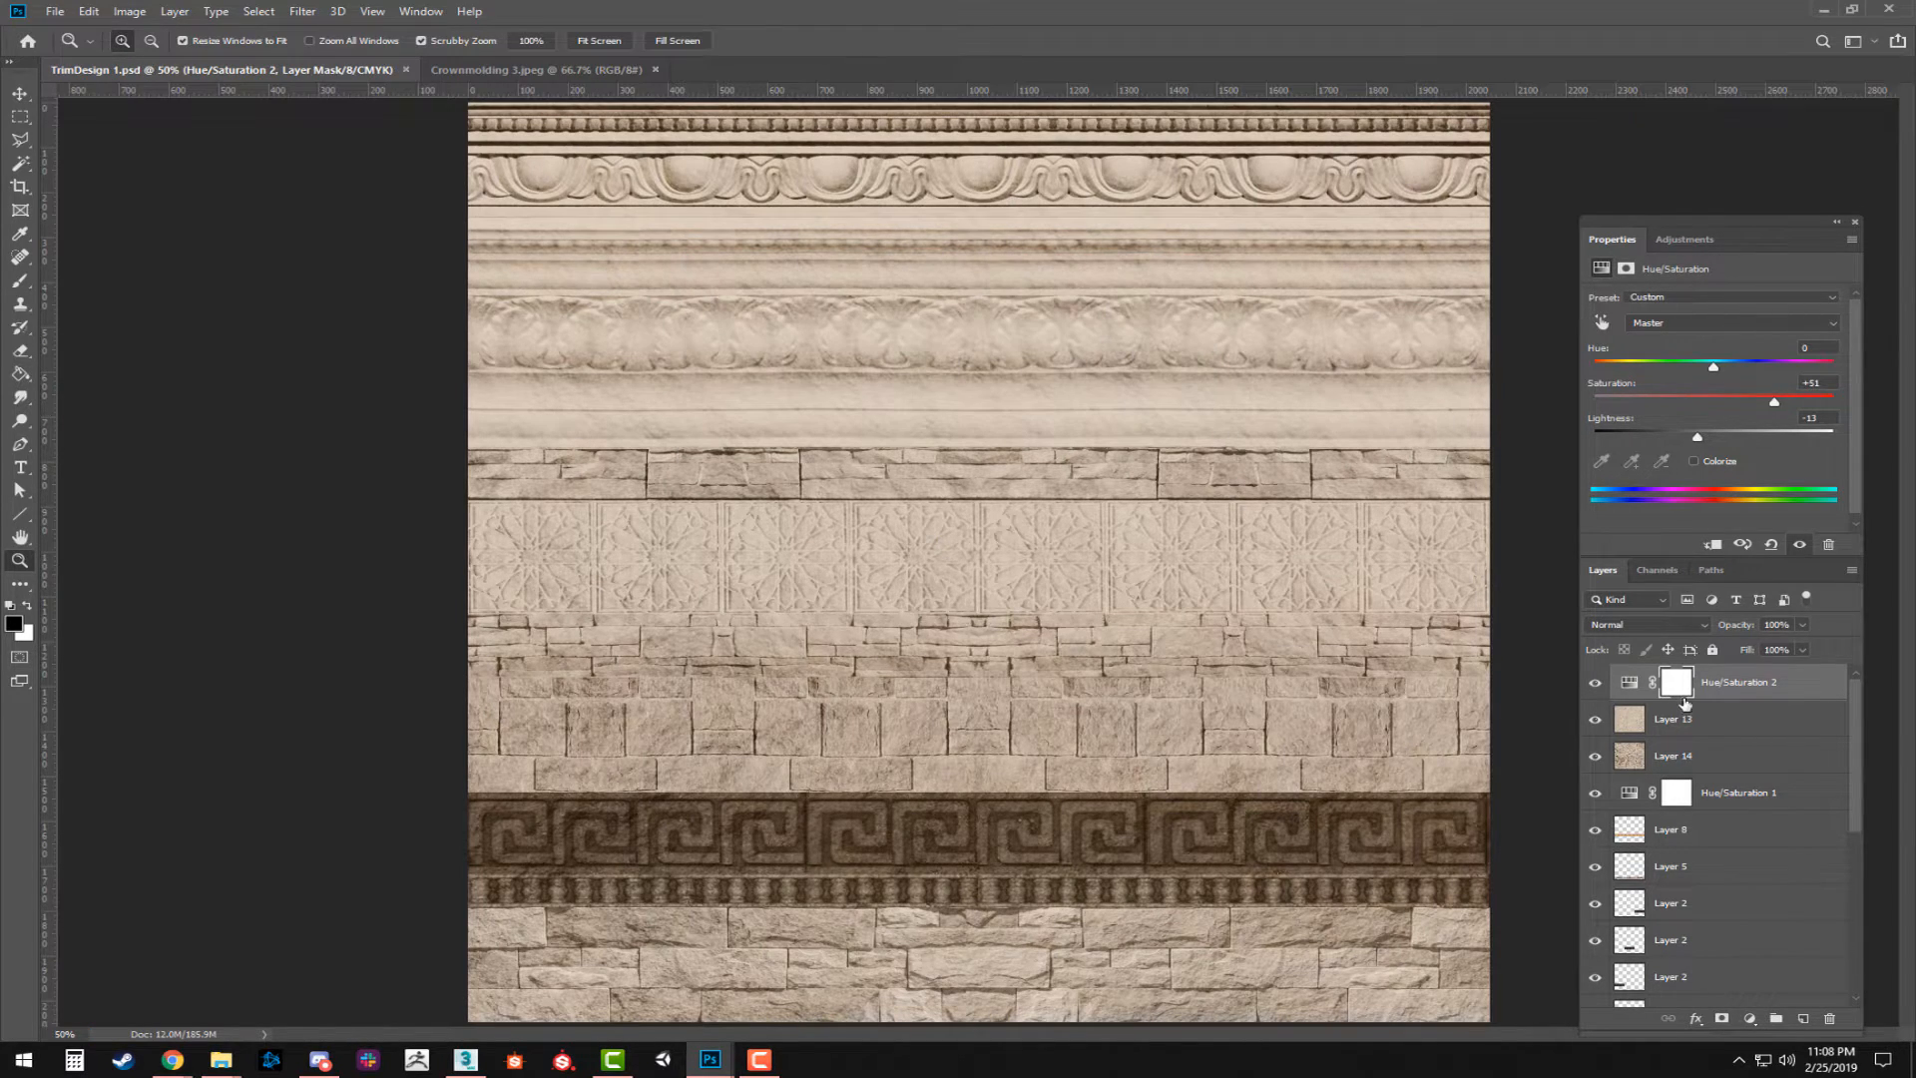
Group all layers above the Background and name the group "design".
scroll(1737, 898, down, 5)
shift+click(1746, 957)
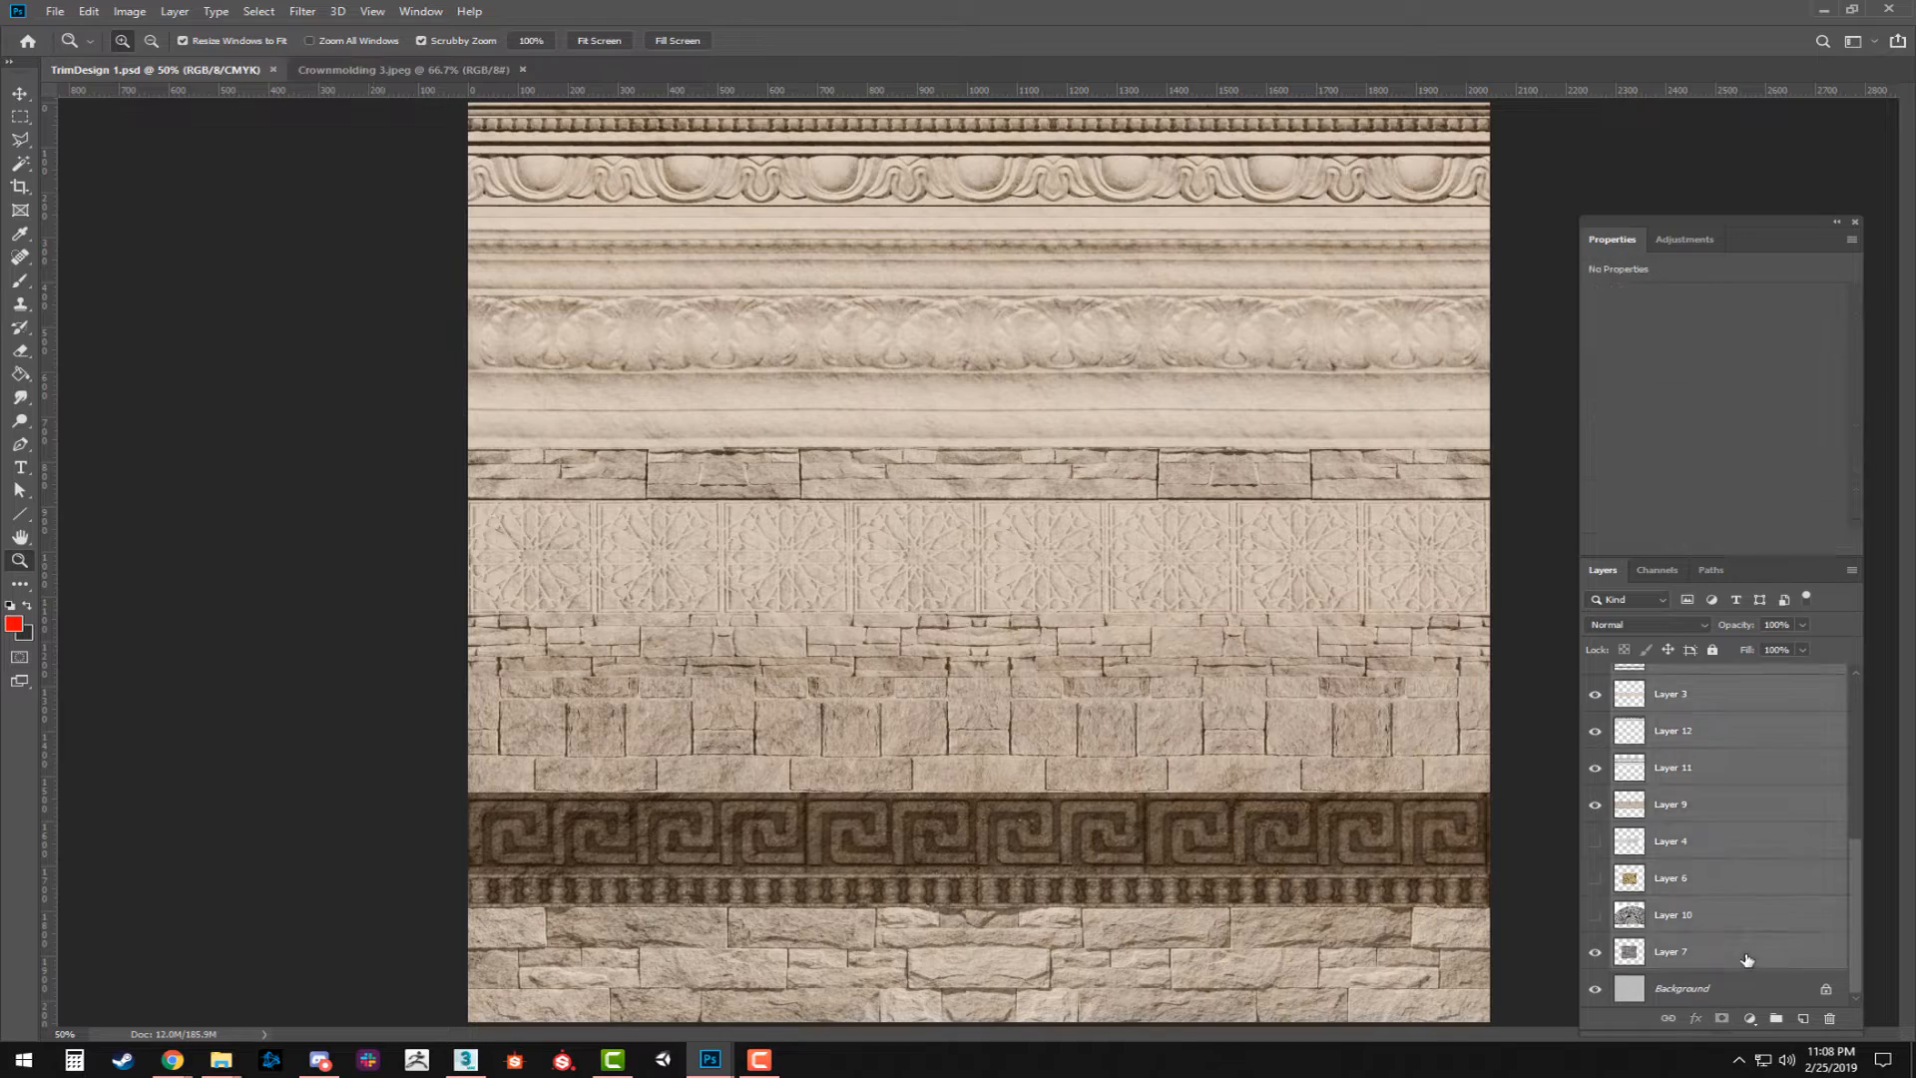
key(ctrl+g)
double_click(1663, 677)
text(design)
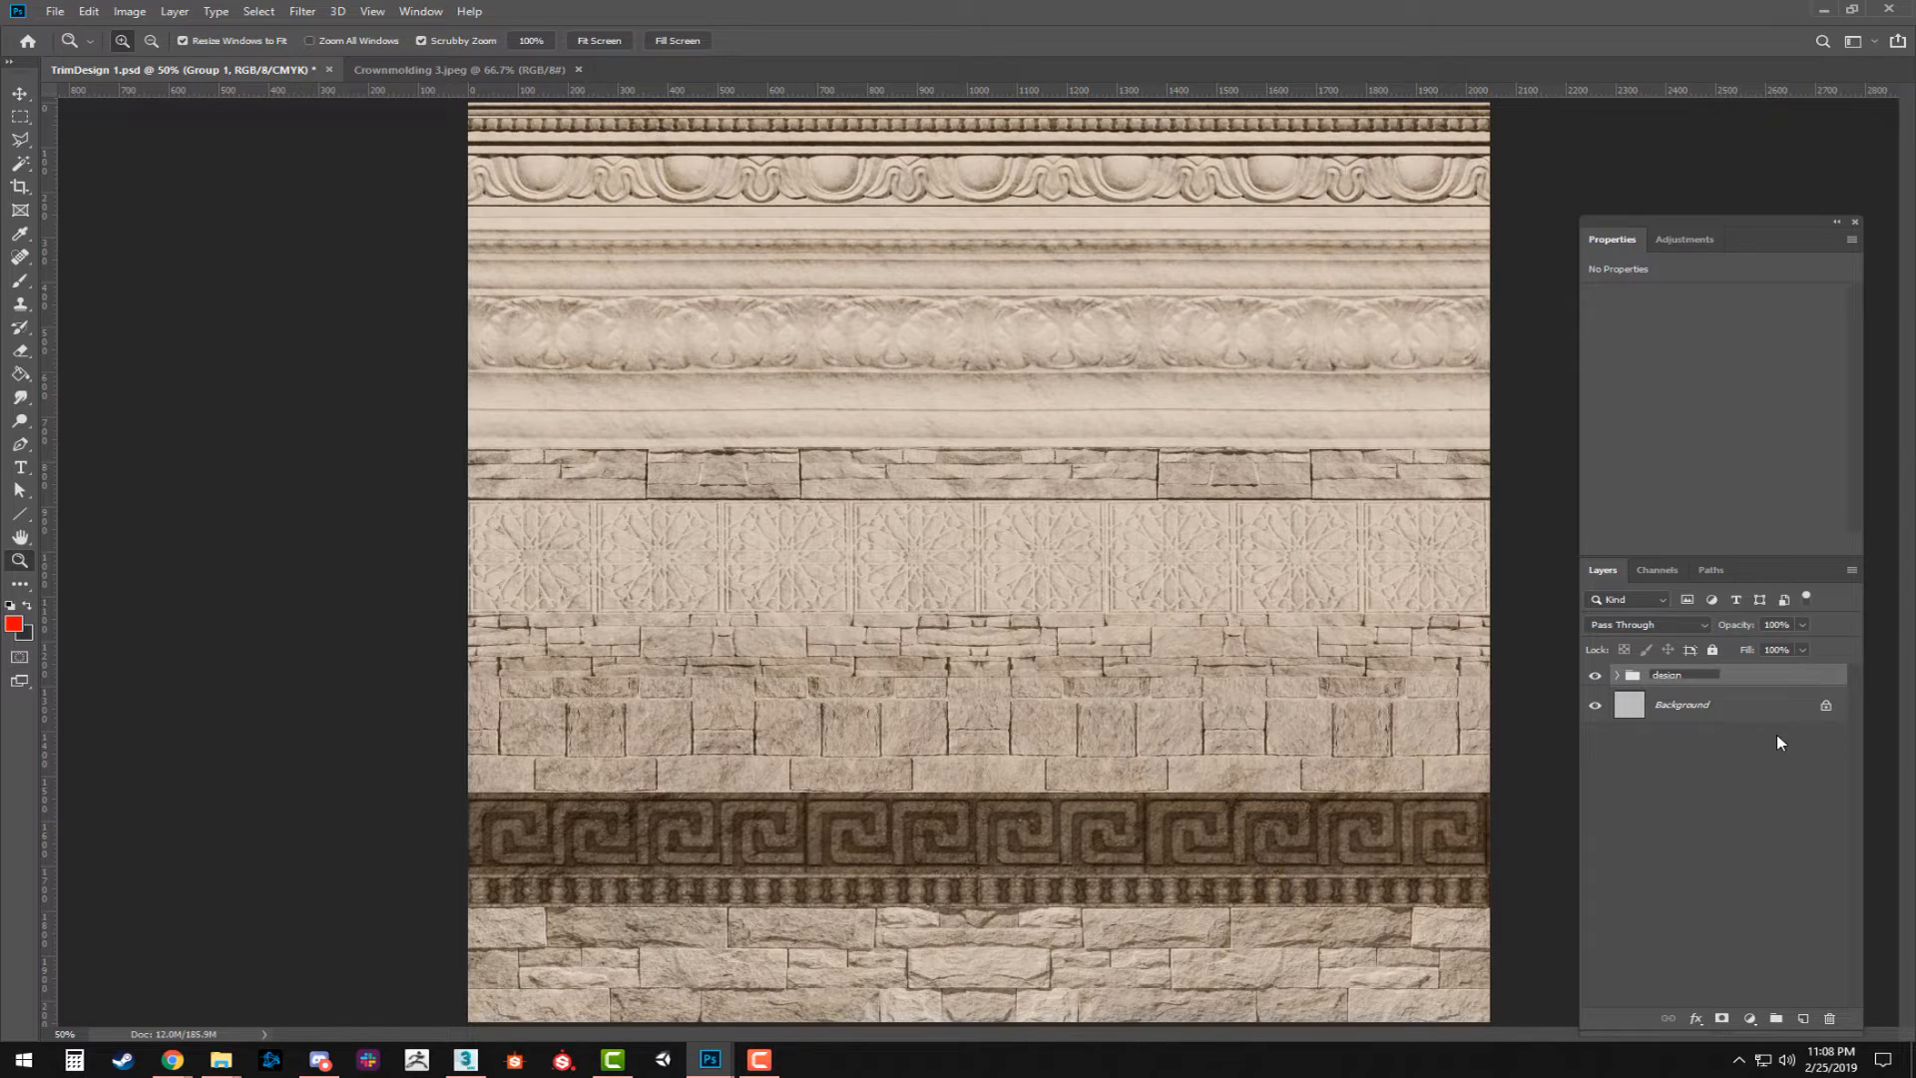
key(Return)
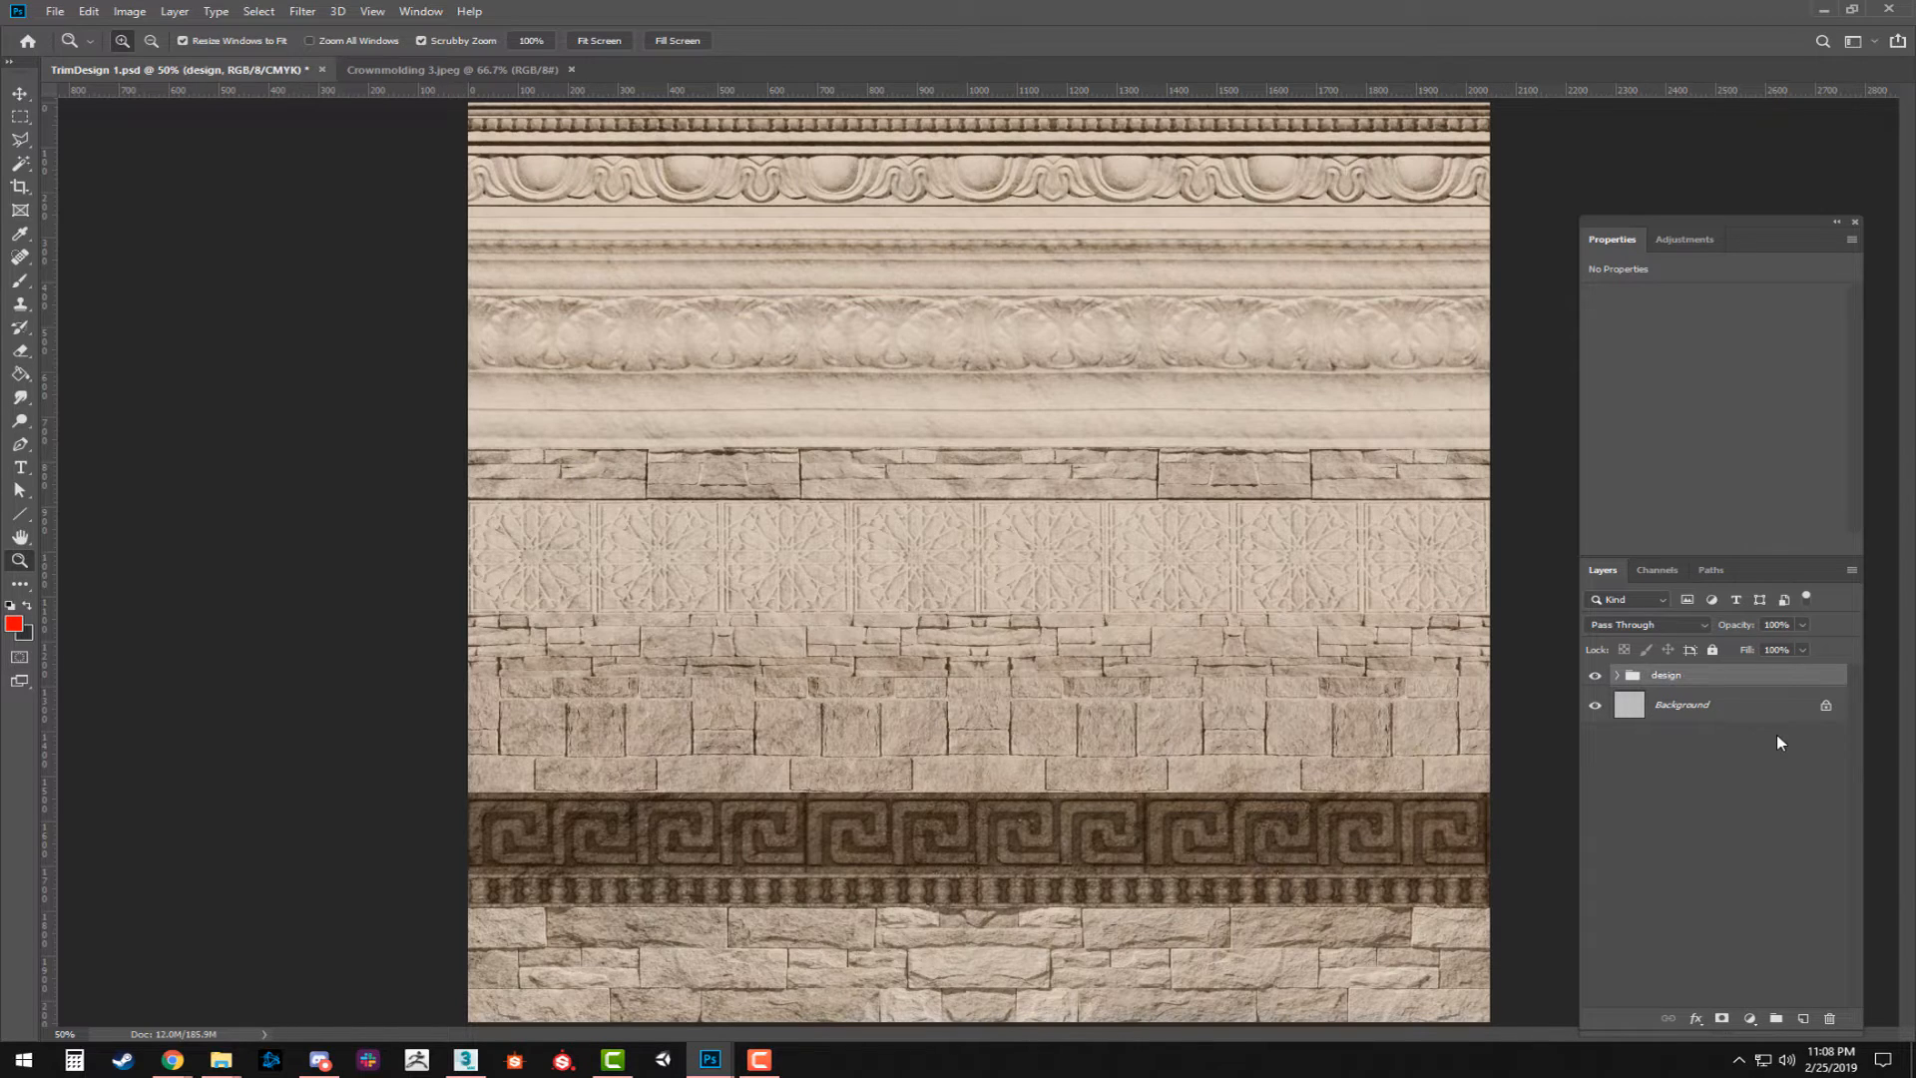
Add a new layer above the design group and name it "height plan".
click(1811, 1027)
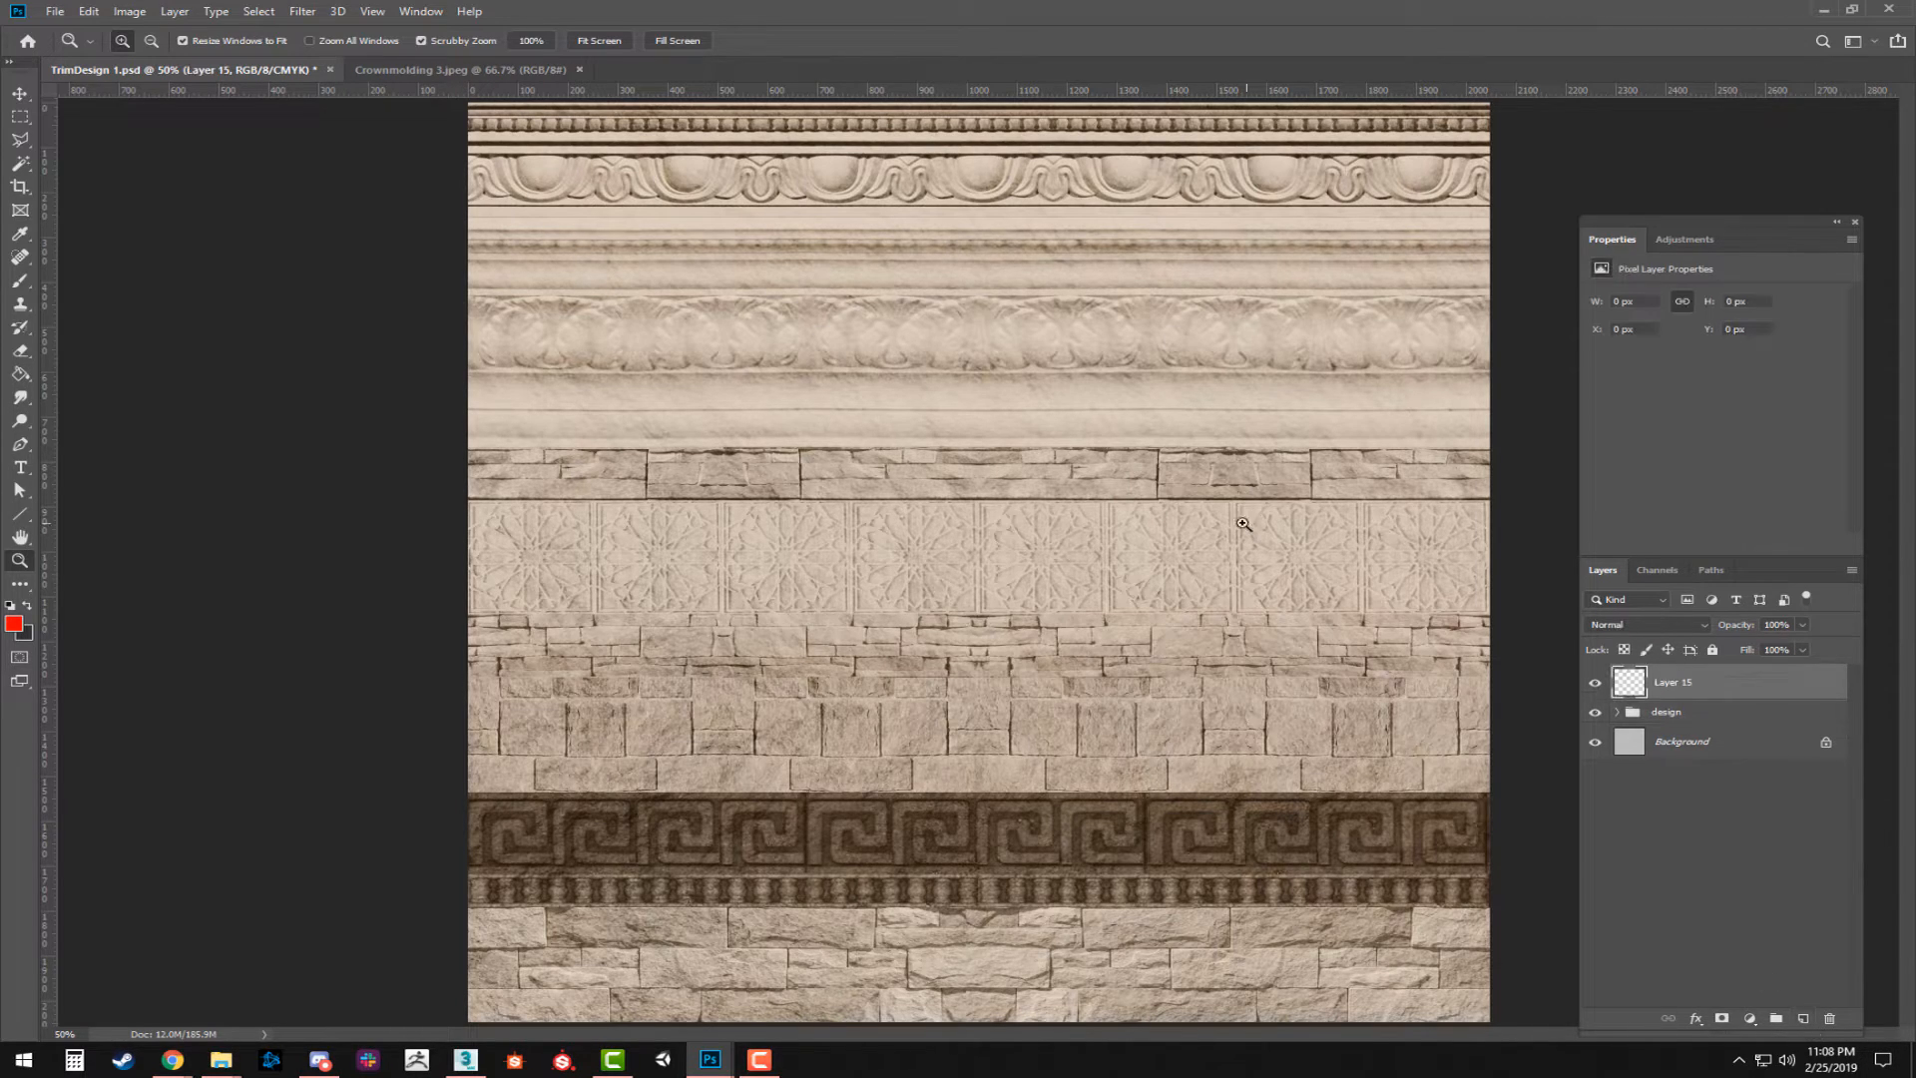
key(x)
alt+click(1043, 440)
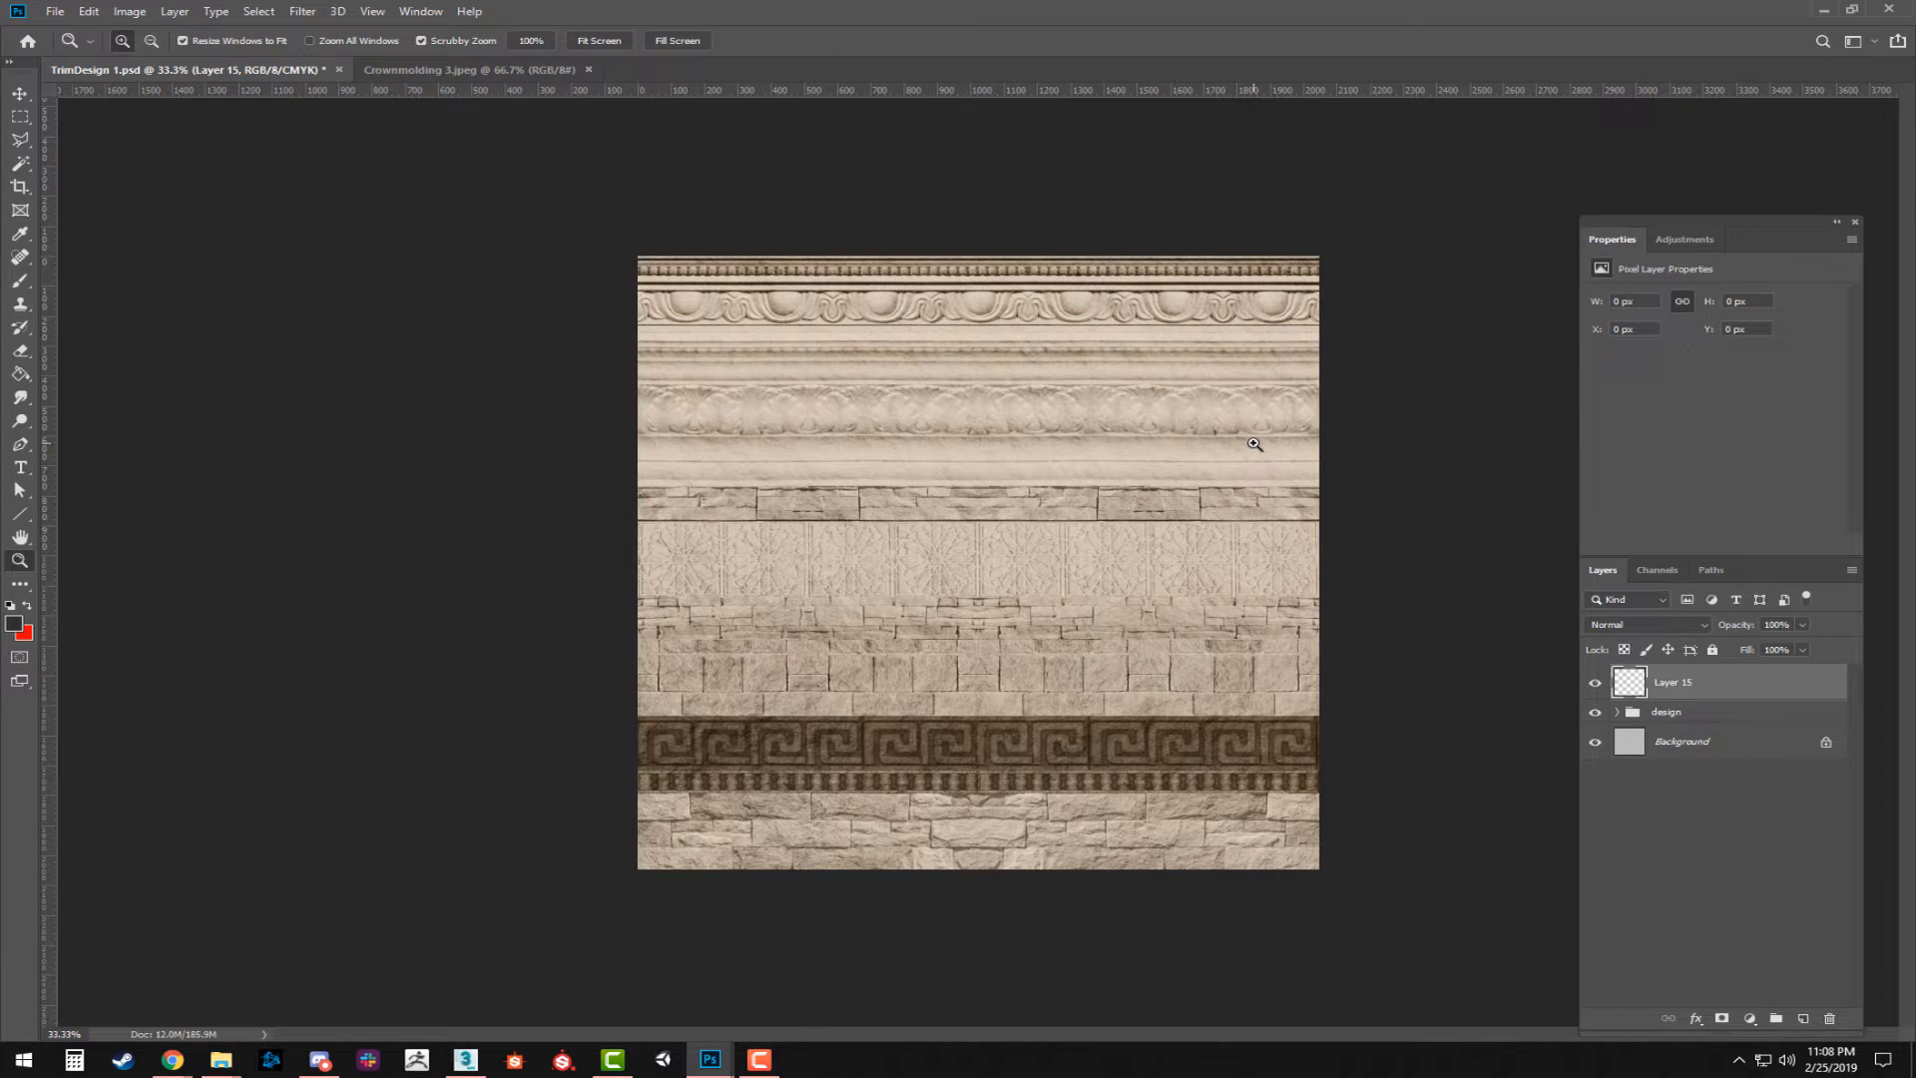
double_click(1664, 683)
text(h)
text(eloc)
key(Return)
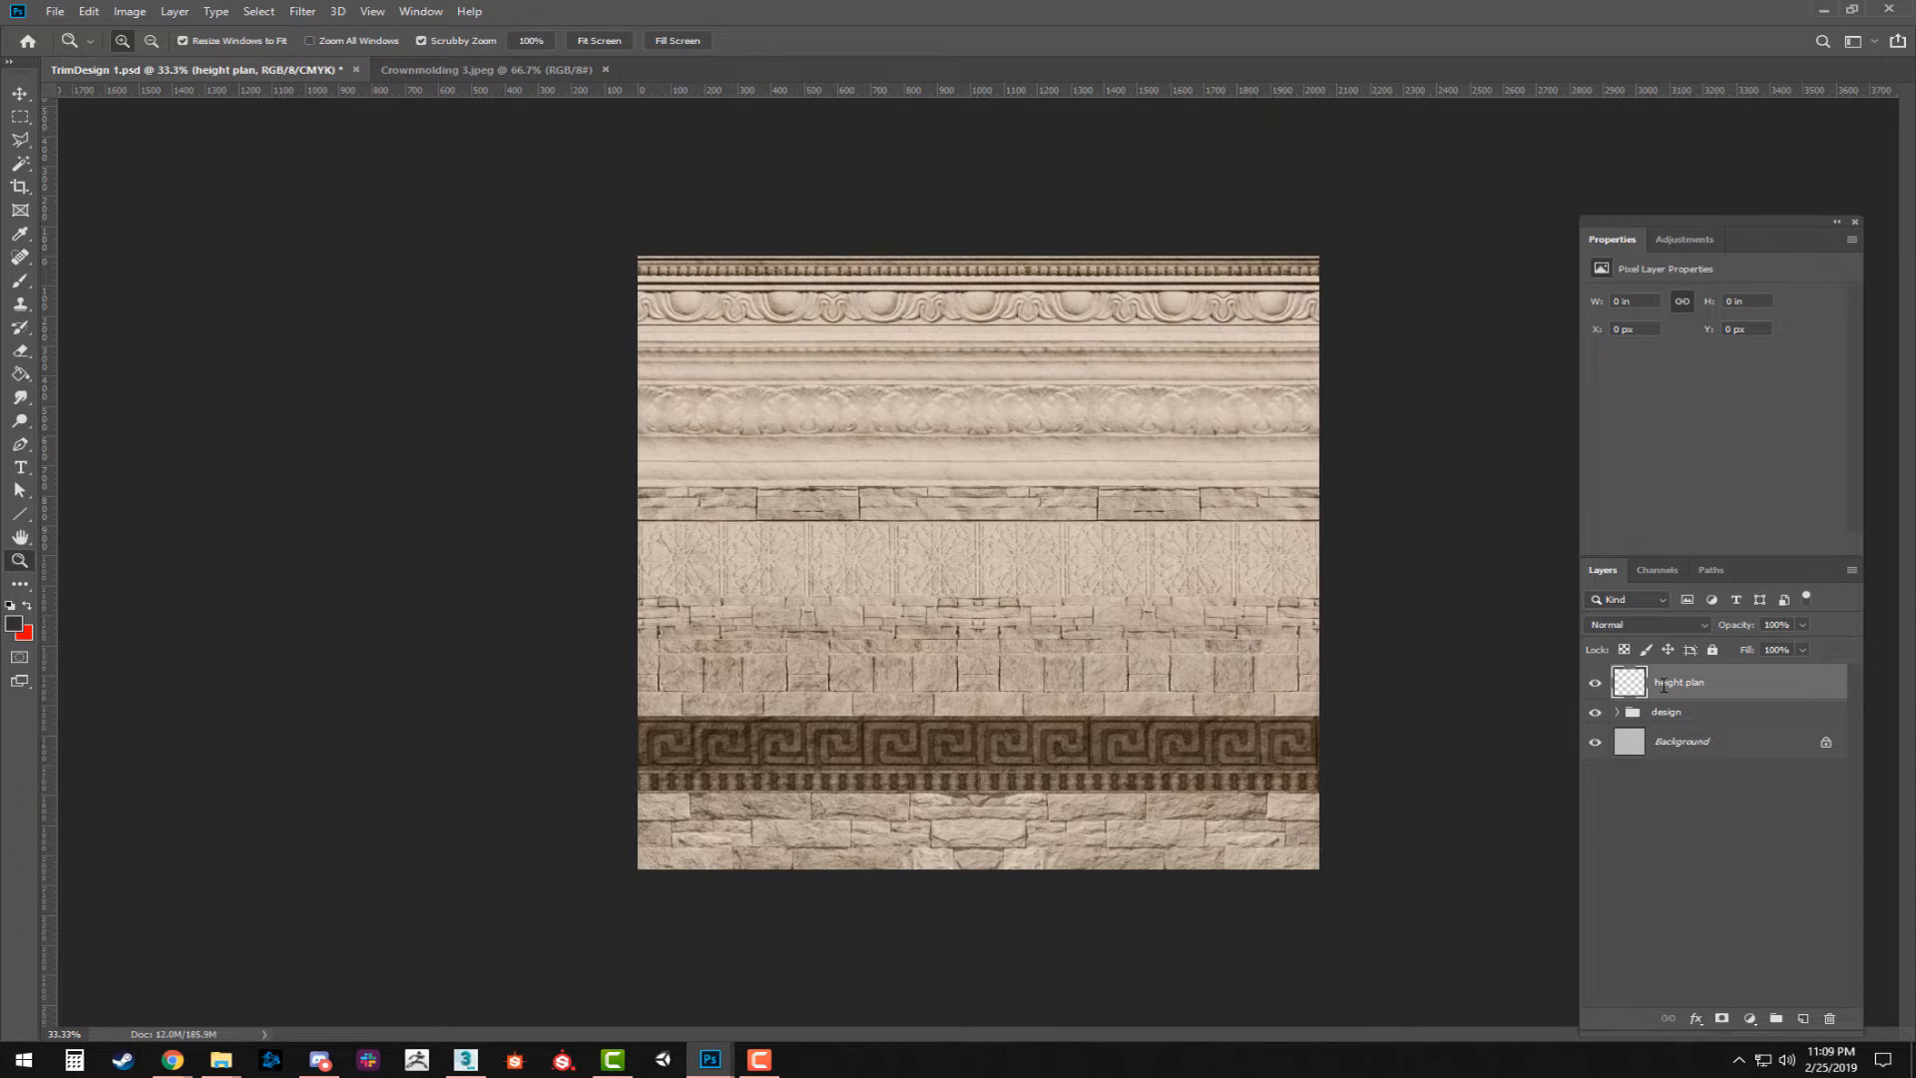
Set up the Brush tool with the default black foreground color and enlarge its tip to 20 px.
key(b)
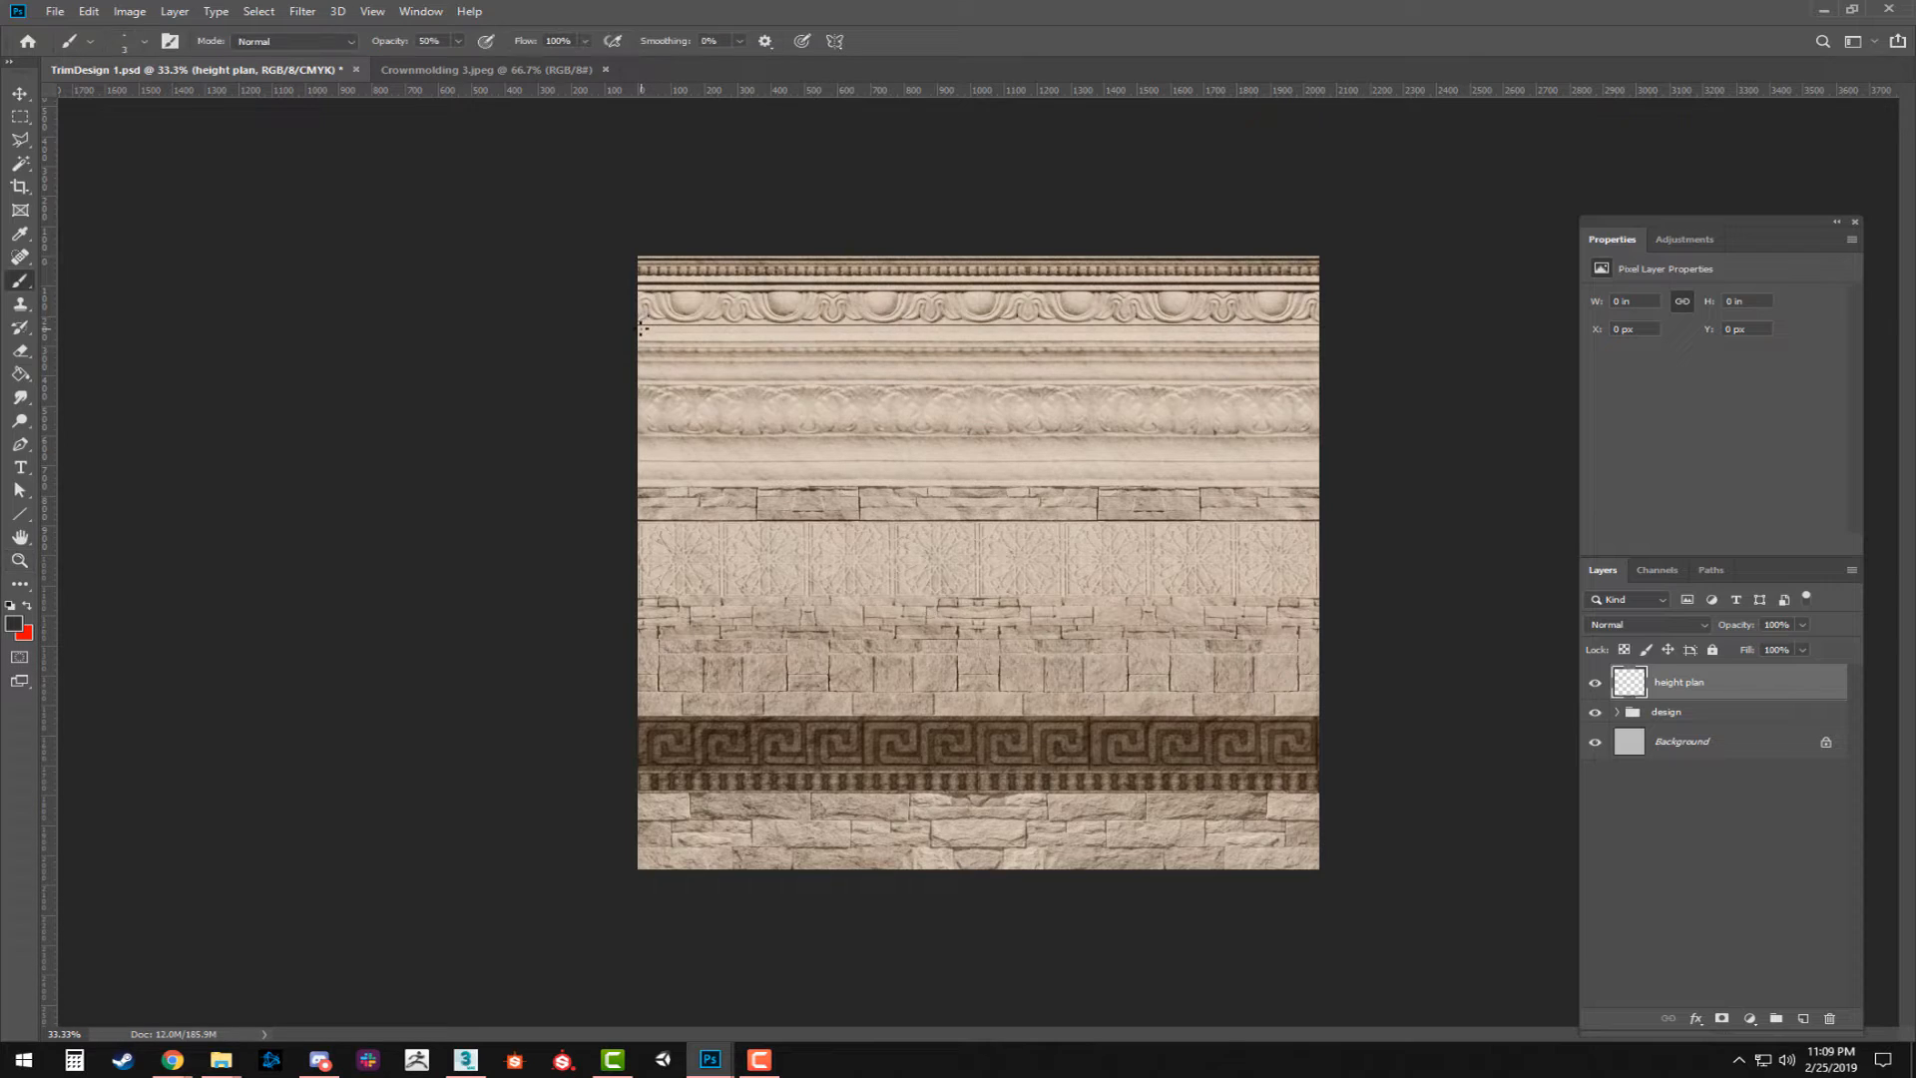
key(d)
key(bracketright)
key(bracketright)
key(bracketright)
key(bracketright)
key(bracketright)
key(bracketright)
key(bracketright)
key(z)
click(684, 375)
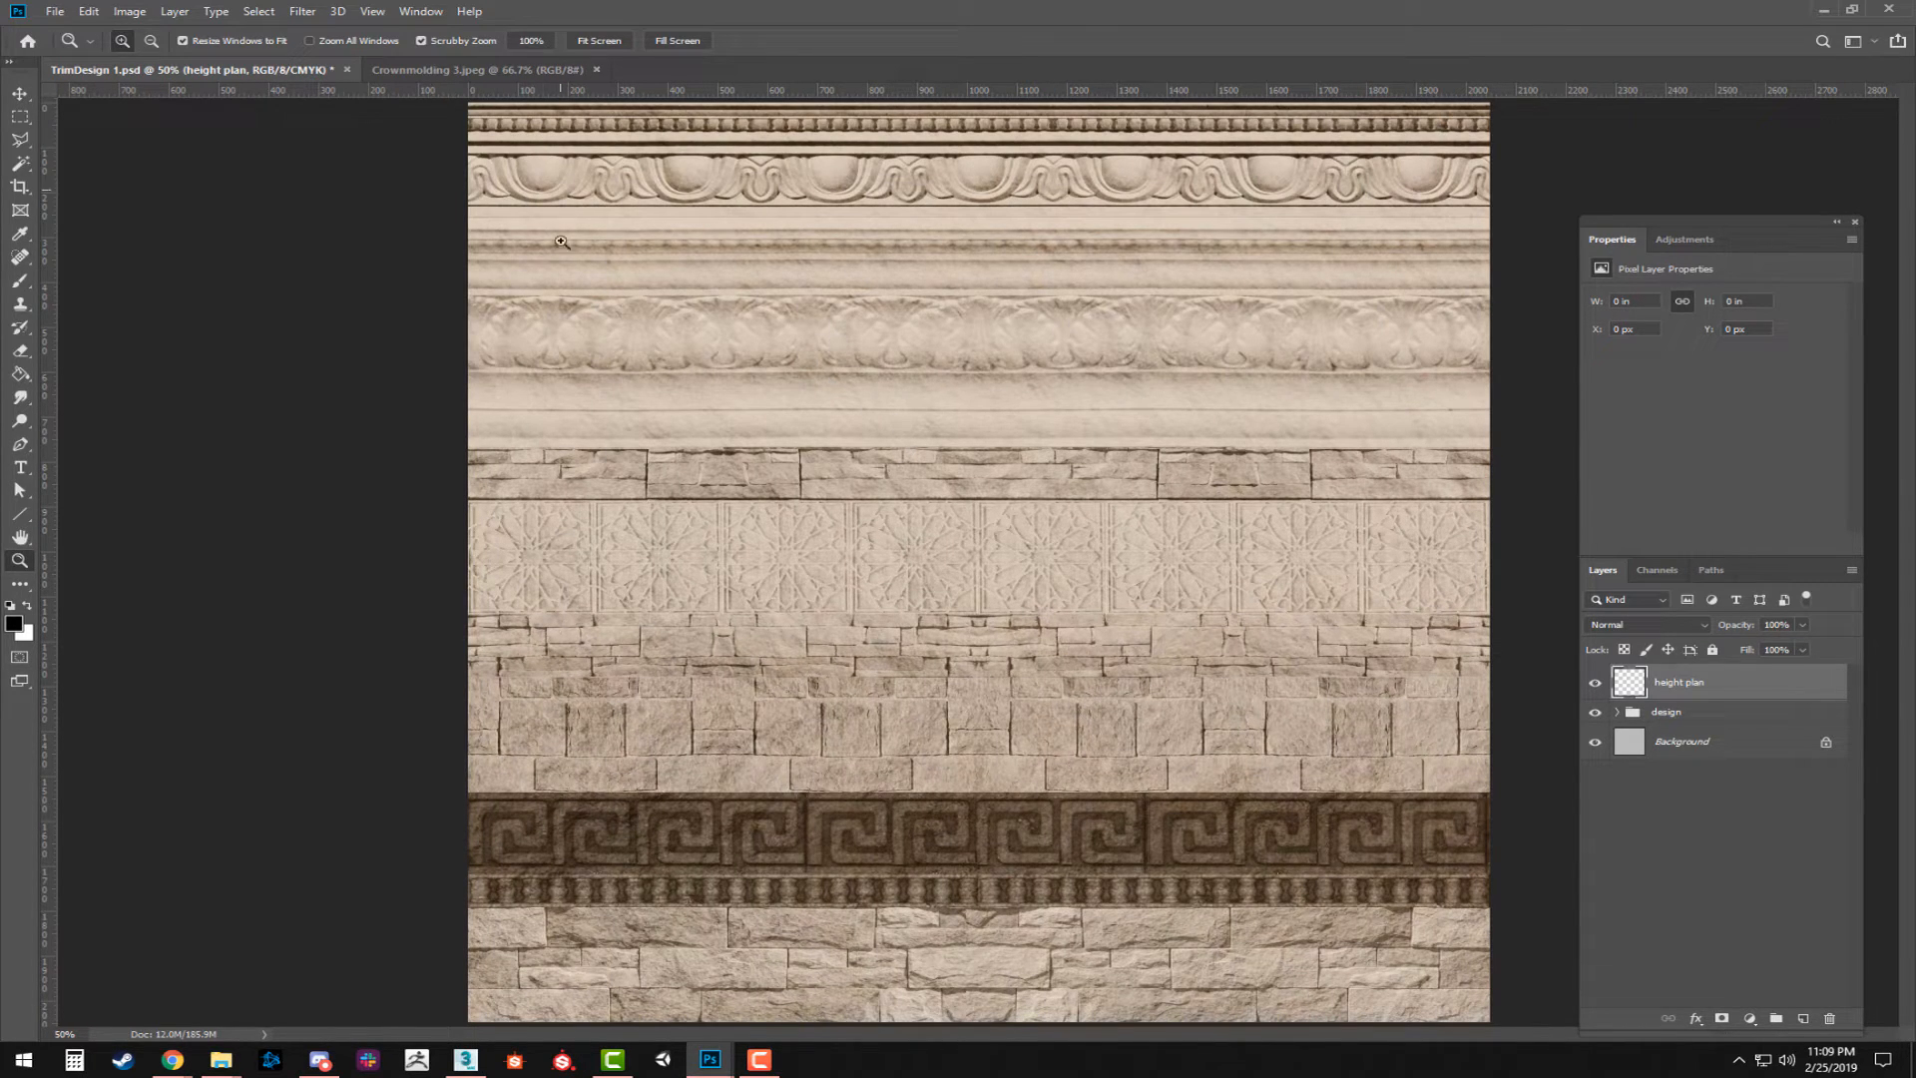
key(b)
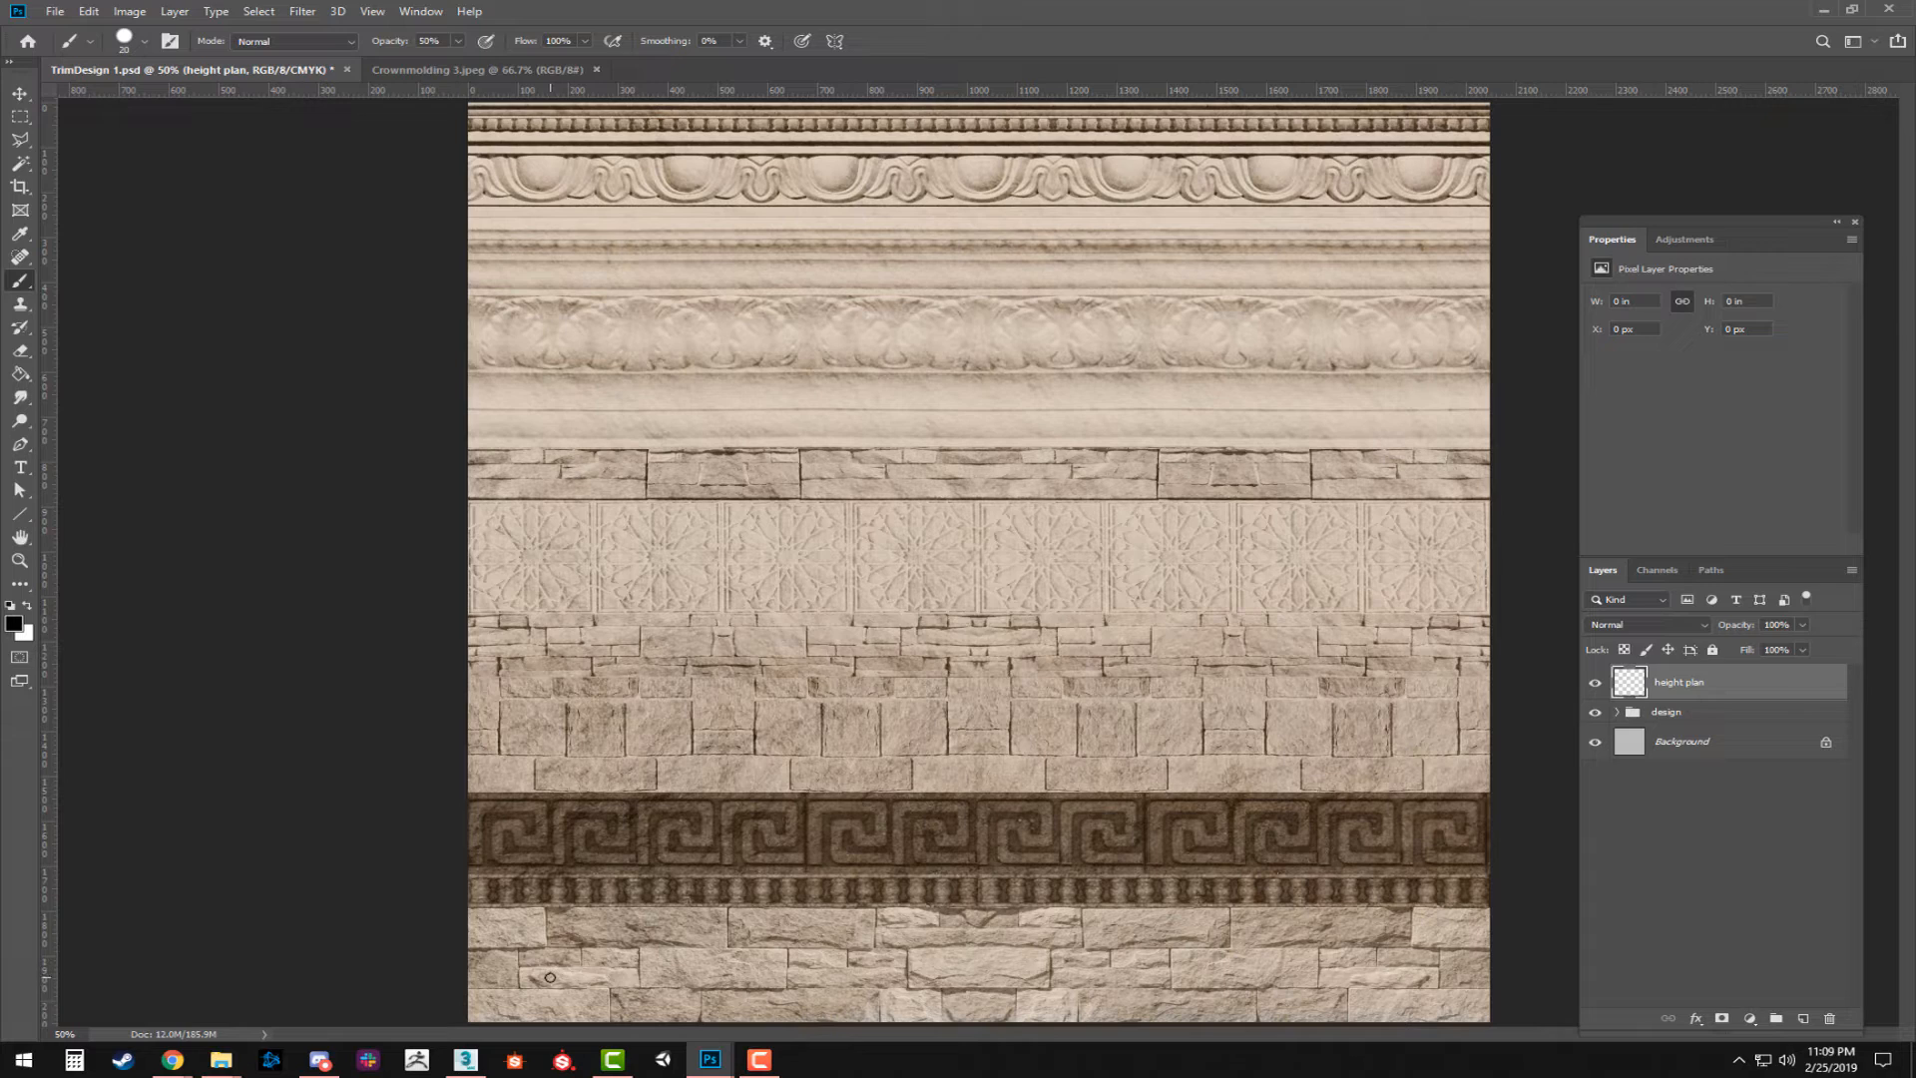
Try a straight vertical black stroke at 50% opacity up the bottom stone strip.
key(shift)
drag(557, 1020, 557, 920)
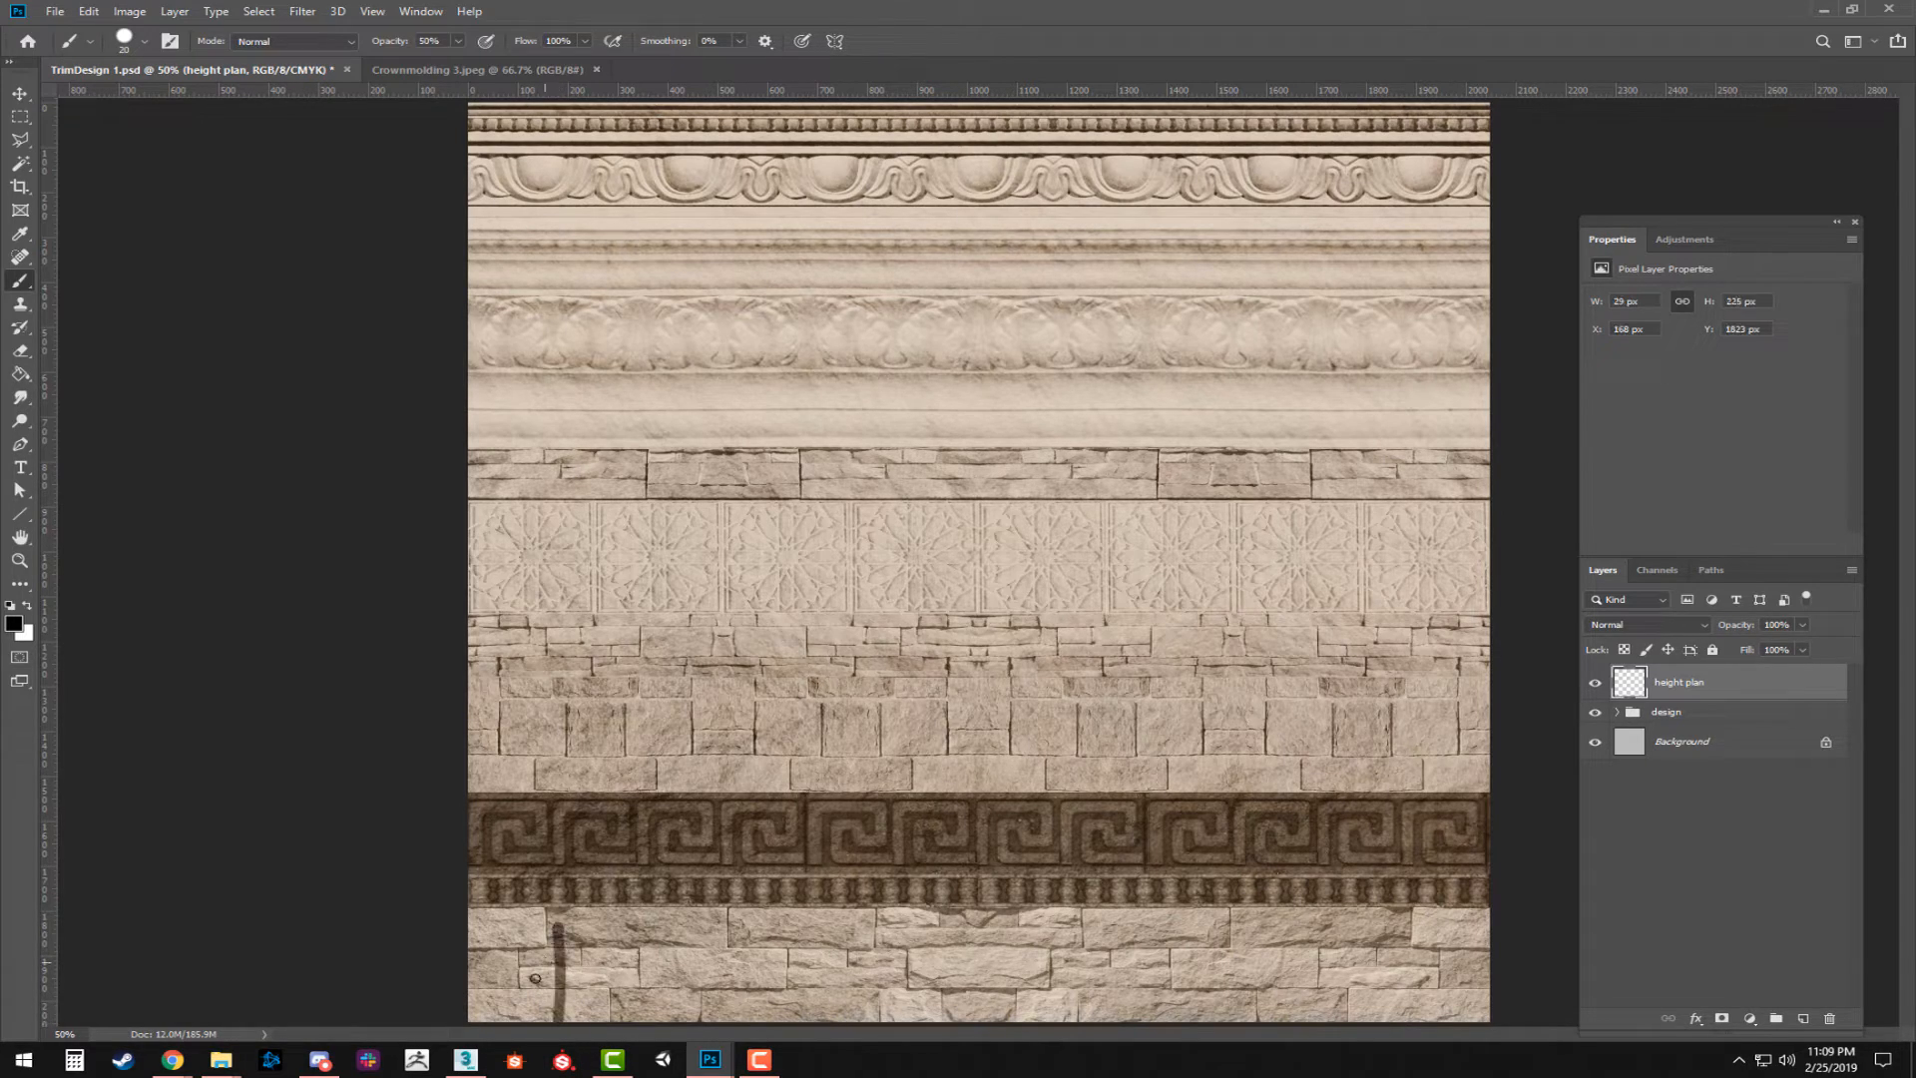
key(ctrl+z)
drag(548, 1013, 549, 915)
key(ctrl+z)
With a 10 px brush at 100% opacity, draw the vertical profile line from the sheet's bottom edge up to the plain molding.
key(bracketleft)
key(0)
drag(557, 1024, 556, 908)
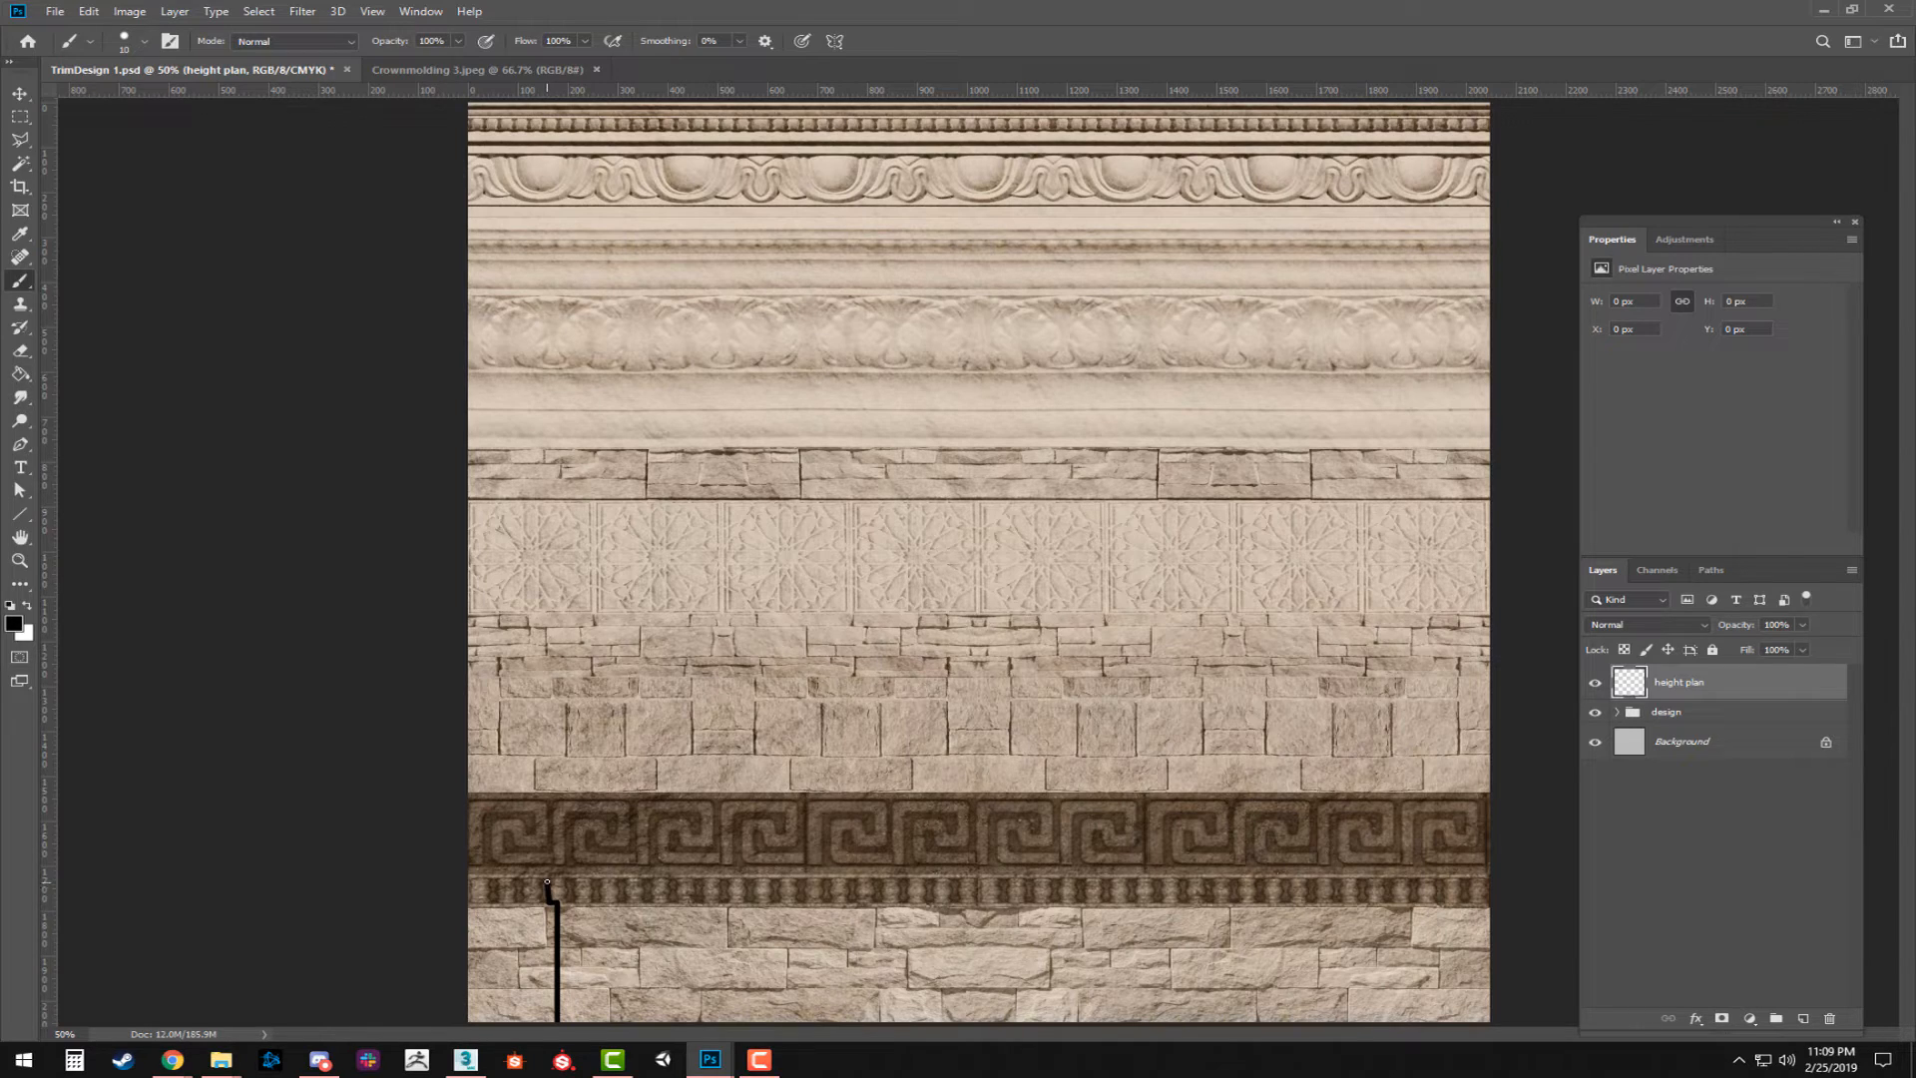
drag(554, 880, 544, 793)
shift+click(554, 718)
drag(554, 717, 554, 683)
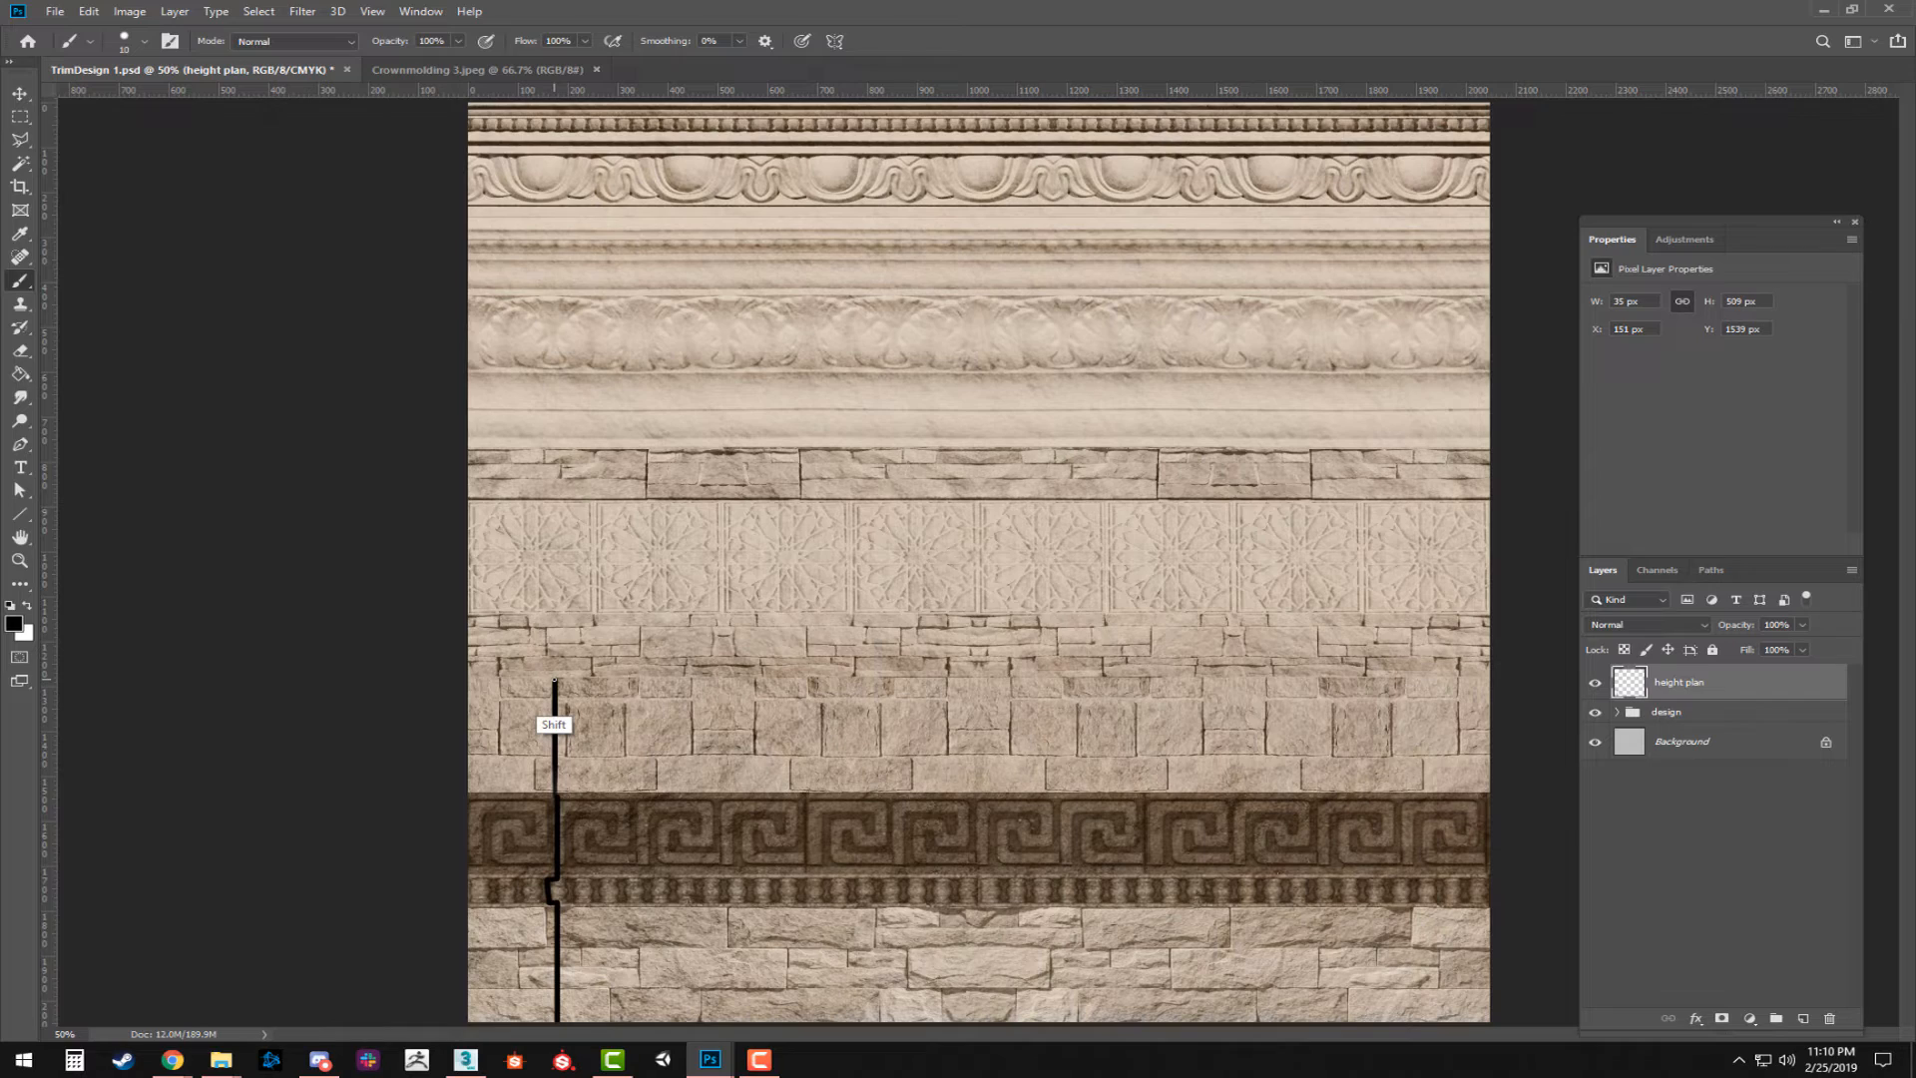
drag(554, 679, 555, 447)
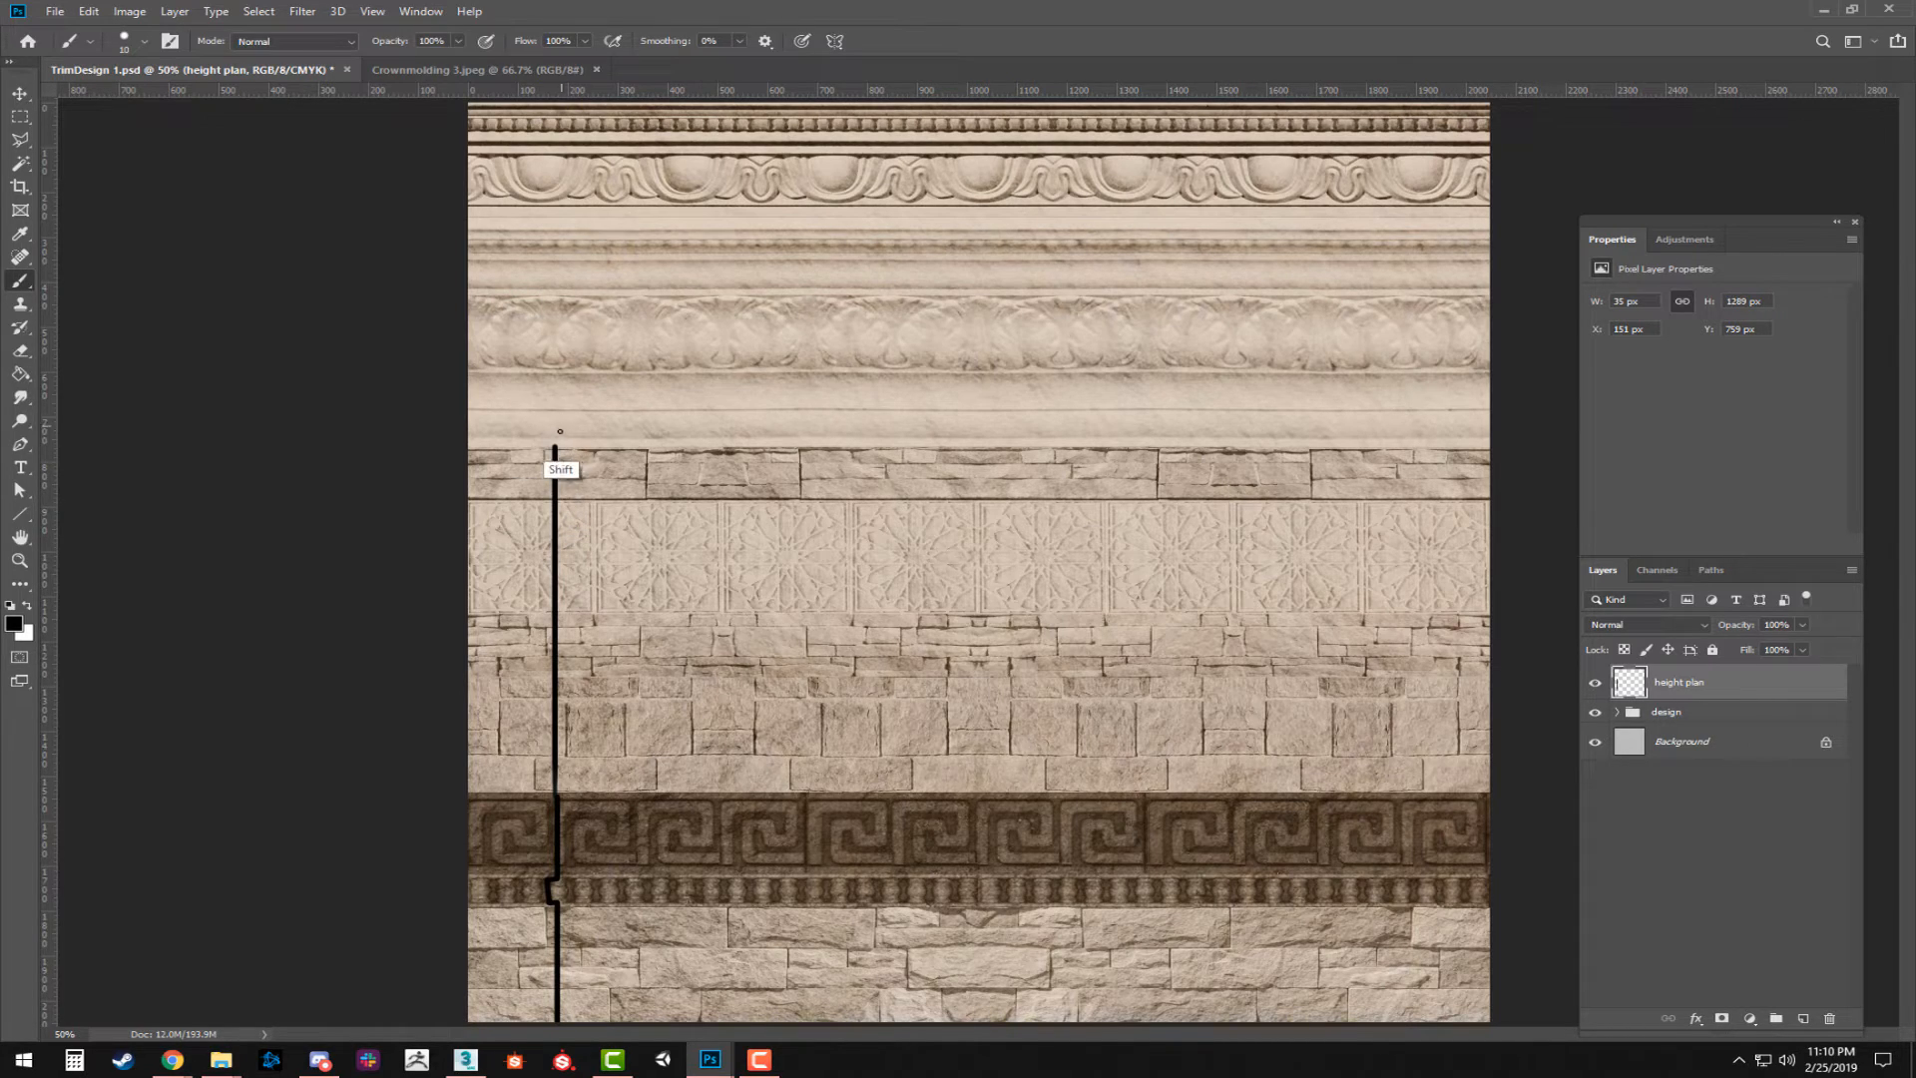
Continue the profile line with an outward step and curve over the plain molding, bulging across the leaf ornament strip.
drag(555, 447, 561, 448)
drag(564, 444, 578, 404)
key(ctrl+z)
drag(567, 445, 597, 384)
key(ctrl+z)
drag(568, 433, 601, 370)
drag(599, 370, 604, 297)
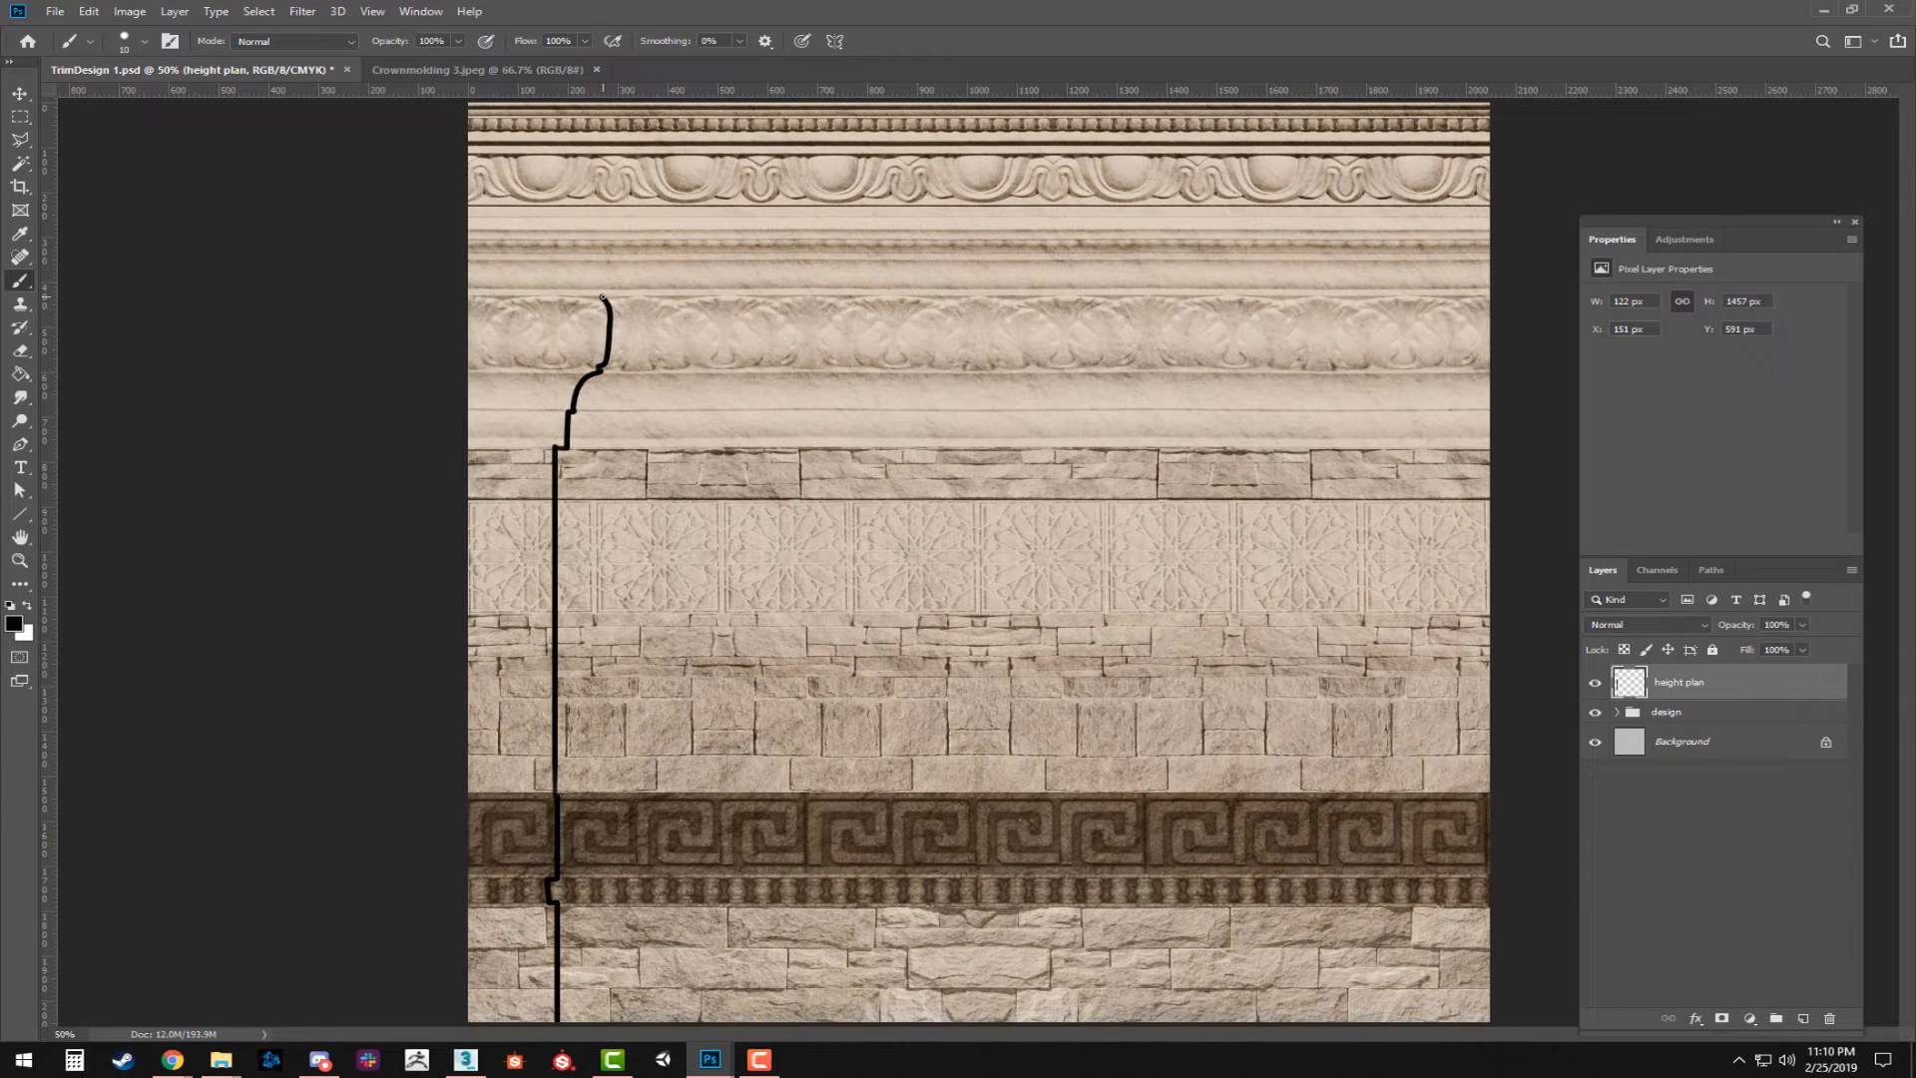
Extend the stepped profile line over the upper molding and egg ornament strips to the sheet's top edge.
drag(593, 289, 582, 257)
drag(581, 253, 586, 219)
drag(586, 189, 586, 158)
drag(605, 123, 603, 116)
drag(602, 107, 610, 96)
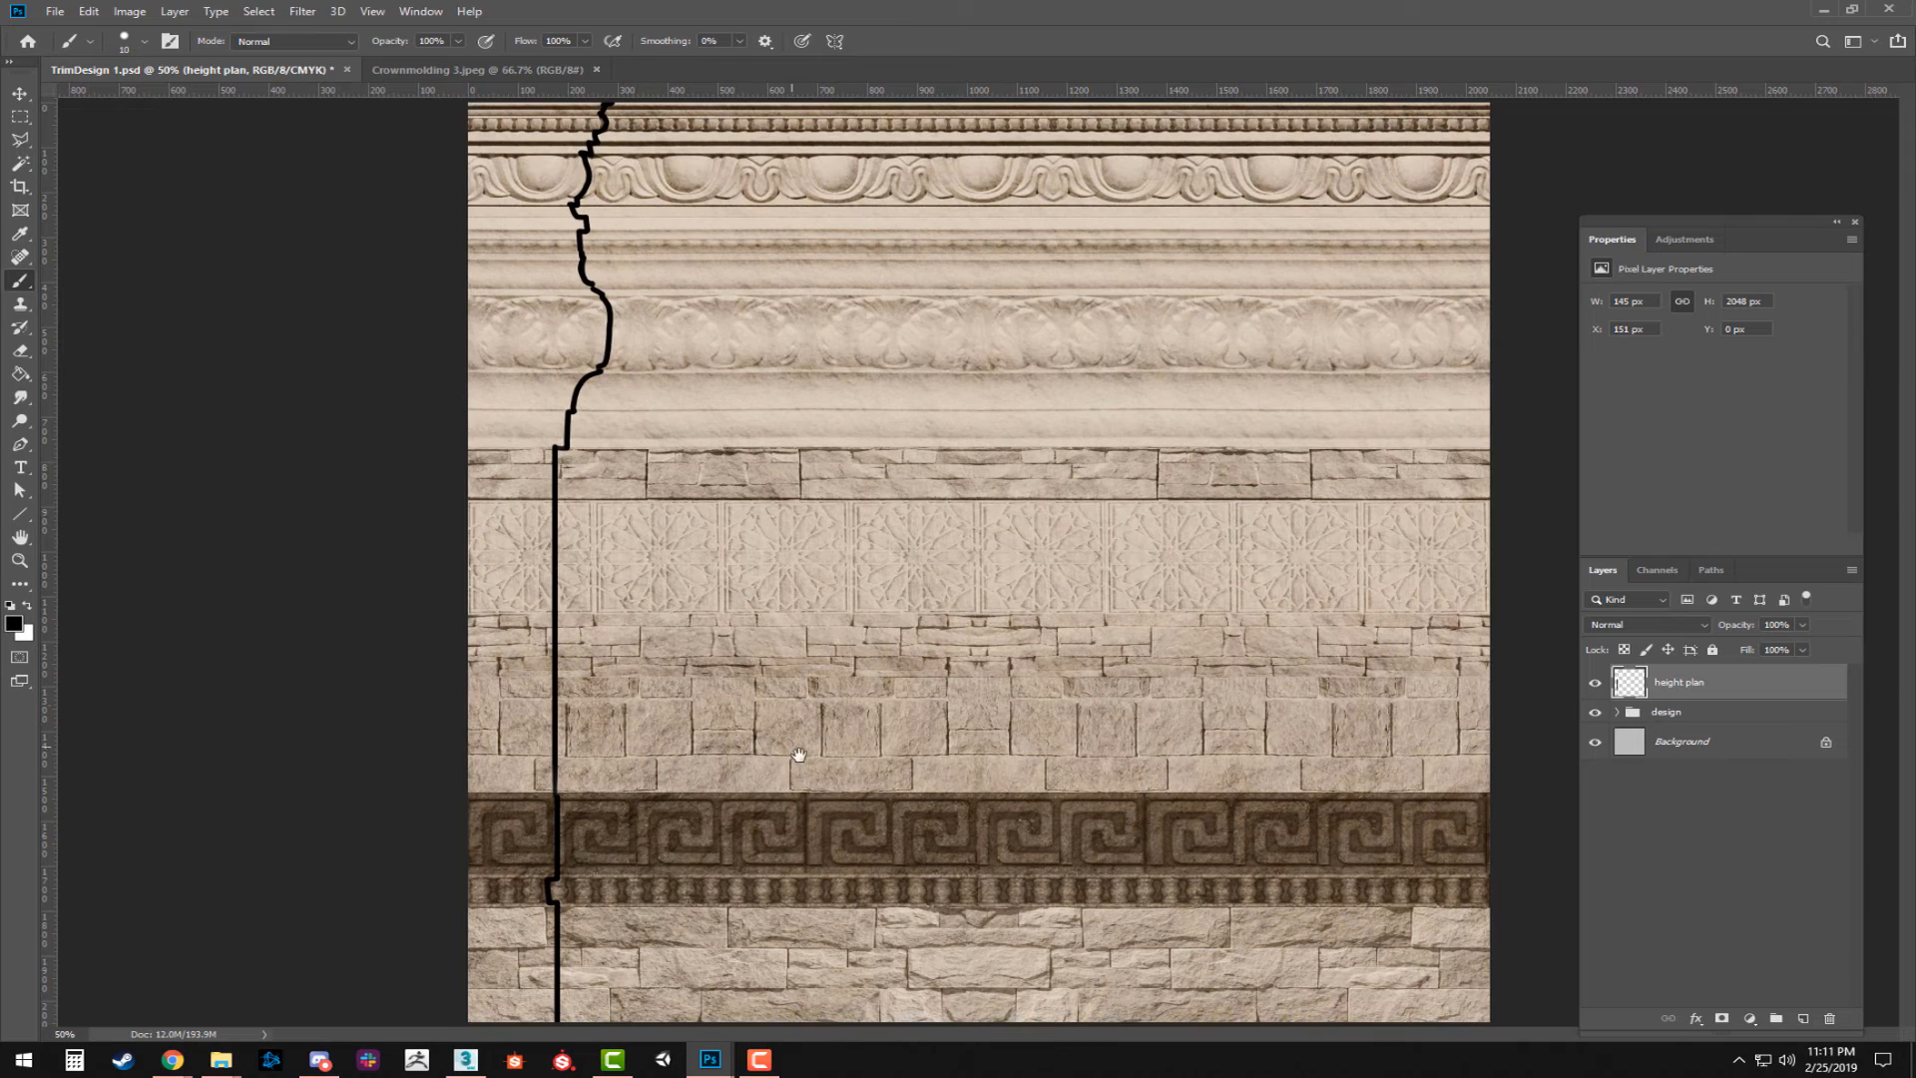
Change the Hue/Saturation 2 adjustment in the design group to hue -6, saturation +75 and lightness -27.
key(z)
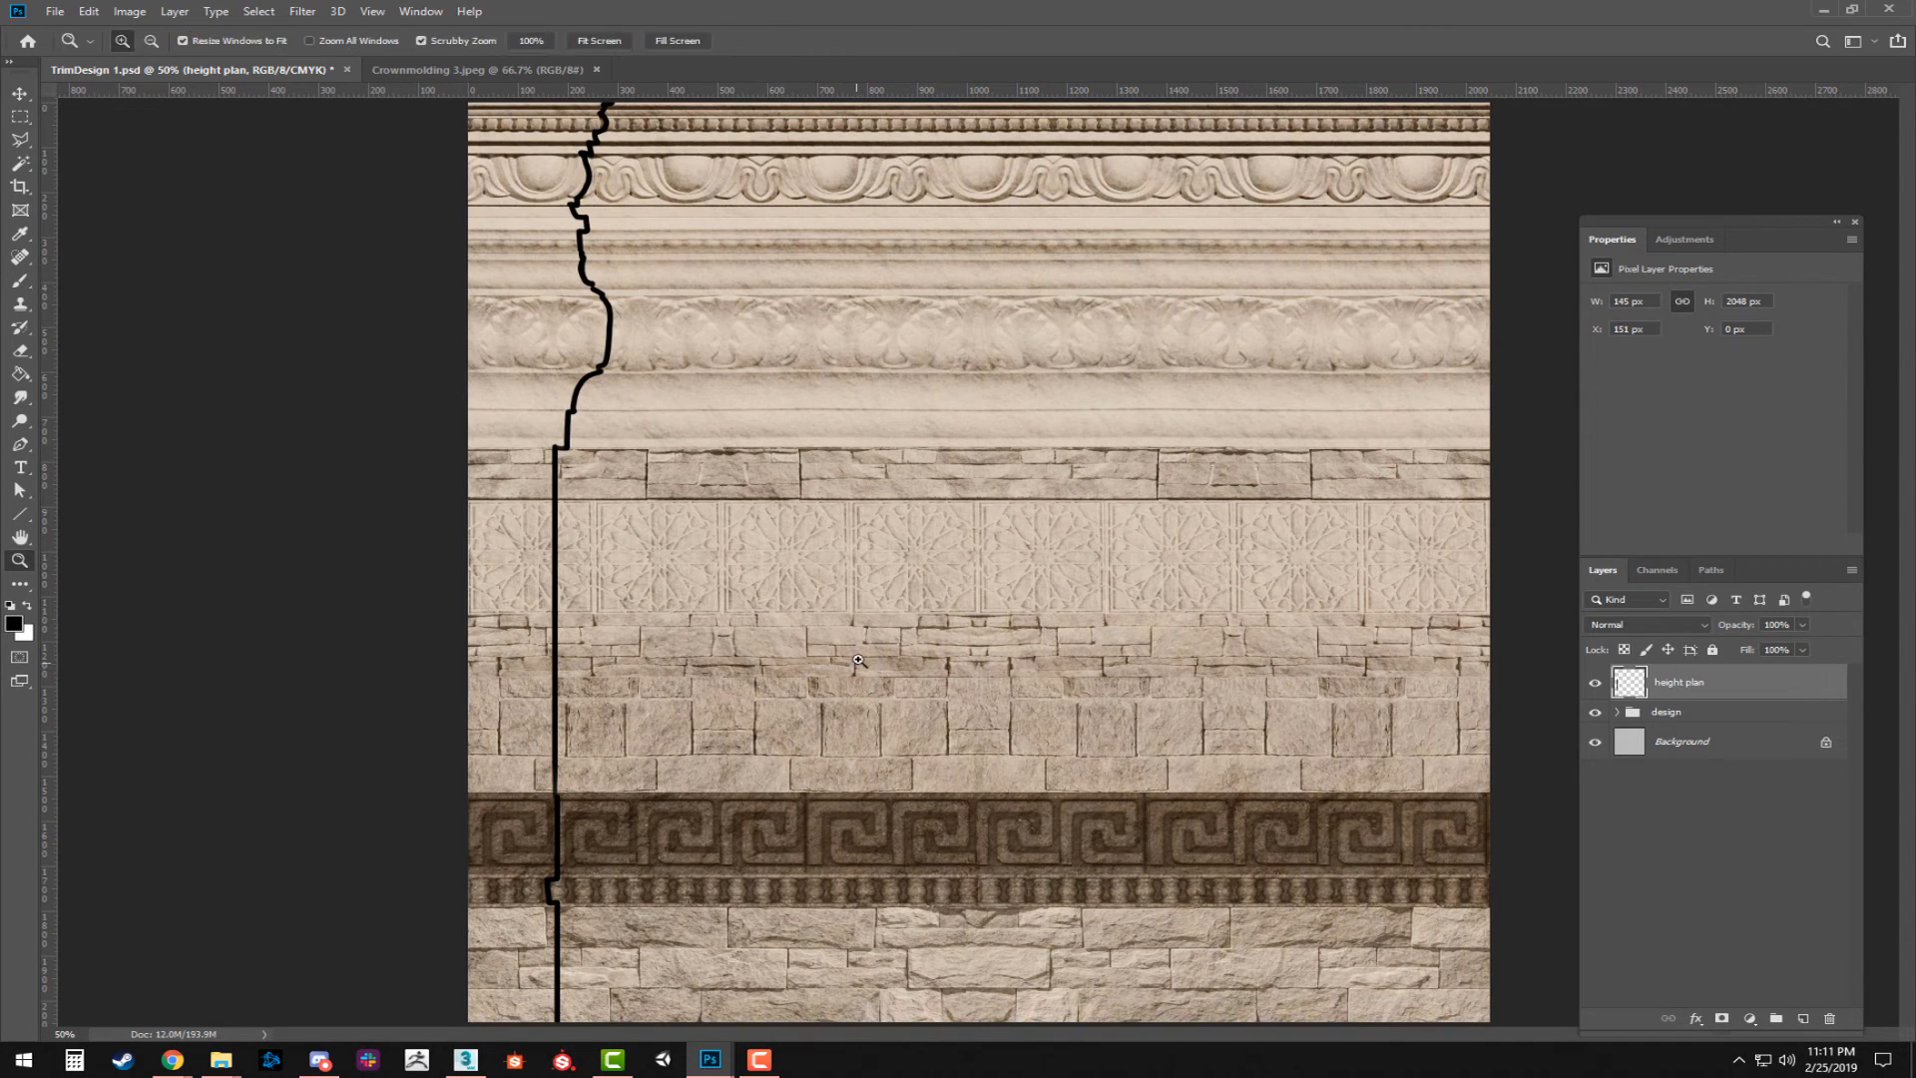
alt+click(1085, 417)
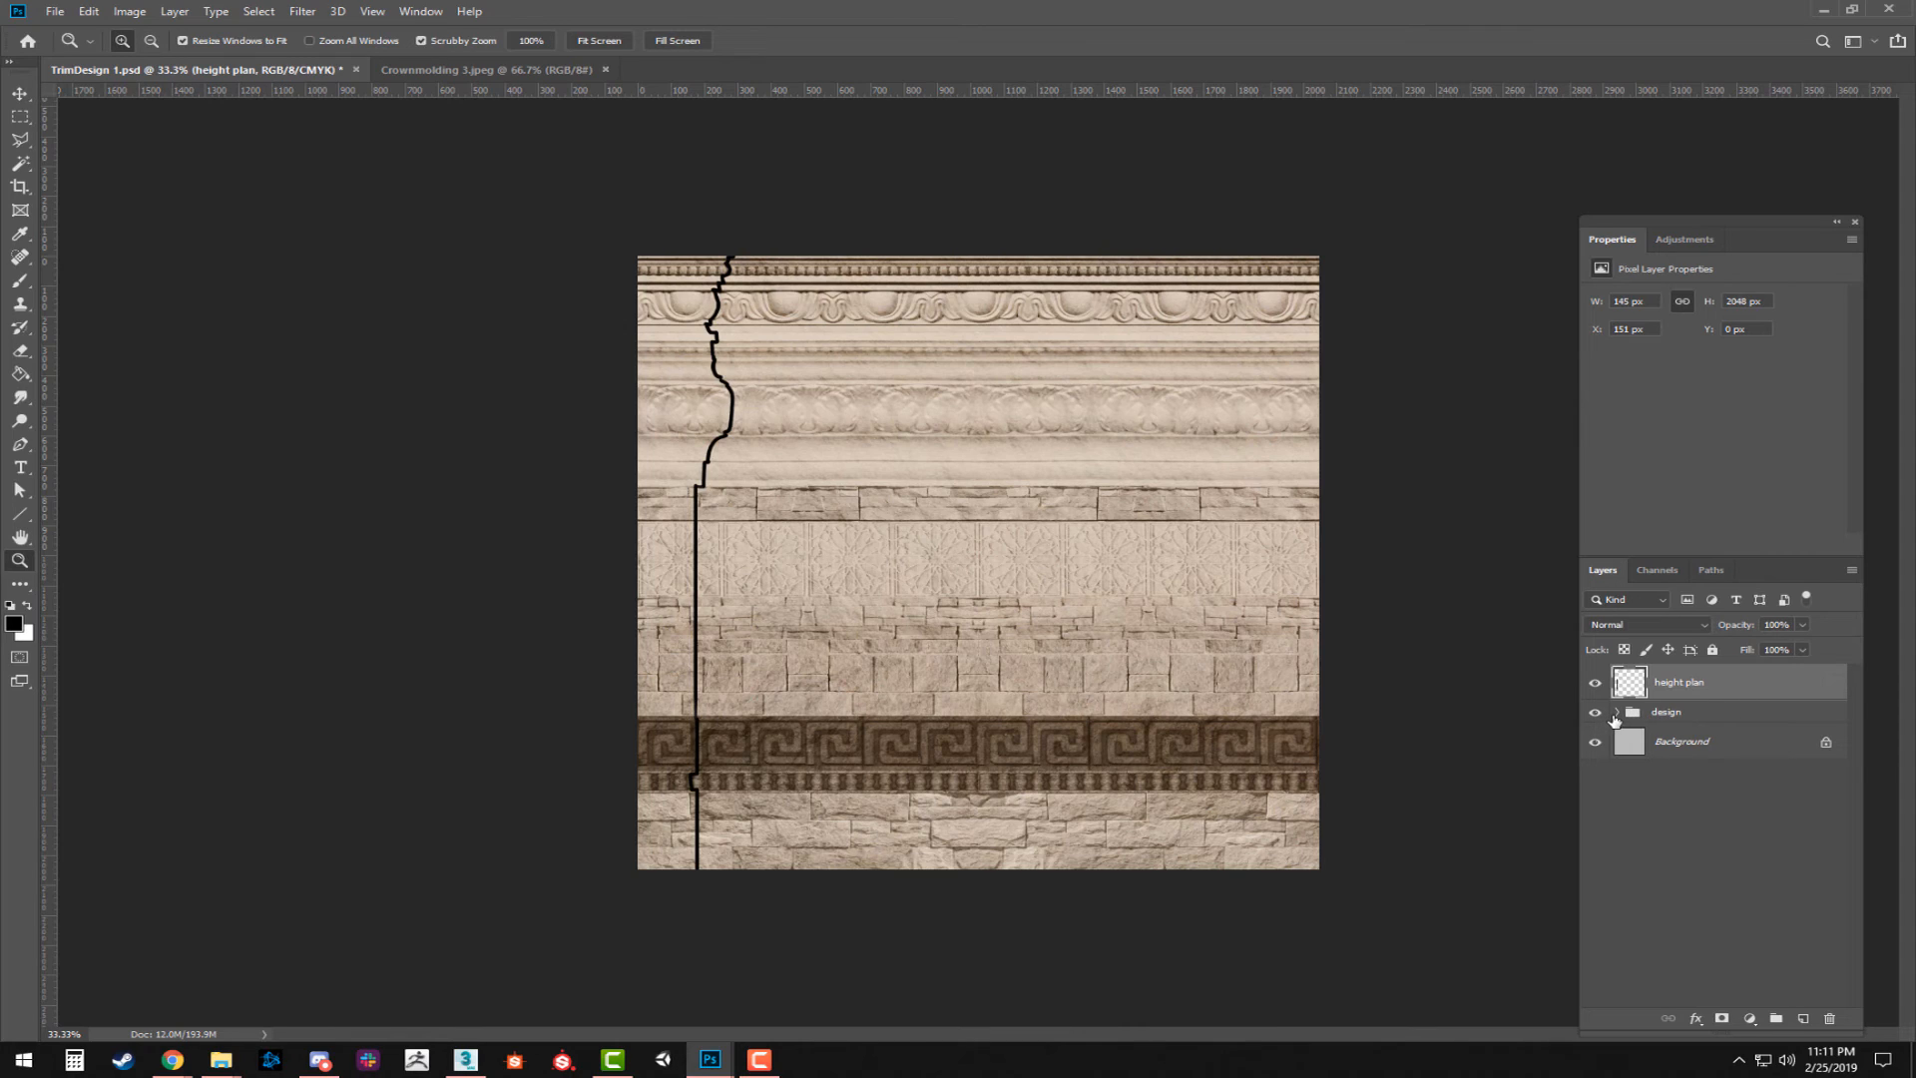
click(1681, 713)
click(1616, 712)
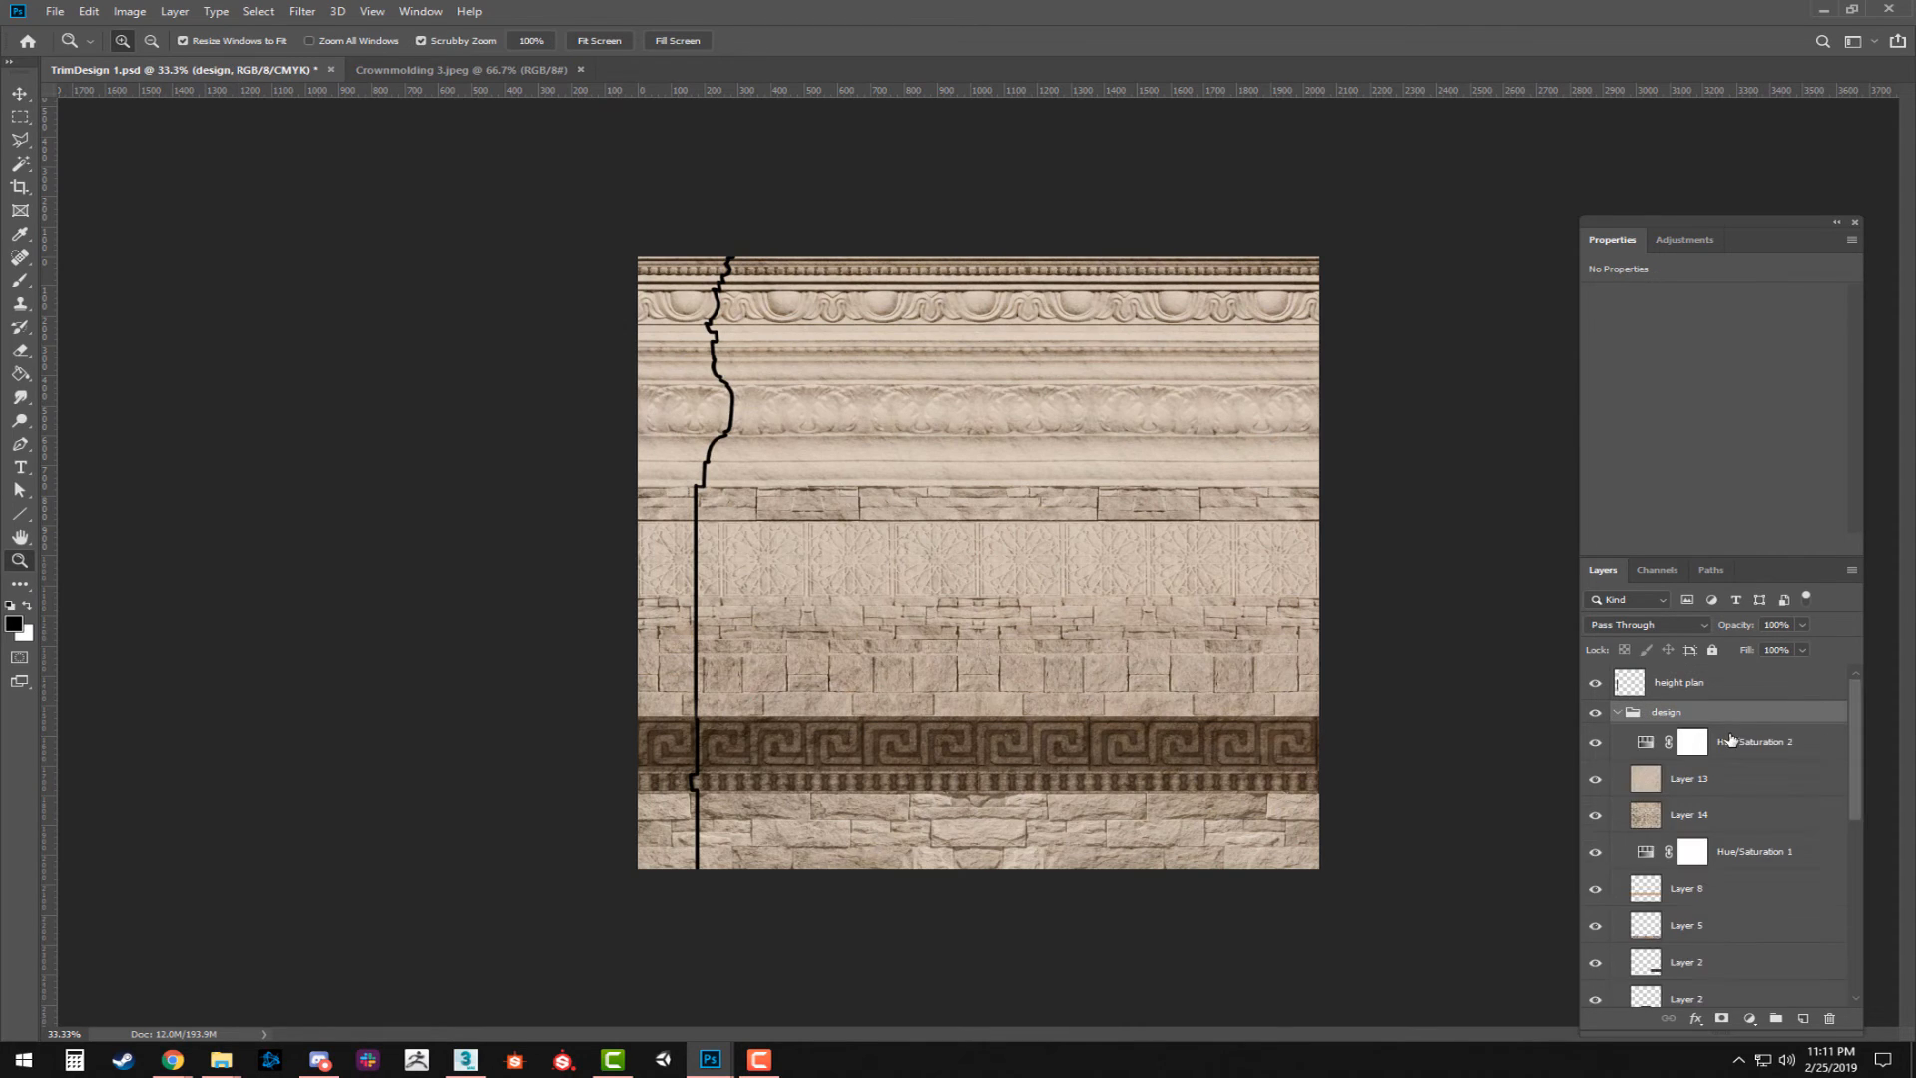
click(1754, 740)
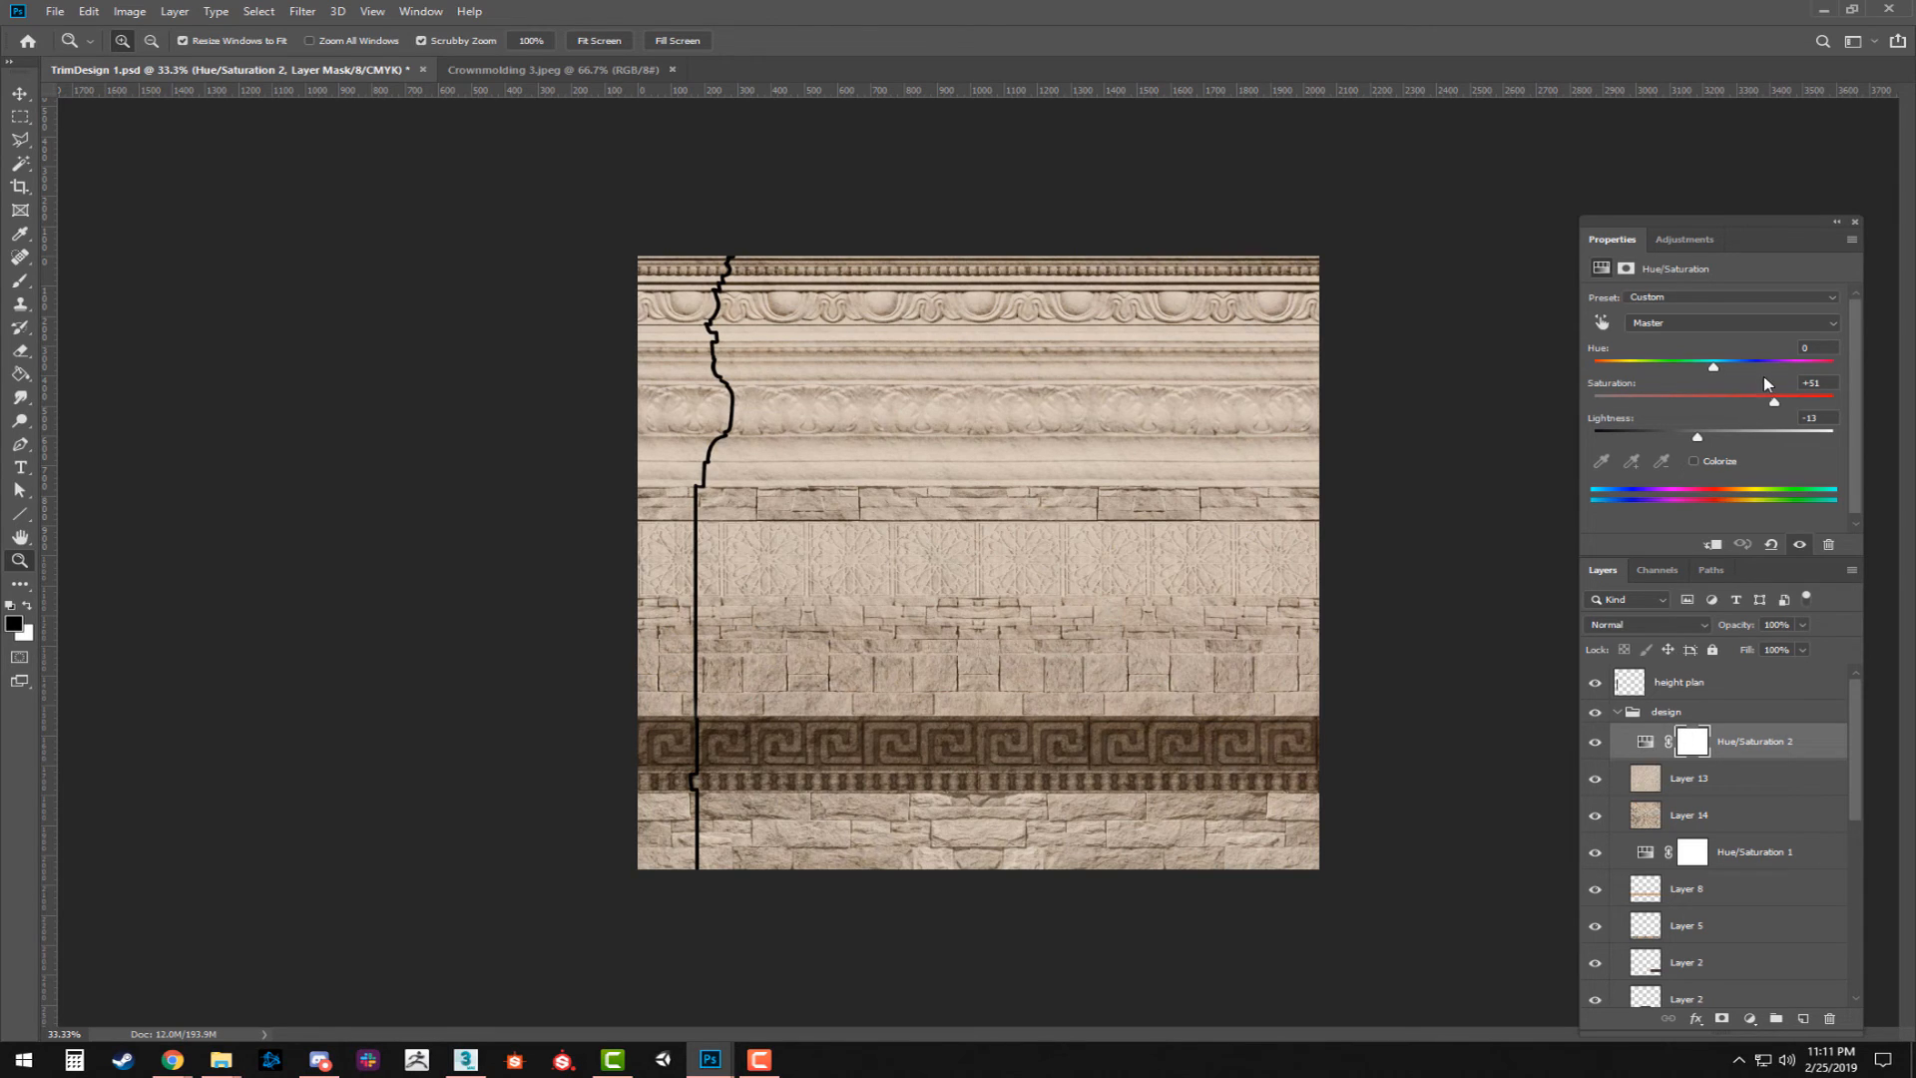
drag(1776, 401, 1706, 367)
mouse_move(1697, 436)
mouse_down()
mouse_move(1664, 436)
mouse_move(1681, 436)
mouse_up()
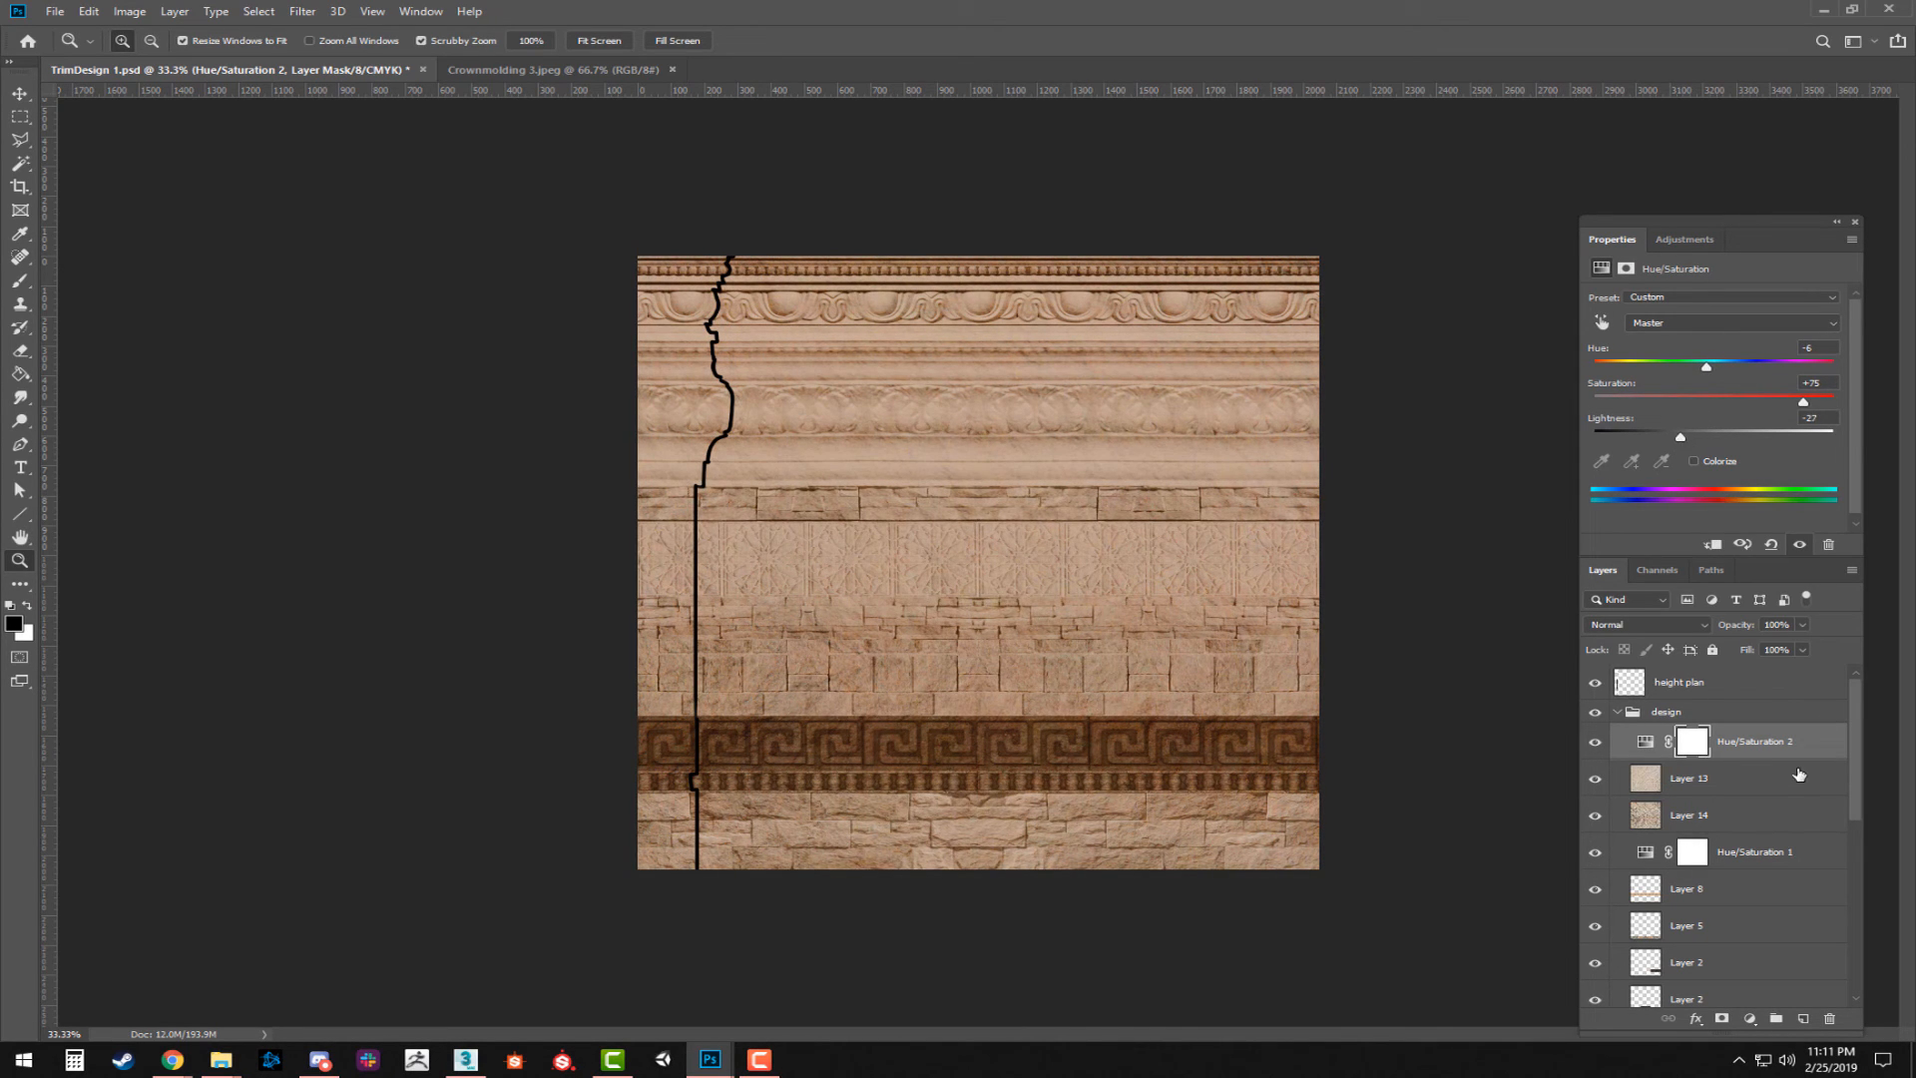
Hide Layer 13 in the design group and select the rough stone Layer 14.
click(1738, 792)
click(1594, 781)
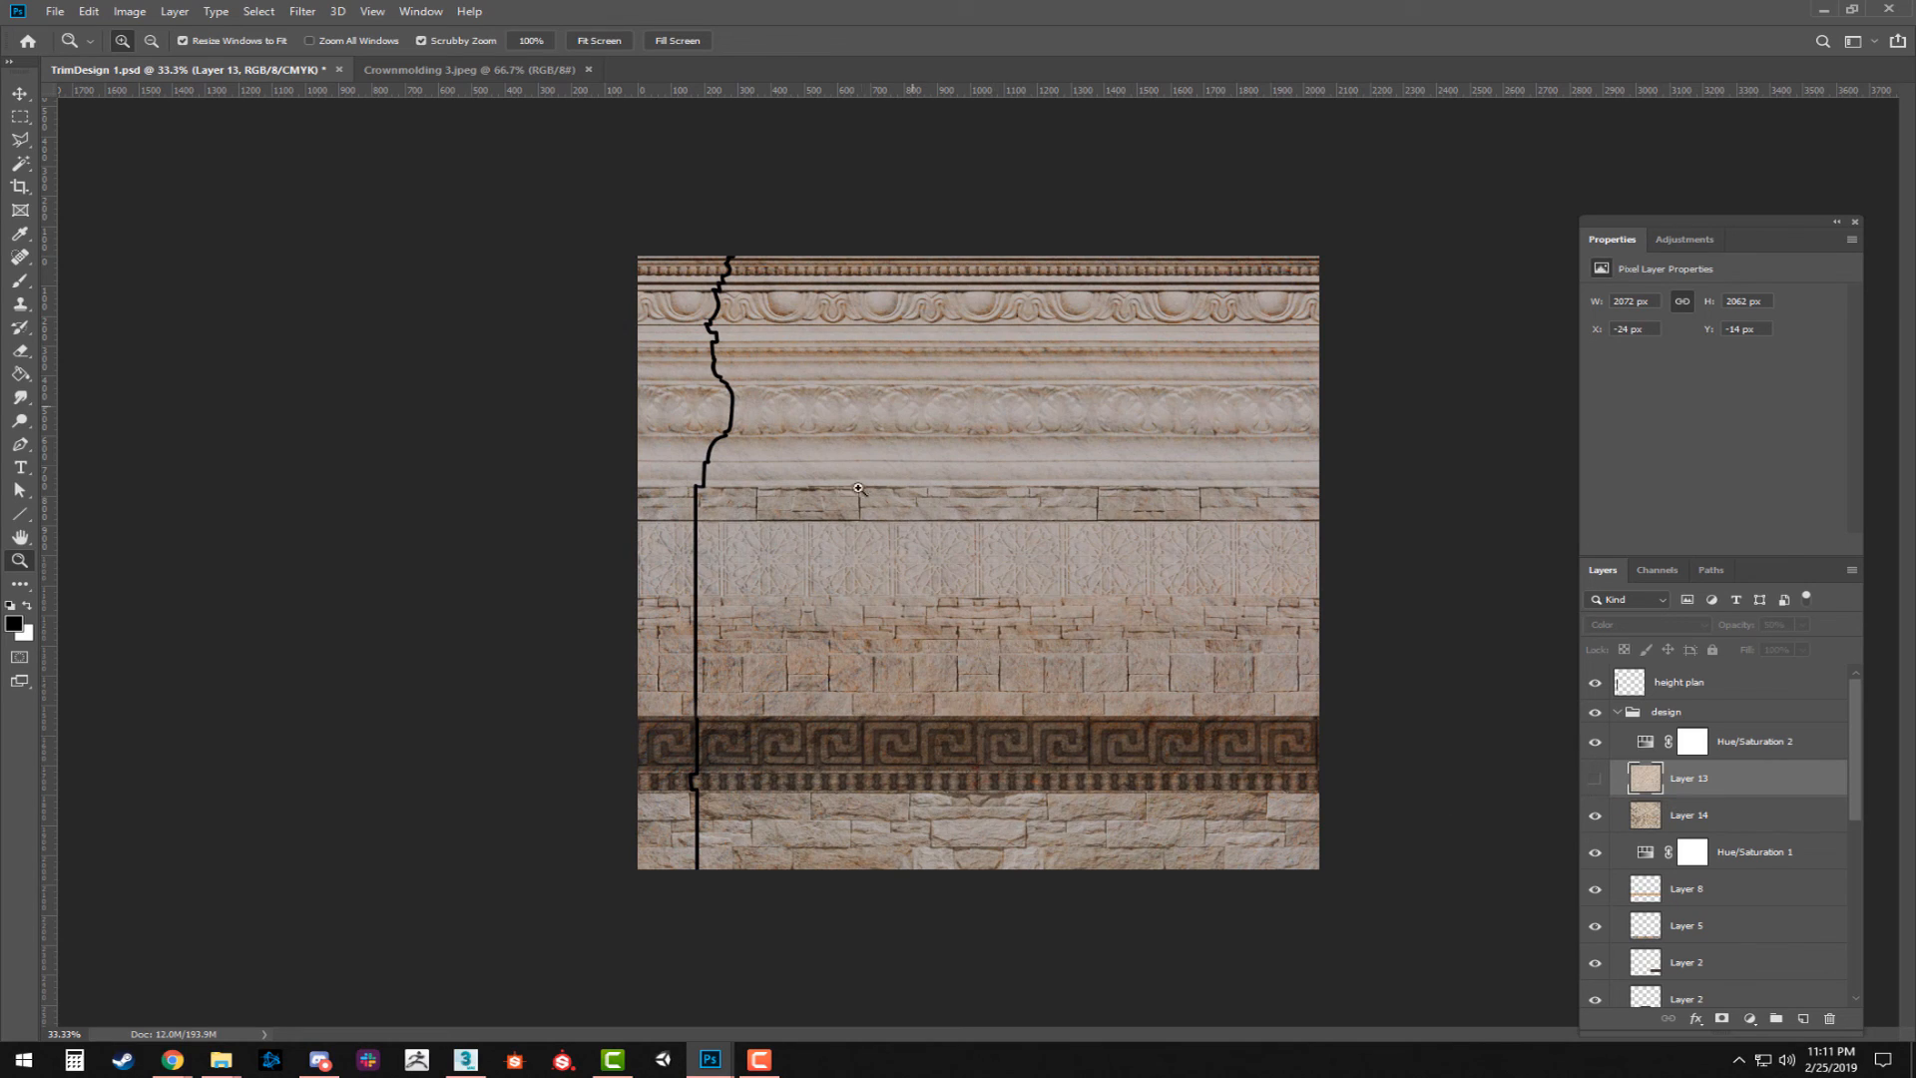
click(1734, 816)
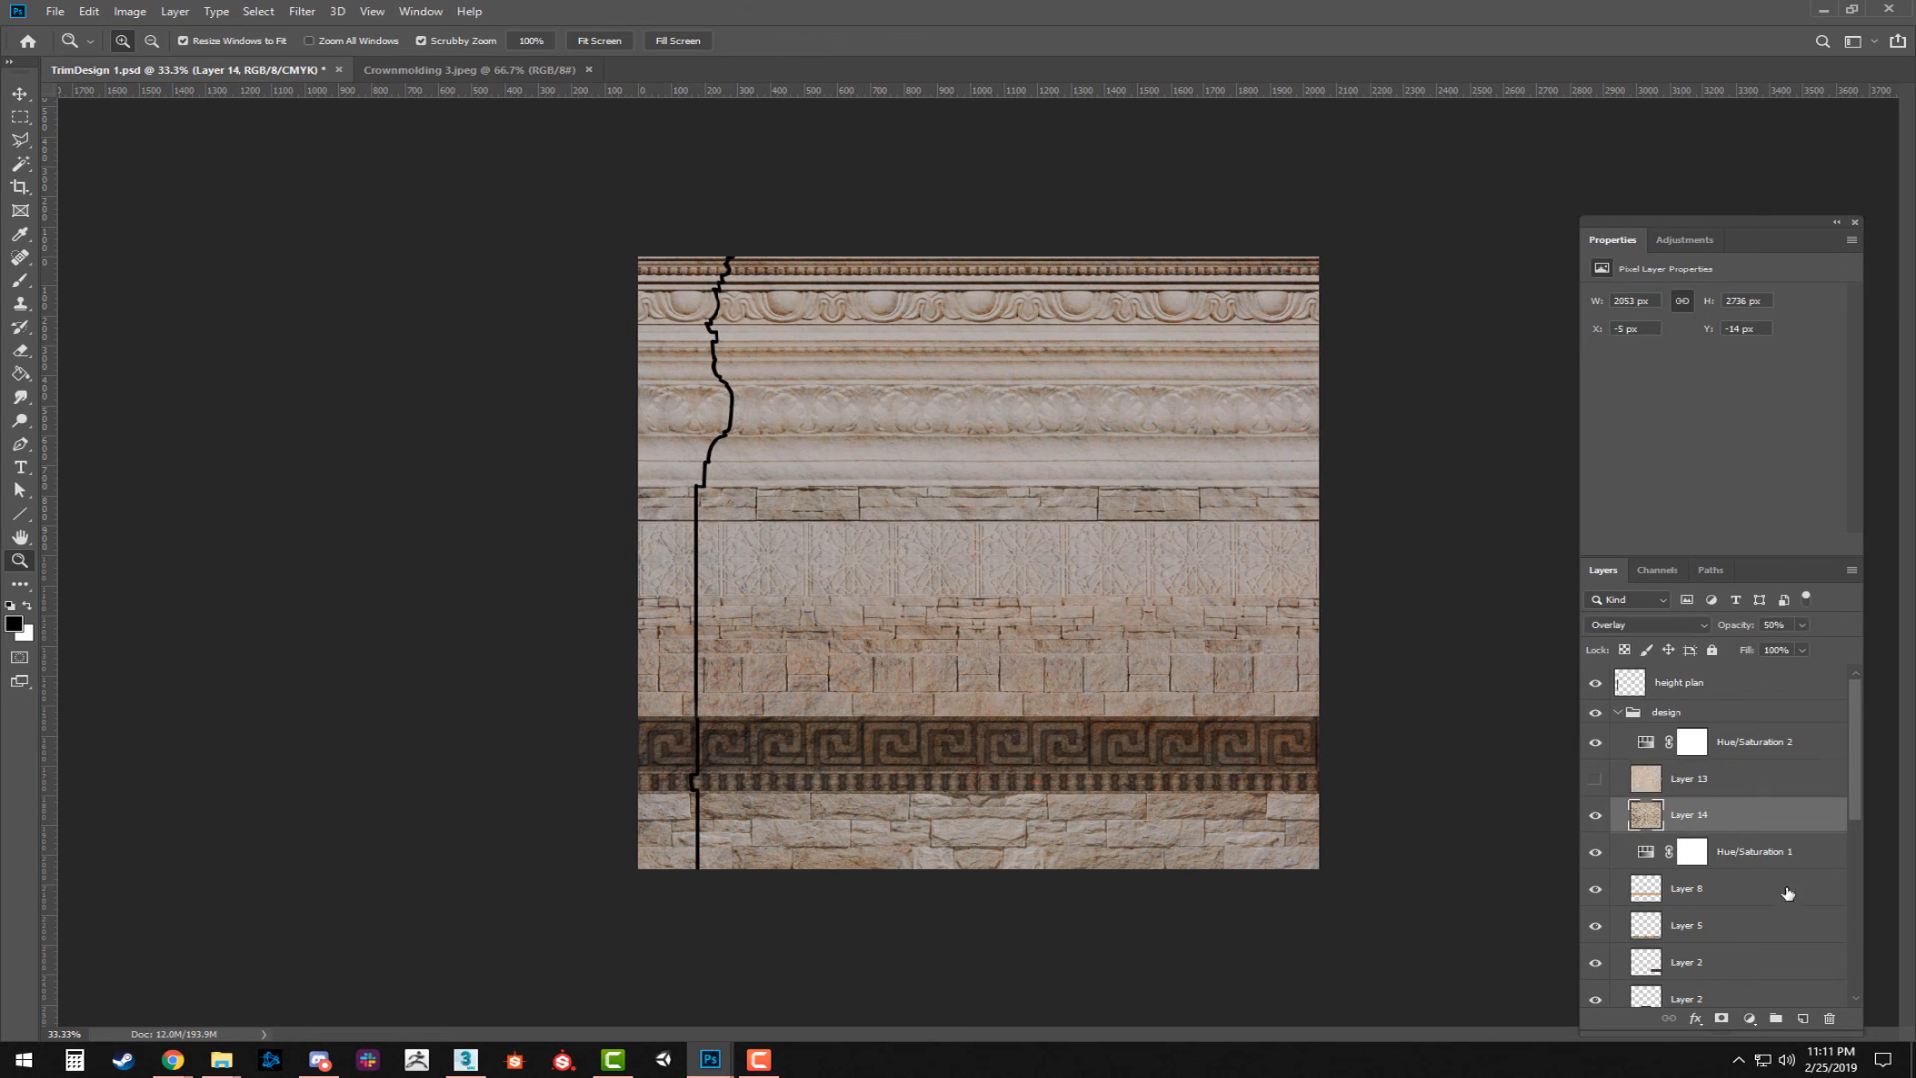